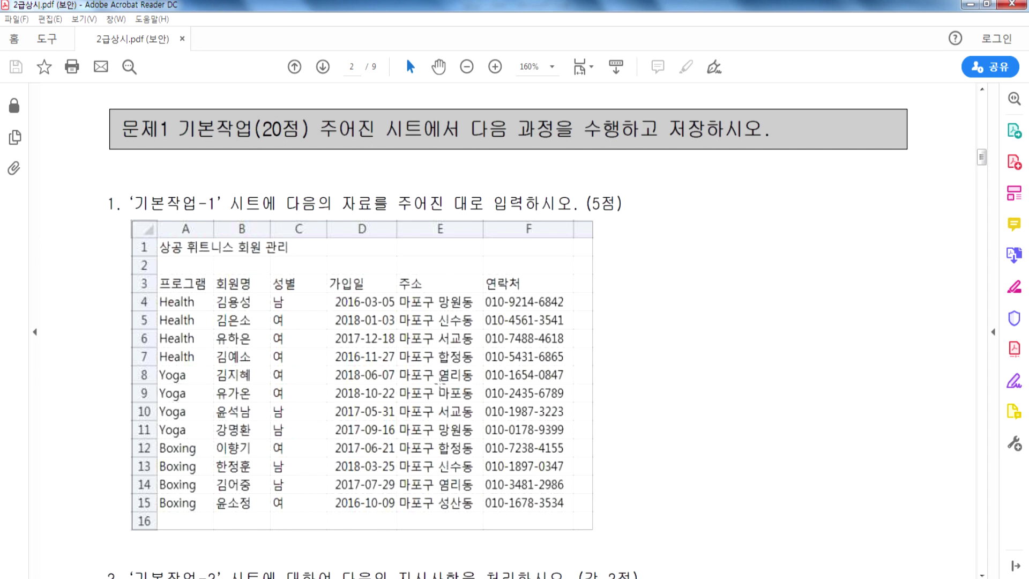
# Examine the address and program columns of the 기본작업-1 data table on page 2 of the exam PDF
pyautogui.doubleClick(455, 412)
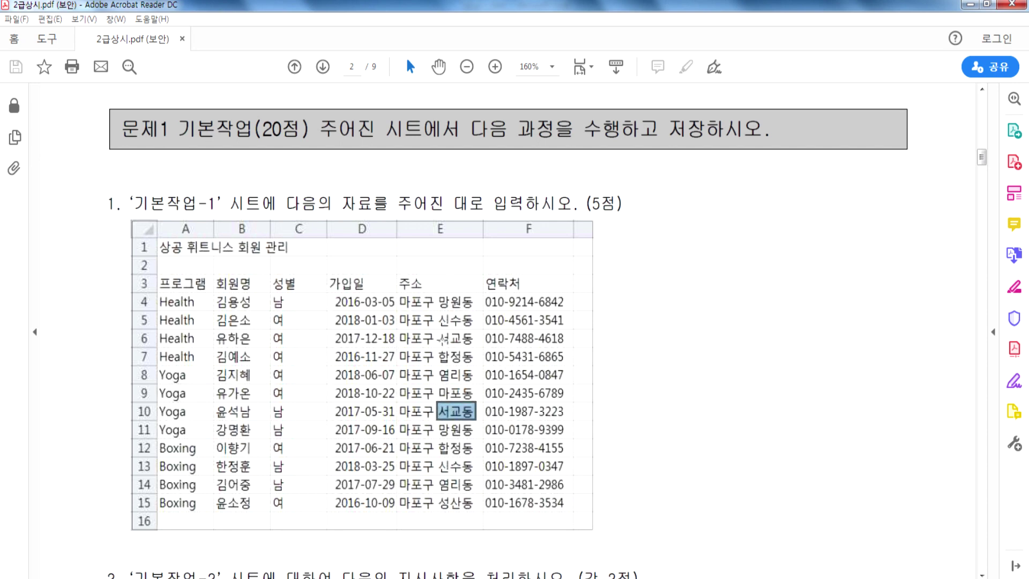
pyautogui.doubleClick(442, 337)
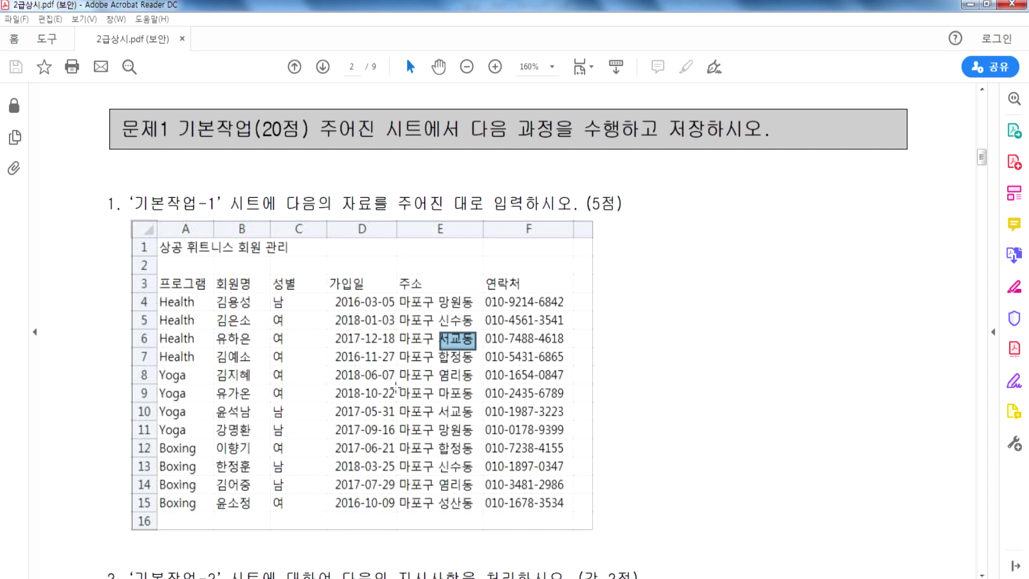
pyautogui.moveTo(407, 391); pyautogui.dragTo(450, 393)
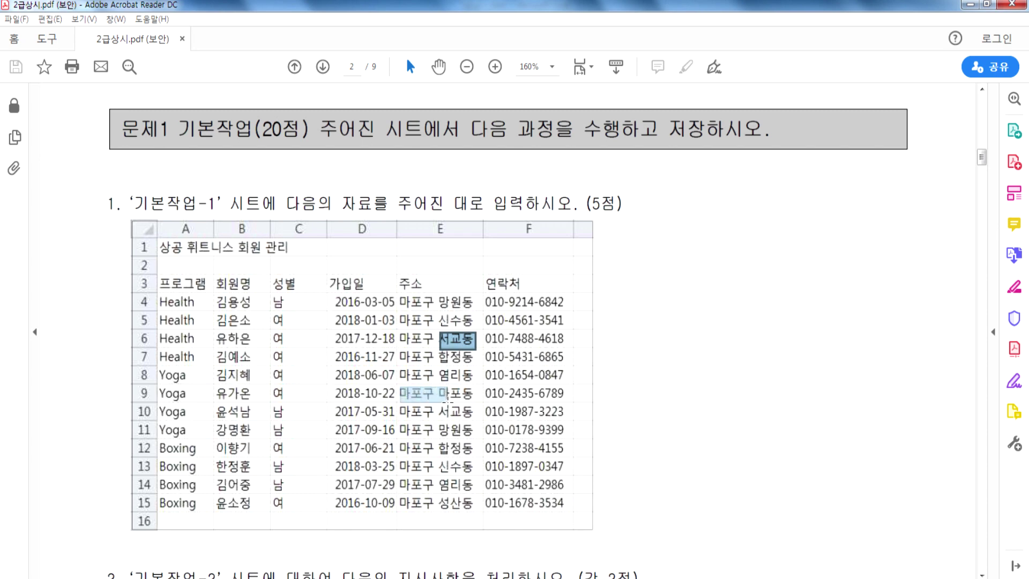
pyautogui.click(416, 410)
pyautogui.click(657, 435)
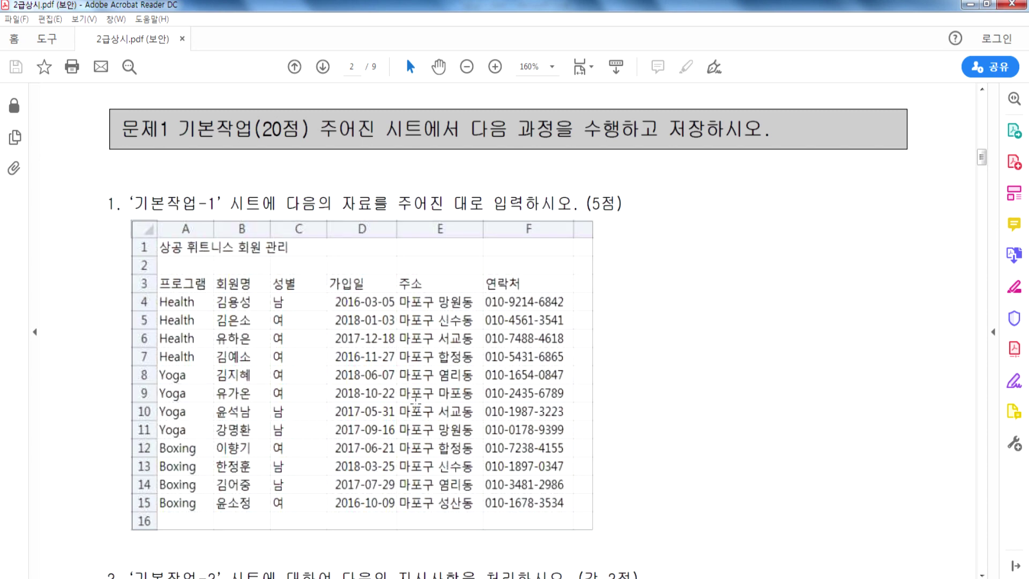
pyautogui.moveTo(399, 412); pyautogui.dragTo(452, 415)
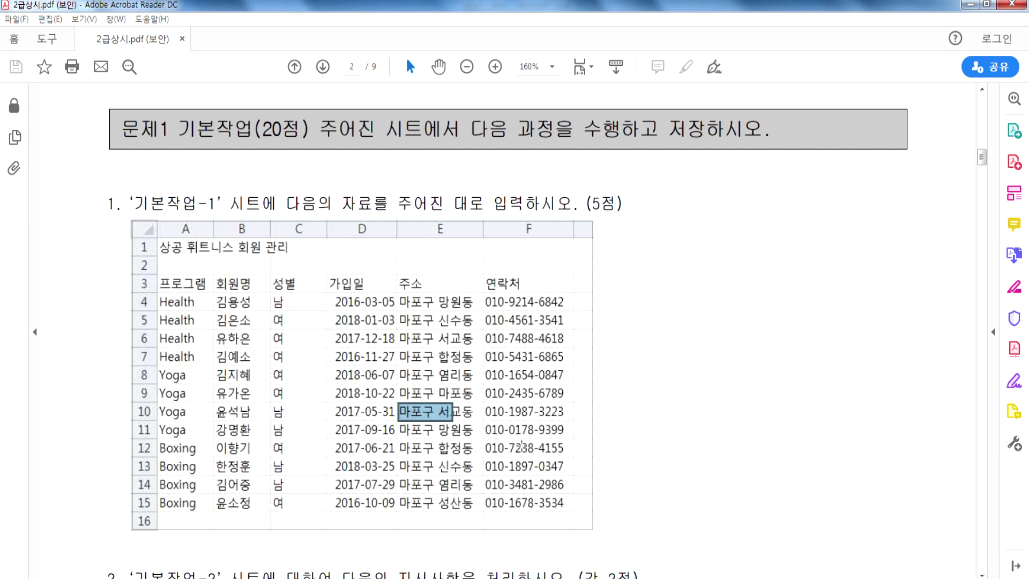
pyautogui.moveTo(158, 292)
pyautogui.mouseDown()
pyautogui.moveTo(202, 341)
pyautogui.moveTo(206, 509)
pyautogui.mouseUp()
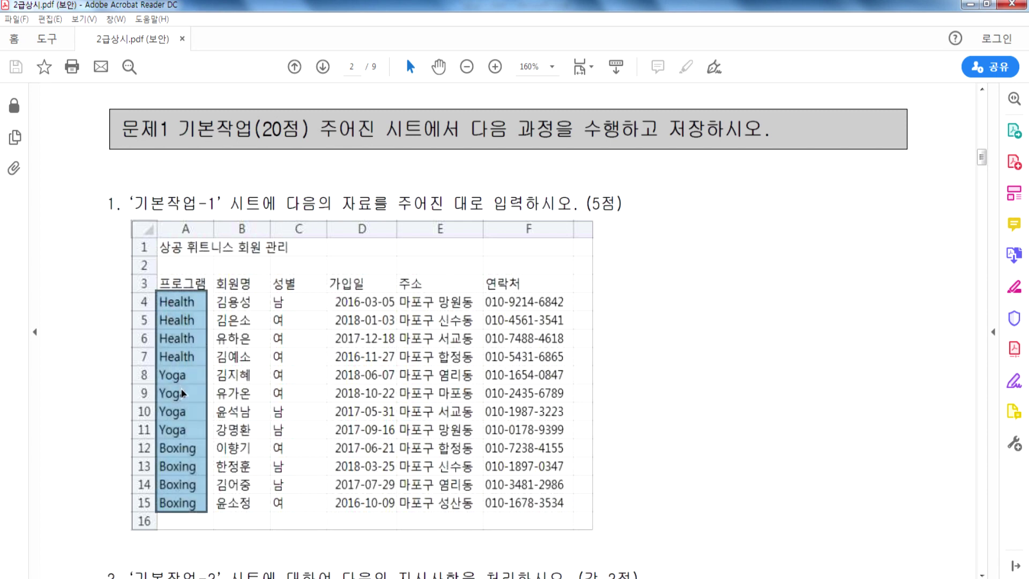
pyautogui.click(795, 359)
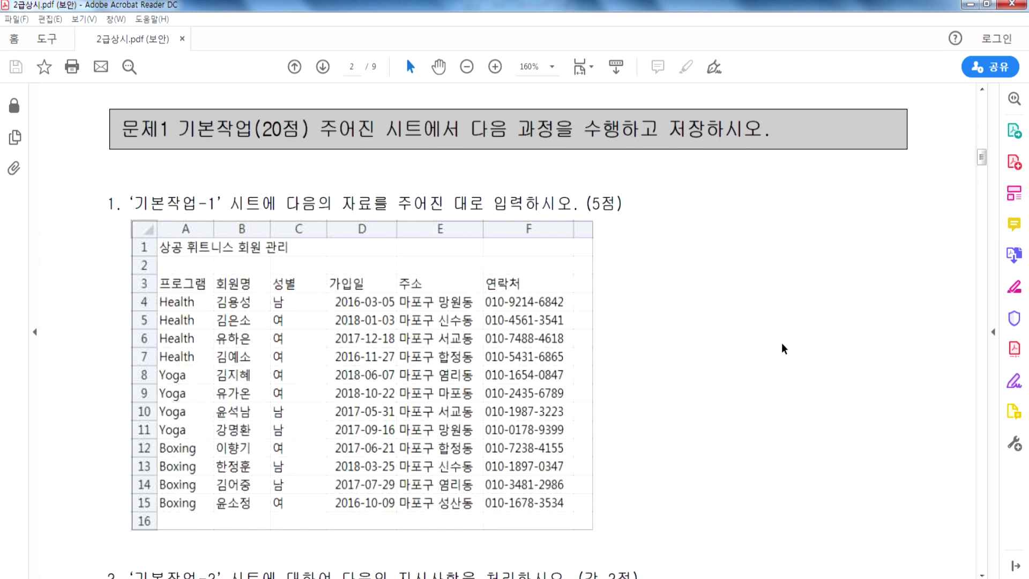
pyautogui.scroll(-5, 782, 343)
pyautogui.scroll(2, 748, 397)
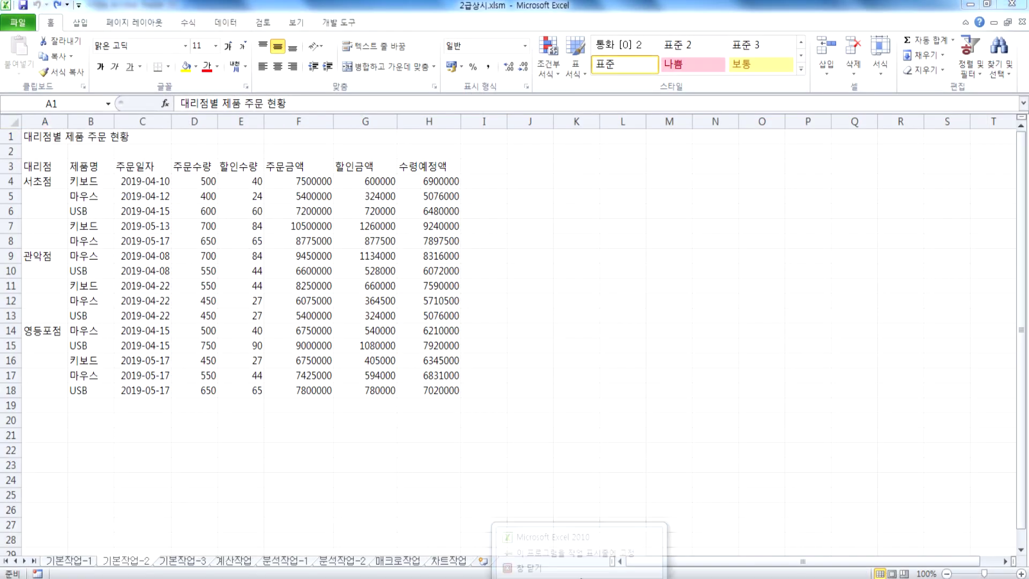
# Switch to the 2급상시.xlsm workbook in Excel and open the 기본작업-1 sheet
pyautogui.rightClick(540, 568)
pyautogui.click(531, 560)
pyautogui.click(495, 310)
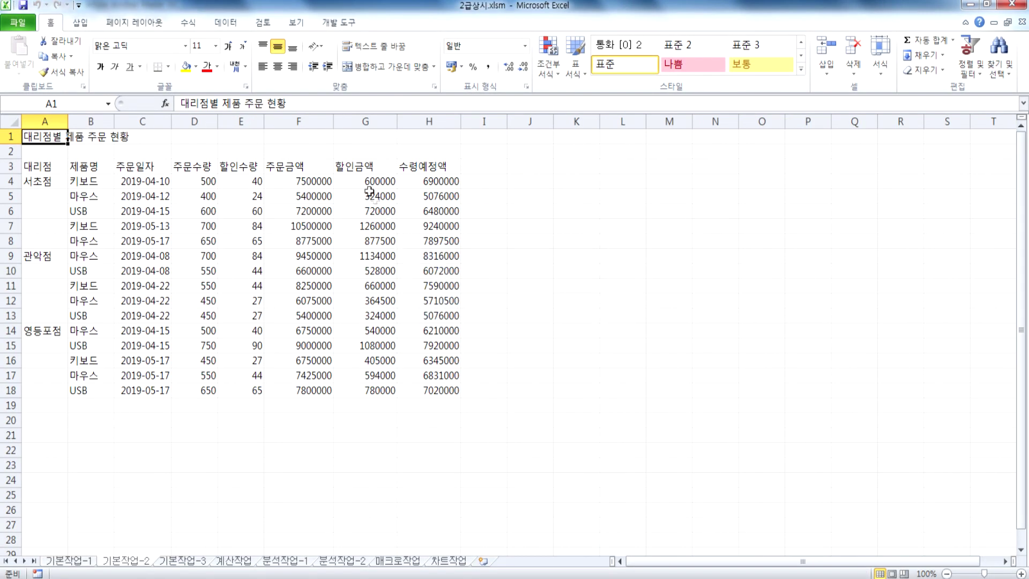
pyautogui.click(69, 561)
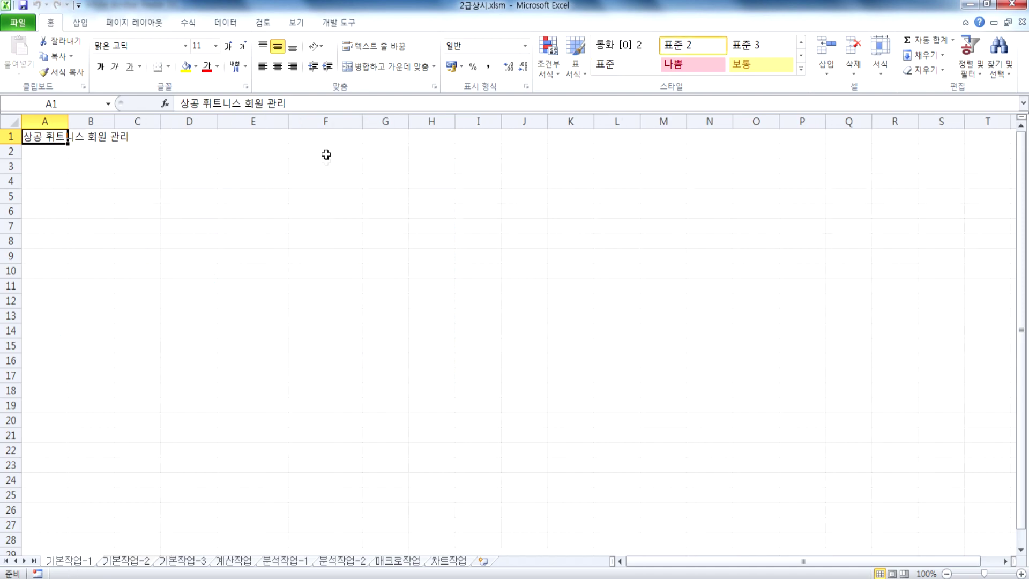
pyautogui.click(302, 171)
# Check the first join date in the exam PDF, and enter it in cell D4 in short form as 16-3-5
pyautogui.press('alt')
pyautogui.hotkey('alt', 'Tab')
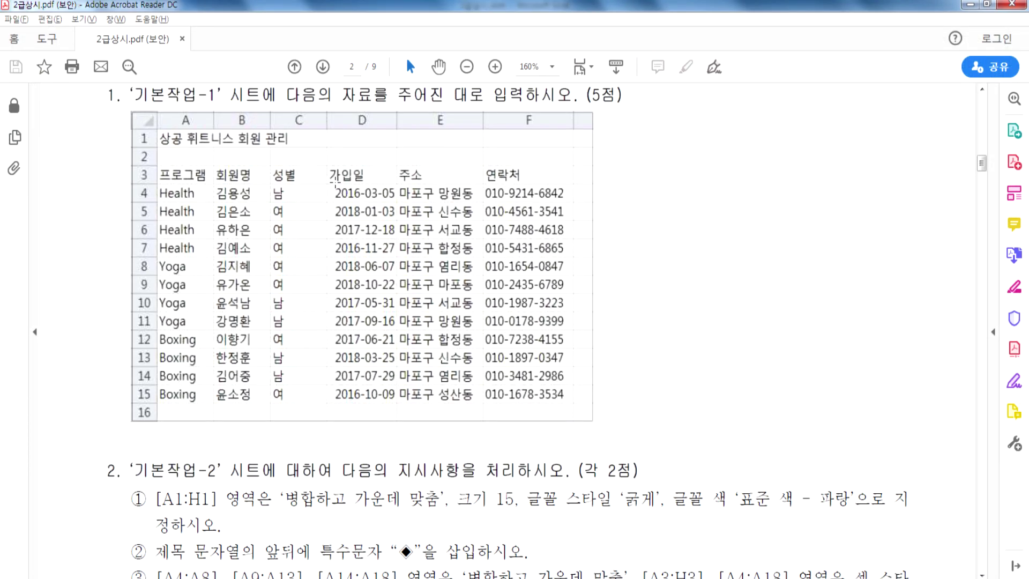
pyautogui.hotkey('alt', 'Tab')
pyautogui.click(259, 170)
pyautogui.click(202, 167)
pyautogui.hotkey('alt', 'Tab')
pyautogui.hotkey('alt', 'Tab')
pyautogui.press('Down')
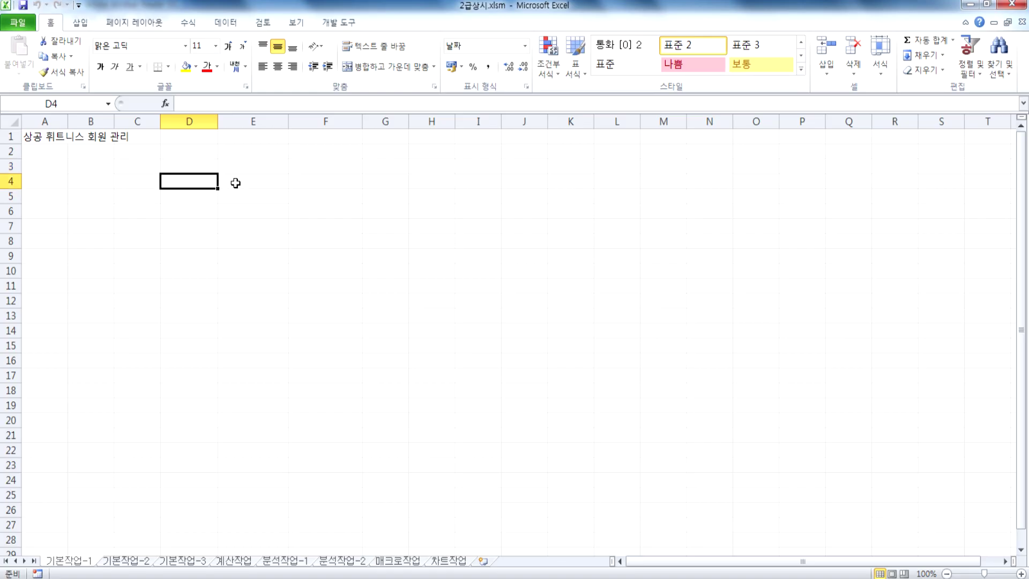
pyautogui.write('16-3-5')
pyautogui.press('Return')
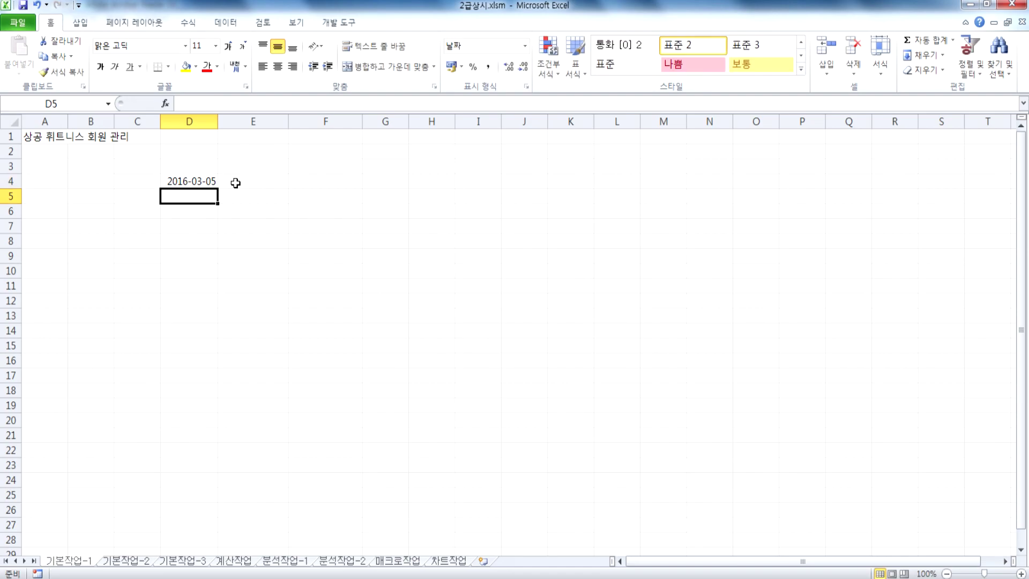
pyautogui.press('Up')
# Look at the second join date in the exam PDF, and enter 18-3-1 in cell D5 of the workbook
pyautogui.hotkey('alt', 'Tab')
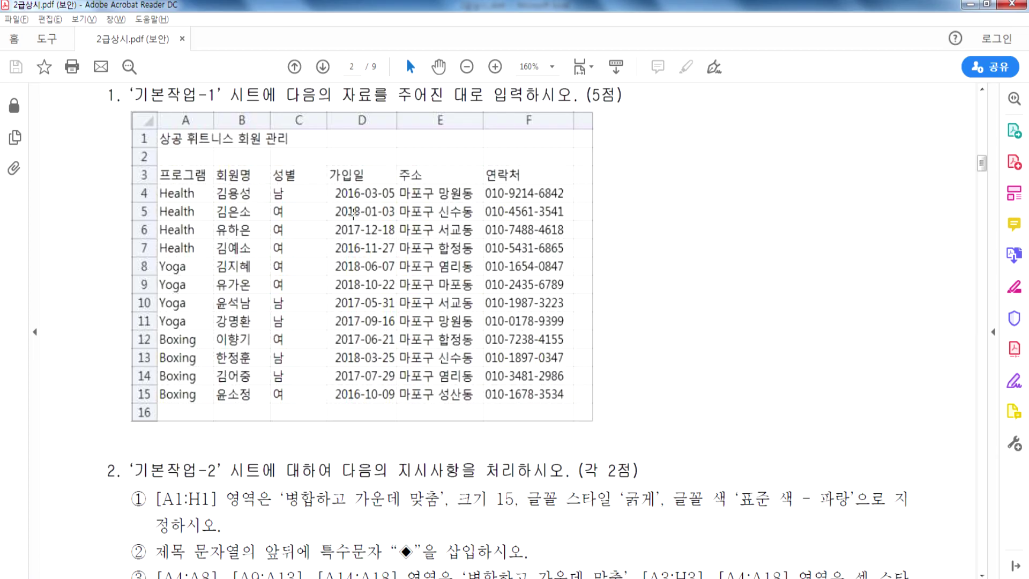
pyautogui.hotkey('alt', 'Tab')
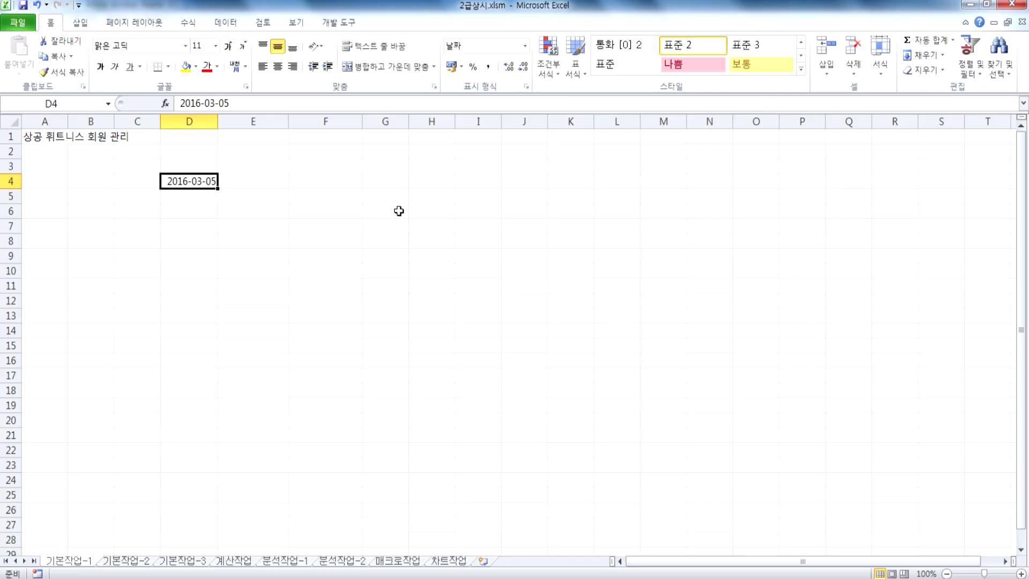
pyautogui.press('Down')
pyautogui.write('18-3-1')
pyautogui.press('Return')
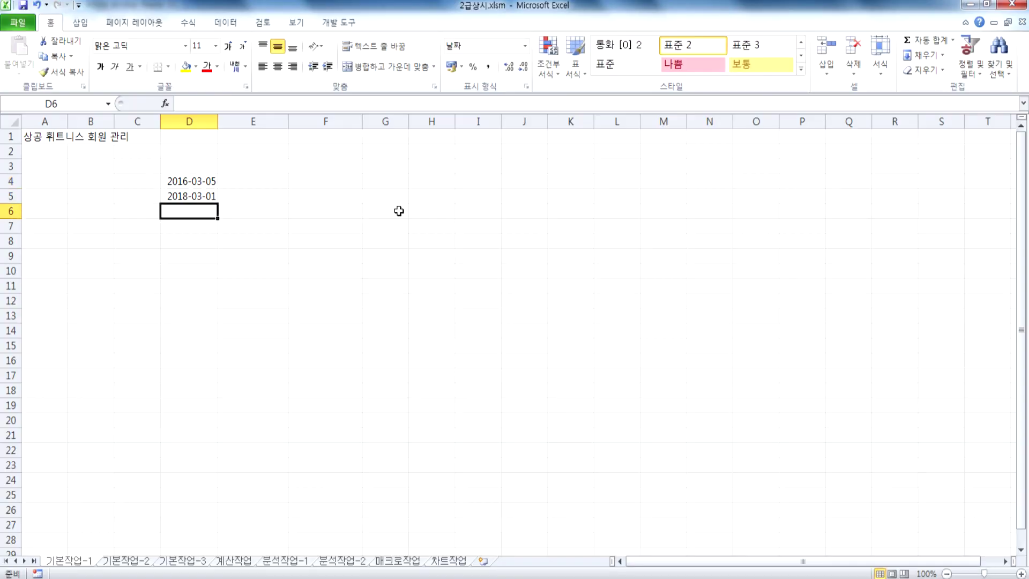
# Consult the PDF's date column and enter the short-form dates 1-1-1 in cell D6 and 65-5-5 in cell D7
pyautogui.hotkey('alt', 'Tab')
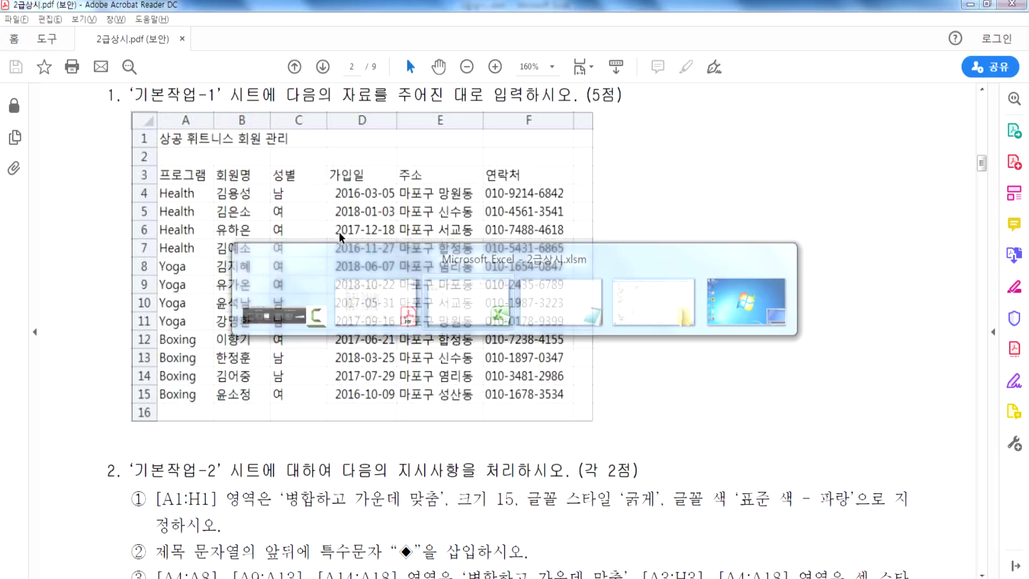
pyautogui.hotkey('alt', 'Tab')
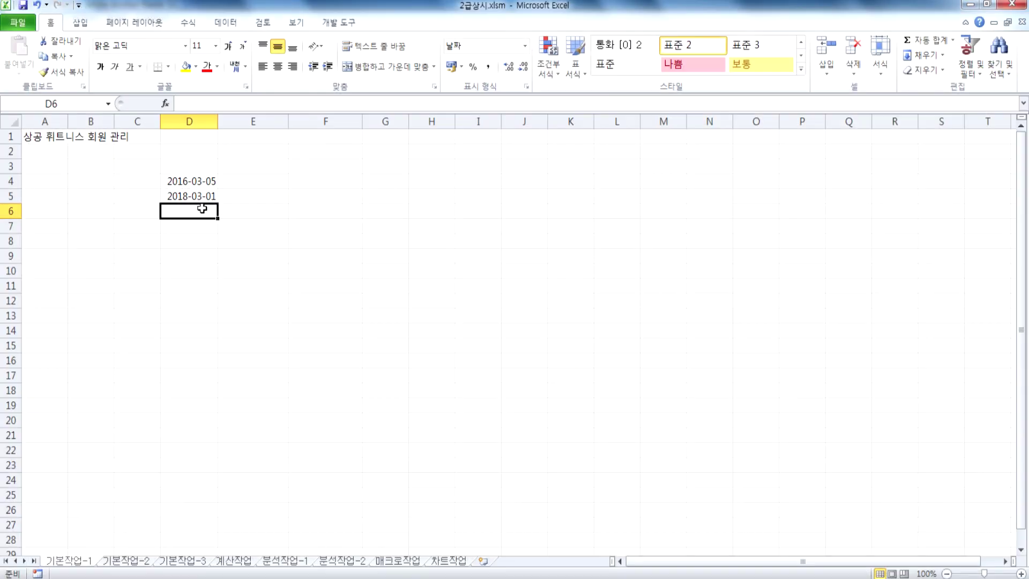
pyautogui.write('1-1-1')
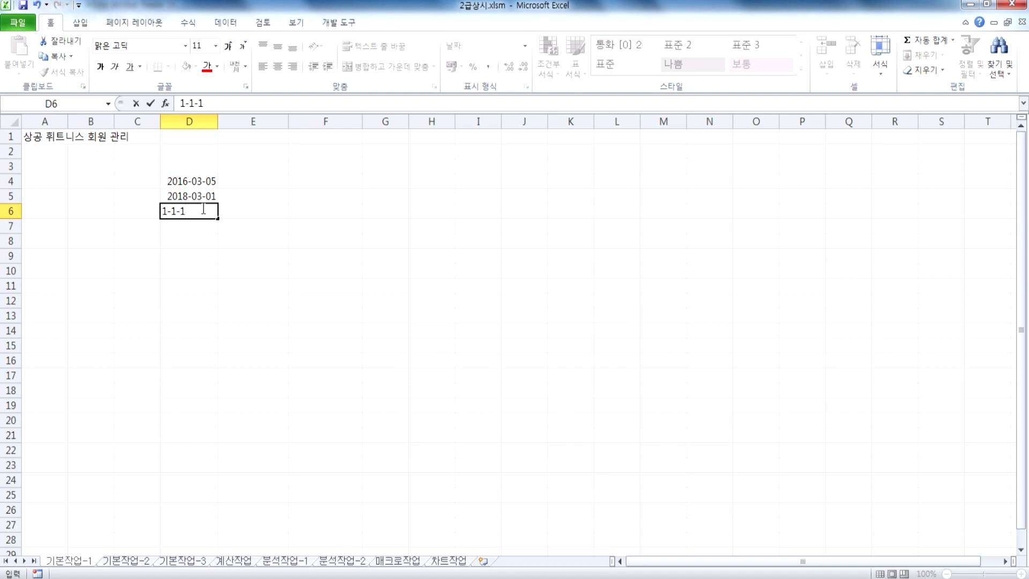
pyautogui.press('Return')
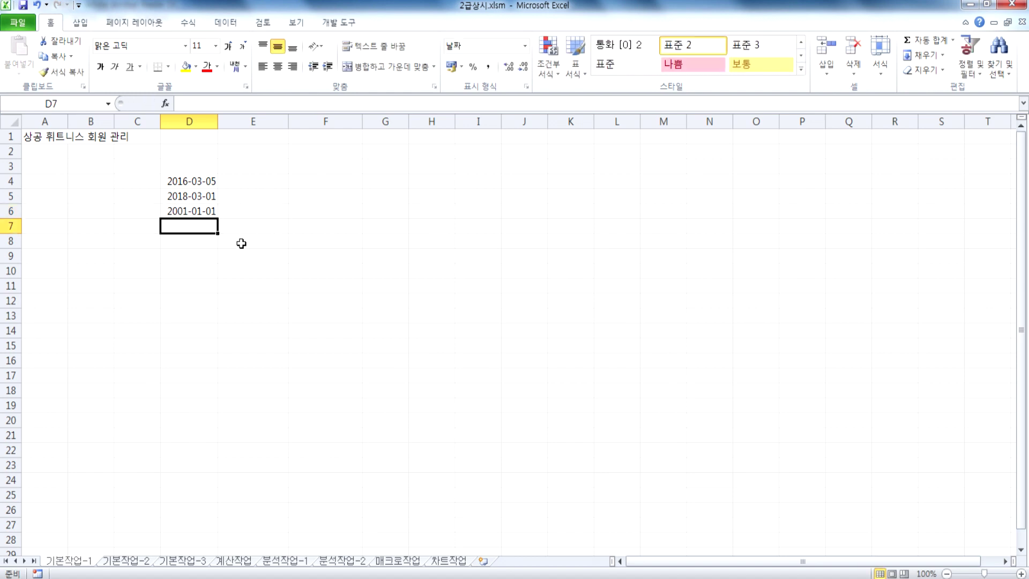
pyautogui.hotkey('alt', 'Tab')
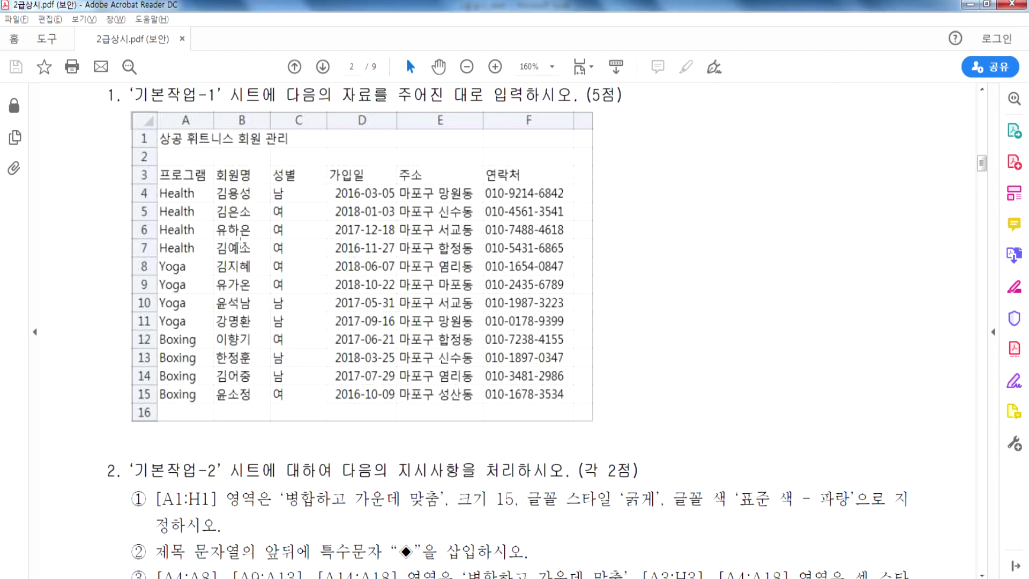
pyautogui.hotkey('alt', 'Tab')
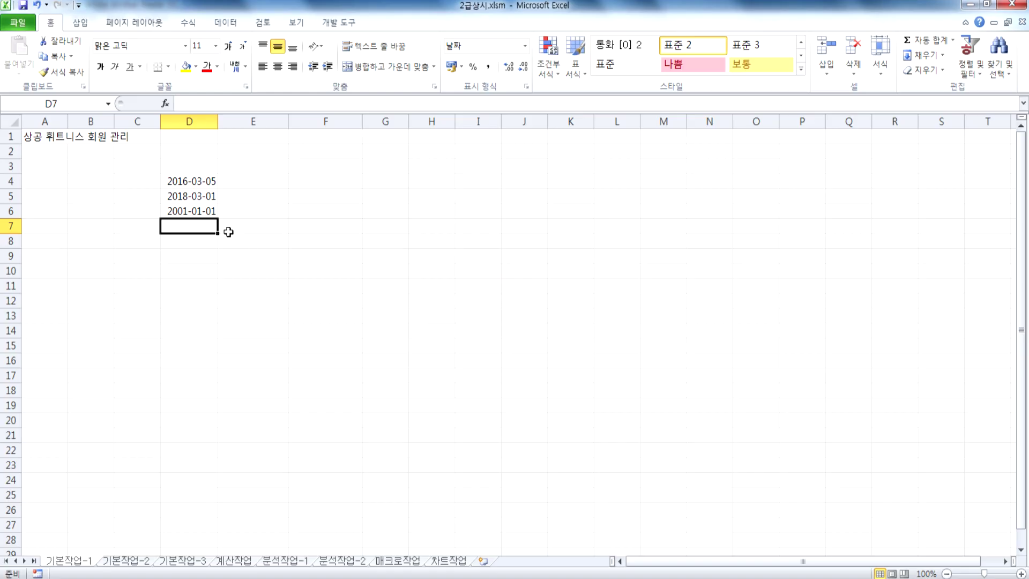
pyautogui.write('65-5-5')
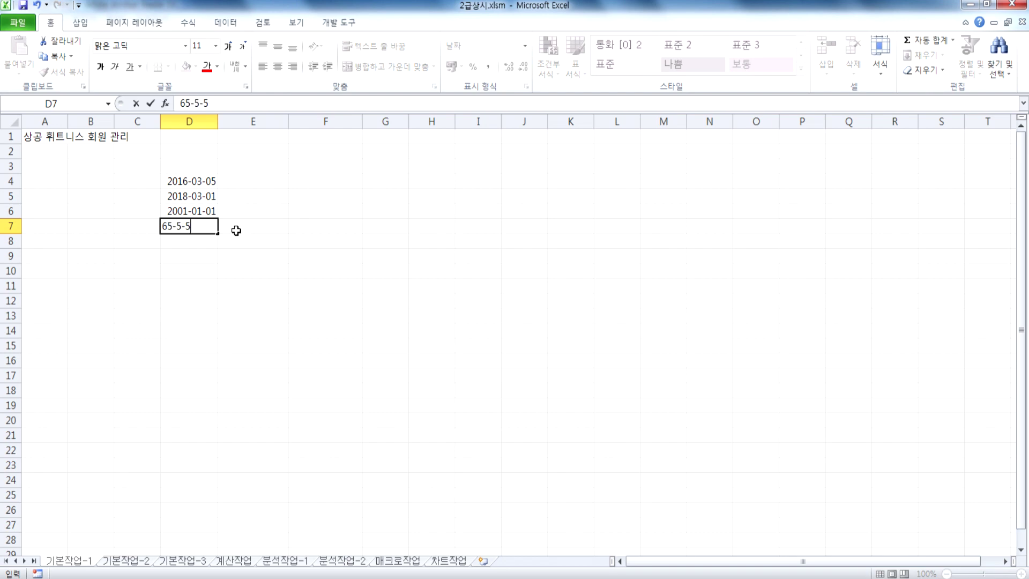
pyautogui.press('Return')
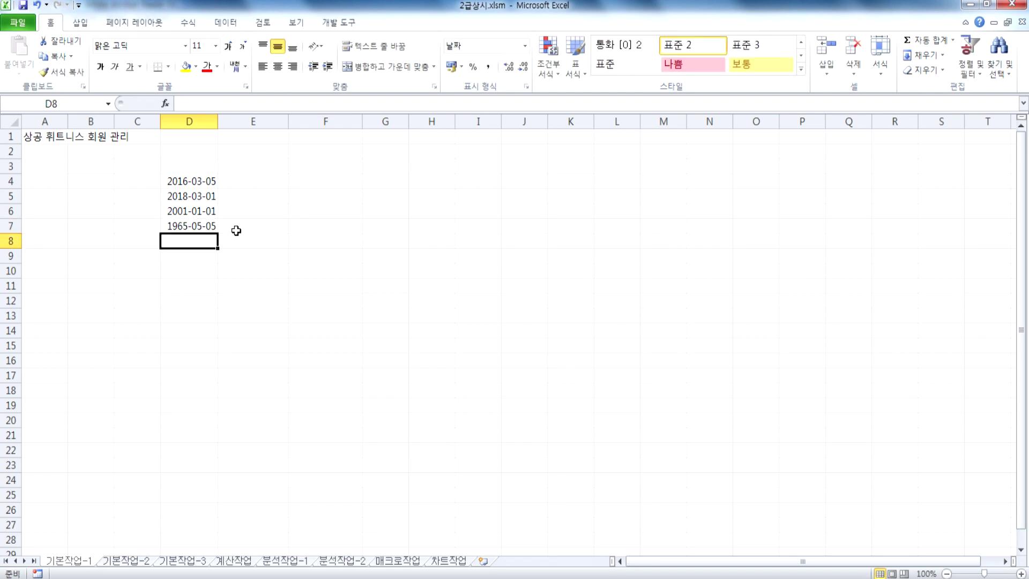
# Enter the short-form dates 00-1-1 in cell D8 and 30-1-1 in cell D9
pyautogui.scroll(3, 222, 317)
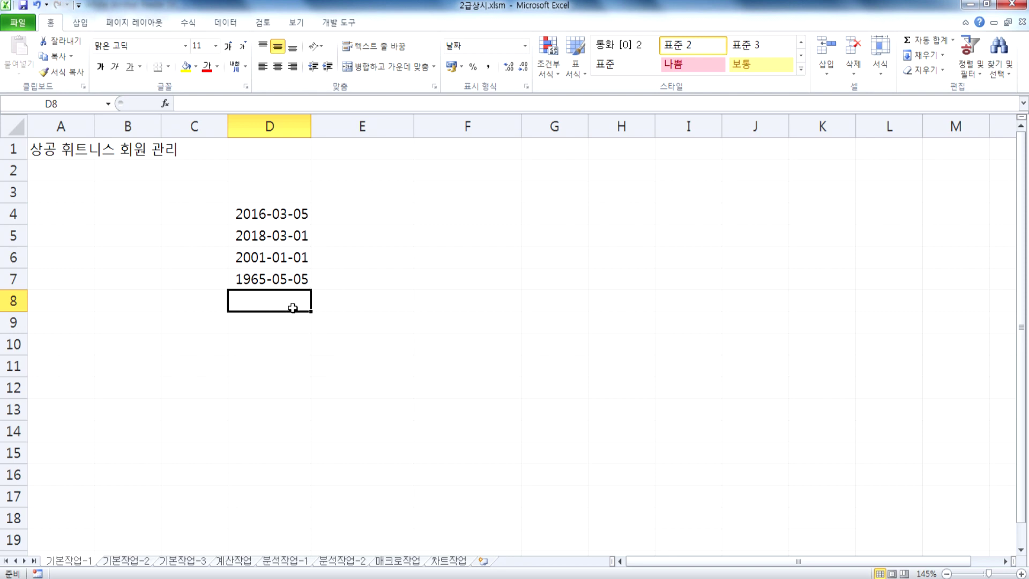
pyautogui.write('00-0')
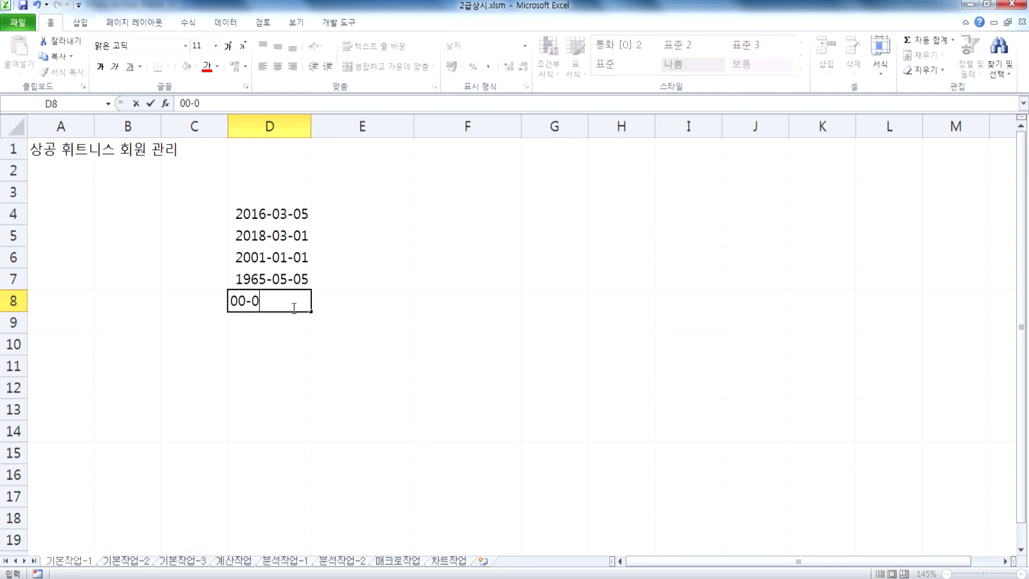
pyautogui.press('BackSpace')
pyautogui.write('1-1')
pyautogui.press('Return')
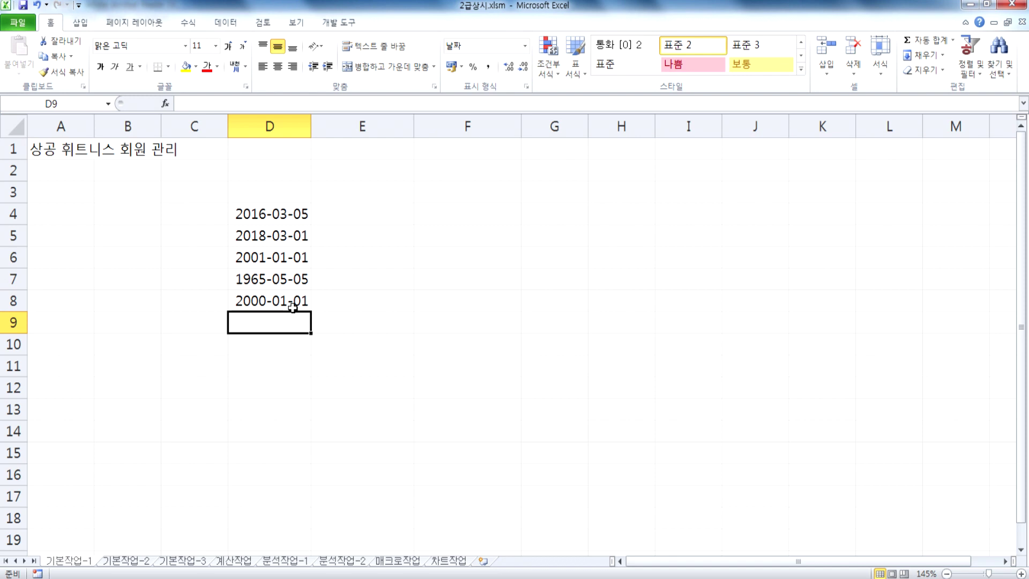
pyautogui.write('30-1-1')
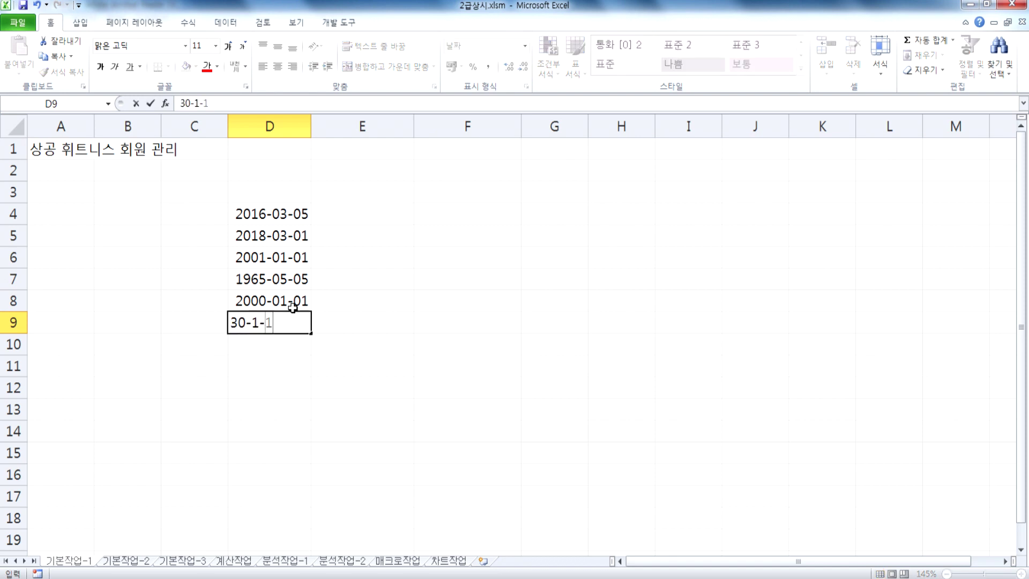
pyautogui.press('Return')
pyautogui.press('Up')
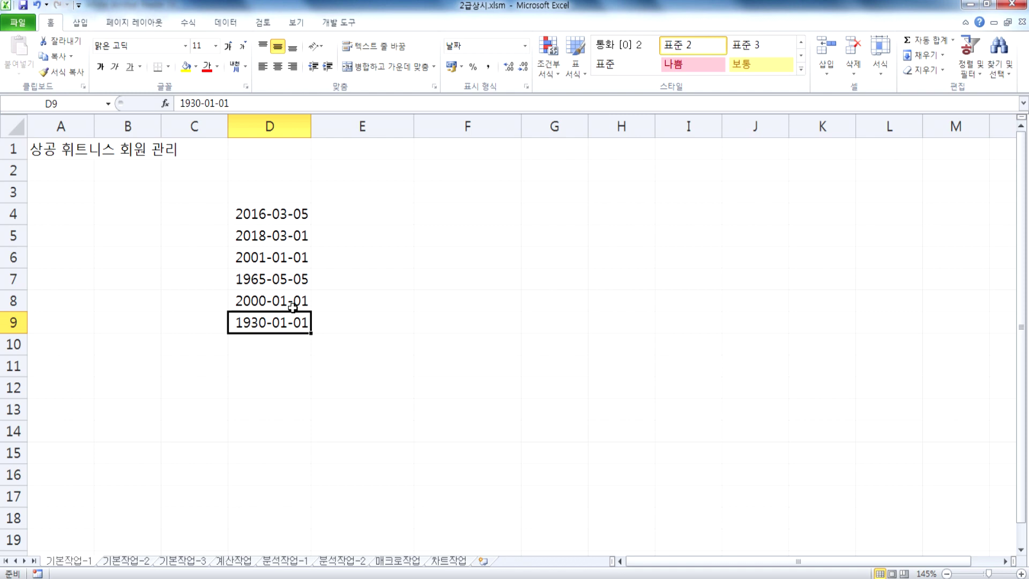
pyautogui.press('Down')
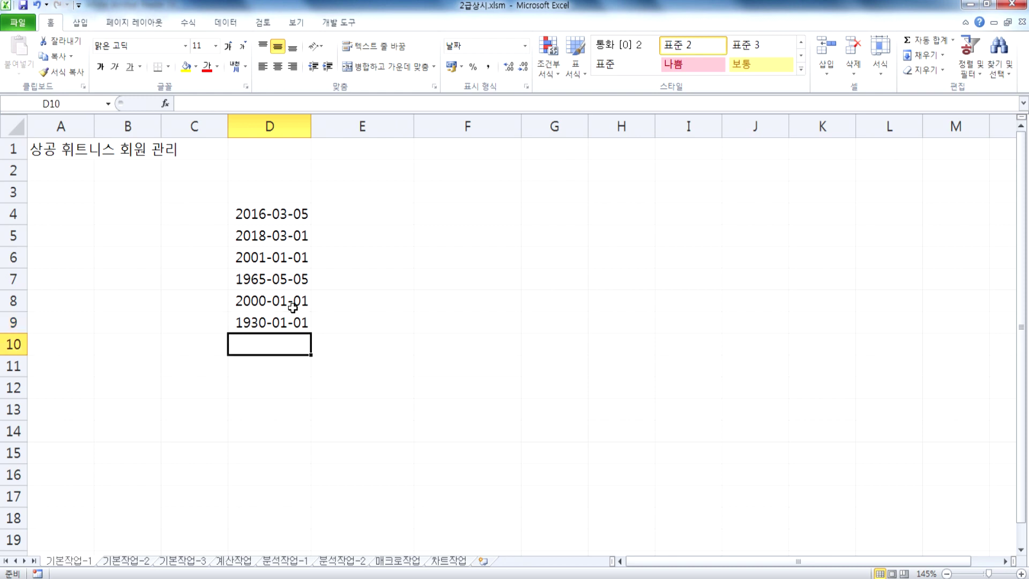
# Enter the full date 1900-01-01 in cell D10 and the two-digit-year date 00-01-01 in cell D11
pyautogui.write('1900')
pyautogui.write('-01-01')
pyautogui.press('Return')
pyautogui.write('00-01-01')
pyautogui.press('Return')
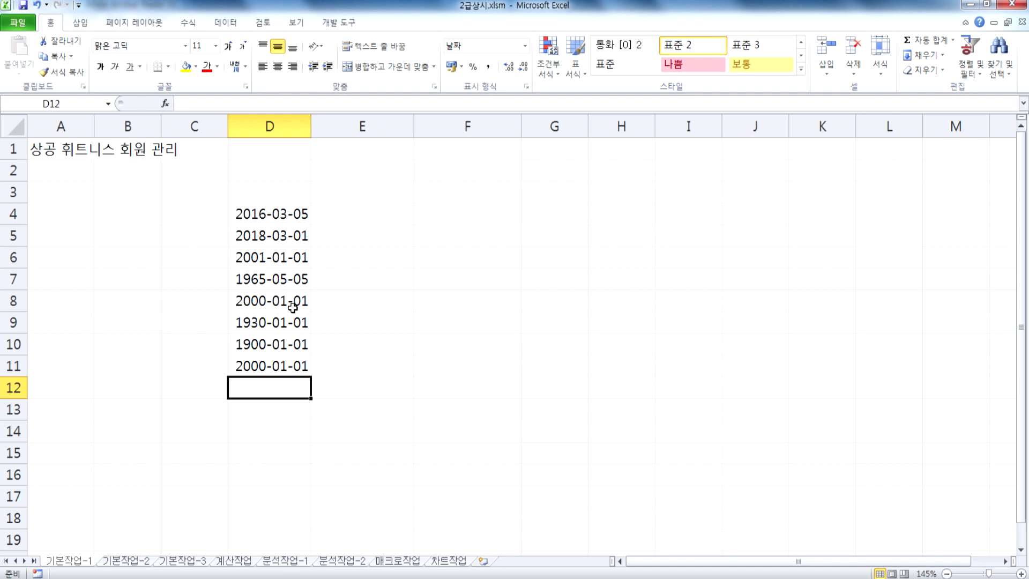
# Open the 기본작업-2 sheet, switch to the exam PDF and examine the formatting requirements for the range A1:H1
pyautogui.click(127, 561)
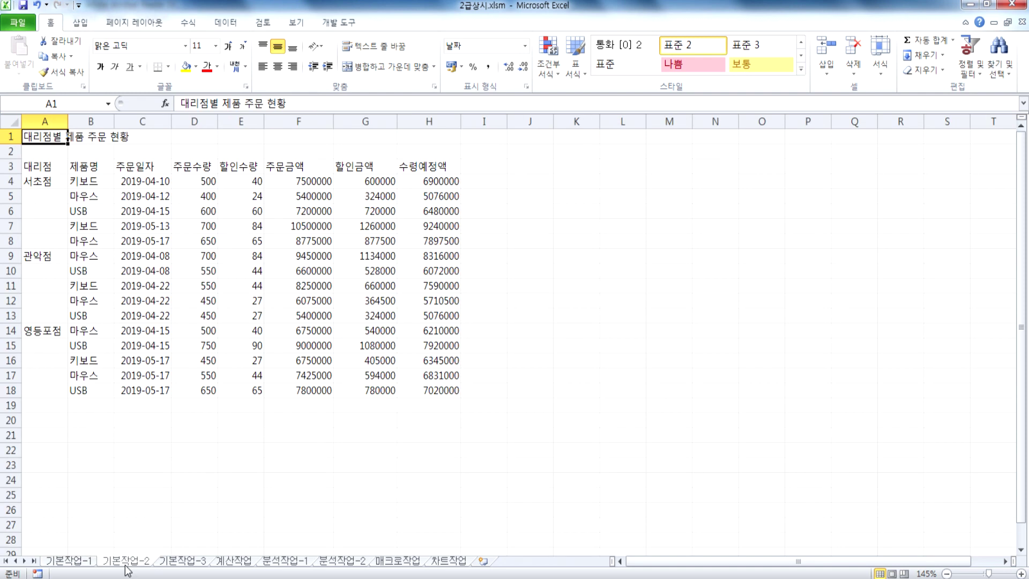
pyautogui.hotkey('alt', 'Tab')
pyautogui.scroll(-5, 233, 375)
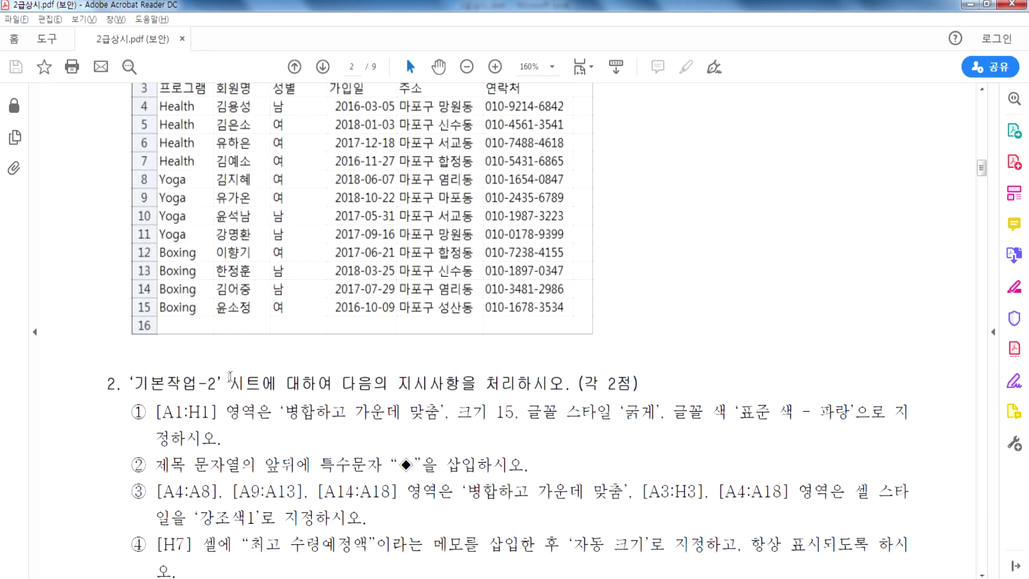
pyautogui.scroll(-3, 185, 359)
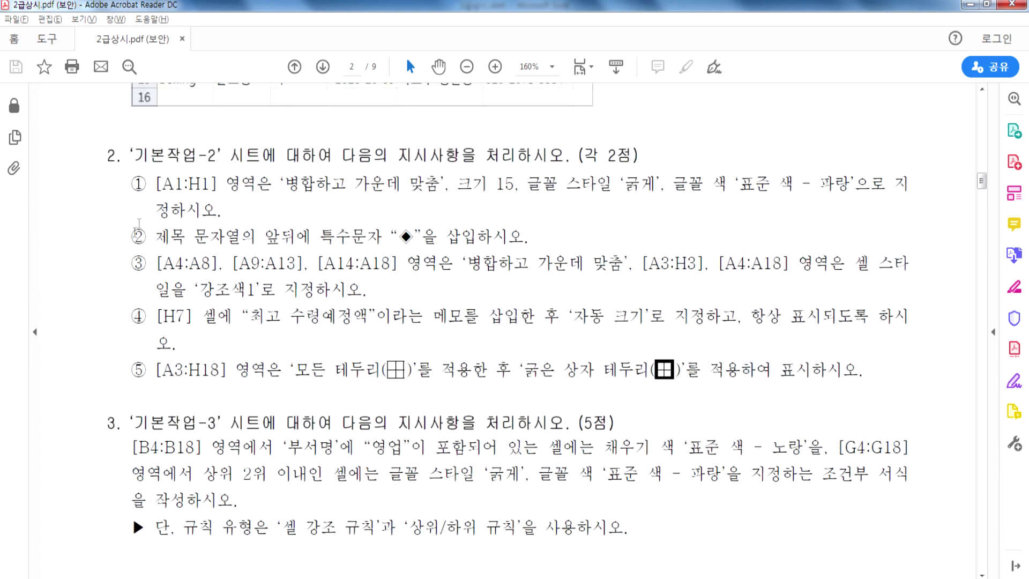
pyautogui.scroll(-1, 192, 175)
pyautogui.moveTo(283, 173); pyautogui.dragTo(518, 174)
pyautogui.moveTo(617, 174); pyautogui.dragTo(675, 174)
pyautogui.moveTo(753, 174); pyautogui.dragTo(852, 177)
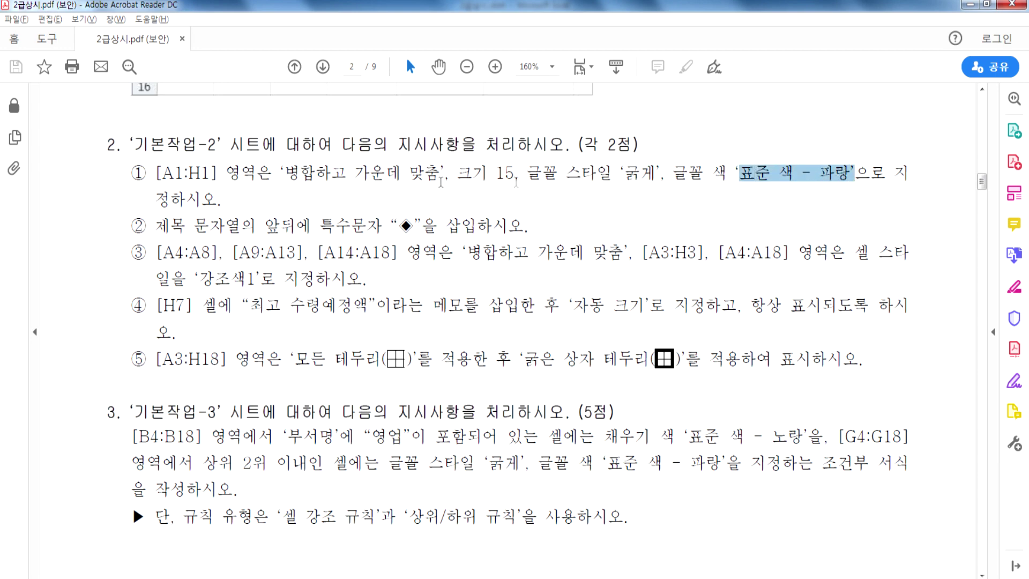
# Examine the PDF's remaining 기본작업-2 requirements on the title's special character, merged ranges, 강조색1 cell style, H7 memo and A3:H18 borders
pyautogui.moveTo(332, 226); pyautogui.dragTo(423, 226)
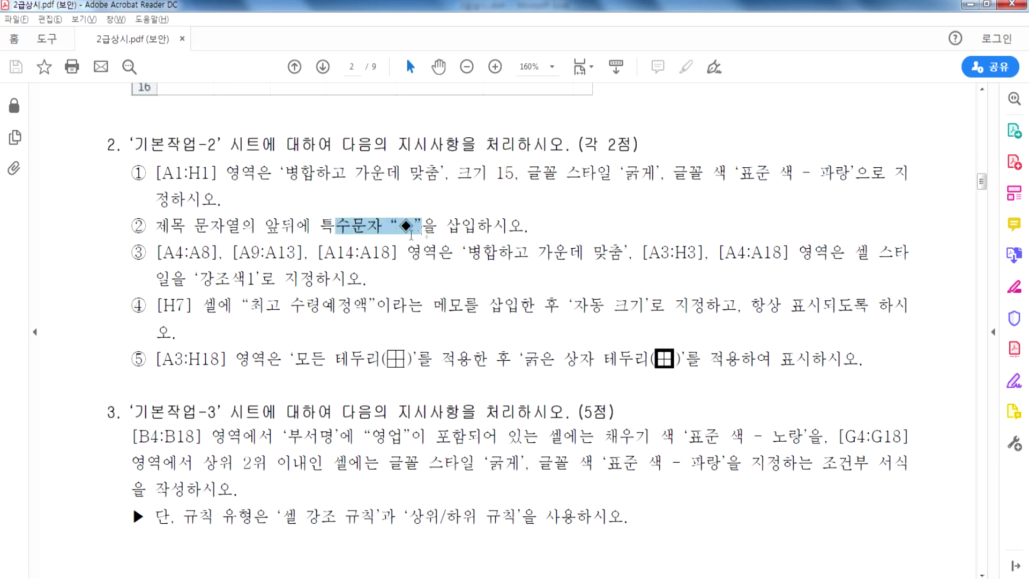
pyautogui.moveTo(163, 252); pyautogui.dragTo(488, 253)
pyautogui.moveTo(196, 277); pyautogui.dragTo(432, 284)
pyautogui.scroll(-1, 258, 313)
pyautogui.moveTo(572, 284); pyautogui.dragTo(649, 284)
pyautogui.moveTo(184, 335); pyautogui.dragTo(381, 336)
pyautogui.moveTo(601, 336); pyautogui.dragTo(699, 335)
pyautogui.click(360, 314)
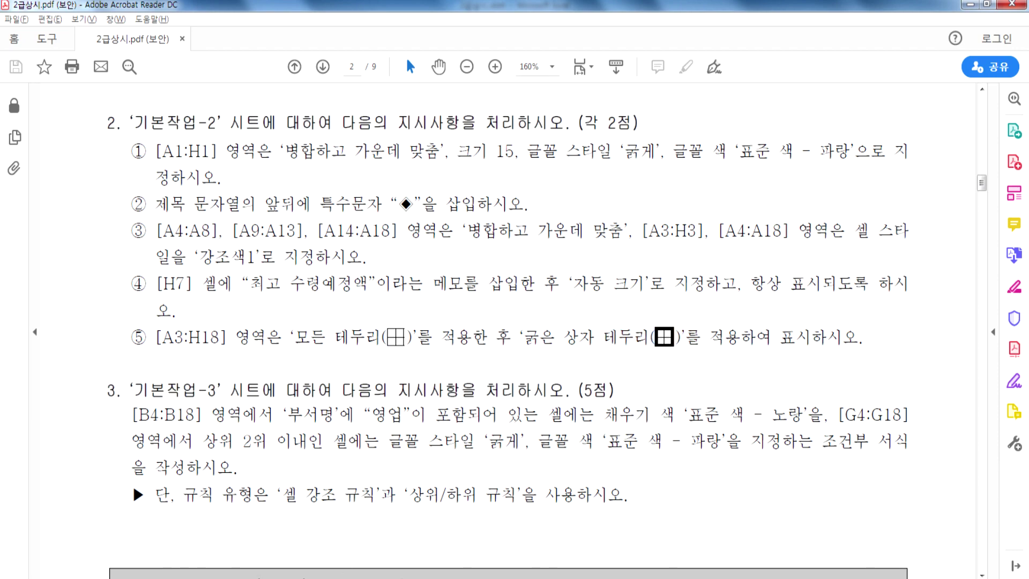
# Switch back to Excel and merge and centre the title range A1:H1 on the 기본작업-2 sheet
pyautogui.hotkey('alt', 'Tab')
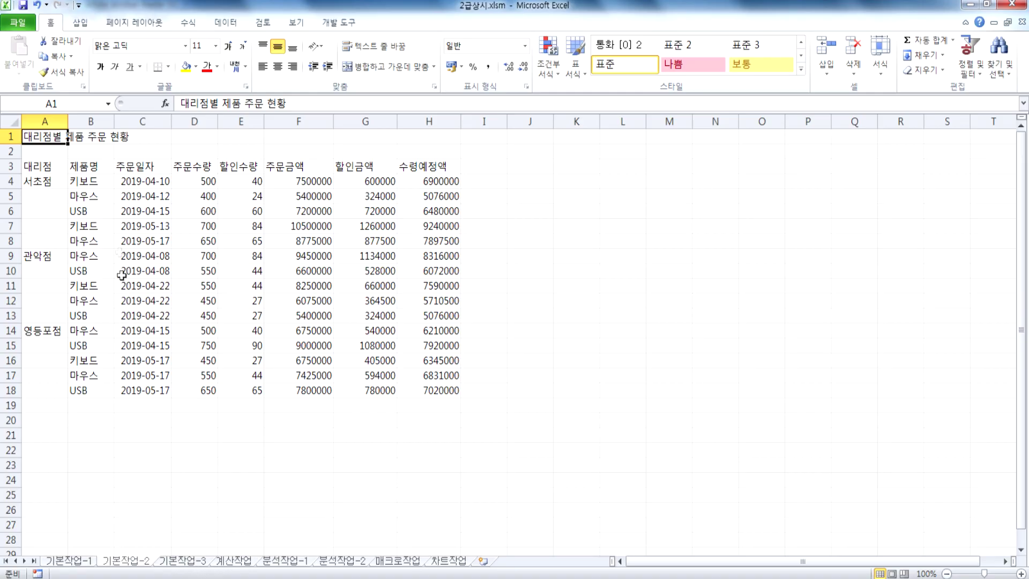
pyautogui.scroll(3, 31, 137)
pyautogui.moveTo(49, 143); pyautogui.dragTo(604, 140)
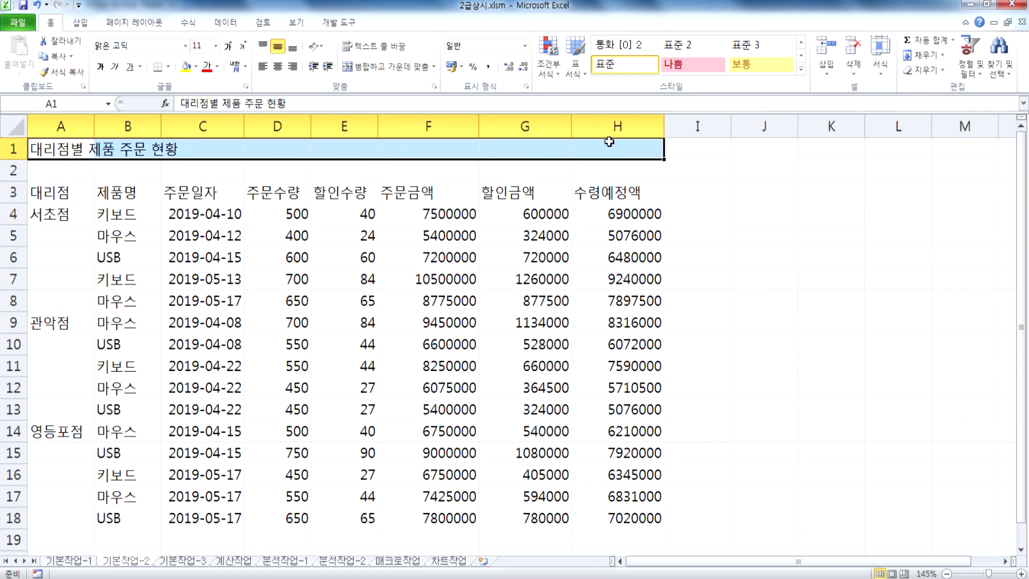
pyautogui.click(391, 66)
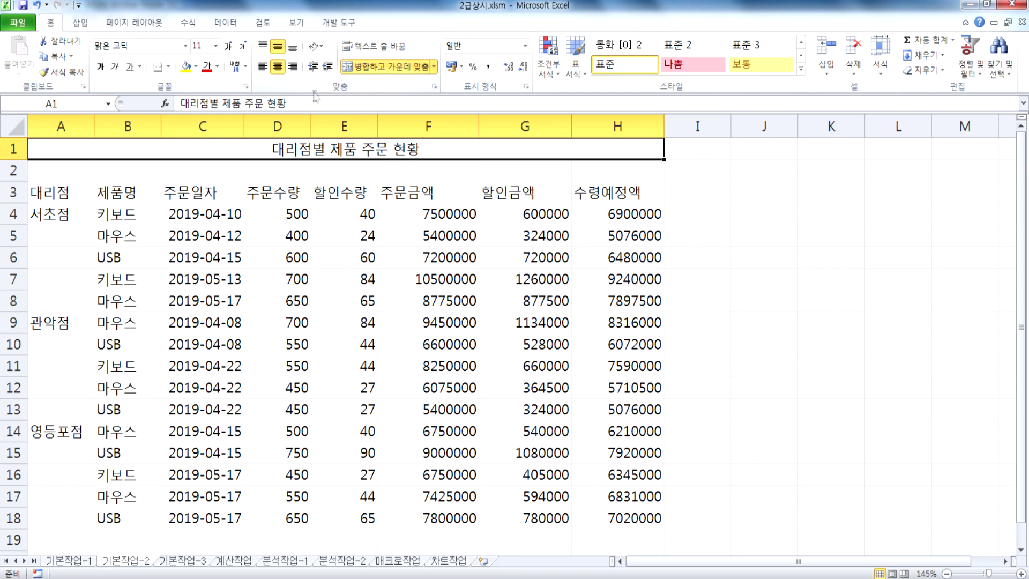
# Set the font size of the merged title in A1:H1 to 15
pyautogui.click(229, 47)
pyautogui.click(229, 46)
pyautogui.click(228, 46)
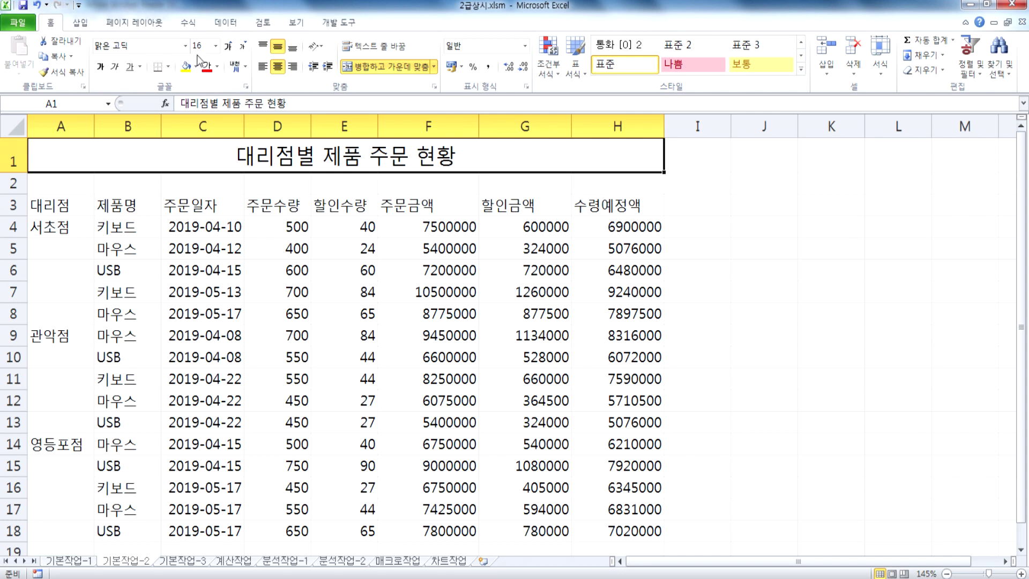
pyautogui.write('15')
pyautogui.press('Return')
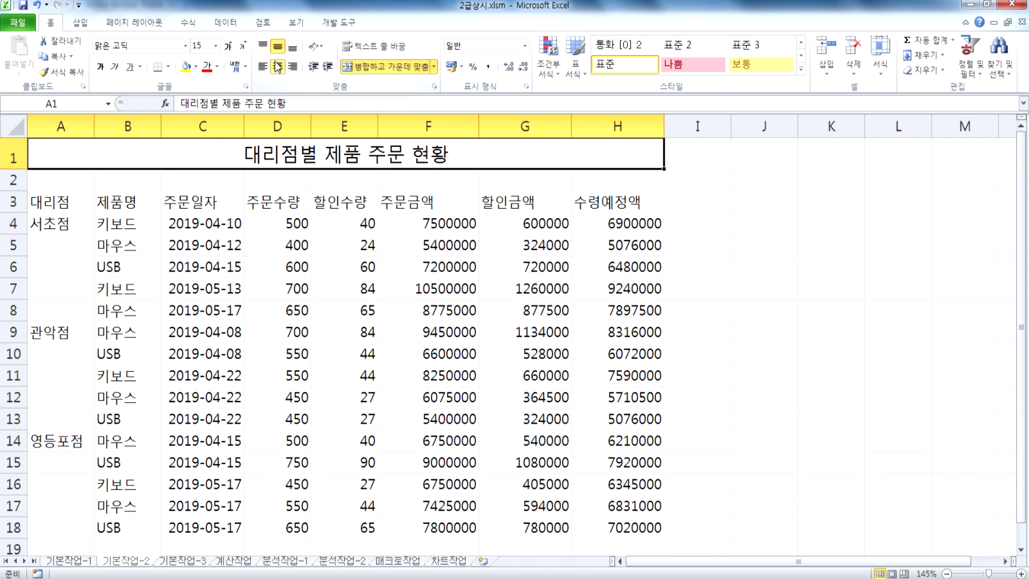
# Make the title in A1:H1 bold and give it the standard blue (파랑) font colour
pyautogui.click(101, 67)
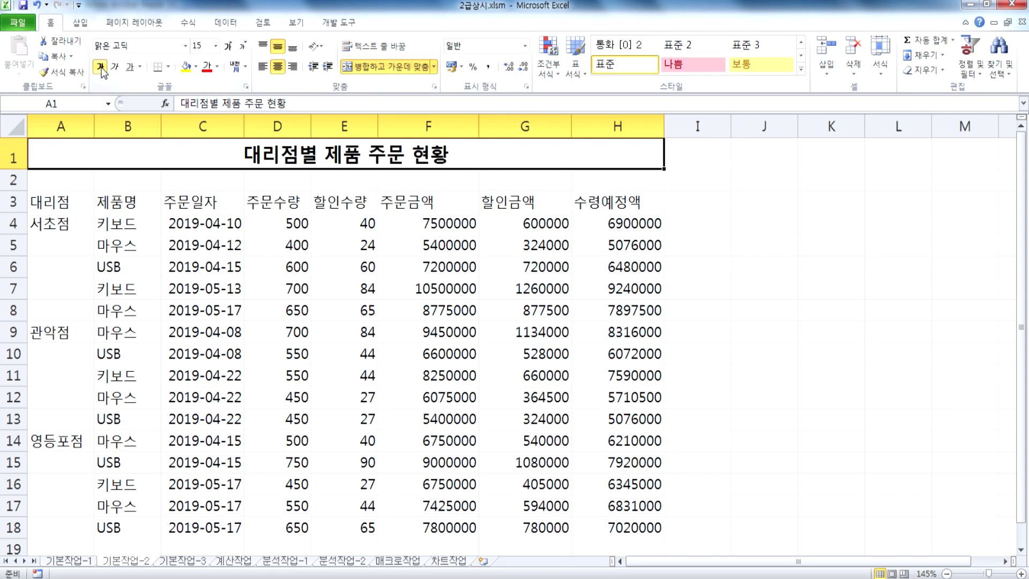
pyautogui.click(217, 66)
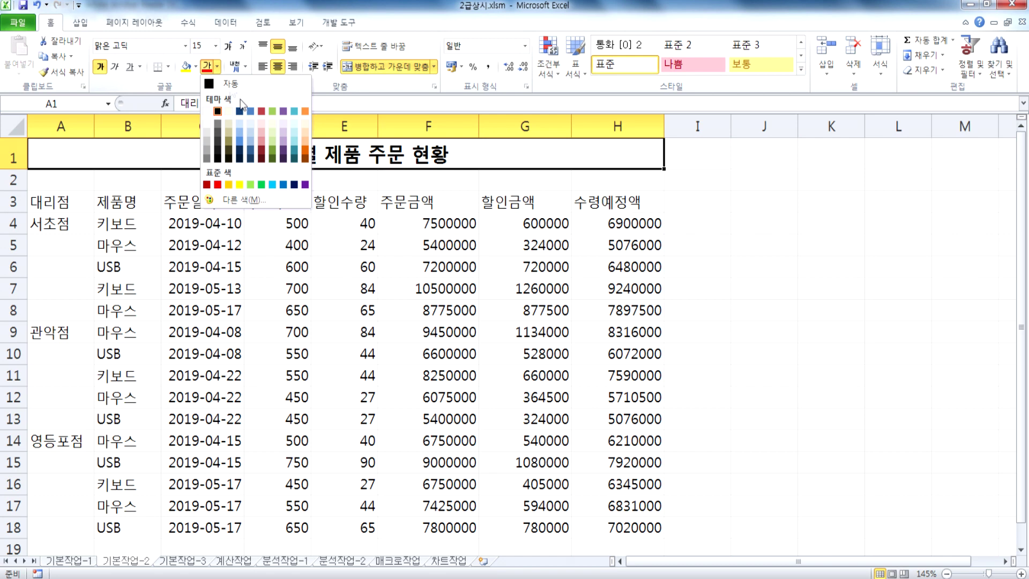
pyautogui.click(282, 186)
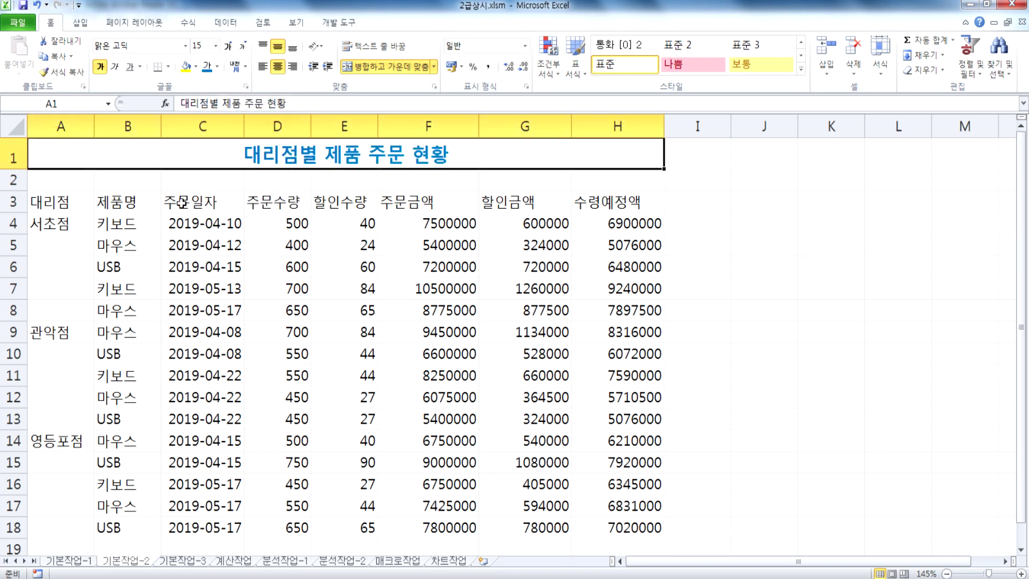
pyautogui.click(217, 67)
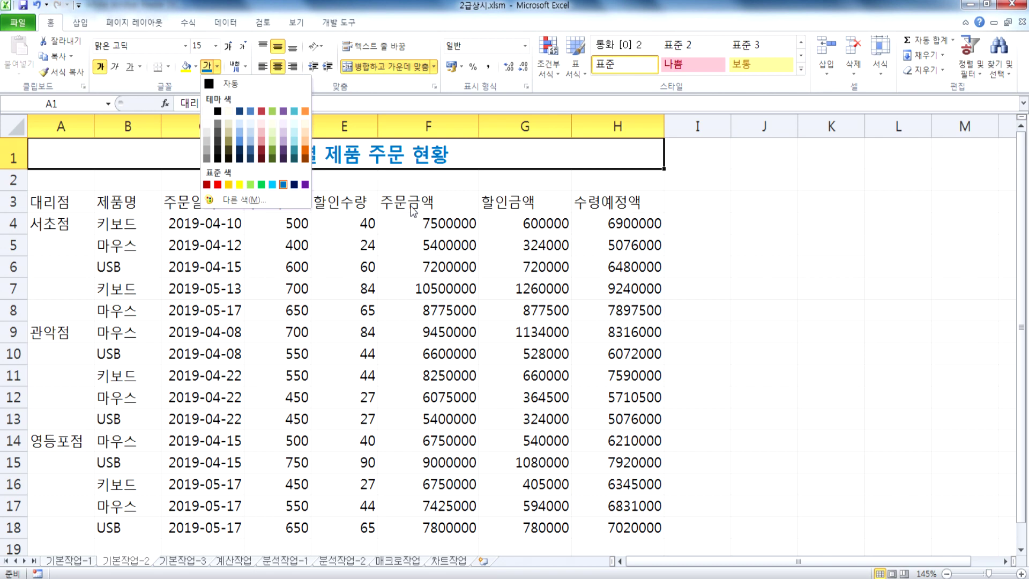
pyautogui.press('Escape')
# Insert the special character ◈ in front of the title text in cell A1
pyautogui.doubleClick(244, 156)
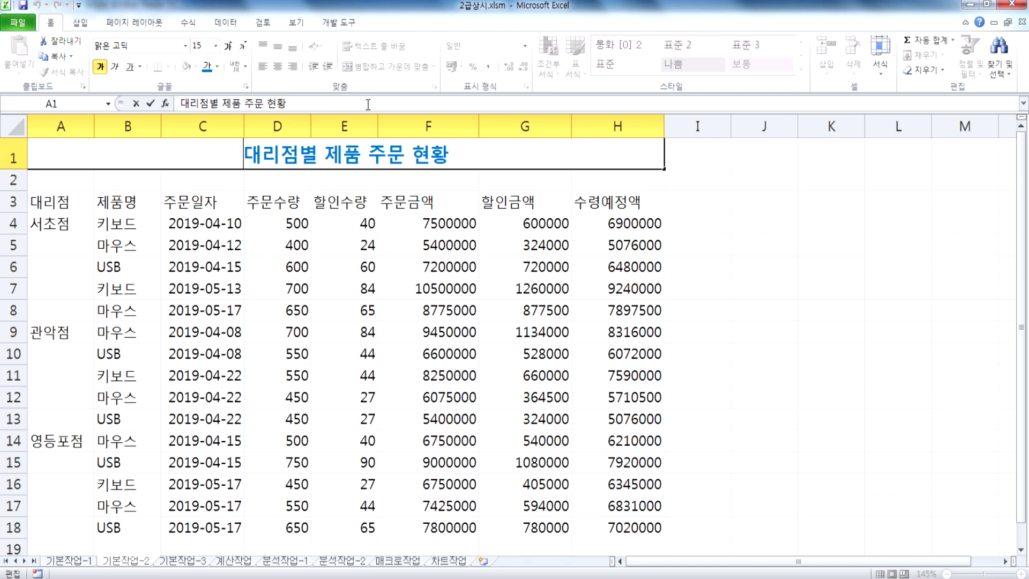
pyautogui.write('a')
pyautogui.press('Hangul_Hanja')
pyautogui.press('Escape')
pyautogui.write('`')
pyautogui.press('BackSpace')
pyautogui.press('BackSpace')
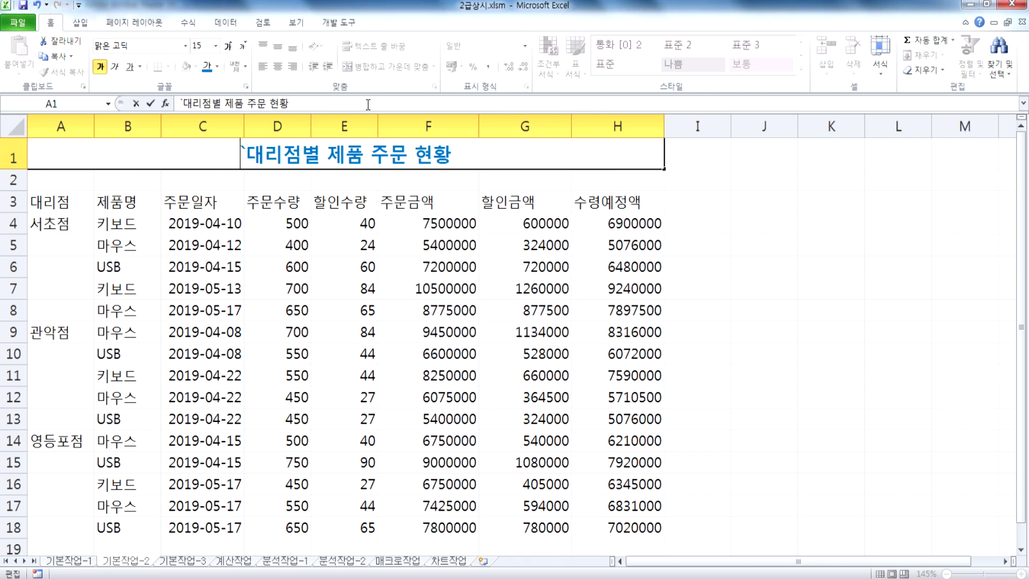
pyautogui.write('ㅁ')
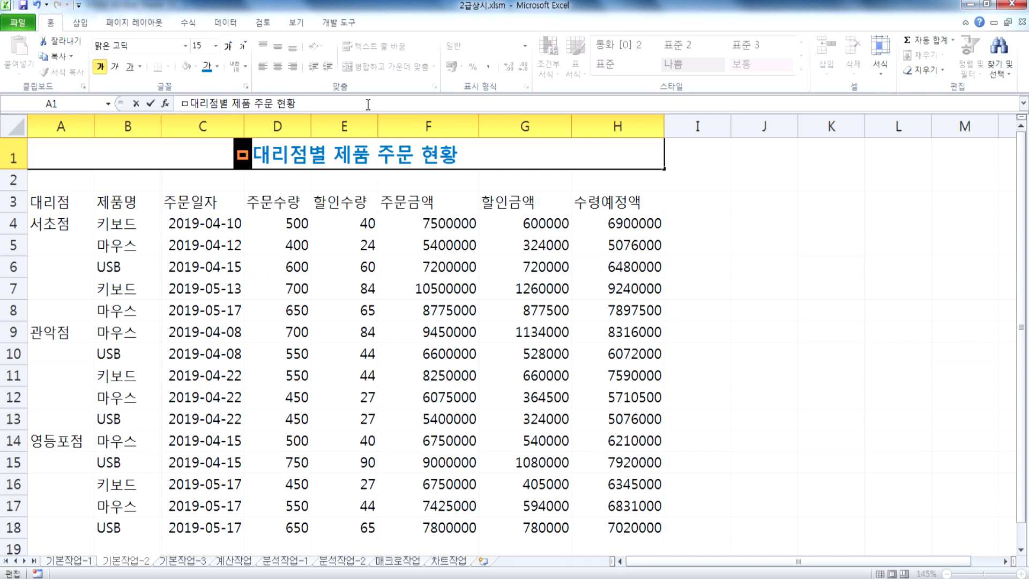
pyautogui.press('Hangul_Hanja')
pyautogui.press('Tab')
pyautogui.press('Right')
pyautogui.press('Right')
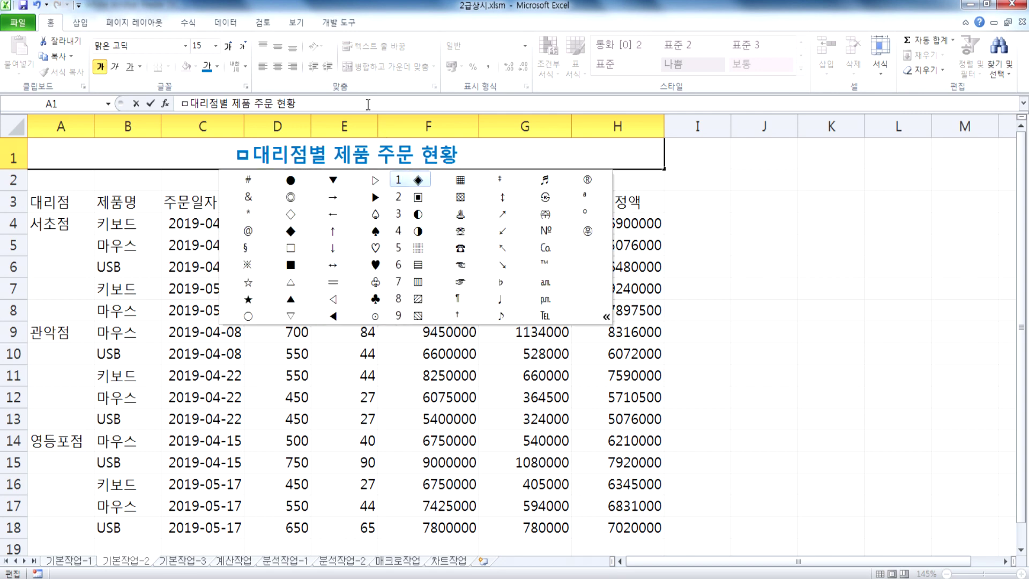
pyautogui.press('Right')
pyautogui.press('Down')
pyautogui.press('Down')
pyautogui.press('Down')
pyautogui.press('Down')
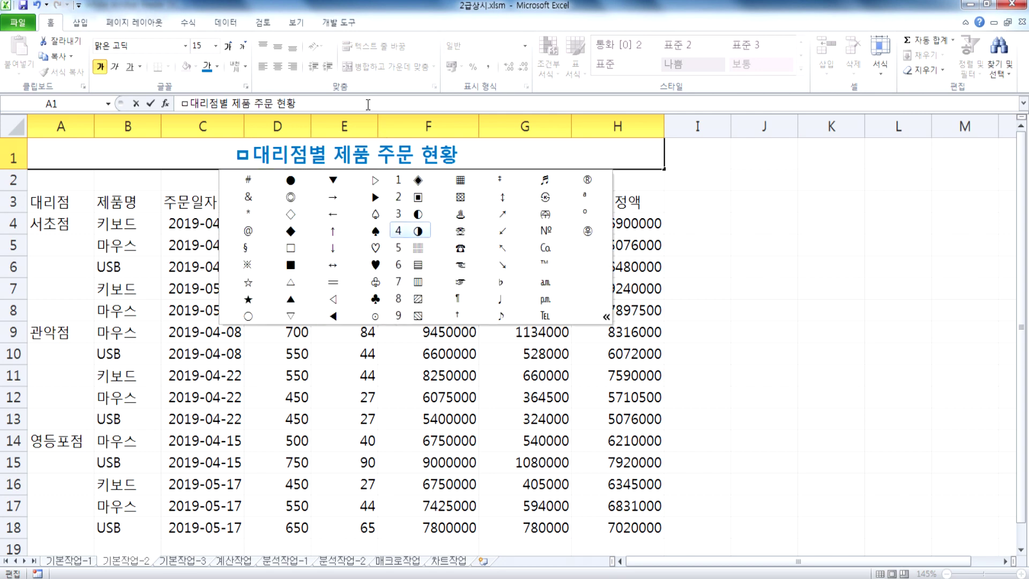
pyautogui.press('Up')
pyautogui.press('Up')
pyautogui.press('Up')
pyautogui.press('Up')
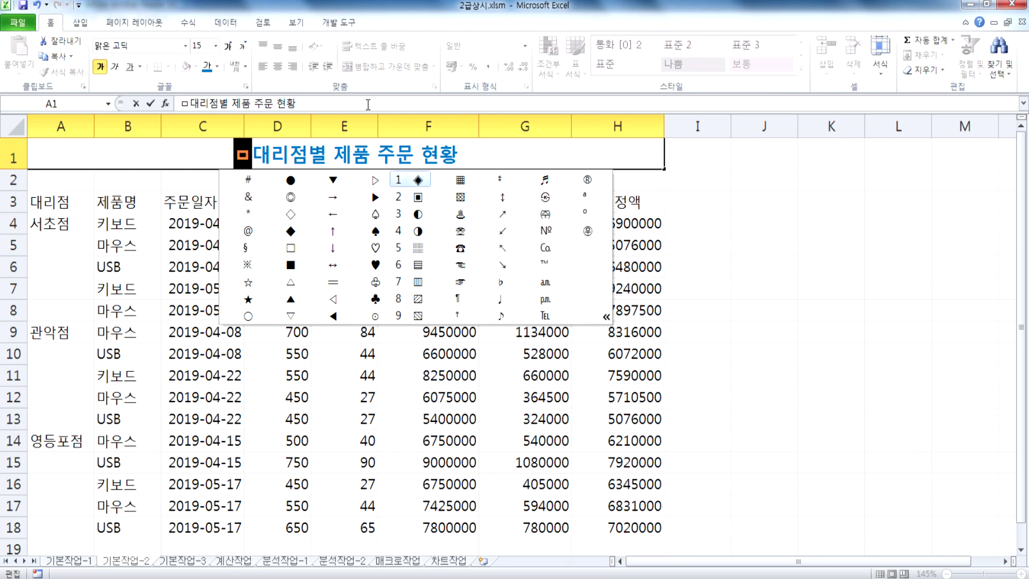
pyautogui.press('Return')
# Copy the ◈ character to the end of the title so it reads ◈대리점별 제품 주문 현황◈
pyautogui.hotkey('shift', 'Home')
pyautogui.hotkey('ctrl', 'c')
pyautogui.press('End')
pyautogui.hotkey('ctrl', 'v')
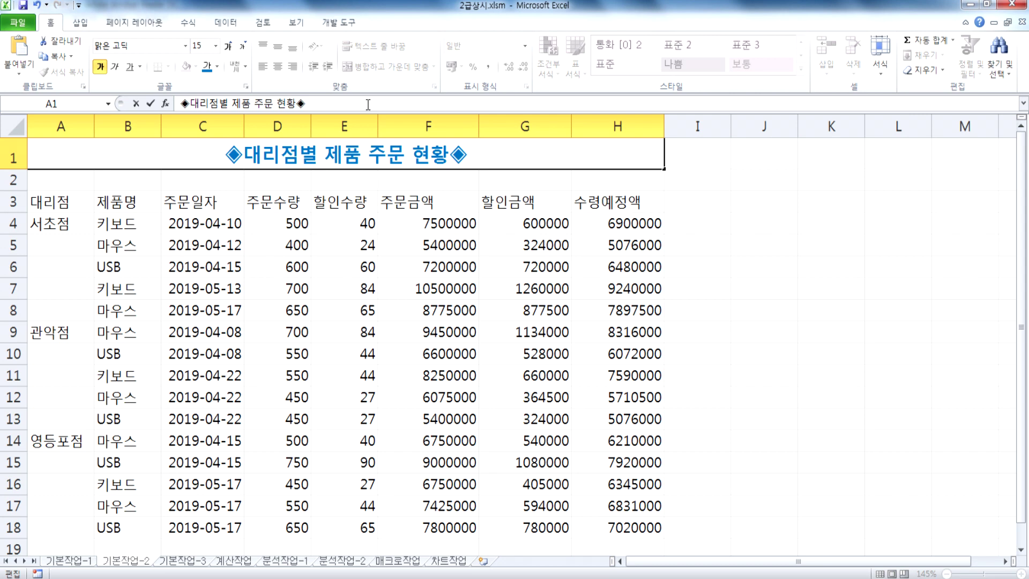
pyautogui.press('Return')
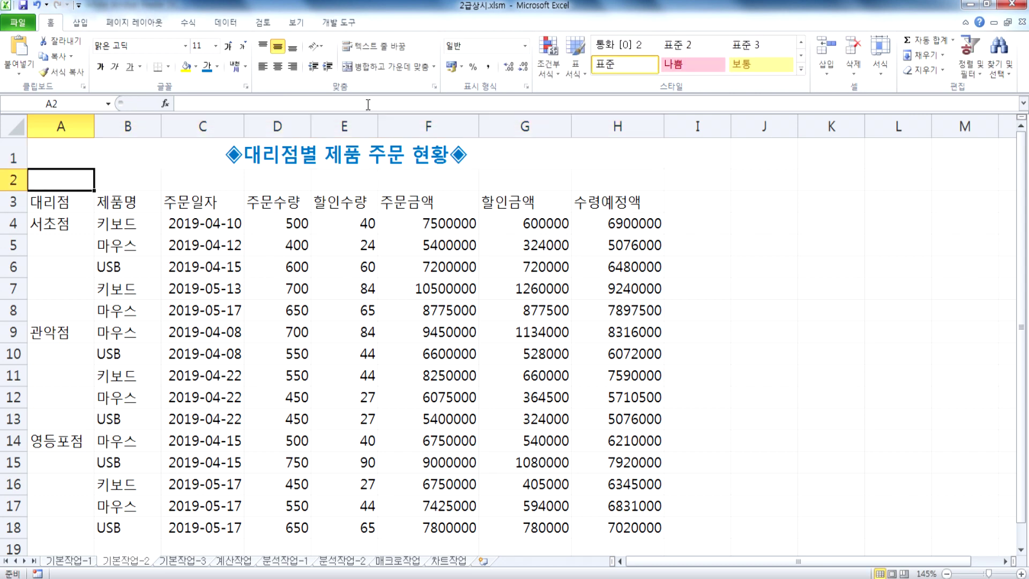
# Try to merge and centre A4:A8, A10:A13 and A14:A18 as one multiple selection, and undo the merge
pyautogui.moveTo(51, 227); pyautogui.dragTo(59, 316)
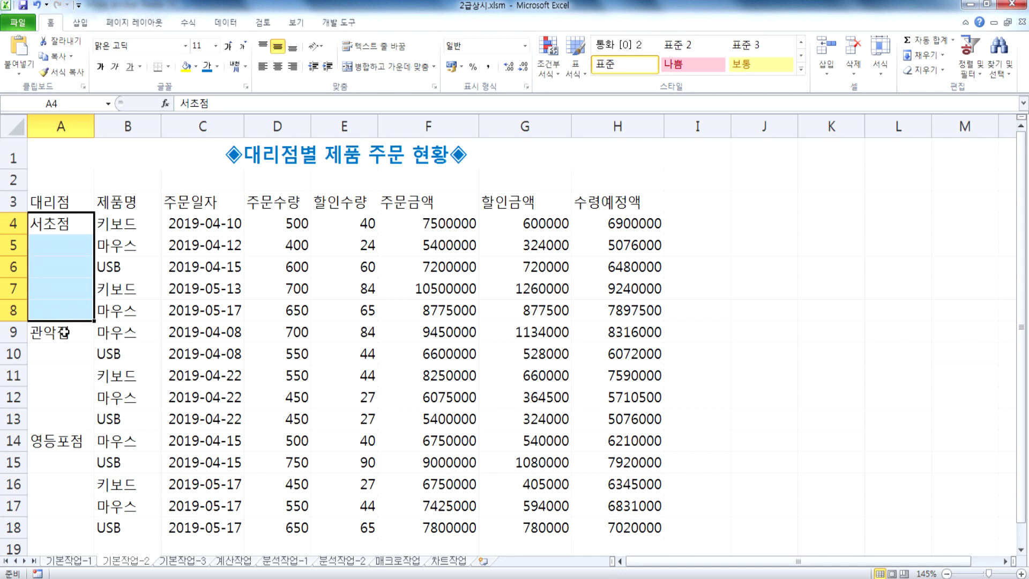
pyautogui.moveTo(66, 227); pyautogui.dragTo(60, 308)
pyautogui.moveTo(57, 350); pyautogui.dragTo(59, 421)
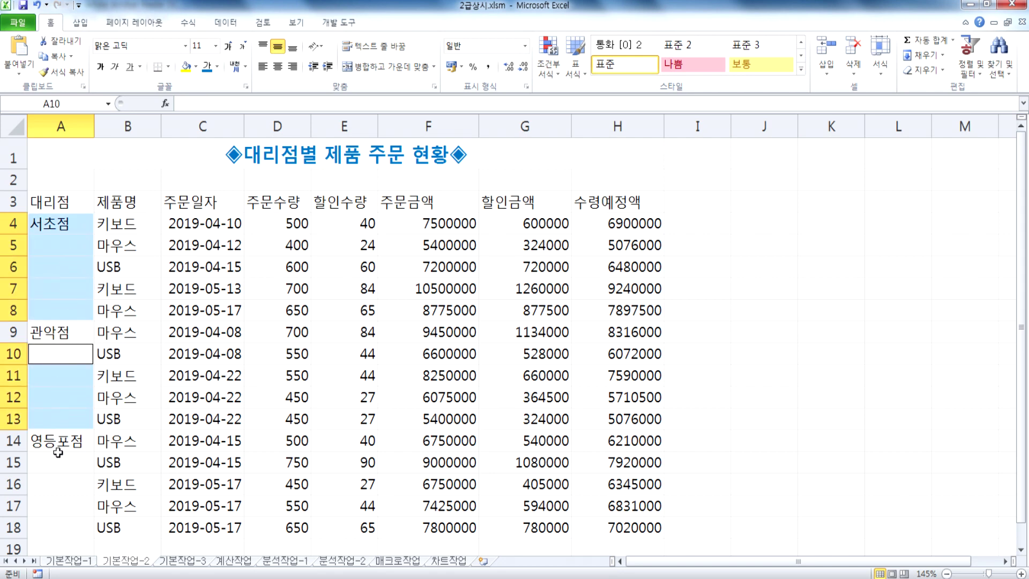
pyautogui.scroll(-1, 102, 436)
pyautogui.moveTo(63, 364); pyautogui.dragTo(72, 450)
pyautogui.click(386, 67)
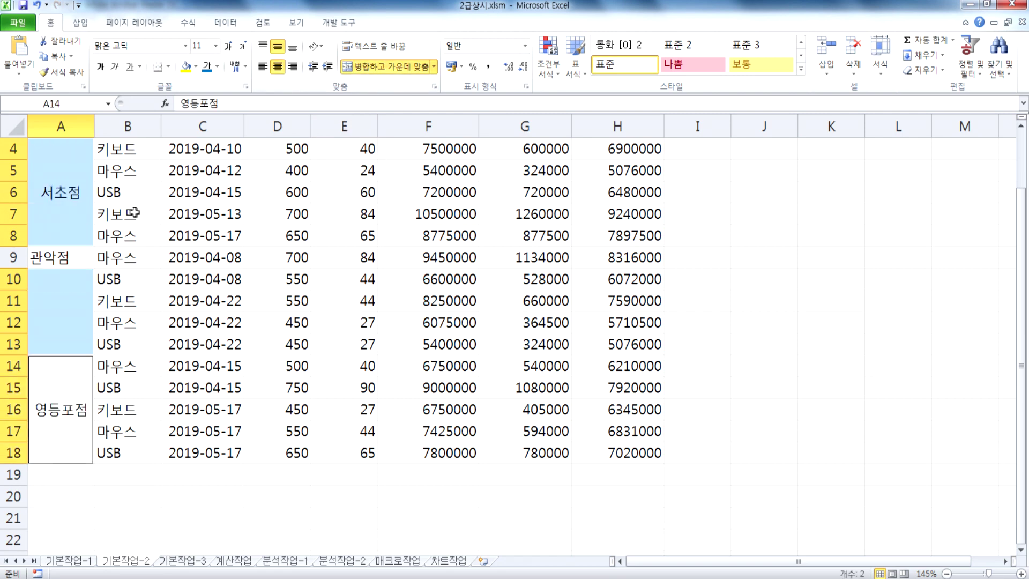
pyautogui.hotkey('ctrl', 'z')
# Merge and centre the ranges A4:A8, A9:A13 and A14:A18 together and unmerge them again
pyautogui.scroll(1, 134, 212)
pyautogui.moveTo(60, 224); pyautogui.dragTo(56, 525)
pyautogui.keyDown('ctrl'); pyautogui.click(51, 440); pyautogui.keyUp('ctrl')
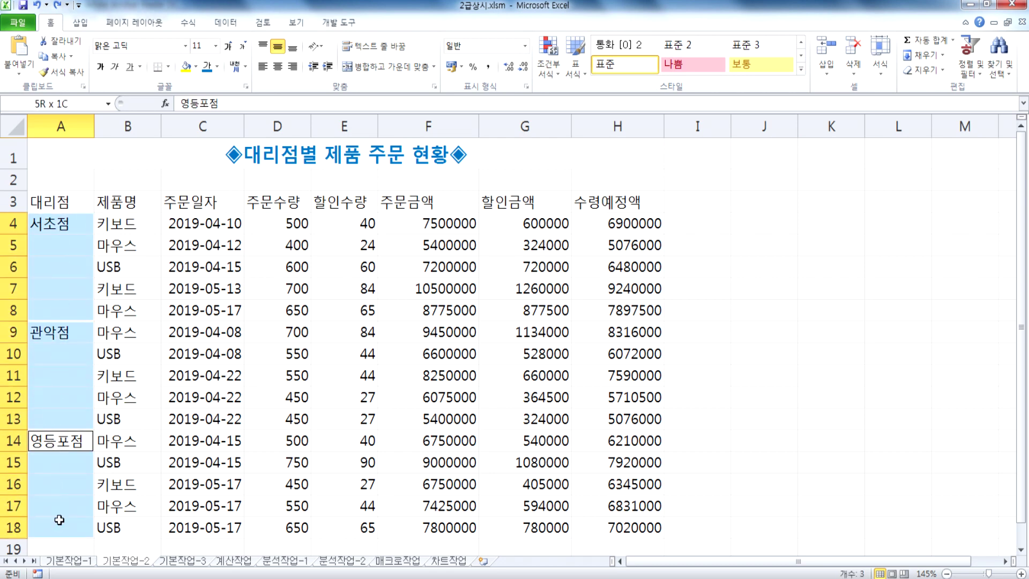
pyautogui.click(370, 66)
pyautogui.click(369, 67)
# Merge and centre the branch cells A4:A8, A9:A13 and A14:A18 one range at a time
pyautogui.moveTo(59, 224); pyautogui.dragTo(59, 299)
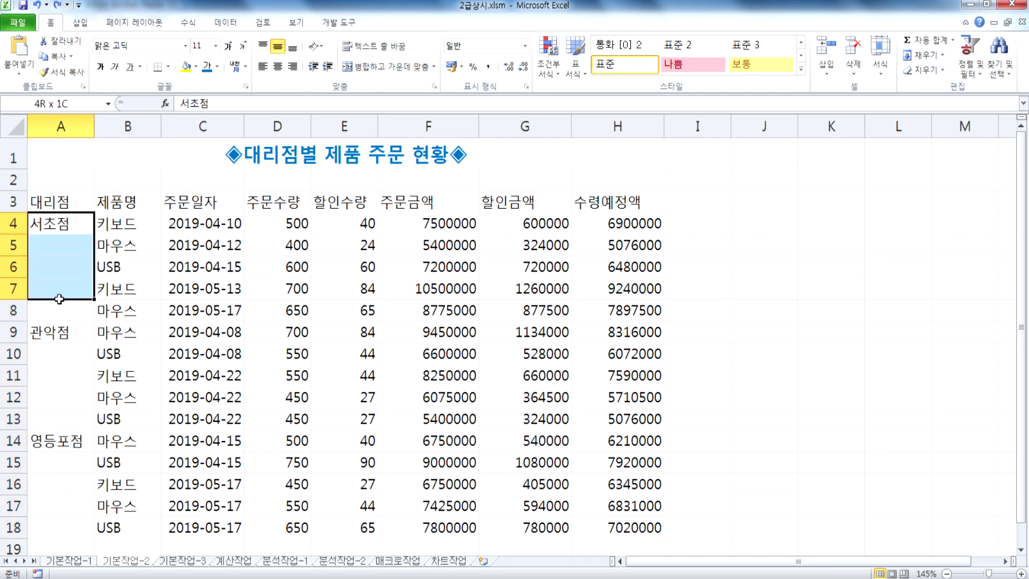
pyautogui.click(59, 308)
pyautogui.moveTo(66, 230); pyautogui.dragTo(54, 426)
pyautogui.click(395, 68)
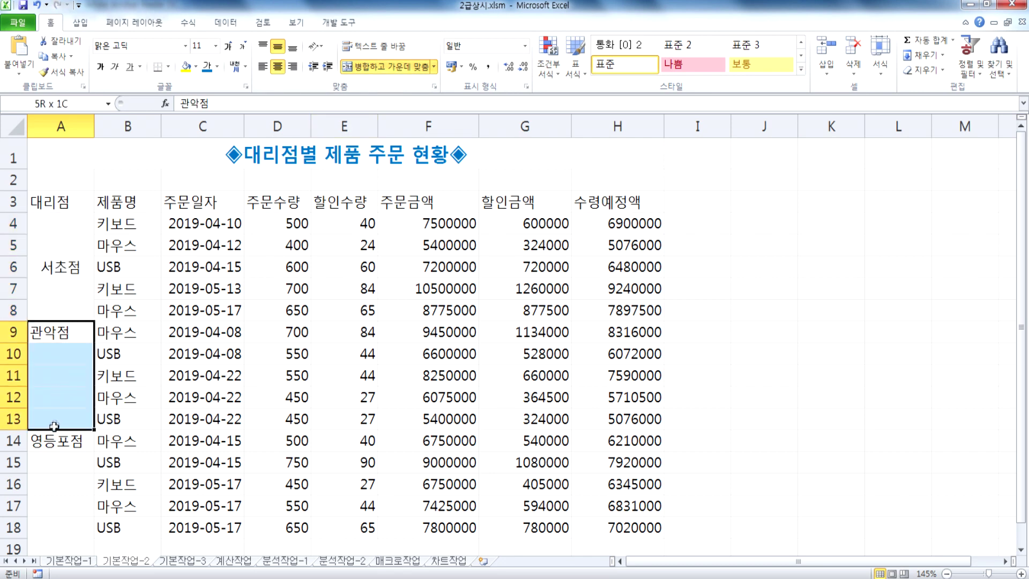
pyautogui.click(407, 66)
pyautogui.scroll(-2, 47, 345)
pyautogui.moveTo(57, 301); pyautogui.dragTo(53, 383)
pyautogui.click(376, 67)
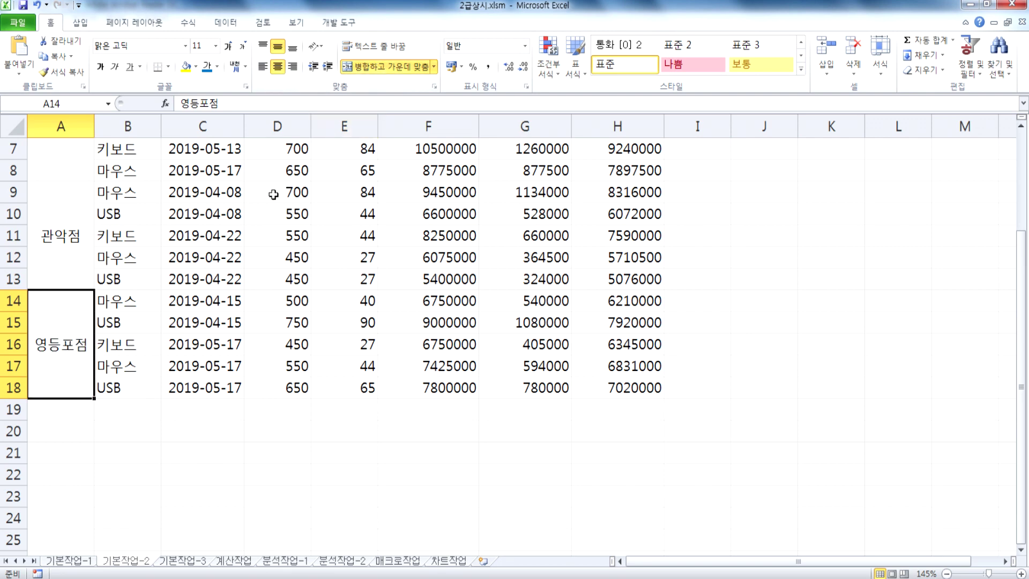
# Apply the cell style 강조색1 to the header row A3:H3
pyautogui.scroll(2, 273, 194)
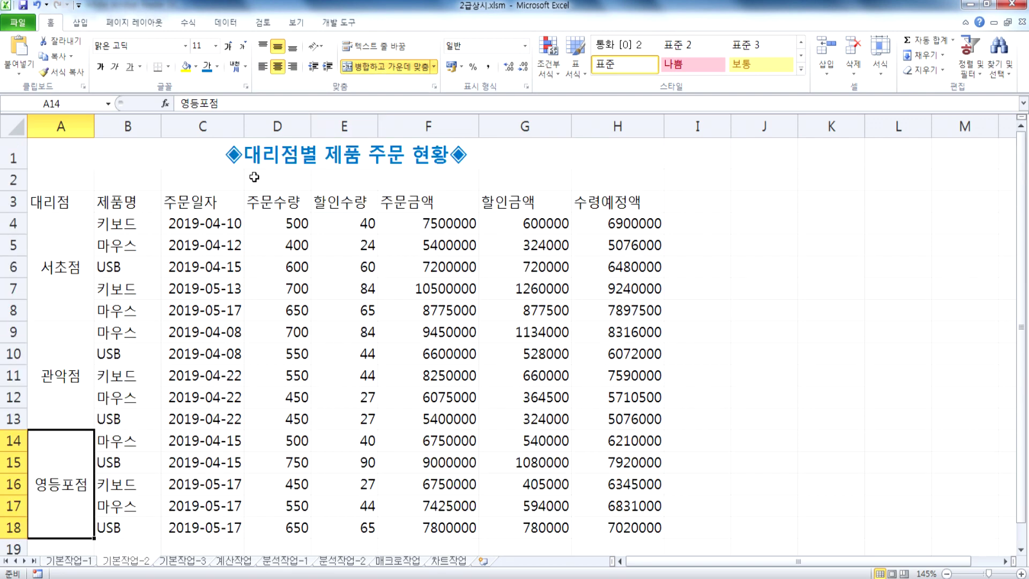
pyautogui.moveTo(81, 202); pyautogui.dragTo(616, 202)
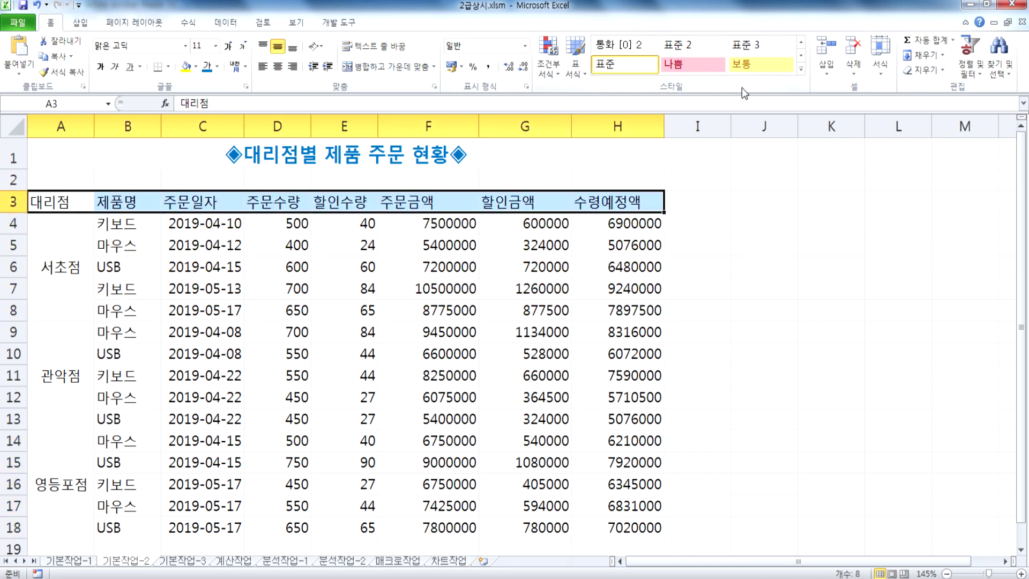
pyautogui.click(803, 71)
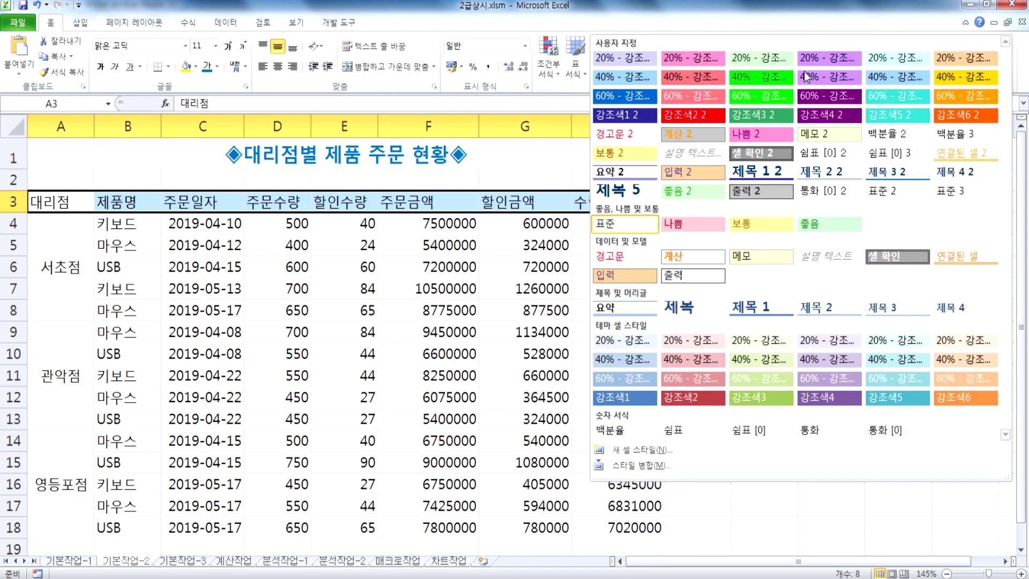
pyautogui.click(623, 399)
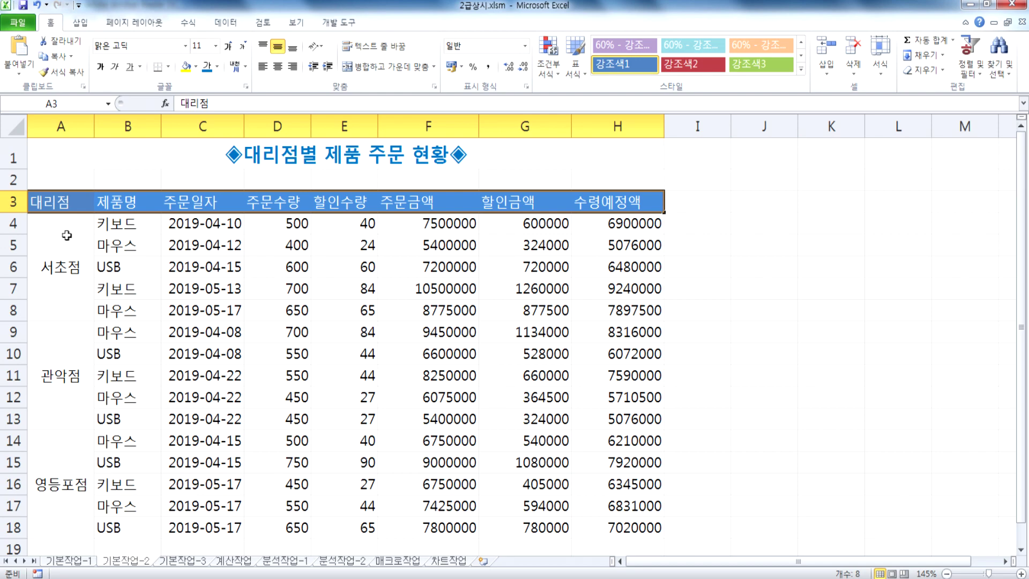
# Apply the cell style 강조색1 to the merged branch cells A4:A18
pyautogui.click(49, 228)
pyautogui.moveTo(49, 228); pyautogui.dragTo(79, 509)
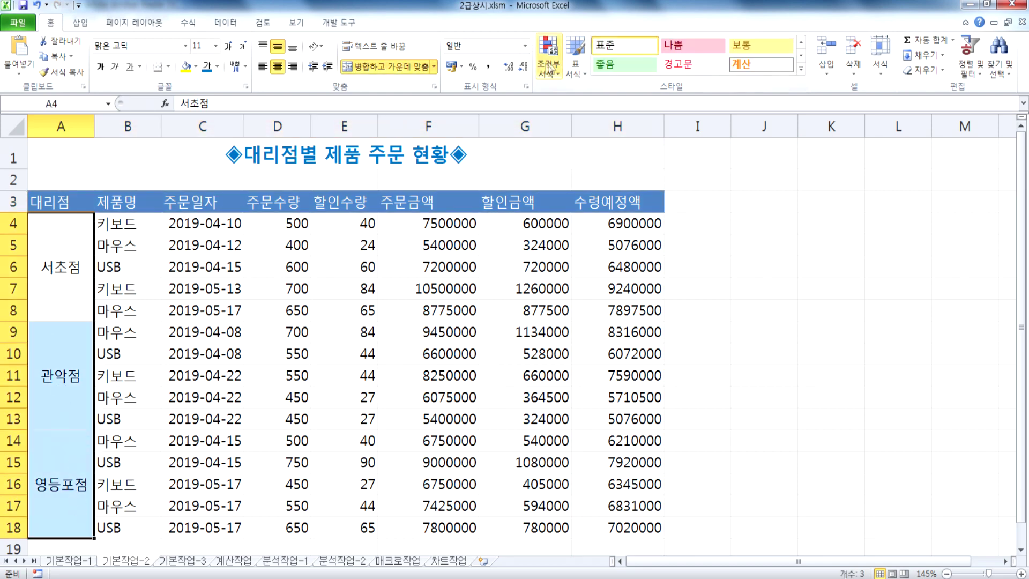
pyautogui.click(800, 69)
pyautogui.click(624, 398)
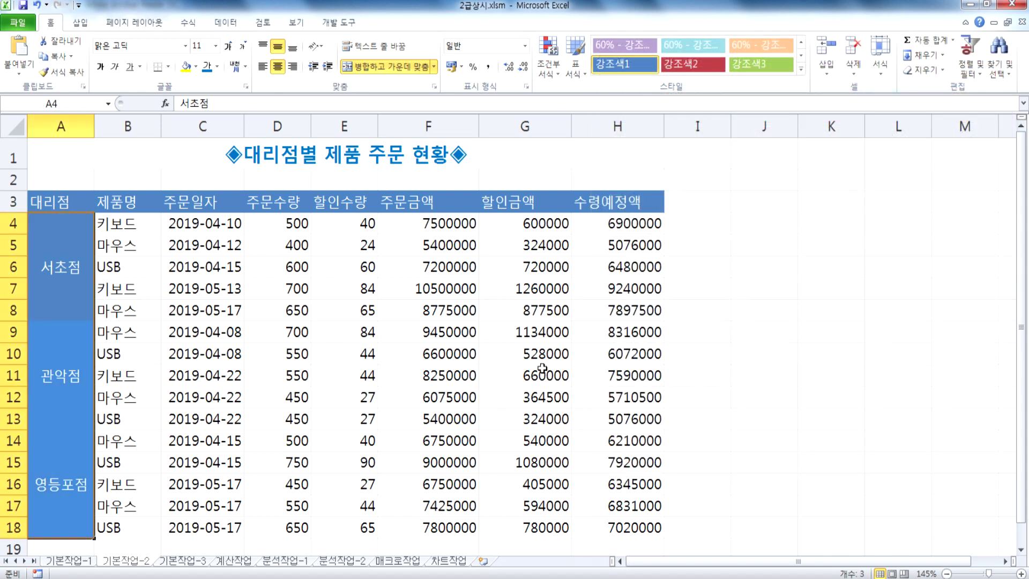
# Insert a memo on cell F7 and delete its default author text
pyautogui.click(425, 315)
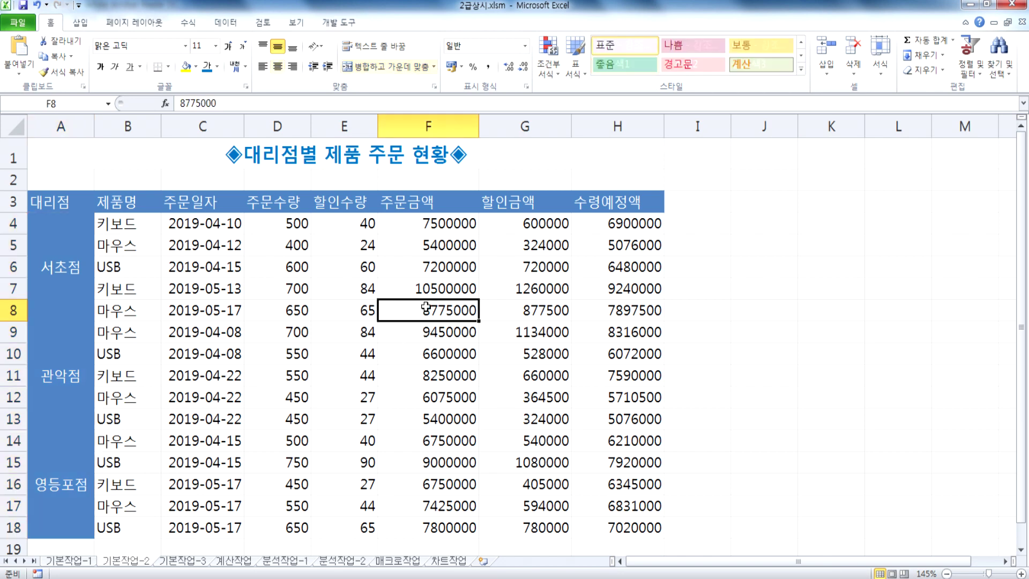
pyautogui.click(429, 293)
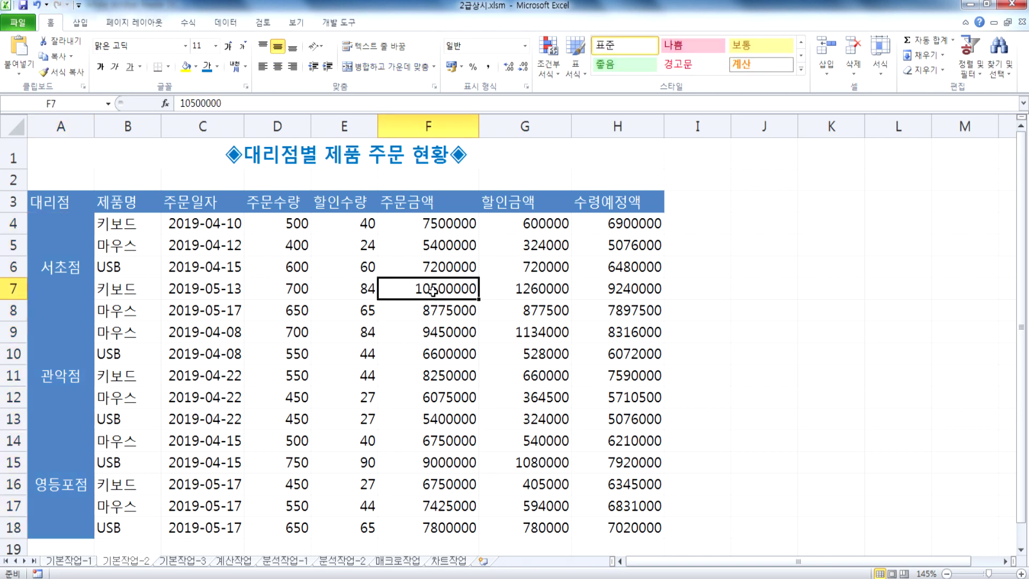
pyautogui.rightClick(432, 290)
pyautogui.click(490, 465)
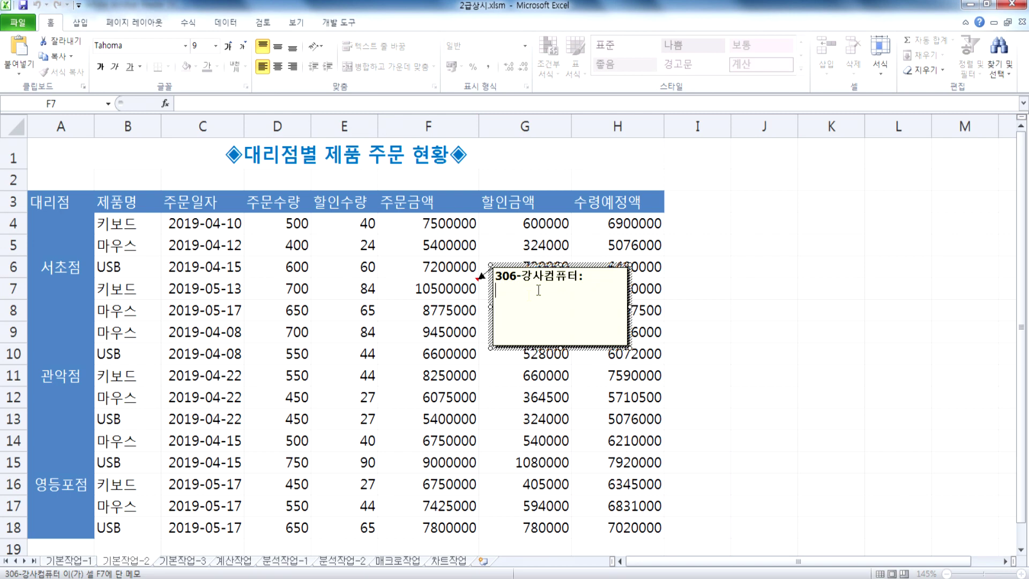
pyautogui.moveTo(499, 303); pyautogui.dragTo(486, 265)
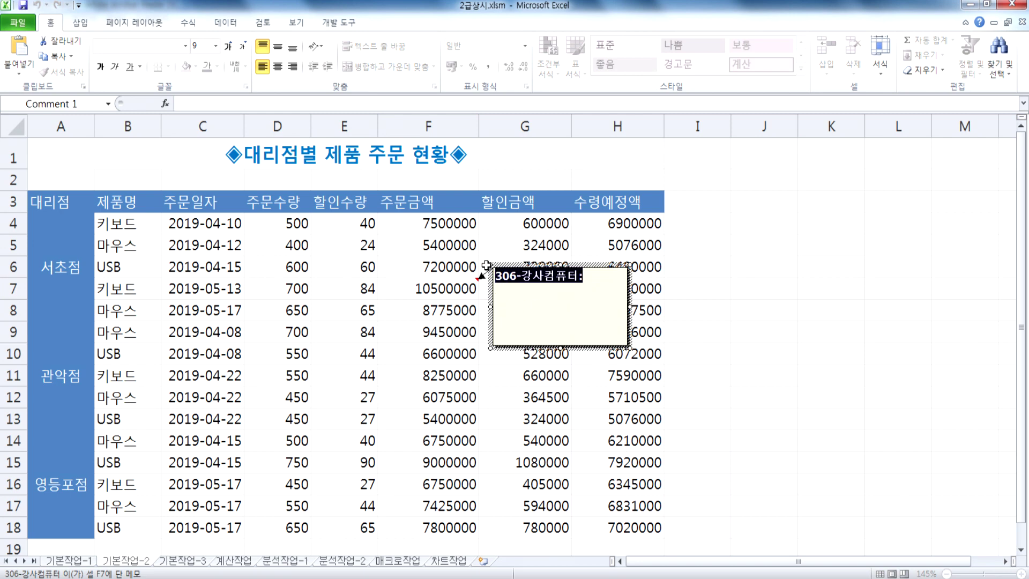
pyautogui.press('BackSpace')
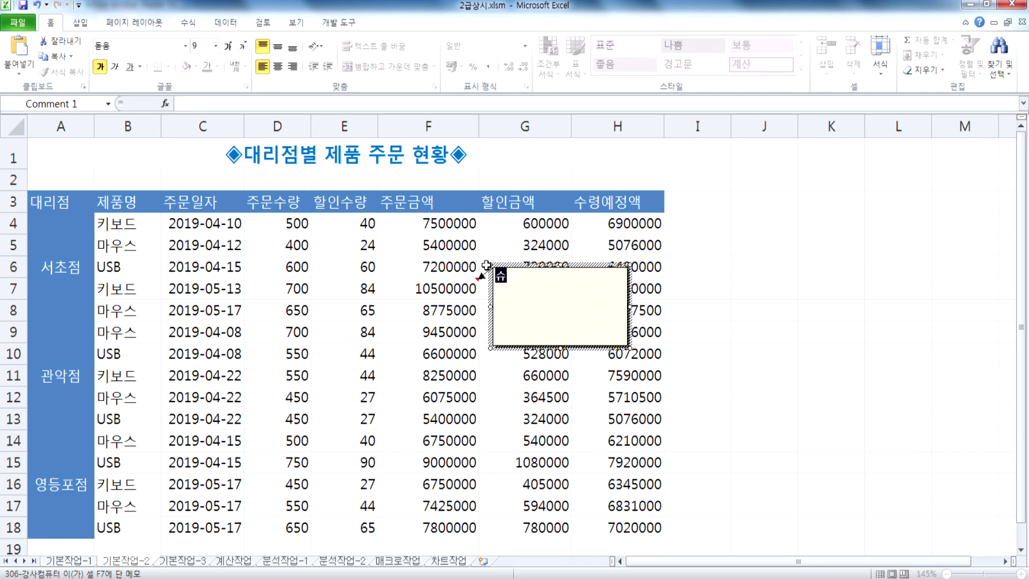
# Enter "최고 수령예정액" as the text of the F7 memo
pyautogui.write('cg')
pyautogui.press('BackSpace')
pyautogui.press('BackSpace')
pyautogui.press('Hangul')
pyautogui.write('ㅊ')
pyautogui.write('고 수려')
pyautogui.write('예정')
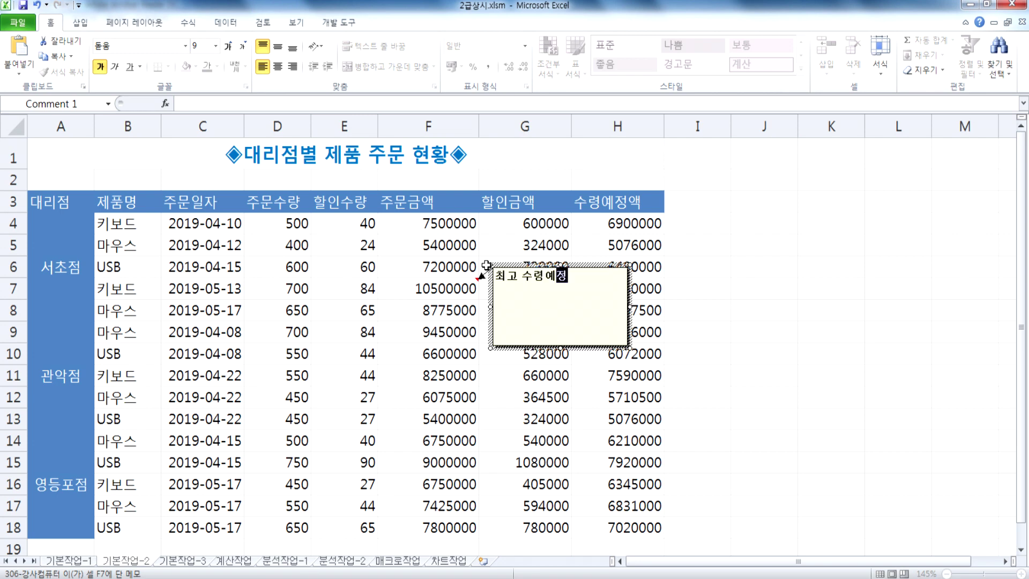
pyautogui.write('액')
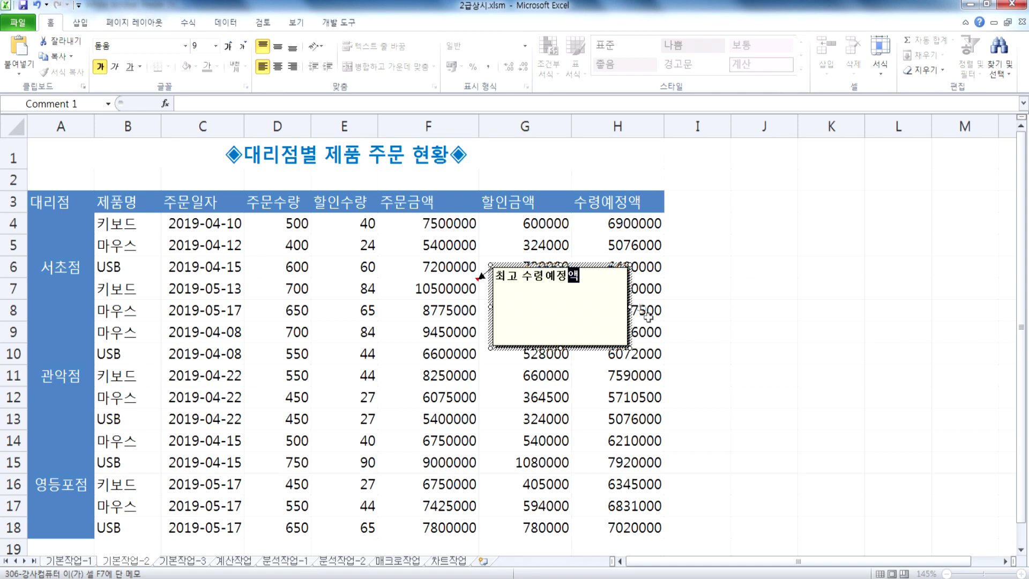
# Set the memo on cell F7 to be always displayed
pyautogui.click(452, 288)
pyautogui.rightClick(452, 289)
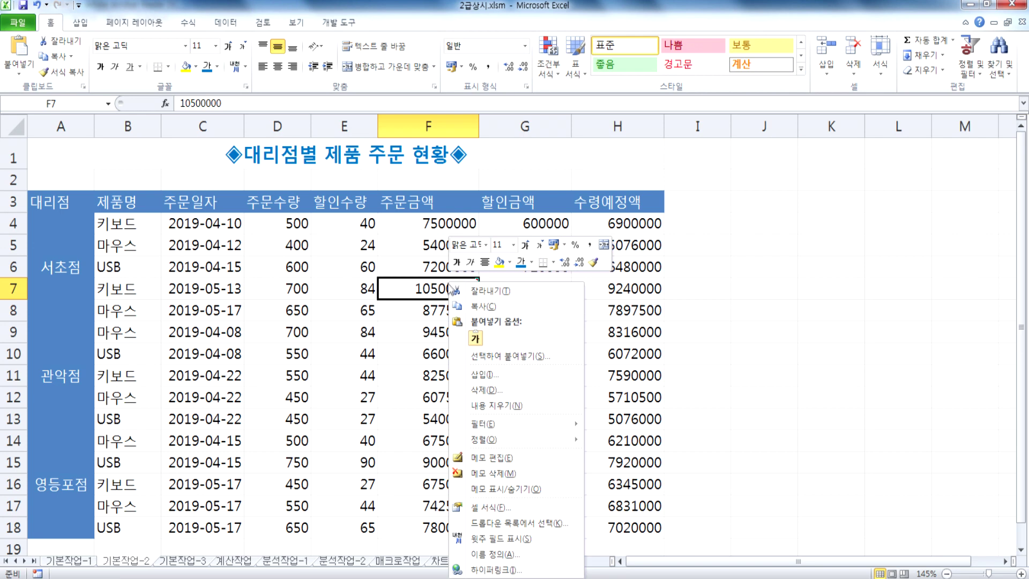
pyautogui.click(507, 489)
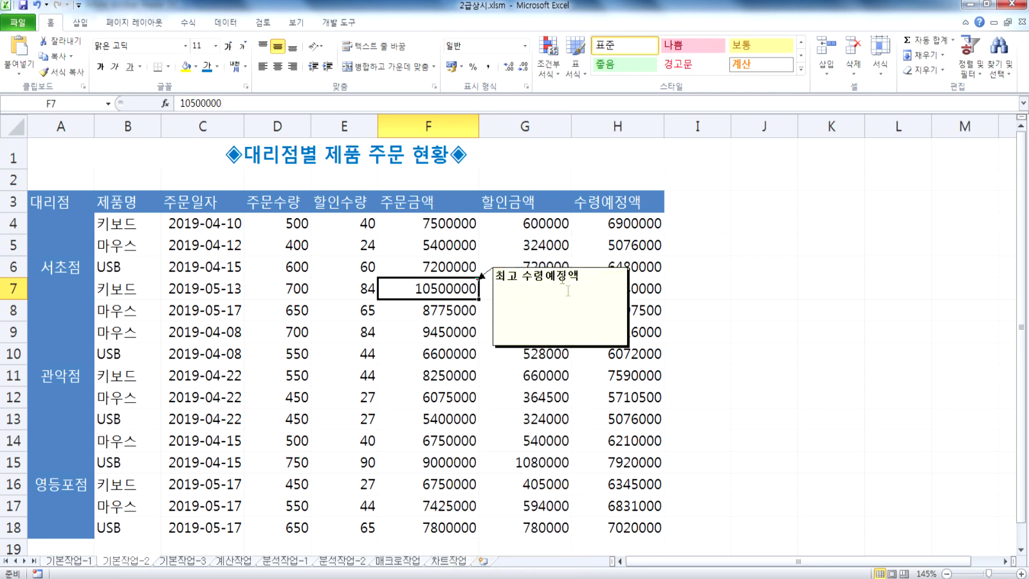
# Turn on automatic size in the memo format settings for the F7 memo
pyautogui.click(628, 293)
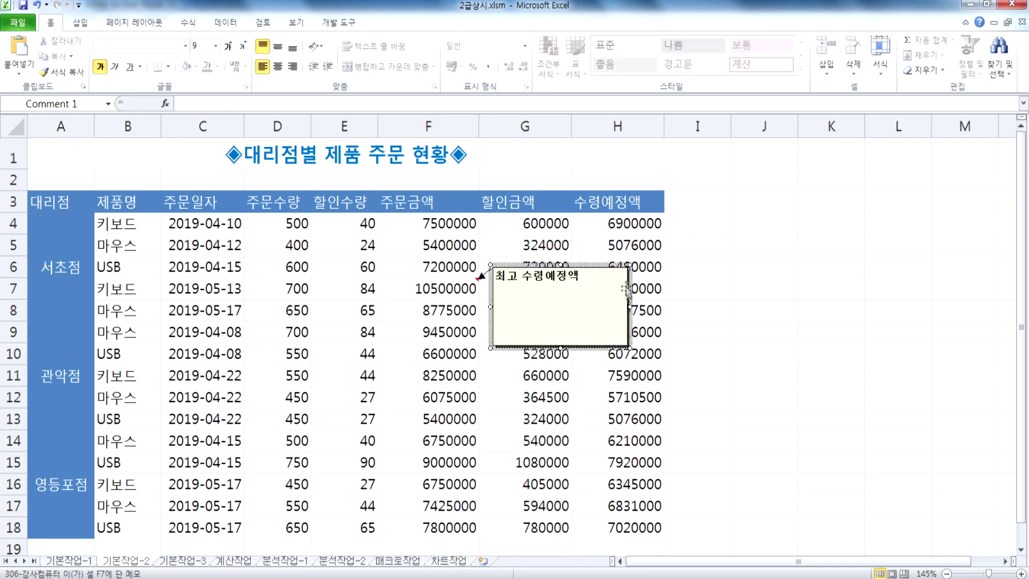
pyautogui.doubleClick(578, 265)
pyautogui.press('Escape')
pyautogui.rightClick(584, 261)
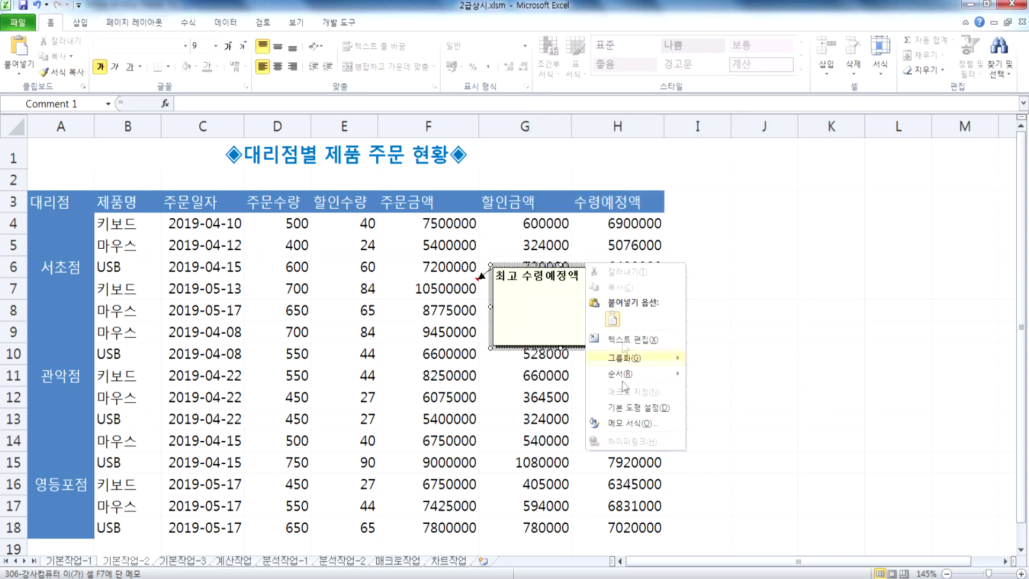
pyautogui.click(627, 423)
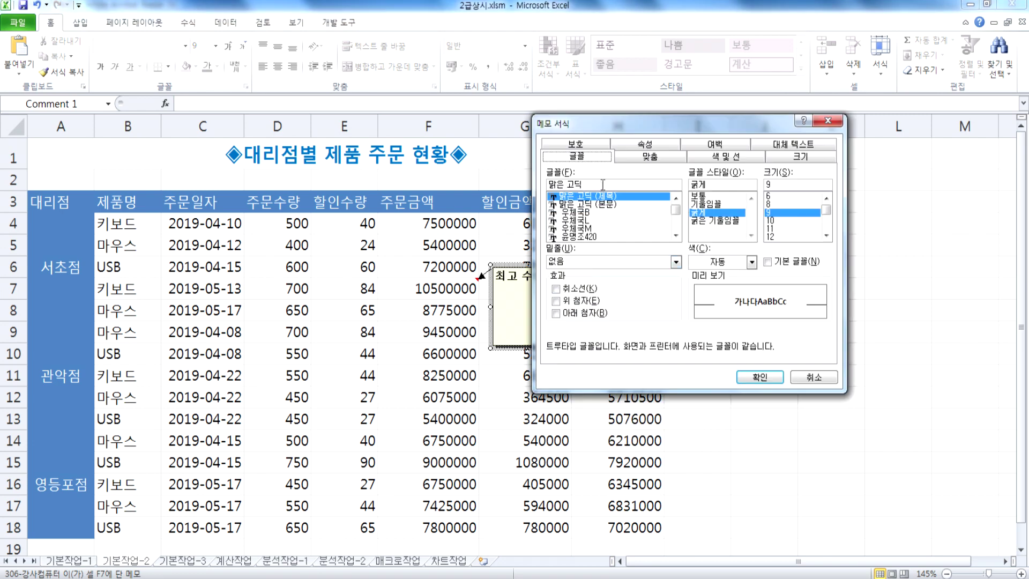
pyautogui.click(638, 158)
pyautogui.click(589, 227)
pyautogui.click(748, 381)
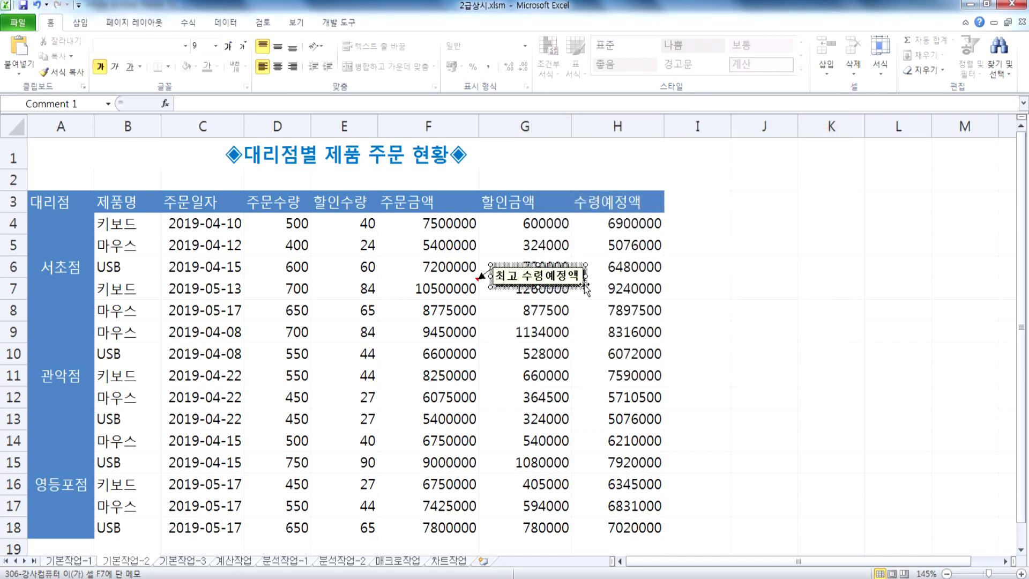
# Remove the empty second line from the F7 memo's text so the box fits one line
pyautogui.click(690, 341)
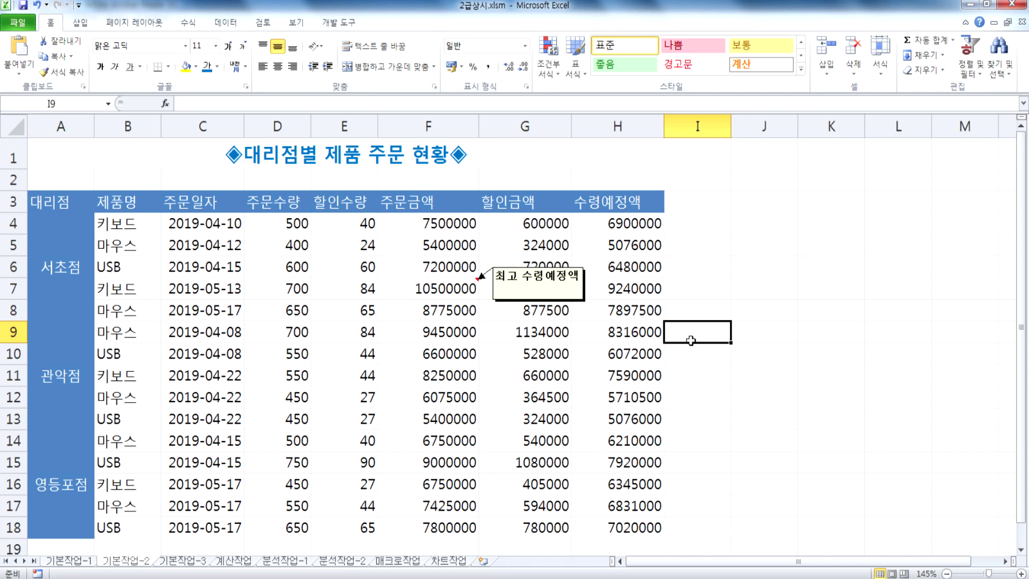
pyautogui.click(530, 289)
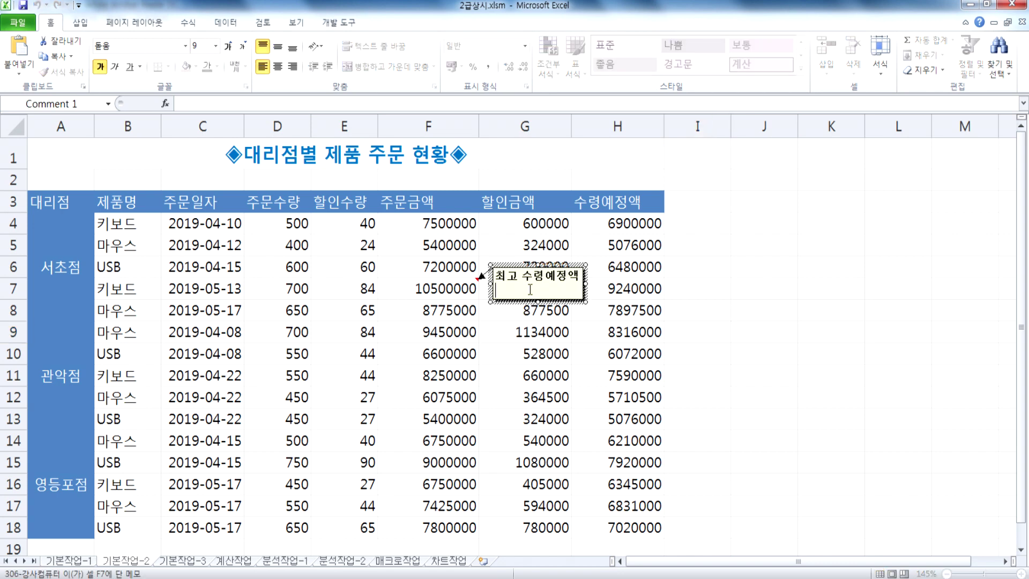
pyautogui.click(477, 327)
pyautogui.click(511, 291)
pyautogui.press('BackSpace')
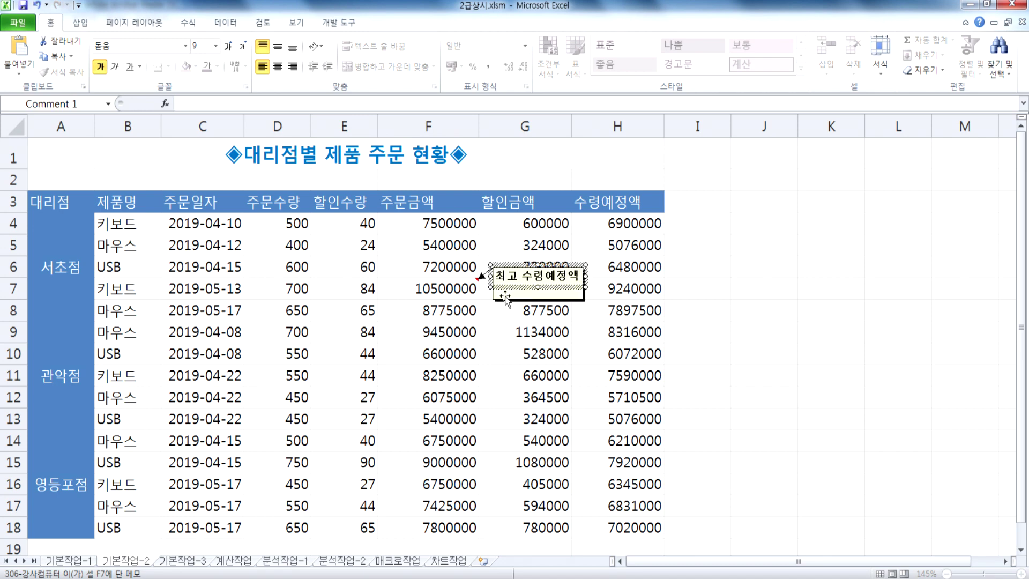
pyautogui.click(590, 431)
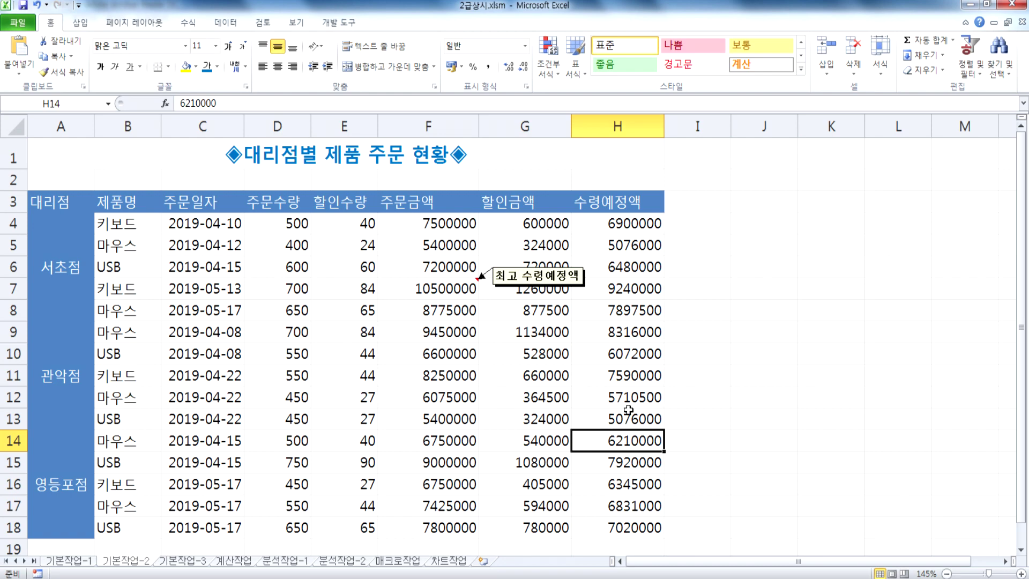
# Apply all borders (모든 테두리) and a thick box border (굵은 상자 테두리) to the table A3:H18
pyautogui.moveTo(56, 206); pyautogui.dragTo(643, 432)
pyautogui.click(168, 66)
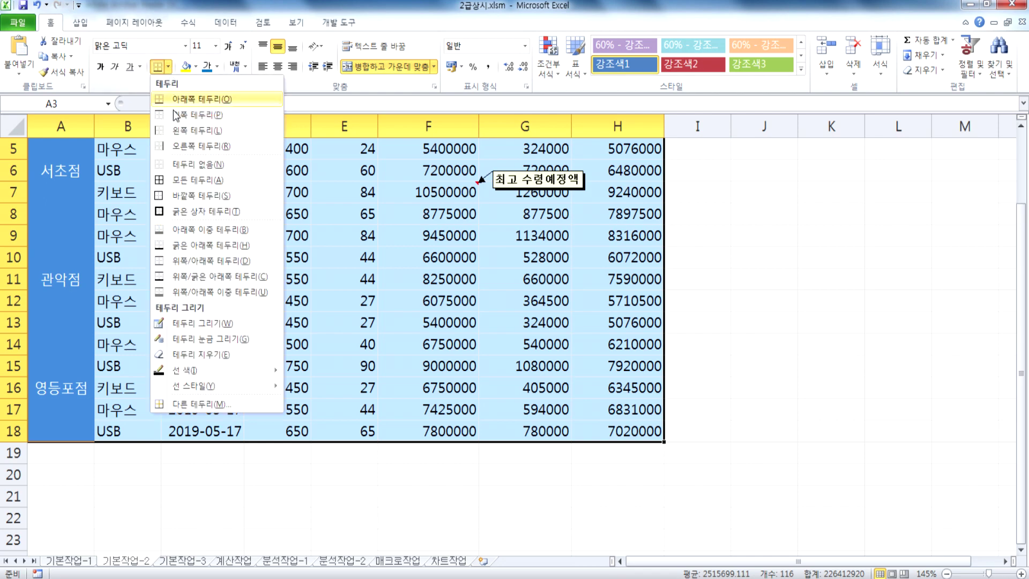
pyautogui.click(173, 180)
pyautogui.click(167, 67)
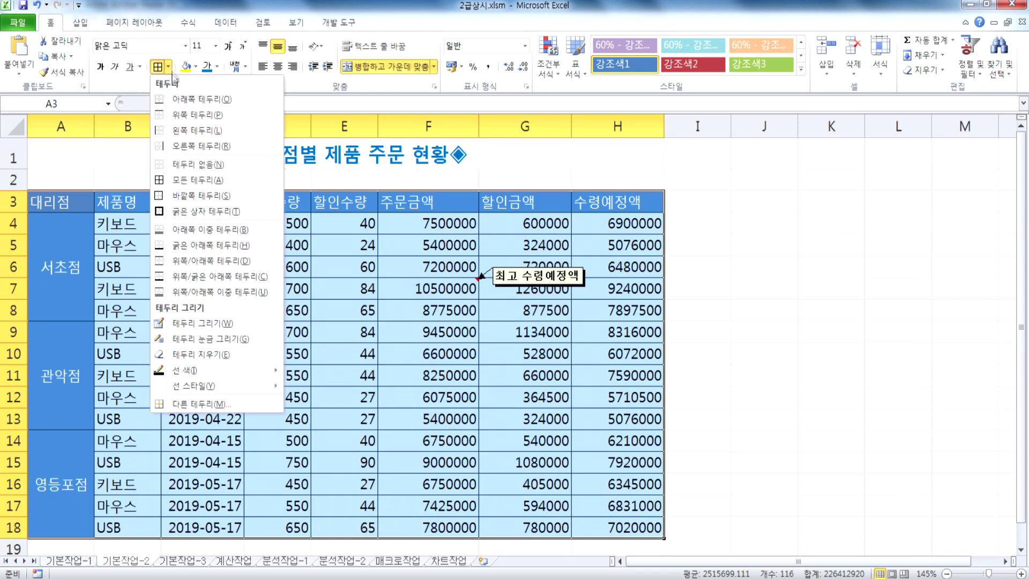
pyautogui.click(193, 212)
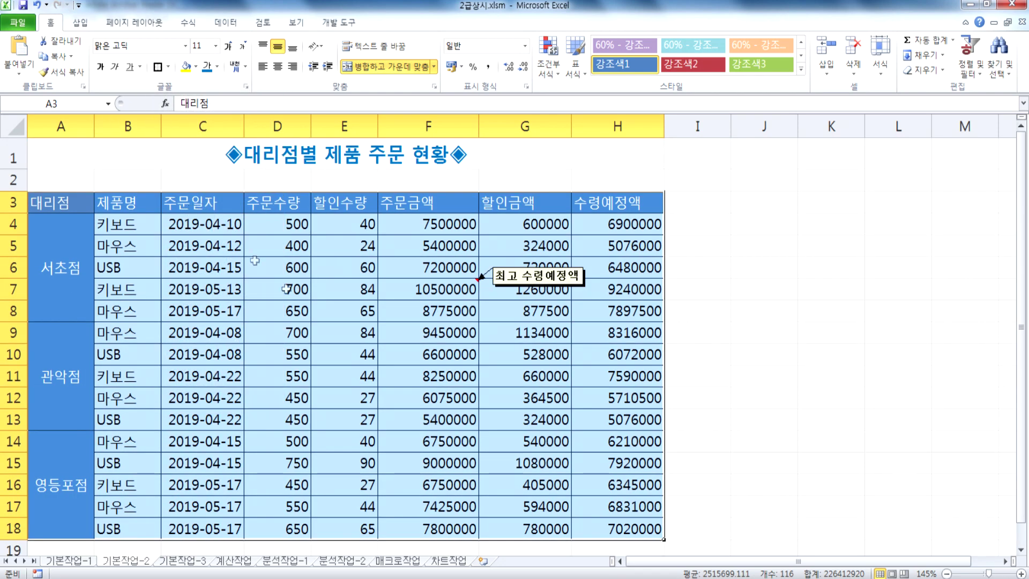
pyautogui.click(351, 416)
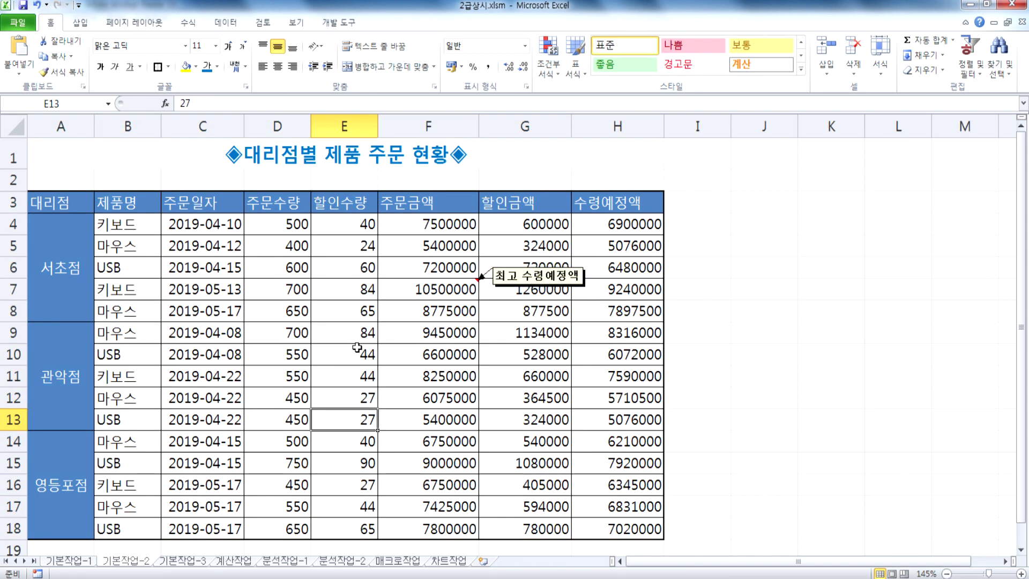
# Move the memo outside the table to around J4:K5 and undo the move
pyautogui.click(549, 289)
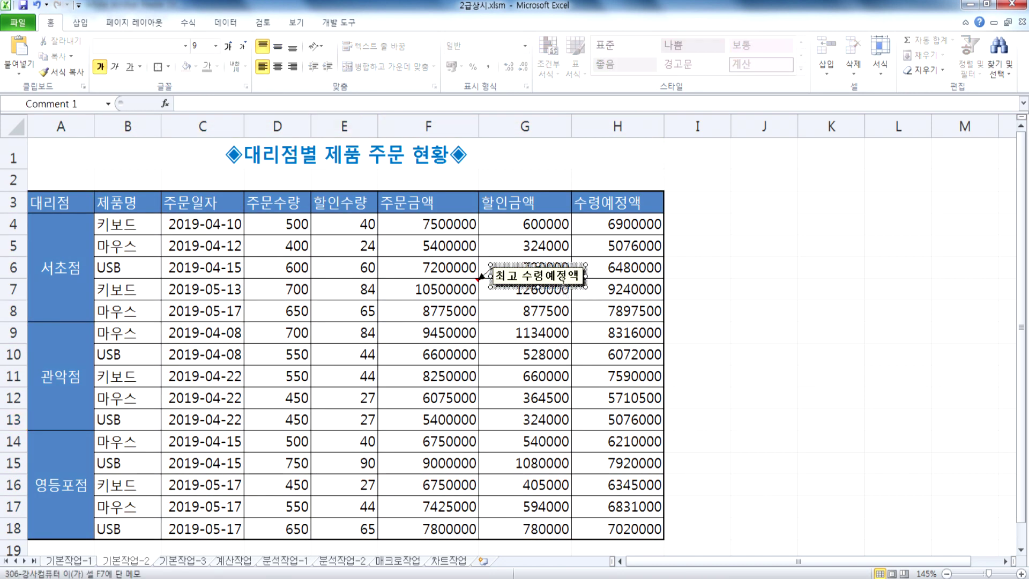
pyautogui.moveTo(565, 287); pyautogui.dragTo(804, 251)
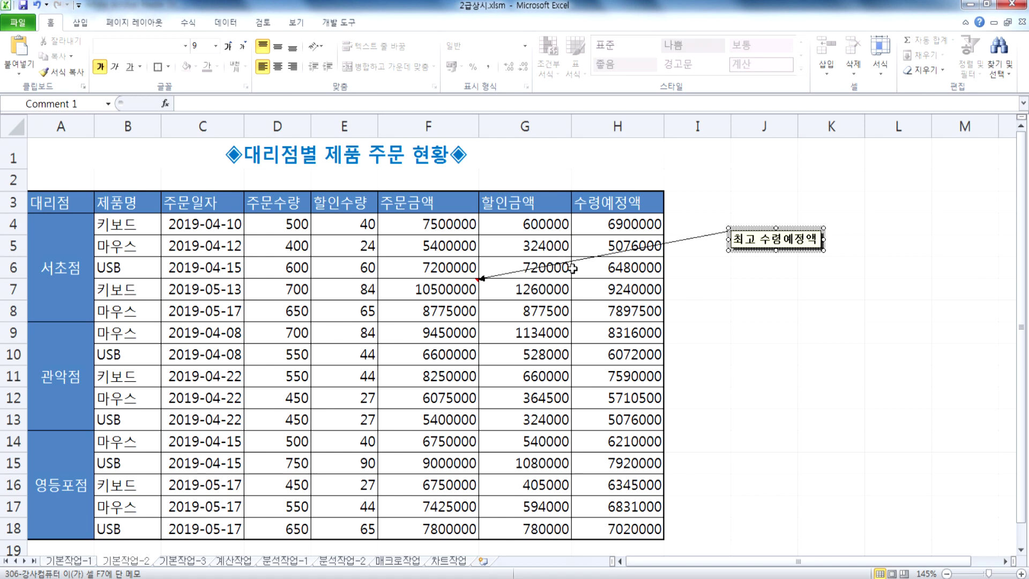
pyautogui.hotkey('ctrl', 'z')
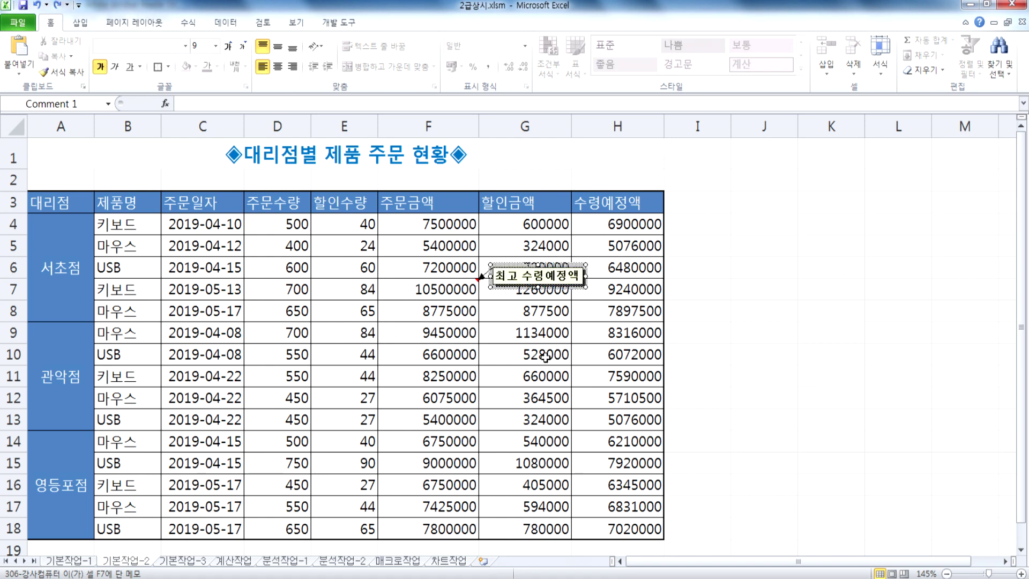
pyautogui.click(505, 378)
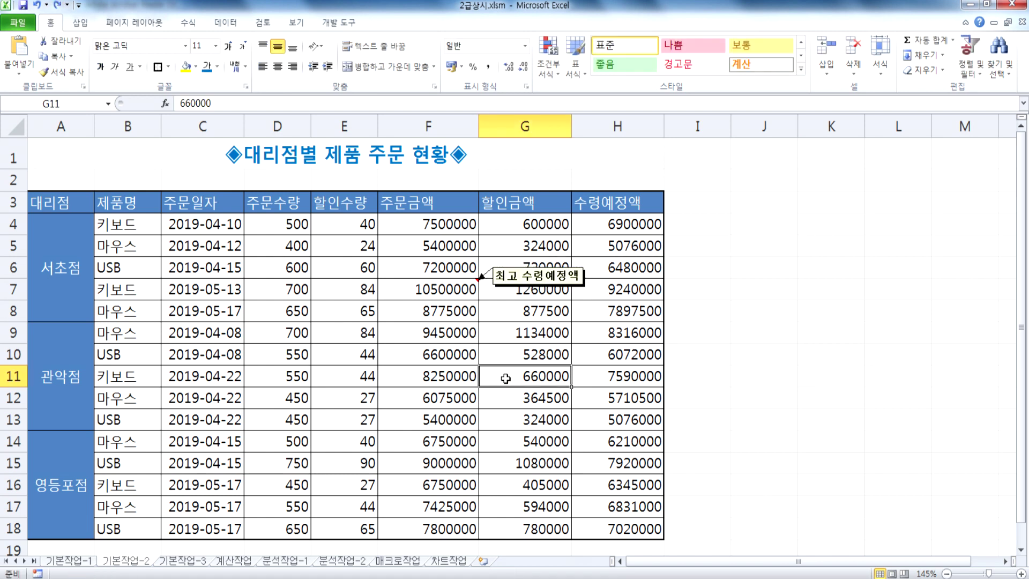
# Check task 3 in the exam PDF in Acrobat Reader, return to Excel and open the 기본작업-3 sheet
pyautogui.hotkey('alt', 'Tab')
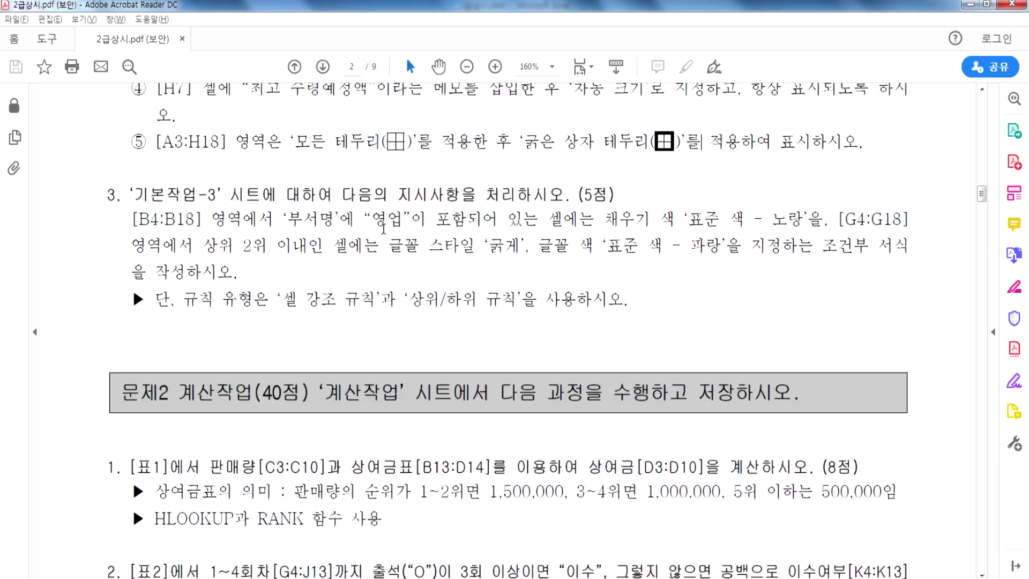
pyautogui.hotkey('alt', 'Tab')
pyautogui.click(185, 560)
pyautogui.scroll(3, 62, 219)
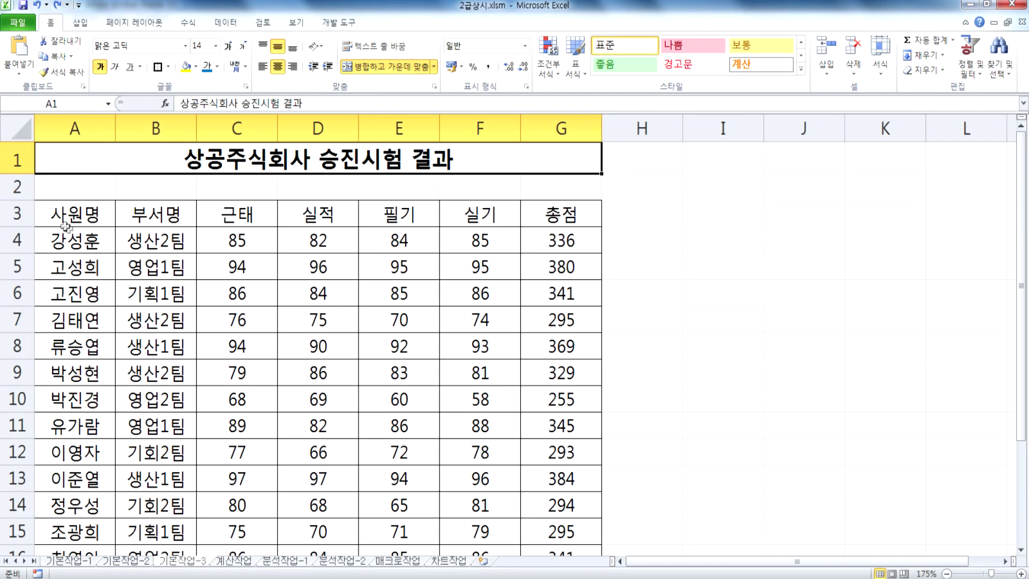
# Switch to Acrobat Reader to examine the conditional formatting criteria and rule types for B4:B18 and G4:G18, and return to Excel
pyautogui.hotkey('alt', 'Tab')
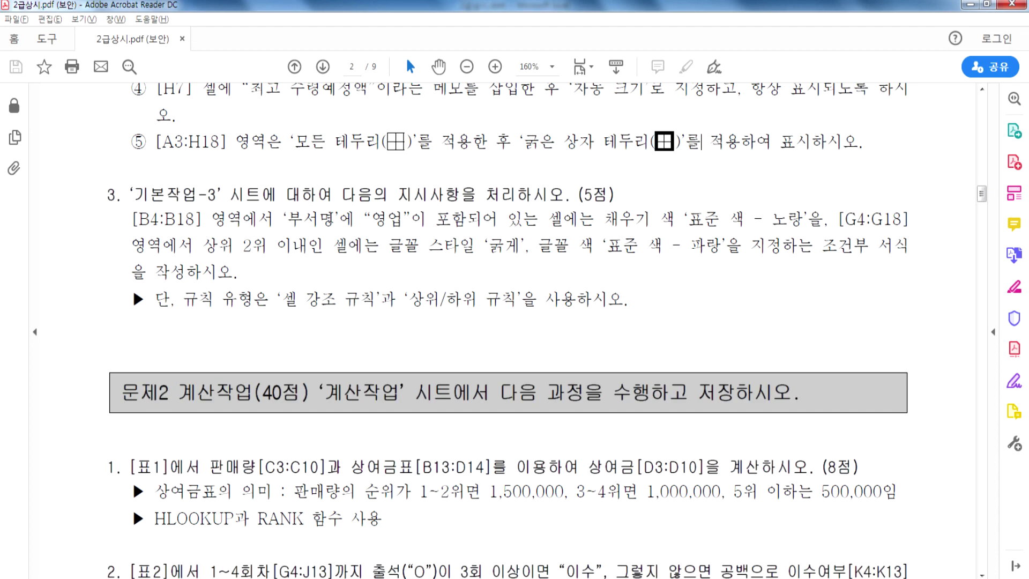
pyautogui.hotkey('alt', 'Tab')
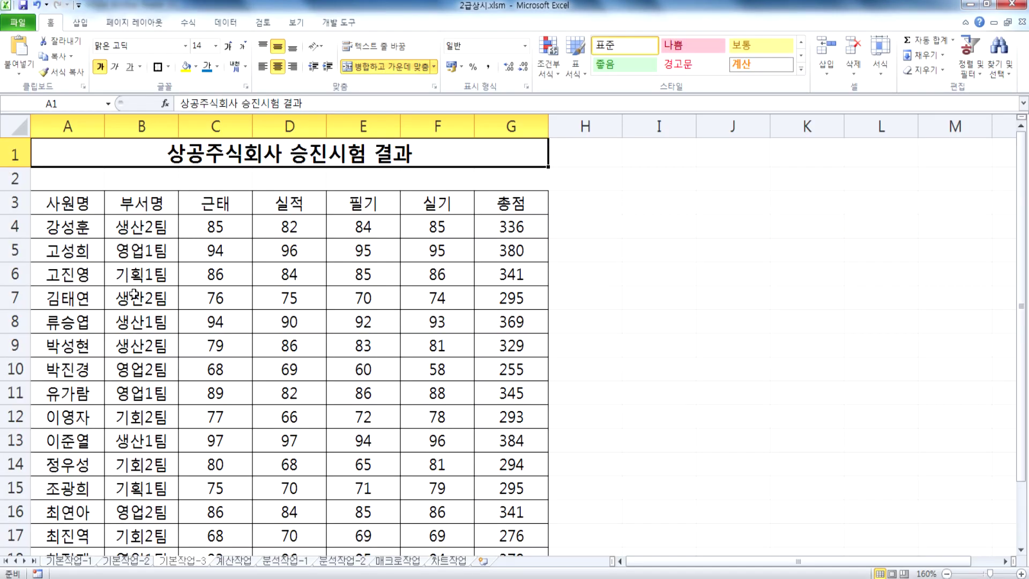
pyautogui.moveTo(107, 218); pyautogui.dragTo(131, 555)
pyautogui.hotkey('alt', 'Tab')
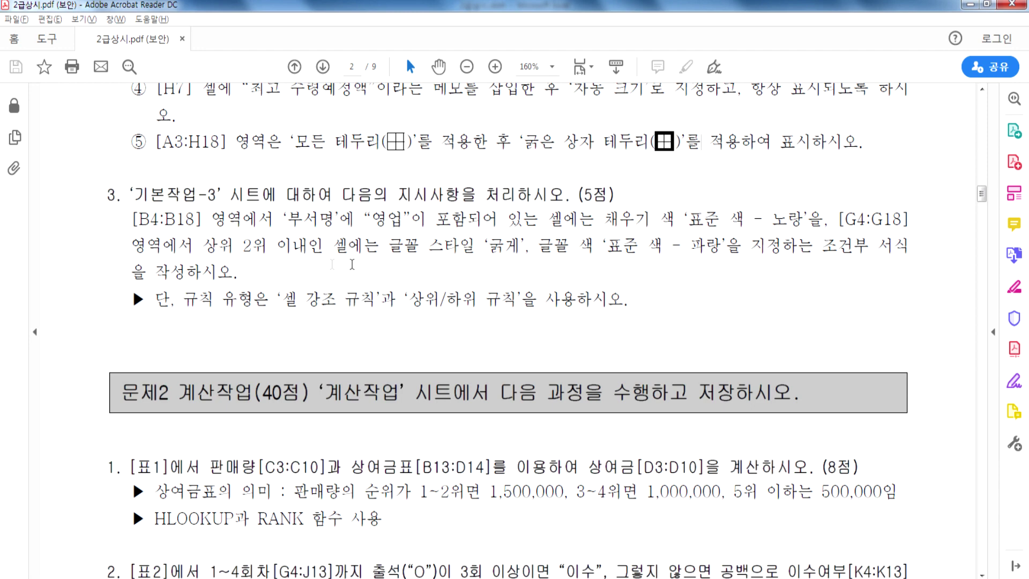
pyautogui.moveTo(214, 245); pyautogui.dragTo(418, 245)
pyautogui.moveTo(408, 299); pyautogui.dragTo(503, 300)
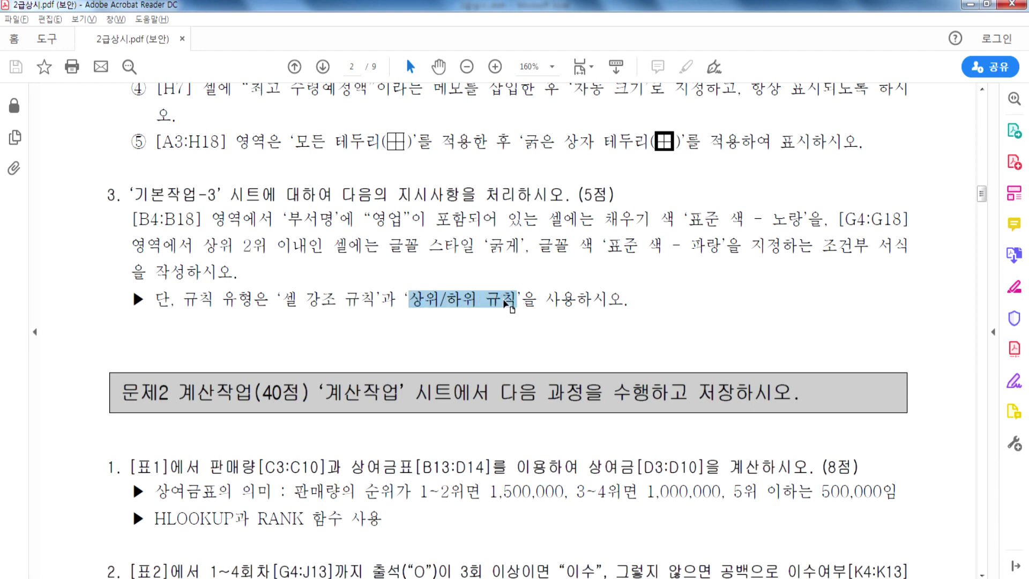
pyautogui.moveTo(286, 220); pyautogui.dragTo(498, 220)
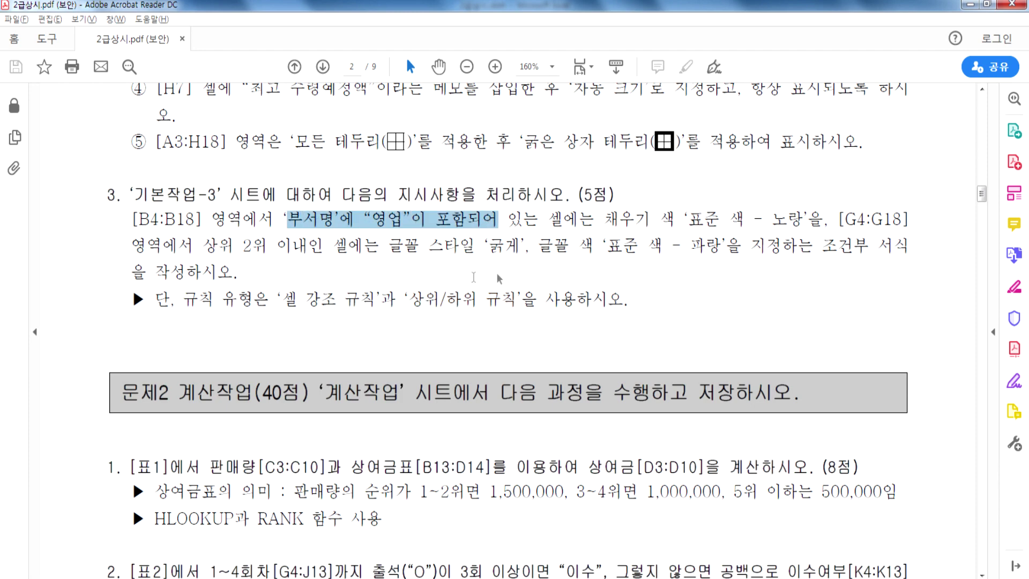
pyautogui.click(338, 299)
pyautogui.hotkey('alt', 'Tab')
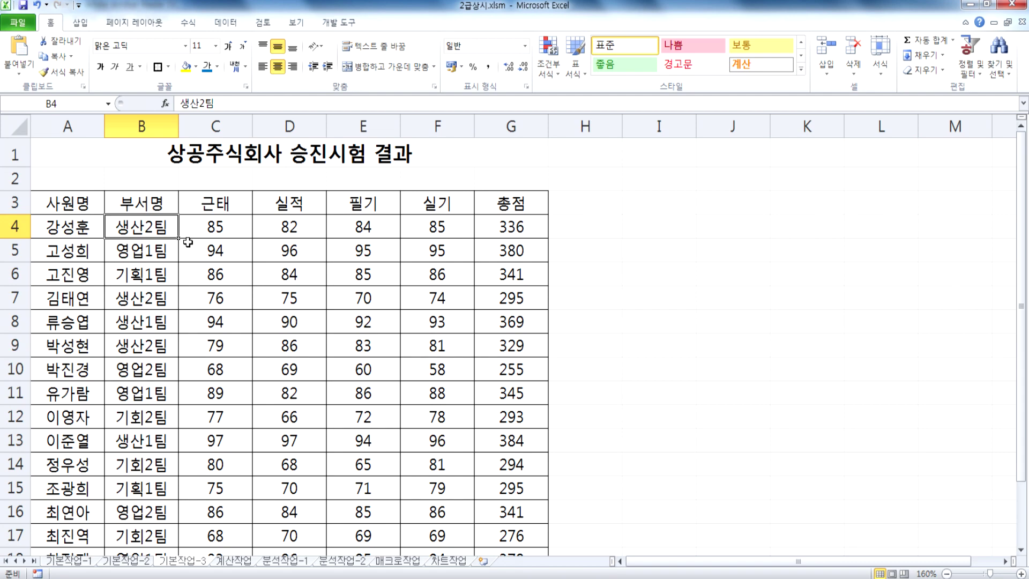
# Start a 텍스트 포함 highlight rule on B4:B18 for cells containing 영업
pyautogui.moveTo(142, 226); pyautogui.dragTo(138, 495)
pyautogui.scroll(1, 152, 420)
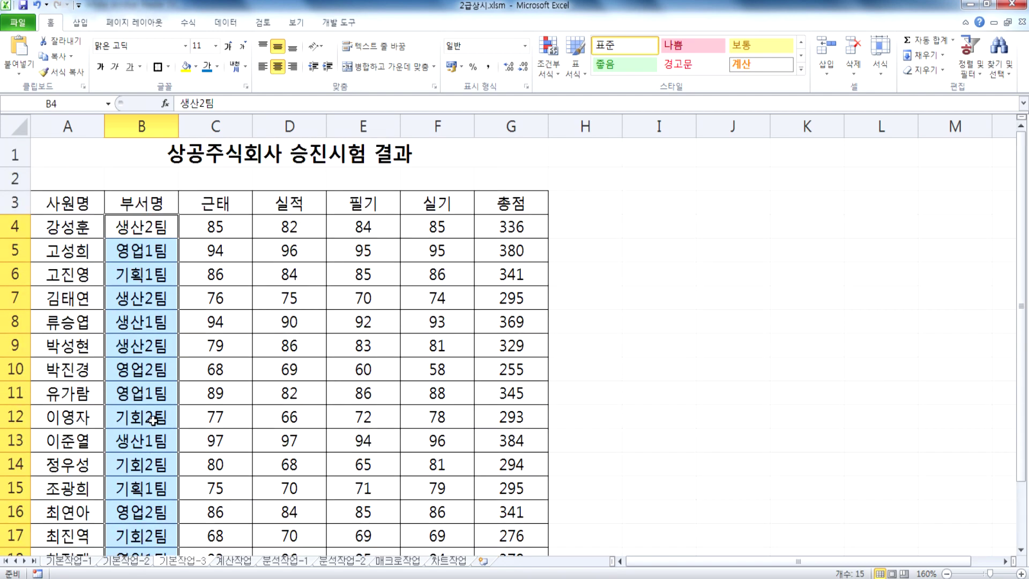
pyautogui.click(553, 72)
pyautogui.moveTo(570, 103)
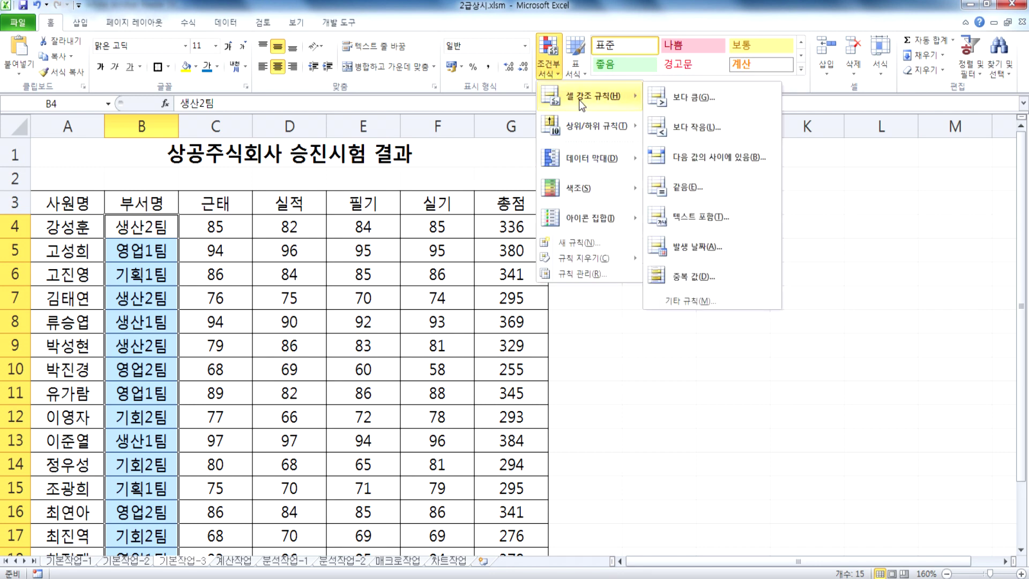
pyautogui.click(688, 225)
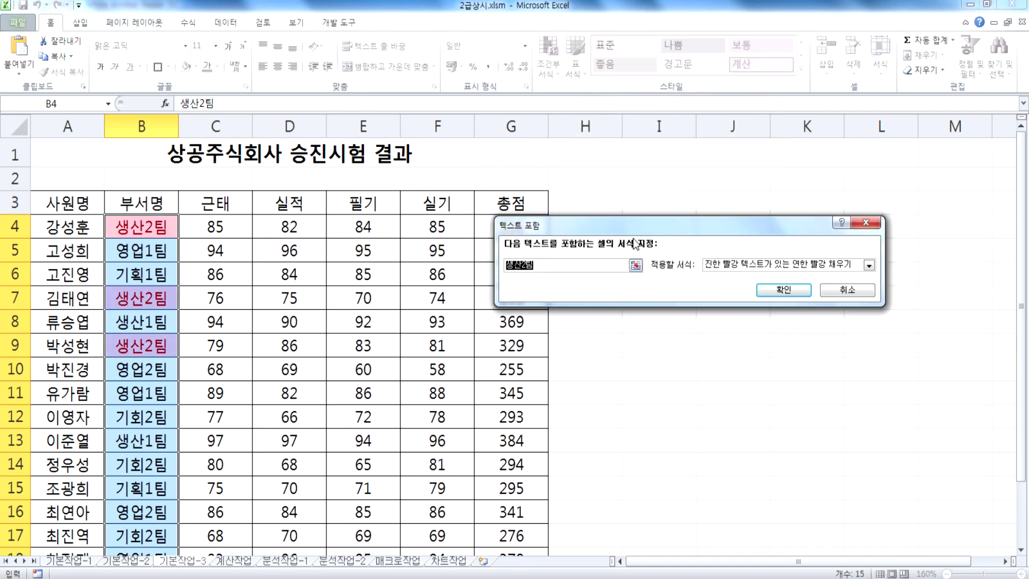
pyautogui.write('영업')
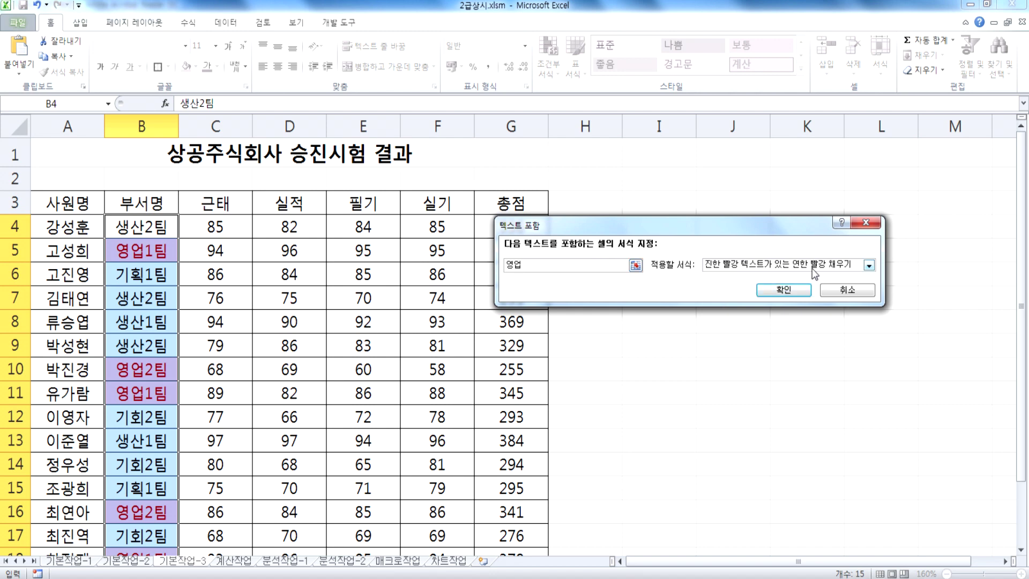
# Give the 텍스트 포함 rule a custom format with a yellow fill and apply it
pyautogui.click(868, 266)
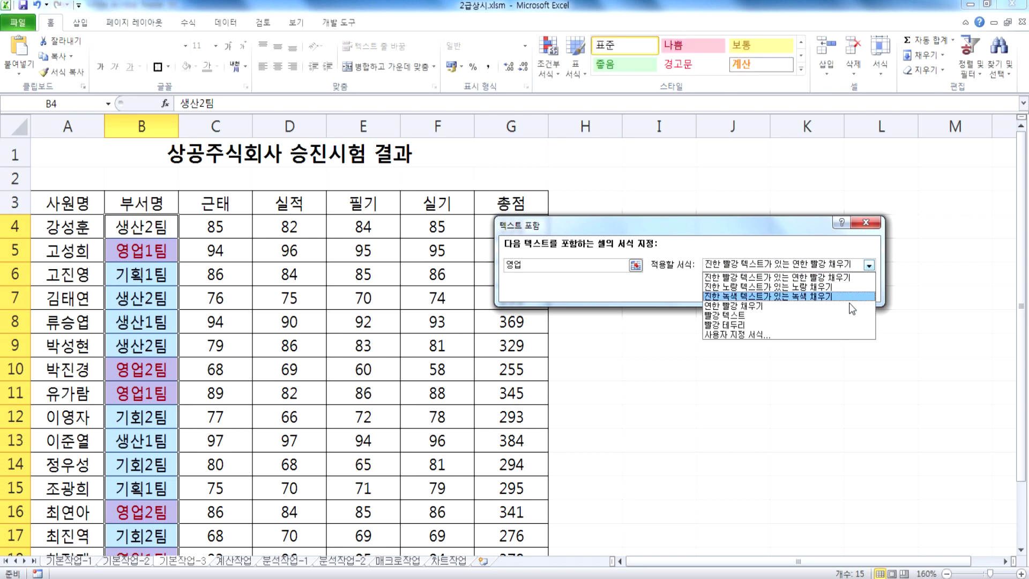
pyautogui.click(747, 335)
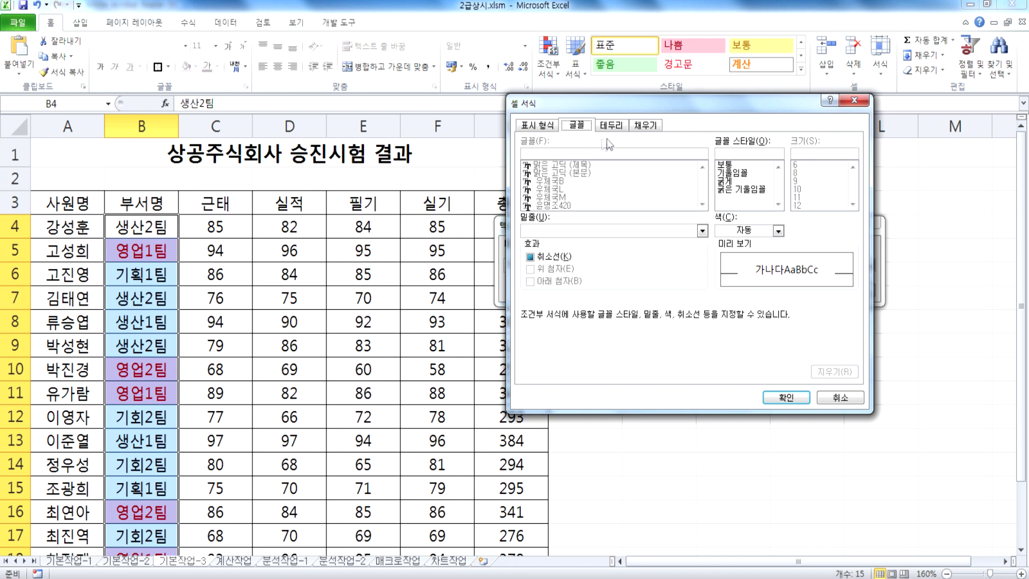
pyautogui.click(645, 125)
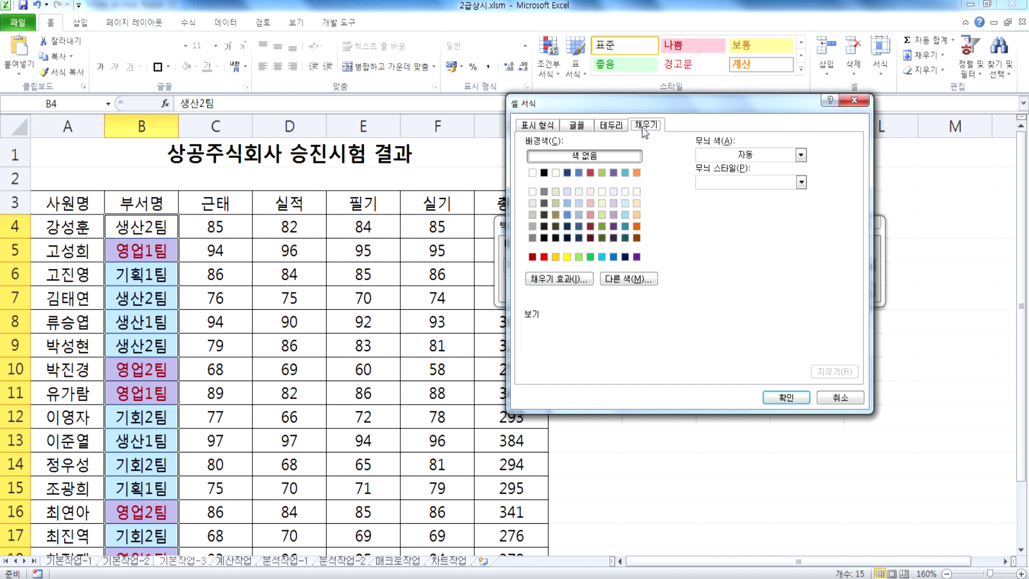
pyautogui.click(567, 256)
pyautogui.click(785, 397)
pyautogui.click(783, 290)
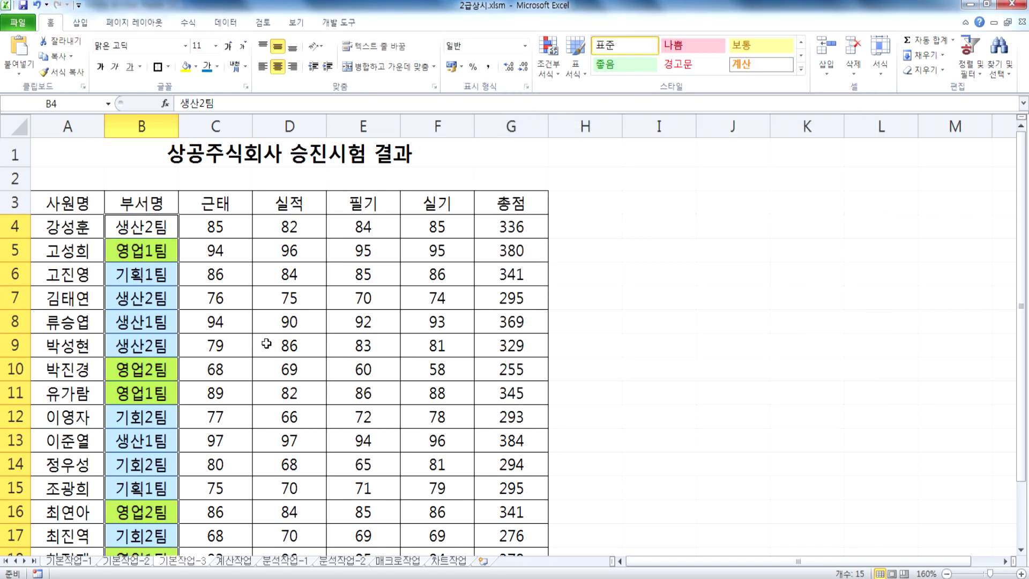
pyautogui.click(272, 342)
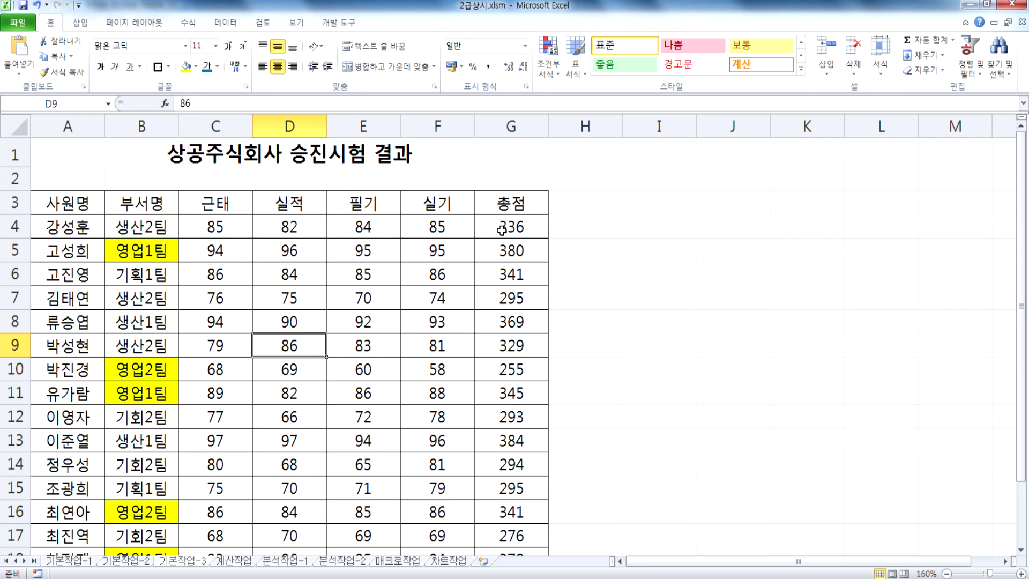
# Start a 상위 10개 항목 rule on the totals in G4:G18 and set the rank count to 2
pyautogui.moveTo(501, 229); pyautogui.dragTo(513, 506)
pyautogui.click(549, 63)
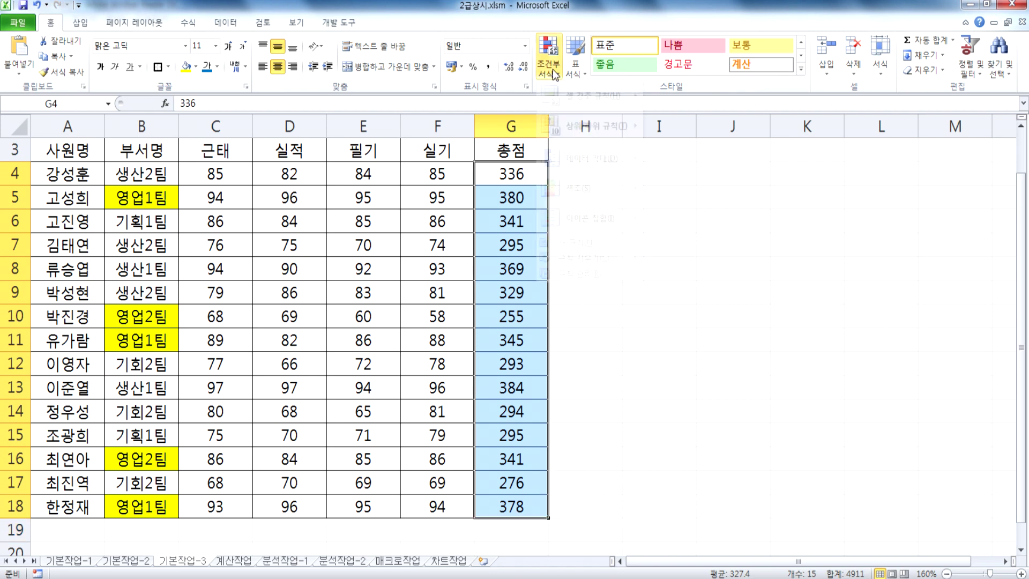
pyautogui.moveTo(592, 228)
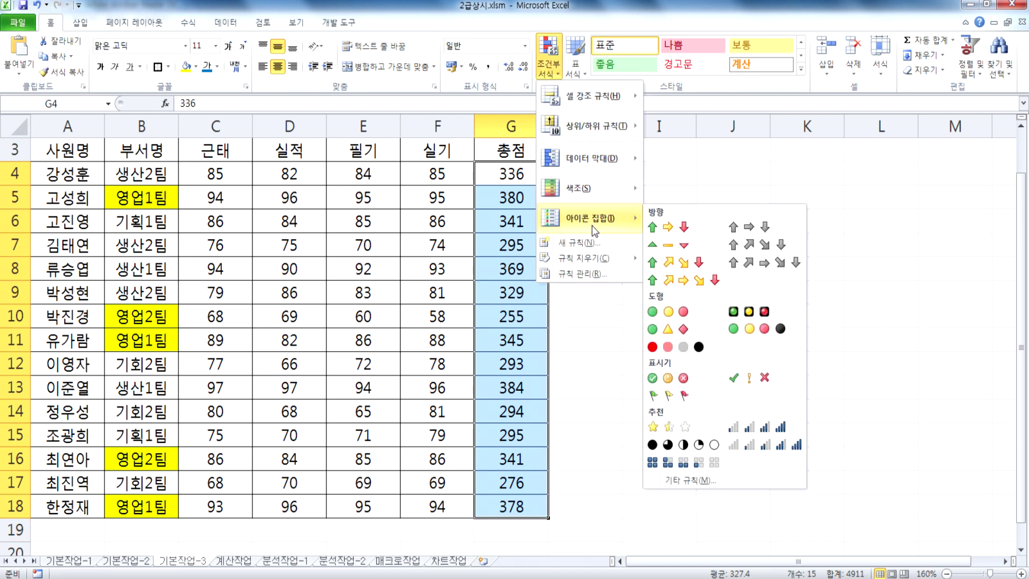
pyautogui.moveTo(582, 132)
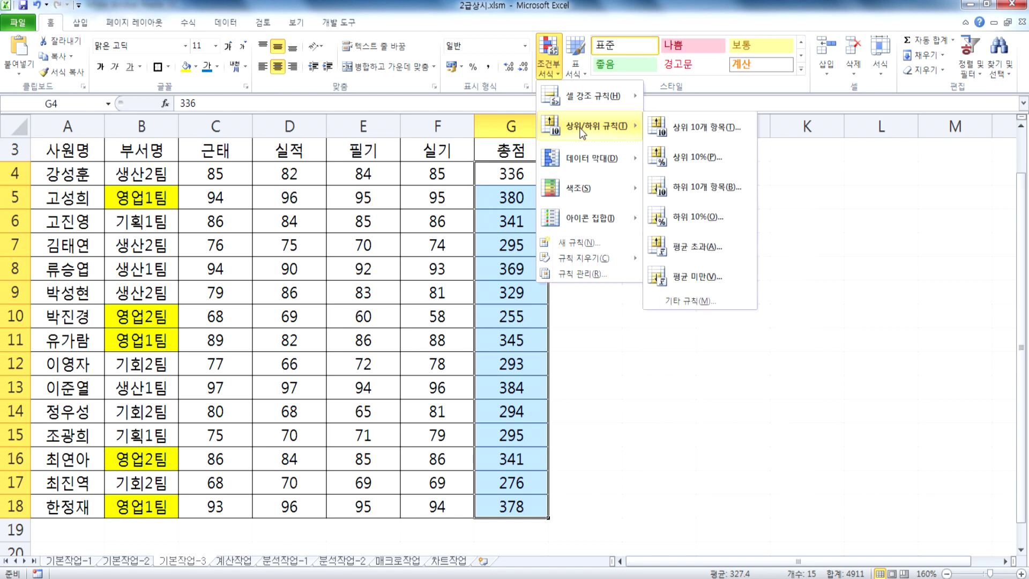
pyautogui.click(688, 130)
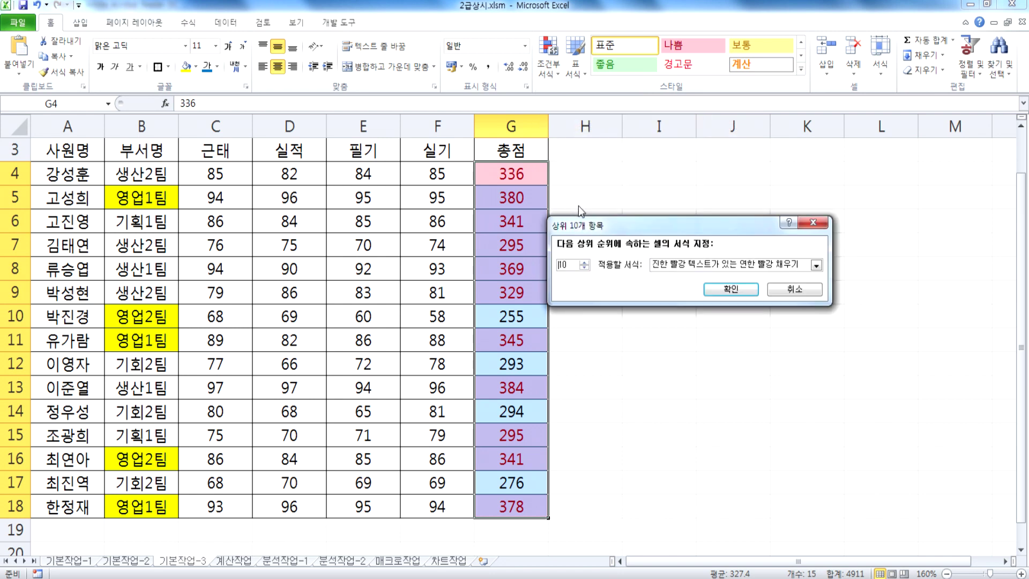
pyautogui.click(584, 268)
pyautogui.click(584, 268)
pyautogui.click(584, 268)
pyautogui.click(584, 268)
pyautogui.click(584, 268)
pyautogui.click(584, 268)
pyautogui.click(584, 268)
pyautogui.click(584, 268)
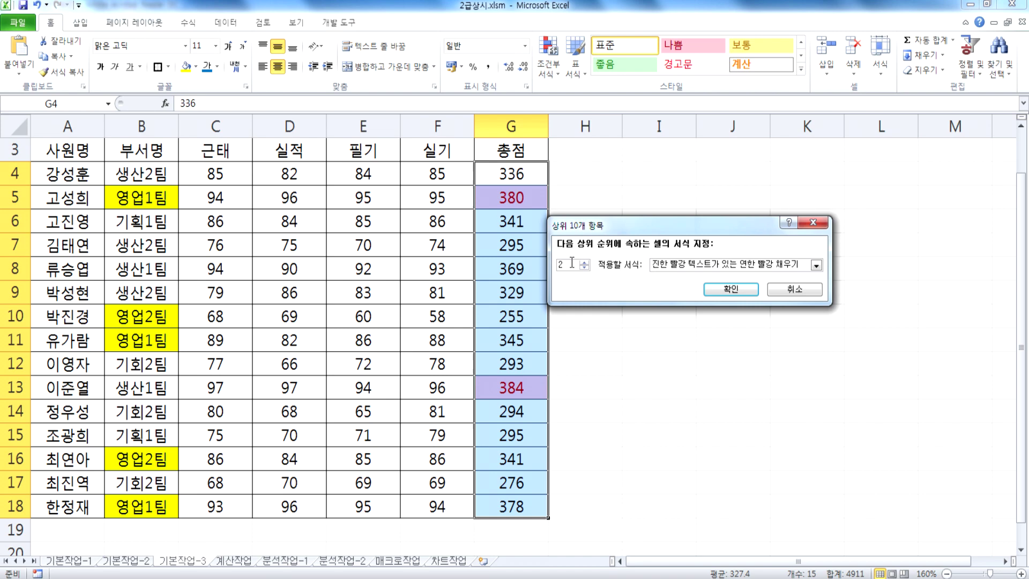
# Give the top-items rule a custom format with bold (굵게) text in standard blue and apply it
pyautogui.click(697, 265)
pyautogui.click(685, 335)
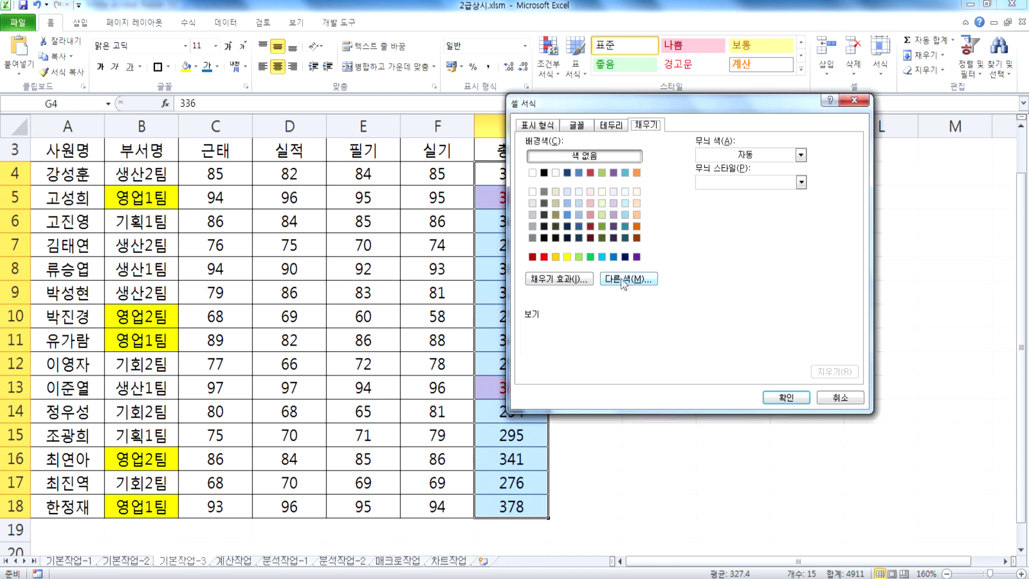
pyautogui.click(576, 125)
pyautogui.click(727, 183)
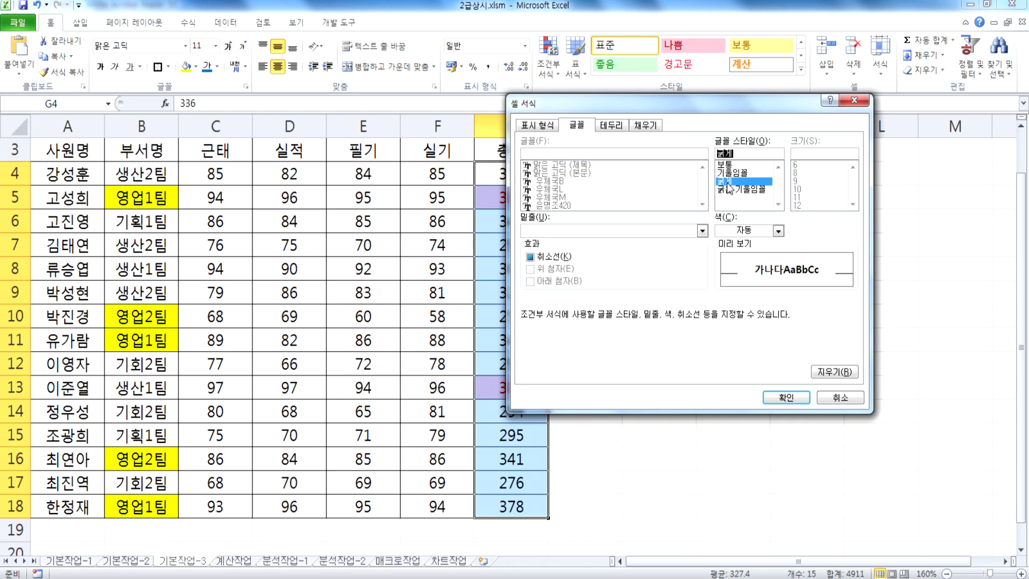
pyautogui.click(732, 231)
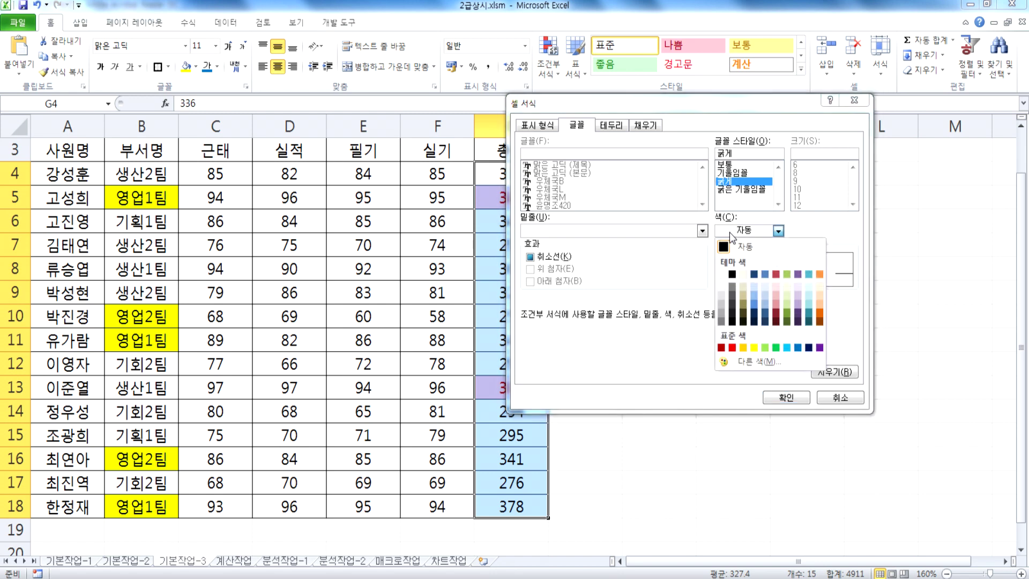
pyautogui.click(797, 348)
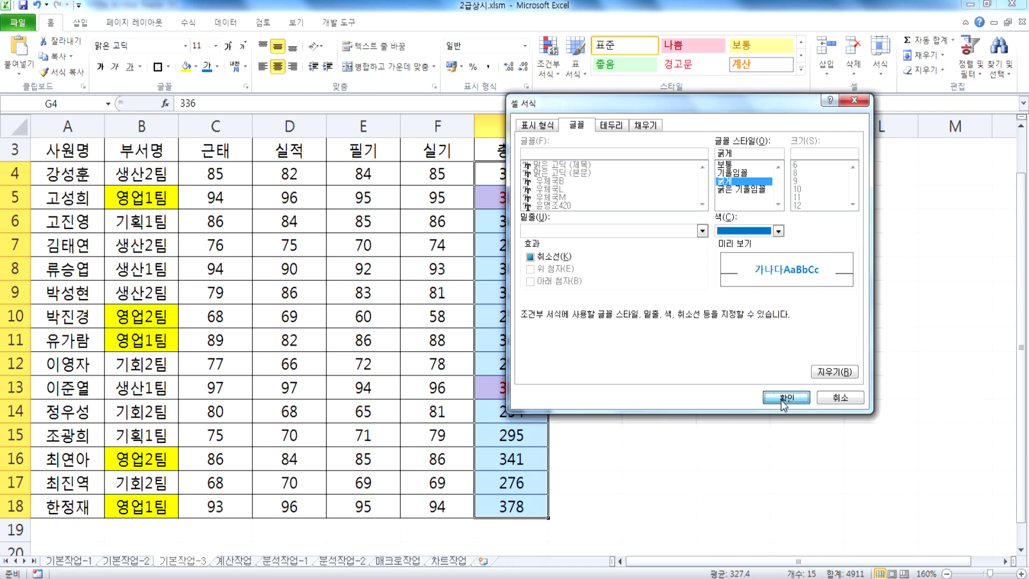
pyautogui.click(782, 398)
pyautogui.click(742, 292)
pyautogui.click(509, 317)
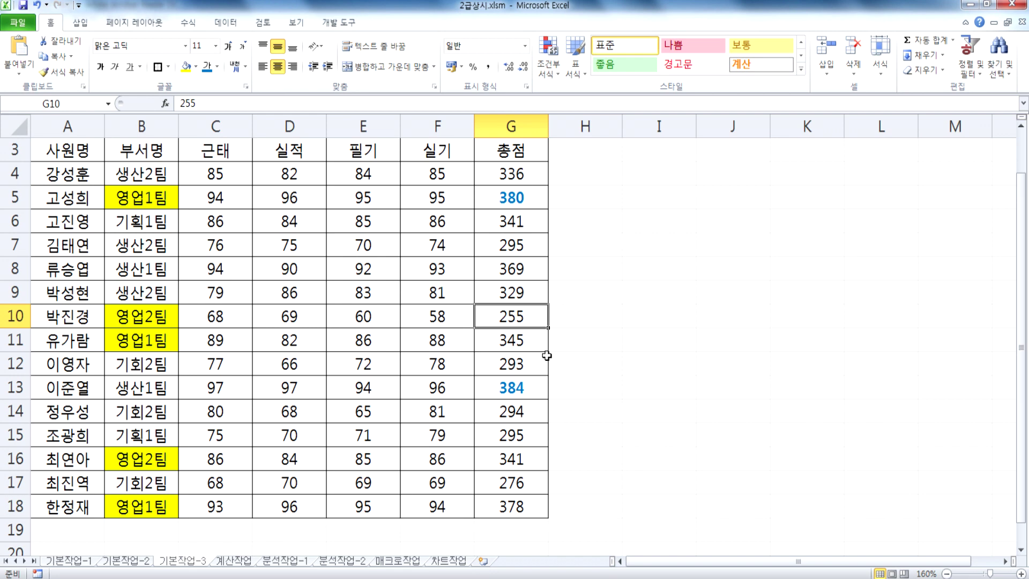
# Open the 계산작업 sheet and collapse the ribbon
pyautogui.click(233, 560)
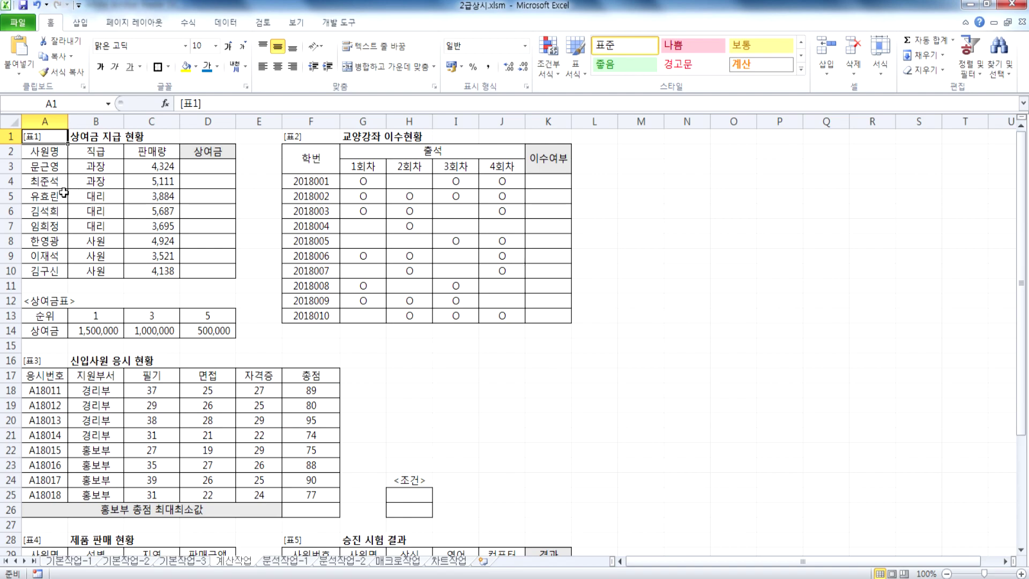
pyautogui.scroll(5, 63, 192)
pyautogui.hotkey('ctrl', 'F1')
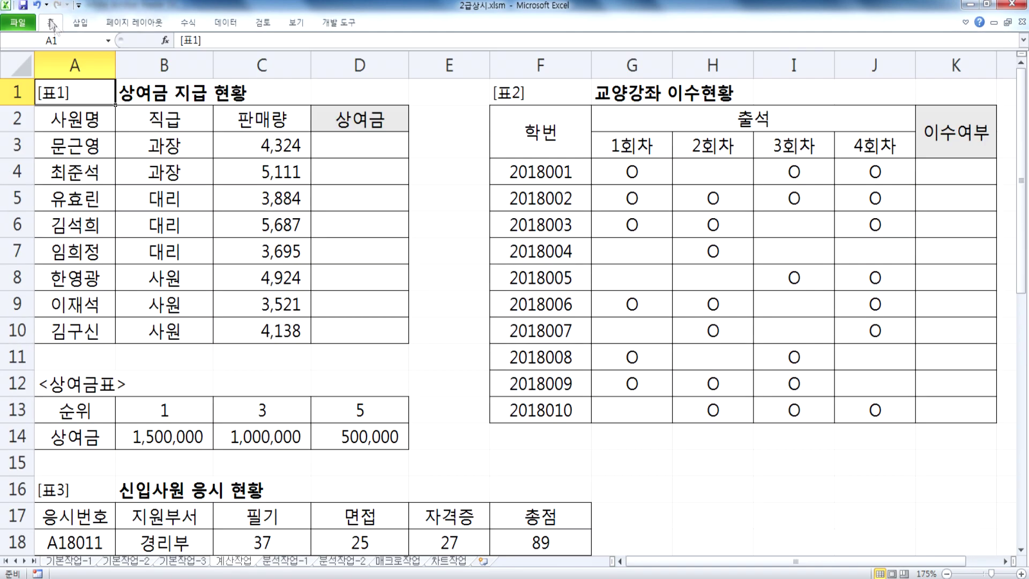
# Switch to Acrobat Reader to examine the 문제2 계산작업 tasks, especially task 1 on the 상여금 calculation
pyautogui.hotkey('alt', 'Tab')
pyautogui.scroll(-4, 380, 464)
pyautogui.scroll(-8, 380, 464)
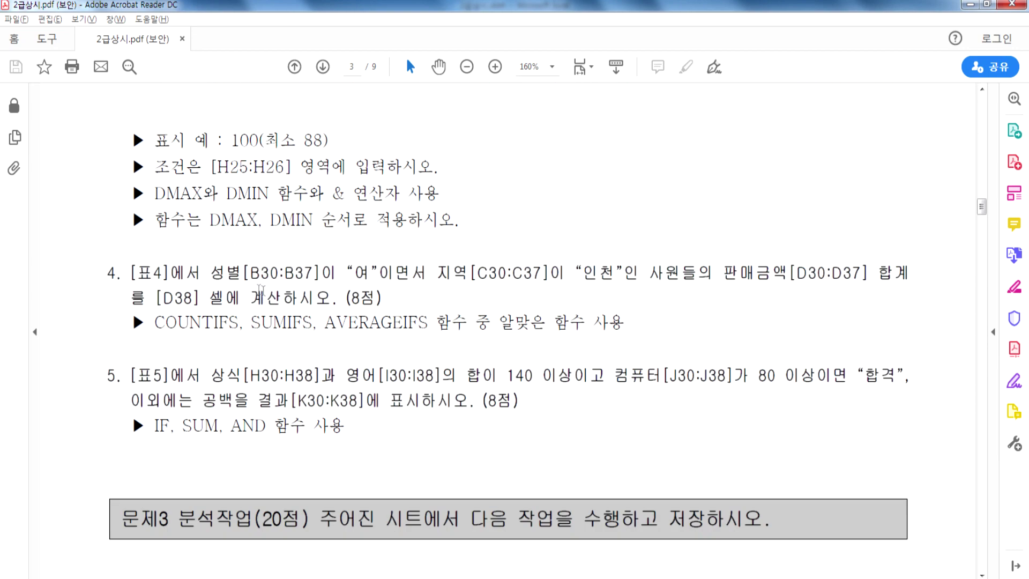
pyautogui.scroll(8, 254, 320)
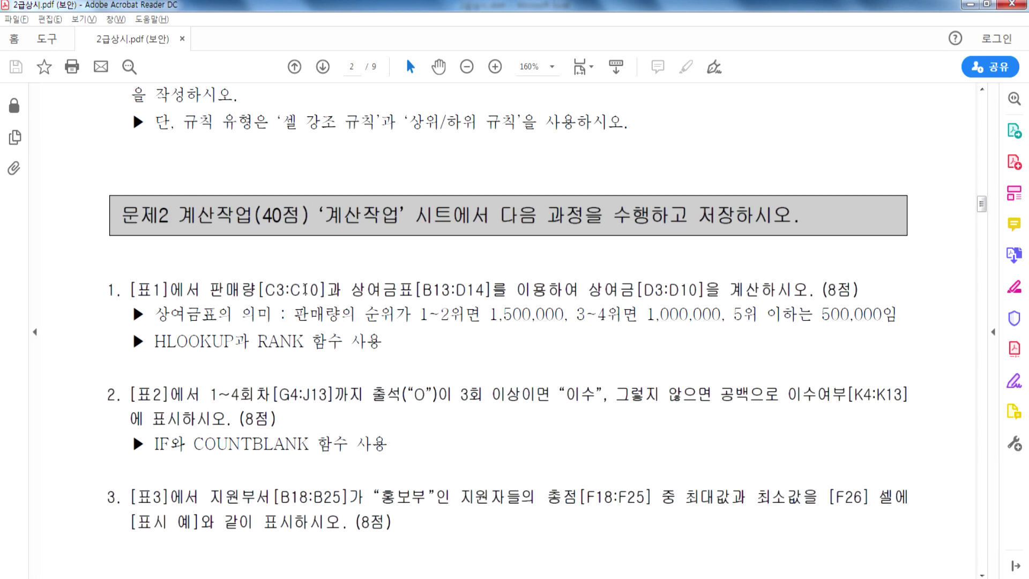
pyautogui.moveTo(291, 290); pyautogui.dragTo(451, 292)
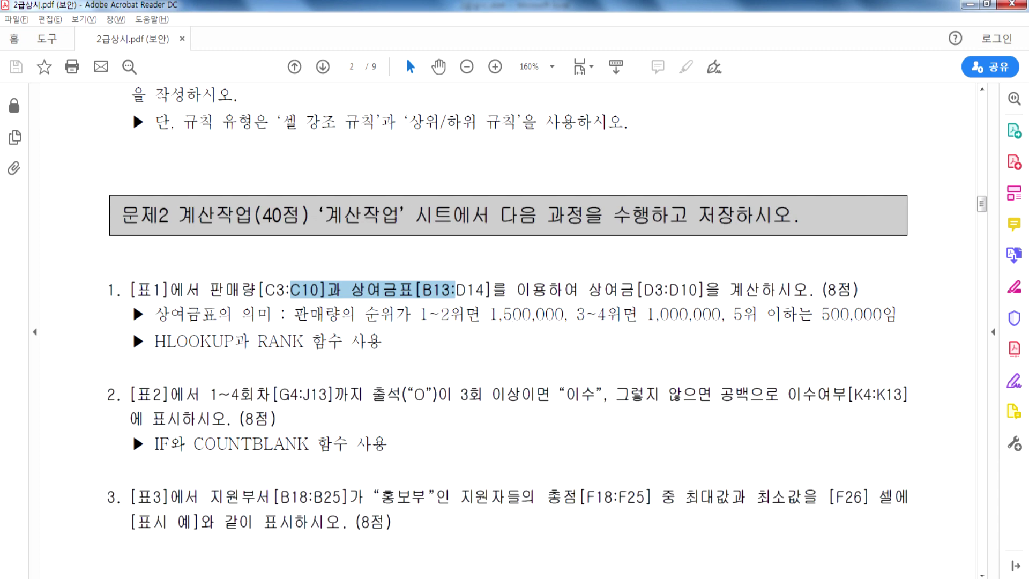
# Return to Excel to review 판매량 C3:C10 and the target cell D3, rechecking the required functions in the exam PDF
pyautogui.hotkey('alt', 'Tab')
pyautogui.moveTo(242, 146); pyautogui.dragTo(265, 329)
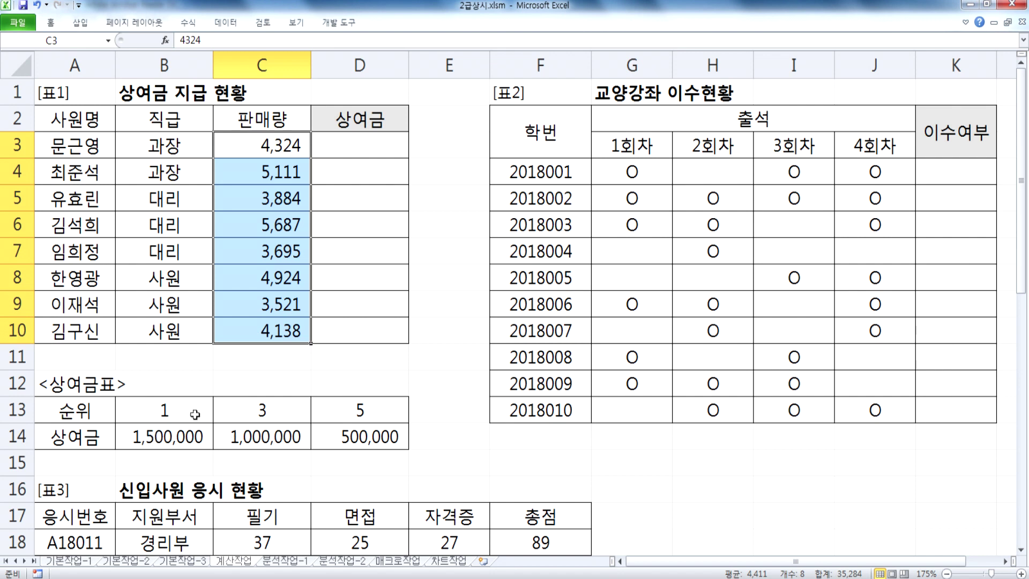
pyautogui.click(338, 146)
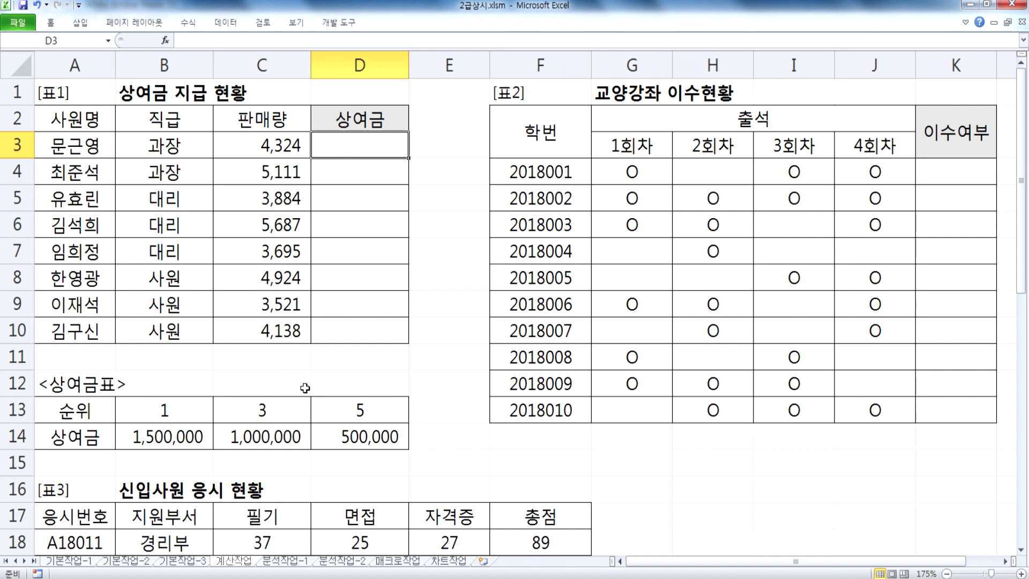
pyautogui.hotkey('alt', 'Tab')
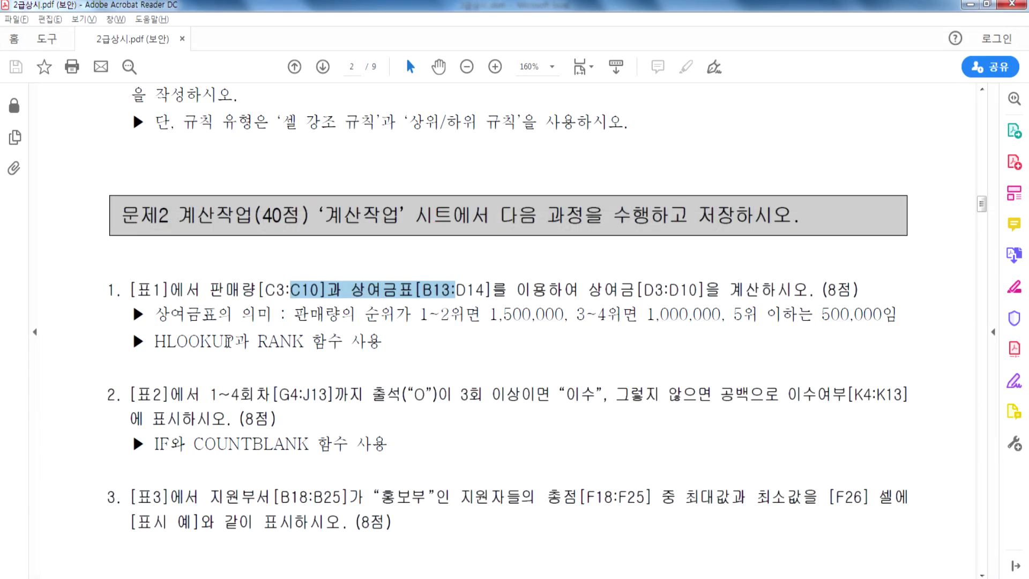
pyautogui.hotkey('alt', 'Tab')
pyautogui.moveTo(273, 142); pyautogui.dragTo(273, 332)
pyautogui.click(362, 142)
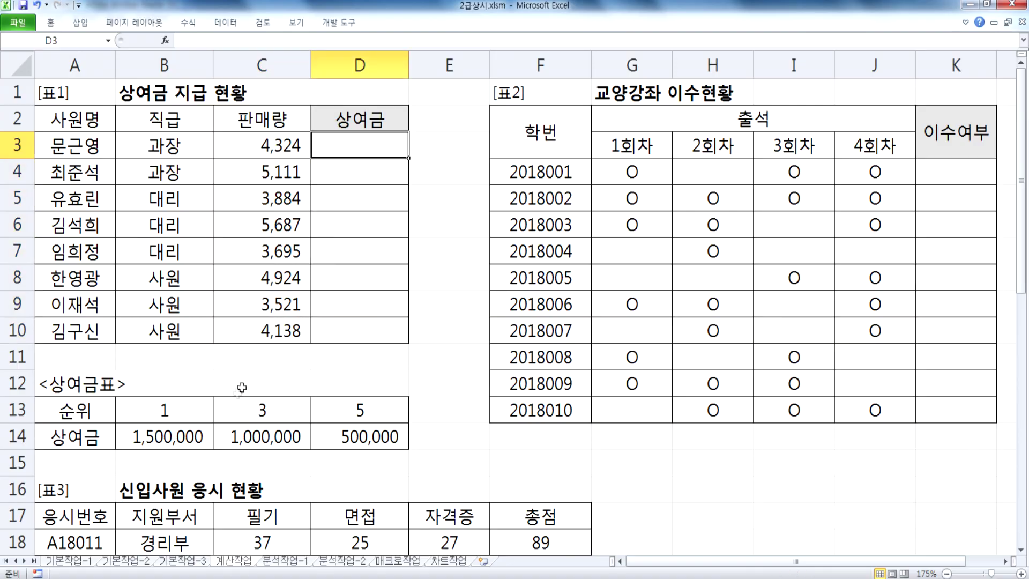
# Examine the 상여금표 lookup range B13:D14, comparing each rank with its bonus amount
pyautogui.moveTo(191, 406); pyautogui.dragTo(357, 445)
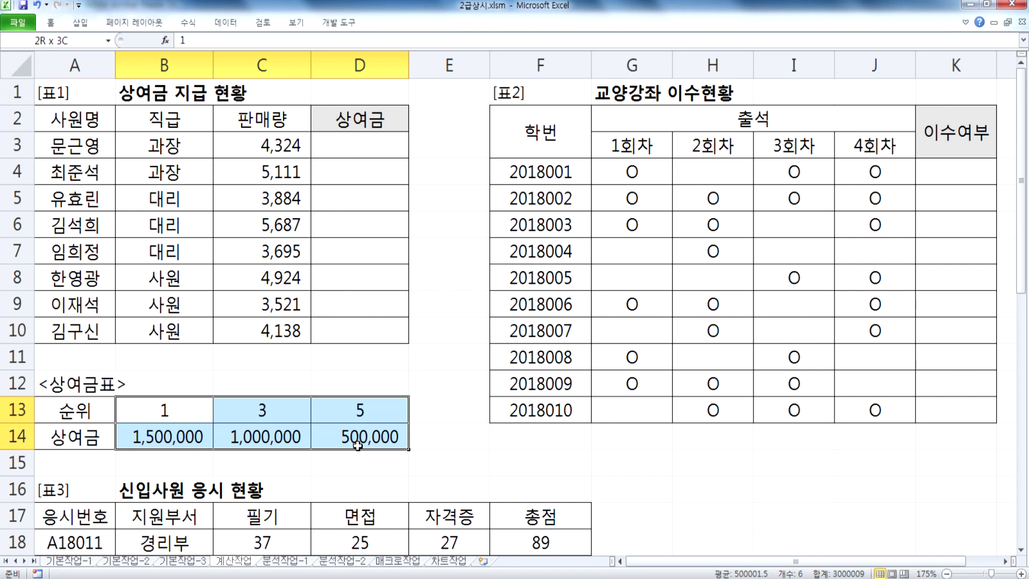
pyautogui.click(184, 411)
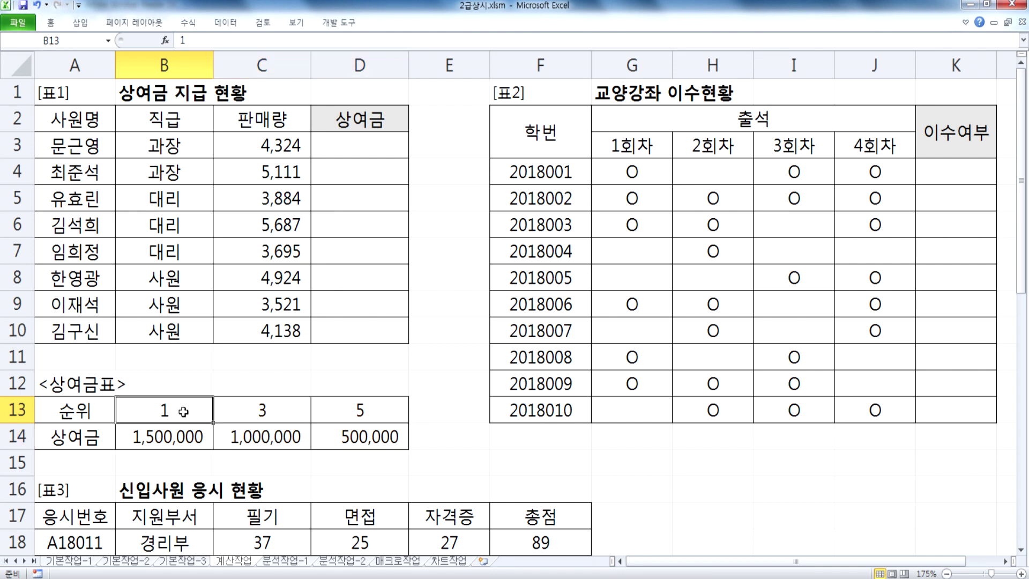
pyautogui.moveTo(183, 412); pyautogui.dragTo(191, 438)
pyautogui.moveTo(257, 413); pyautogui.dragTo(264, 437)
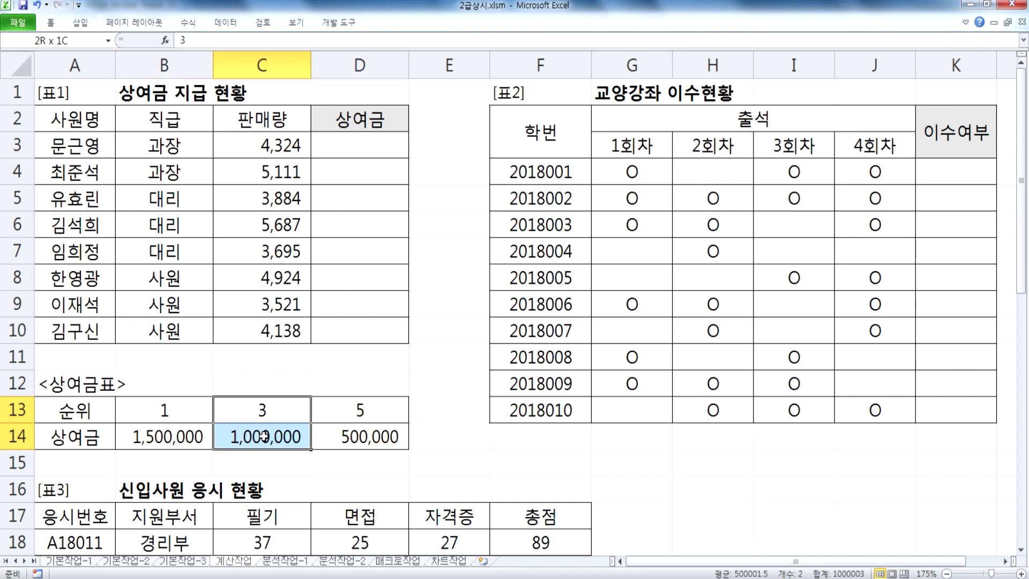
pyautogui.moveTo(351, 410); pyautogui.dragTo(407, 435)
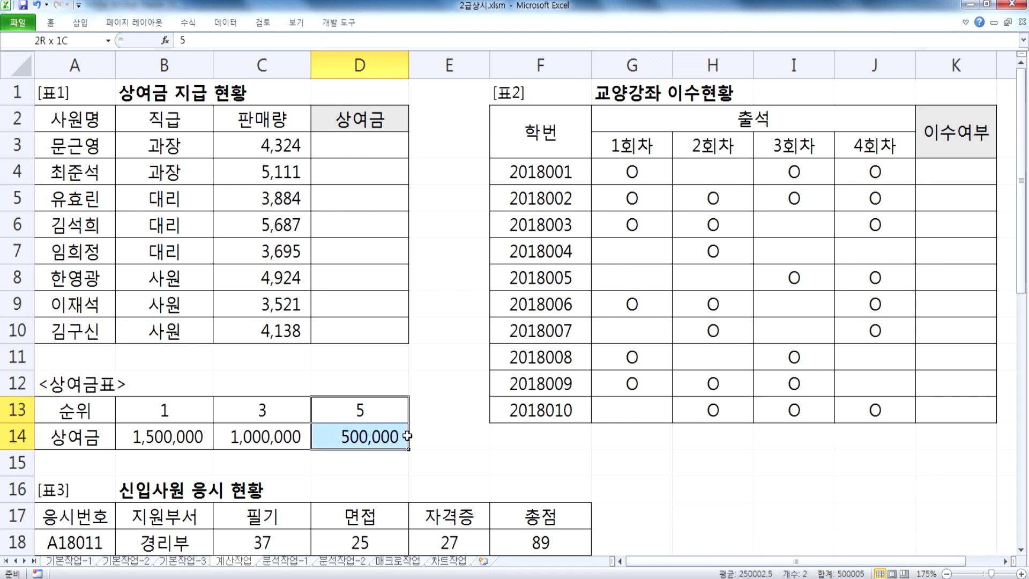
pyautogui.click(366, 140)
pyautogui.write('-hloo')
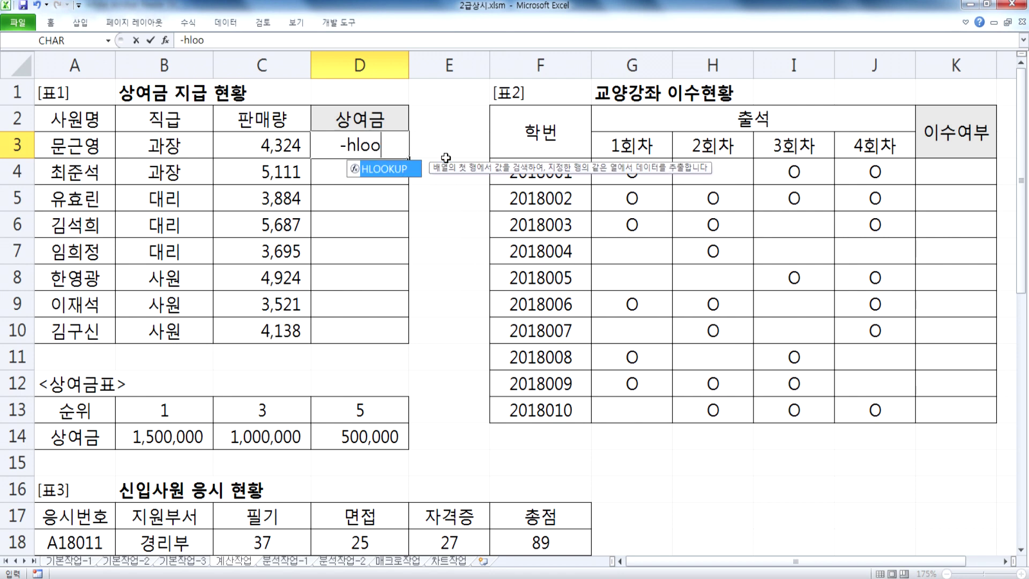
pyautogui.press('Escape')
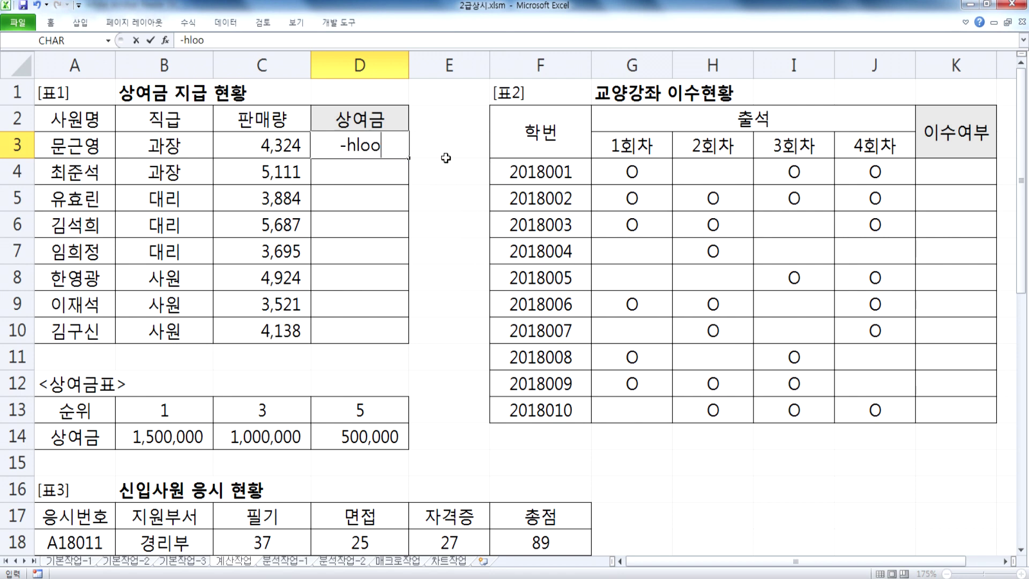
pyautogui.write('=HLO')
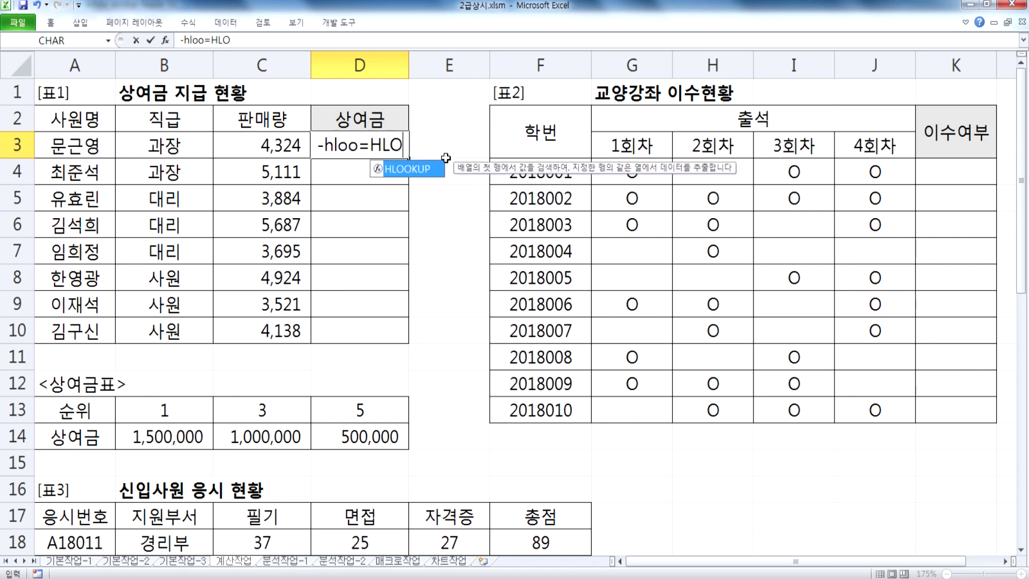
pyautogui.press('Escape')
pyautogui.press('Escape')
# Start D3's formula with HLOOKUP, using RANK of C3 within the absolute range $C$3:$C$10 as the lookup value
pyautogui.write('=H')
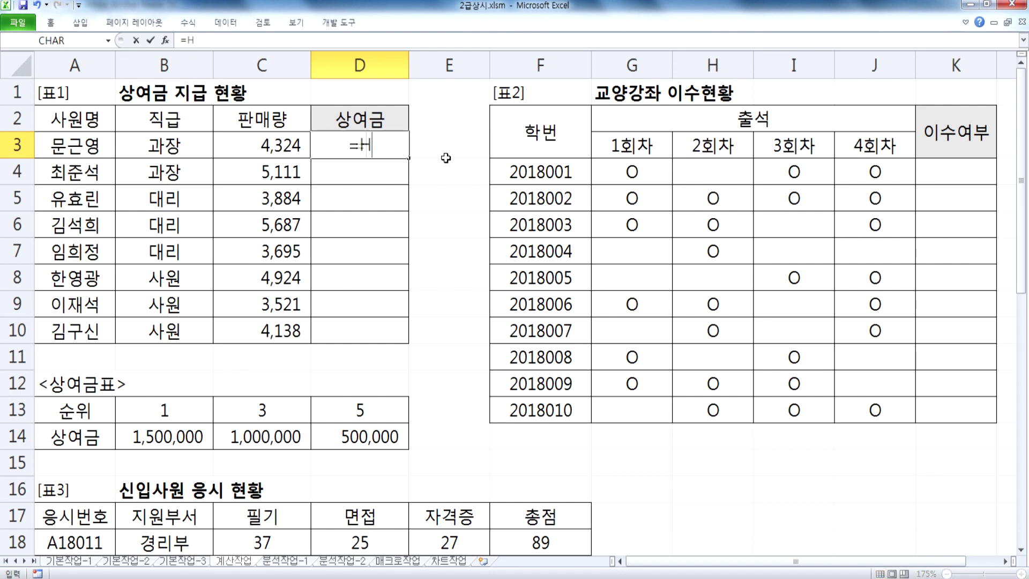
pyautogui.write('LOOKUP(RANK(')
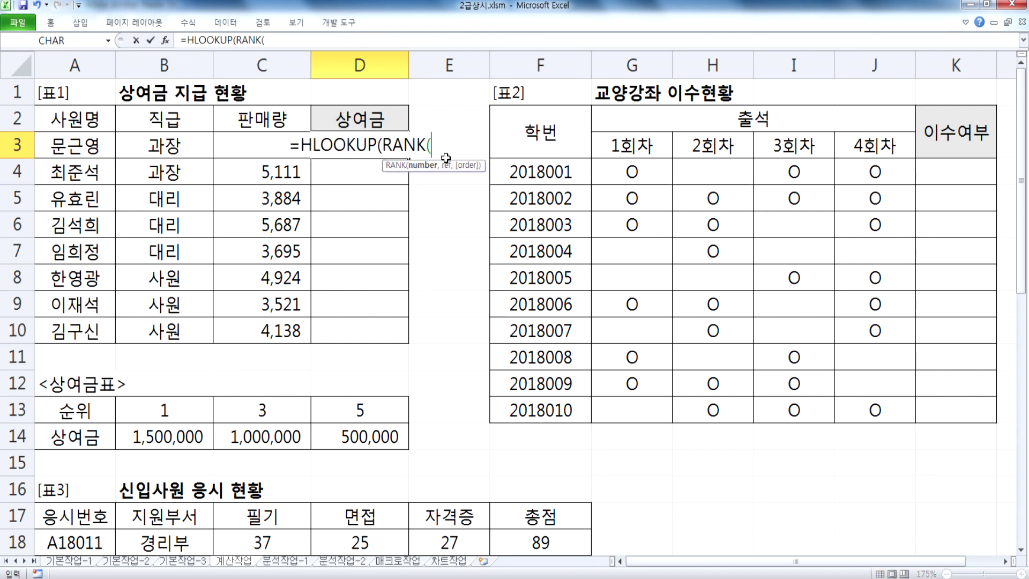
pyautogui.press('Left')
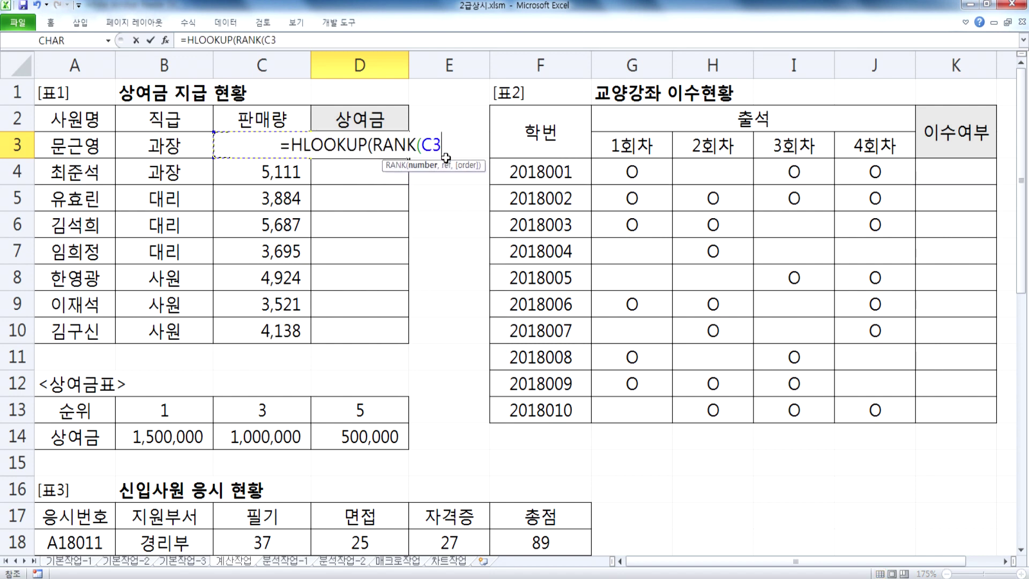
pyautogui.write(',')
pyautogui.press('Left')
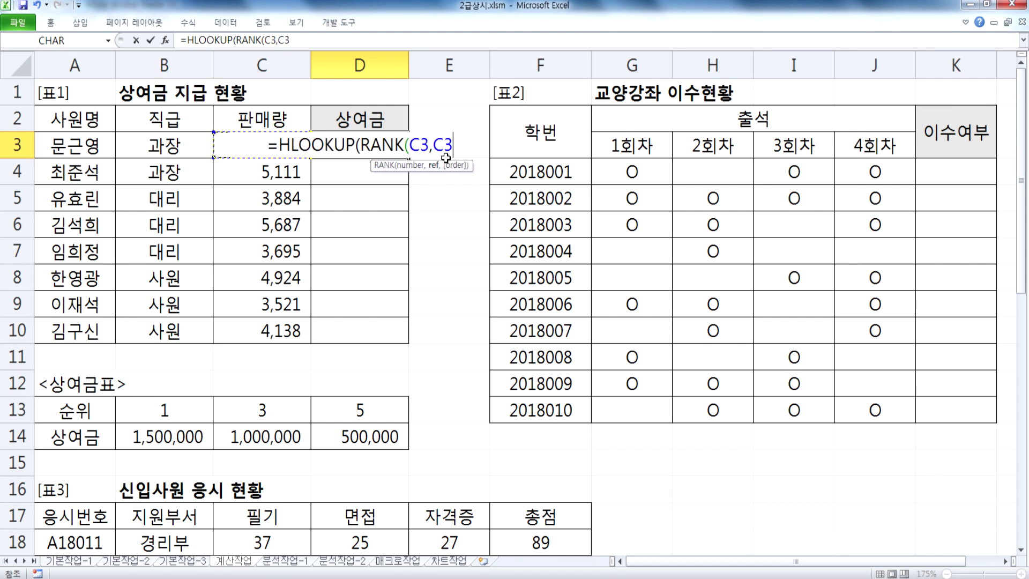
pyautogui.hotkey('shift', 'Down')
pyautogui.hotkey('shift', 'Down')
pyautogui.hotkey('shift', 'Down')
pyautogui.hotkey('shift', 'Down')
pyautogui.hotkey('shift', 'Down')
pyautogui.hotkey('shift', 'Down')
pyautogui.hotkey('shift', 'Down')
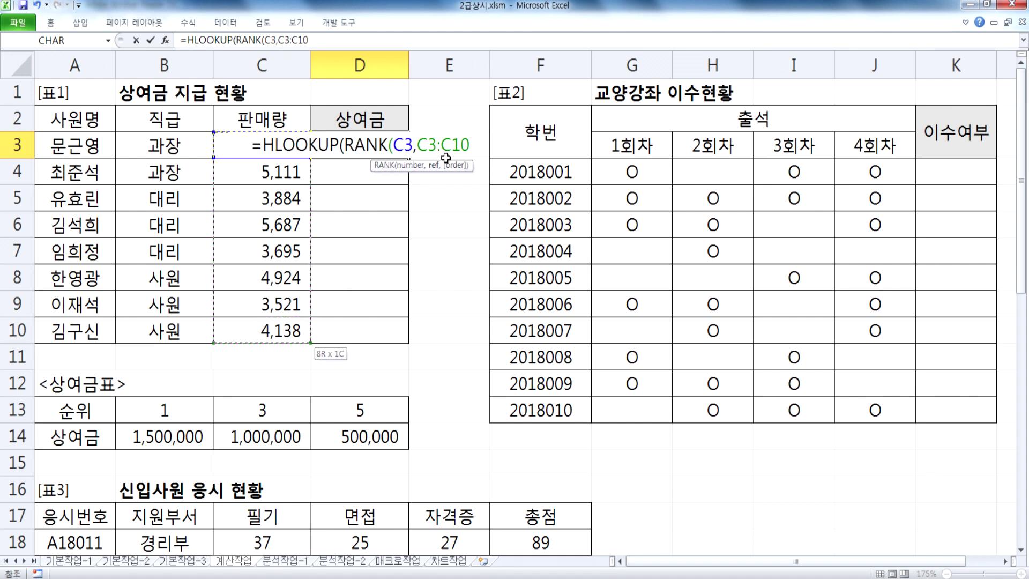
pyautogui.press('F4')
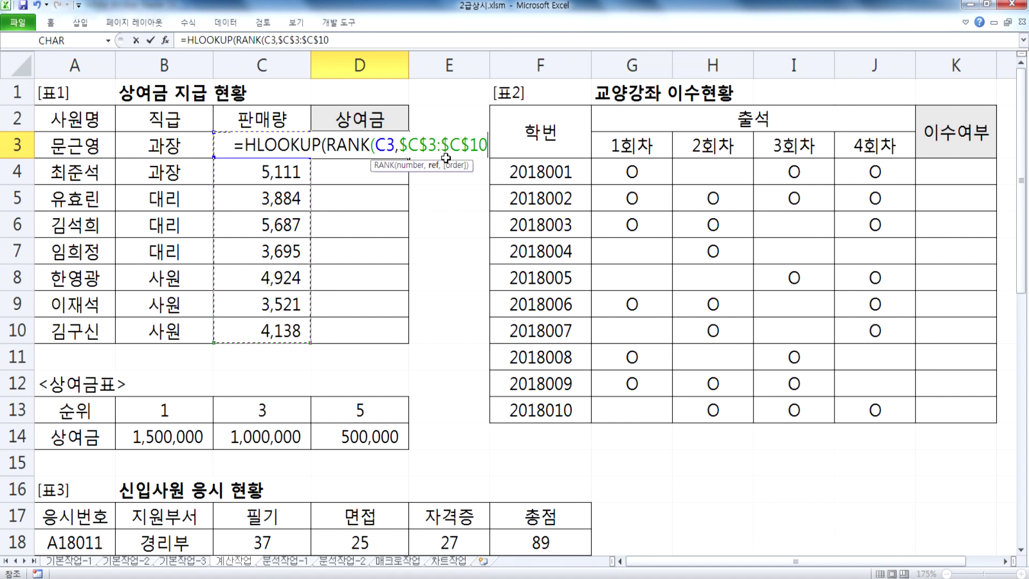
pyautogui.write('),')
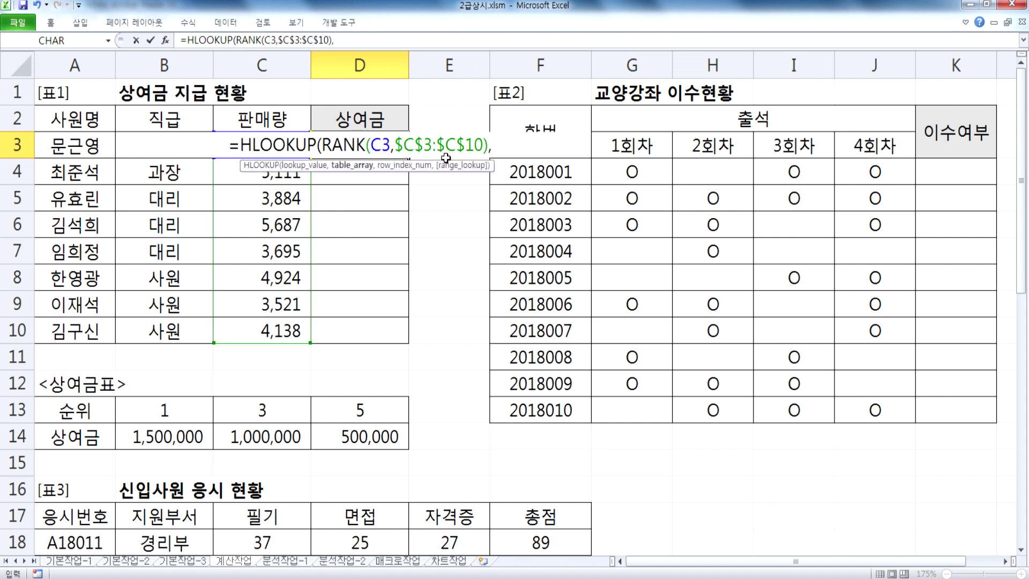
# Complete D3's HLOOKUP with the table range $B$13:$D$14, row index 2 and TRUE for approximate match
pyautogui.moveTo(140, 410); pyautogui.dragTo(343, 432)
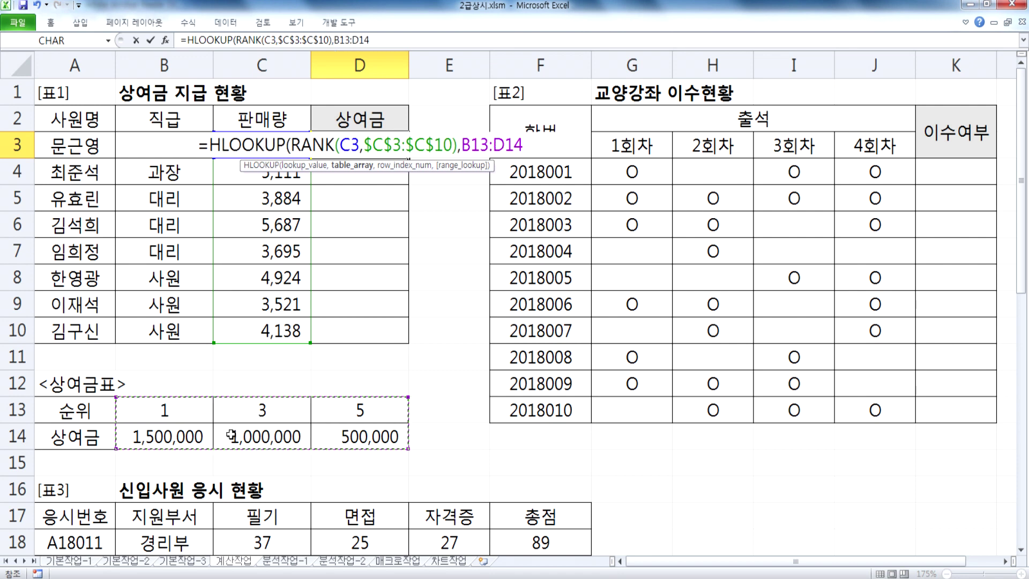
pyautogui.press('F4')
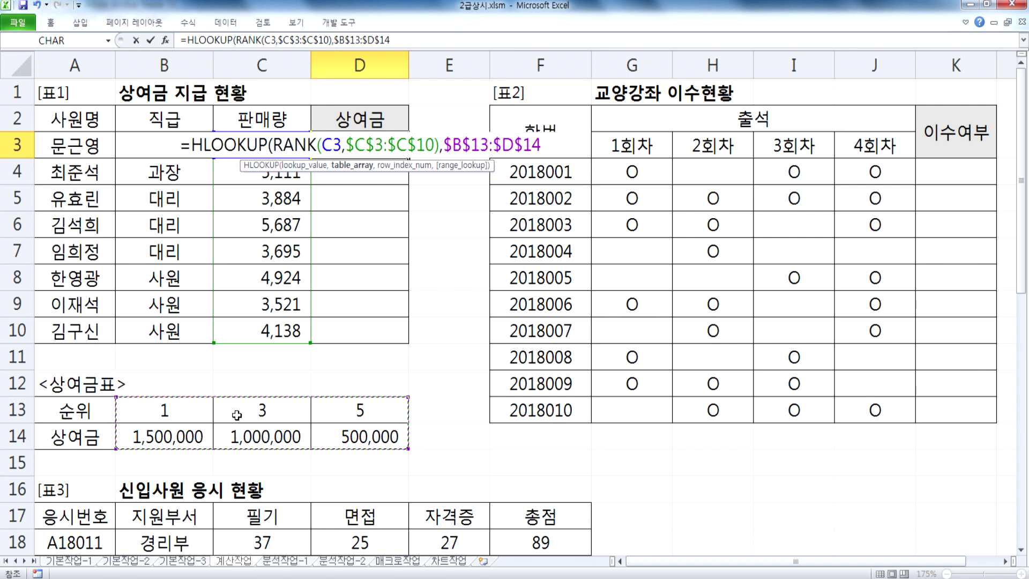
pyautogui.write(',')
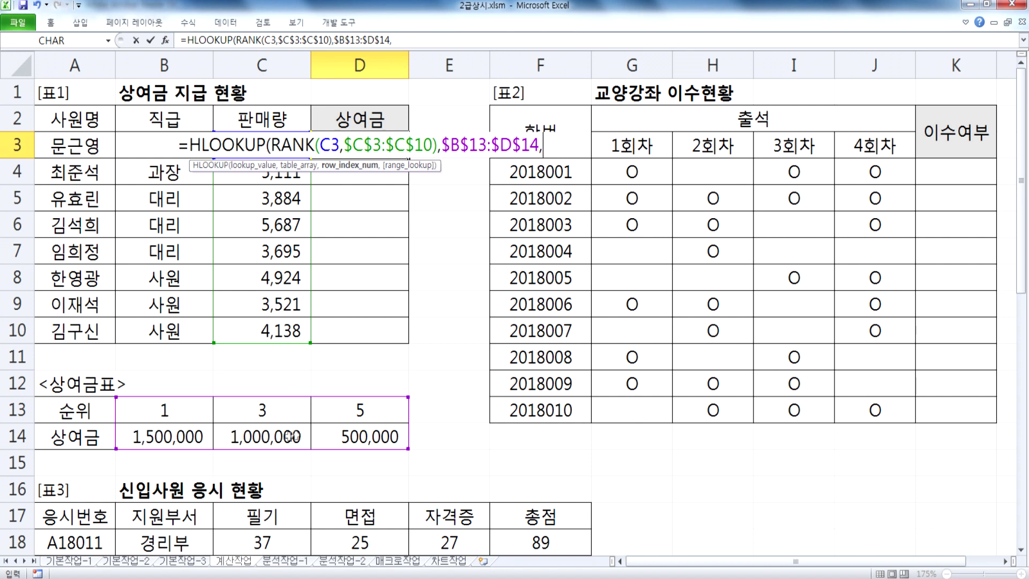
pyautogui.write('2')
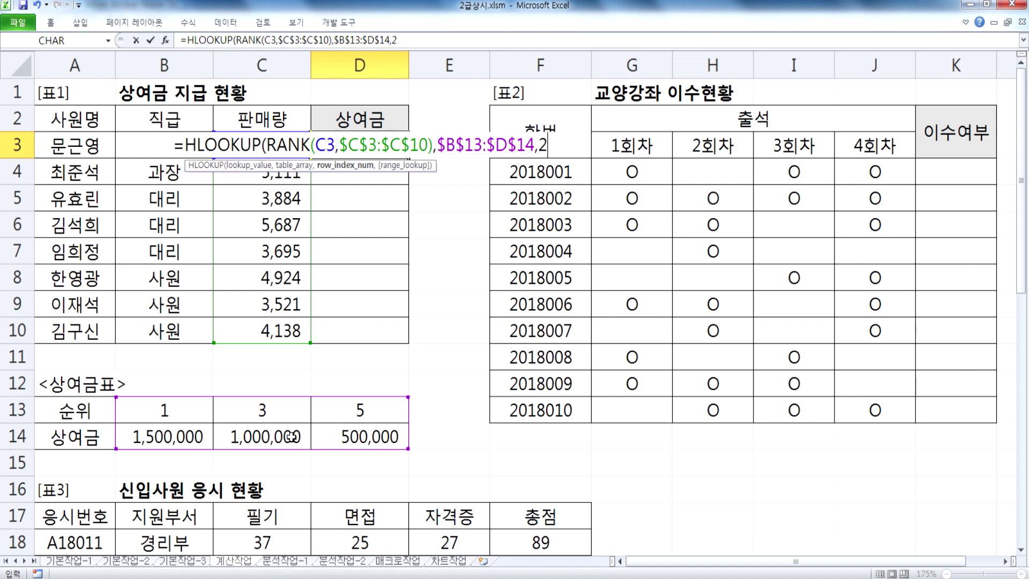
pyautogui.write(',')
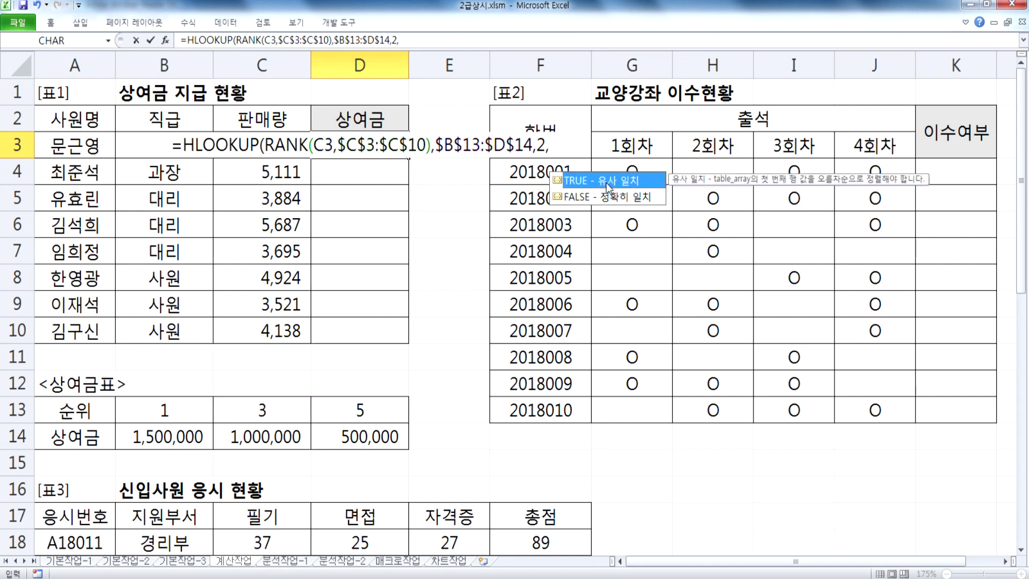
pyautogui.doubleClick(607, 184)
pyautogui.write(')')
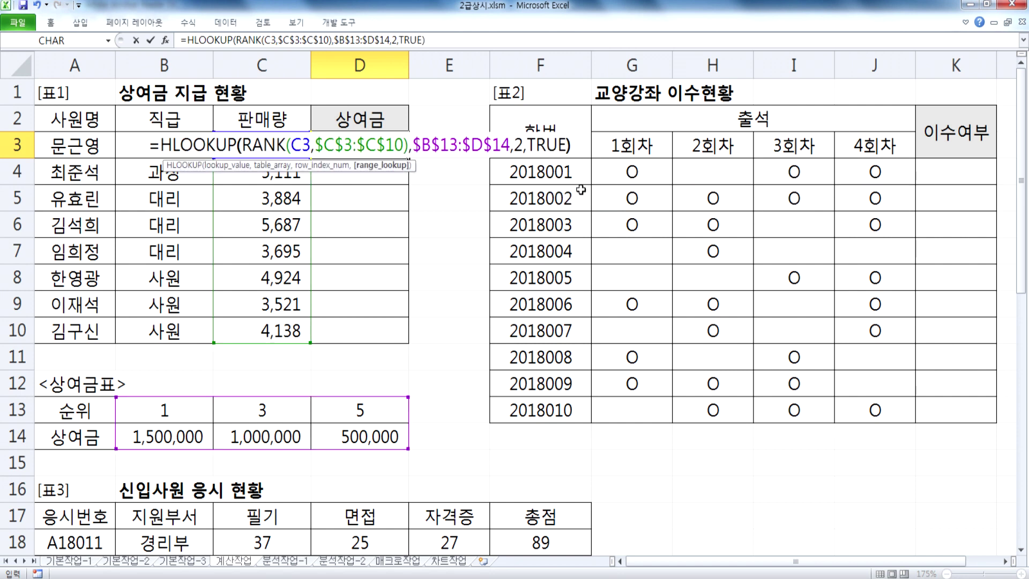
pyautogui.press('Return')
# Fill the 상여금 formula from D3 down to D10
pyautogui.click(380, 150)
pyautogui.doubleClick(408, 156)
pyautogui.click(428, 147)
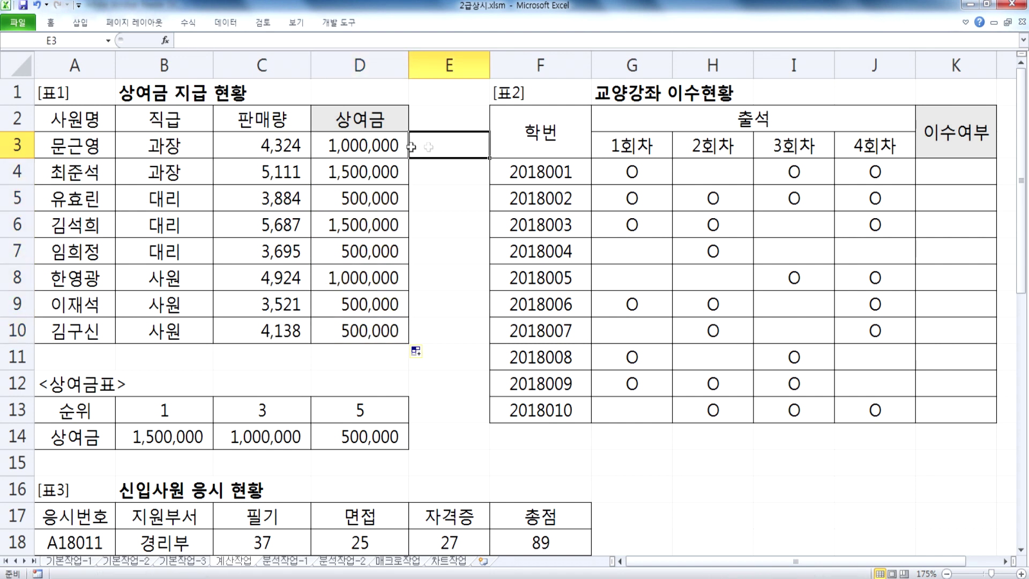
# Copy the RANK part of D3's formula into E3 as =RANK(C3,$C$3:$C$10) and fill it down to E10
pyautogui.doubleClick(365, 145)
pyautogui.moveTo(247, 148); pyautogui.dragTo(422, 158)
pyautogui.hotkey('ctrl', 'c')
pyautogui.press('Escape')
pyautogui.doubleClick(432, 145)
pyautogui.write('=')
pyautogui.hotkey('ctrl', 'v')
pyautogui.press('Return')
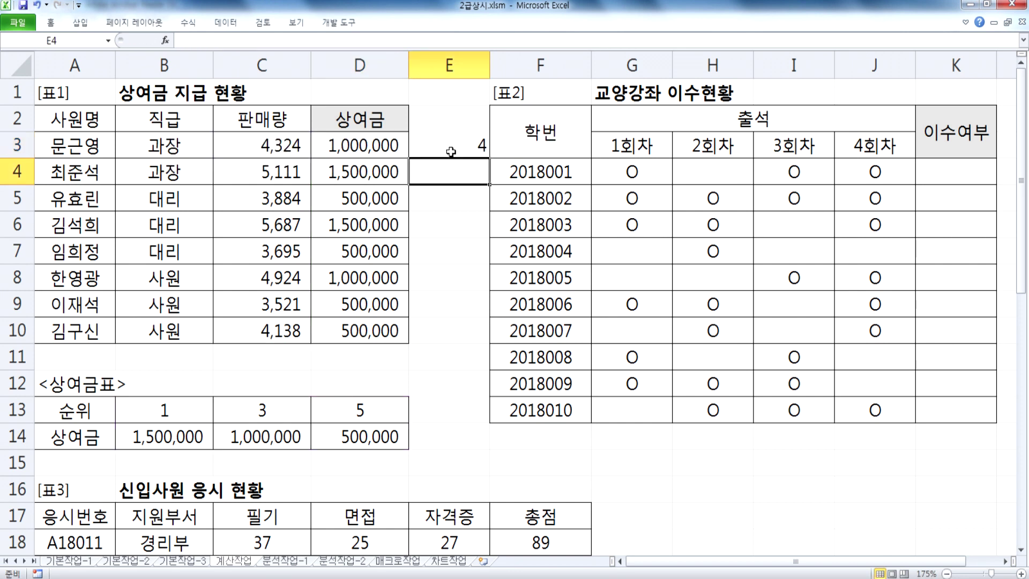
pyautogui.click(451, 151)
pyautogui.moveTo(489, 158); pyautogui.dragTo(475, 336)
# Check the 상여금 amounts in D3, D4, D6 and D8 against the ranks in column E
pyautogui.click(450, 223)
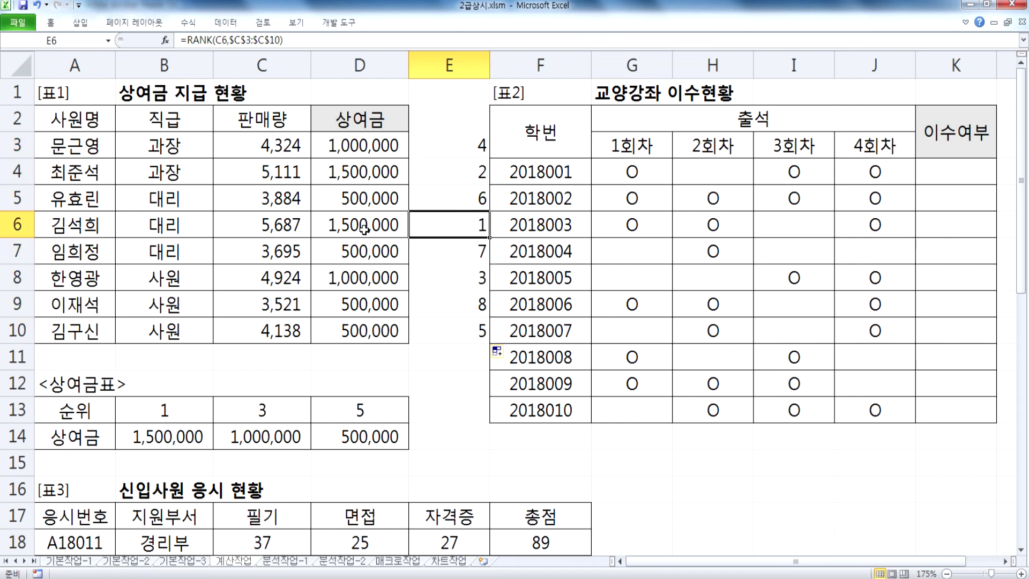
pyautogui.click(370, 173)
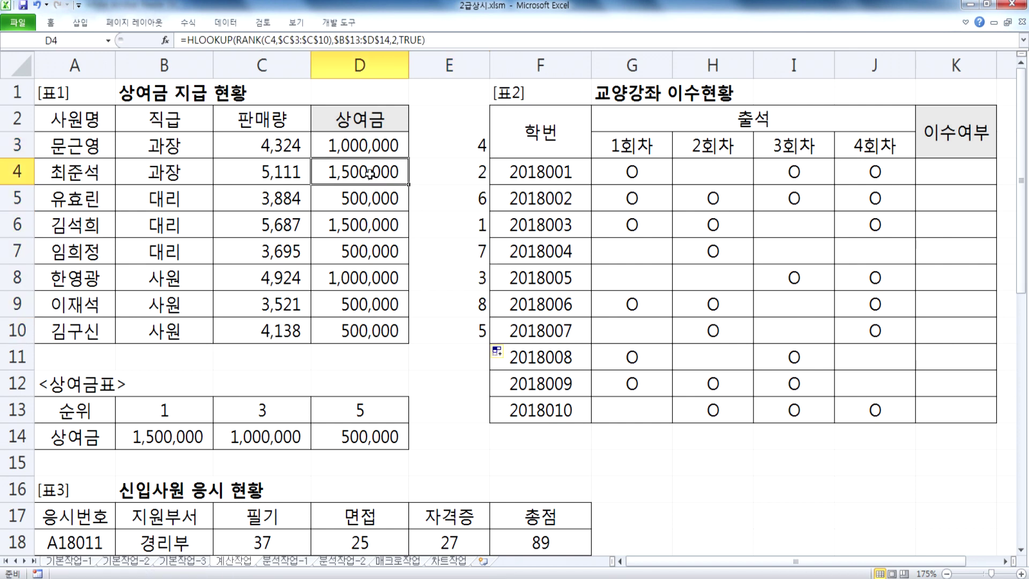
pyautogui.click(368, 219)
pyautogui.click(368, 167)
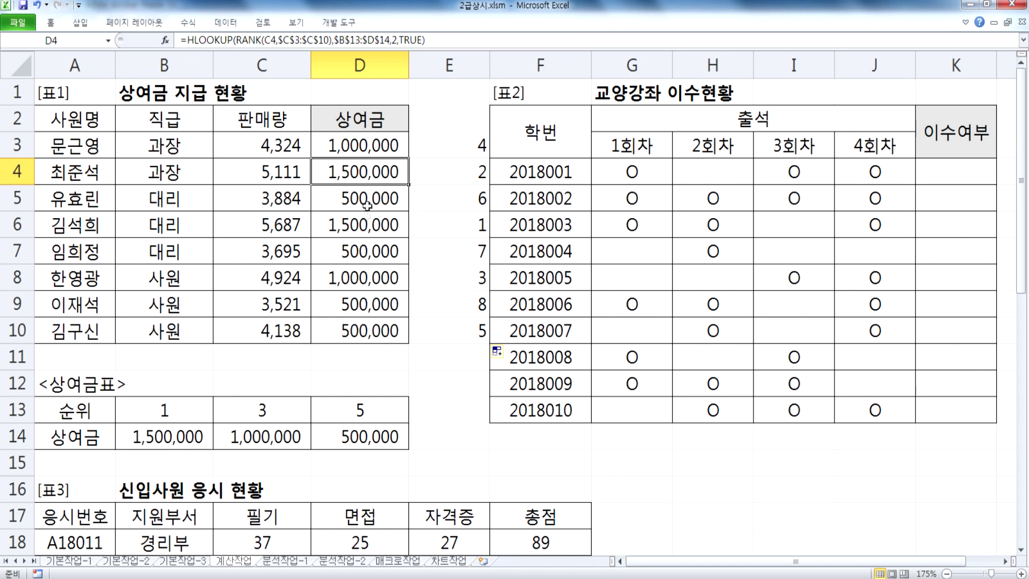
pyautogui.click(364, 276)
pyautogui.click(367, 146)
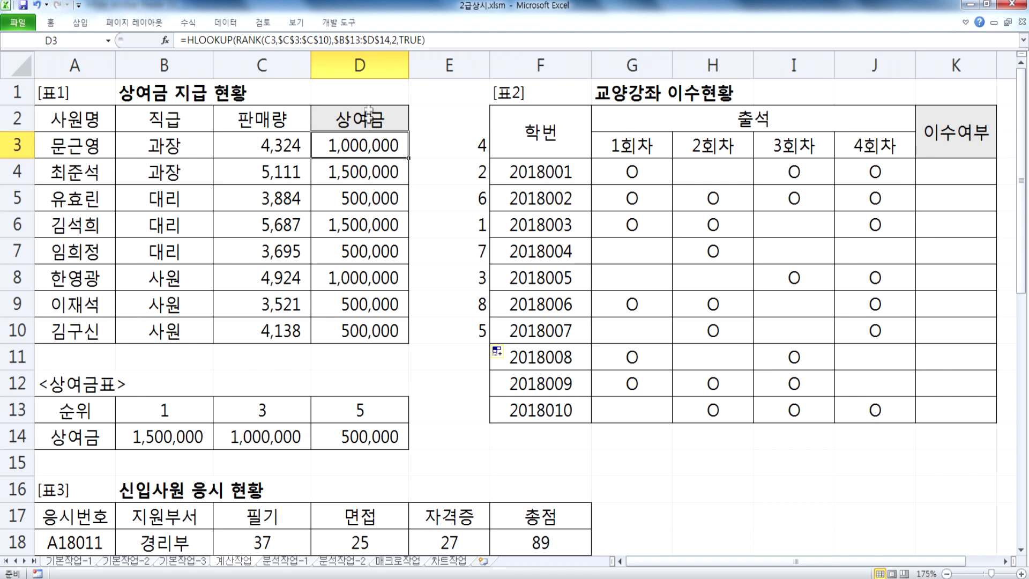
# Copy D3's formula onto two lines in Notepad and remove the TRUE argument from the second one
pyautogui.press('F2')
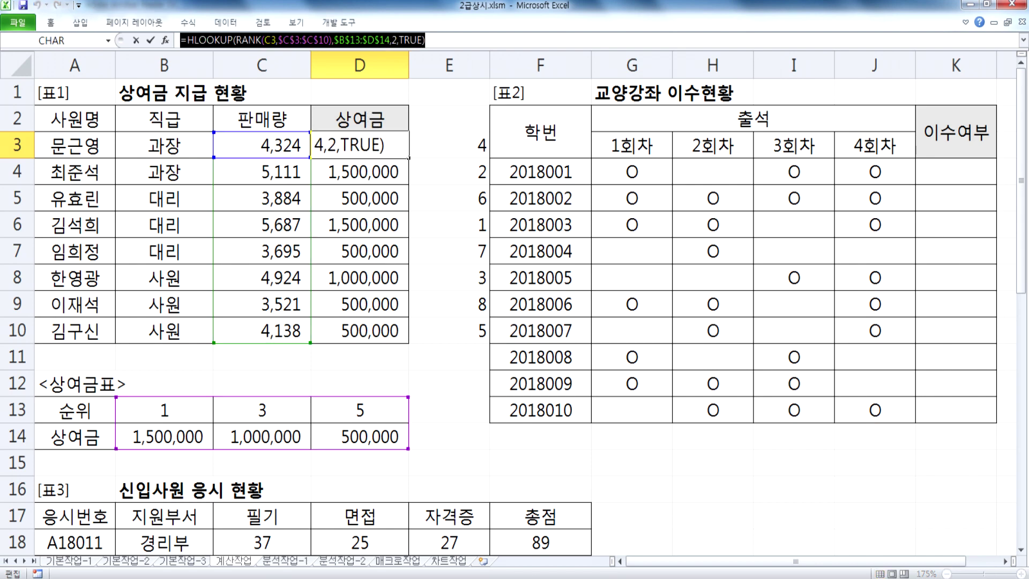
pyautogui.hotkey('alt', 'Tab')
pyautogui.write('=HLOOKUP(RANK(C3,$C$3:$C$10),$B$13:$D$14,2,TRUE)')
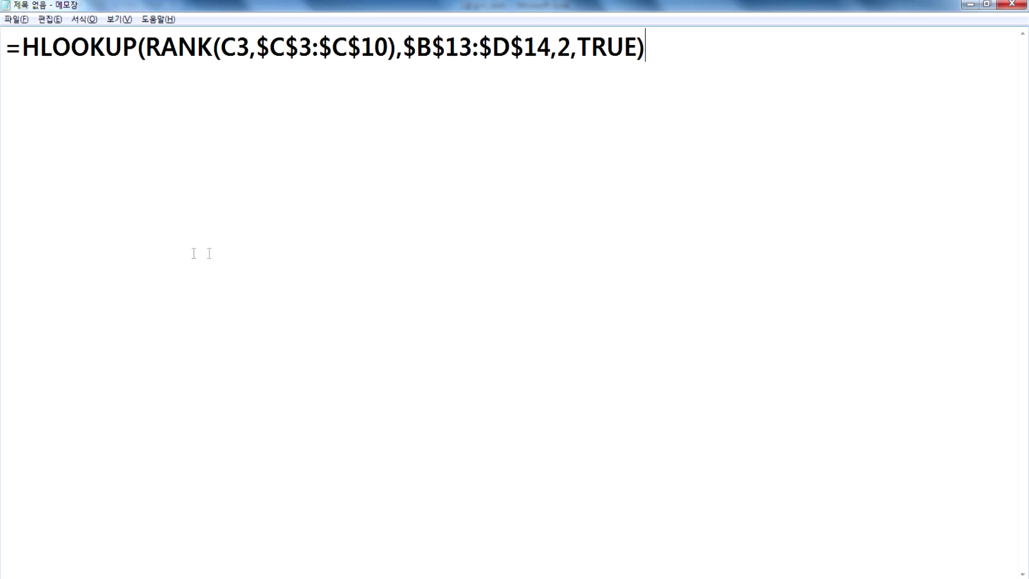
pyautogui.press('Return')
pyautogui.write('=HLOOKUP(RANK(C3,$C$3:$C$10),$B$13:$D$14,2,TRUE)')
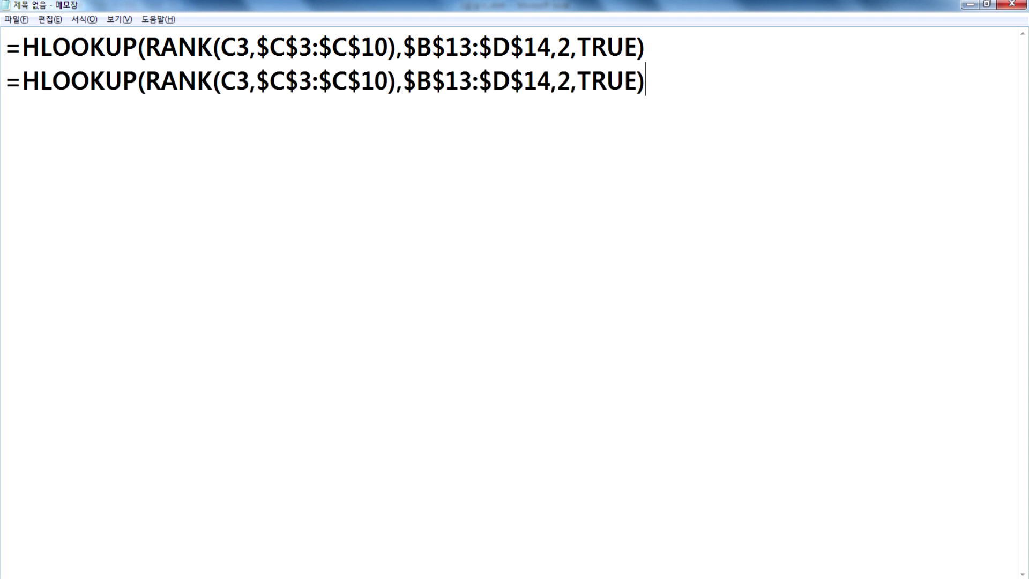
pyautogui.moveTo(570, 82); pyautogui.dragTo(637, 81)
pyautogui.press('BackSpace')
# Add a space after each comma separating the arguments in both formulas, and add blank lines below them
pyautogui.click(558, 82)
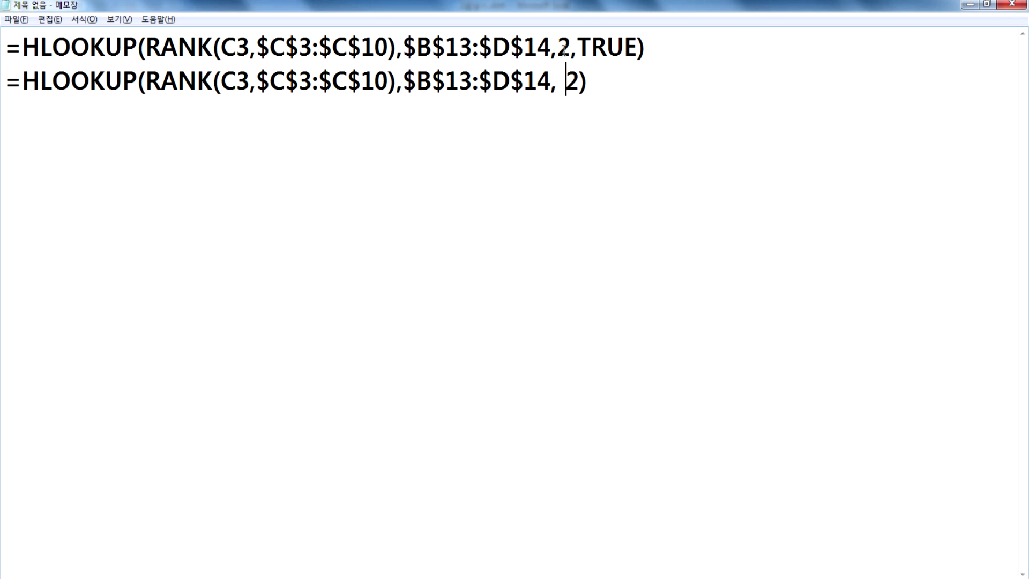
pyautogui.click(559, 48)
pyautogui.click(585, 47)
pyautogui.click(404, 82)
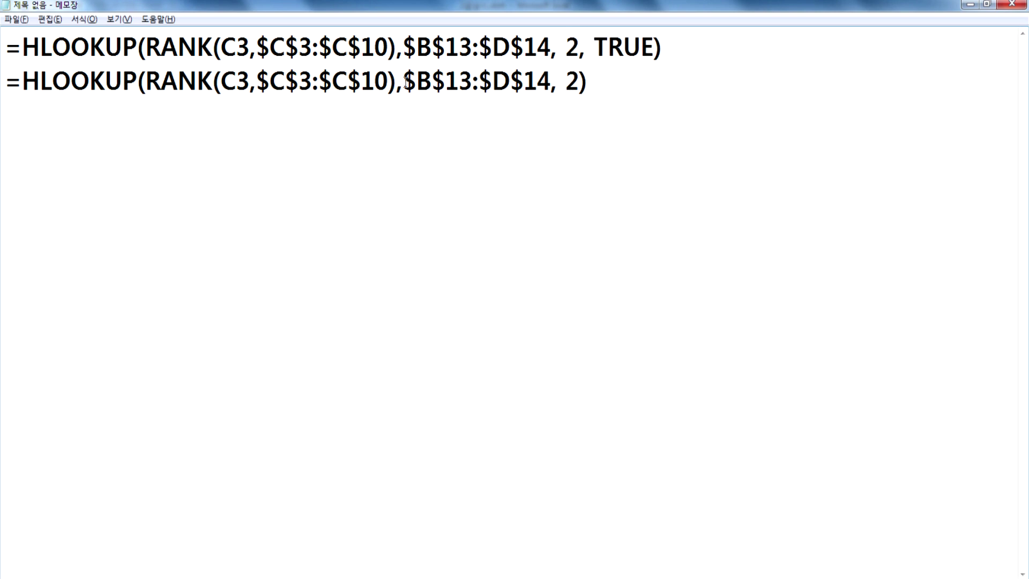
pyautogui.click(407, 48)
pyautogui.click(256, 81)
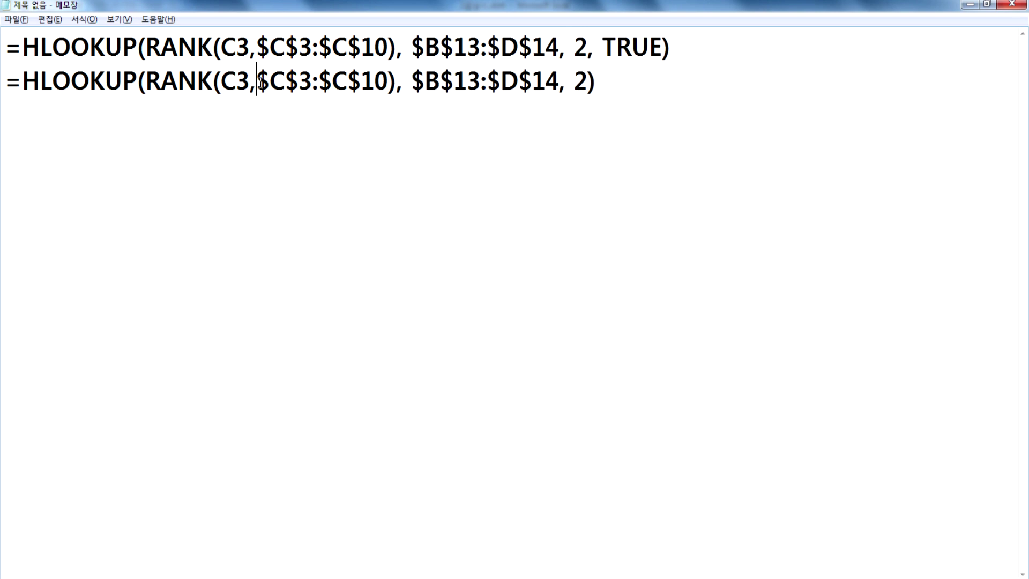
pyautogui.click(259, 51)
pyautogui.click(248, 146)
pyautogui.click(770, 108)
pyautogui.press('Return')
pyautogui.press('Return')
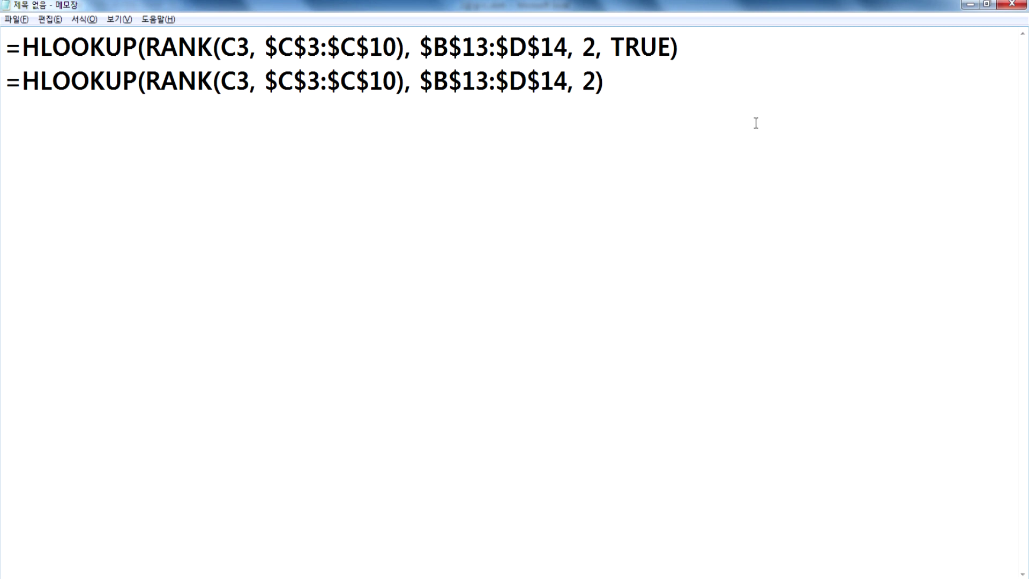
# Return to Excel and change the HLOOKUP table range in D3 to $A$13:$D$14, covering the 상여금표 with its row labels
pyautogui.hotkey('alt', 'Tab')
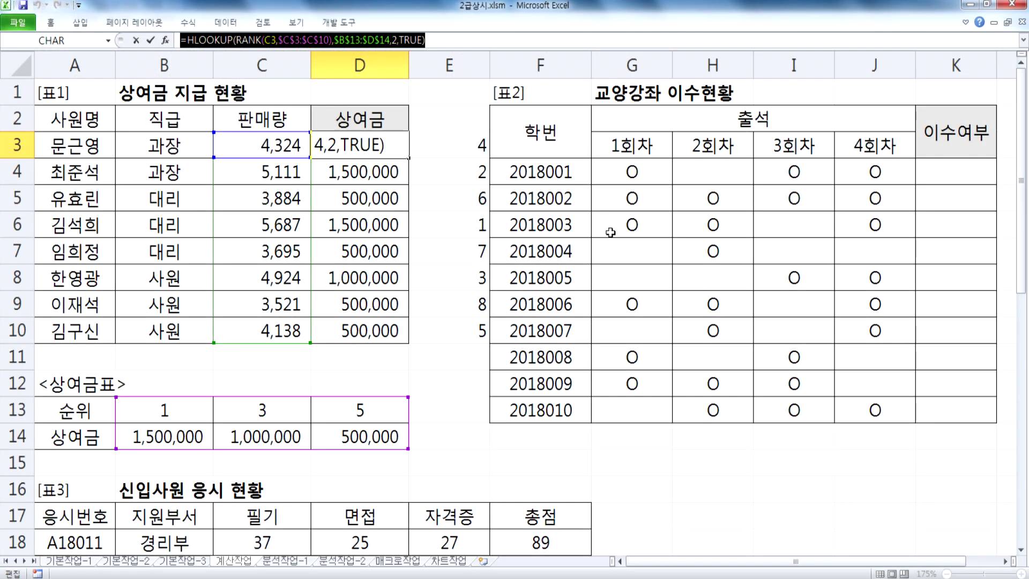
pyautogui.hotkey('ctrl', 'Return')
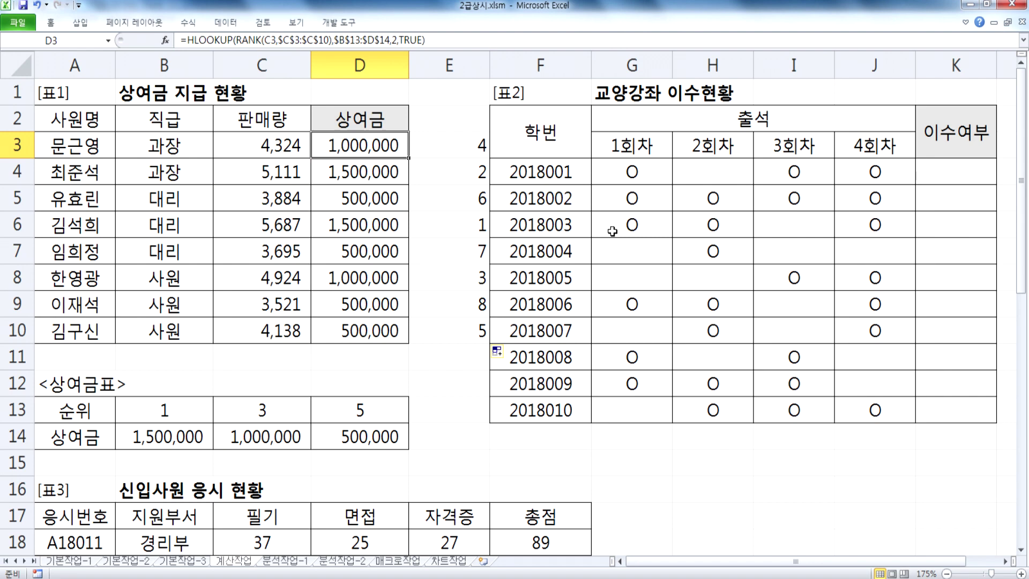
pyautogui.moveTo(100, 412); pyautogui.dragTo(351, 429)
pyautogui.scroll(-2, 322, 429)
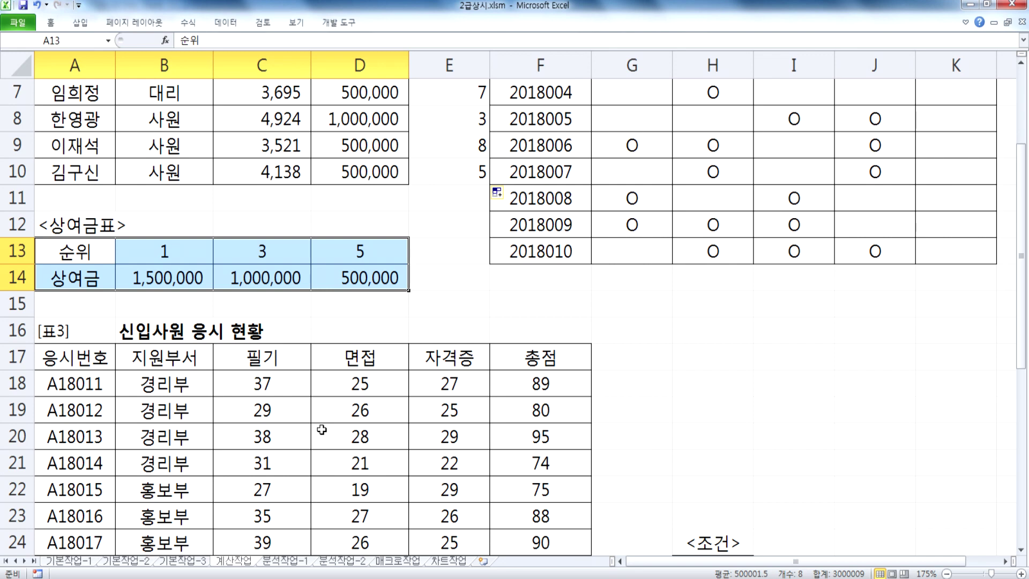
pyautogui.scroll(2, 321, 430)
pyautogui.doubleClick(355, 146)
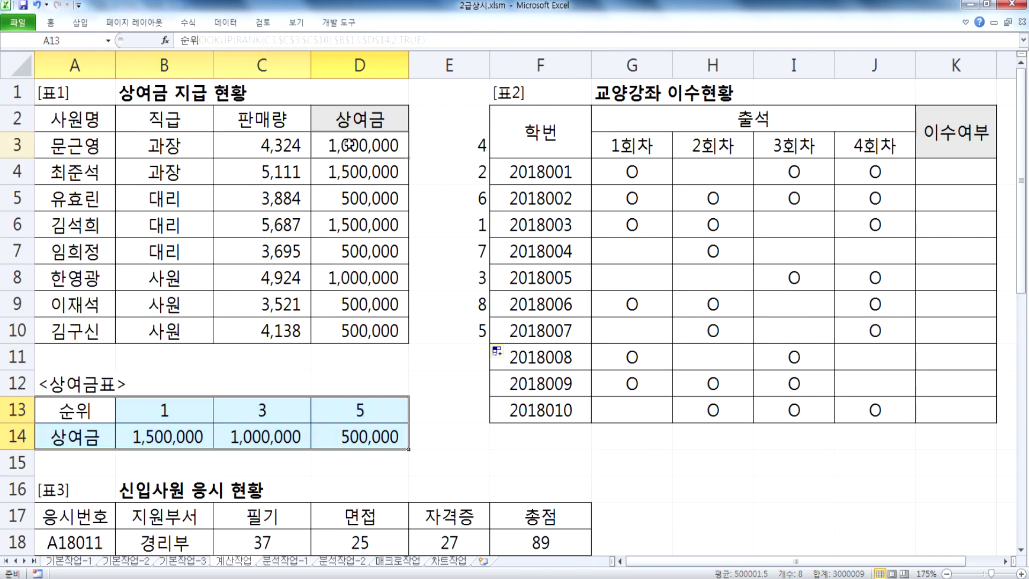
pyautogui.moveTo(422, 144); pyautogui.dragTo(430, 145)
pyautogui.write('A')
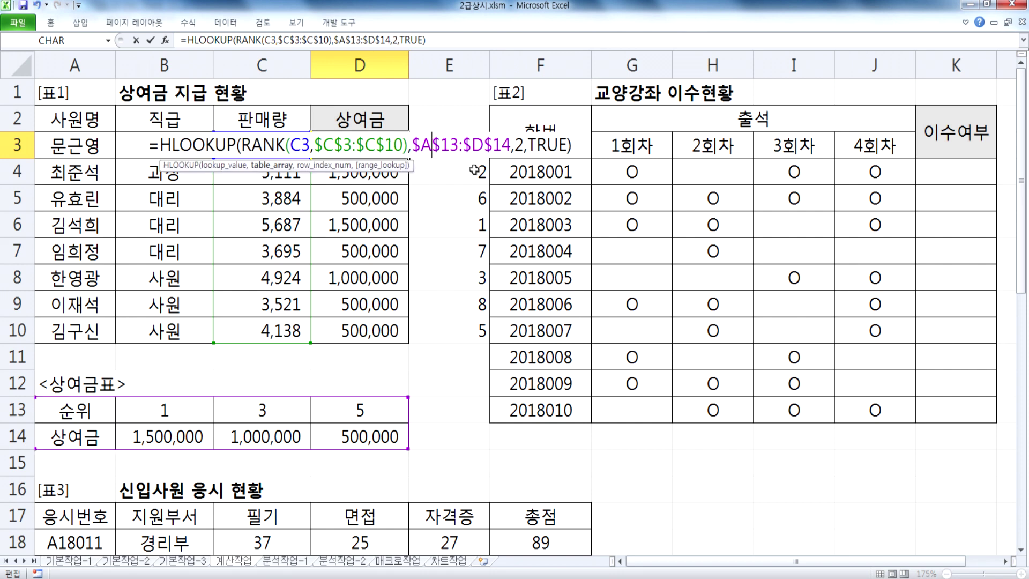
pyautogui.hotkey('ctrl', 'Return')
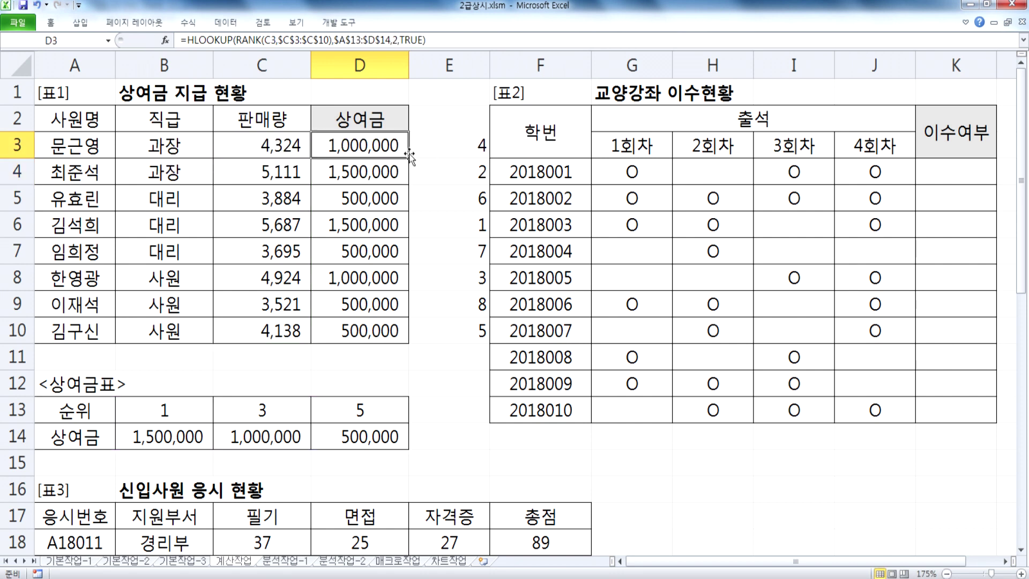
# Fill D3's HLOOKUP formula down through D10 to recalculate the 상여금 column
pyautogui.moveTo(407, 158); pyautogui.dragTo(406, 341)
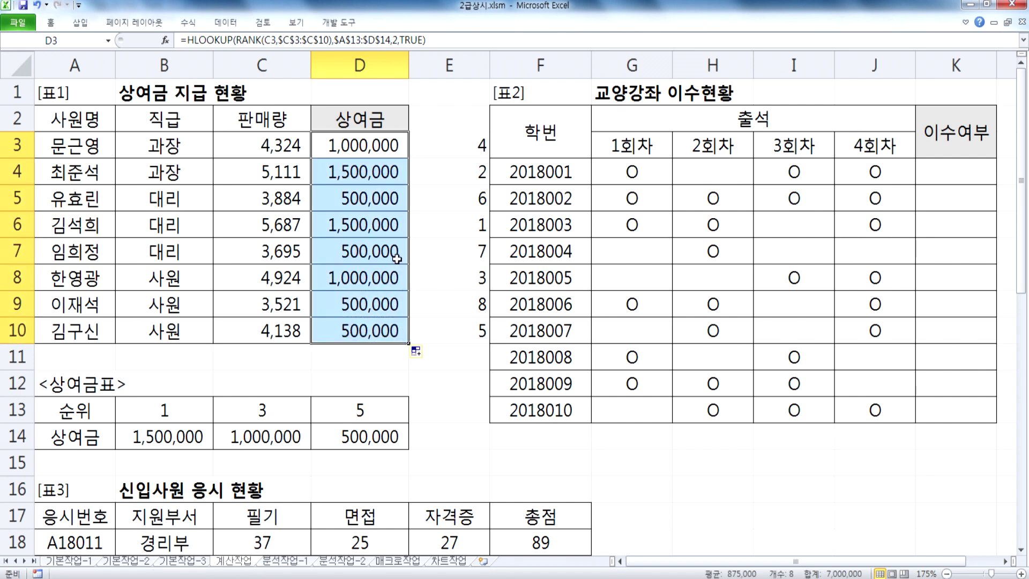
pyautogui.click(374, 153)
pyautogui.press('F2')
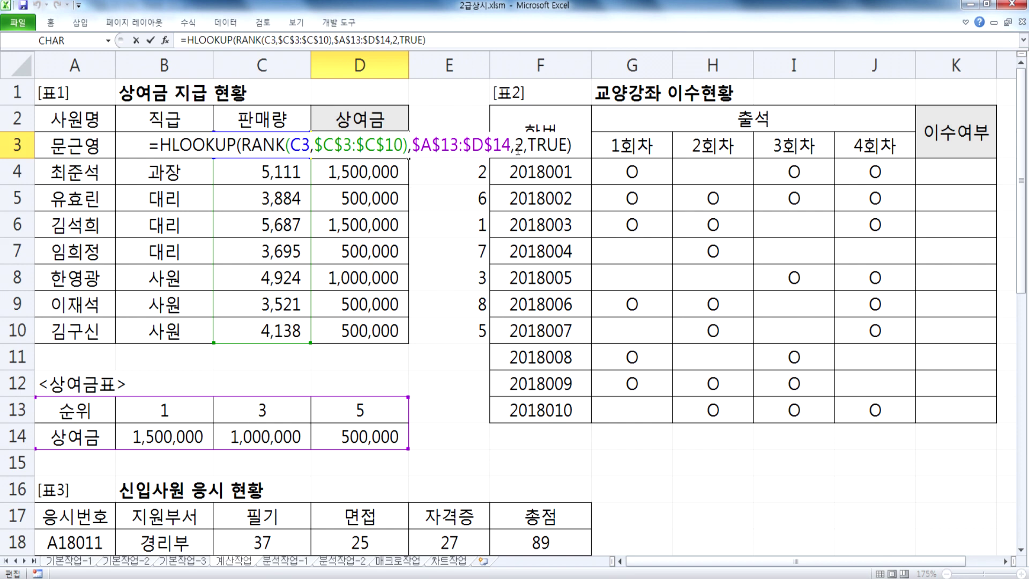
pyautogui.hotkey('ctrl', 'Return')
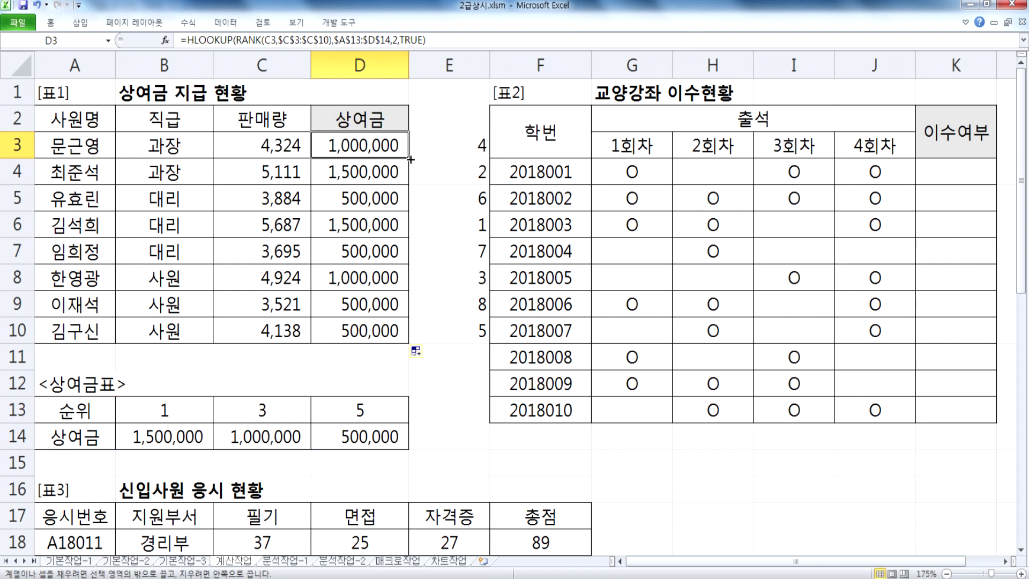
pyautogui.moveTo(409, 160); pyautogui.dragTo(409, 344)
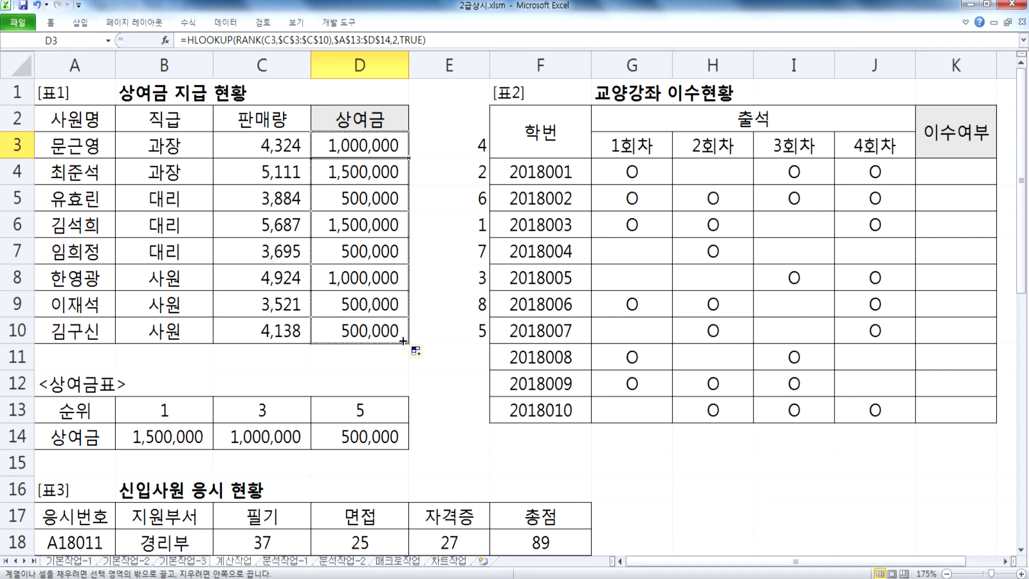
pyautogui.click(357, 145)
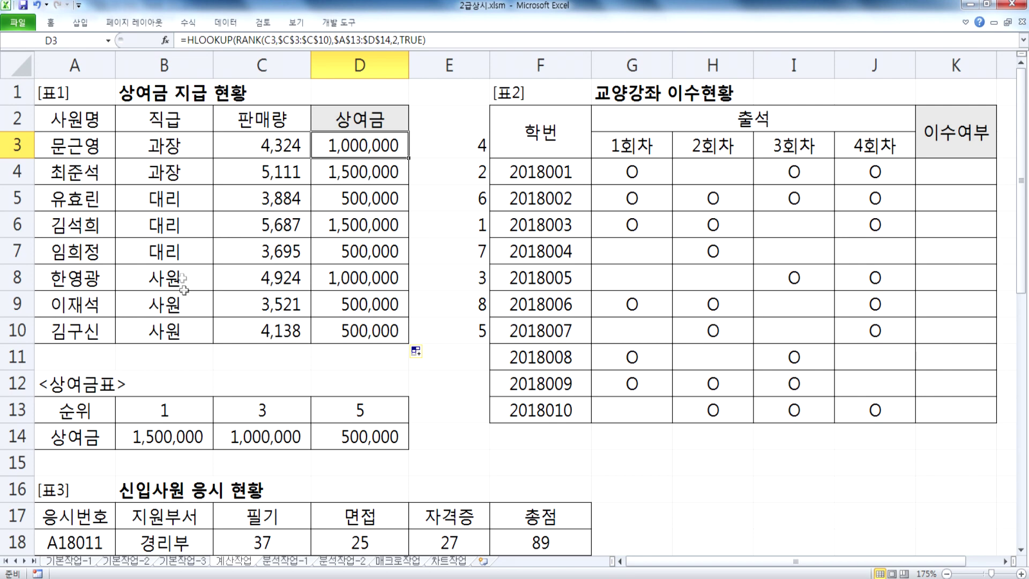
# Compare the 상여금표 values in B13:D14 with the table range used in D3's HLOOKUP formula
pyautogui.scroll(-2, 185, 278)
pyautogui.scroll(1, 200, 309)
pyautogui.scroll(-2, 200, 310)
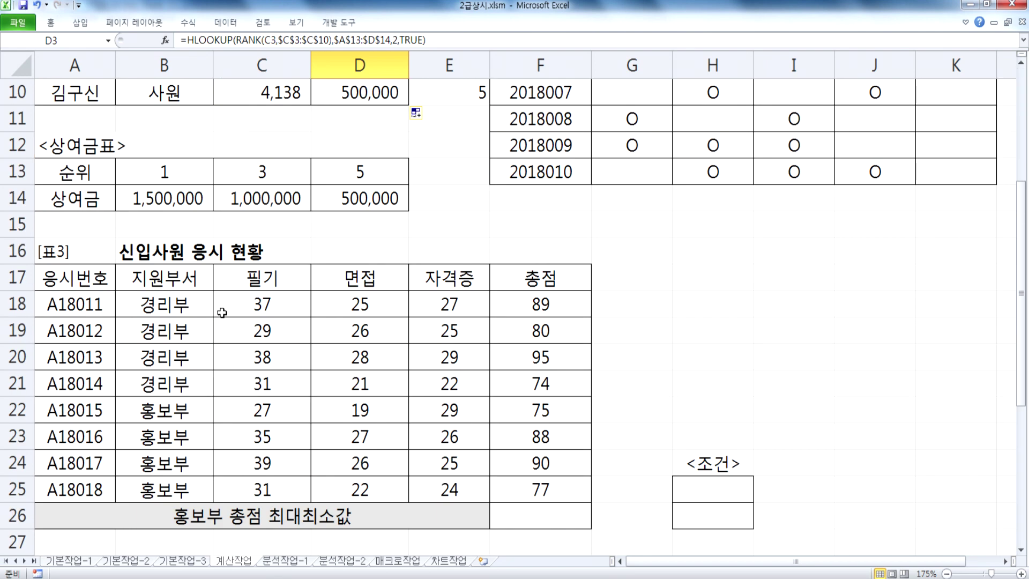
pyautogui.moveTo(155, 171); pyautogui.dragTo(328, 197)
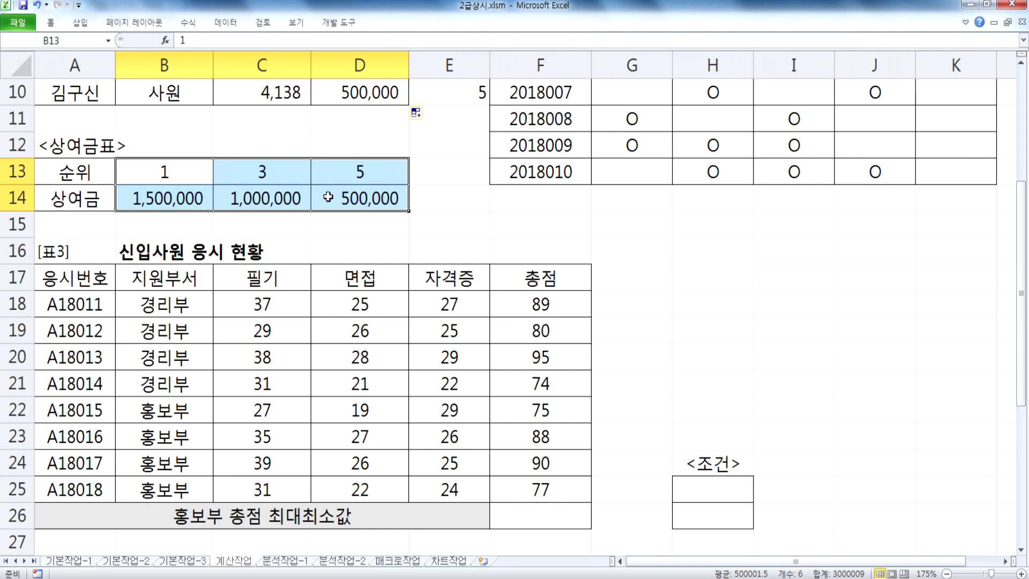
pyautogui.scroll(3, 328, 197)
pyautogui.doubleClick(368, 154)
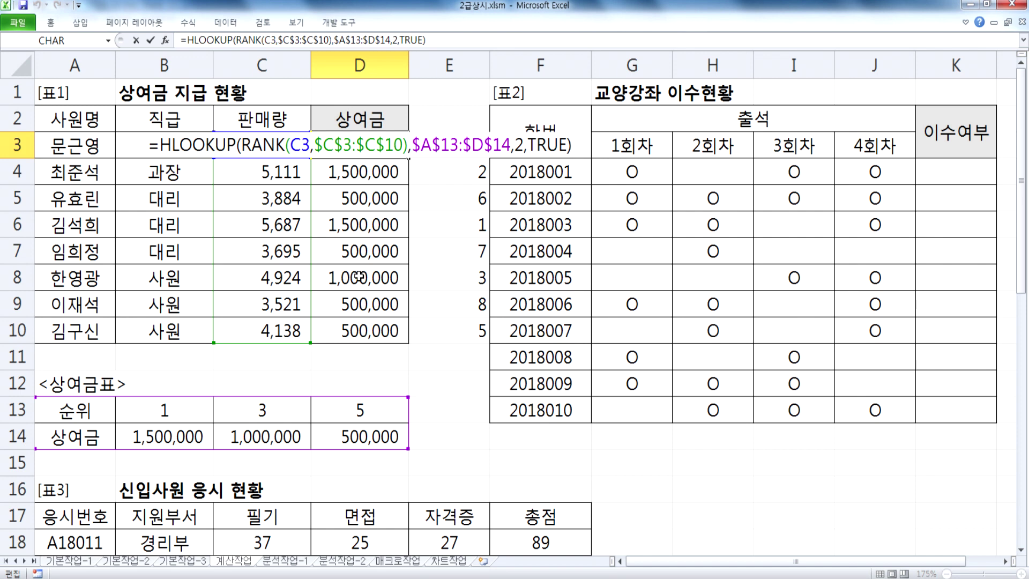
pyautogui.press('Escape')
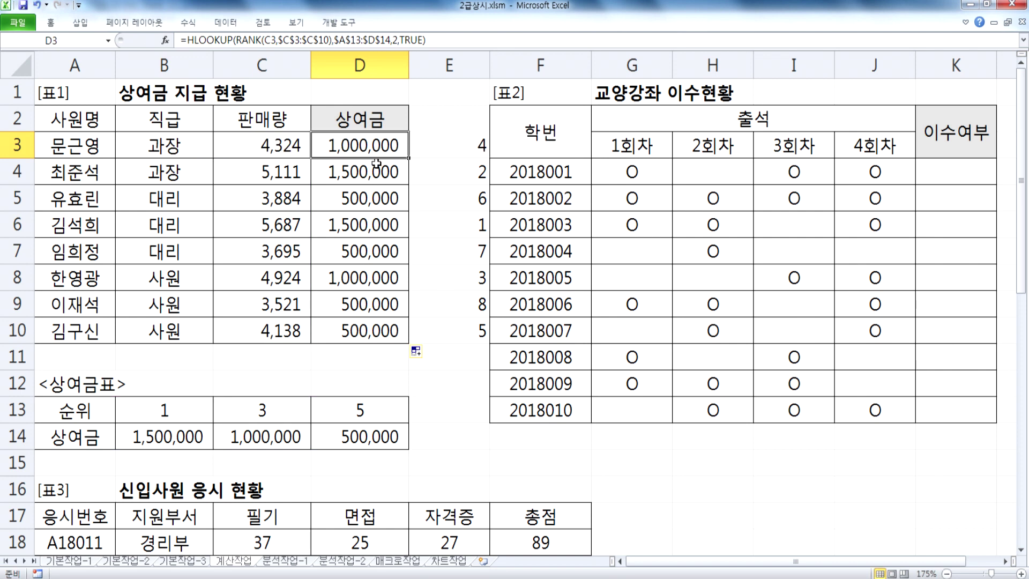
# Examine the 순위 label in A13 and the rank values in B13, C13 and D13, ending on D3
pyautogui.click(86, 410)
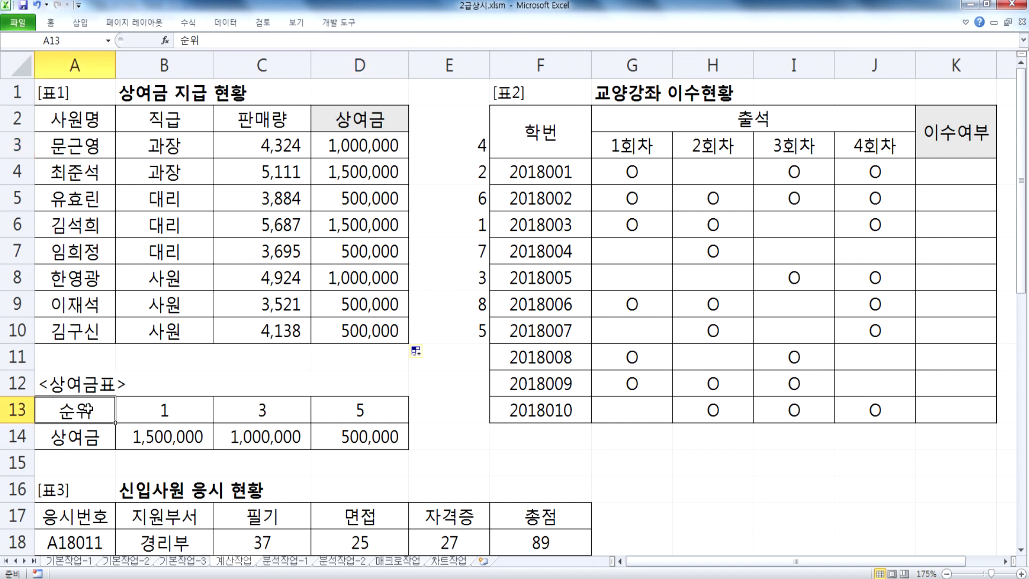
pyautogui.click(150, 405)
pyautogui.click(258, 407)
pyautogui.click(155, 405)
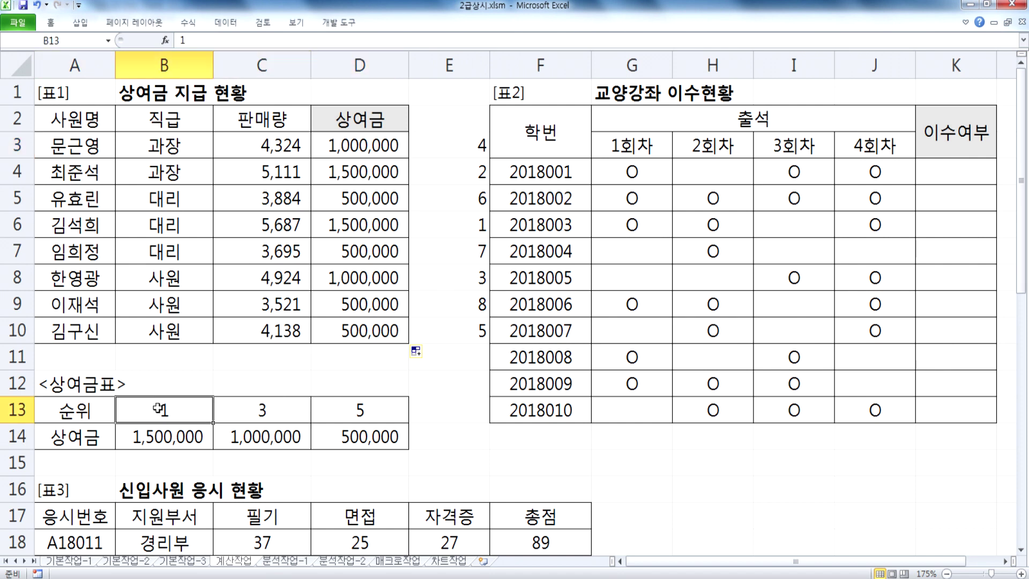
pyautogui.click(251, 408)
pyautogui.click(347, 417)
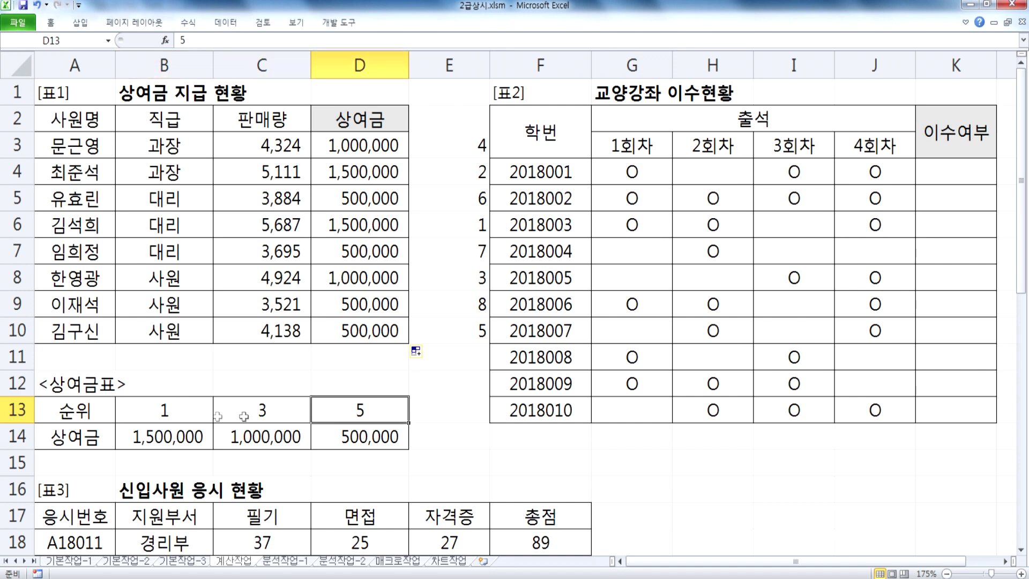
pyautogui.click(65, 413)
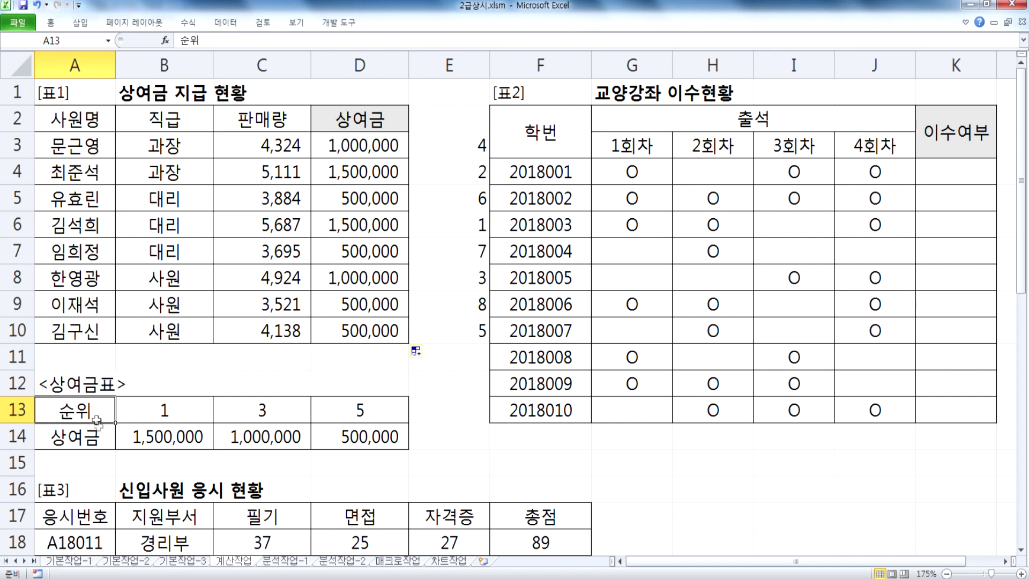
pyautogui.click(387, 149)
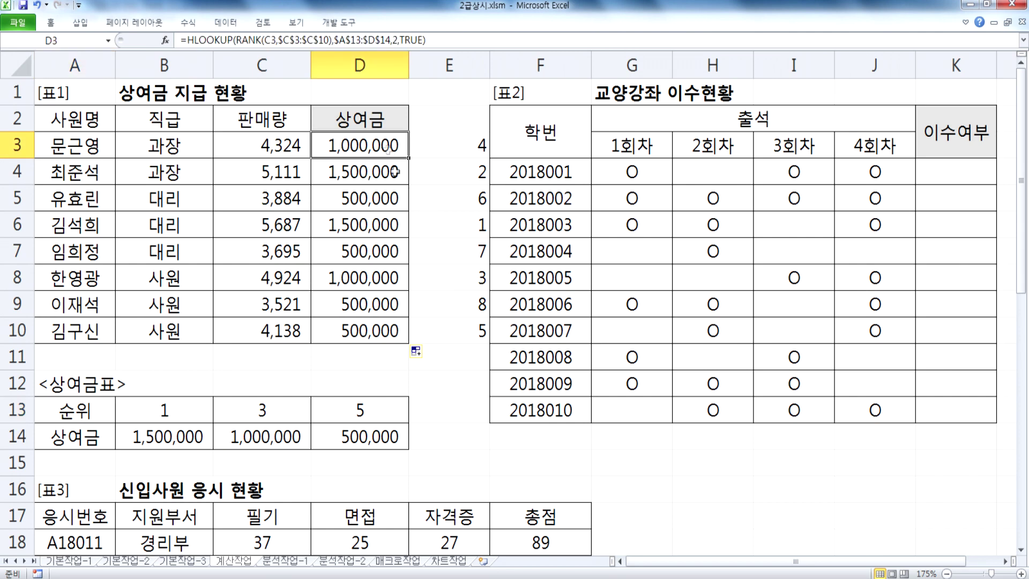
# Locate the 이수여부 column of [표2] and read 계산작업 task 2 in the exam PDF
pyautogui.moveTo(632, 560); pyautogui.dragTo(887, 557)
pyautogui.click(1005, 561)
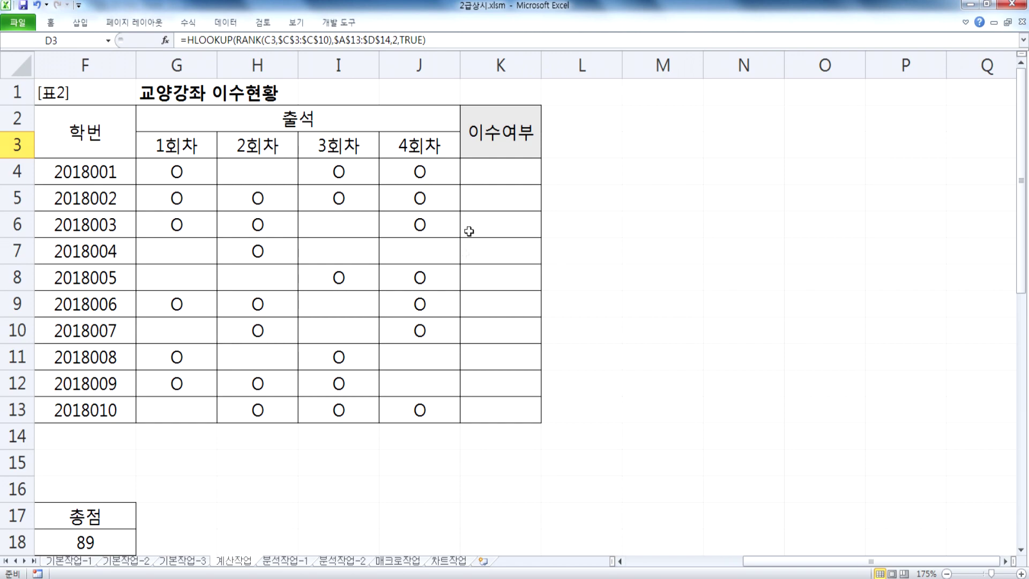
pyautogui.click(483, 171)
pyautogui.hotkey('alt', 'Tab')
pyautogui.hotkey('alt', 'Tab')
pyautogui.scroll(-5, 260, 359)
pyautogui.scroll(5, 259, 360)
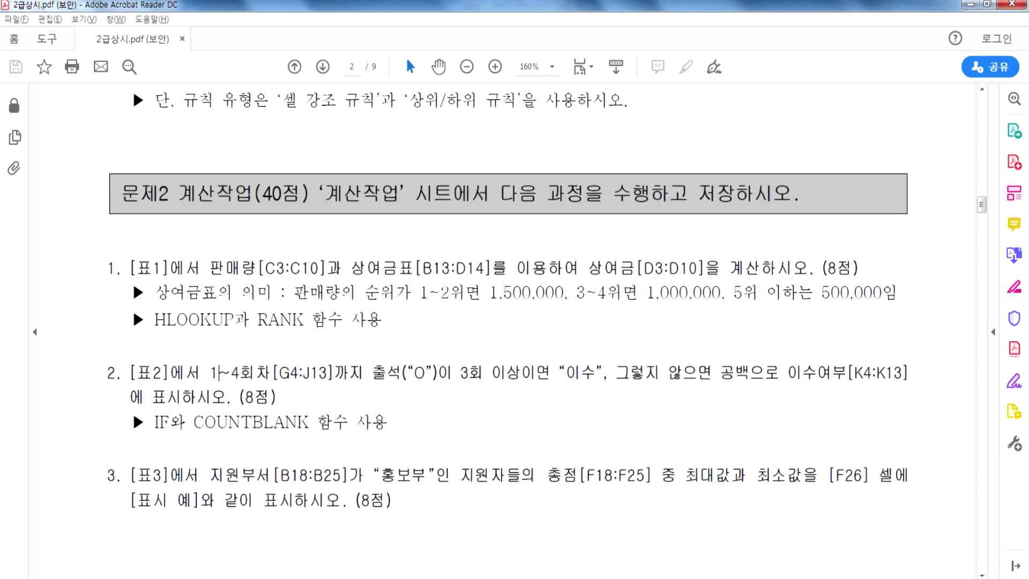
# Compare row 4's attendance marks and 이수여부 cell K4 in Excel with task 2's "3회 이상이면" and 공백 conditions in the PDF
pyautogui.click(612, 578)
pyautogui.click(177, 171)
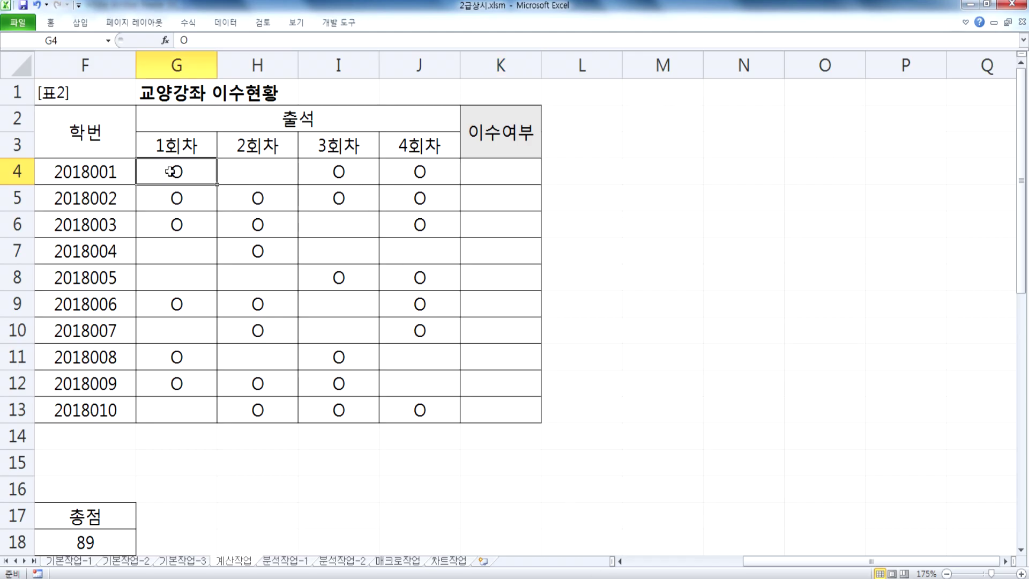
pyautogui.click(354, 174)
pyautogui.click(423, 172)
pyautogui.click(504, 168)
pyautogui.hotkey('alt', 'Tab')
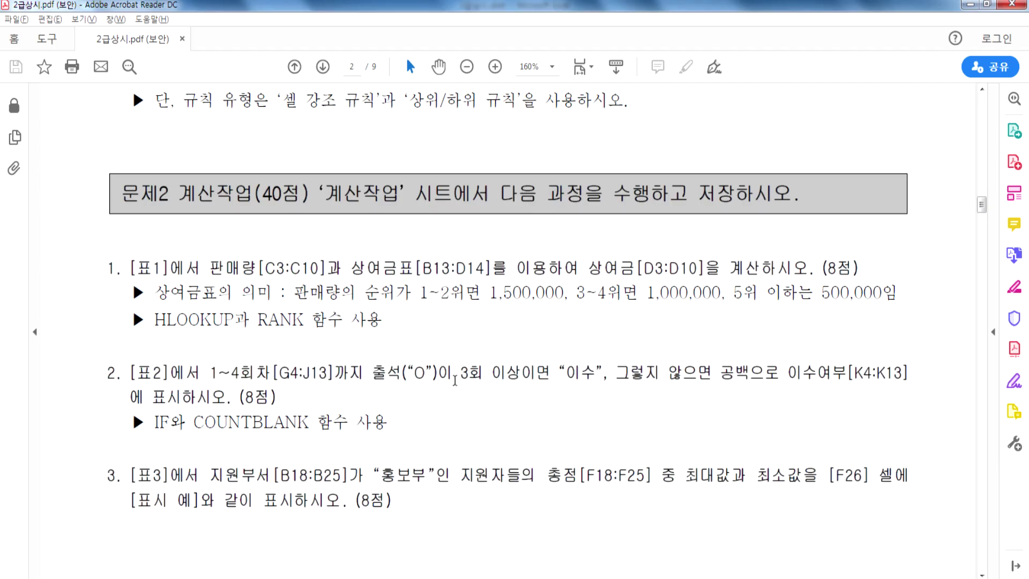
pyautogui.moveTo(462, 372); pyautogui.dragTo(550, 373)
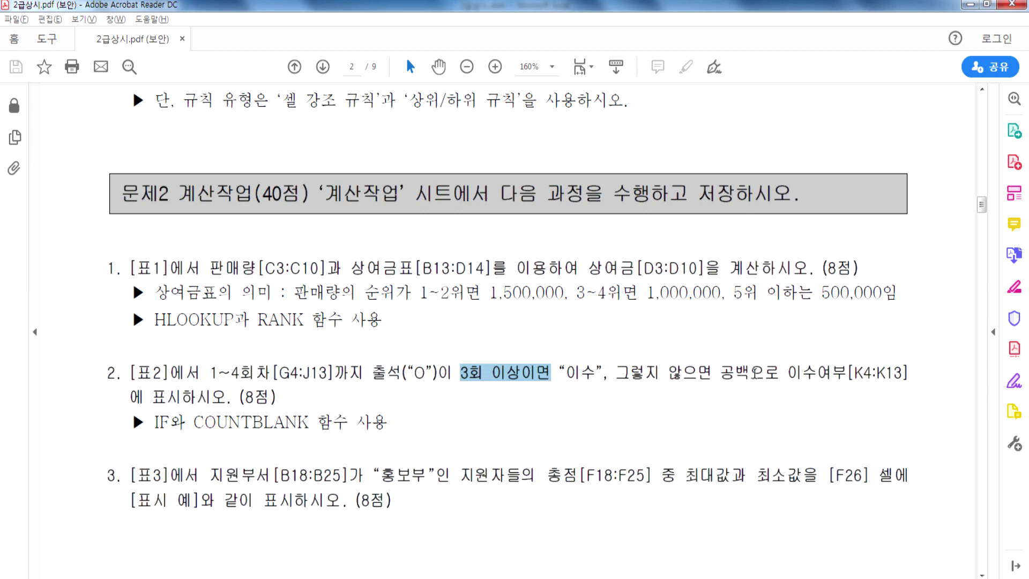
pyautogui.moveTo(720, 372); pyautogui.dragTo(760, 373)
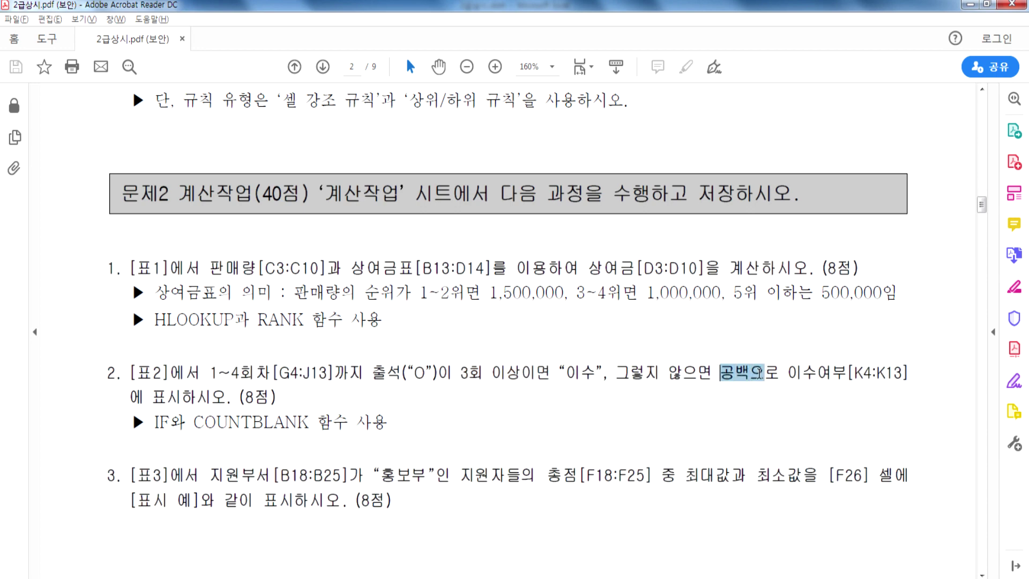
pyautogui.moveTo(460, 372); pyautogui.dragTo(550, 374)
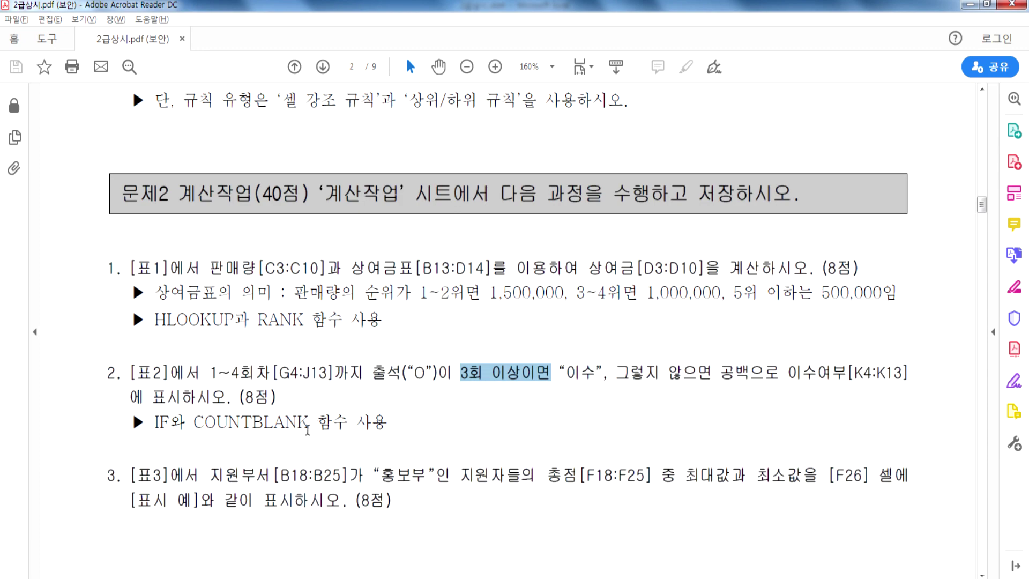
# Return to Excel, count the attendance marks in L4 with =COUNTA(G4:J4), and fill the formula down to L13
pyautogui.hotkey('alt', 'Tab')
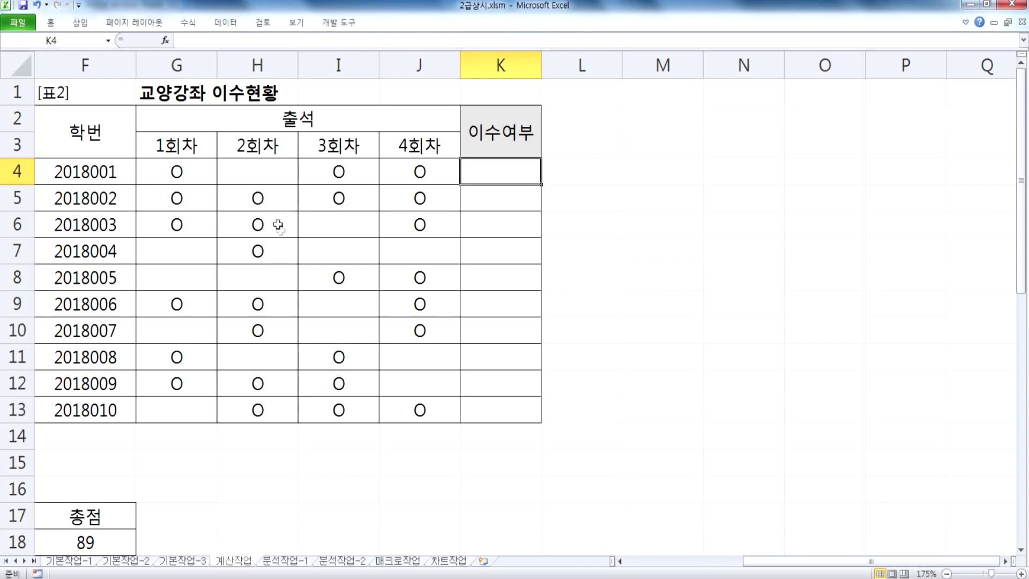
pyautogui.moveTo(178, 170); pyautogui.dragTo(408, 168)
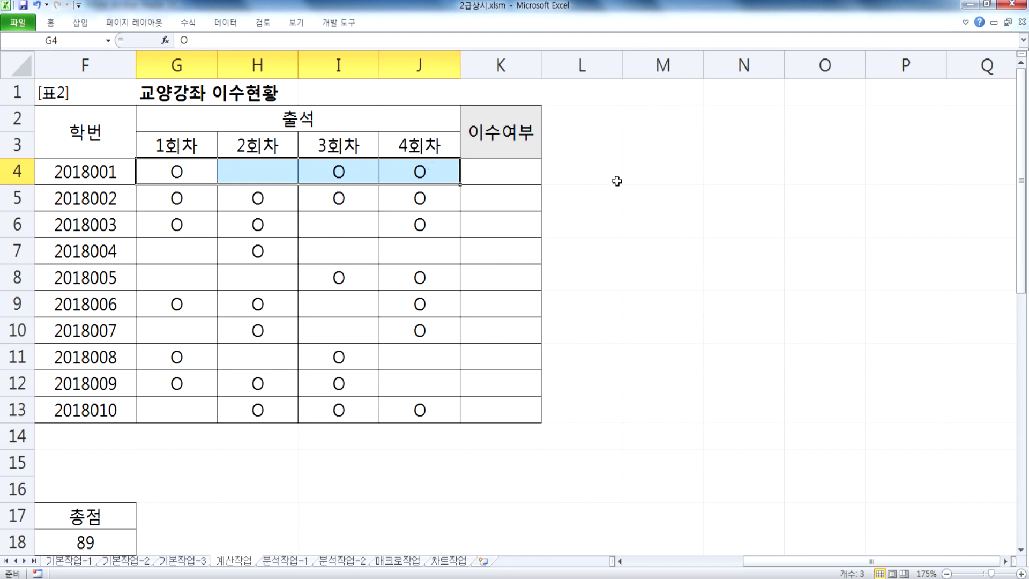
pyautogui.click(602, 172)
pyautogui.write('=')
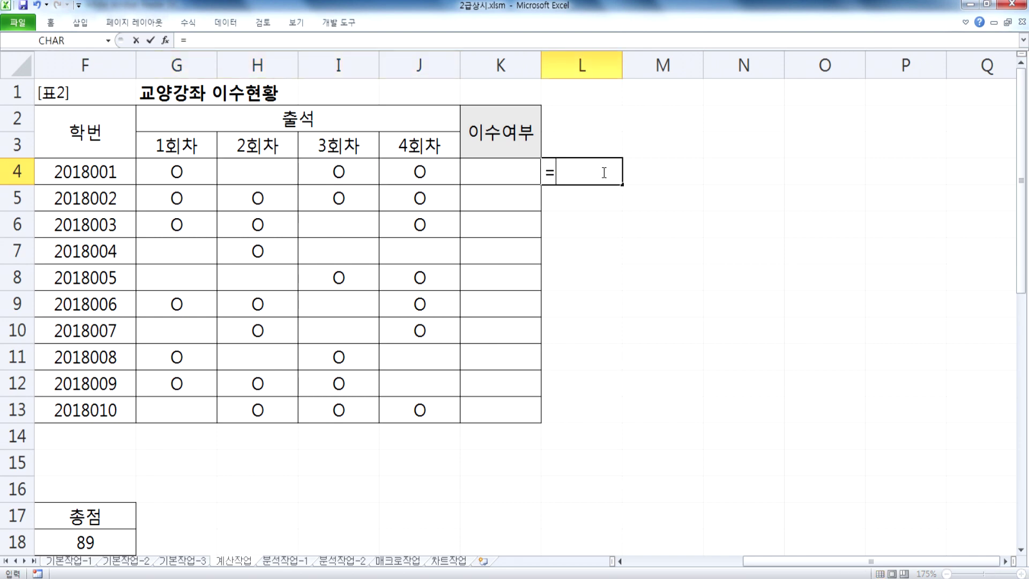
pyautogui.write('채ㅓㅜㅅㅁ(')
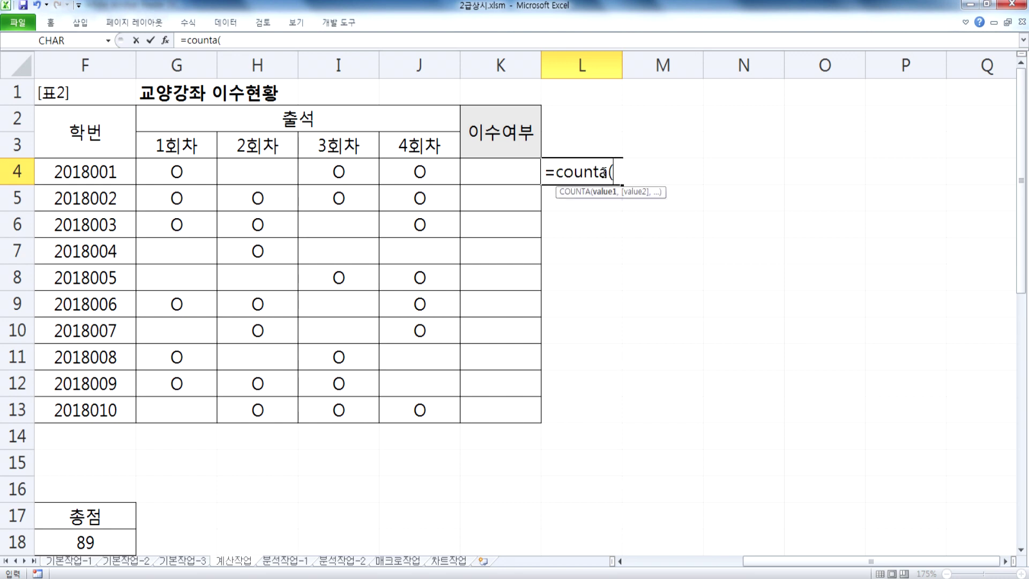
pyautogui.moveTo(145, 170); pyautogui.dragTo(418, 172)
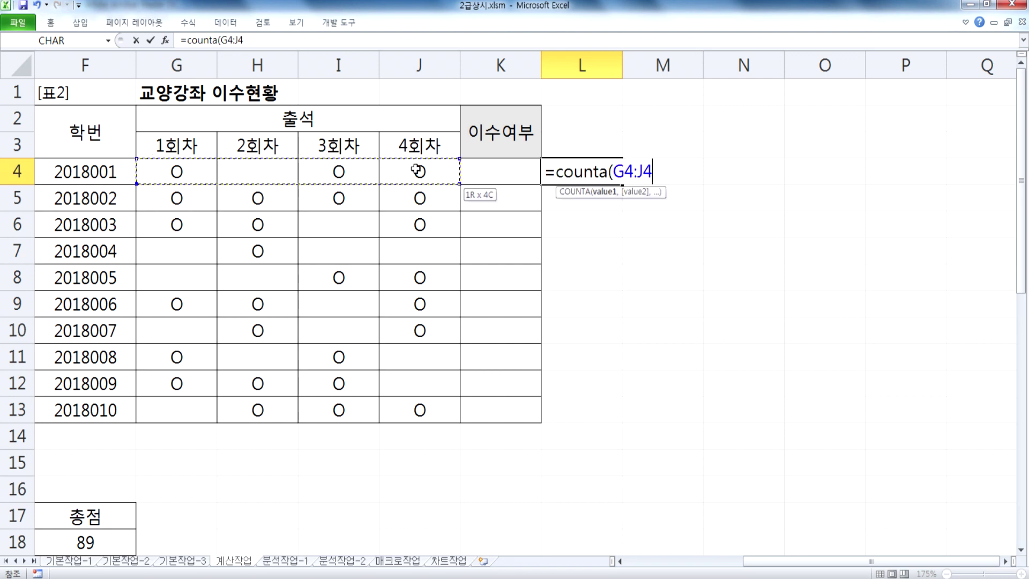
pyautogui.press('Return')
pyautogui.click(584, 177)
pyautogui.moveTo(623, 184); pyautogui.dragTo(627, 421)
pyautogui.click(585, 173)
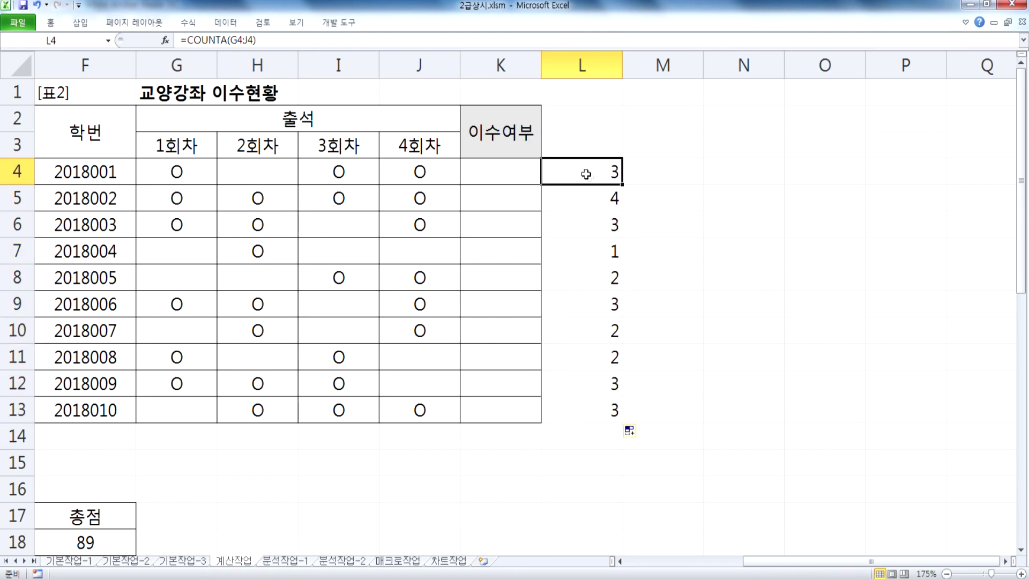
# Check the COUNTA results in L4 and L5 against task 2's attendance condition and required functions in the PDF
pyautogui.click(611, 202)
pyautogui.hotkey('alt', 'Tab')
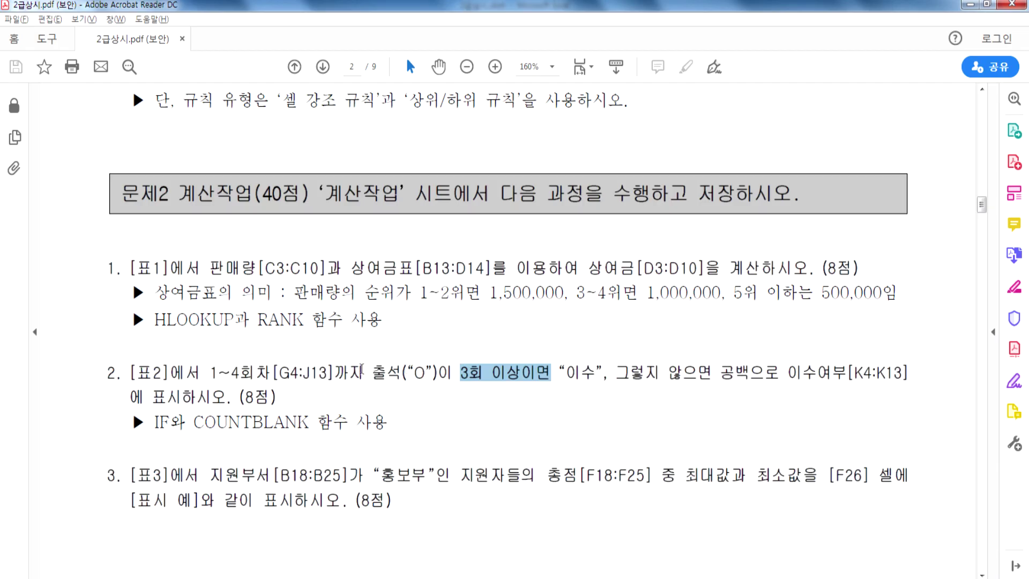
pyautogui.click(526, 373)
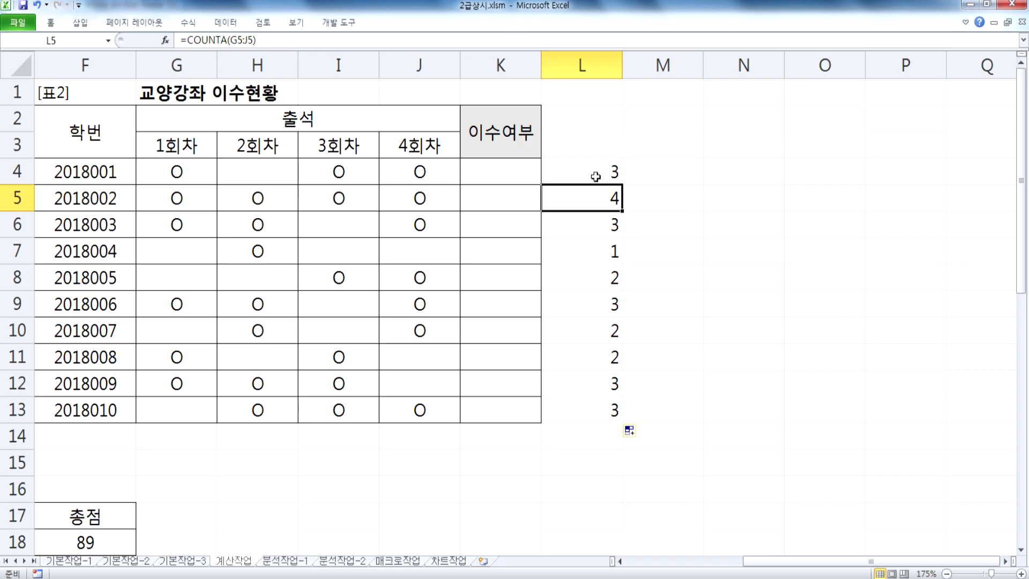
pyautogui.click(595, 175)
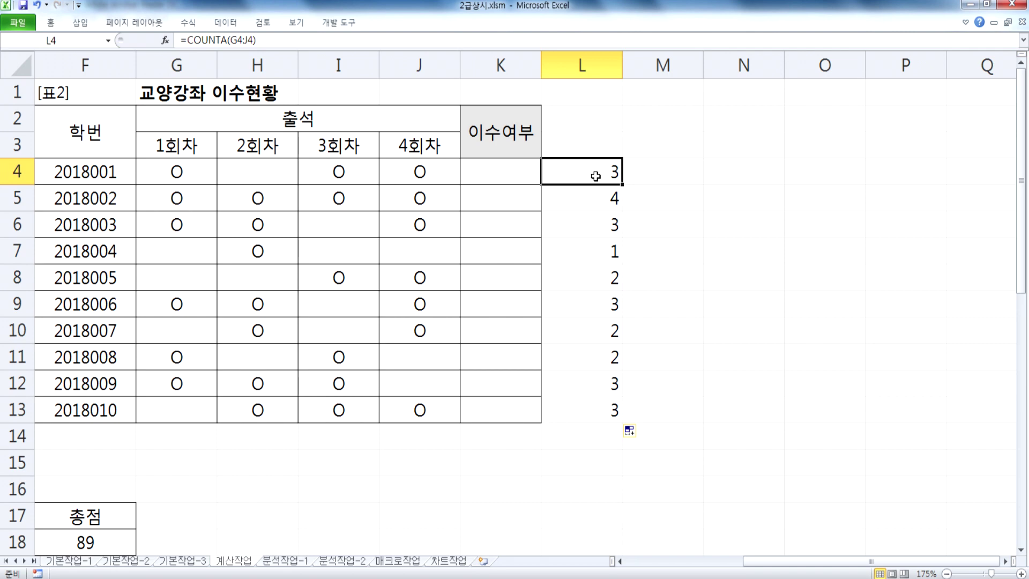
pyautogui.hotkey('alt', 'Tab')
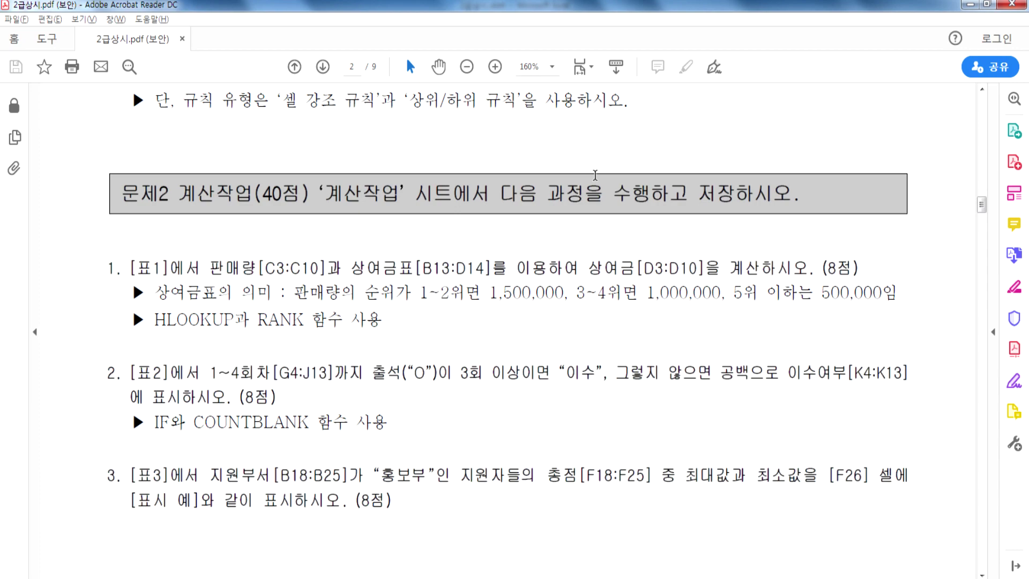
# Return to Excel, count the blank attendance cells in M4 with =COUNTBLANK(G4:J4), and fill the formula down to M13
pyautogui.hotkey('alt', 'Tab')
pyautogui.click(674, 168)
pyautogui.write('=COUN')
pyautogui.press('Down')
pyautogui.press('Down')
pyautogui.press('Tab')
pyautogui.moveTo(177, 170); pyautogui.dragTo(414, 177)
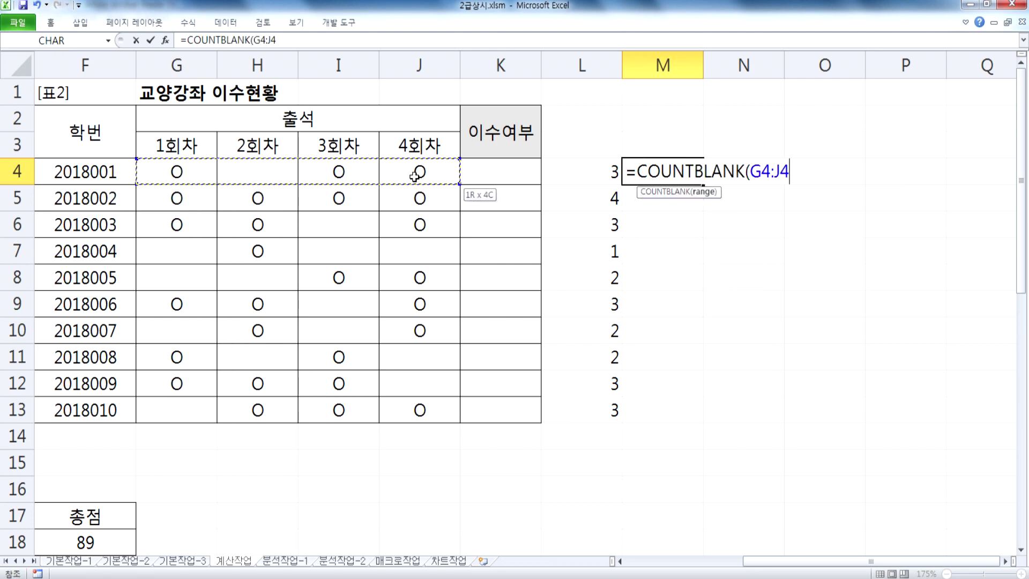
pyautogui.press('Return')
pyautogui.click(672, 172)
pyautogui.moveTo(704, 186); pyautogui.dragTo(705, 422)
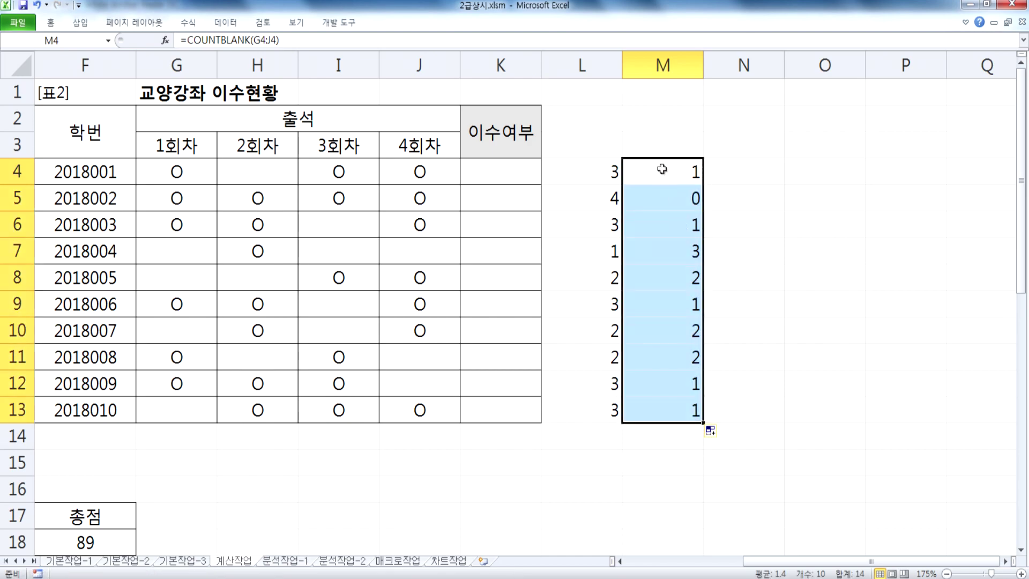
# Compare the COUNTBLANK results in M4:M13 with task 2's "3회 이상이면" condition and required functions in the PDF
pyautogui.hotkey('alt', 'Tab')
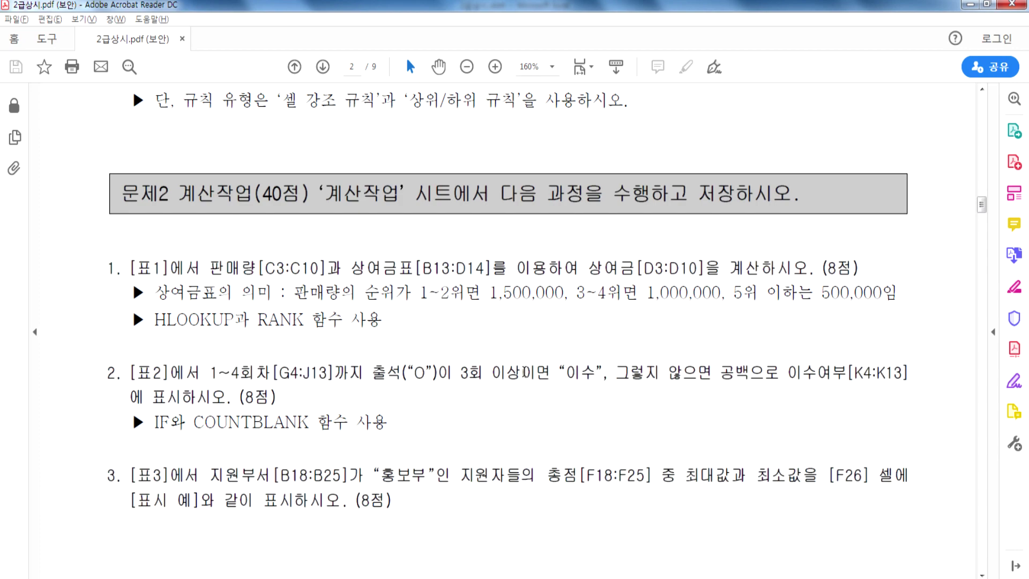
pyautogui.hotkey('alt', 'Tab')
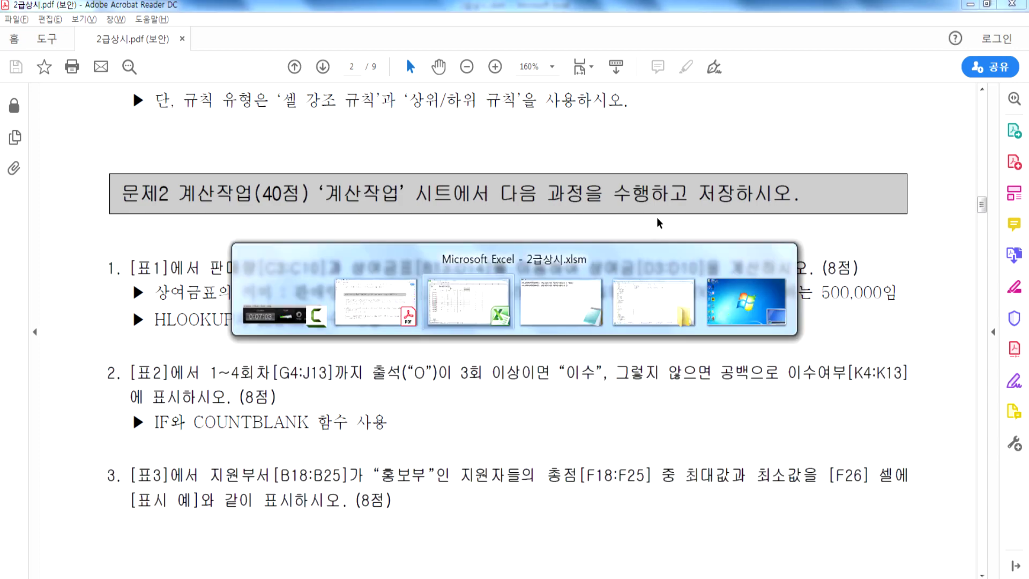
pyautogui.click(624, 172)
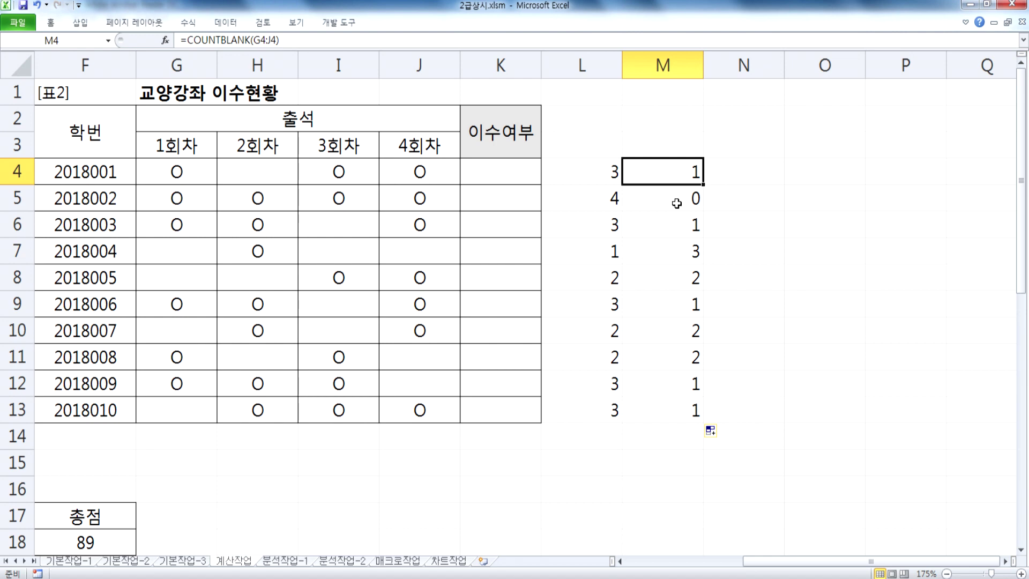
pyautogui.hotkey('alt', 'Tab')
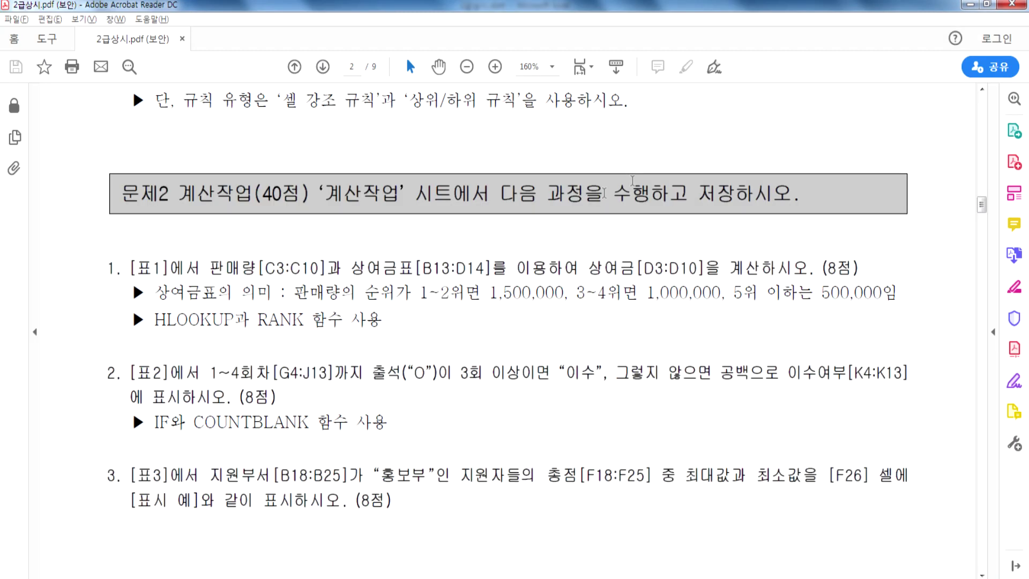
pyautogui.hotkey('alt', 'Tab')
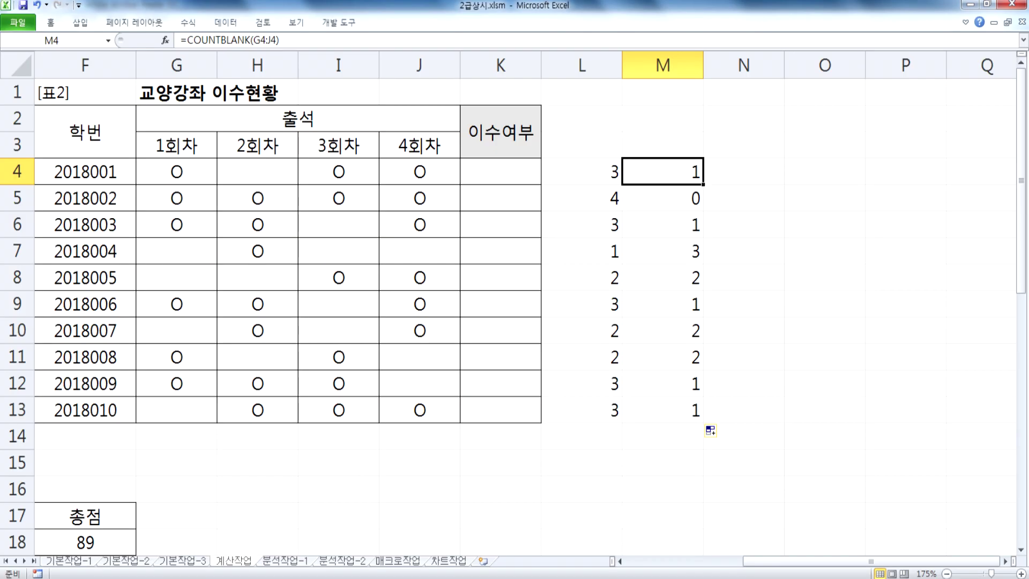
# Switch to Notepad and write the note 출석이 3회 이상이면 "이수"로 처리 below the HLOOKUP formulas
pyautogui.hotkey('alt', 'Tab')
pyautogui.press('BackSpace')
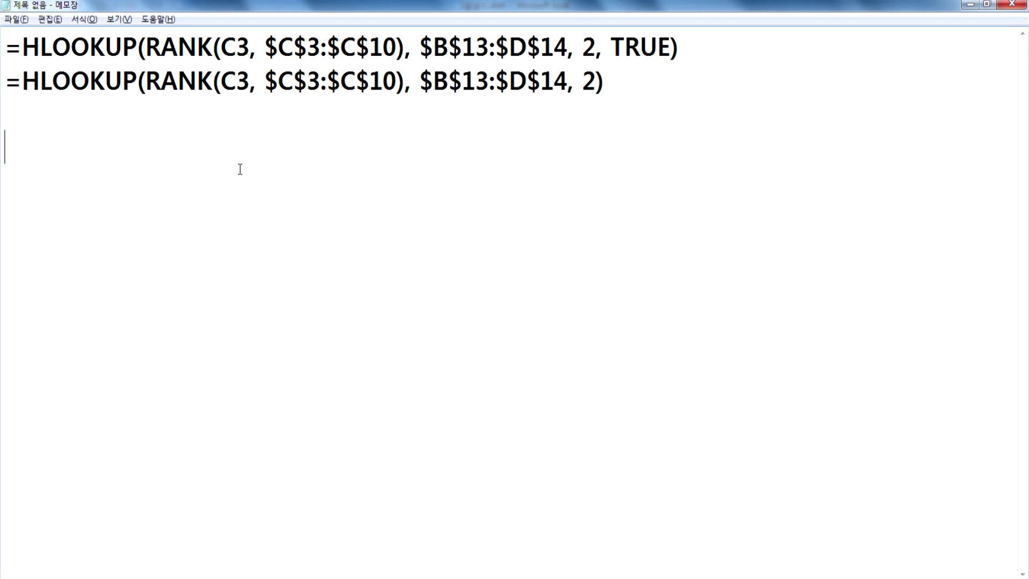
pyautogui.write('출석이 3회 ㅇ')
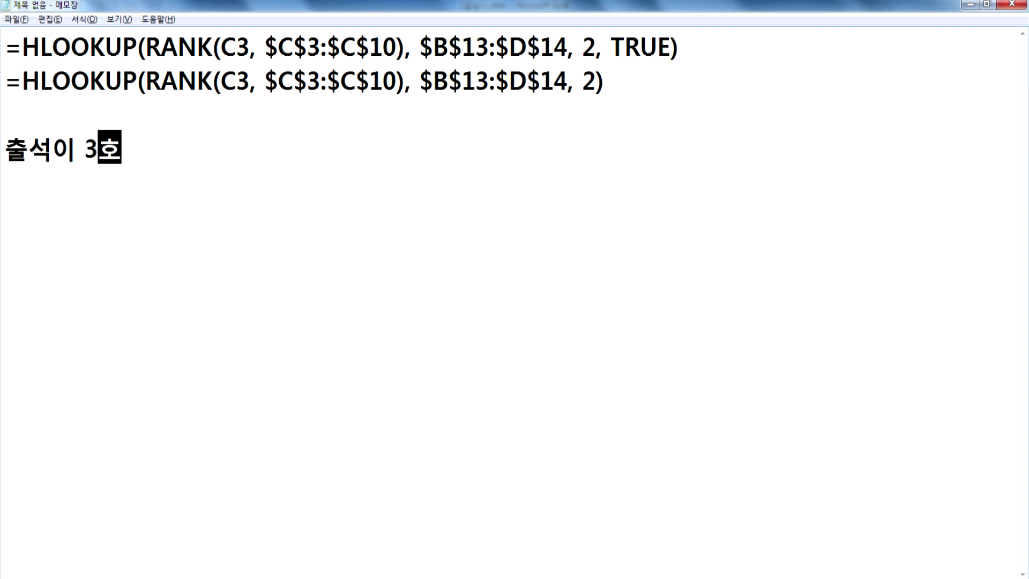
pyautogui.write('이상이면 잇후')
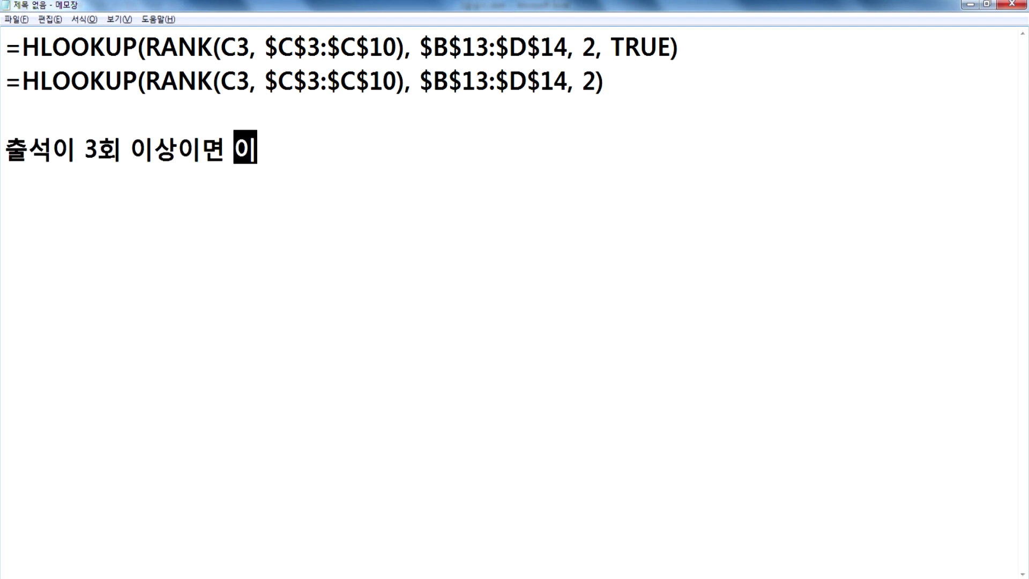
pyautogui.press('BackSpace')
pyautogui.press('BackSpace')
pyautogui.press('BackSpace')
pyautogui.write('"')
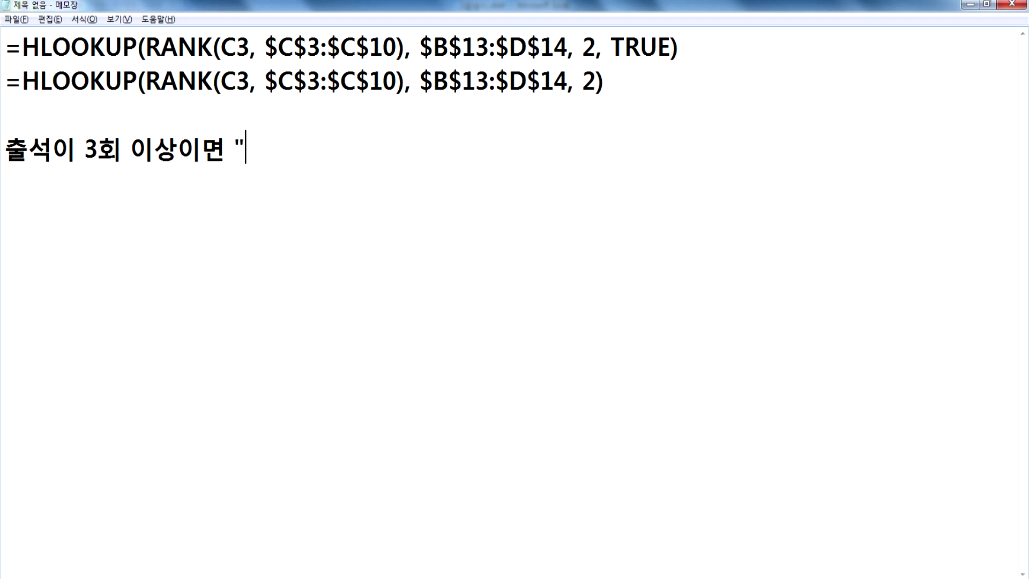
pyautogui.write('ㅇ;ㅣ수')
pyautogui.press('BackSpace')
pyautogui.press('BackSpace')
pyautogui.press('BackSpace')
pyautogui.press('BackSpace')
pyautogui.press('BackSpace')
pyautogui.write('이수"')
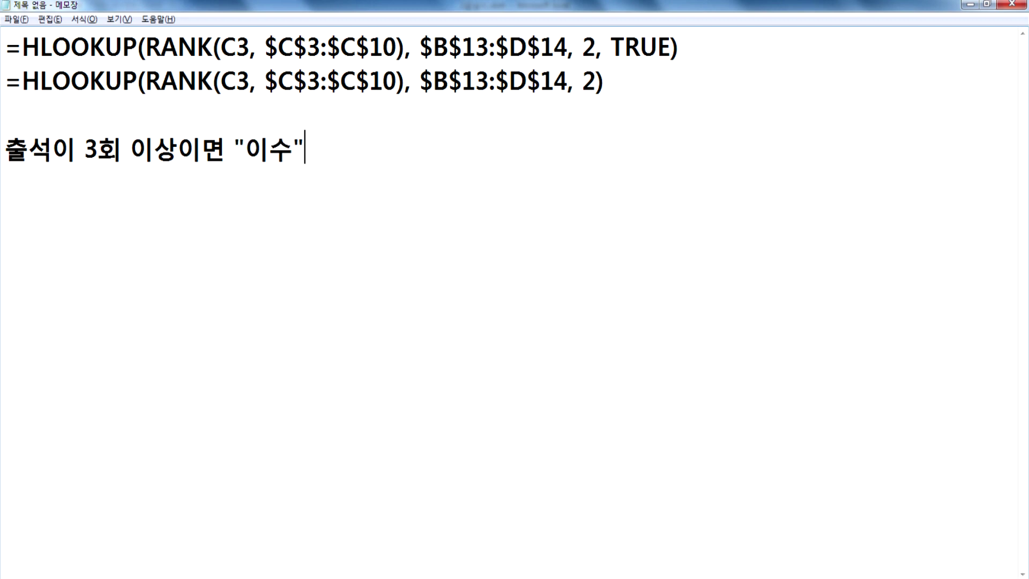
pyautogui.write('로 처리')
pyautogui.press('Return')
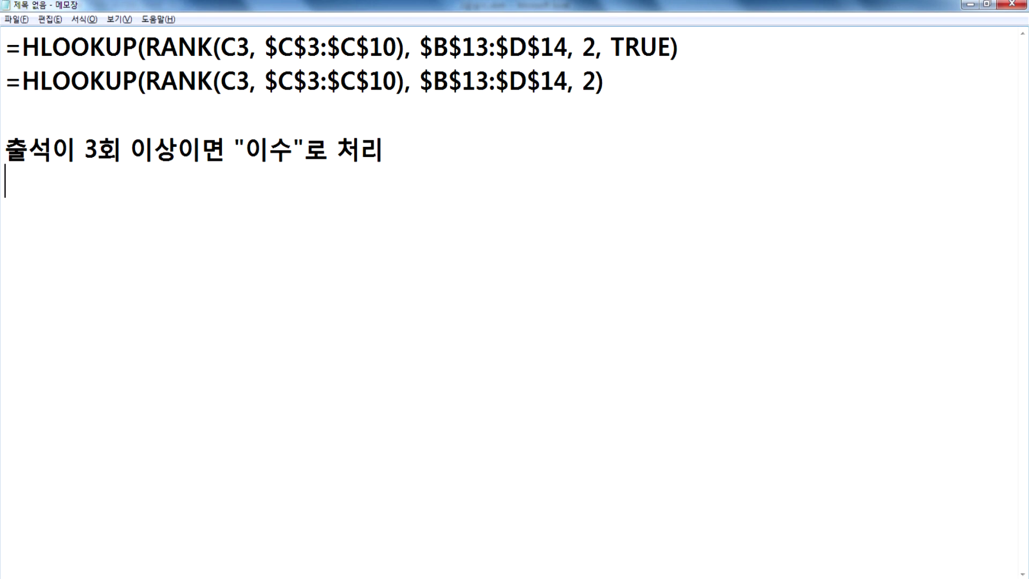
# Start a second note line reading 함수가 COUNTA 가 아니라 COUNTBLANK
pyautogui.write('함수가 CO')
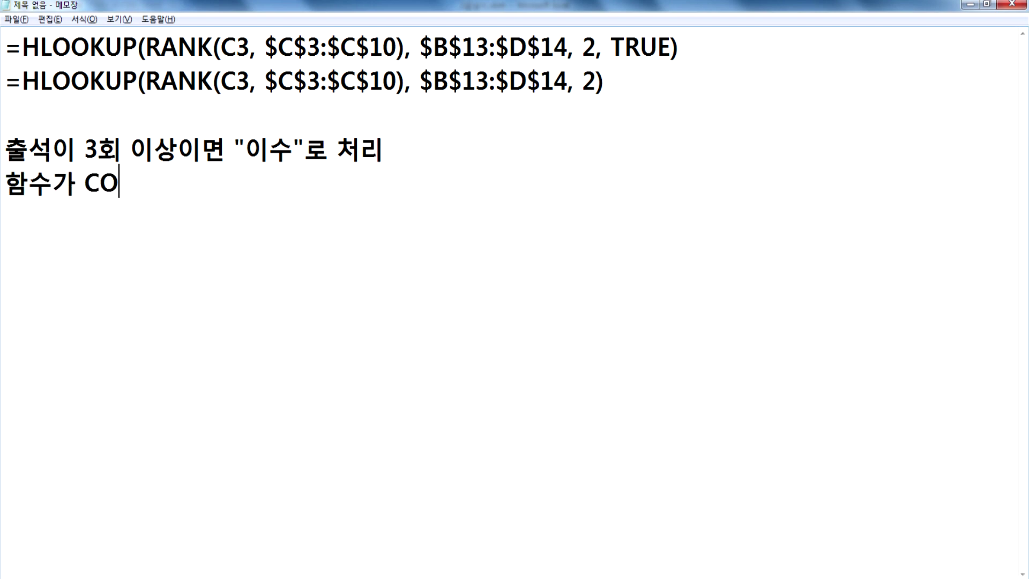
pyautogui.write('UNTA 가')
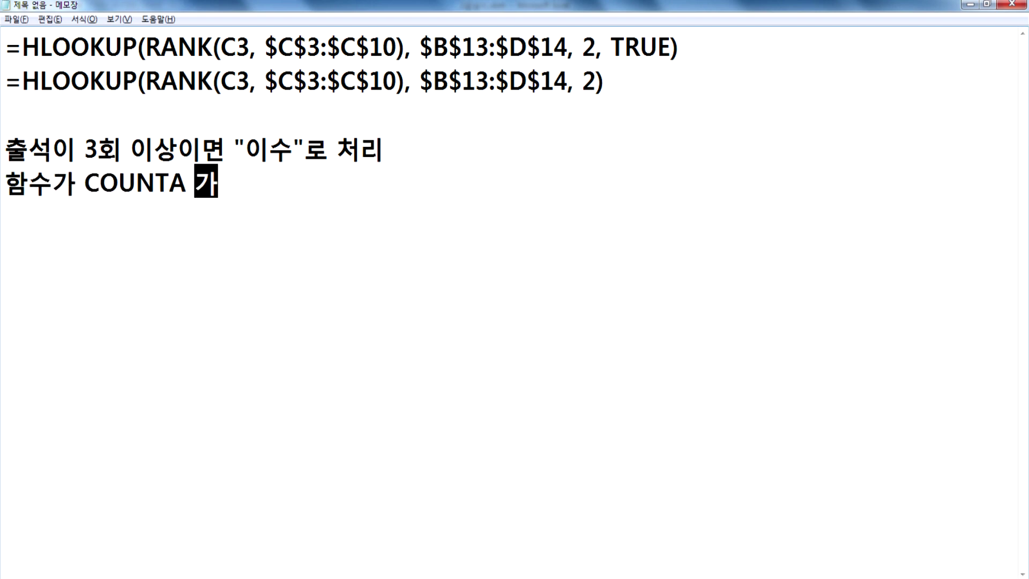
pyautogui.write(' 아니라 COU')
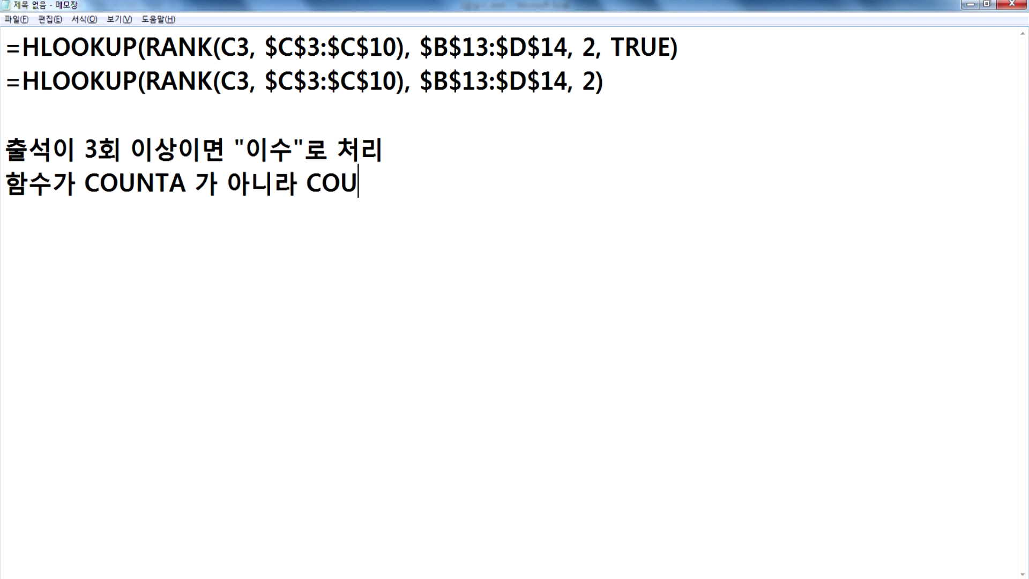
pyautogui.write('NTBALCNK')
pyautogui.press('Left')
pyautogui.press('Left')
pyautogui.press('Left')
pyautogui.press('Left')
pyautogui.press('Left')
pyautogui.press('Delete')
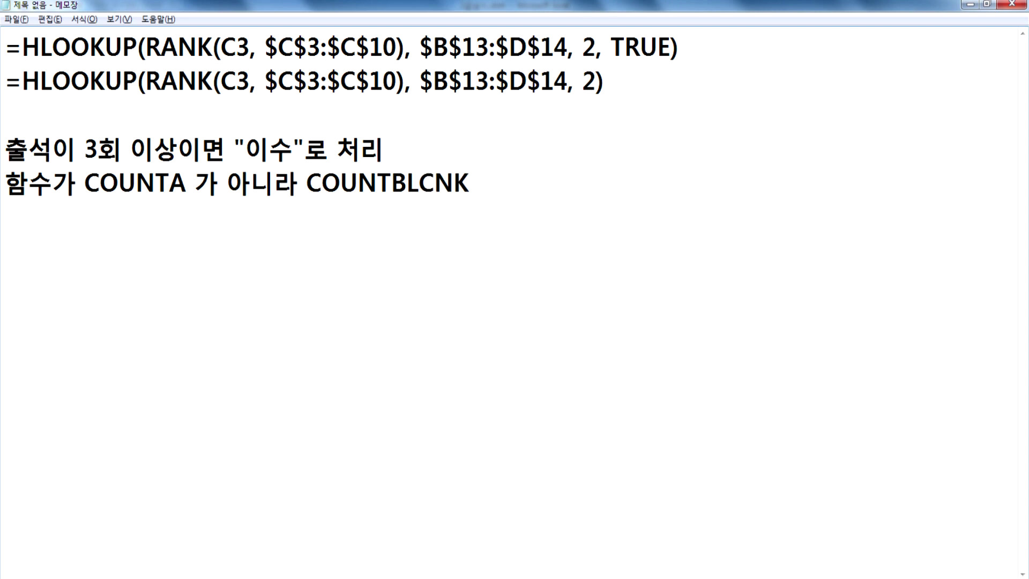
pyautogui.press('Right')
pyautogui.press('Delete')
pyautogui.write('A')
pyautogui.press('End')
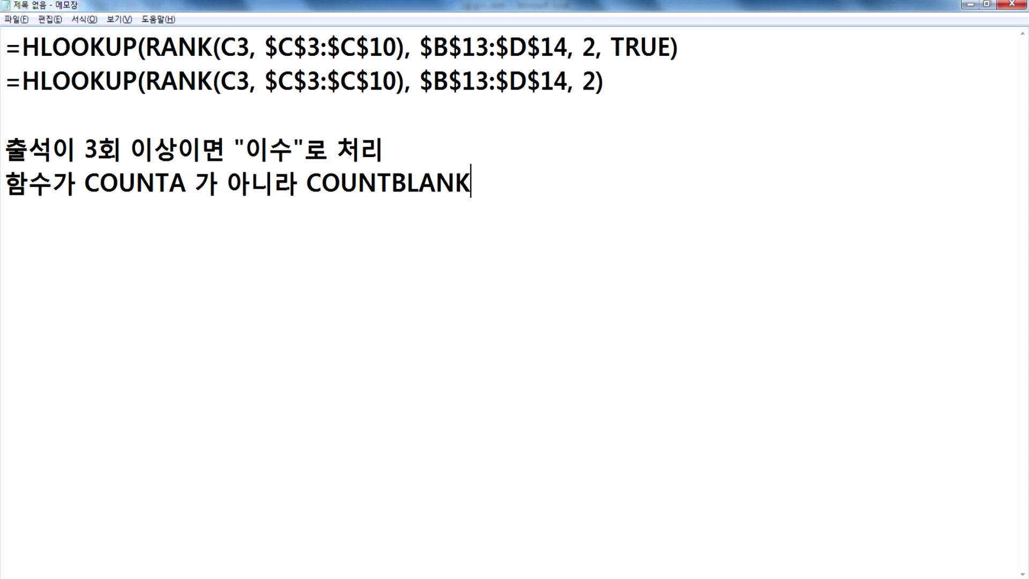
# Finish the COUNTBLANK note line with 로 처리하면
pyautogui.write('이기')
pyautogui.press('Return')
pyautogui.write('때ㅑ')
pyautogui.press('BackSpace')
pyautogui.press('BackSpace')
pyautogui.press('BackSpace')
pyautogui.press('BackSpace')
pyautogui.press('BackSpace')
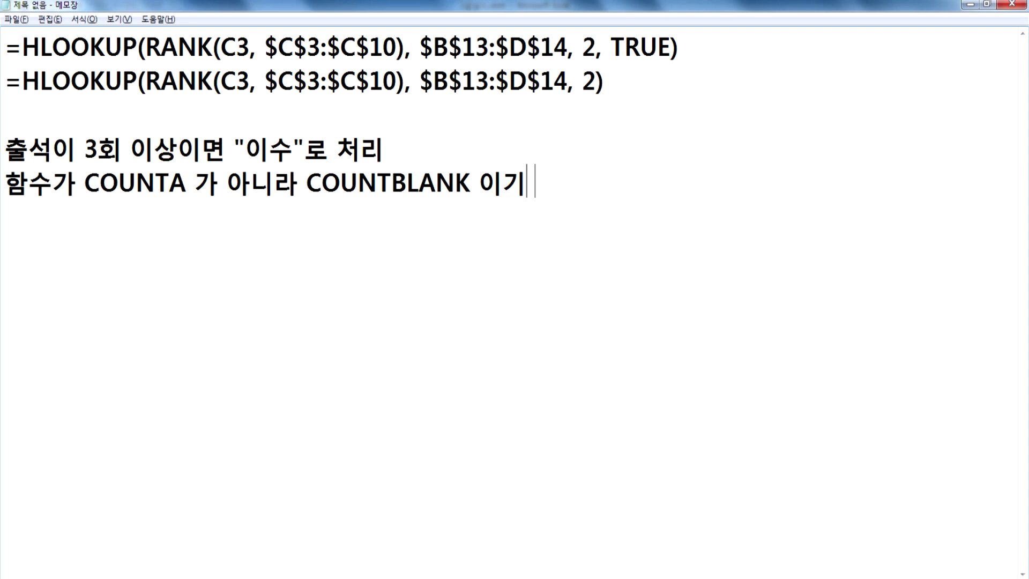
pyautogui.write('로')
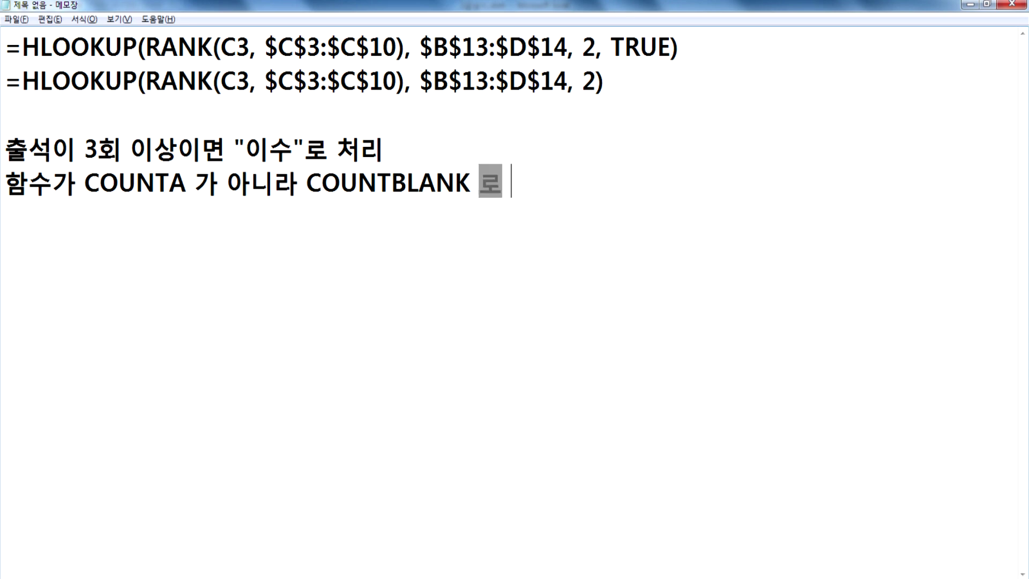
pyautogui.write(' 처링하면')
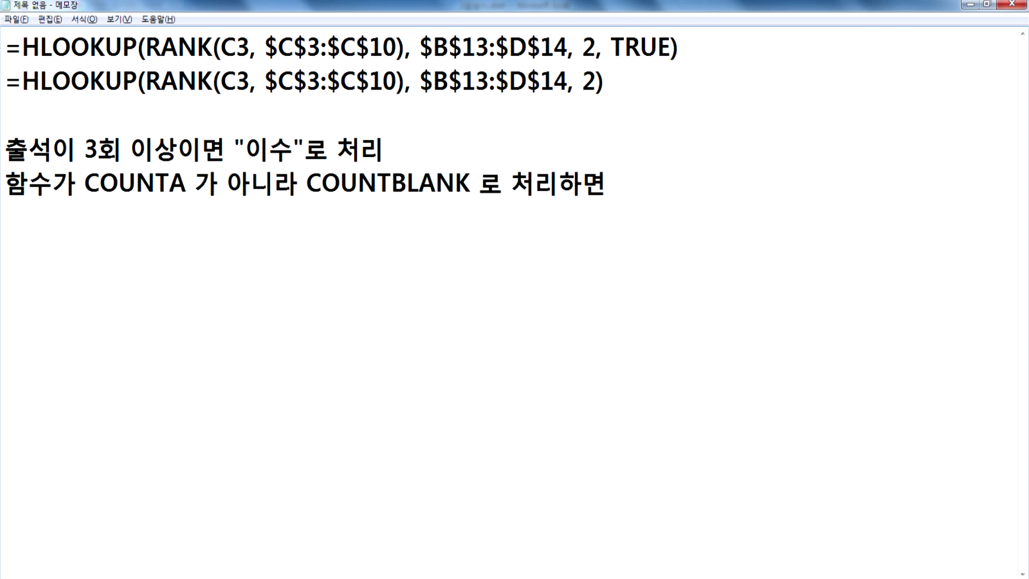
# Write the formula =IF(COUNTA() >=3, "이수", "") on a new line under the note
pyautogui.write('COUNT')
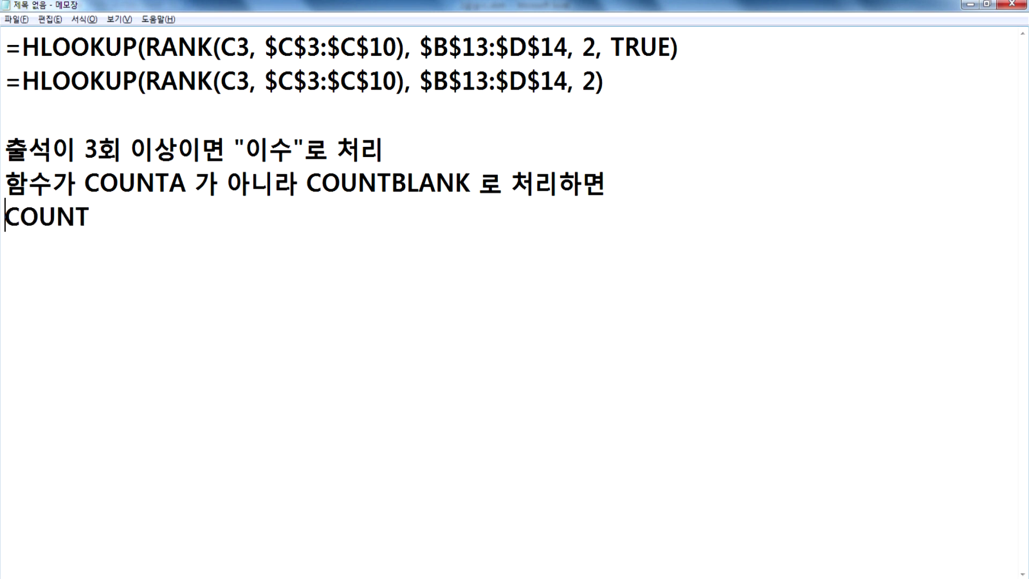
pyautogui.write('IF')
pyautogui.press('Home')
pyautogui.write('=')
pyautogui.press('End')
pyautogui.press('Left')
pyautogui.press('Left')
pyautogui.press('Left')
pyautogui.press('Left')
pyautogui.press('Left')
pyautogui.write('(')
pyautogui.press('End')
pyautogui.write('A() >=3,.')
pyautogui.press('BackSpace')
pyautogui.write('"이수", "")')
pyautogui.press('Return')
# Begin the formula =IF(COUNTBLANK( ) on the following line and put a space inside the empty parentheses of both IF formulas
pyautogui.write('=IF(')
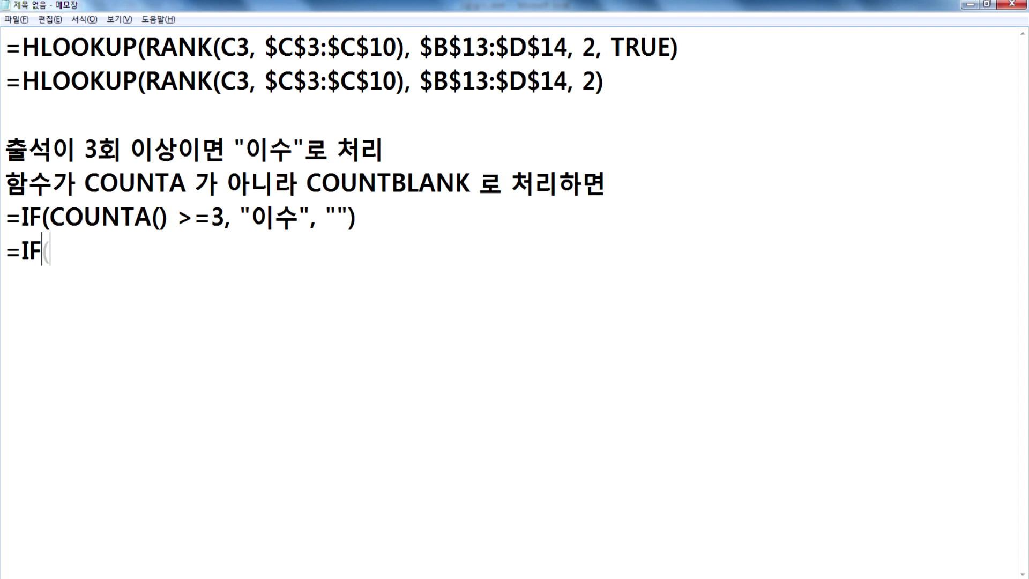
pyautogui.write('COUNTBLANK (')
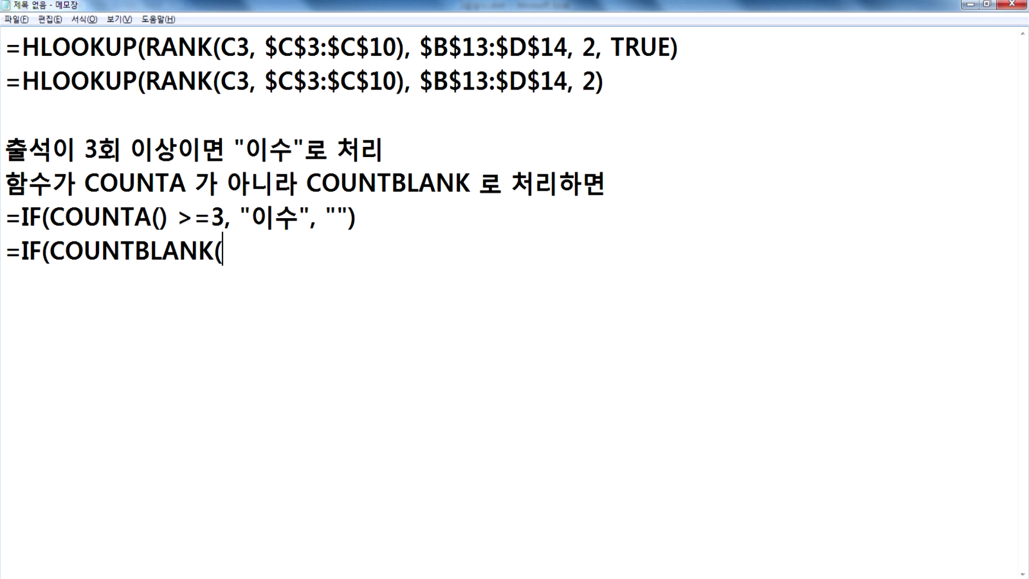
pyautogui.write(')')
pyautogui.press('Left')
pyautogui.press('Left')
pyautogui.press('Up')
pyautogui.press('Down')
pyautogui.press('BackSpace')
pyautogui.press('Right')
pyautogui.press('Up')
pyautogui.press('Left')
pyautogui.press('Left')
pyautogui.press('Left')
pyautogui.press('Left')
pyautogui.press('Left')
pyautogui.press('Left')
pyautogui.press('Left')
pyautogui.press('Left')
pyautogui.press('Left')
pyautogui.press('Left')
pyautogui.press('Right')
pyautogui.press('Right')
pyautogui.press('Right')
pyautogui.press('Right')
pyautogui.press('Right')
pyautogui.press('Down')
# Add the condition >2 to the COUNTBLANK formula and remove the space before the comparison sign in both IF formulas
pyautogui.press('End')
pyautogui.write(',')
pyautogui.press('BackSpace')
pyautogui.press('BackSpace')
pyautogui.write('>')
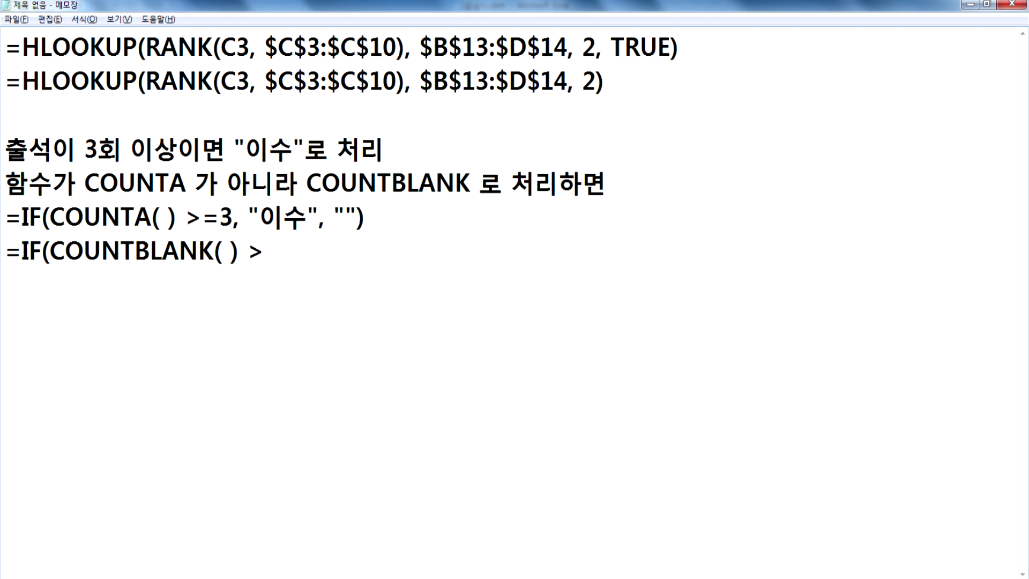
pyautogui.write('2')
pyautogui.press('Left')
pyautogui.press('Left')
pyautogui.press('Left')
pyautogui.press('Delete')
pyautogui.press('Up')
pyautogui.press('Left')
pyautogui.press('Left')
pyautogui.press('Left')
pyautogui.press('Left')
pyautogui.press('Left')
pyautogui.press('Delete')
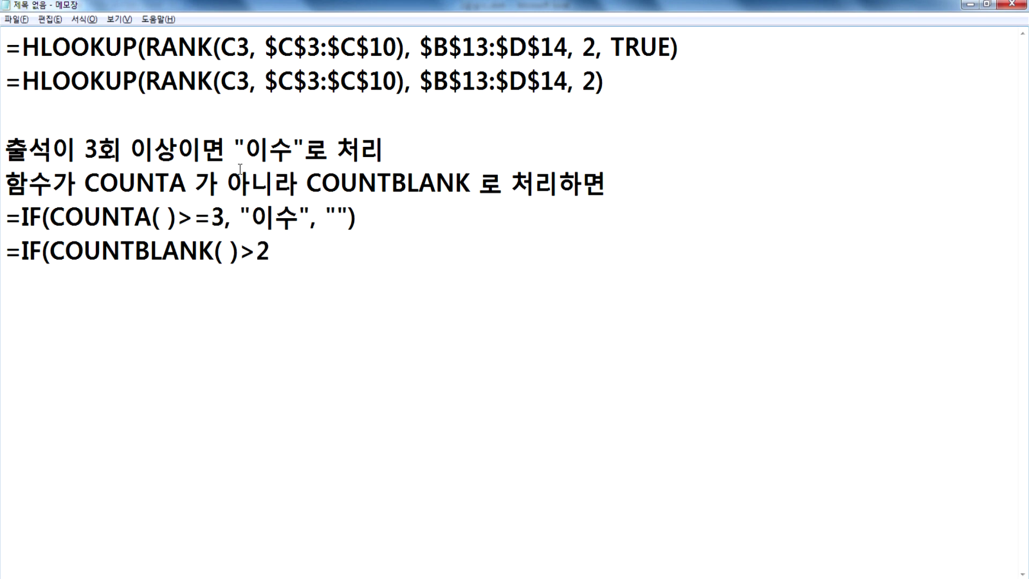
# Complete the COUNTBLANK formula with "" as the true result and "이수" as the false result
pyautogui.press('End')
pyautogui.write(', ""')
pyautogui.write(', "이수"')
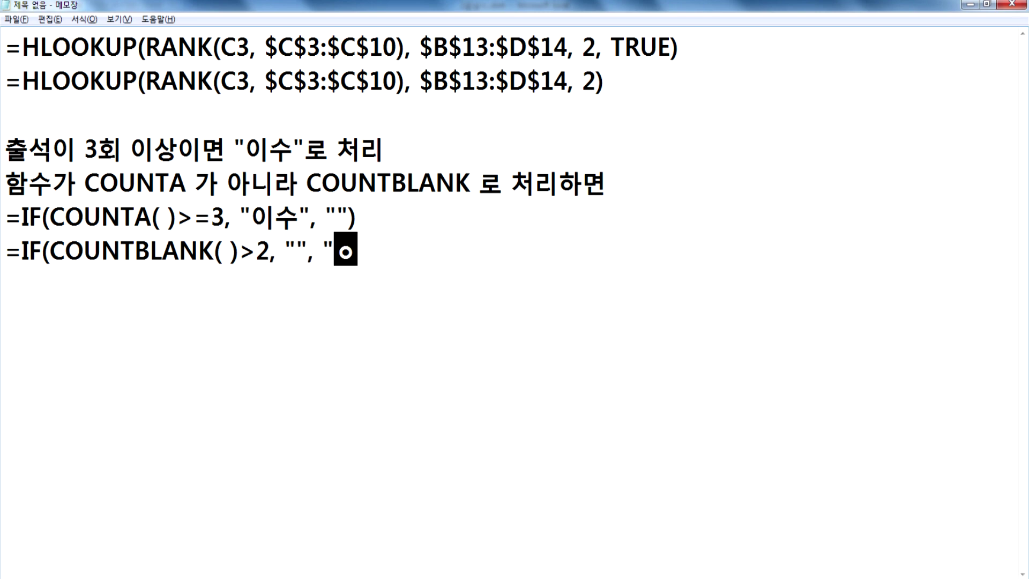
pyautogui.write(')')
pyautogui.press('Return')
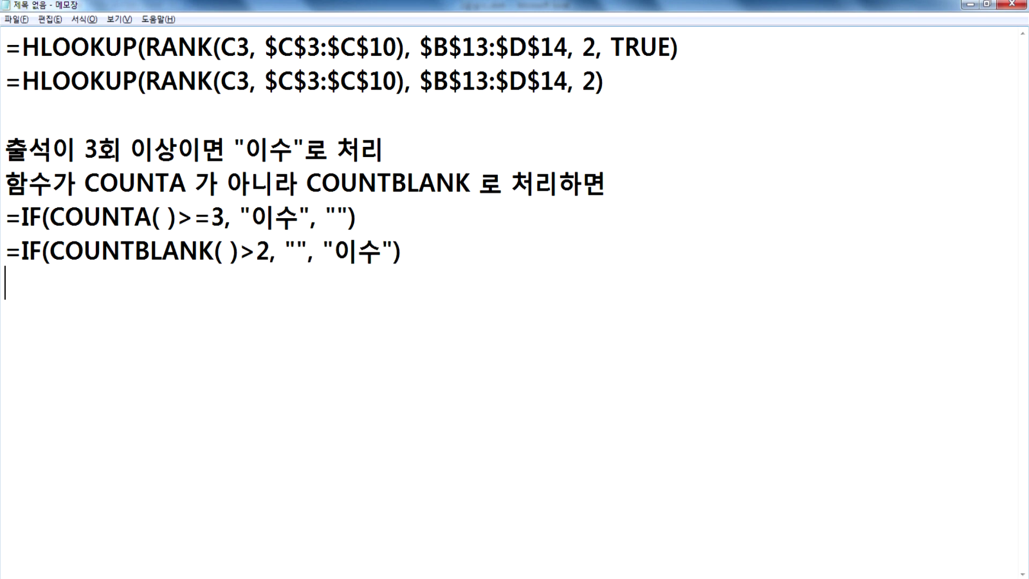
# Duplicate the COUNTBLANK formula on the line below and set the copy's condition to <=1
pyautogui.press('Up')
pyautogui.hotkey('shift', 'End')
pyautogui.hotkey('ctrl', 'c')
pyautogui.press('Down')
pyautogui.hotkey('ctrl', 'v')
pyautogui.press('Left')
pyautogui.press('Left')
pyautogui.press('Left')
pyautogui.press('Left')
pyautogui.press('Left')
pyautogui.press('Left')
pyautogui.press('Left')
pyautogui.press('Left')
pyautogui.press('Left')
pyautogui.press('Left')
pyautogui.press('Left')
pyautogui.press('Left')
pyautogui.press('Left')
pyautogui.write('<=1')
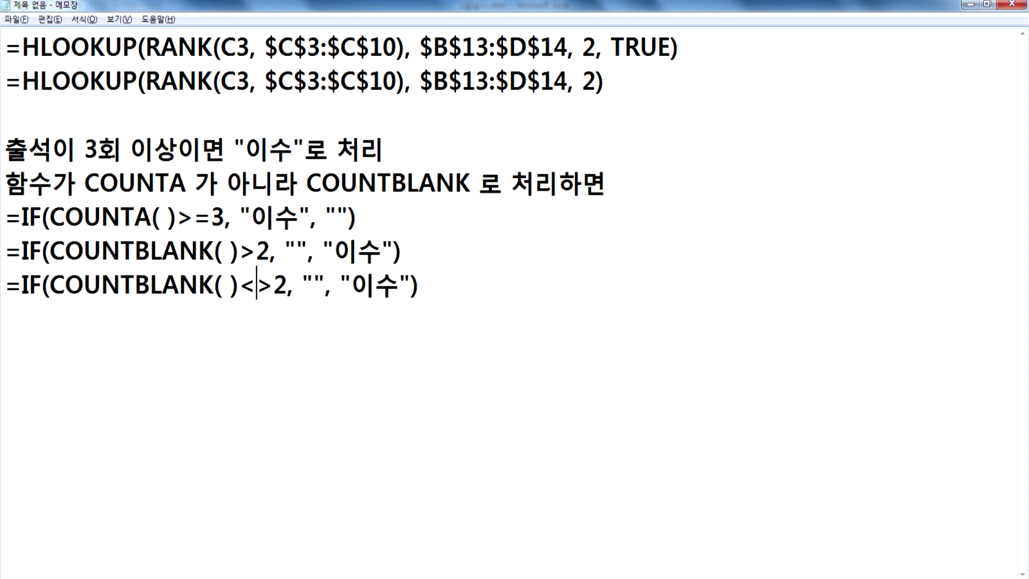
pyautogui.press('Delete')
pyautogui.press('Delete')
# Swap the results in the <=1 formula so it returns "이수" when true and "" when false
pyautogui.press('Right')
pyautogui.press('Right')
pyautogui.press('Delete')
pyautogui.press('Delete')
pyautogui.press('Delete')
pyautogui.press('Delete')
pyautogui.press('Right')
pyautogui.press('Right')
pyautogui.press('Right')
pyautogui.press('Right')
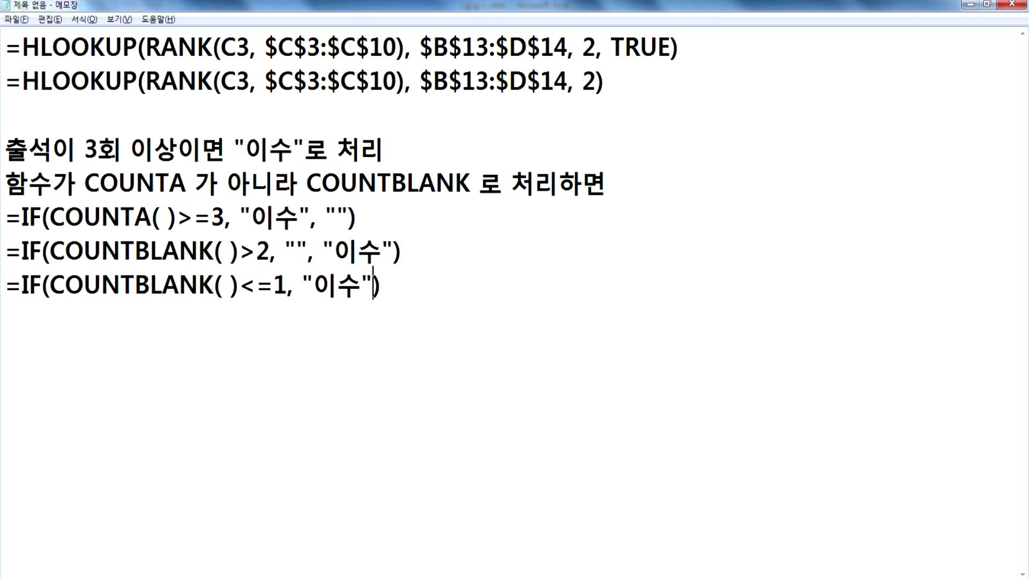
pyautogui.write(', ""')
# Compare the conditions of the two COUNTBLANK formulas, >2 and <=1
pyautogui.moveTo(27, 255); pyautogui.dragTo(298, 254)
pyautogui.moveTo(120, 284); pyautogui.dragTo(294, 288)
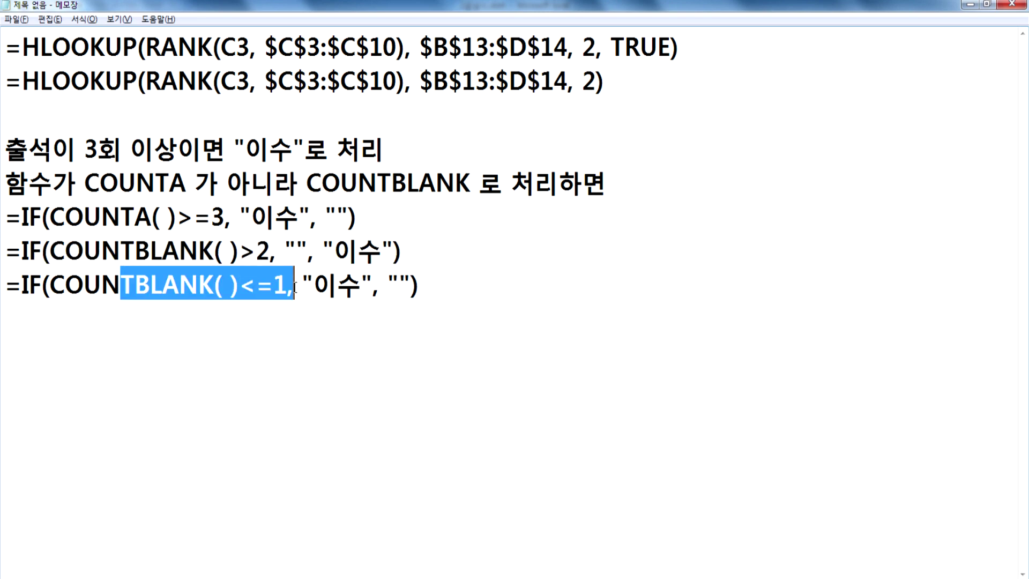
pyautogui.click(294, 325)
# Return to Excel and select the first 이수여부 cell, K4
pyautogui.hotkey('alt', 'Tab')
pyautogui.click(500, 173)
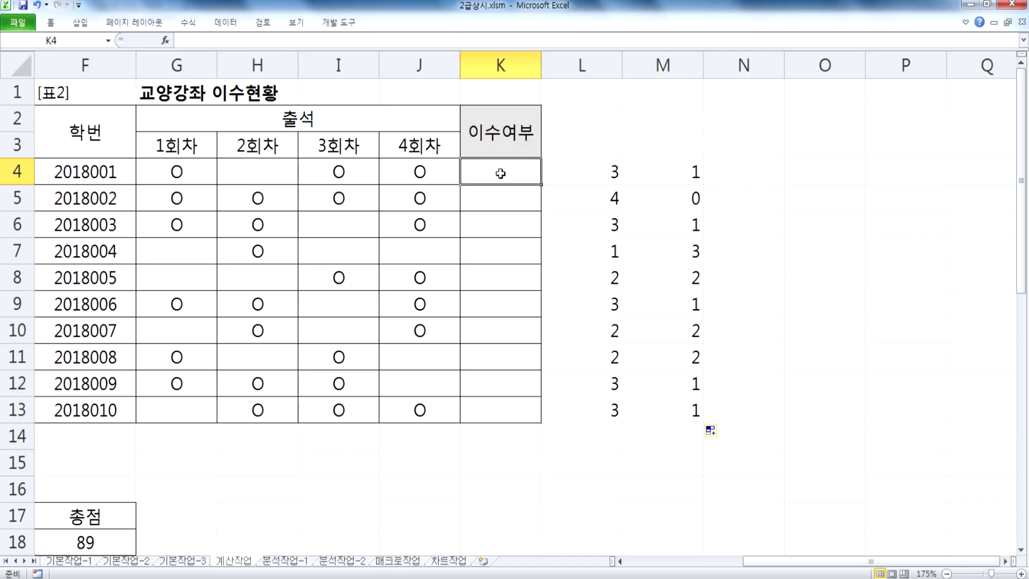
pyautogui.write('=COUN')
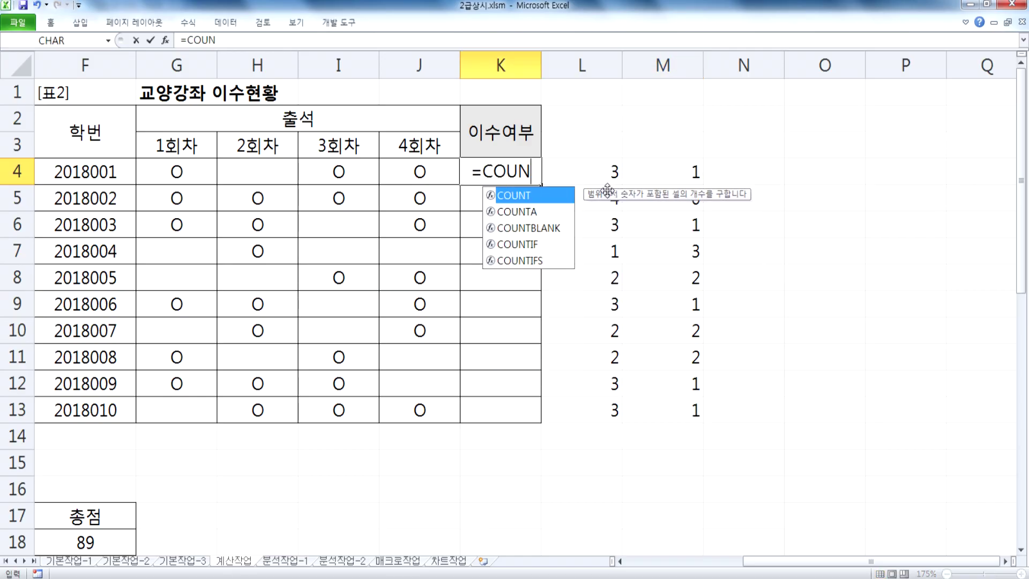
pyautogui.press('Escape')
pyautogui.press('Escape')
# Enter the formula =IF(COUNTBLANK(G4:J4)<=1,"이수","") in K4
pyautogui.write('=I')
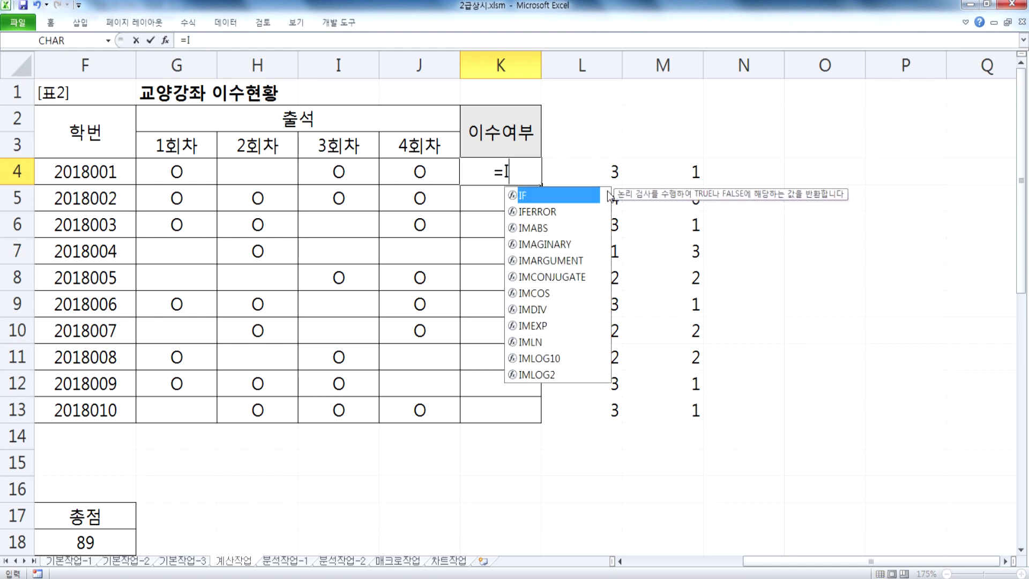
pyautogui.write('F(')
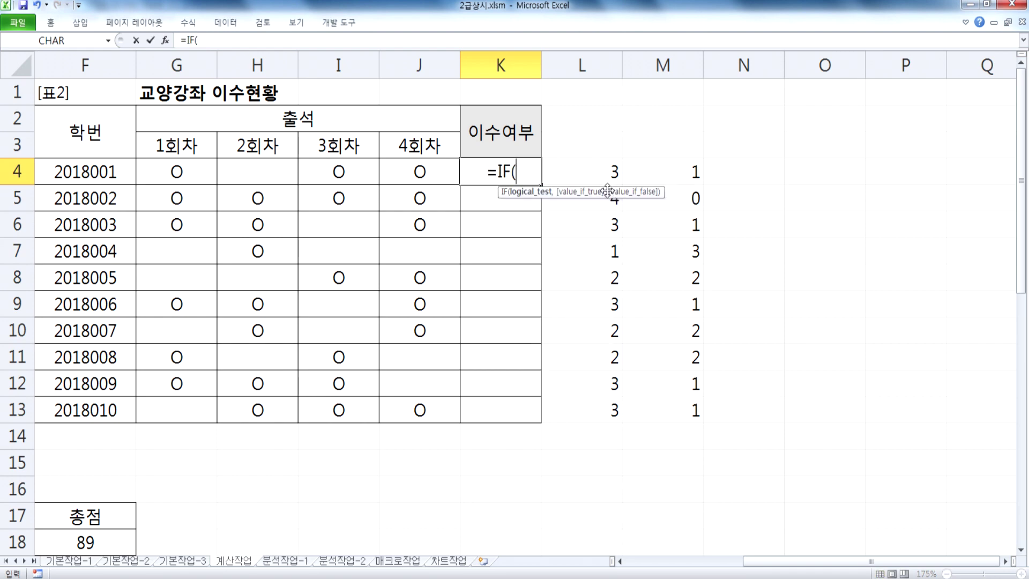
pyautogui.write('COU')
pyautogui.press('Down')
pyautogui.press('Down')
pyautogui.press('Tab')
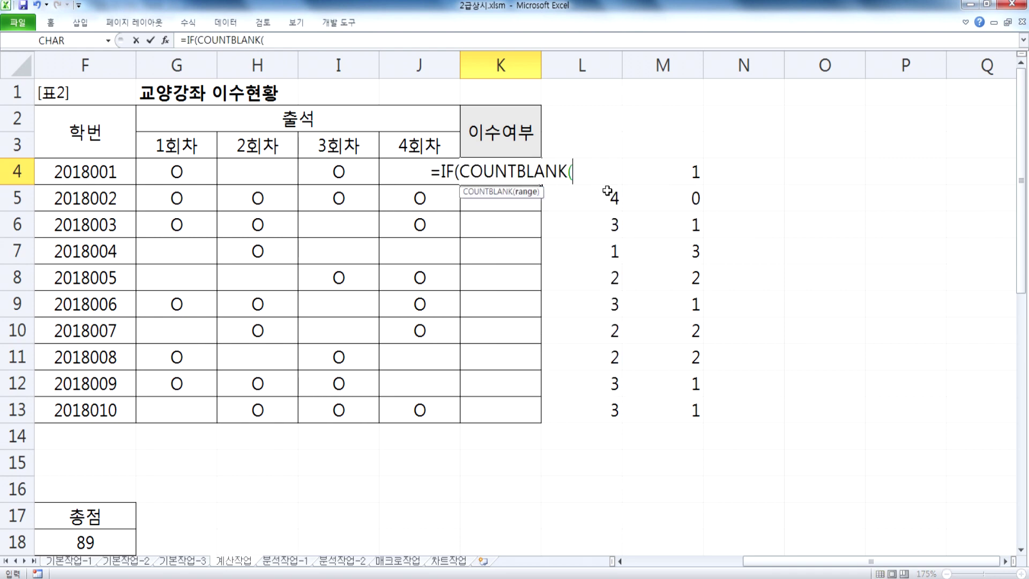
pyautogui.moveTo(190, 170); pyautogui.dragTo(399, 167)
pyautogui.write(')')
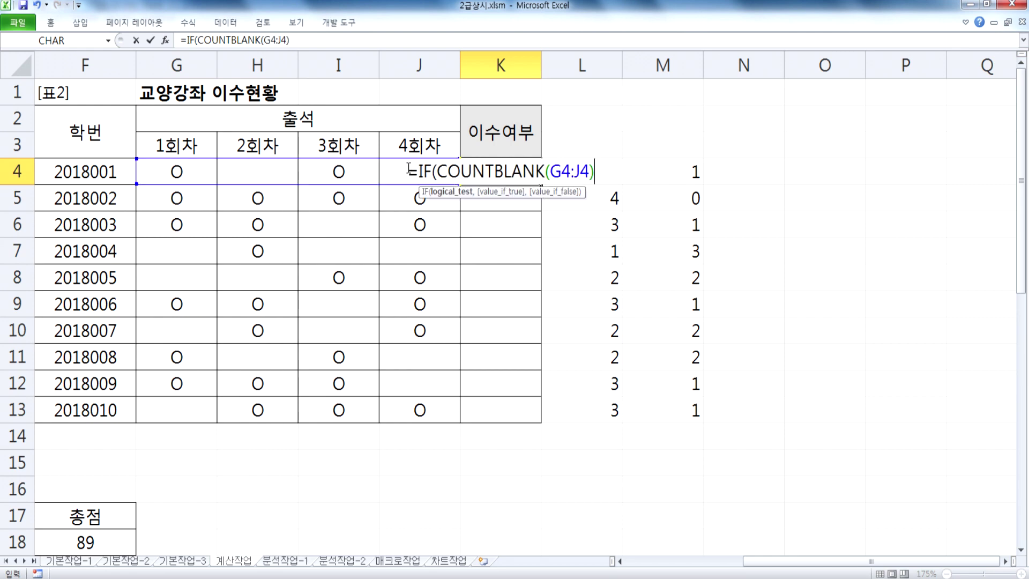
pyautogui.write('<=1,')
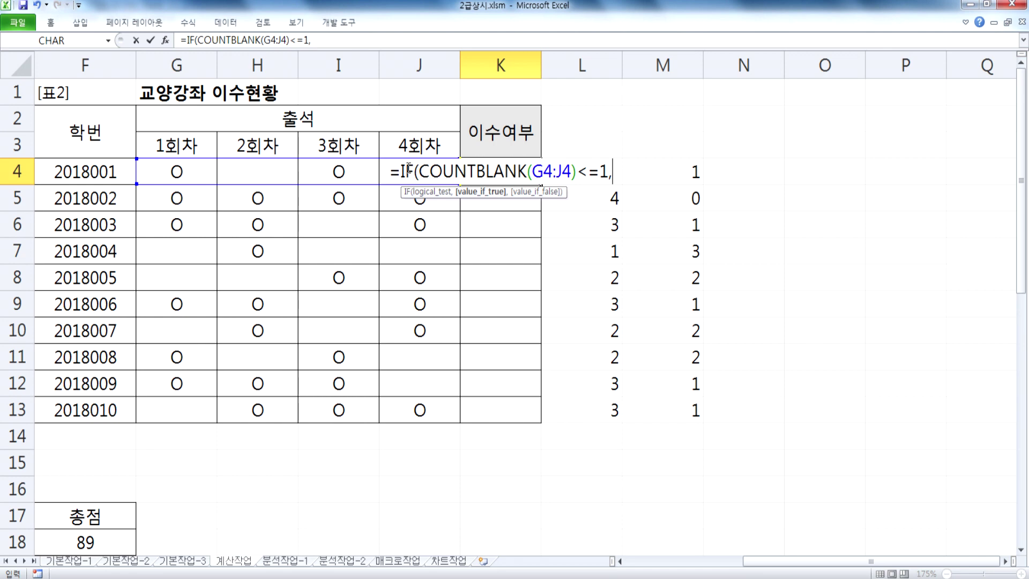
pyautogui.write('"이수",')
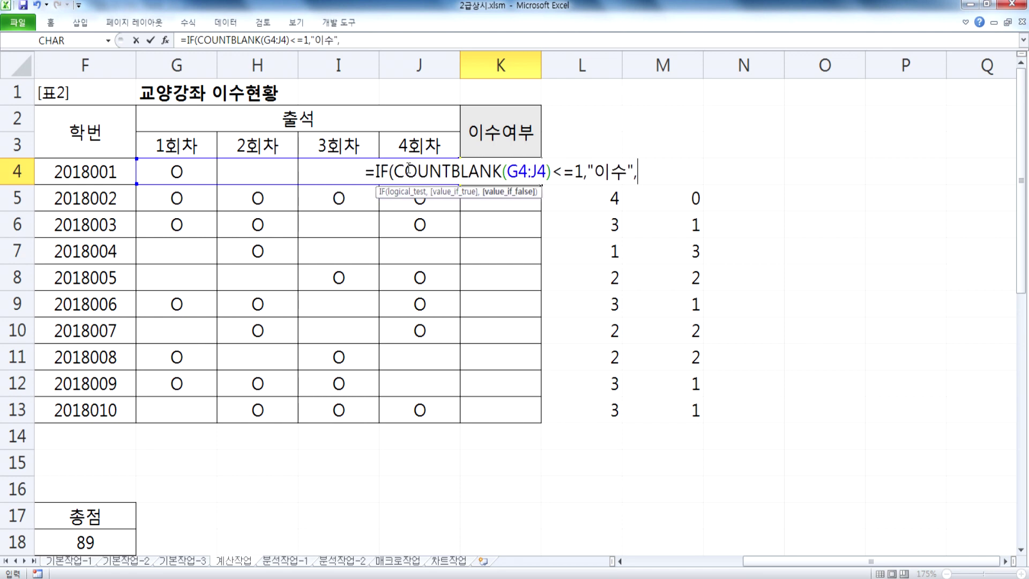
pyautogui.write('"")')
pyautogui.press('Return')
pyautogui.press('Up')
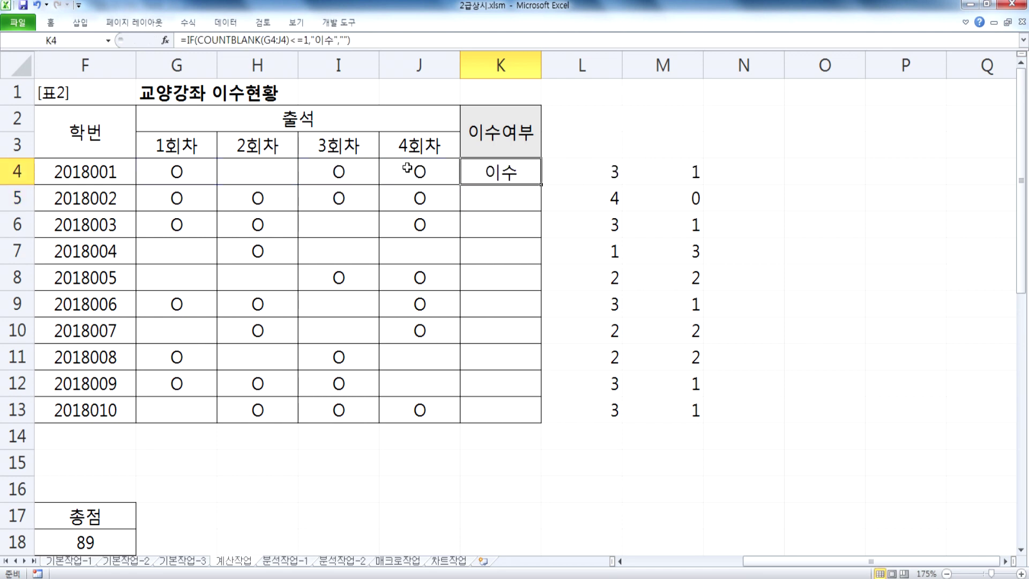
# Fill the K4 formula down to K13 and clear the helper counts in L4:M13
pyautogui.doubleClick(542, 184)
pyautogui.hotkey('ctrl', 'z')
pyautogui.moveTo(543, 184); pyautogui.dragTo(543, 423)
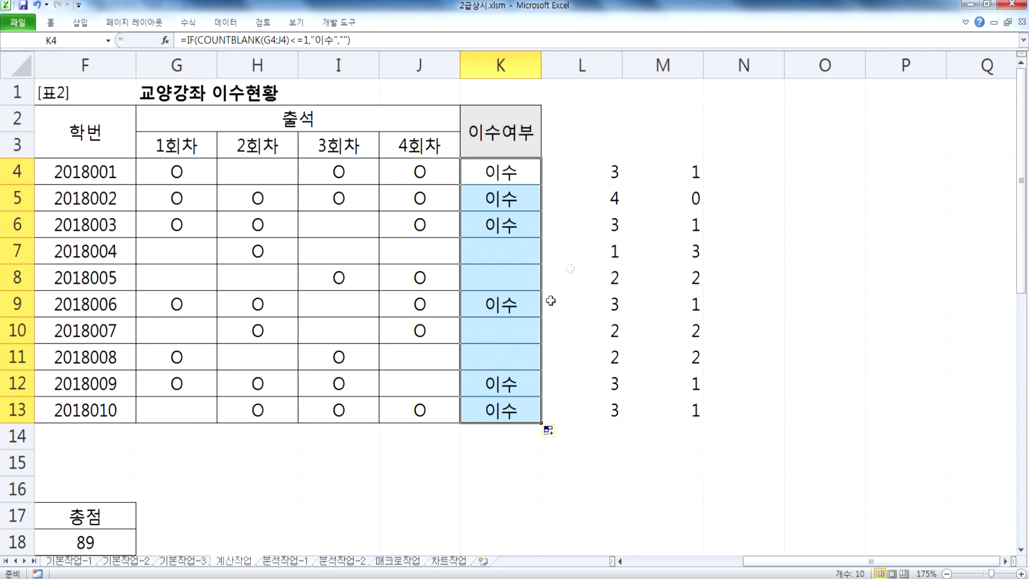
pyautogui.moveTo(595, 172); pyautogui.dragTo(617, 347)
pyautogui.press('Delete')
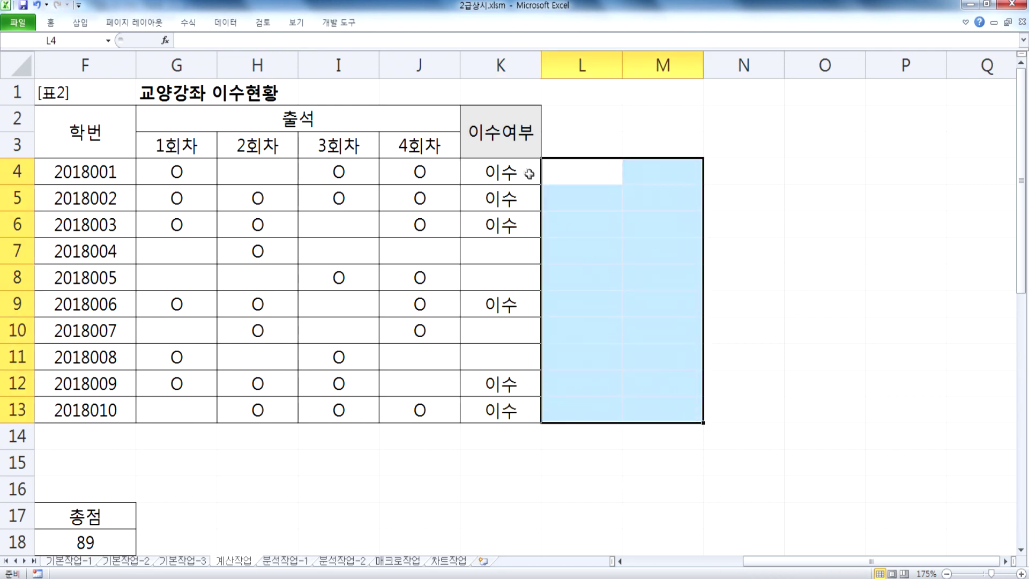
# Copy the formula text of K4 into L4 with its G4:J4 reference unchanged
pyautogui.click(526, 170)
pyautogui.moveTo(351, 40); pyautogui.dragTo(93, 36)
pyautogui.hotkey('ctrl', 'c')
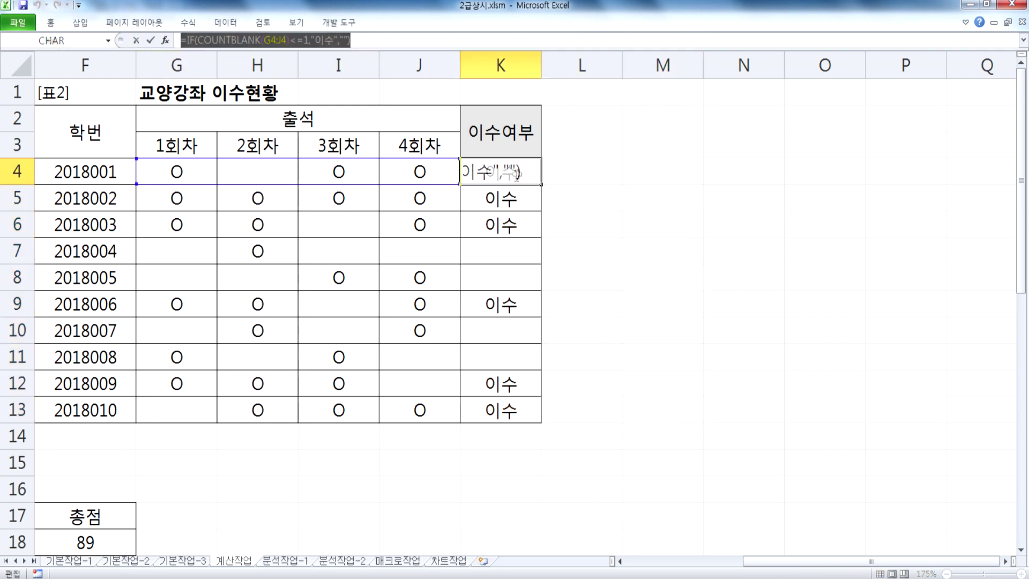
pyautogui.press('Escape')
pyautogui.click(592, 171)
pyautogui.hotkey('ctrl', 'v')
# Change the COUNTBLANK condition in the L4 formula to >2
pyautogui.click(730, 170)
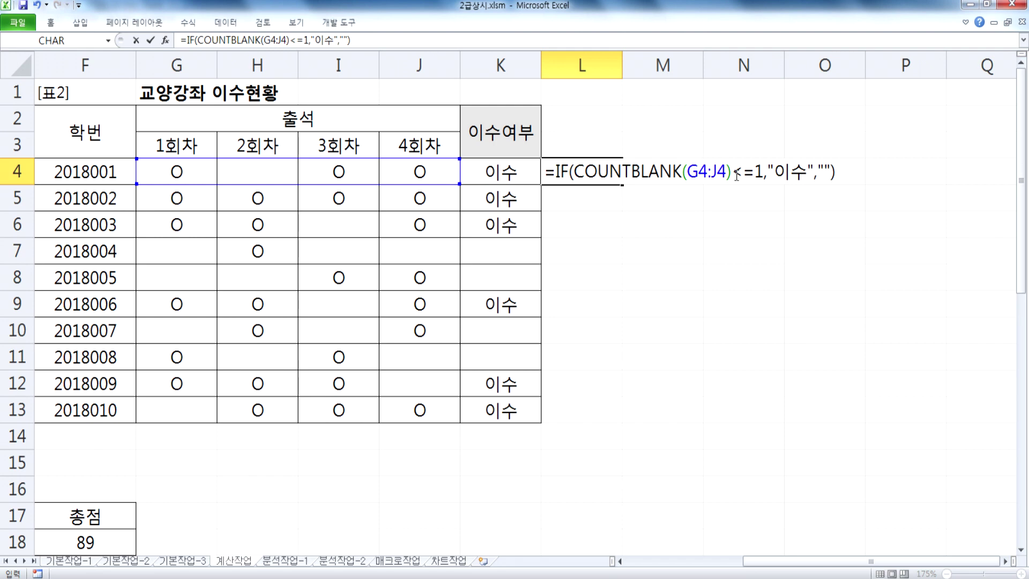
pyautogui.write('>')
pyautogui.press('Delete')
pyautogui.press('Delete')
pyautogui.press('Delete')
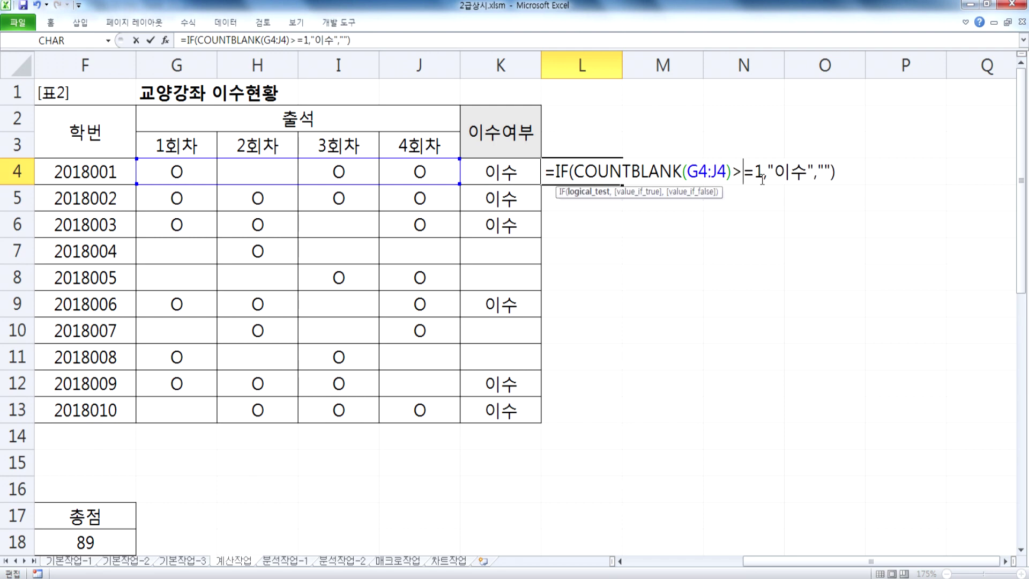
pyautogui.write('2')
# Swap the results in the L4 formula so it returns "" when true and "이수" when false
pyautogui.press('Right')
pyautogui.write('"".')
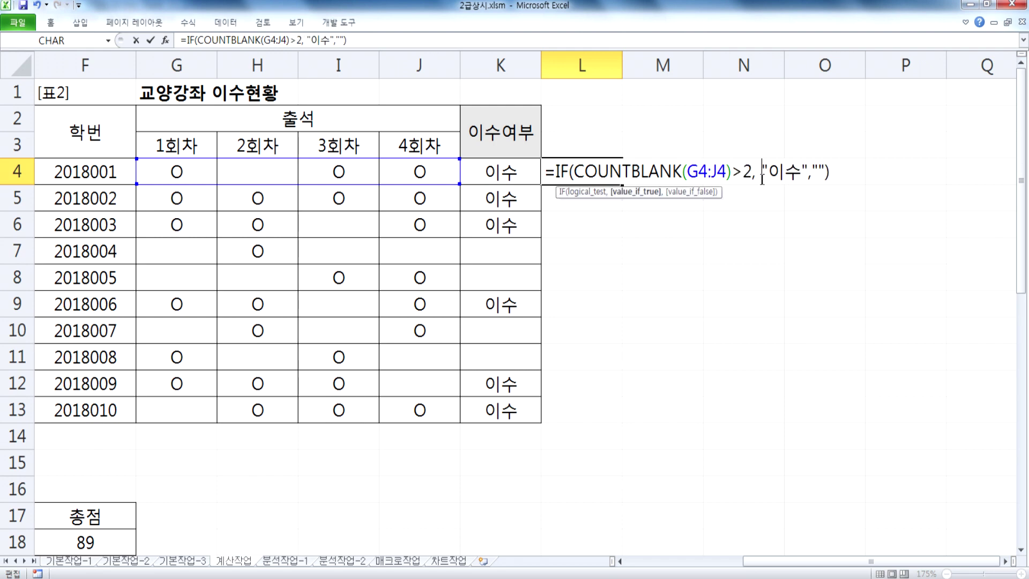
pyautogui.press('BackSpace')
pyautogui.press('BackSpace')
pyautogui.write(',')
pyautogui.press('Right')
pyautogui.press('Right')
pyautogui.press('Right')
pyautogui.press('Delete')
pyautogui.press('Delete')
pyautogui.press('Delete')
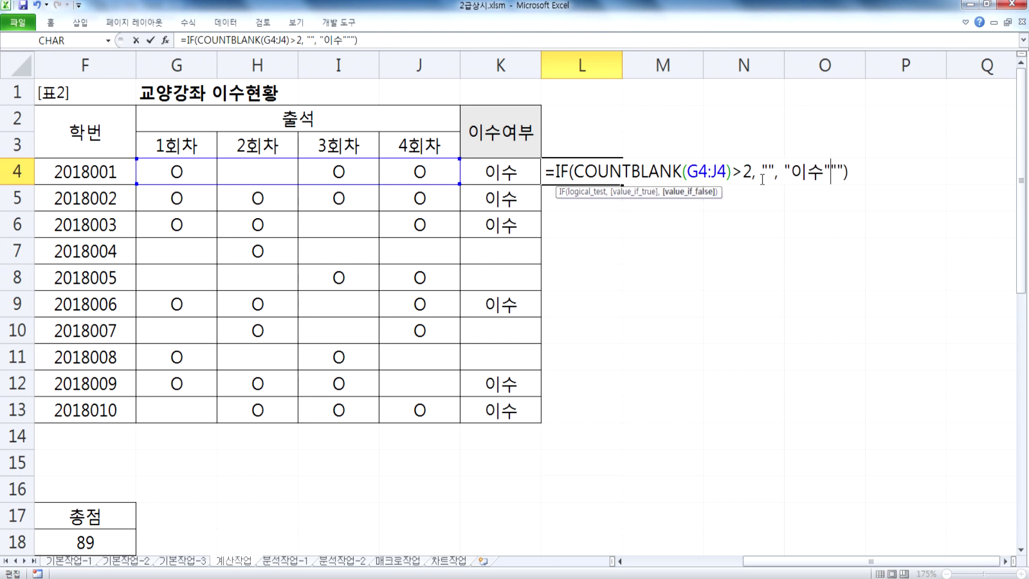
pyautogui.press('Return')
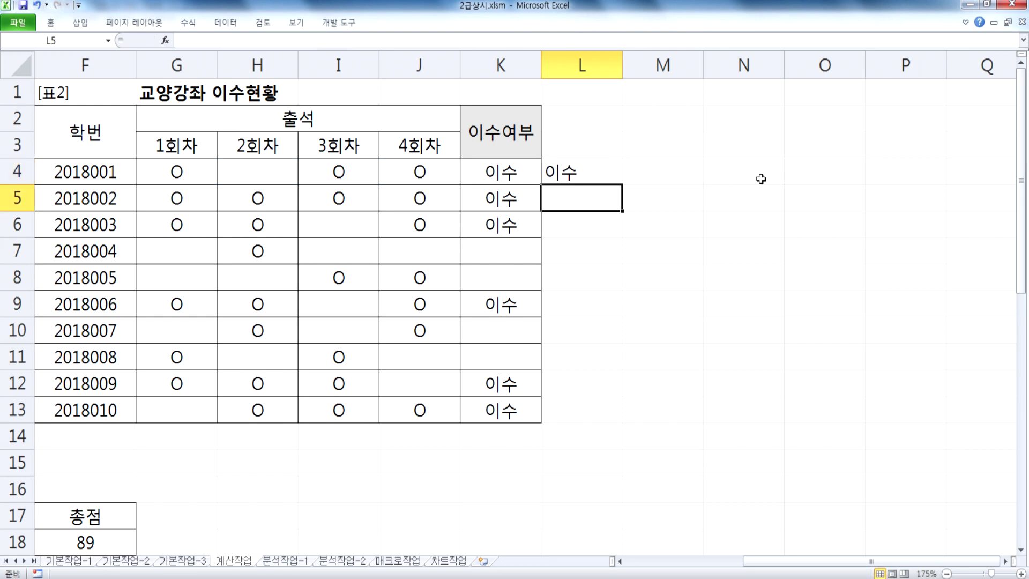
# Fill the L4 formula down to L13 and check its >2 condition against the attendance rows
pyautogui.click(594, 181)
pyautogui.moveTo(623, 185); pyautogui.dragTo(616, 418)
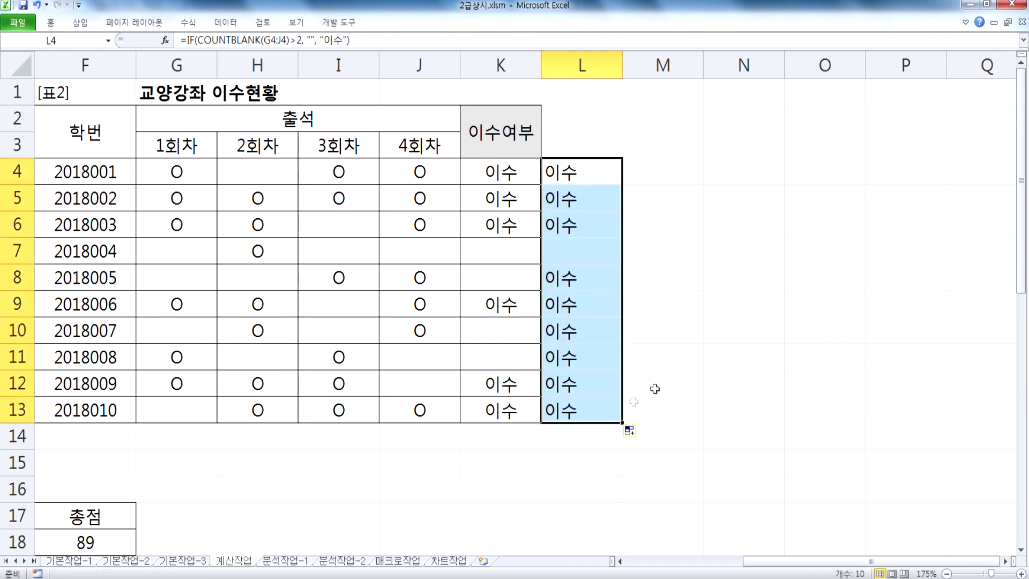
pyautogui.doubleClick(573, 173)
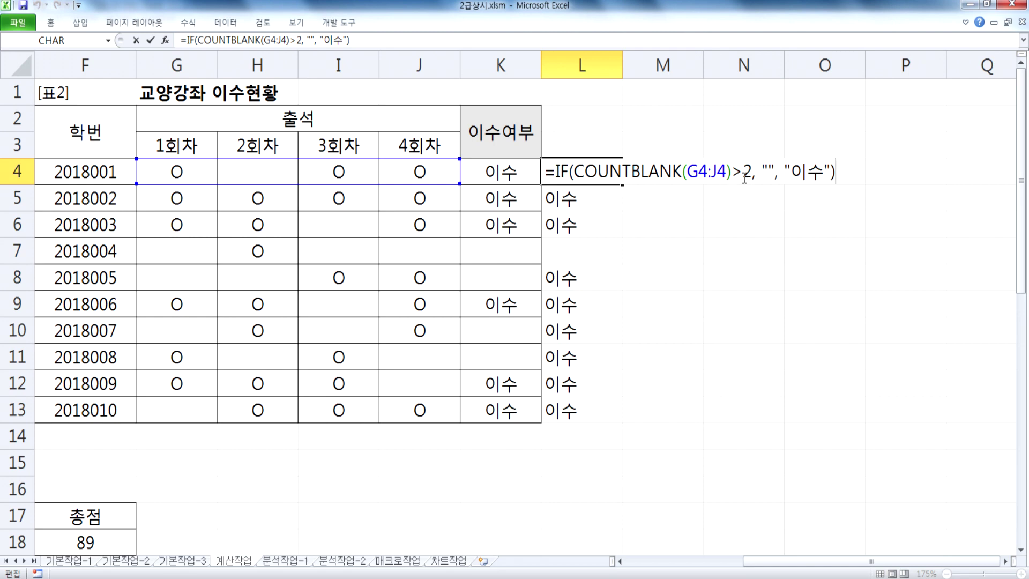
pyautogui.press('Escape')
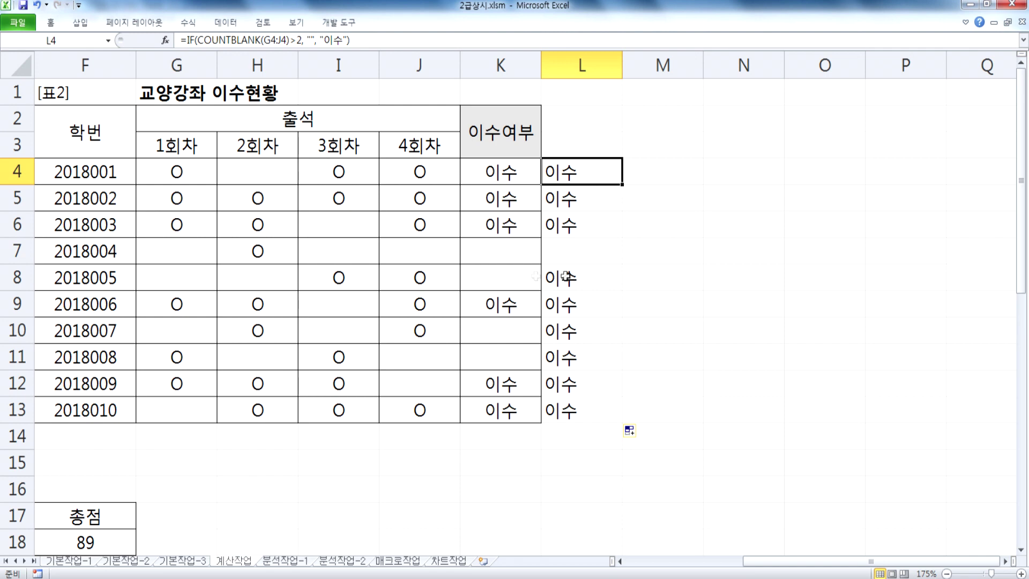
pyautogui.moveTo(172, 272); pyautogui.dragTo(234, 278)
# Set the COUNTBLANK condition in L4 to >1 and fill the formula down to L13
pyautogui.doubleClick(558, 174)
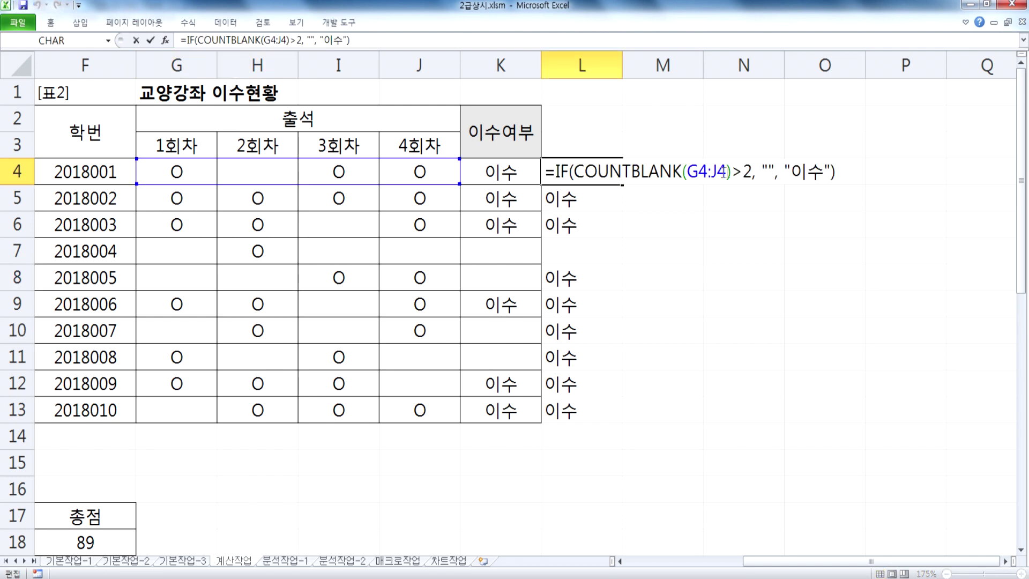
pyautogui.doubleClick(746, 172)
pyautogui.write('1')
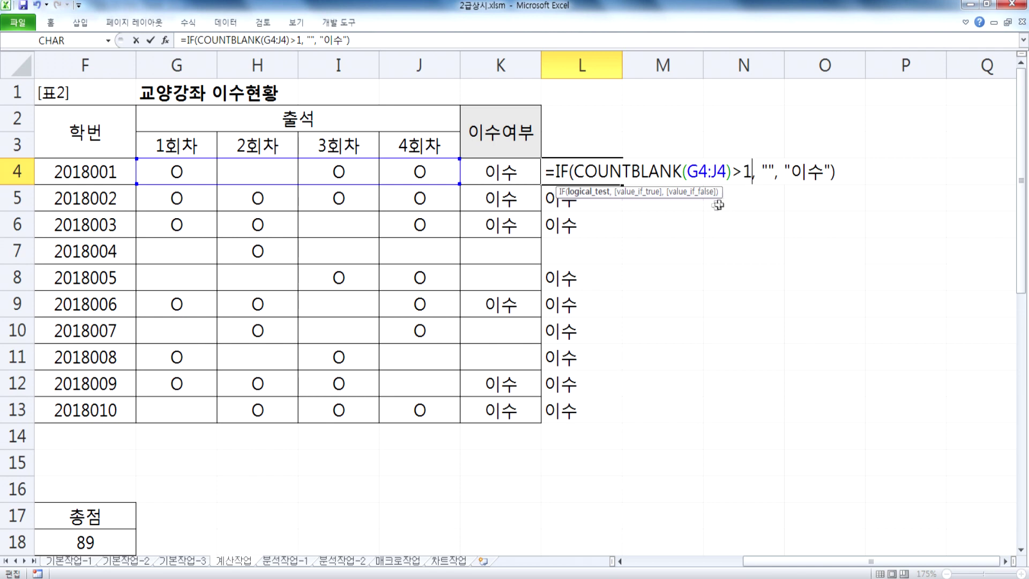
pyautogui.press('Return')
pyautogui.click(589, 175)
pyautogui.moveTo(623, 186); pyautogui.dragTo(625, 418)
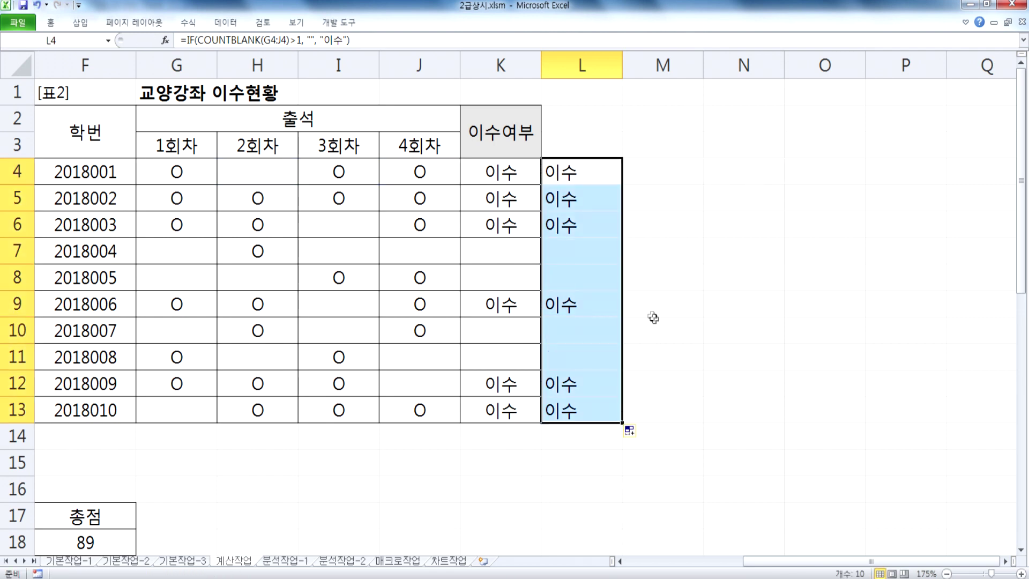
# Switch to Notepad and set the first COUNTBLANK formula's condition to >1
pyautogui.hotkey('alt', 'Tab')
pyautogui.doubleClick(263, 250)
pyautogui.write('1')
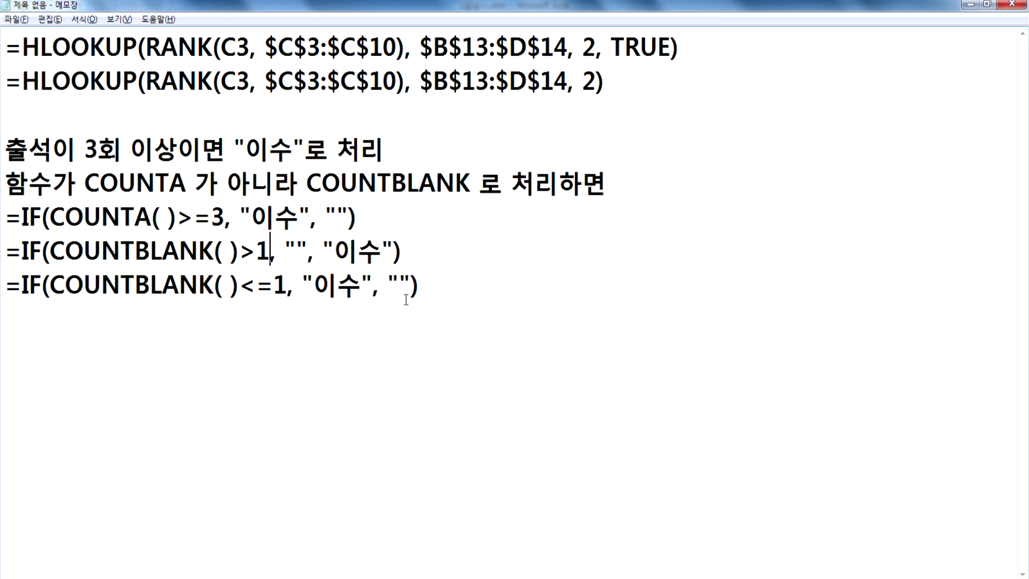
# Return to Excel and review the COUNTBLANK formula in L4
pyautogui.hotkey('alt', 'Tab')
pyautogui.press('F2')
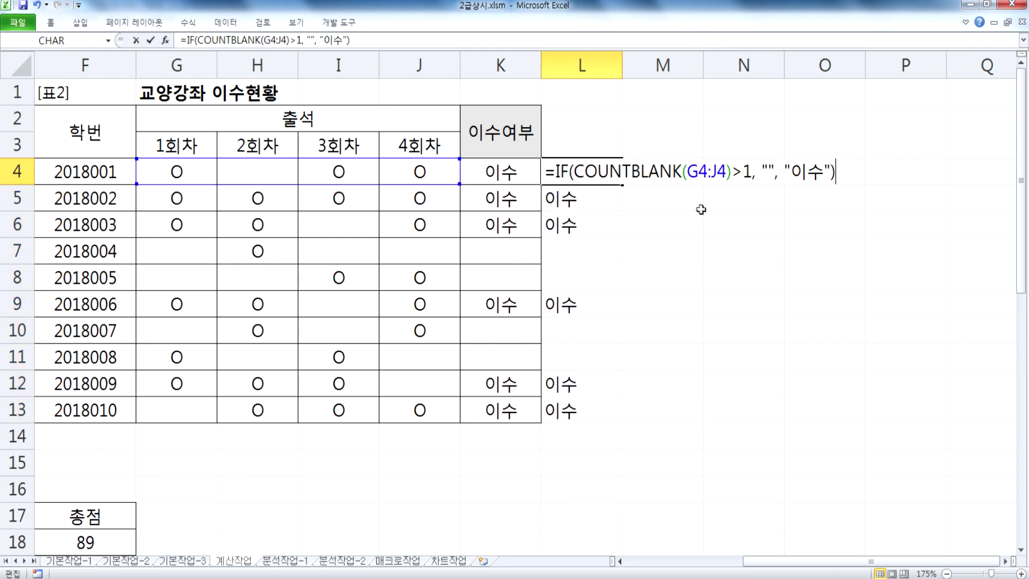
pyautogui.hotkey('ctrl', 'Return')
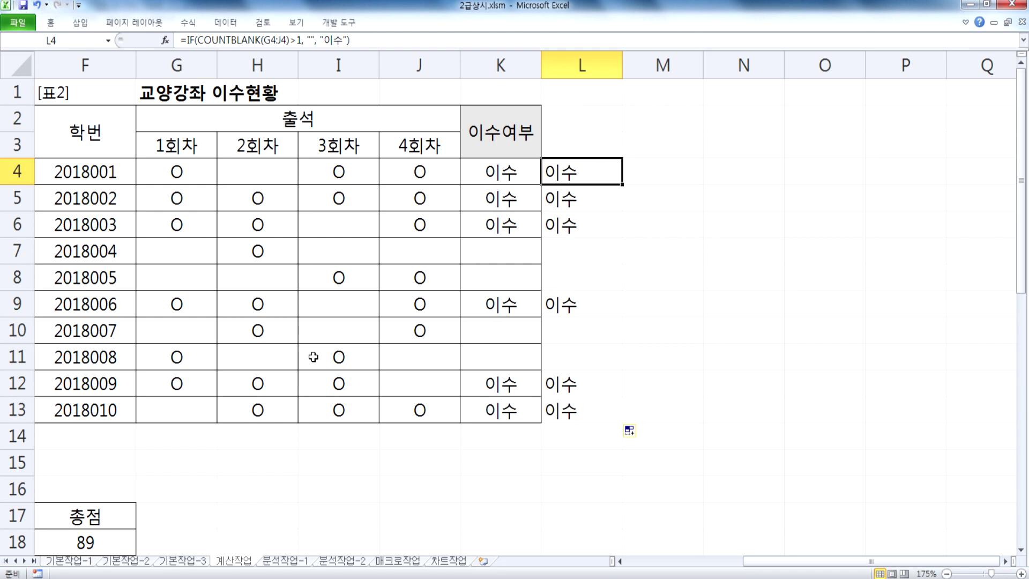
# Go to [표3] on the 계산작업 sheet, and place the text cursor below the formulas in Notepad
pyautogui.press('Home')
pyautogui.scroll(-5, 314, 358)
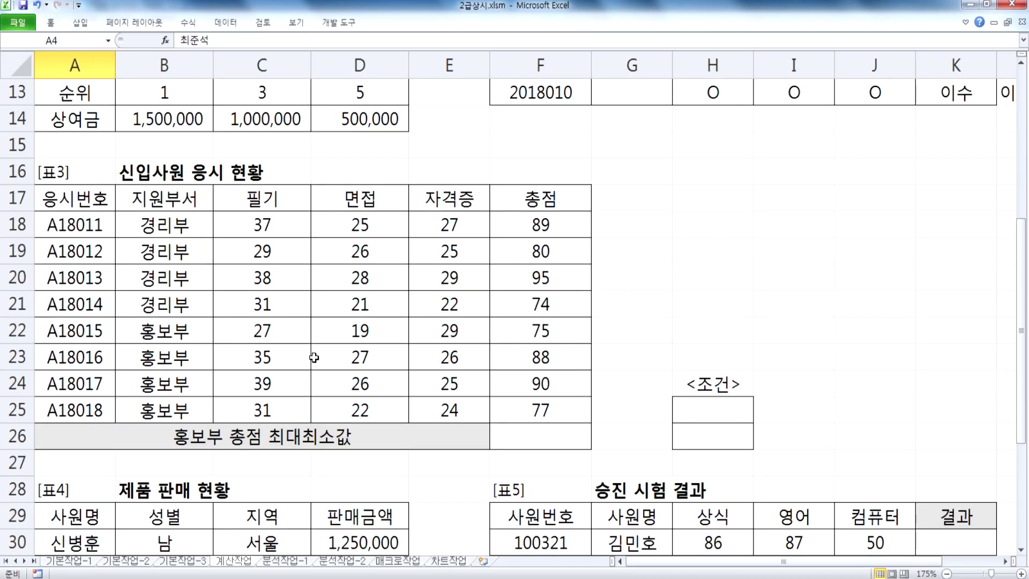
pyautogui.hotkey('alt', 'Tab')
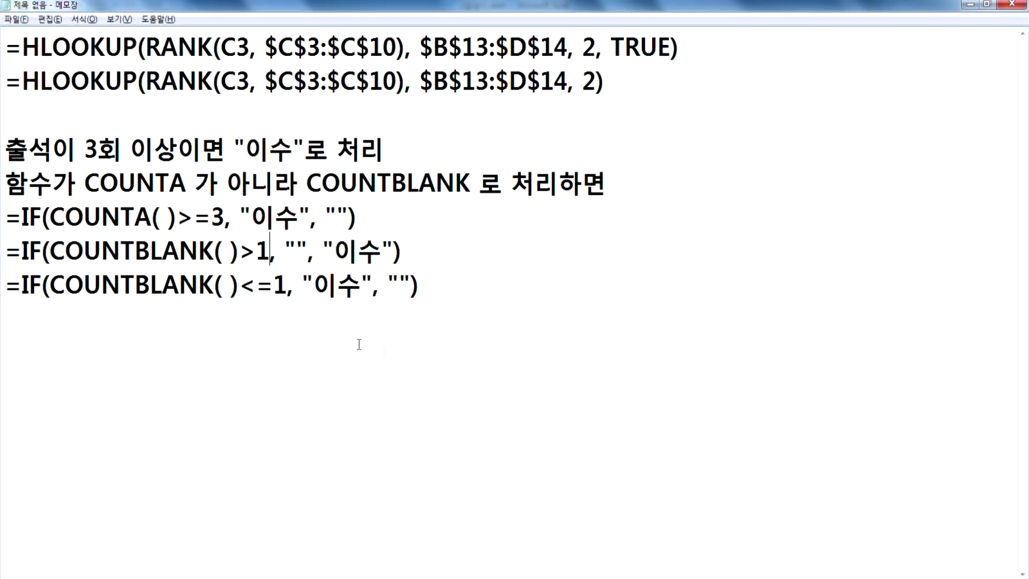
pyautogui.click(329, 346)
pyautogui.hotkey('alt', 'Tab')
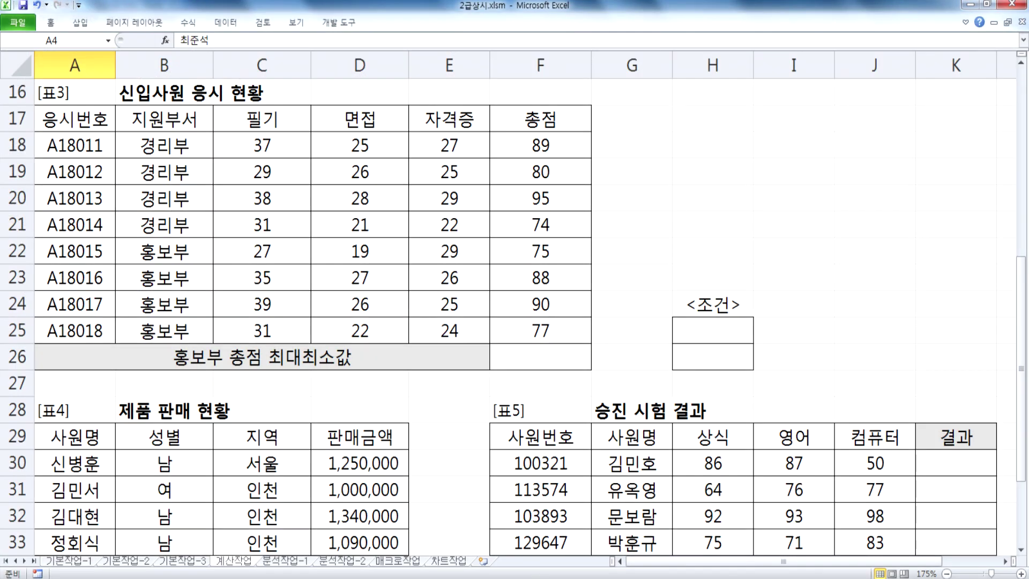
# Read task 3 in the Adobe Acrobat Reader exam PDF alongside [표3] in Excel, selecting result cell F26
pyautogui.hotkey('alt', 'Tab')
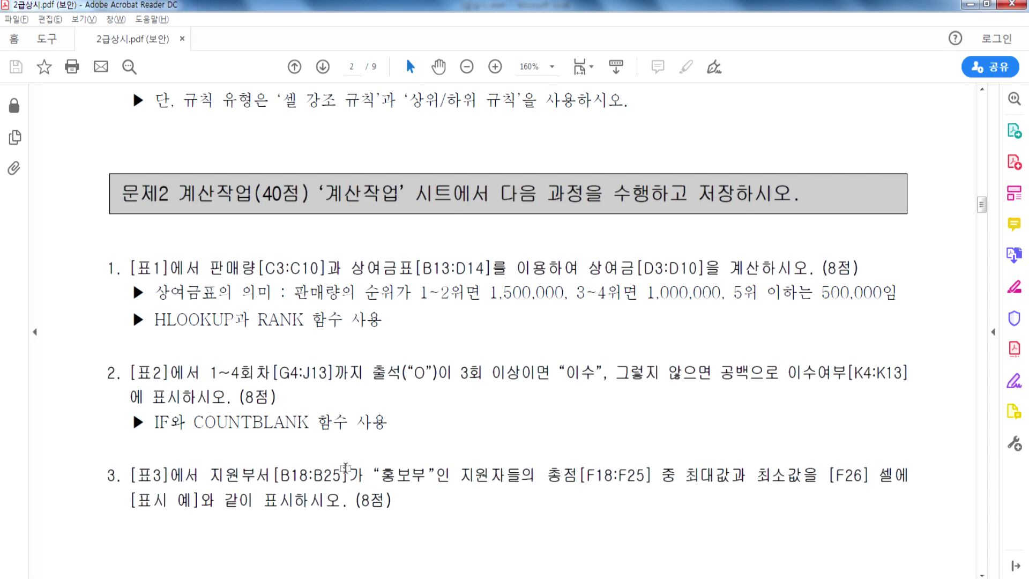
pyautogui.hotkey('alt', 'Tab')
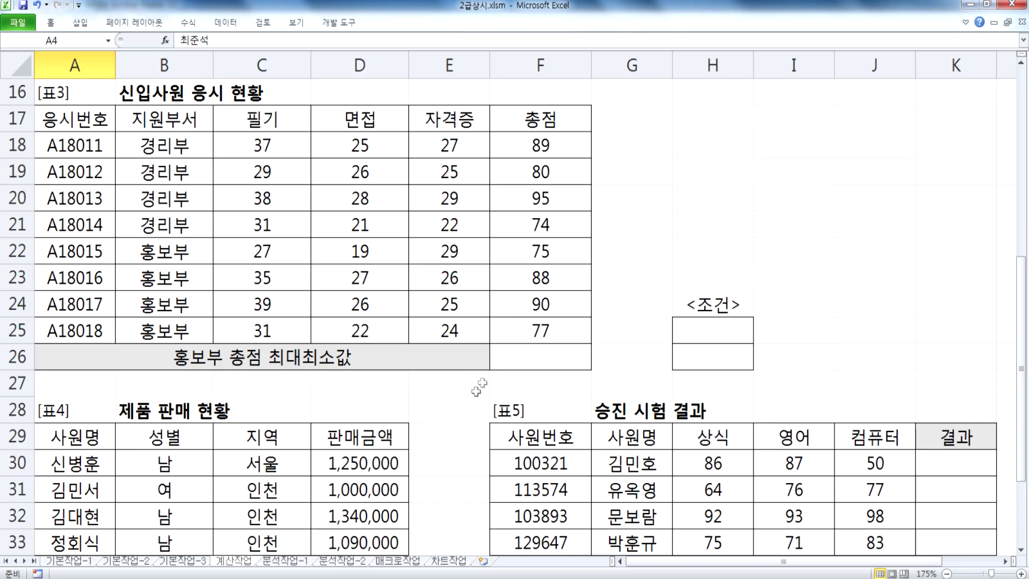
pyautogui.click(520, 362)
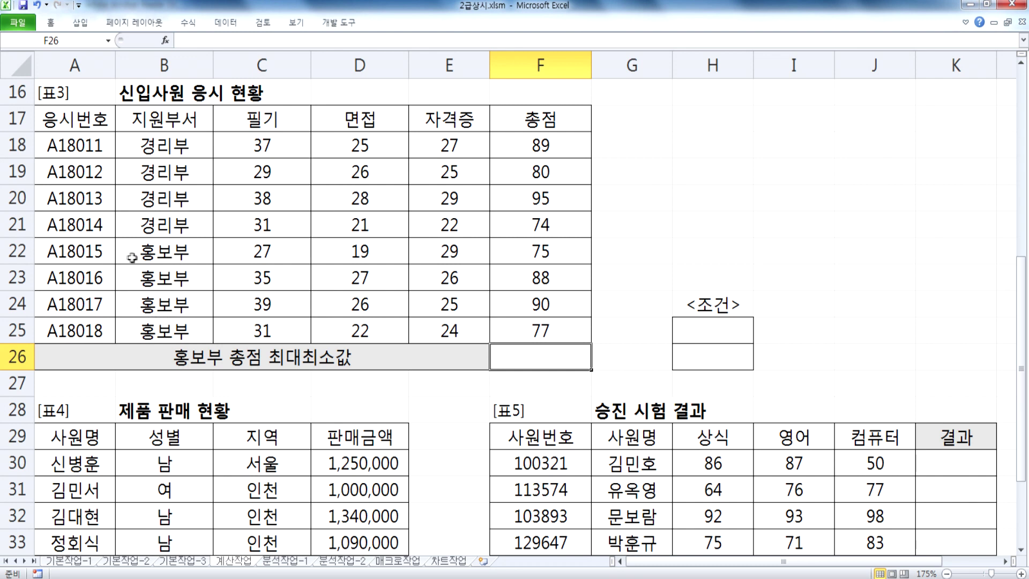
pyautogui.hotkey('alt', 'Tab')
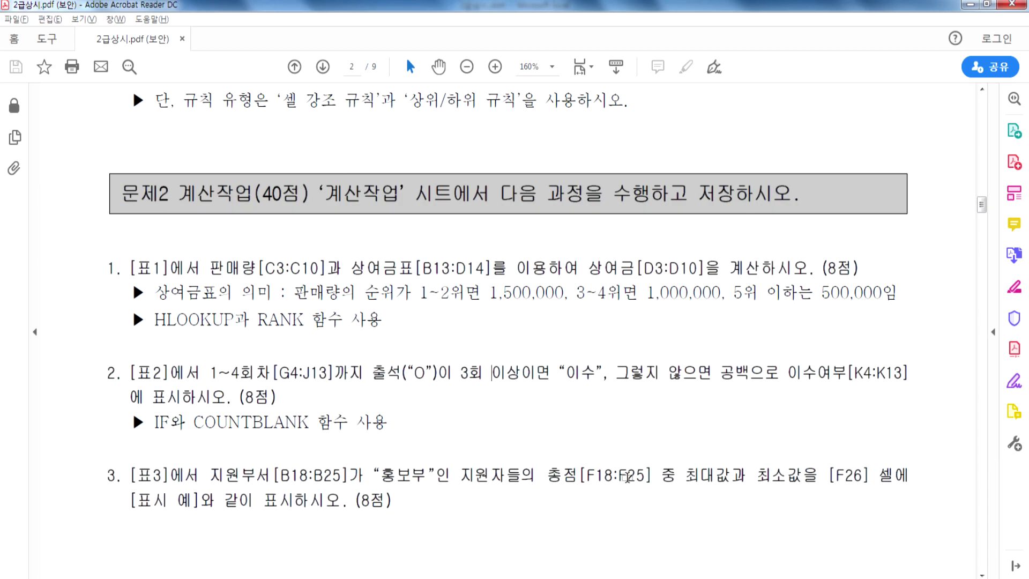
pyautogui.hotkey('alt', 'Tab')
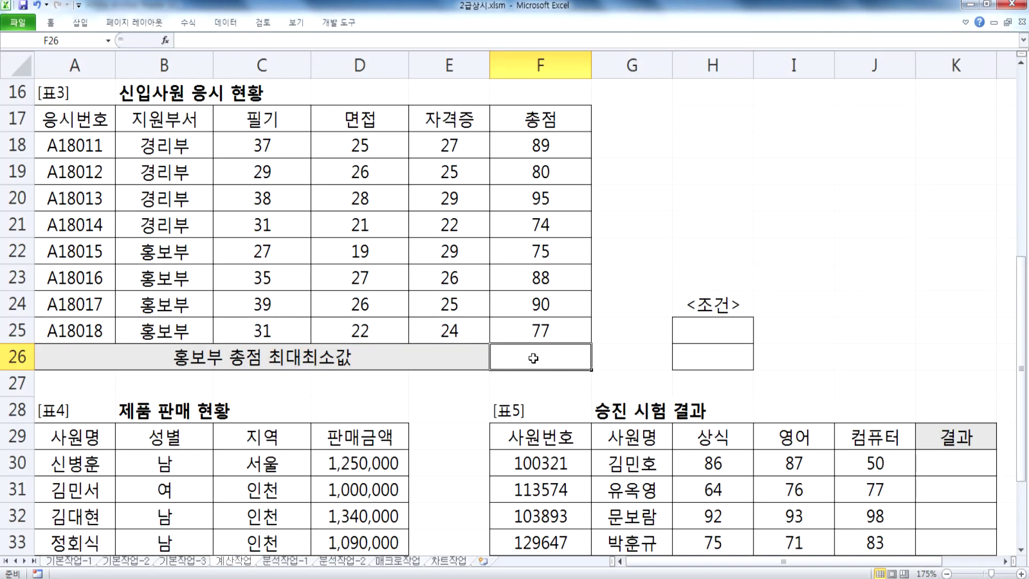
pyautogui.hotkey('alt', 'Tab')
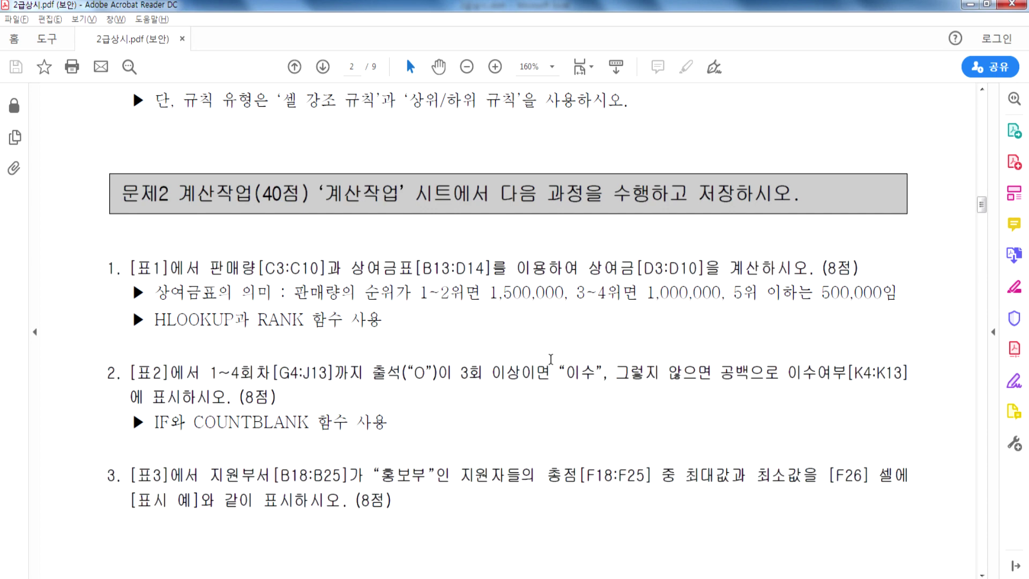
pyautogui.hotkey('alt', 'Tab')
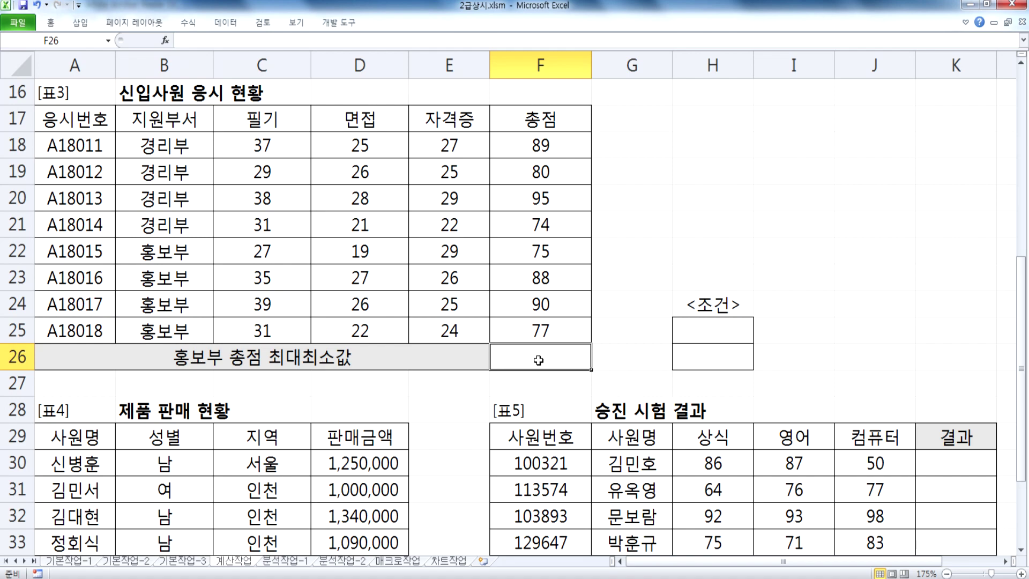
pyautogui.hotkey('alt', 'Tab')
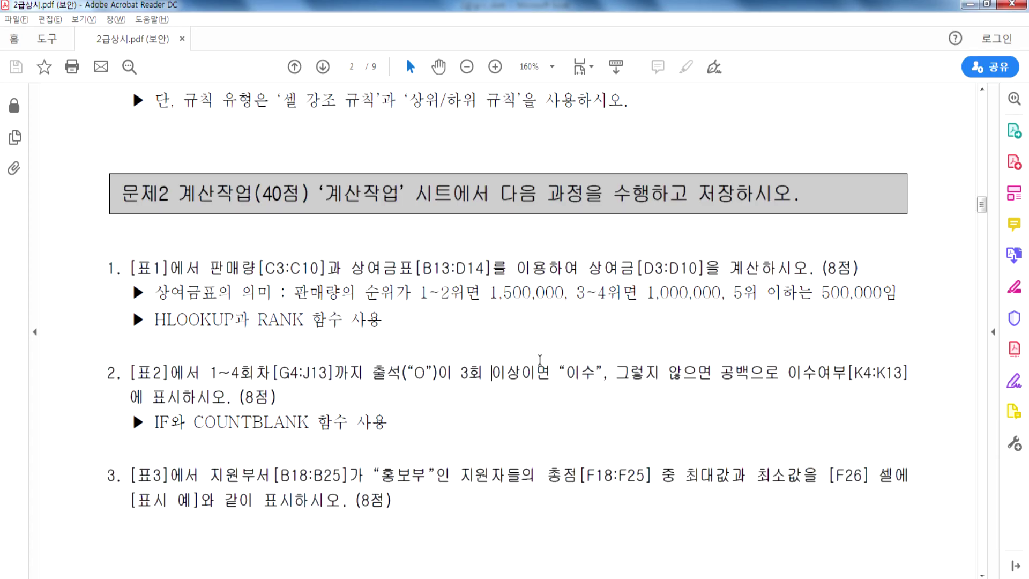
# Switch to Excel and enter the display example 100(최소 88) in F26
pyautogui.hotkey('alt', 'Tab')
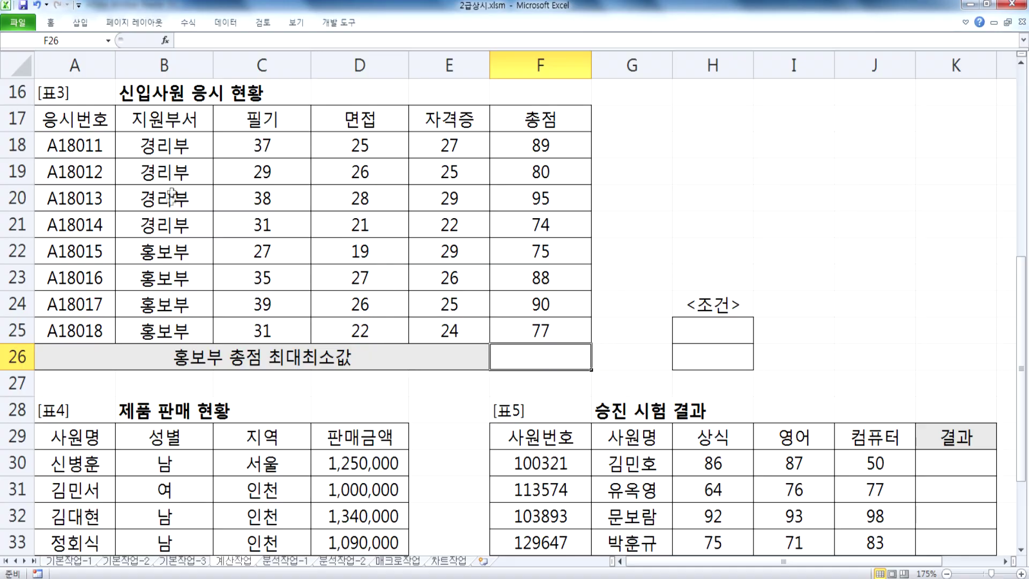
pyautogui.click(160, 252)
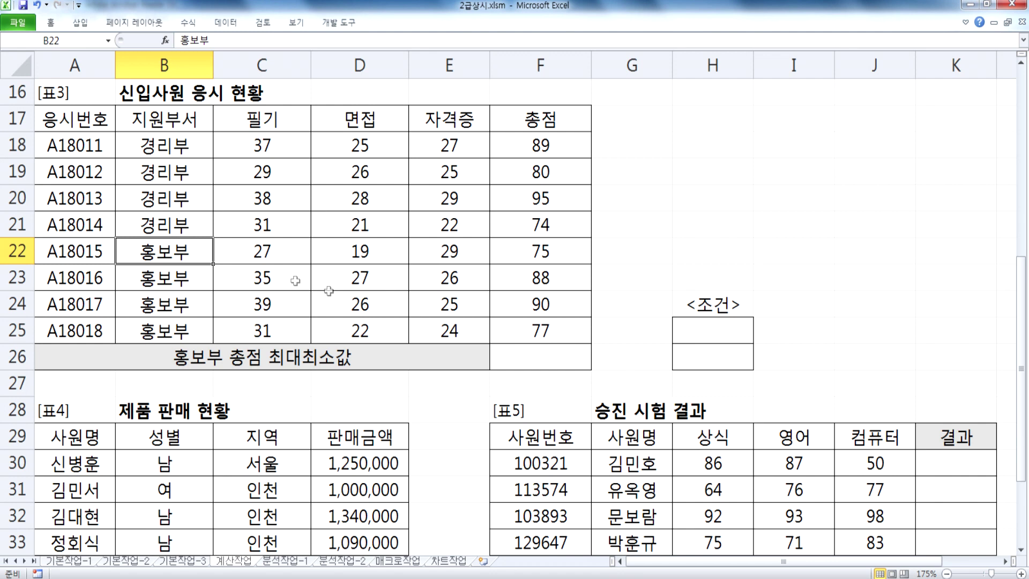
pyautogui.click(535, 365)
pyautogui.write('100(')
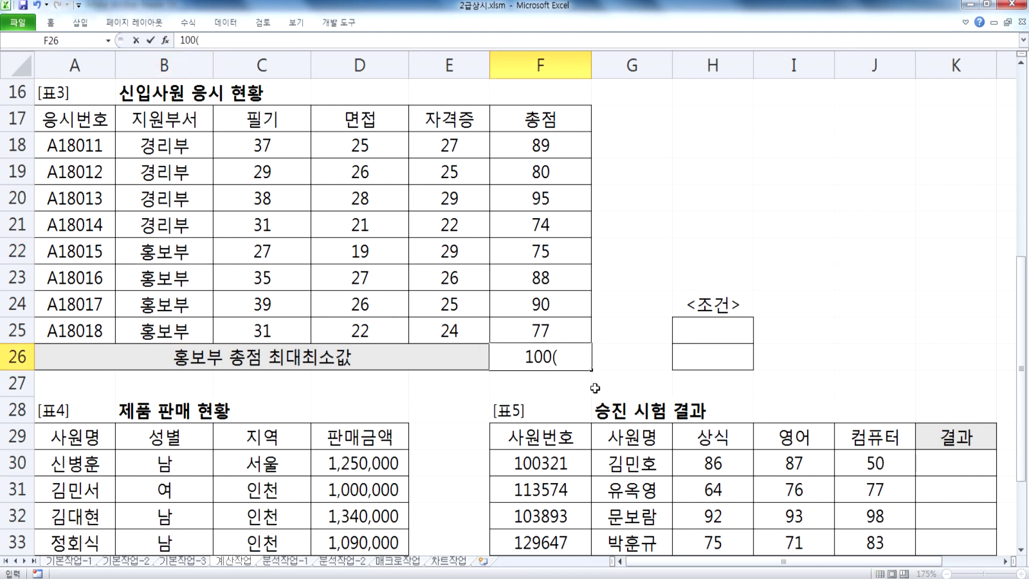
pyautogui.write('최소')
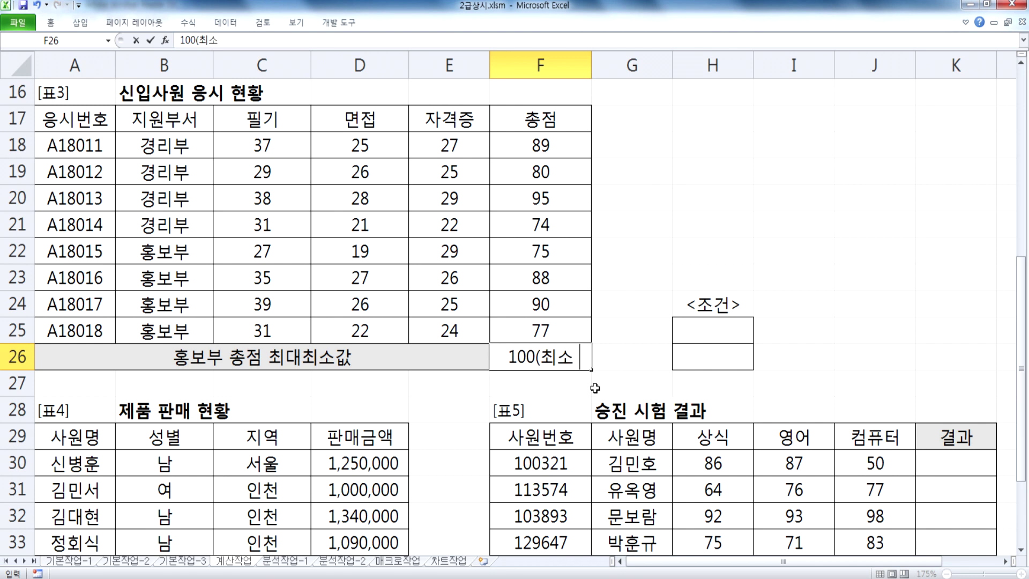
pyautogui.write(' 88)')
pyautogui.press('Return')
pyautogui.press('Up')
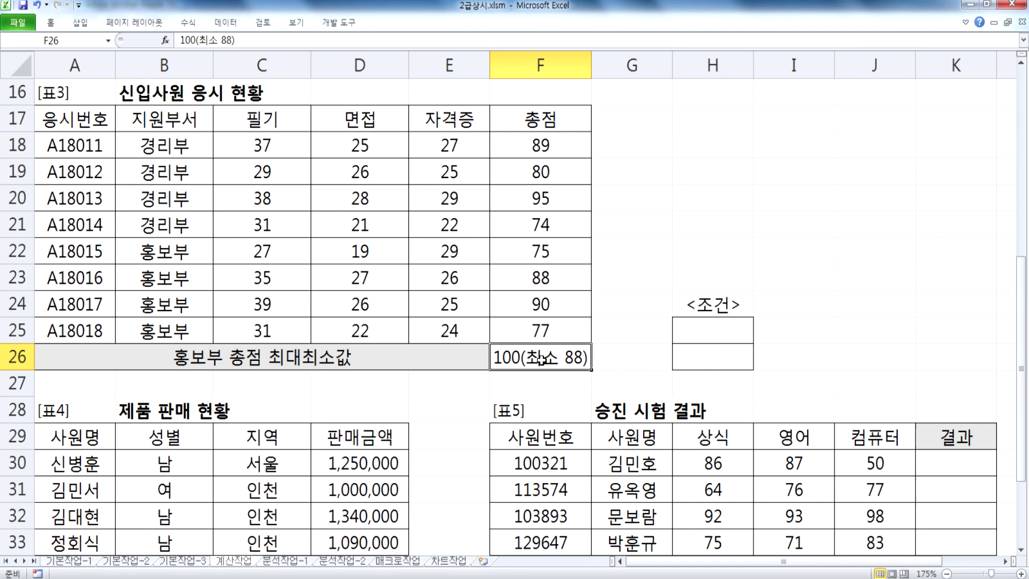
# Copy the header 지원부서 and the value 홍보부 from [표3] into the <조건> range H25:H26
pyautogui.click(719, 327)
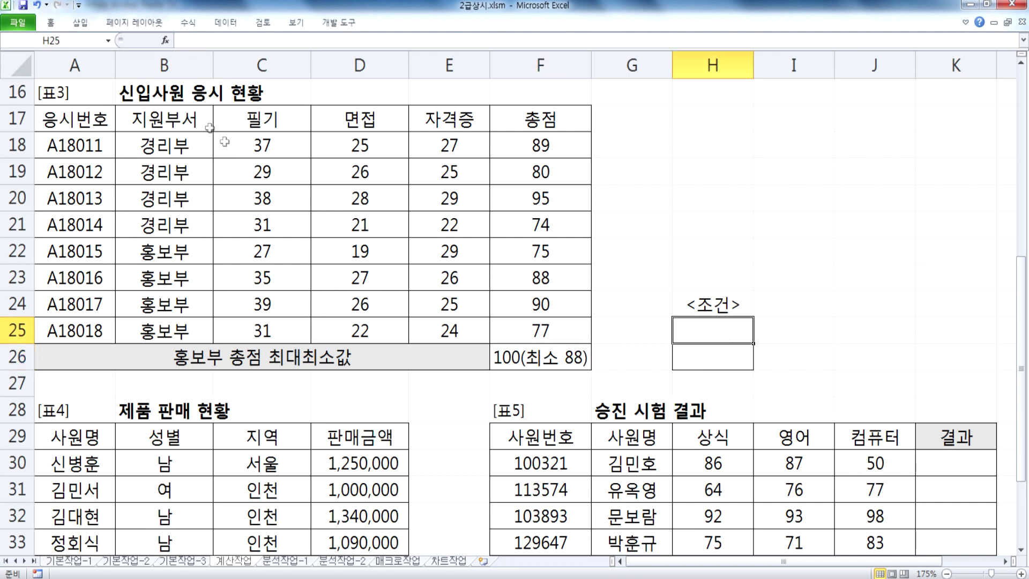
pyautogui.click(190, 119)
pyautogui.keyDown('ctrl'); pyautogui.click(171, 263); pyautogui.keyUp('ctrl')
pyautogui.hotkey('ctrl', 'c')
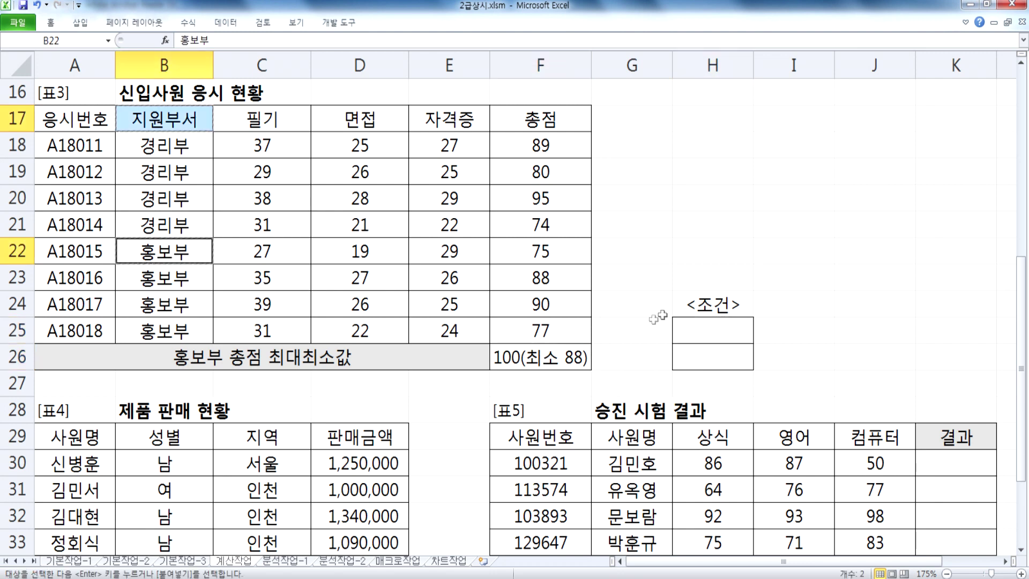
pyautogui.click(697, 332)
pyautogui.hotkey('ctrl', 'v')
pyautogui.press('Escape')
pyautogui.click(698, 335)
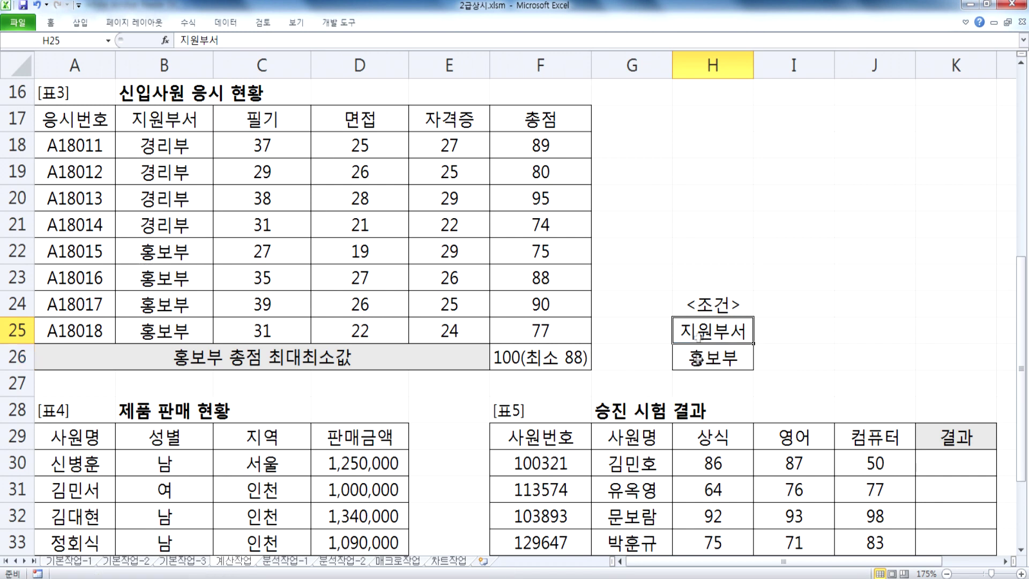
# Enter =DMAX(A17:F25,F17,H25:H26) in F26 and check its references
pyautogui.click(503, 358)
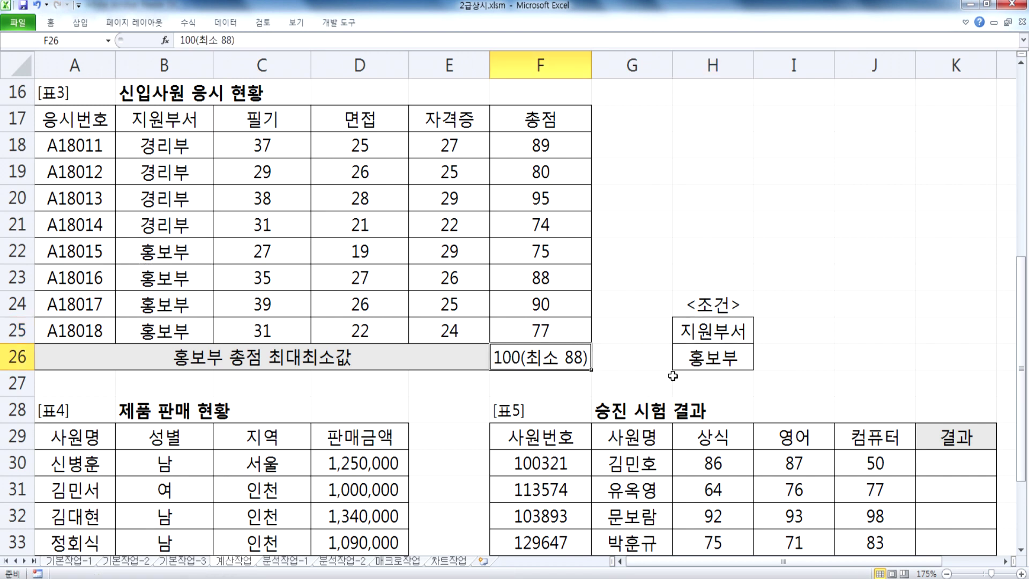
pyautogui.write('=음ㅌ')
pyautogui.press('BackSpace')
pyautogui.press('BackSpace')
pyautogui.write('DMAX')
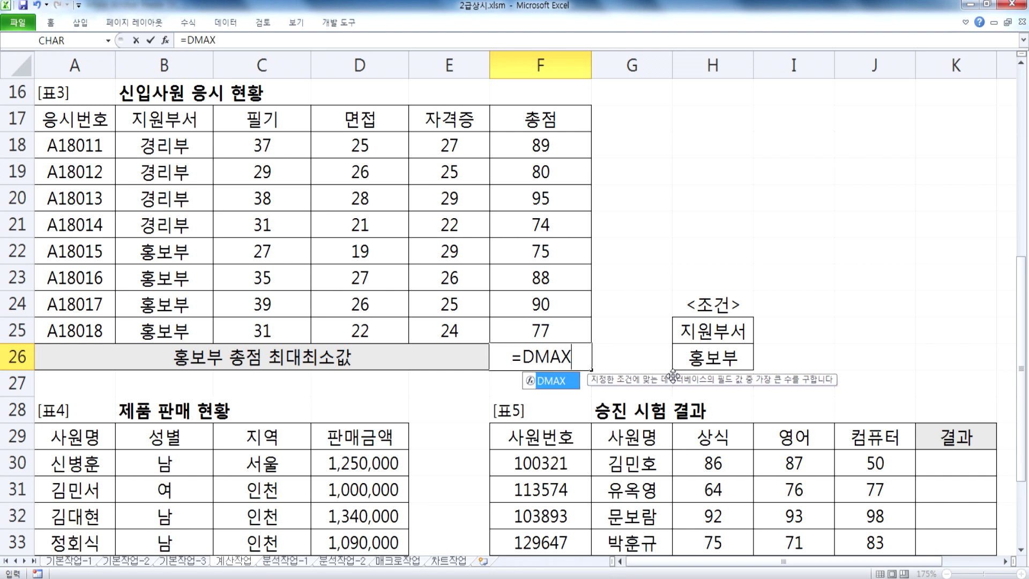
pyautogui.write('(')
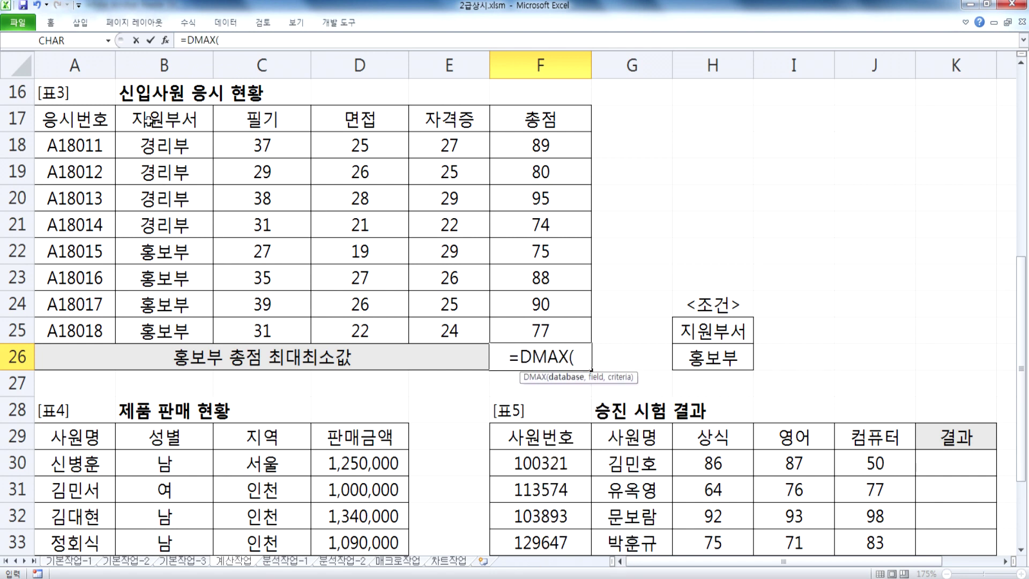
pyautogui.moveTo(151, 119); pyautogui.dragTo(532, 328)
pyautogui.moveTo(86, 118); pyautogui.dragTo(541, 330)
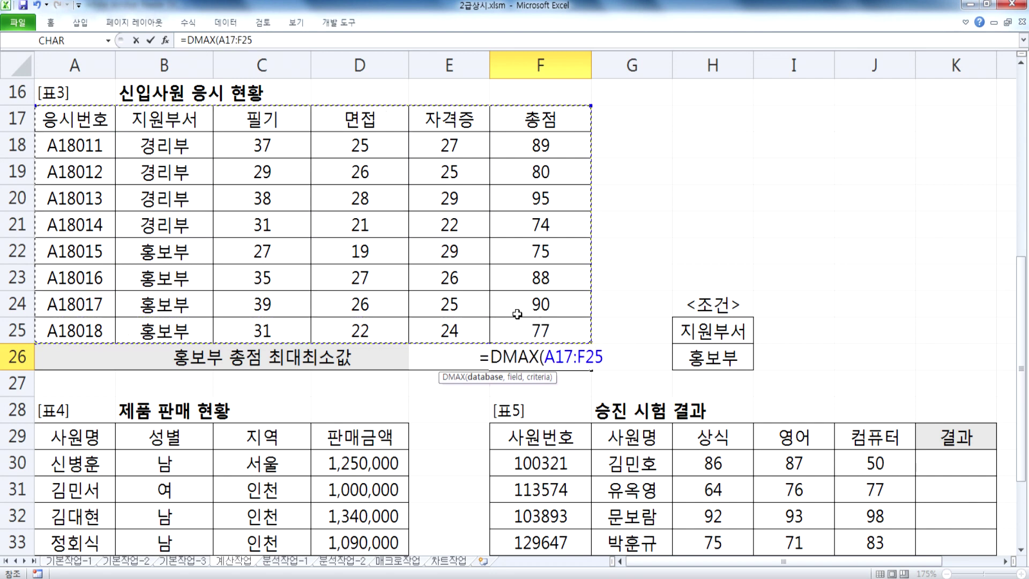
pyautogui.write(',')
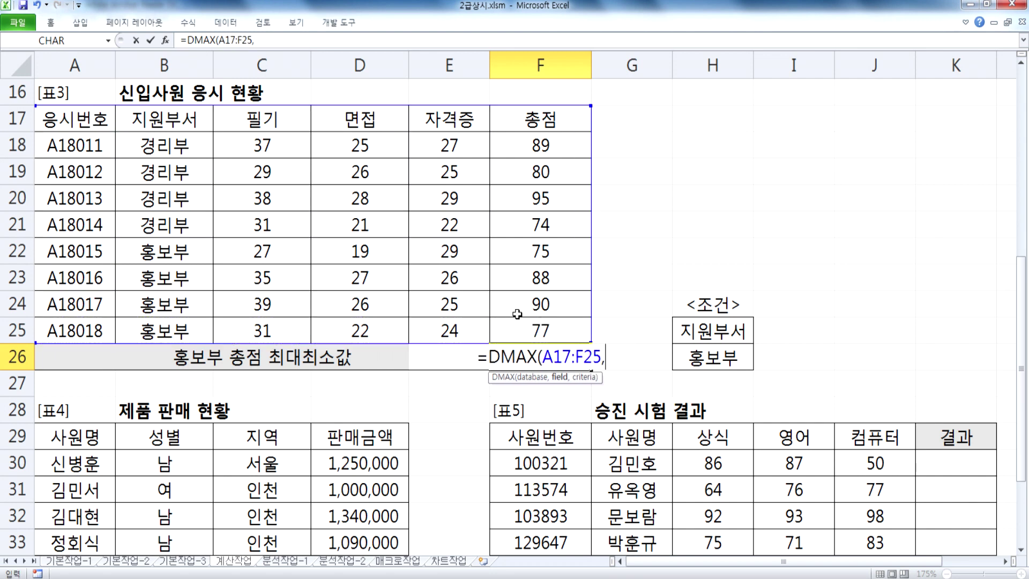
pyautogui.click(540, 117)
pyautogui.write(',')
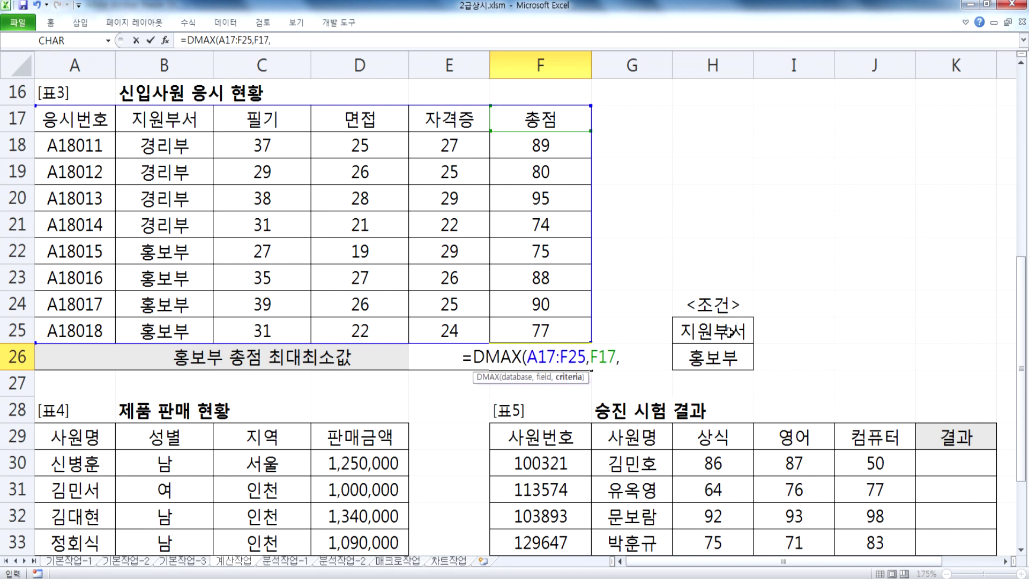
pyautogui.moveTo(733, 334); pyautogui.dragTo(723, 357)
pyautogui.press('Return')
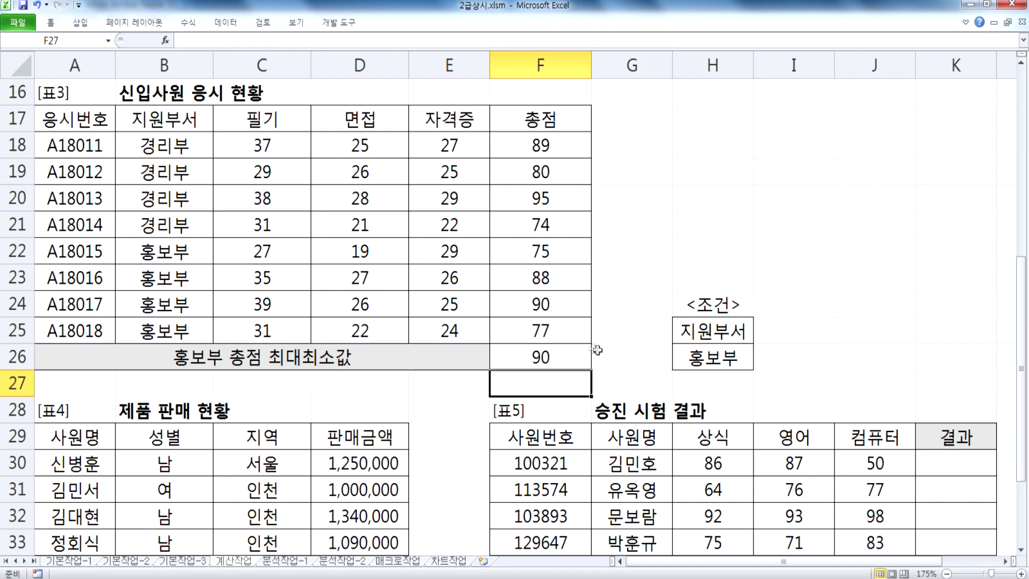
pyautogui.click(570, 356)
pyautogui.press('F2')
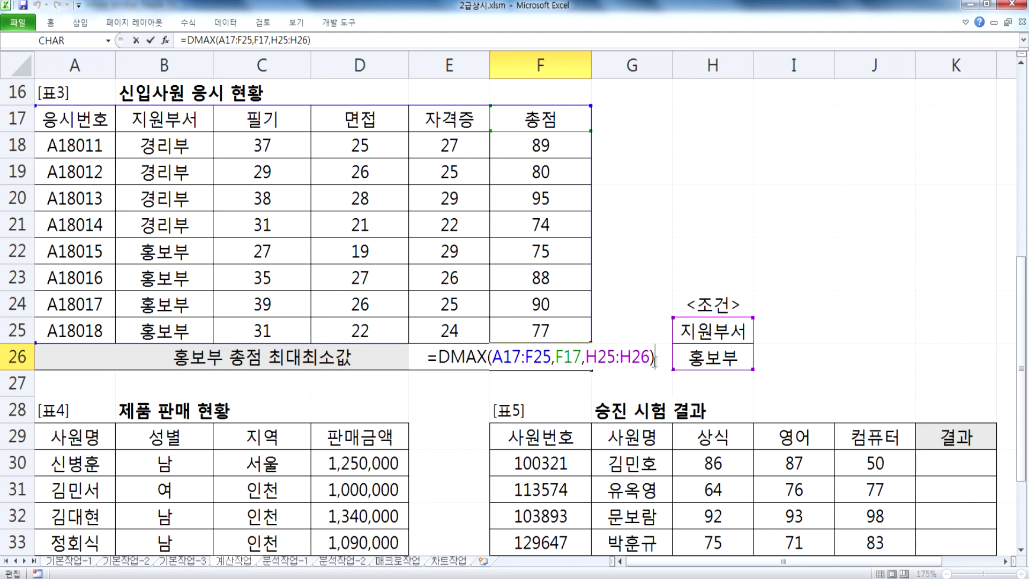
pyautogui.press('Escape')
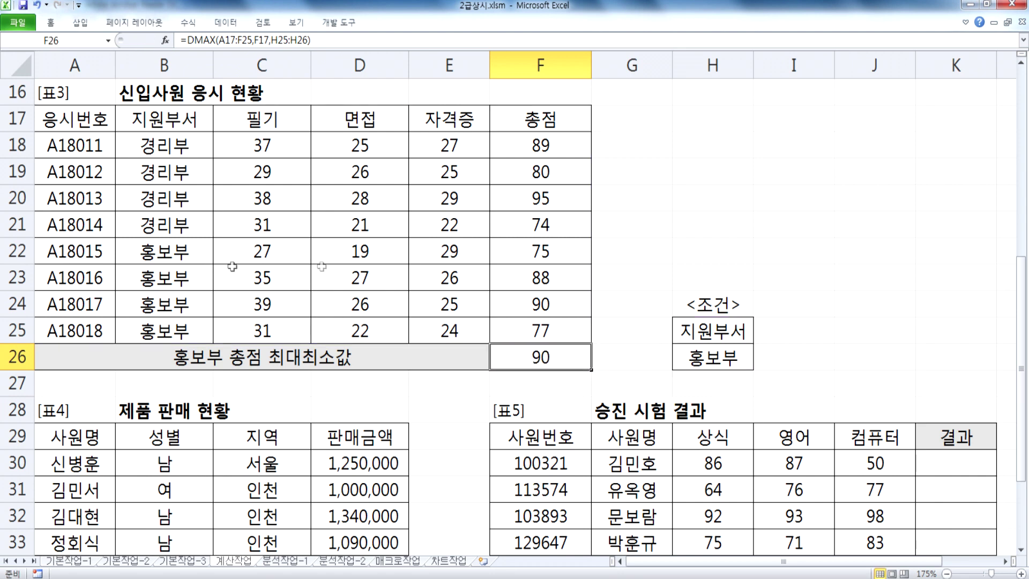
# Extend the F26 formula with &DMIN(A17:F25,F17,H25:H26), reusing a copy of the DMAX part
pyautogui.click(545, 305)
pyautogui.doubleClick(562, 358)
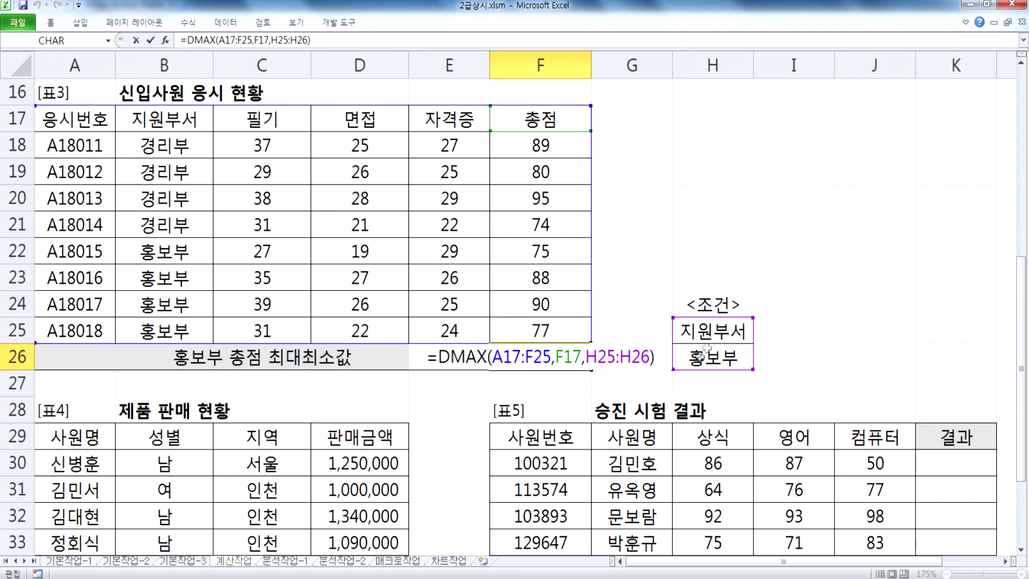
pyautogui.write('&')
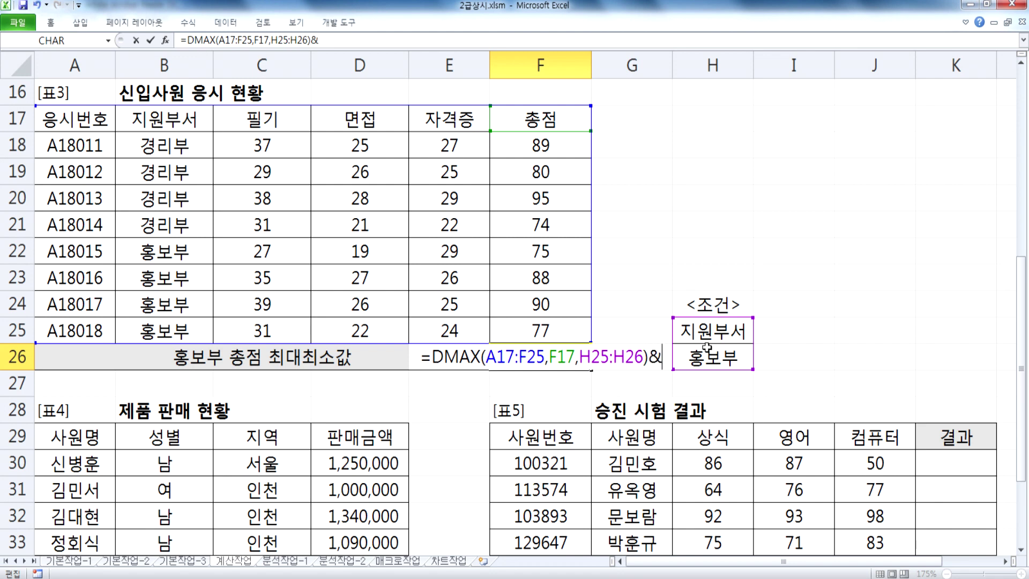
pyautogui.moveTo(432, 358); pyautogui.dragTo(648, 358)
pyautogui.hotkey('ctrl', 'c')
pyautogui.click(667, 357)
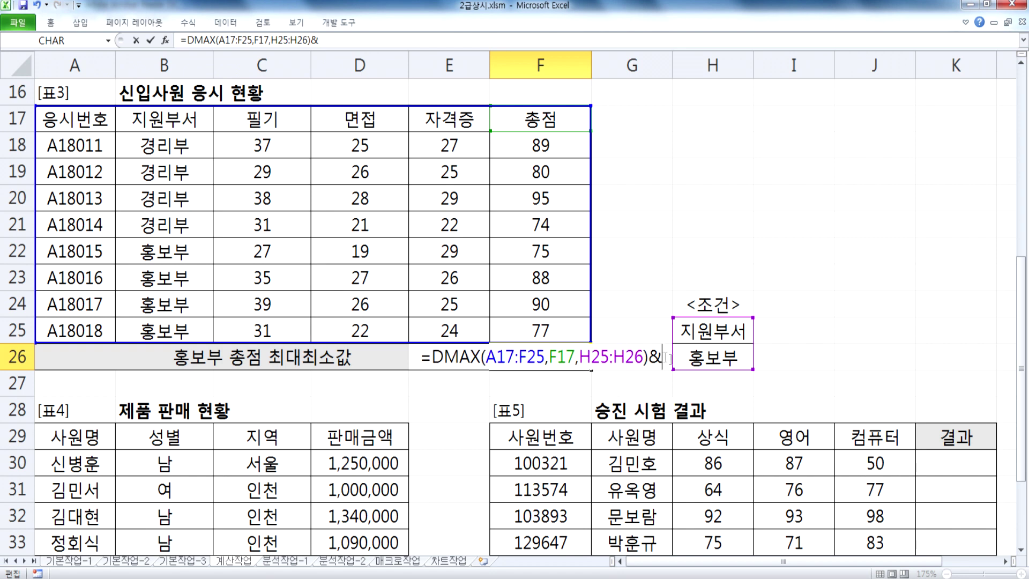
pyautogui.hotkey('ctrl', 'v')
pyautogui.moveTo(581, 358); pyautogui.dragTo(601, 357)
pyautogui.write('IN')
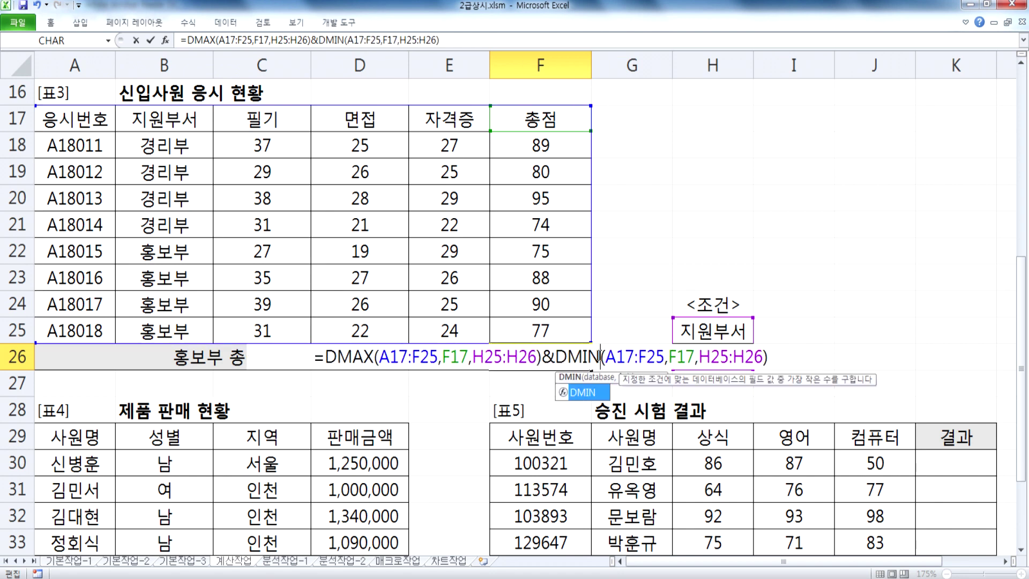
pyautogui.press('Return')
pyautogui.click(530, 356)
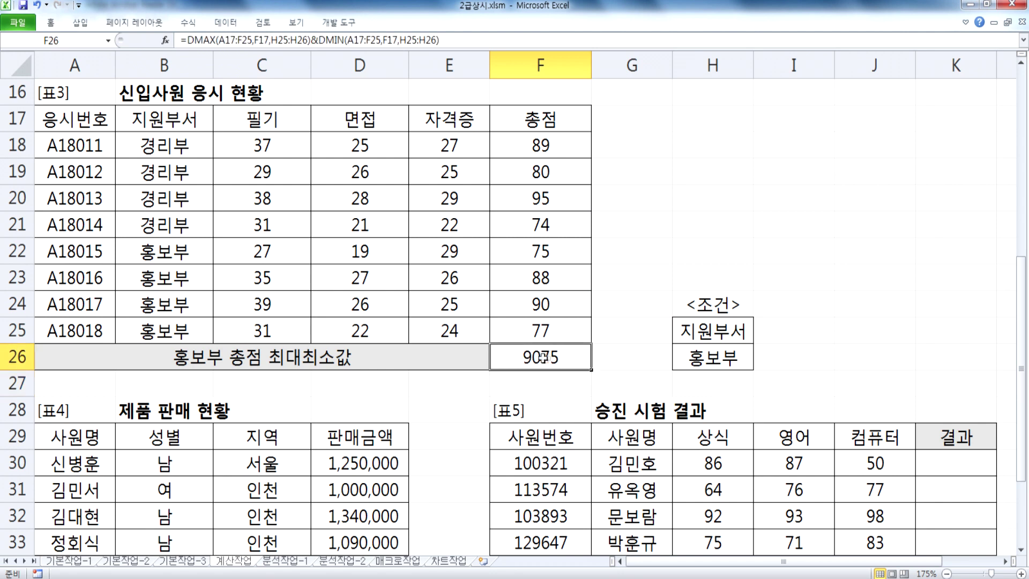
# Insert "(최소 "& before DMIN in the F26 formula and append &")" at its end
pyautogui.doubleClick(542, 357)
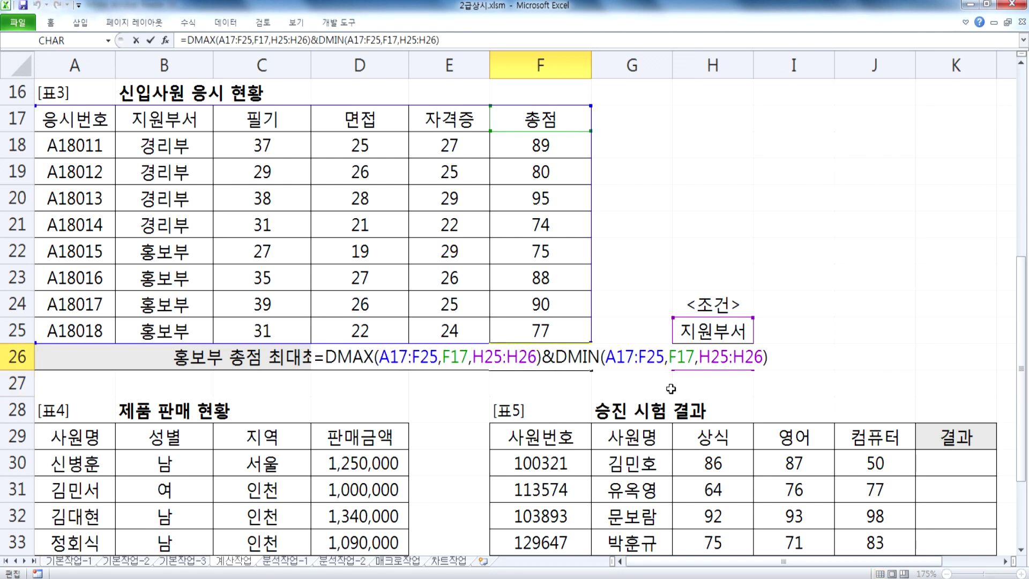
pyautogui.write('"(')
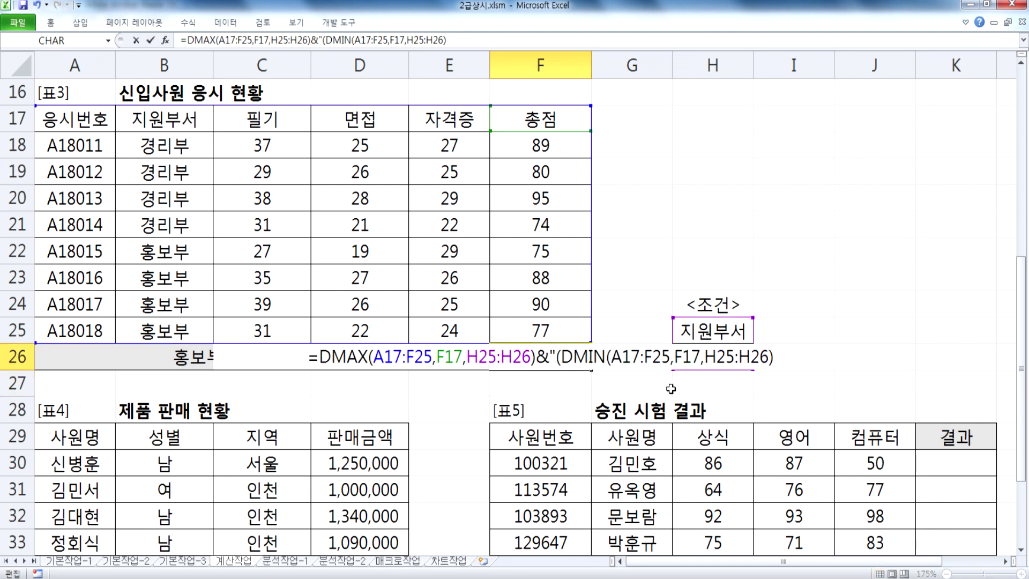
pyautogui.write('최소 ')
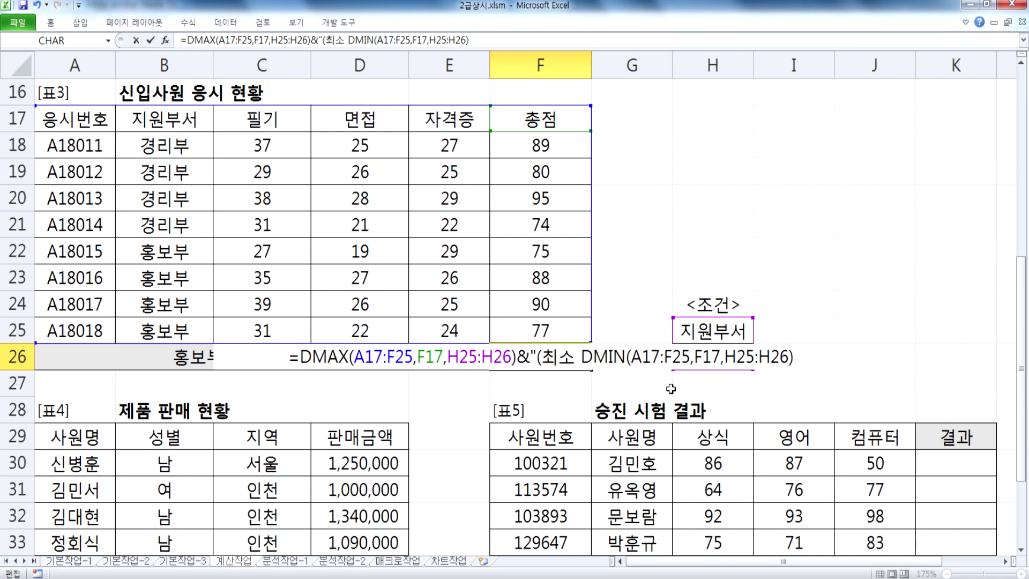
pyautogui.write('"&')
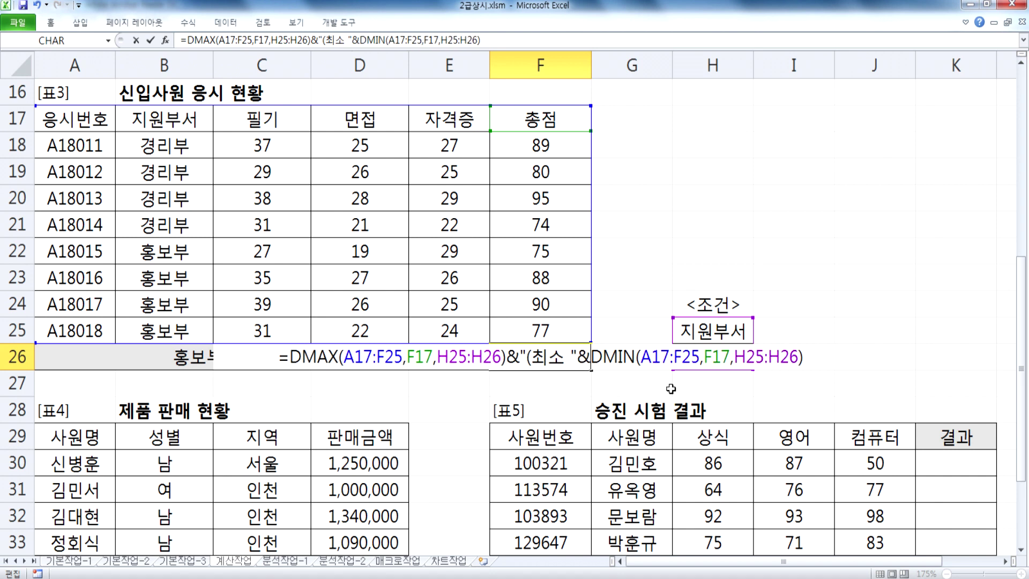
pyautogui.press('Return')
pyautogui.press('Up')
pyautogui.press('F2')
pyautogui.write('&")"')
pyautogui.press('Return')
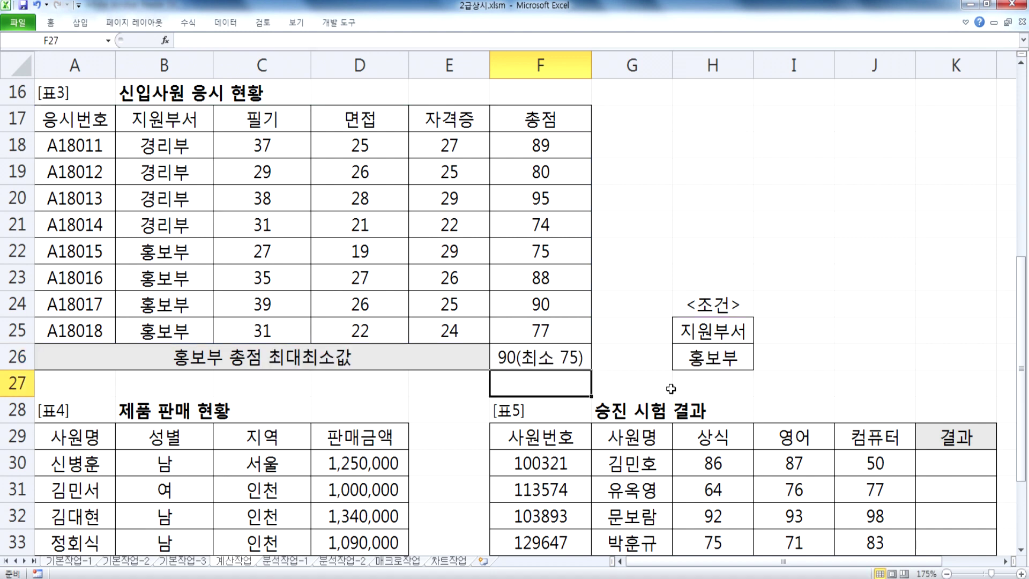
# Copy the complete F26 formula and paste it into Notepad below the COUNTBLANK formulas
pyautogui.press('Up')
pyautogui.press('F2')
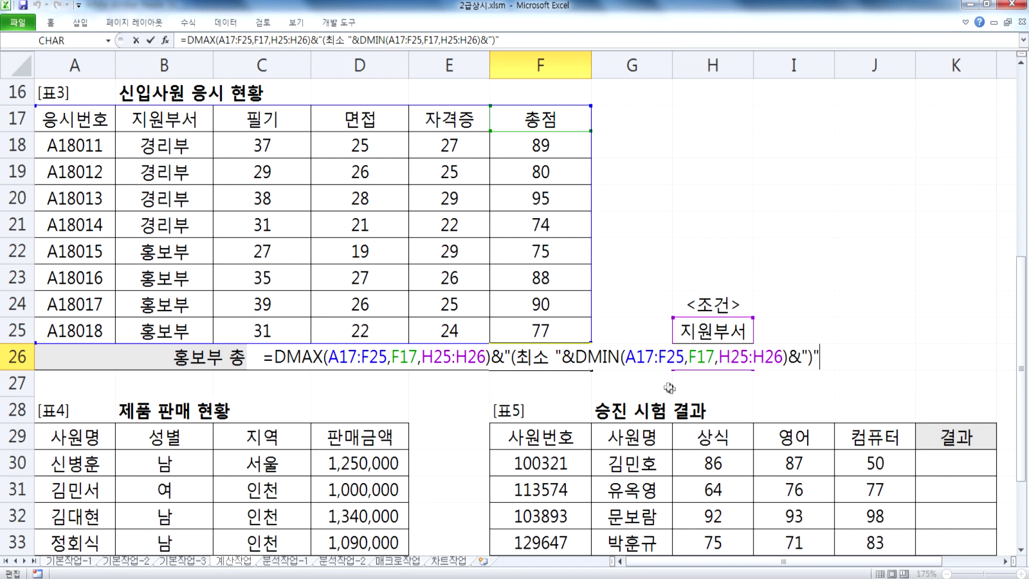
pyautogui.moveTo(263, 356); pyautogui.dragTo(868, 360)
pyautogui.hotkey('ctrl', 'c')
pyautogui.hotkey('alt', 'Tab')
pyautogui.hotkey('ctrl', 'v')
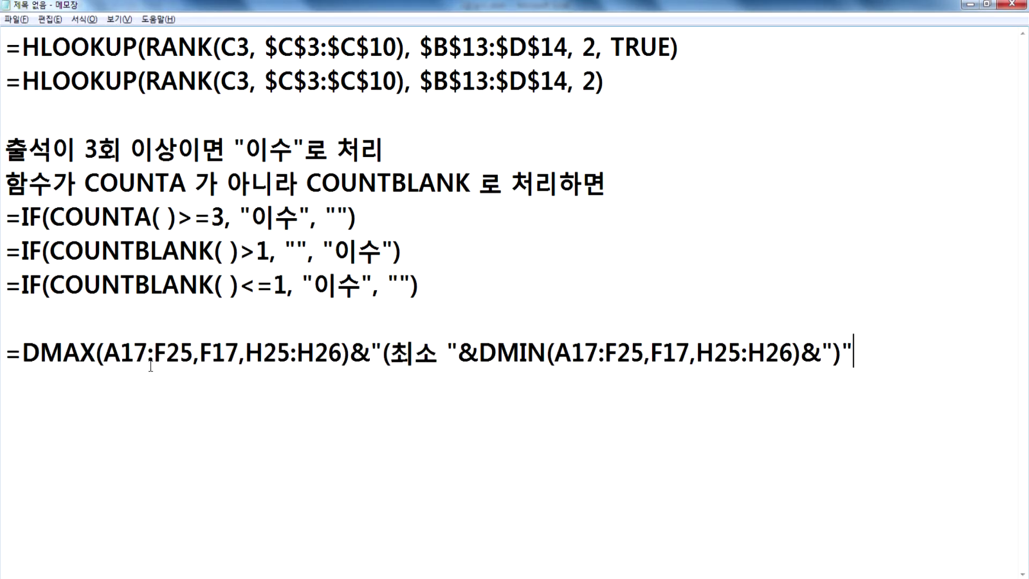
# Review the DMAX and DMIN parts of the pasted formula, and add blank lines below it in Notepad
pyautogui.moveTo(350, 353); pyautogui.dragTo(121, 353)
pyautogui.moveTo(378, 351); pyautogui.dragTo(853, 352)
pyautogui.click(572, 352)
pyautogui.click(212, 352)
pyautogui.click(297, 352)
pyautogui.click(943, 413)
pyautogui.press('Return')
pyautogui.press('Return')
pyautogui.press('Return')
pyautogui.press('Return')
pyautogui.press('Return')
pyautogui.press('Return')
pyautogui.press('Return')
pyautogui.press('Return')
pyautogui.press('Return')
pyautogui.press('Return')
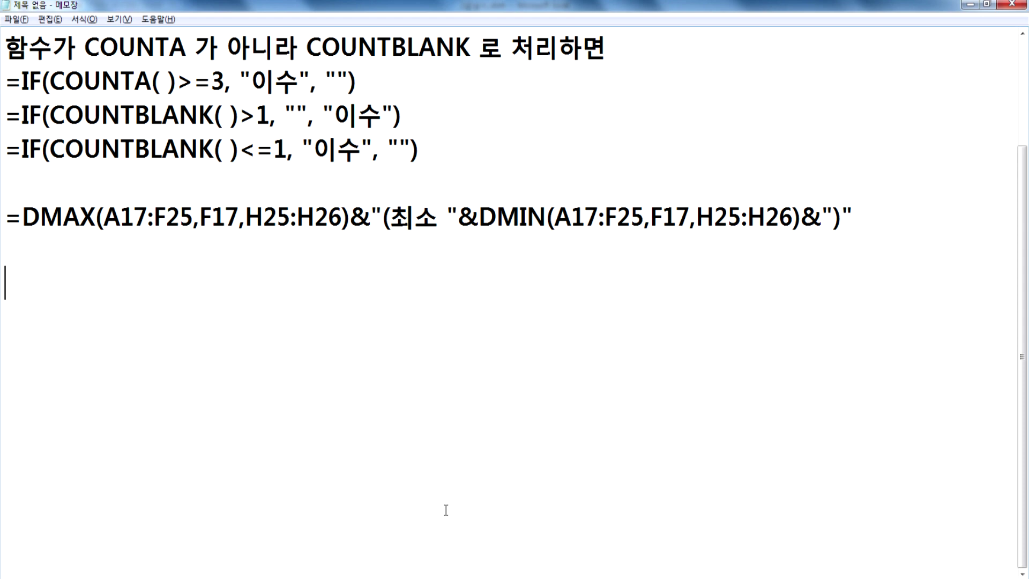
# Switch to the exam PDF in Adobe Acrobat Reader and read the [표4] instructions of task 4
pyautogui.hotkey('alt', 'Tab')
pyautogui.scroll(-5, 397, 473)
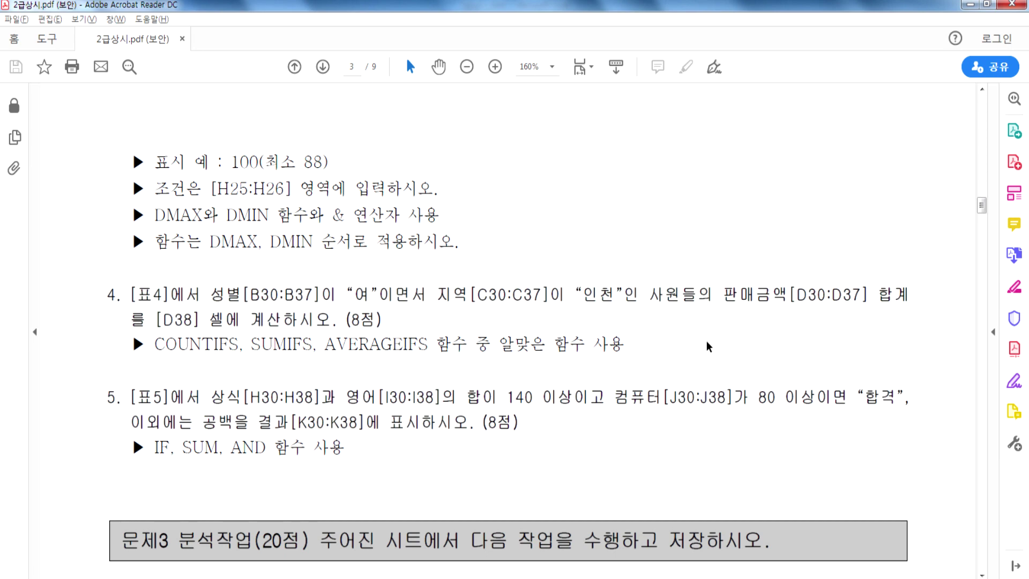
# Switch to the Excel workbook, leave the F26 formula without changes, and select cell D38 in table 4
pyautogui.click(482, 578)
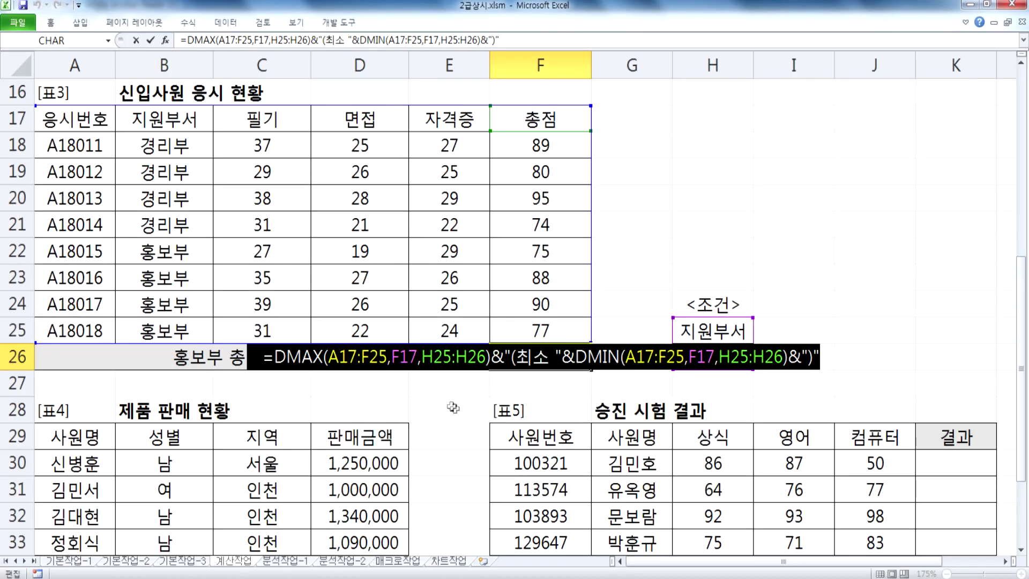
pyautogui.press('Escape')
pyautogui.scroll(-5, 452, 403)
pyautogui.scroll(1, 444, 396)
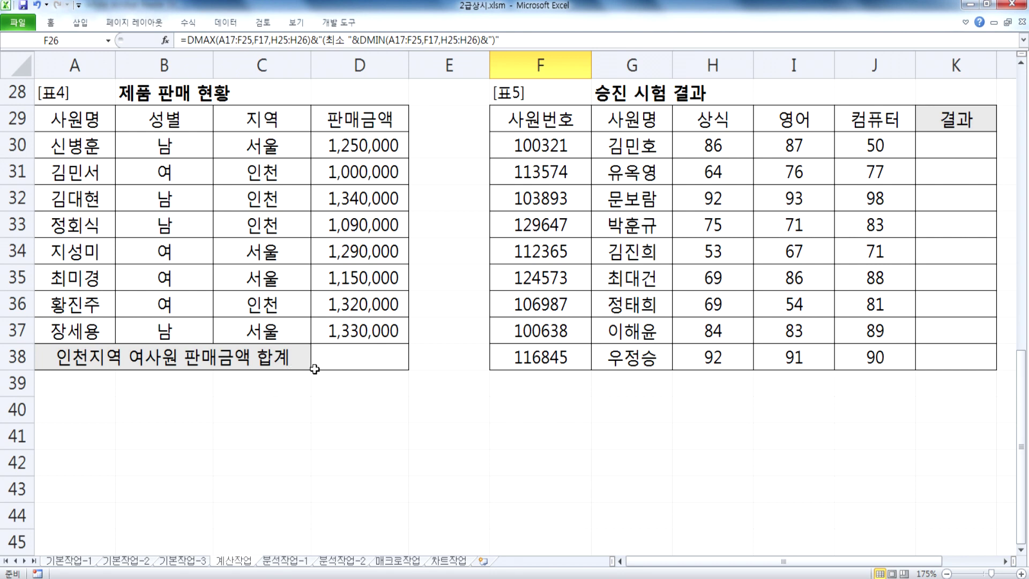
pyautogui.click(348, 357)
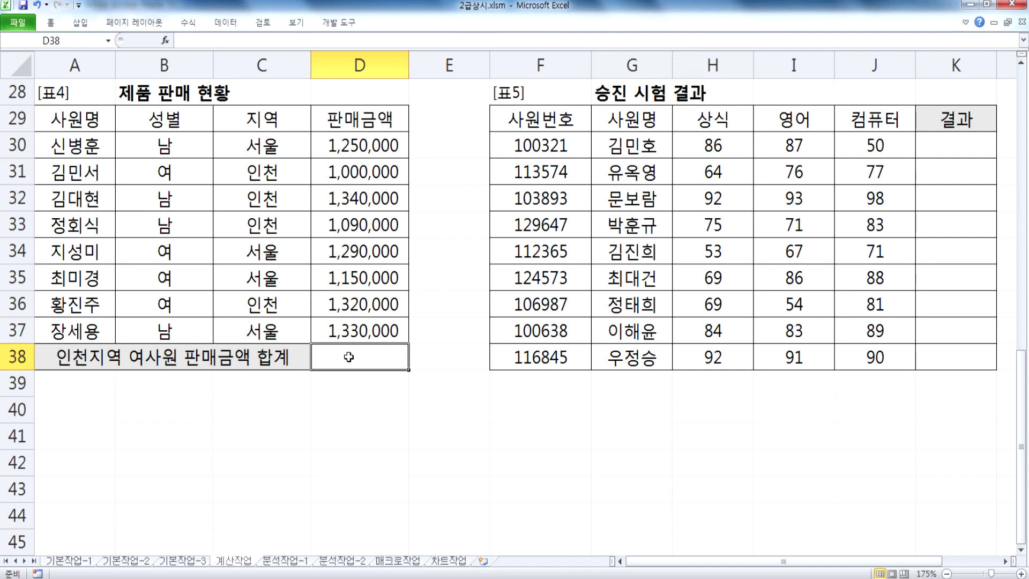
# Switch to Notepad and write the syntax note =SUMIF(범위, 조건, 합계를 구할 범위) below the DMAX formula
pyautogui.hotkey('alt', 'Tab')
pyautogui.hotkey('alt', 'Tab')
pyautogui.hotkey('alt', 'Tab')
pyautogui.write('=SUMIF(')
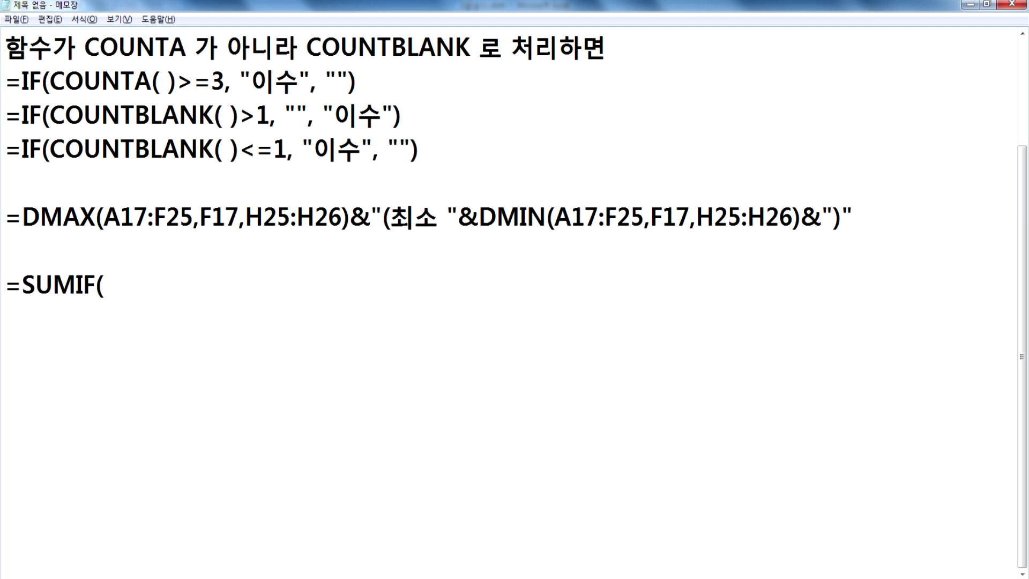
pyautogui.write('범위')
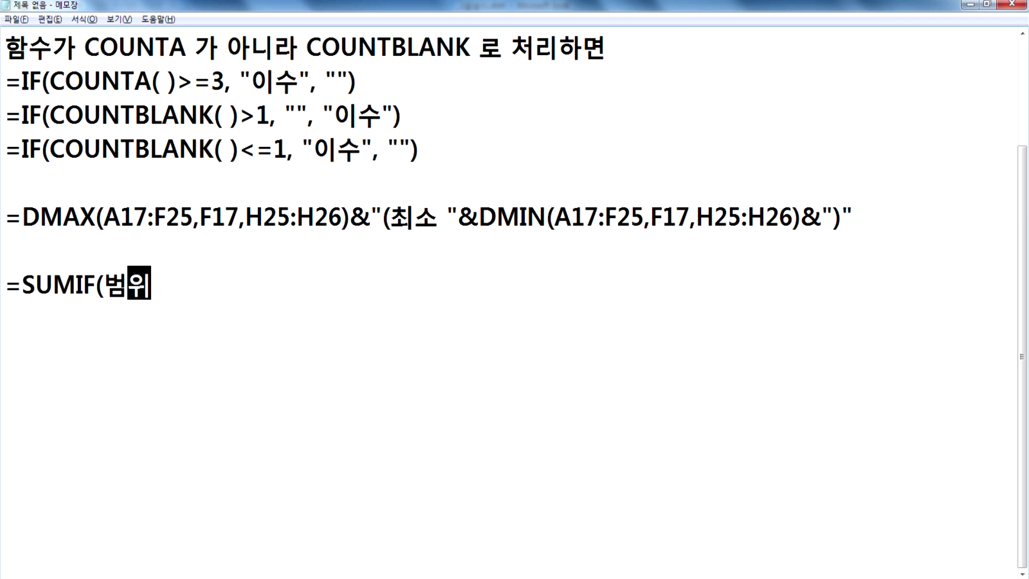
pyautogui.write(', ㅈ조건, 합계')
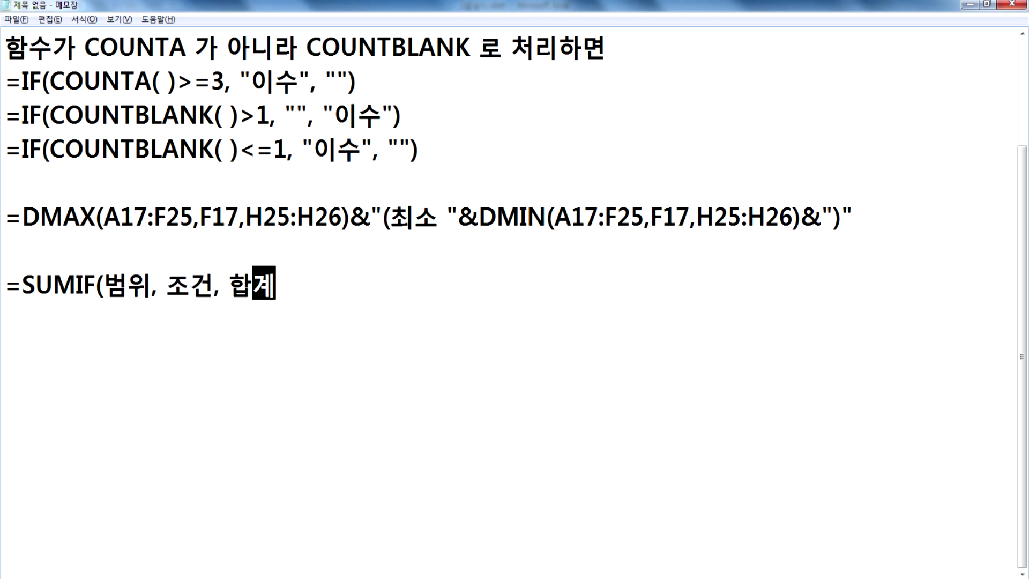
pyautogui.write('를 구할 범위)')
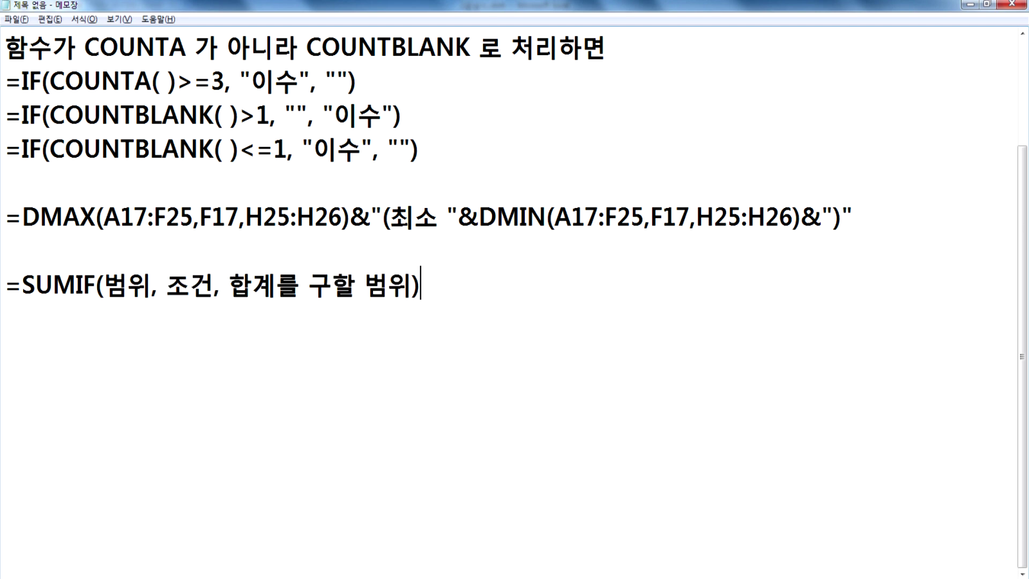
# Add a new line with the syntax =SUMIFS(합계를 구할 범위, 범위1, 조건1, 범위2, 조건2, ...)
pyautogui.press('Return')
pyautogui.write('=SUM')
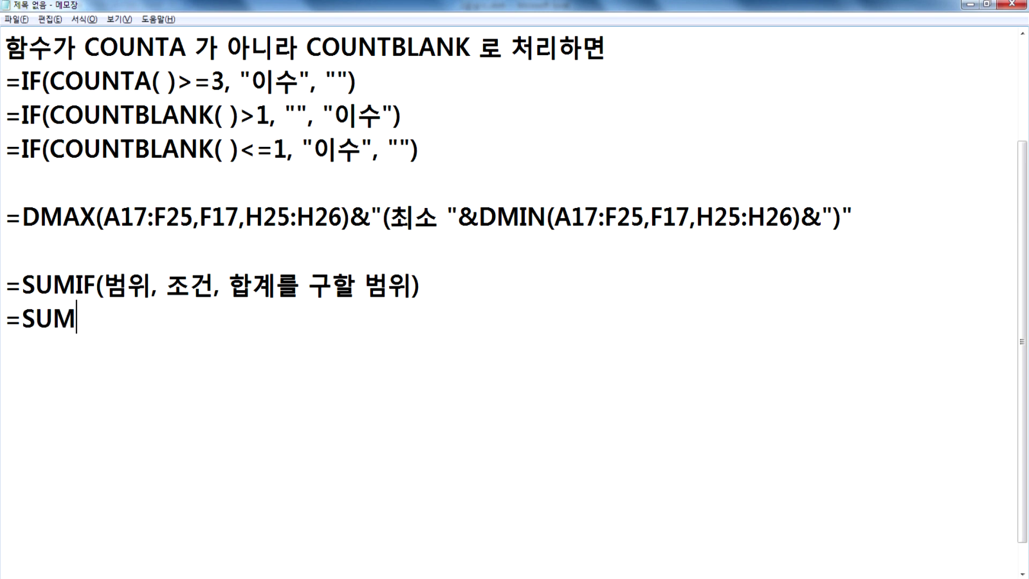
pyautogui.write('IFS(합계를 구할 범위, 범위12')
pyautogui.press('BackSpace')
pyautogui.write(', 조건1, 버')
pyautogui.write('무')
pyautogui.press('BackSpace')
pyautogui.press('BackSpace')
pyautogui.press('BackSpace')
pyautogui.write('범ㅇ')
pyautogui.write('위2, 조건2,')
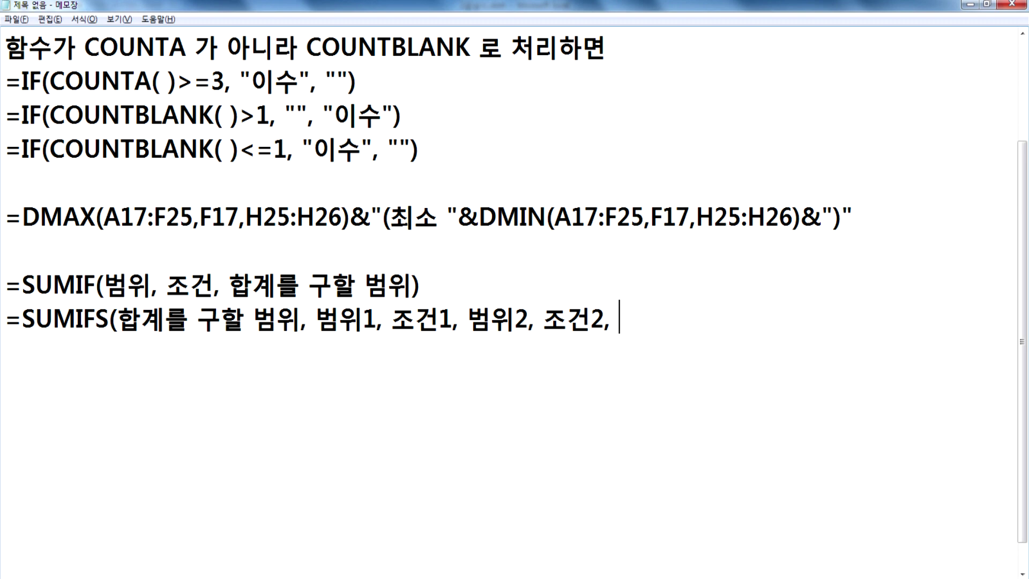
pyautogui.write(' ...)')
pyautogui.press('Return')
# Duplicate the SUMIFS syntax line in the Notepad notes directly below the original
pyautogui.hotkey('alt', 'Tab')
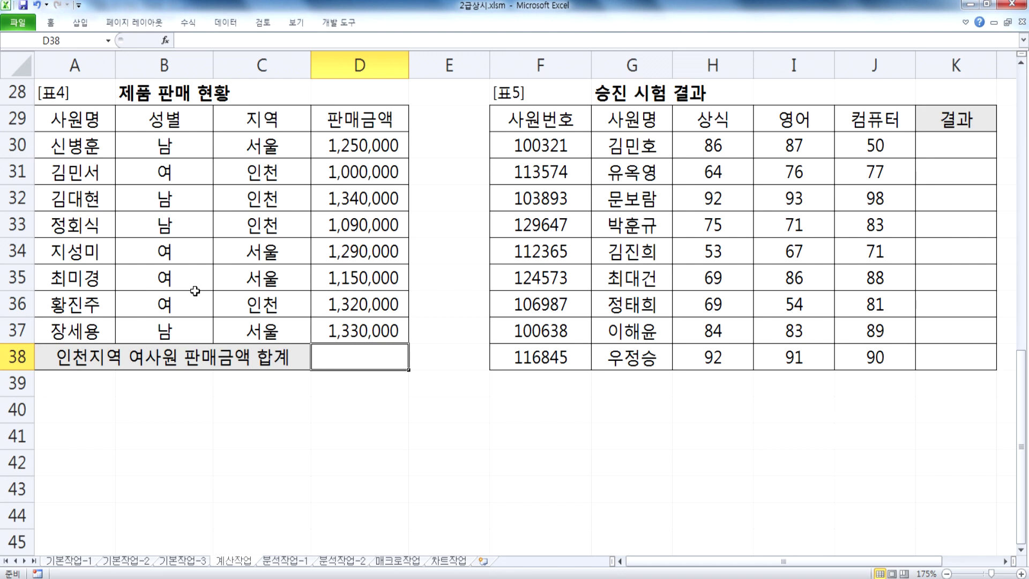
pyautogui.hotkey('alt', 'Tab')
pyautogui.hotkey('shift', 'Down')
pyautogui.hotkey('ctrl', 'c')
pyautogui.hotkey('ctrl', 'v')
pyautogui.hotkey('ctrl', 'v')
pyautogui.hotkey('alt', 'Tab')
pyautogui.hotkey('alt', 'Tab')
pyautogui.press('Return')
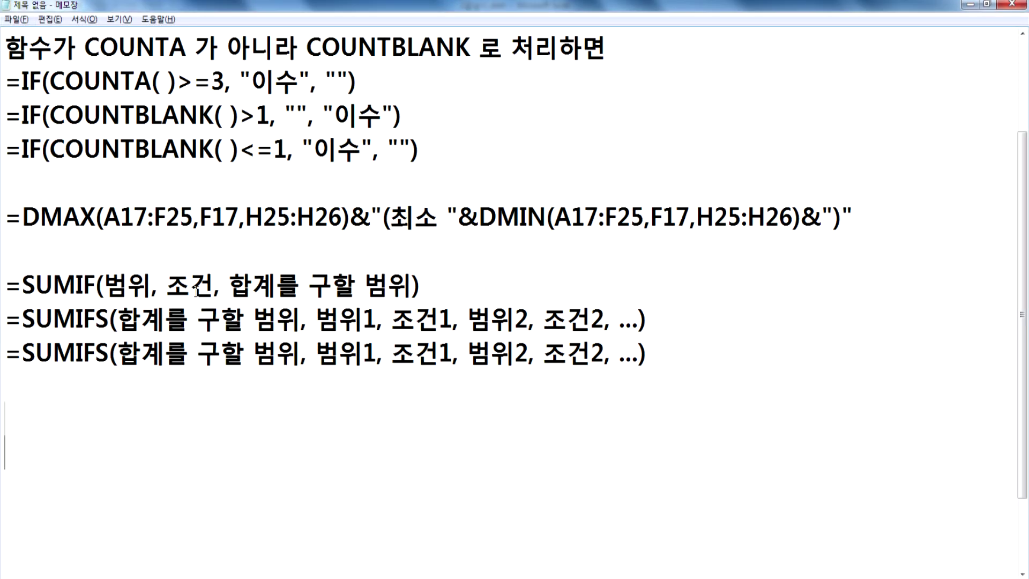
# In the copied SUMIFS line, replace the first argument 합계를 구할 범위 with 판매금액
pyautogui.press('Down')
pyautogui.press('Down')
pyautogui.press('Down')
pyautogui.press('Down')
pyautogui.press('Down')
pyautogui.press('Down')
pyautogui.press('Down')
pyautogui.press('Up')
pyautogui.press('Up')
pyautogui.press('Up')
pyautogui.press('Up')
pyautogui.press('Up')
pyautogui.press('Up')
pyautogui.press('Up')
pyautogui.press('Up')
pyautogui.press('Up')
pyautogui.press('Up')
pyautogui.press('Up')
pyautogui.press('Down')
pyautogui.press('Down')
pyautogui.press('Right')
pyautogui.press('Right')
pyautogui.press('Right')
pyautogui.press('Right')
pyautogui.press('Right')
pyautogui.press('Right')
pyautogui.press('Right')
pyautogui.press('Right')
pyautogui.write('판매ㄱ')
pyautogui.write('금액')
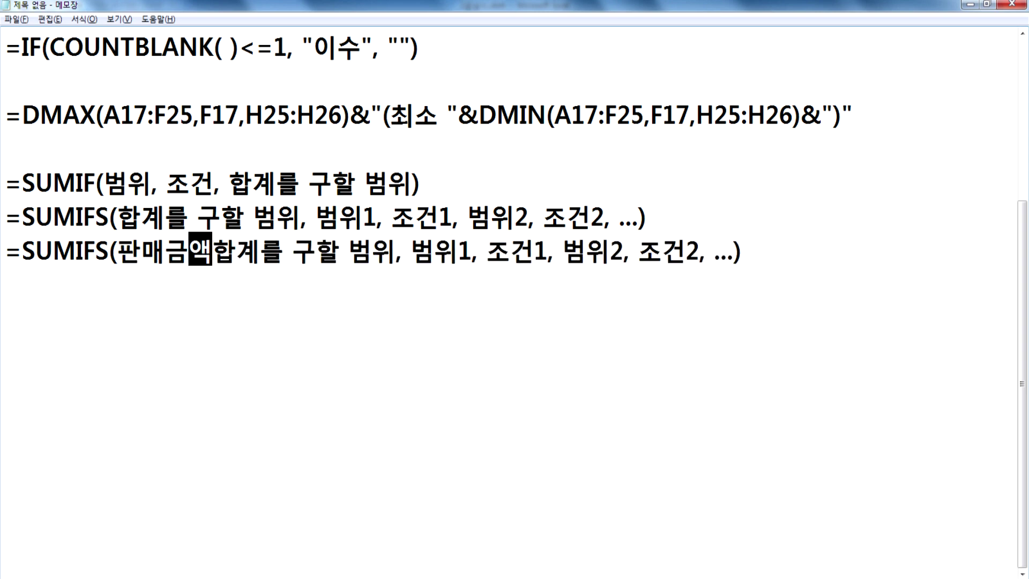
pyautogui.press('Delete')
pyautogui.press('Delete')
pyautogui.press('Delete')
pyautogui.press('Delete')
pyautogui.press('Delete')
pyautogui.press('Delete')
pyautogui.press('Delete')
pyautogui.press('Delete')
pyautogui.press('Delete')
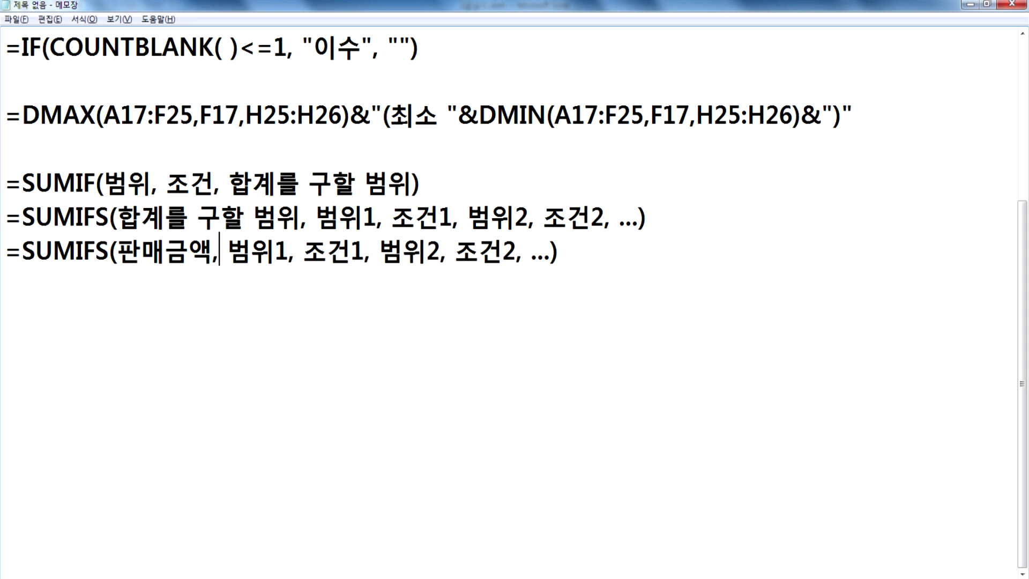
# Replace the placeholders 범위1 and 조건1 in the copied SUMIFS line with 지역 and "인천"
pyautogui.write('지역')
pyautogui.press('Delete')
pyautogui.press('Delete')
pyautogui.press('Delete')
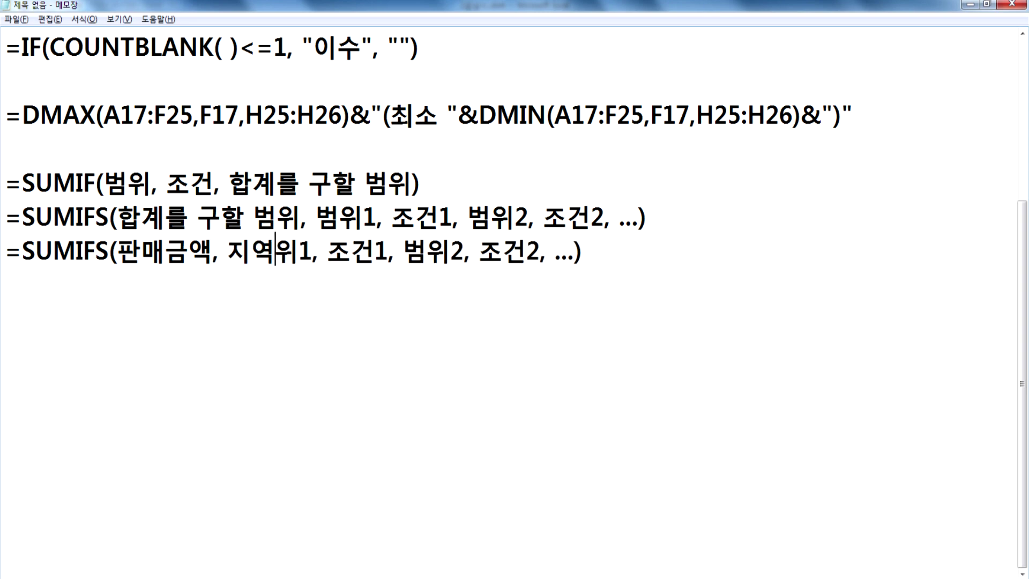
pyautogui.press('Right')
pyautogui.press('Right')
pyautogui.write('"인천')
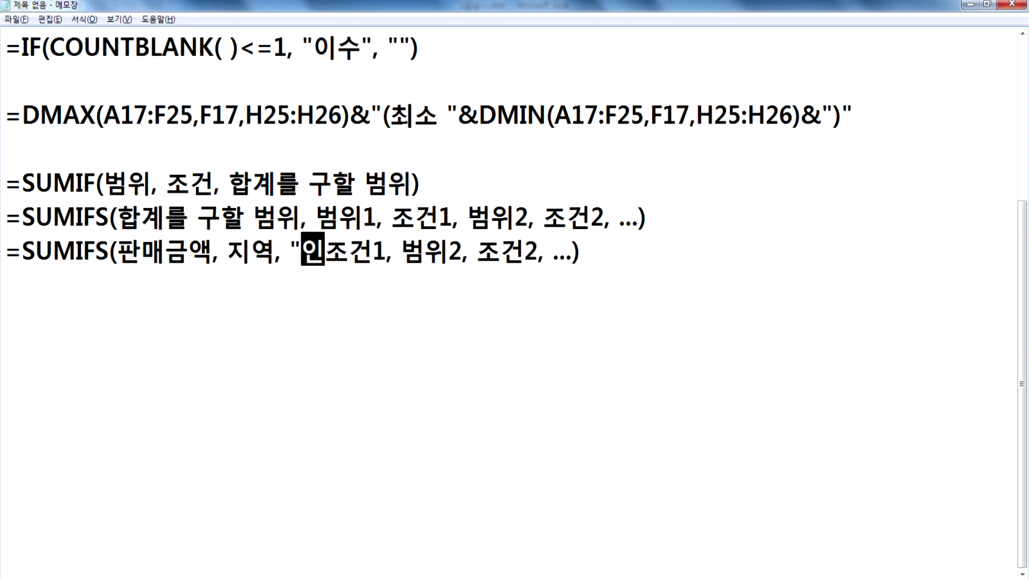
pyautogui.write('ㅓ')
pyautogui.press('BackSpace')
pyautogui.press('BackSpace')
pyautogui.press('BackSpace')
pyautogui.write('천')
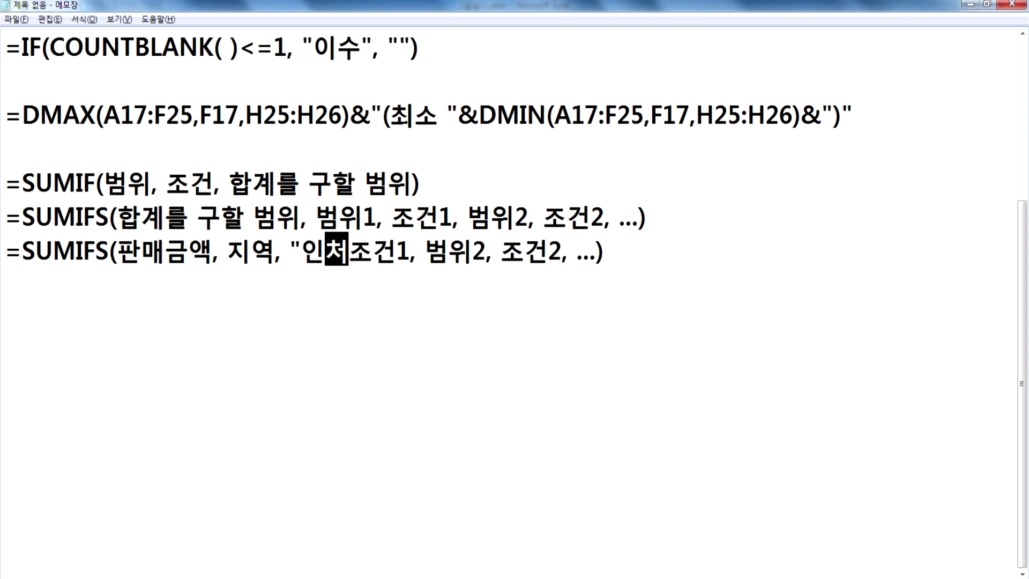
pyautogui.write('"')
pyautogui.press('Delete')
pyautogui.press('Delete')
pyautogui.press('Delete')
pyautogui.press('Right')
pyautogui.press('Right')
# Replace 범위2 and 조건2 with 성별 and "여", remove the trailing ellipsis argument, and break the line before its closing end
pyautogui.hotkey('alt', 'Tab')
pyautogui.hotkey('alt', 'Tab')
pyautogui.write('성별')
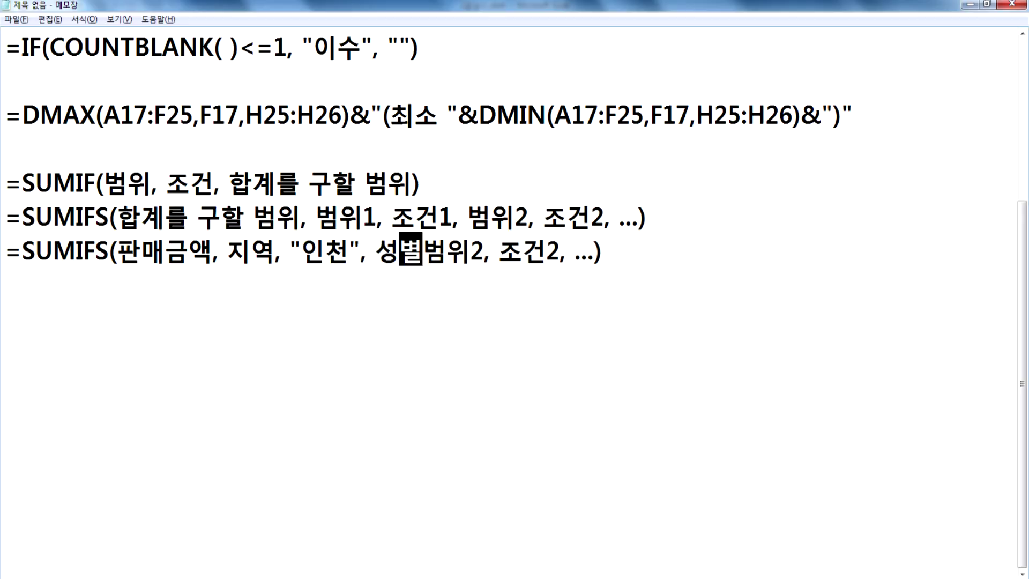
pyautogui.press('Delete')
pyautogui.press('Delete')
pyautogui.press('Delete')
pyautogui.press('Right')
pyautogui.press('Right')
pyautogui.write('"여"')
pyautogui.press('BackSpace')
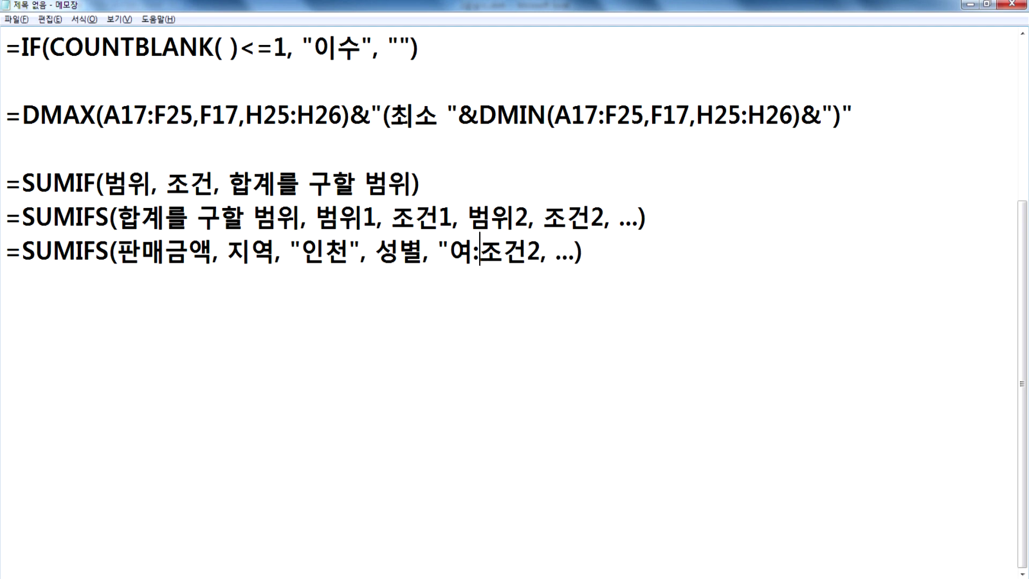
pyautogui.write('"')
pyautogui.press('Delete')
pyautogui.press('Delete')
pyautogui.press('Delete')
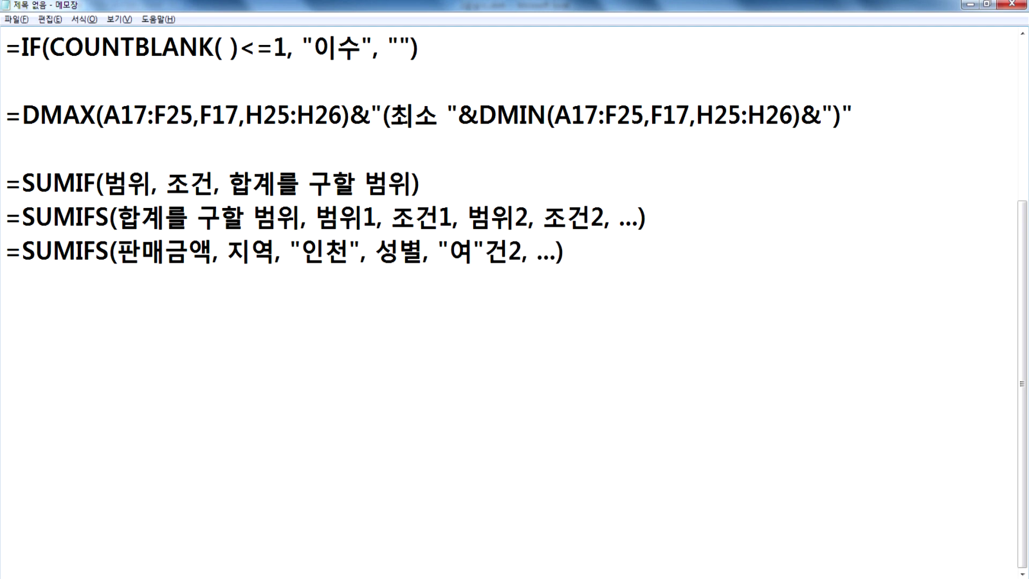
pyautogui.press('Delete')
pyautogui.press('Delete')
pyautogui.press('Delete')
pyautogui.press('Delete')
pyautogui.press('Delete')
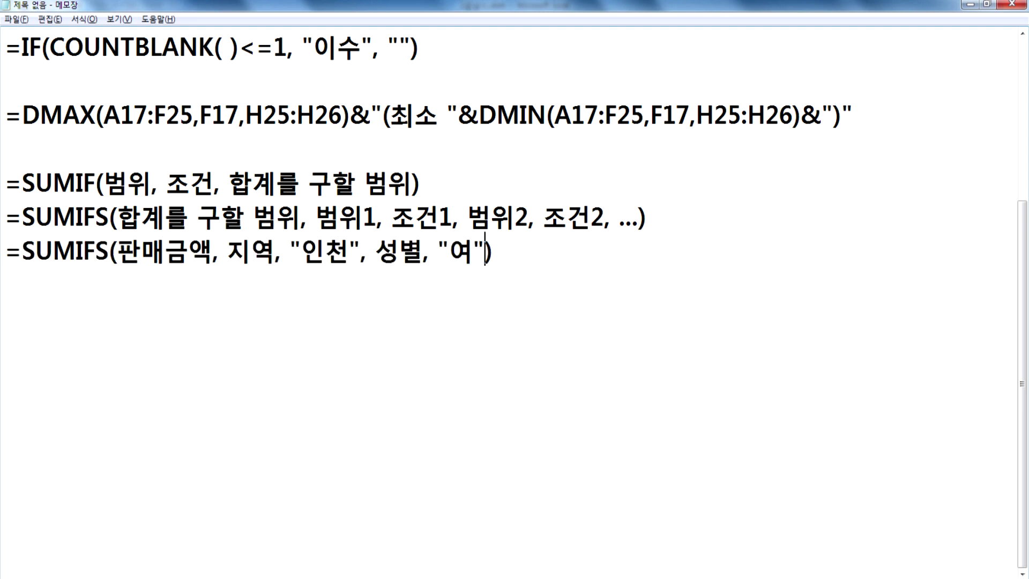
pyautogui.hotkey('alt', 'Tab')
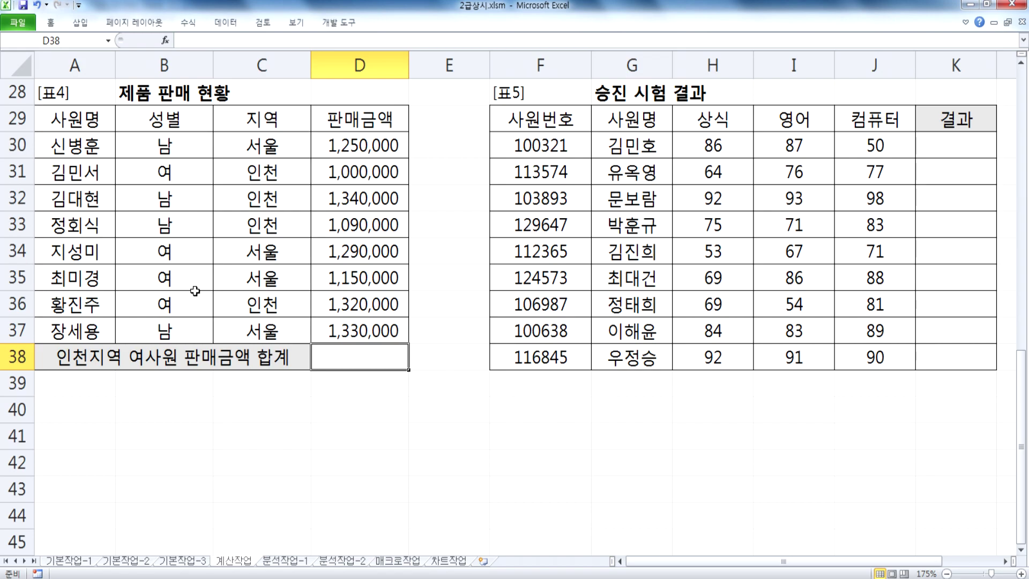
pyautogui.hotkey('alt', 'Tab')
pyautogui.press('Return')
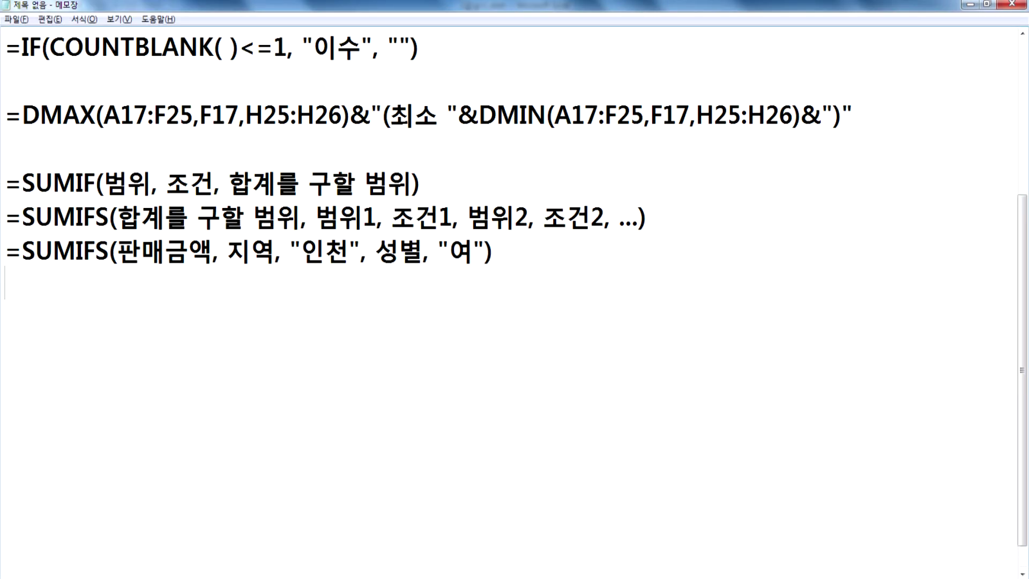
# Back in Excel, begin a SUMIFS formula in D38 with sum range D30:D37 and first criteria range C30:C37
pyautogui.hotkey('alt', 'Tab')
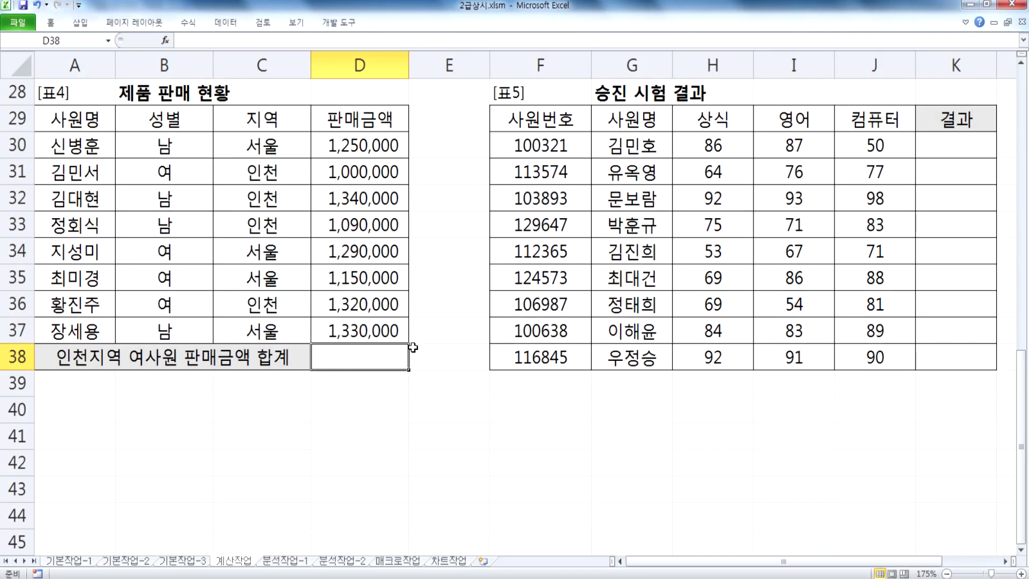
pyautogui.write('=SUMIF')
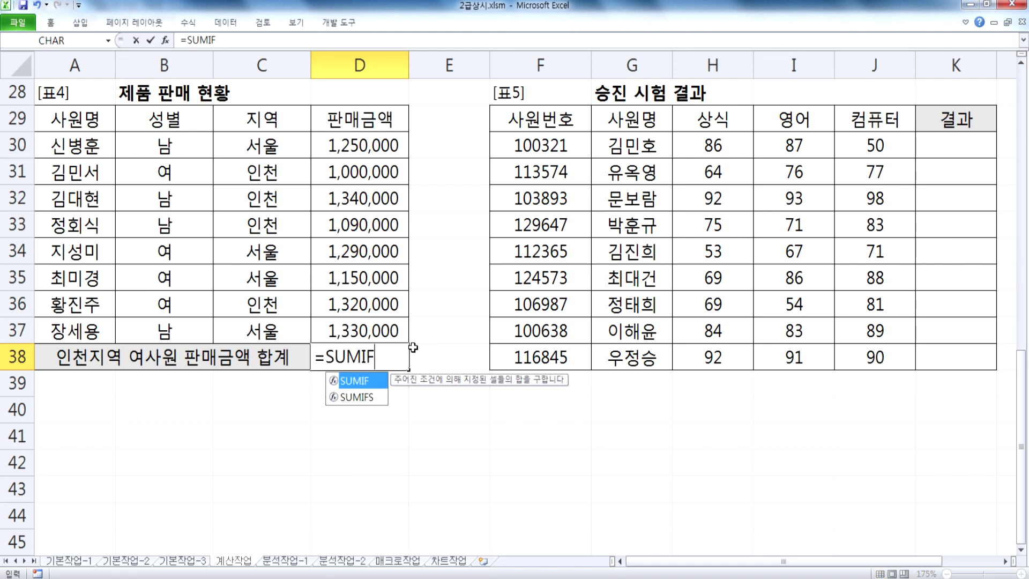
pyautogui.write('S(')
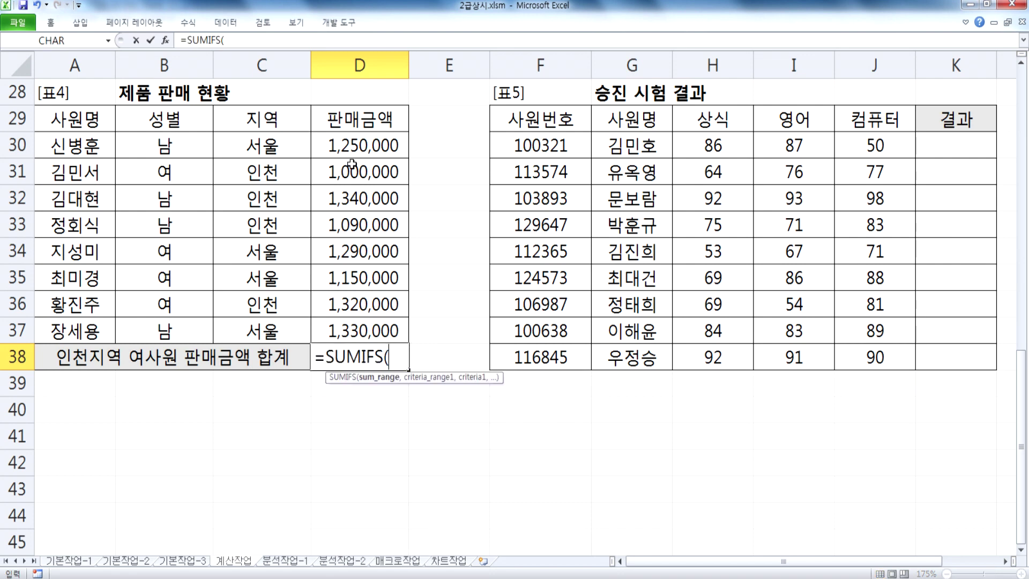
pyautogui.moveTo(354, 147); pyautogui.dragTo(352, 327)
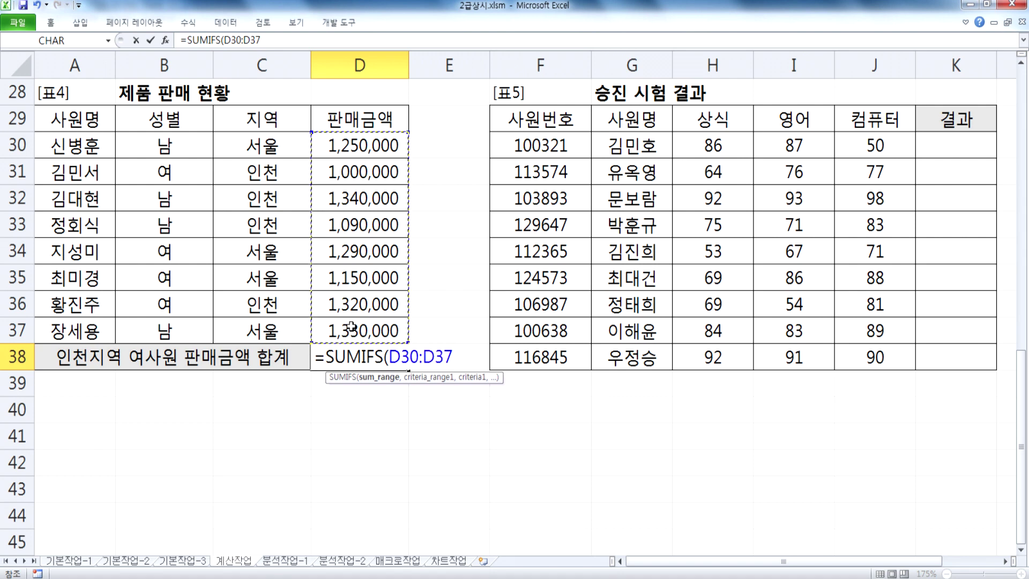
pyautogui.write(',')
pyautogui.moveTo(264, 152); pyautogui.dragTo(264, 324)
pyautogui.write(',')
# Try different 인천 cells in the 지역 column as the first criterion, ending with C36
pyautogui.click(261, 176)
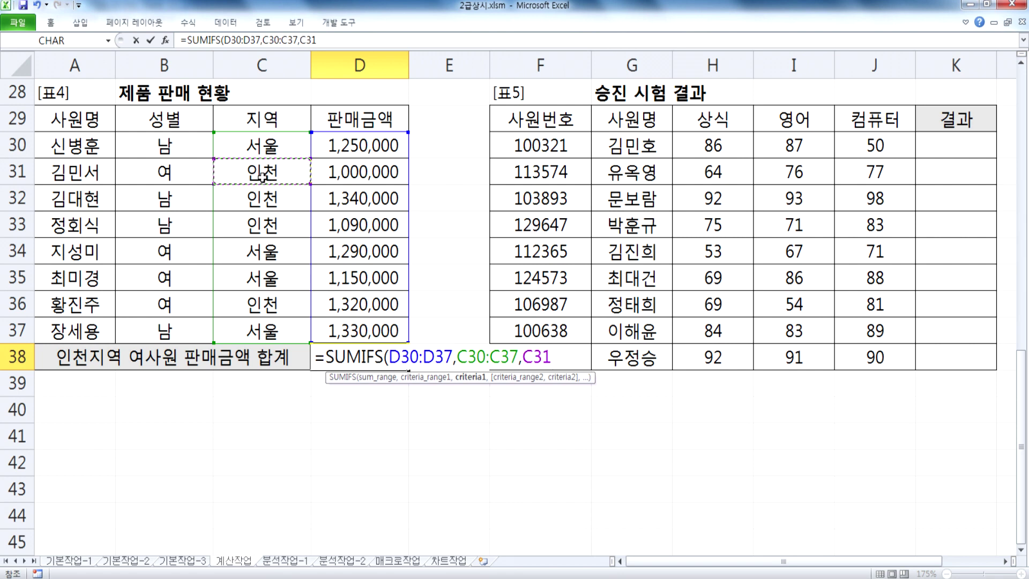
pyautogui.click(287, 225)
pyautogui.click(278, 199)
pyautogui.click(276, 175)
pyautogui.click(277, 198)
pyautogui.click(263, 225)
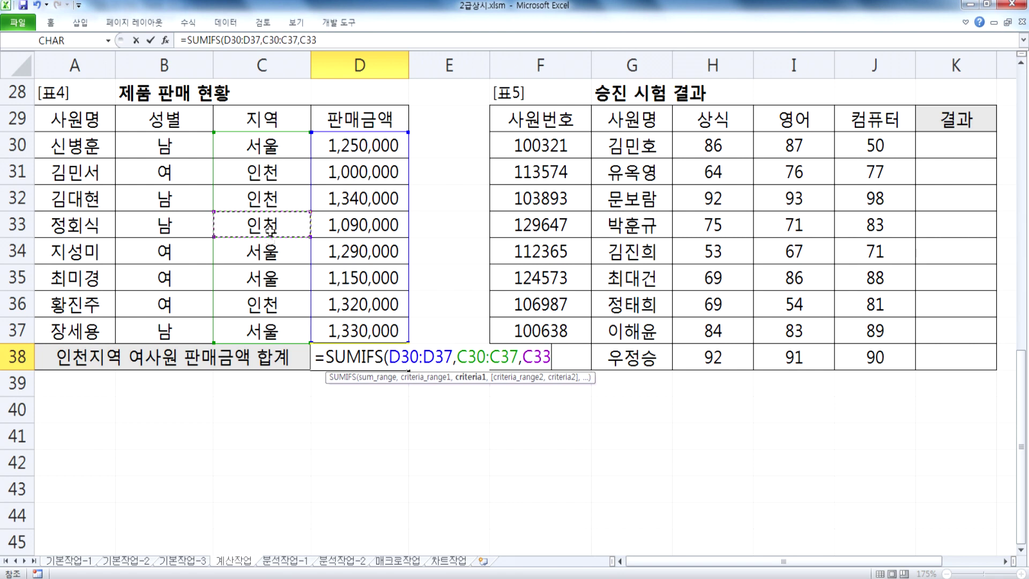
pyautogui.click(267, 306)
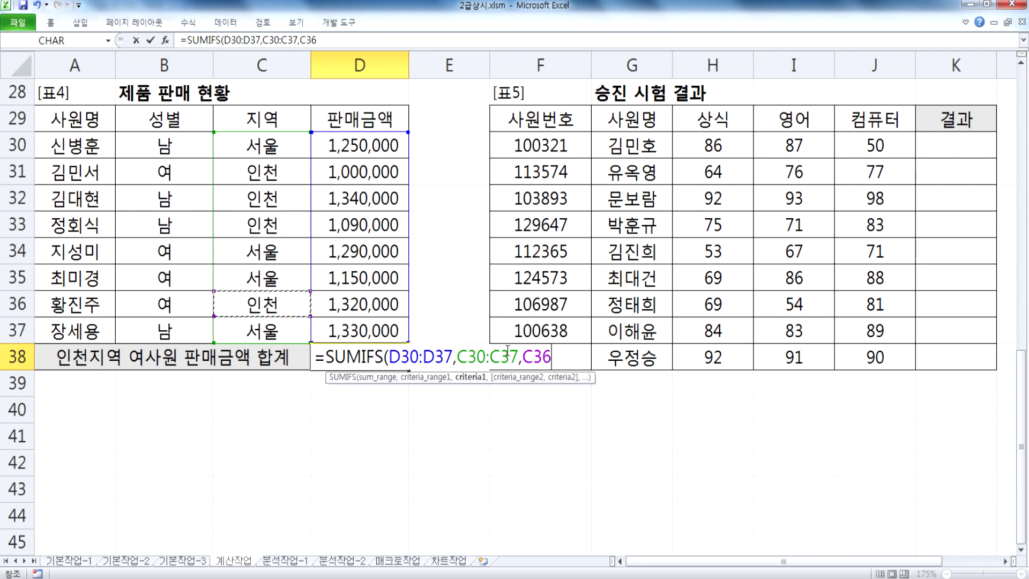
# Set the first criterion to "인천" and complete the D38 formula with criteria range B30:B37 and criterion "여"
pyautogui.moveTo(527, 357); pyautogui.dragTo(553, 351)
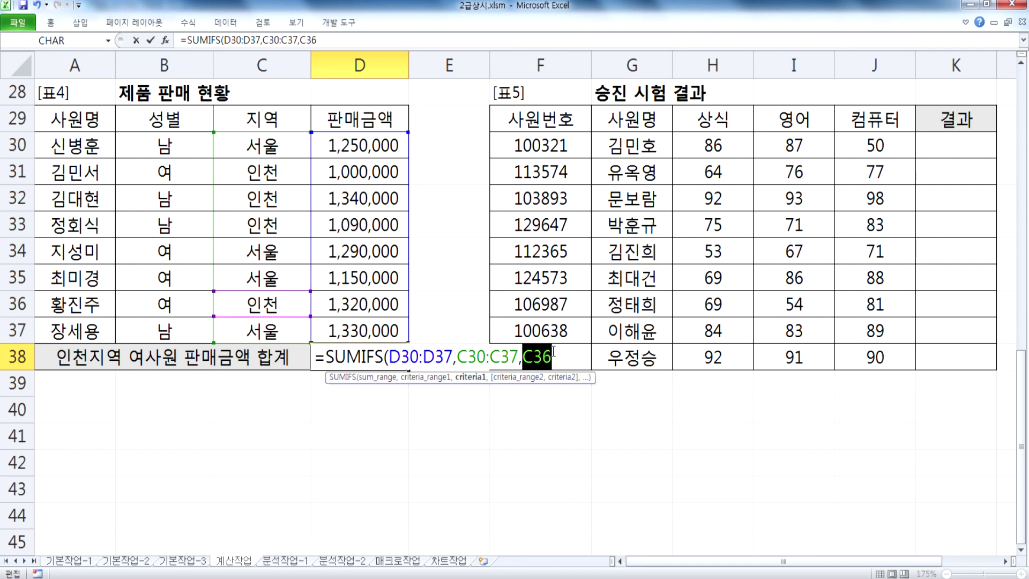
pyautogui.write('"인천')
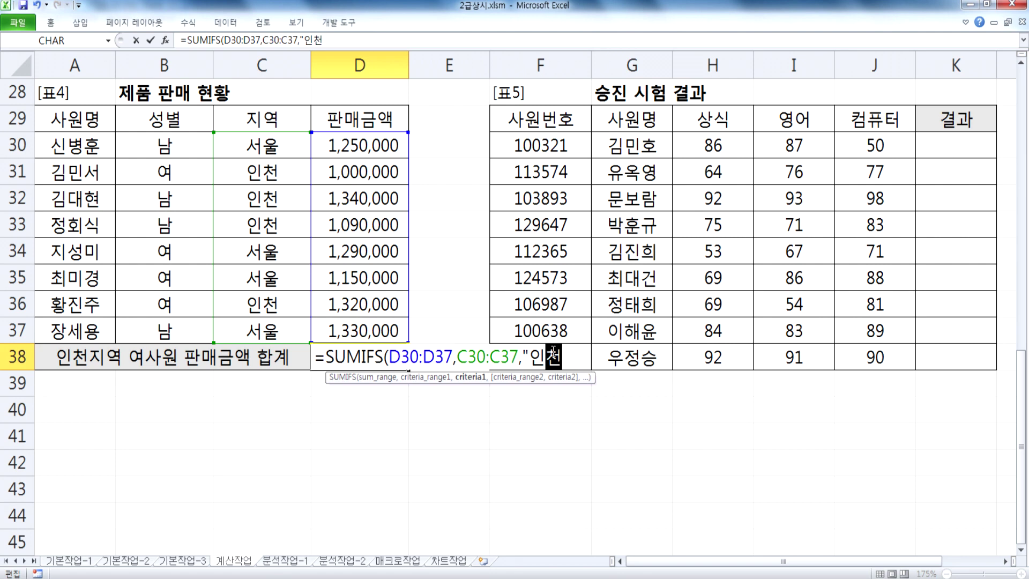
pyautogui.write('",')
pyautogui.moveTo(166, 146); pyautogui.dragTo(152, 325)
pyautogui.write(',"du')
pyautogui.press('BackSpace')
pyautogui.press('BackSpace')
pyautogui.press('Hangul')
pyautogui.write('여')
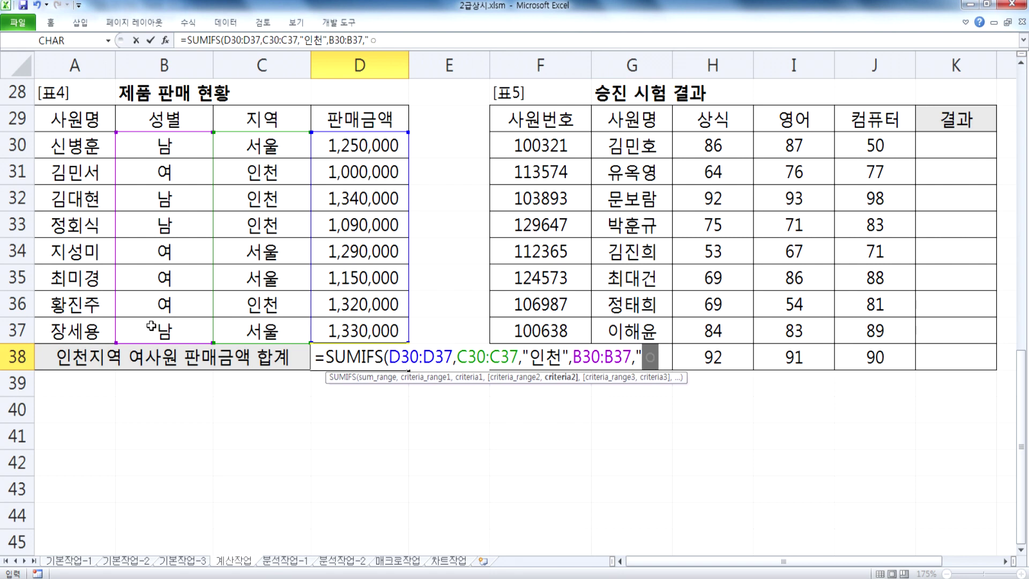
pyautogui.write('")')
pyautogui.press('Return')
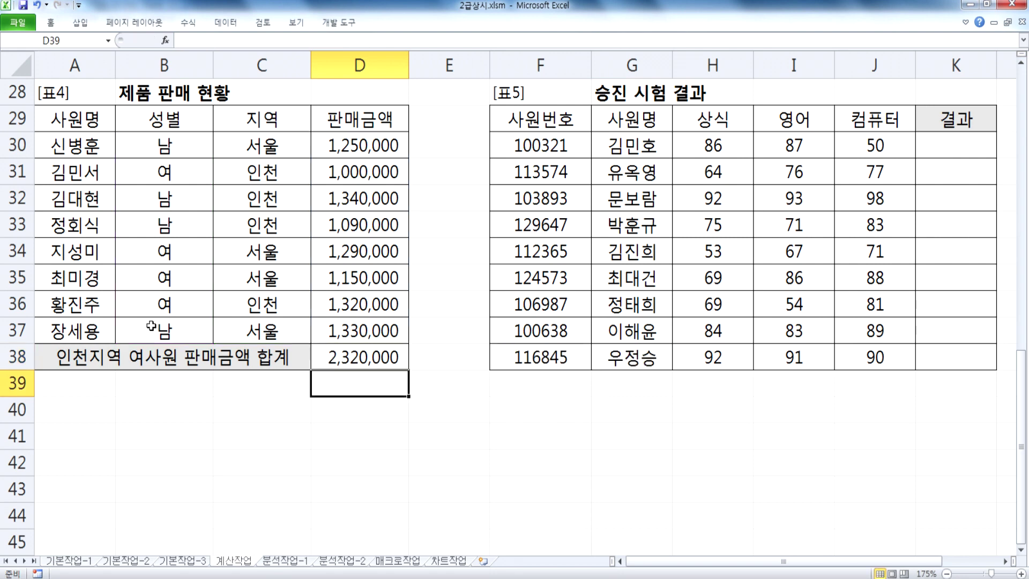
# Select B31:D31 and B36:D36 together to check the matching rows' sum against D38
pyautogui.moveTo(167, 166); pyautogui.dragTo(325, 162)
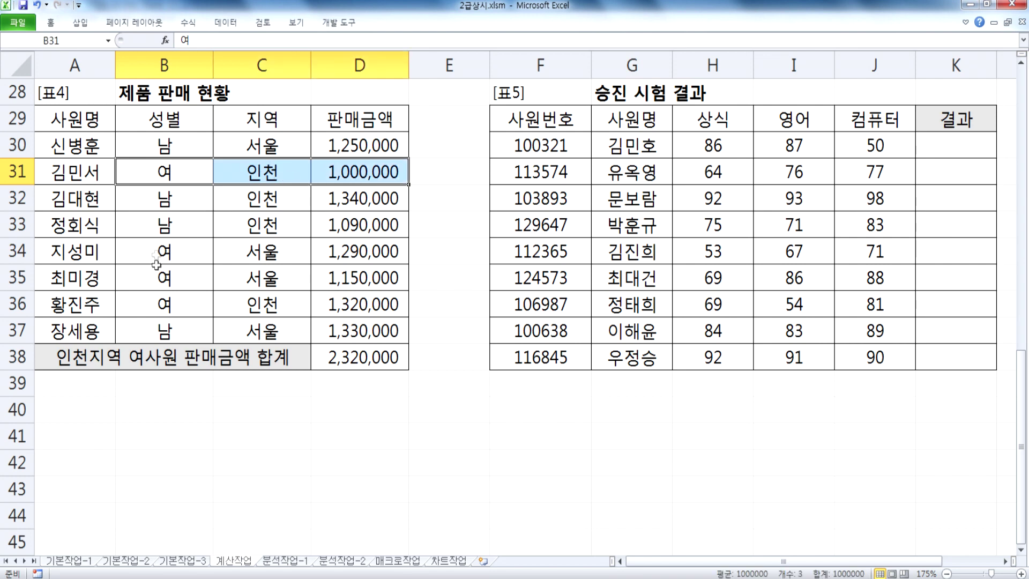
pyautogui.moveTo(163, 303); pyautogui.dragTo(361, 300)
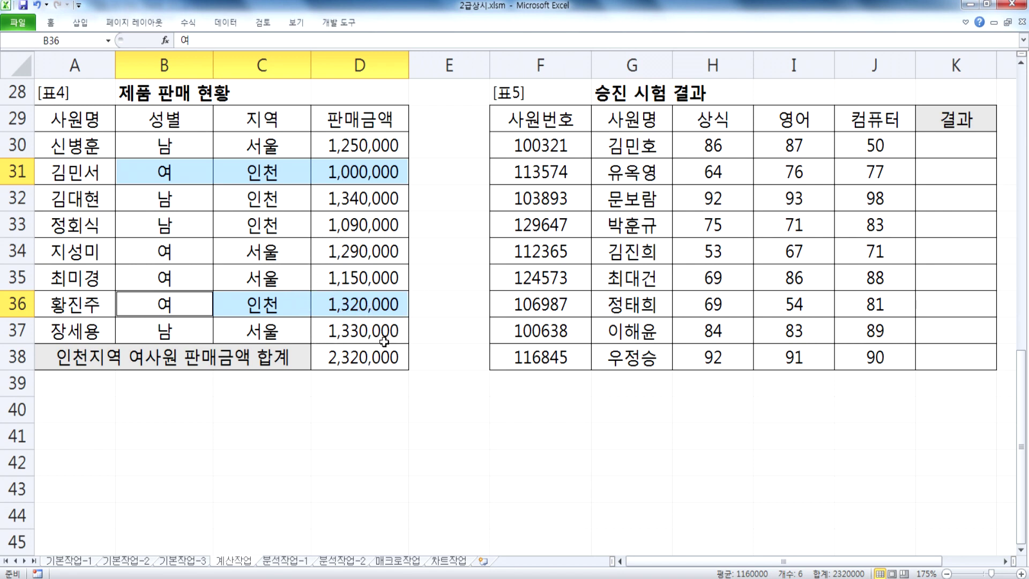
# Copy the SUMIFS formula from D38 and paste it into Notepad below the formula outline
pyautogui.click(348, 369)
pyautogui.moveTo(385, 40); pyautogui.dragTo(85, 28)
pyautogui.hotkey('ctrl', 'c')
pyautogui.hotkey('alt', 'Tab')
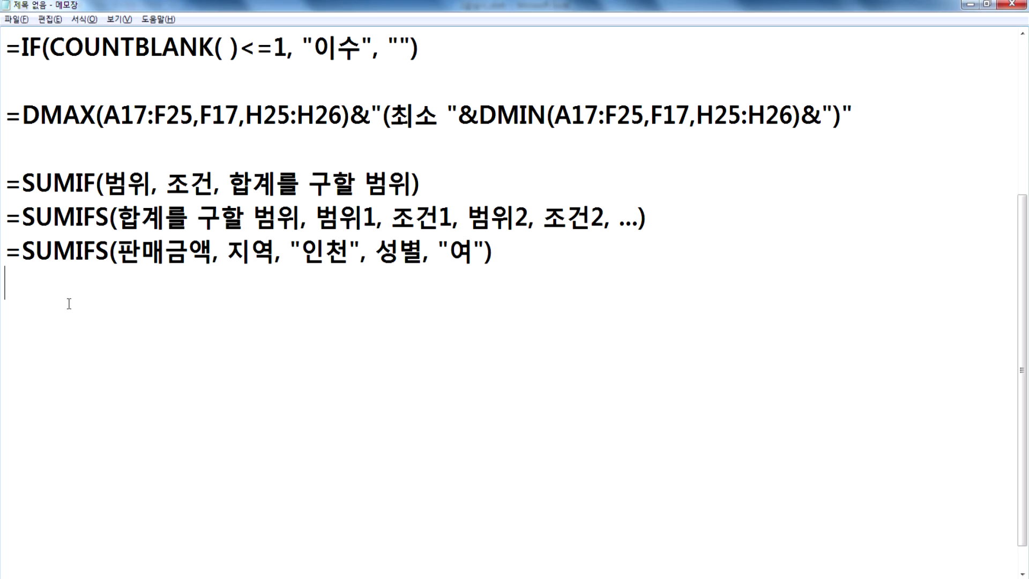
pyautogui.hotkey('ctrl', 'v')
# Add a space after each comma in the pasted SUMIFS formula
pyautogui.click(217, 285)
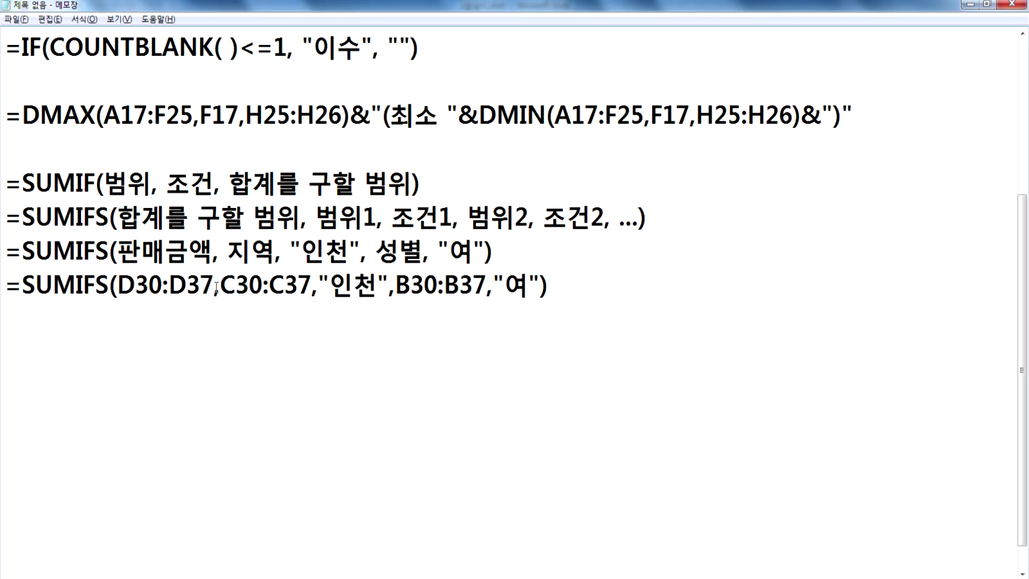
pyautogui.click(325, 283)
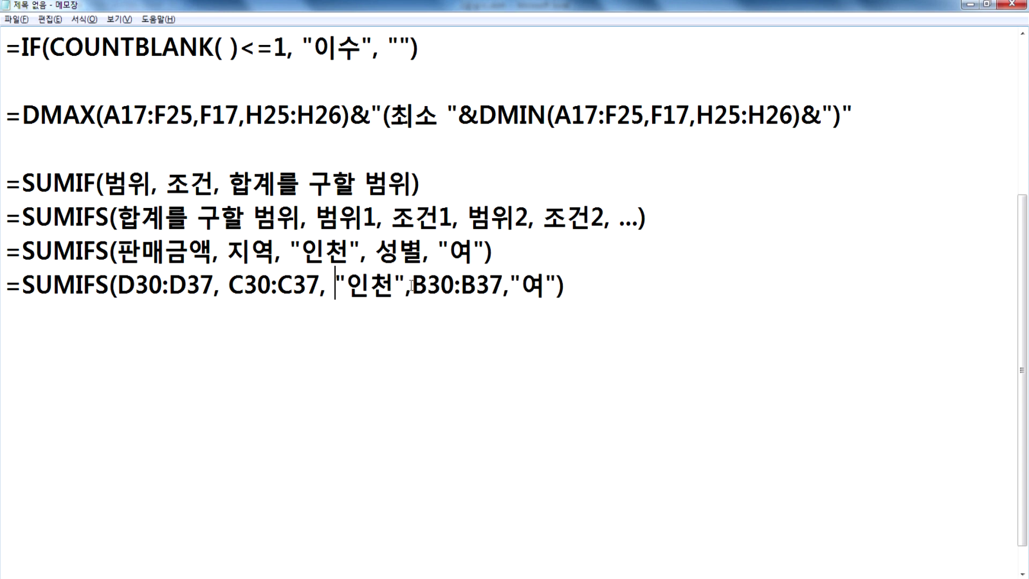
pyautogui.click(411, 285)
pyautogui.click(520, 284)
# Add the note 인천항목을 클릭, 여 항목을 클릭 after the pasted SUMIFS formula
pyautogui.click(608, 295)
pyautogui.write('DLS')
pyautogui.press('BackSpace')
pyautogui.press('BackSpace')
pyautogui.press('BackSpace')
pyautogui.press('Hangul')
pyautogui.write('인천')
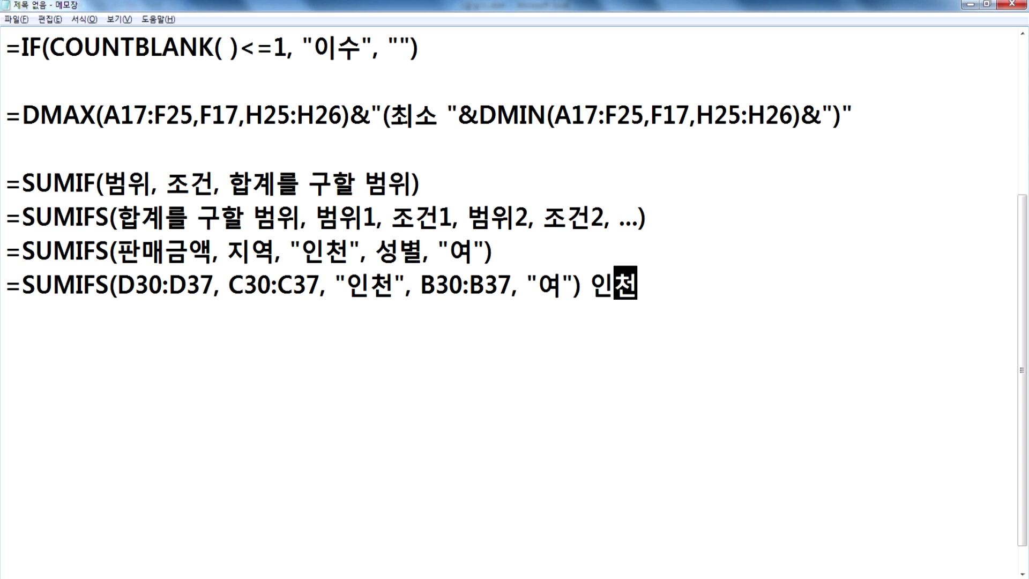
pyautogui.write('항목을 클')
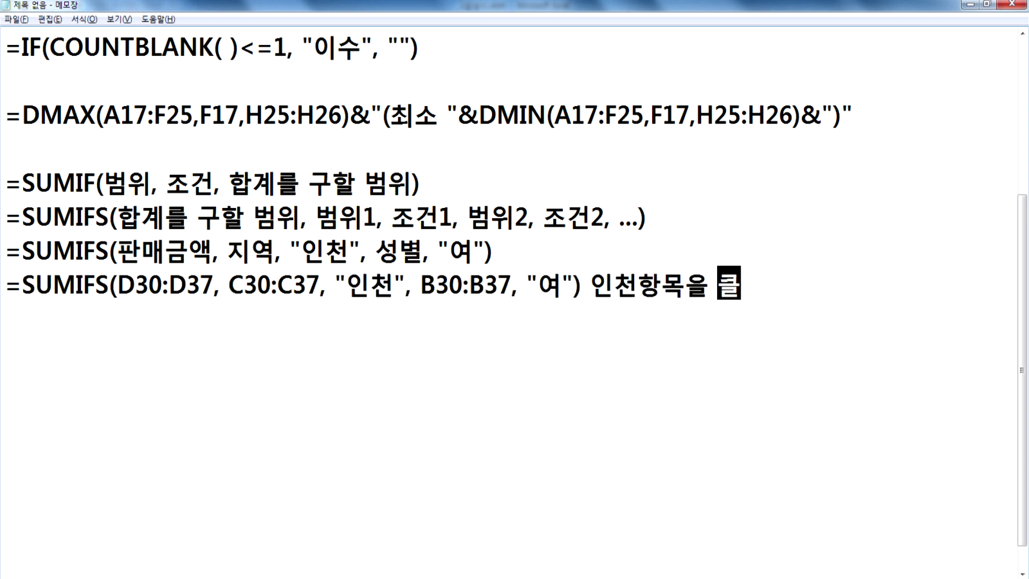
pyautogui.write('릭, ㅇㅕ 항목을')
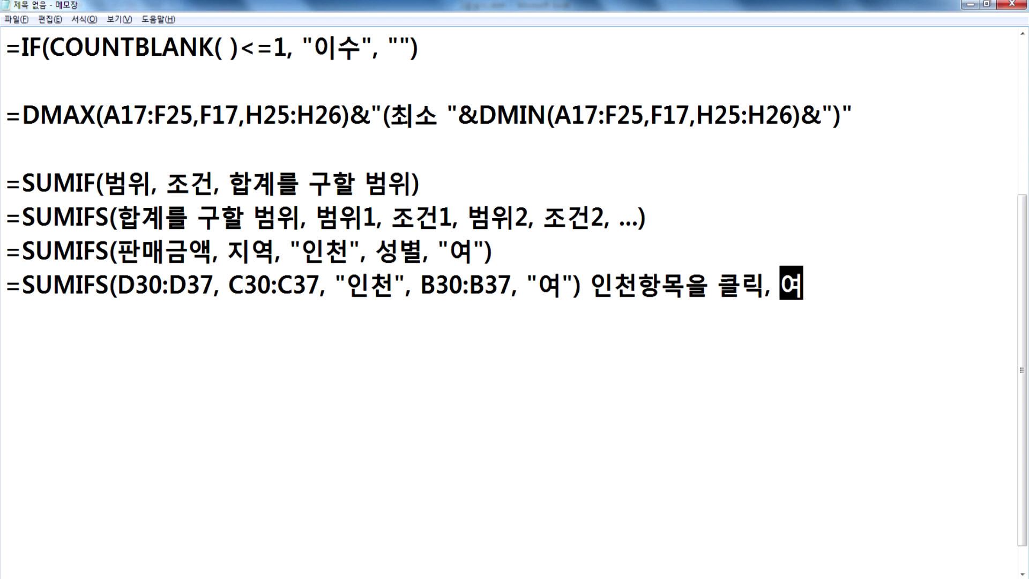
pyautogui.write(' 클릭')
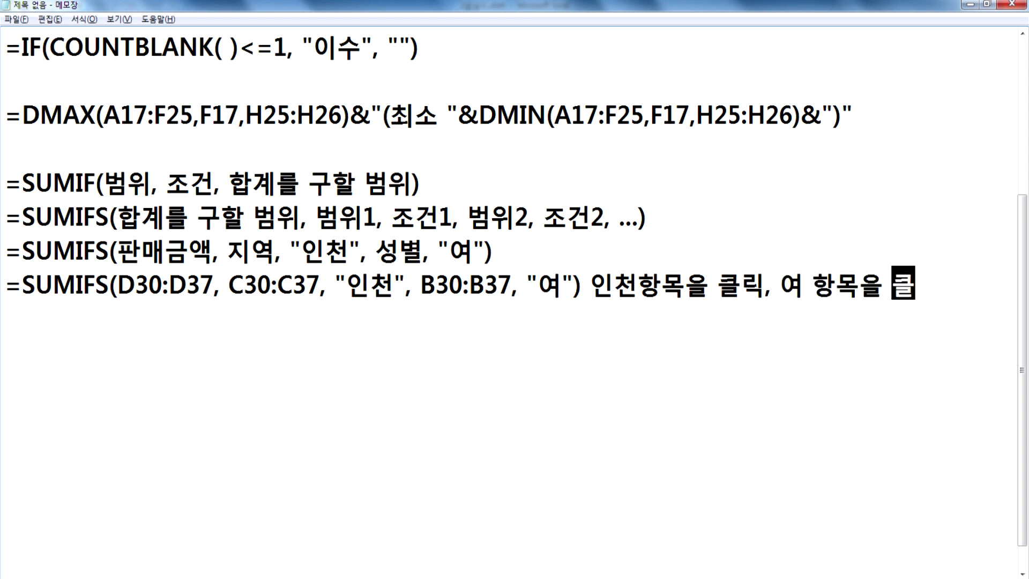
# Put double quotes around 인천 and 여 in the note, with a space between "인천" and 항목을
pyautogui.press('Left')
pyautogui.press('Left')
pyautogui.press('Left')
pyautogui.press('Left')
pyautogui.press('Left')
pyautogui.press('Left')
pyautogui.press('Left')
pyautogui.press('Left')
pyautogui.press('Left')
pyautogui.press('Left')
pyautogui.press('Left')
pyautogui.press('Left')
pyautogui.press('Left')
pyautogui.press('Left')
pyautogui.press('Left')
pyautogui.press('Left')
pyautogui.press('Left')
pyautogui.press('Left')
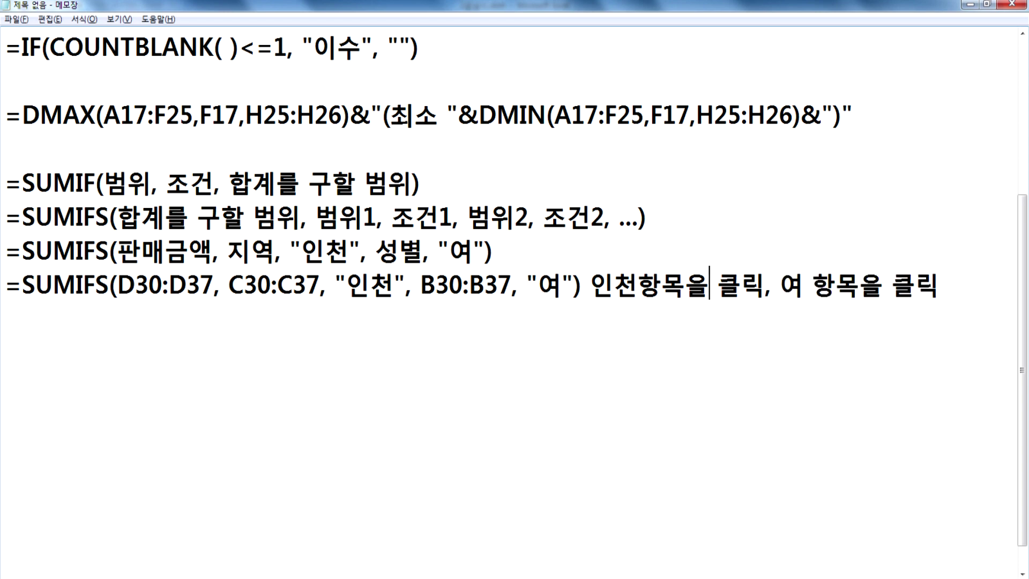
pyautogui.write('"')
pyautogui.press('Right')
pyautogui.press('Right')
pyautogui.write('"')
pyautogui.press('Right')
pyautogui.press('Right')
pyautogui.press('Right')
pyautogui.press('Right')
pyautogui.press('Right')
pyautogui.press('Right')
pyautogui.press('Right')
pyautogui.press('Right')
pyautogui.press('Right')
pyautogui.press('Left')
pyautogui.write('"')
pyautogui.press('Right')
pyautogui.press('Right')
pyautogui.press('Left')
pyautogui.write('"')
# Complete the note with 해도 무관하지만, 실무에서는 사용금지
pyautogui.press('End')
pyautogui.write('해도 무')
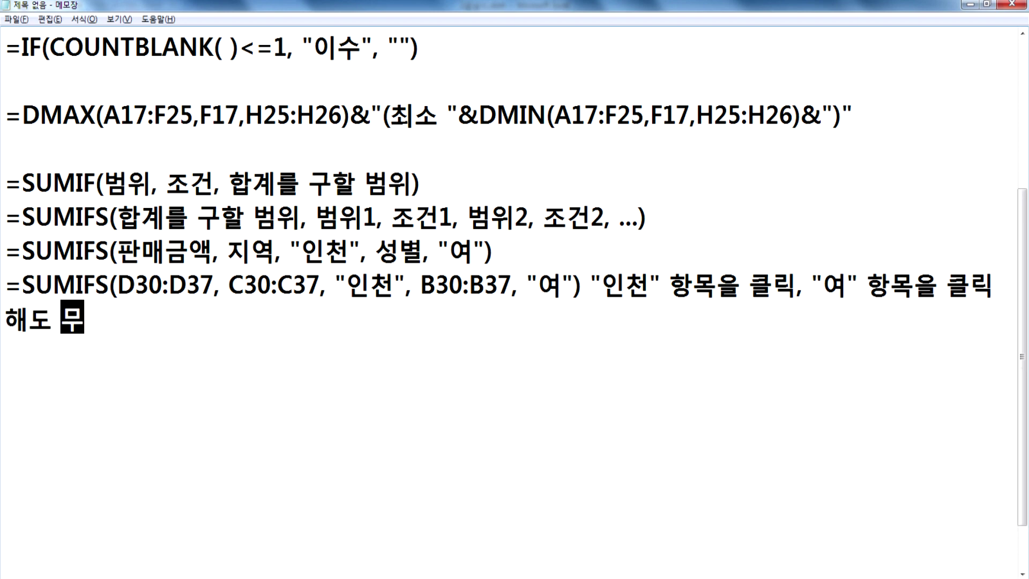
pyautogui.write('관하지만')
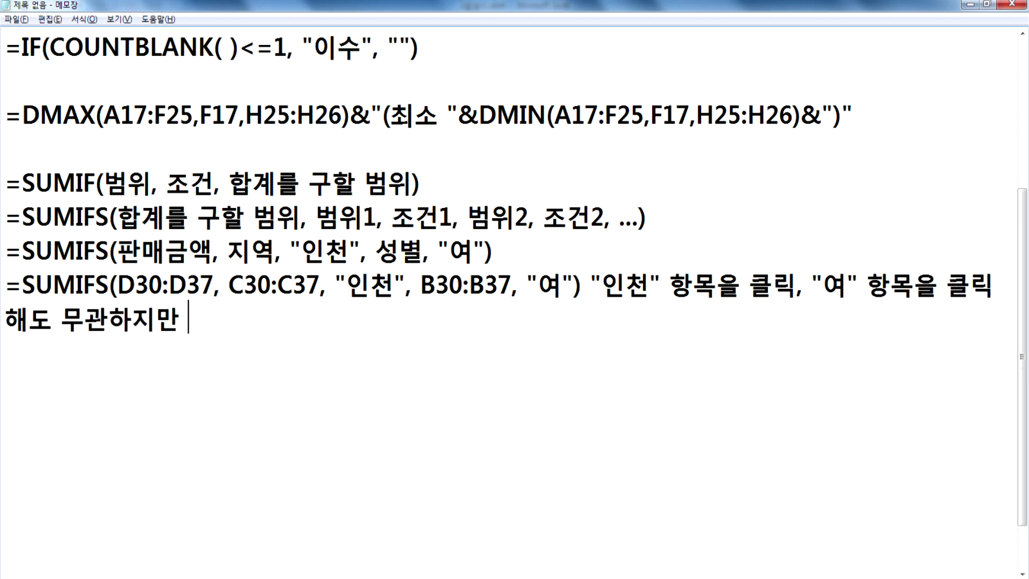
pyautogui.write(', 실무에')
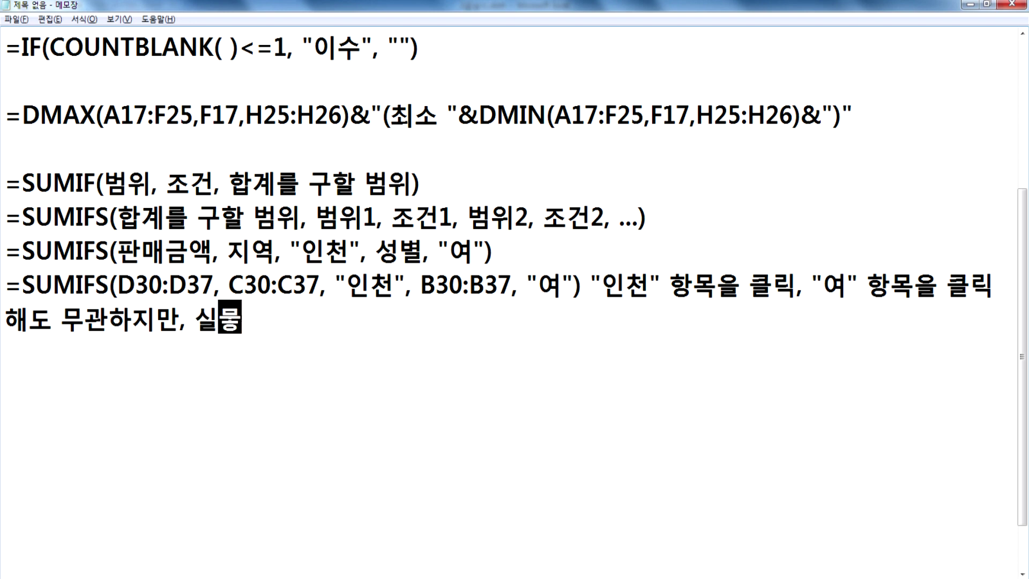
pyautogui.write('서는 상')
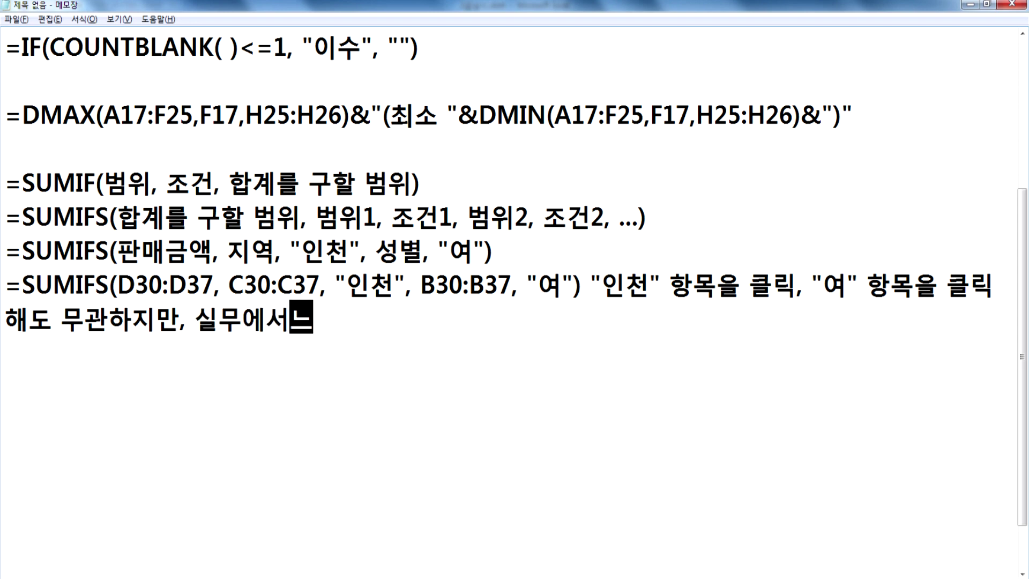
pyautogui.write('용금지')
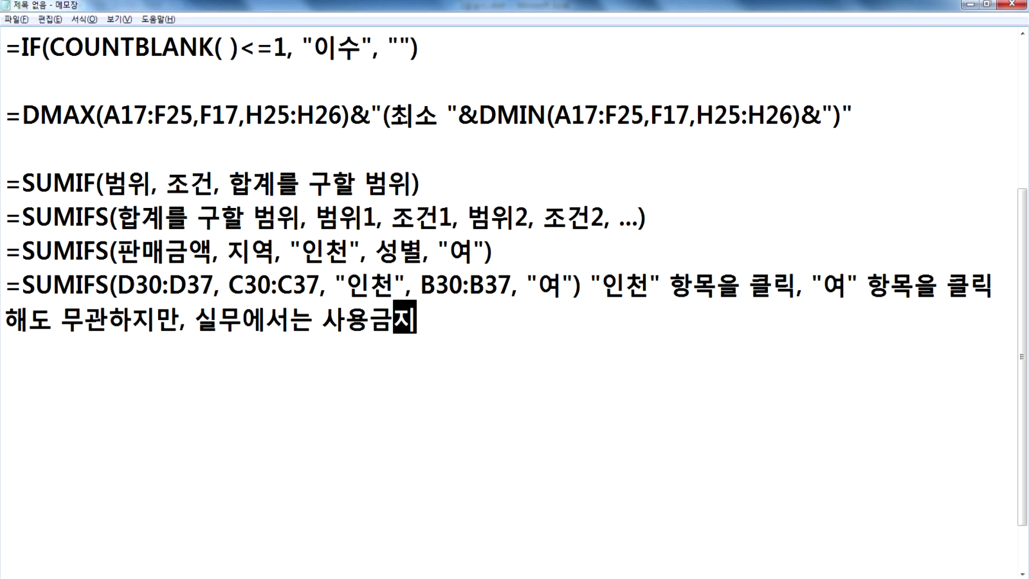
# Switch to Excel and examine the 인천 and 여 cells in row 31 of table 4
pyautogui.hotkey('alt', 'Tab')
pyautogui.press('Escape')
pyautogui.click(274, 171)
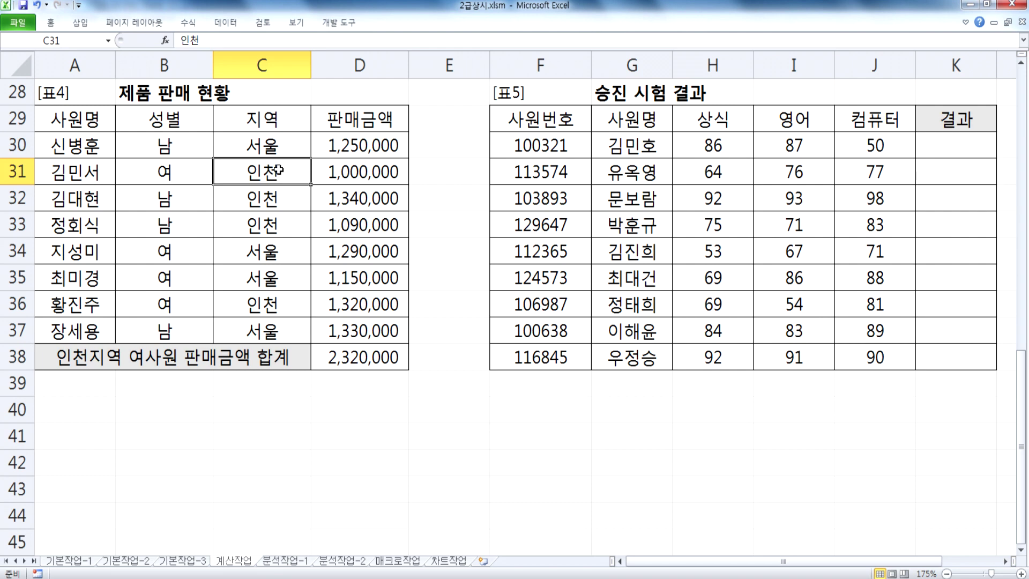
pyautogui.click(180, 182)
pyautogui.click(234, 162)
# Return to Notepad and start a new line below the note
pyautogui.moveTo(670, 558); pyautogui.dragTo(753, 552)
pyautogui.hotkey('alt', 'Tab')
pyautogui.write('₩')
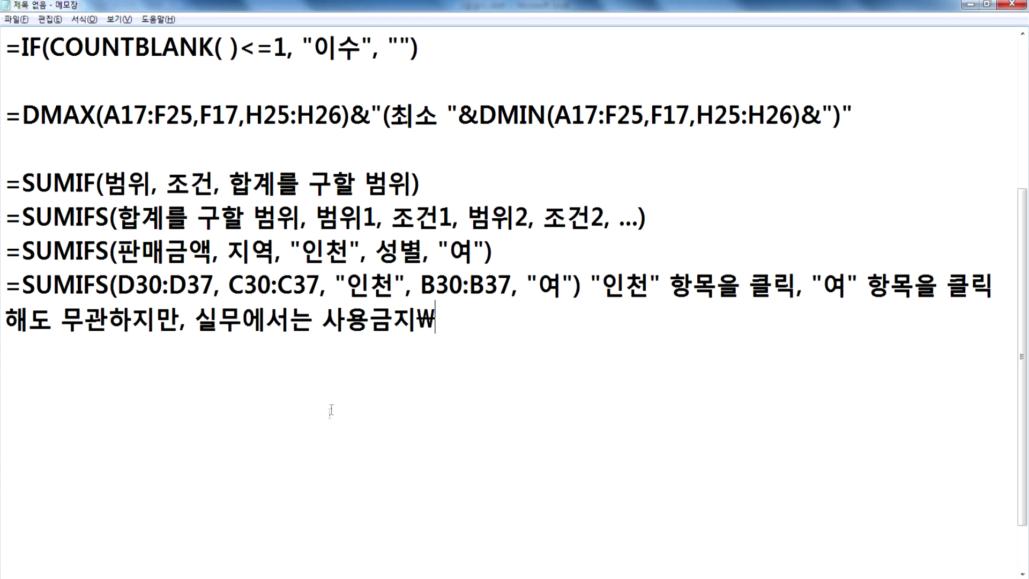
pyautogui.press('BackSpace')
pyautogui.press('Return')
# Read task 5 in the exam PDF and select the matching 상식 and 영어 scores H30:I30 in Excel
pyautogui.hotkey('alt', 'Tab')
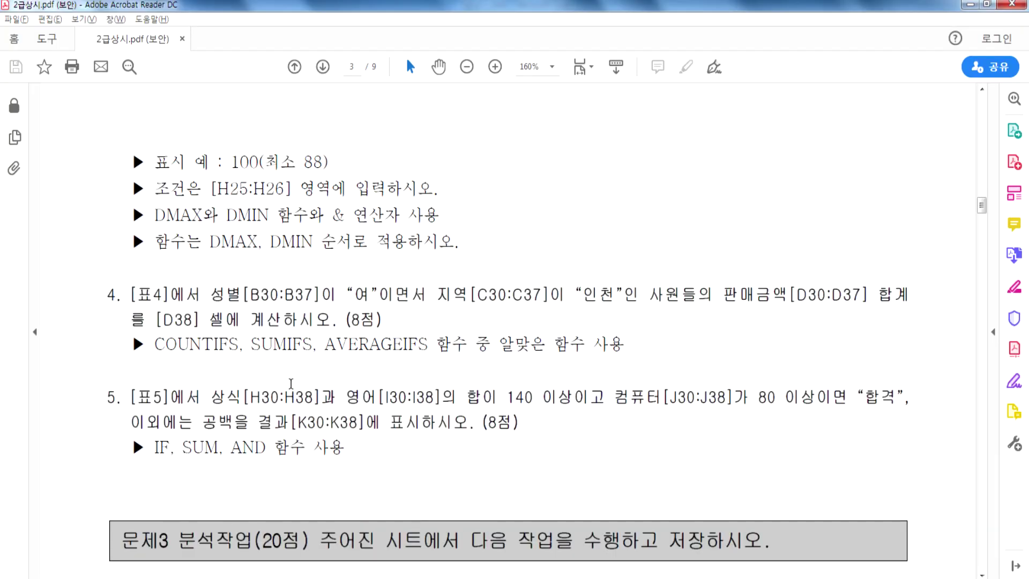
pyautogui.hotkey('alt', 'Tab')
pyautogui.hotkey('alt', 'Tab')
pyautogui.hotkey('alt', 'Tab')
pyautogui.moveTo(532, 140); pyautogui.dragTo(615, 142)
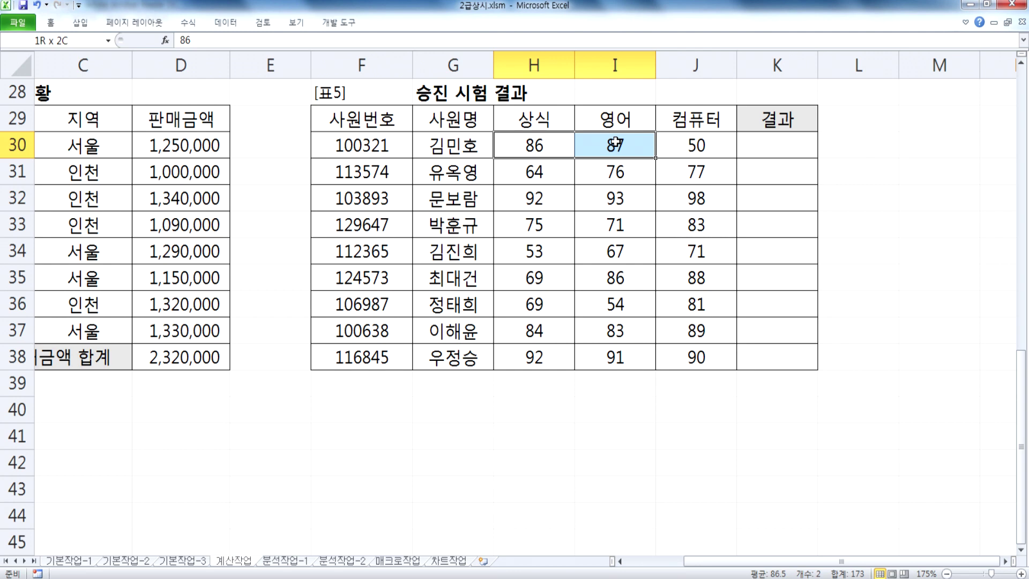
pyautogui.moveTo(615, 142); pyautogui.dragTo(615, 142)
pyautogui.moveTo(531, 141); pyautogui.dragTo(609, 146)
# In Notepad, leave a blank line below the note and begin a new formula outline with =IF(
pyautogui.hotkey('alt', 'Tab')
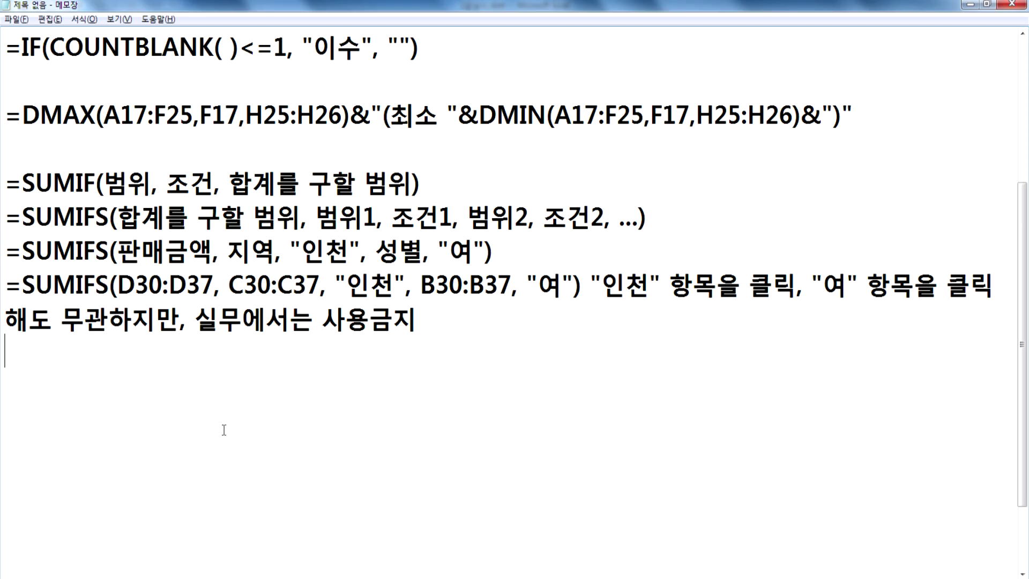
pyautogui.scroll(-1, 188, 407)
pyautogui.write('\\')
pyautogui.press('BackSpace')
pyautogui.press('Return')
pyautogui.write('IF')
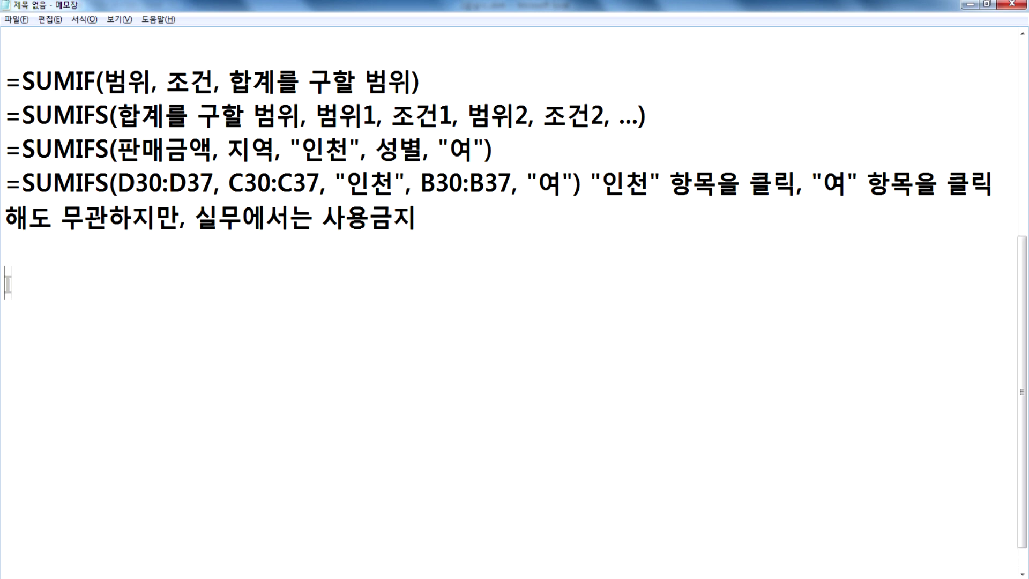
pyautogui.write('=')
pyautogui.press('End')
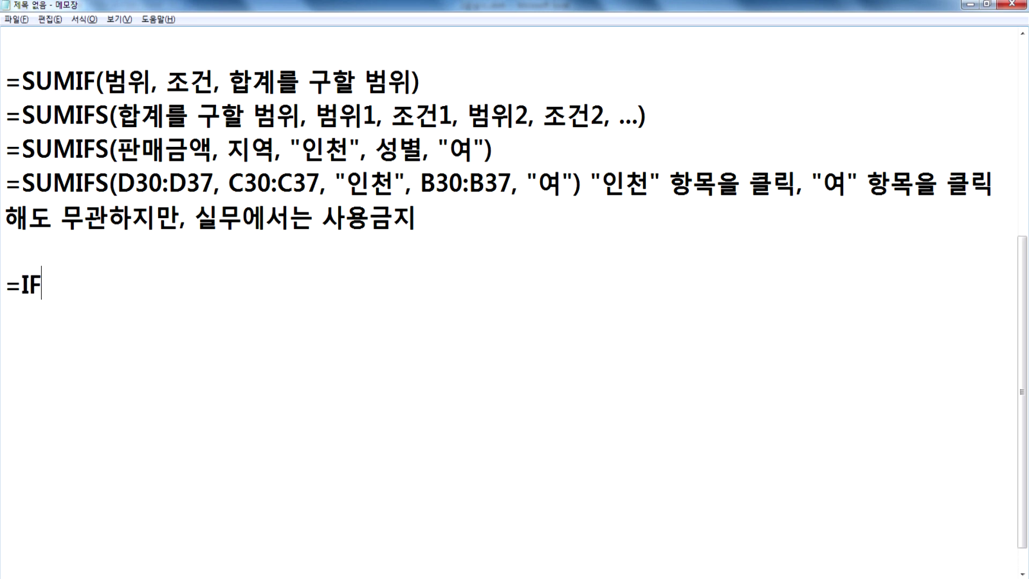
pyautogui.write('(')
# Add the conditions SUM(상식, 영어)>=140 and 컴퓨터>=80 to the IF outline, separated by a comma
pyautogui.write('녀')
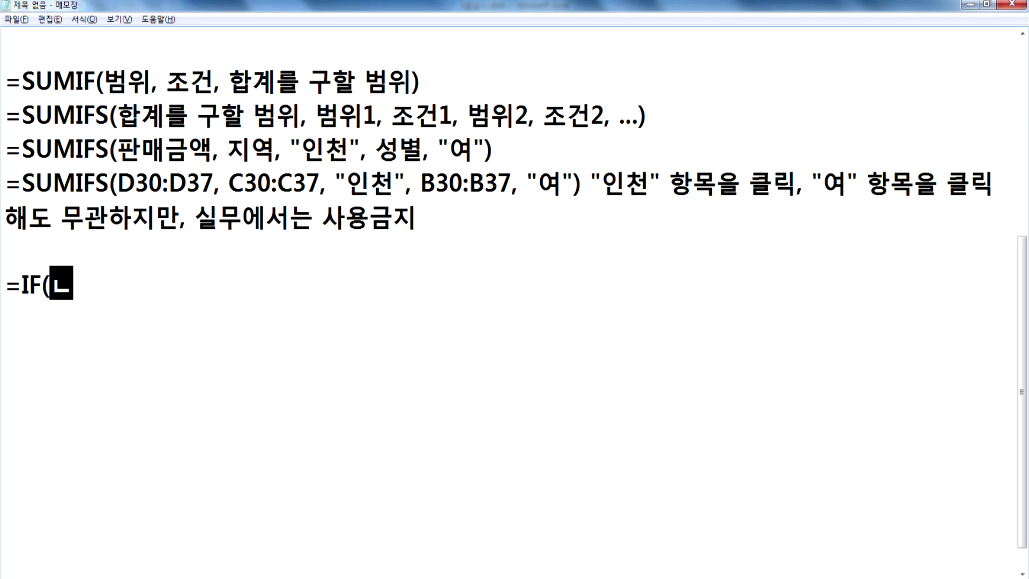
pyautogui.press('BackSpace')
pyautogui.press('BackSpace')
pyautogui.write('SUM(')
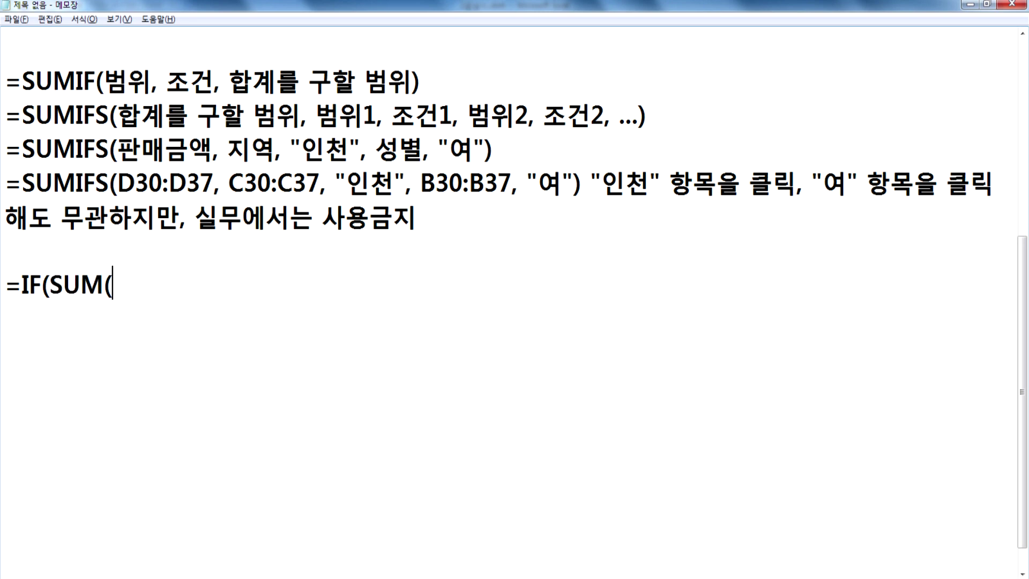
pyautogui.write('상')
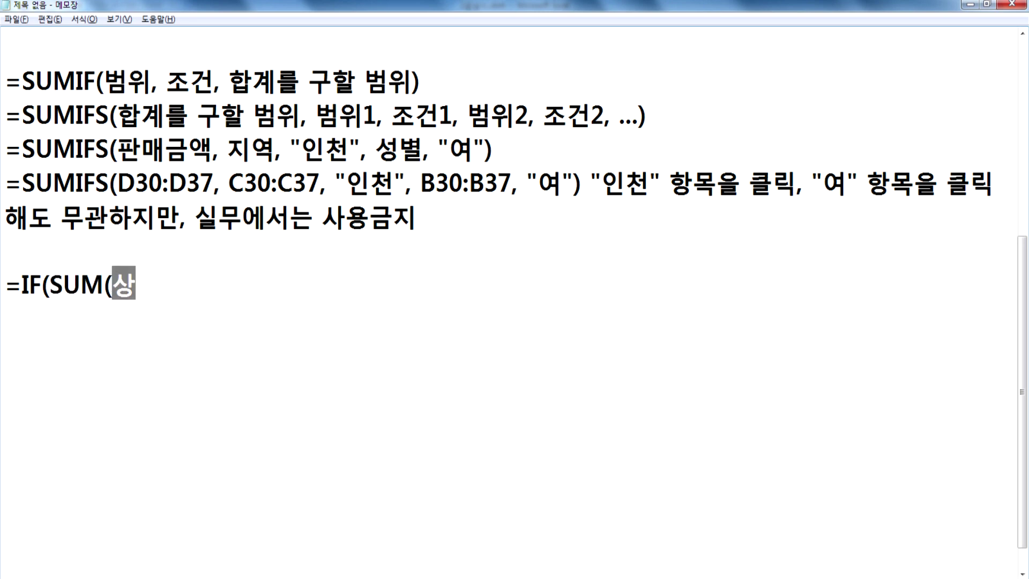
pyautogui.write('식, 영ㅇㅓ)')
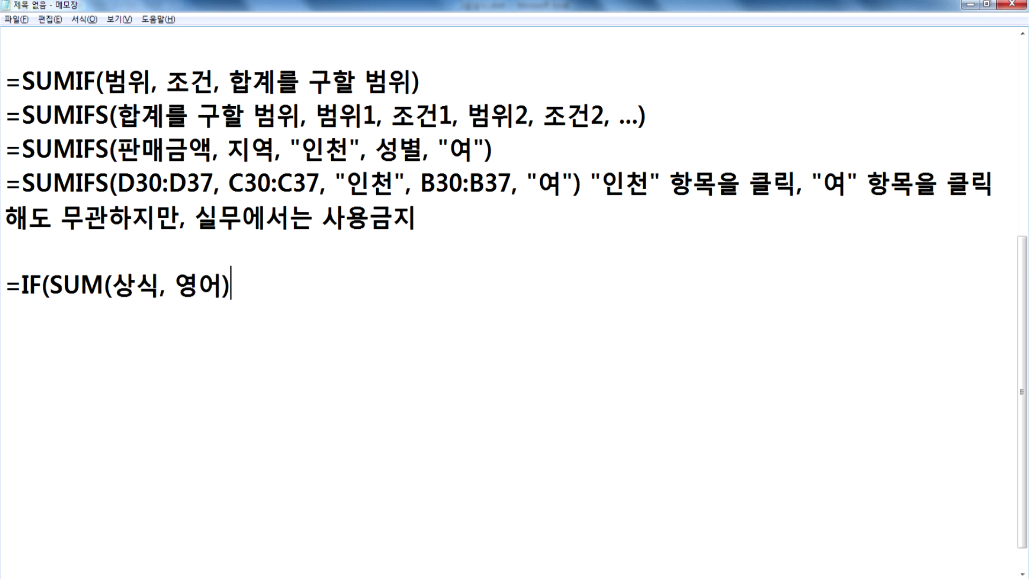
pyautogui.write('>=140')
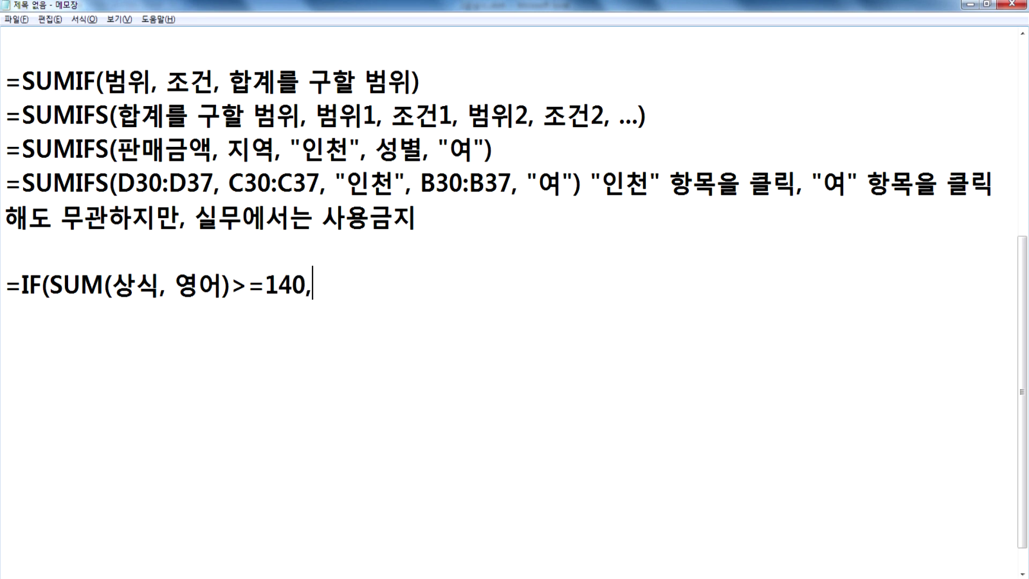
pyautogui.write(', 컴퓨터>=80')
# Wrap both IF conditions in AND( )
pyautogui.press('Left')
pyautogui.press('Left')
pyautogui.press('Left')
pyautogui.press('Left')
pyautogui.press('Left')
pyautogui.press('Left')
pyautogui.press('Left')
pyautogui.press('Left')
pyautogui.press('Left')
pyautogui.press('Left')
pyautogui.press('Left')
pyautogui.press('Left')
pyautogui.press('Left')
pyautogui.press('Left')
pyautogui.press('Left')
pyautogui.press('Left')
pyautogui.press('Left')
pyautogui.press('Left')
pyautogui.press('Left')
pyautogui.press('Left')
pyautogui.press('Left')
pyautogui.press('Left')
pyautogui.press('Left')
pyautogui.press('Right')
pyautogui.write('AND(')
pyautogui.press('End')
pyautogui.write(')')
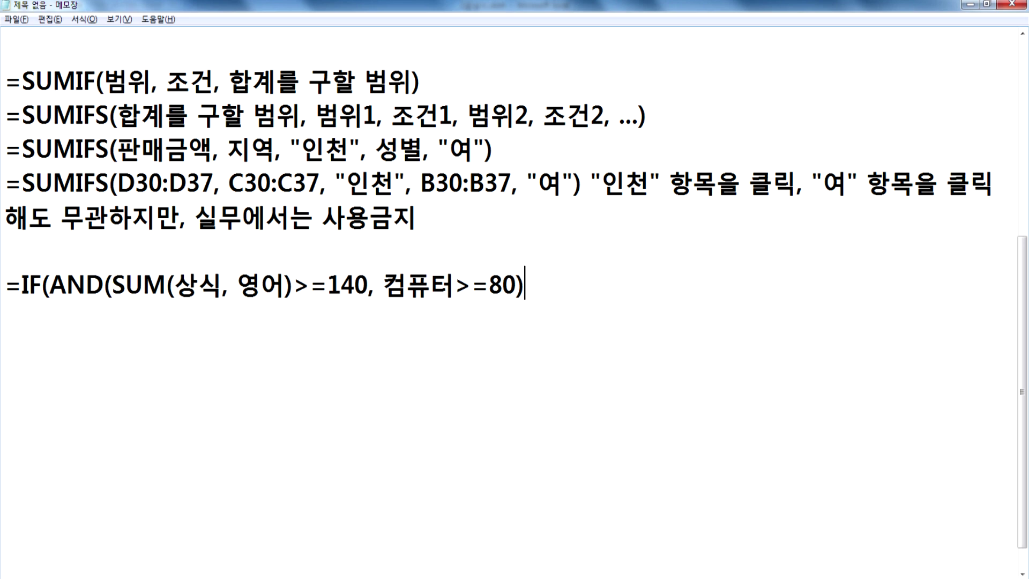
# Finish the IF outline with "합격" as the true result and 공백 as the false result
pyautogui.write(', "')
pyautogui.write('합겨ㅑㄱ')
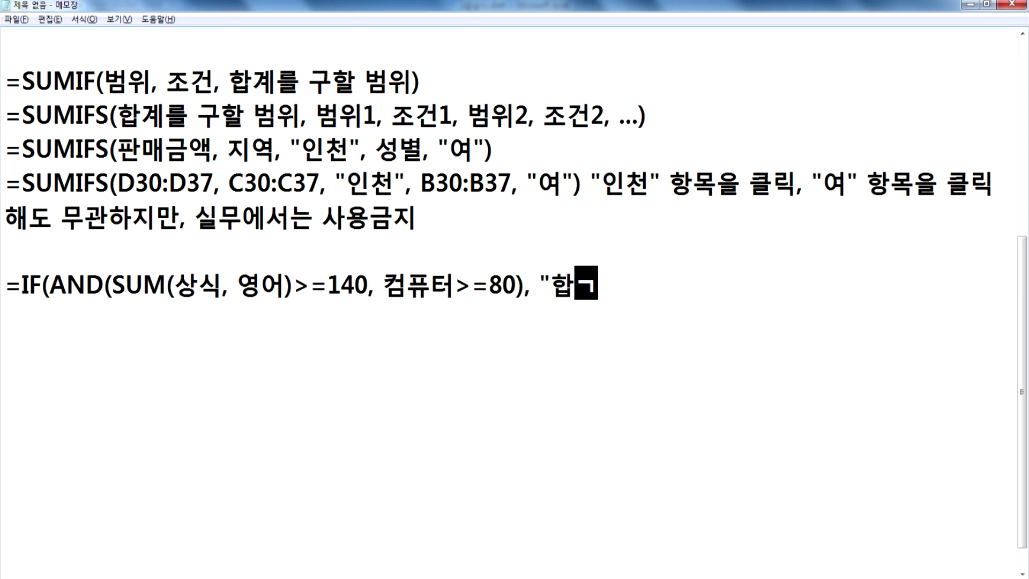
pyautogui.press('BackSpace')
pyautogui.press('BackSpace')
pyautogui.press('BackSpace')
pyautogui.write('격"')
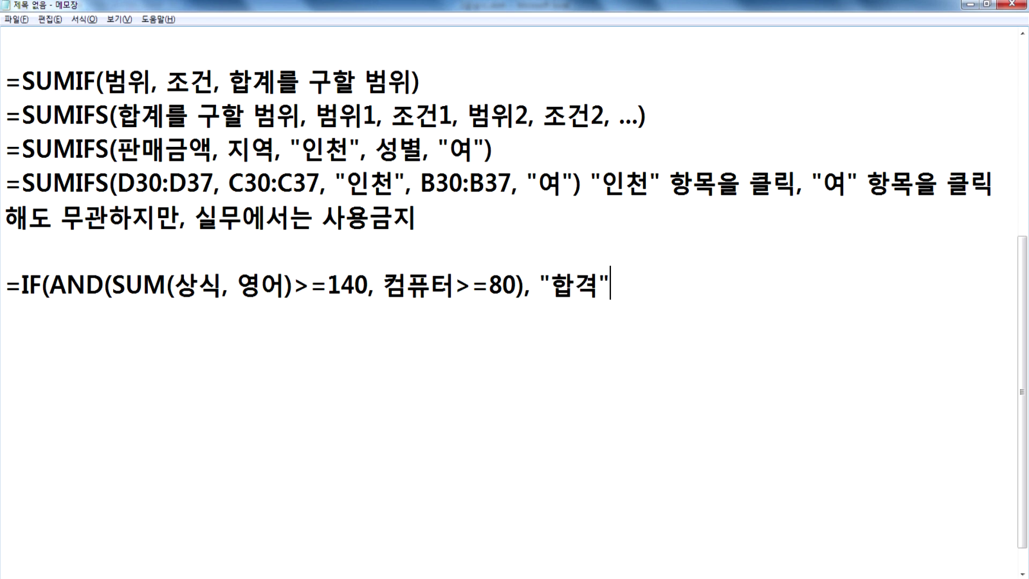
pyautogui.write(', 공백)')
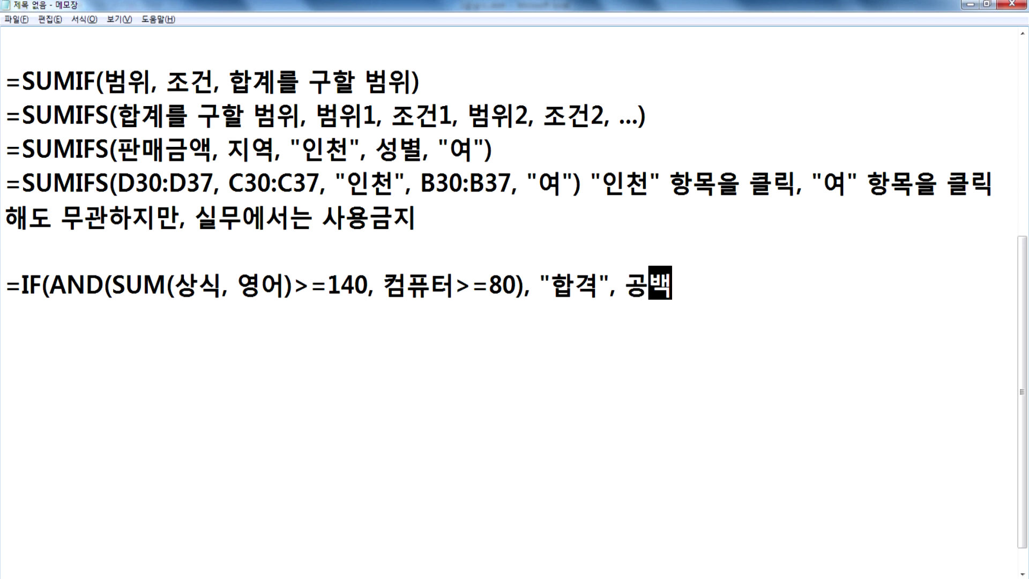
pyautogui.press('Return')
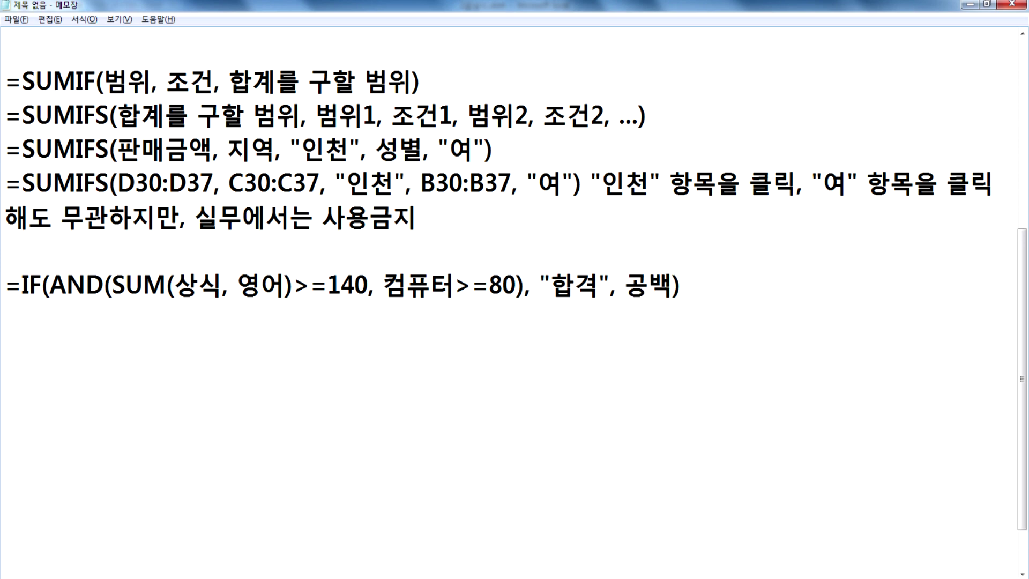
# Duplicate the IF outline onto the line below it
pyautogui.hotkey('shift', 'Up')
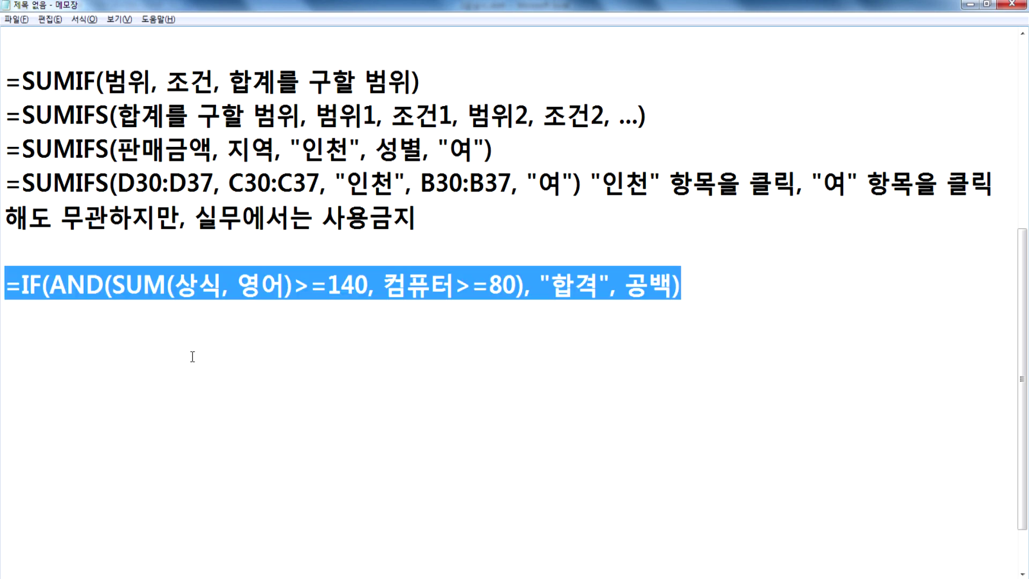
pyautogui.hotkey('ctrl', 'c')
pyautogui.click(193, 357)
pyautogui.hotkey('ctrl', 'v')
# Replace 상식 with the cell reference H30 in the duplicated IF formula, checking the score cells in the workbook
pyautogui.hotkey('alt', 'Tab')
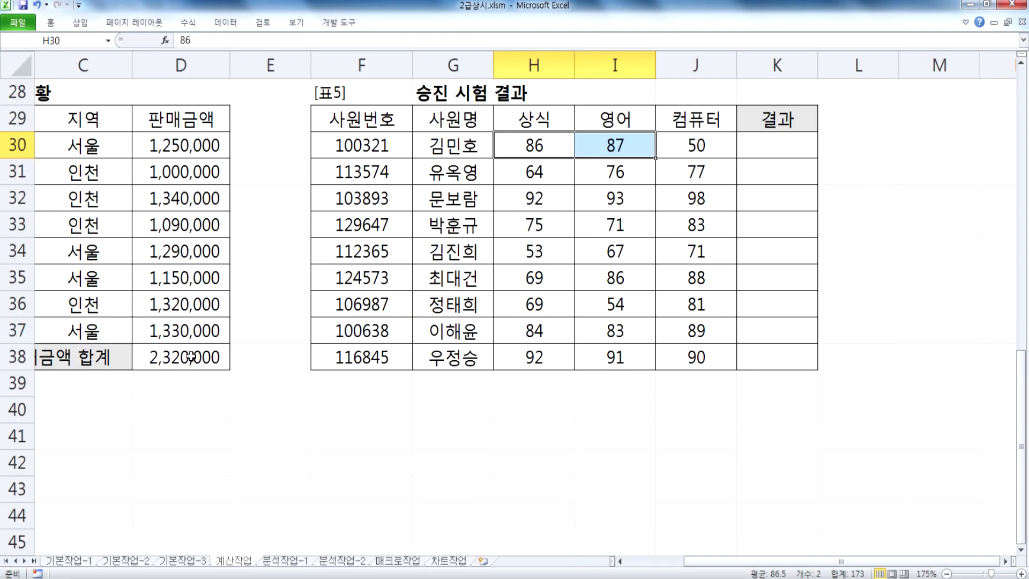
pyautogui.hotkey('alt', 'Tab')
pyautogui.press('Up')
pyautogui.press('Right')
pyautogui.press('Right')
pyautogui.press('Right')
pyautogui.press('Right')
pyautogui.press('Right')
pyautogui.press('Right')
pyautogui.press('Right')
pyautogui.press('Right')
pyautogui.press('Right')
pyautogui.press('Right')
pyautogui.press('Right')
pyautogui.press('Right')
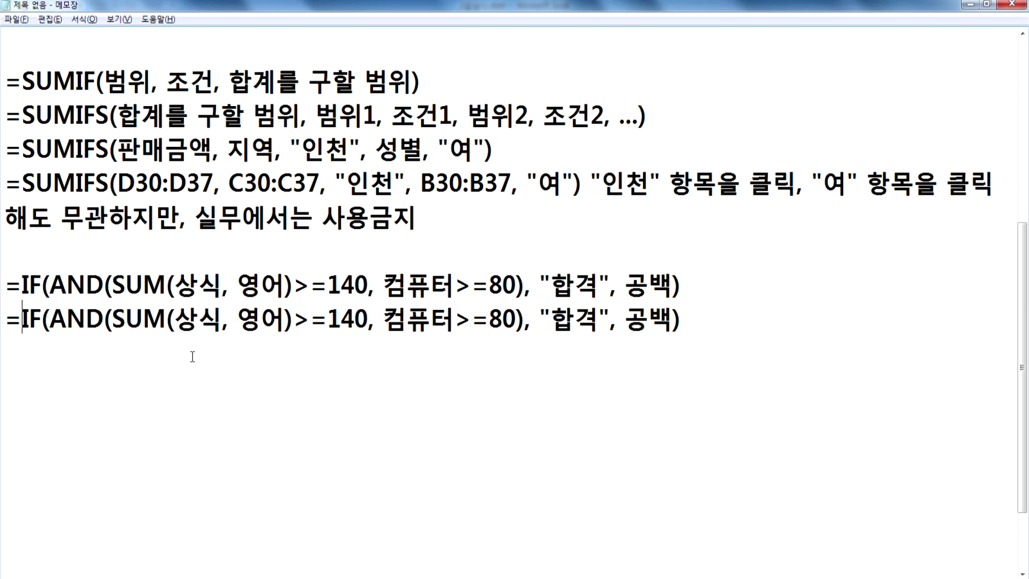
pyautogui.write('H30')
pyautogui.press('Delete')
pyautogui.press('Delete')
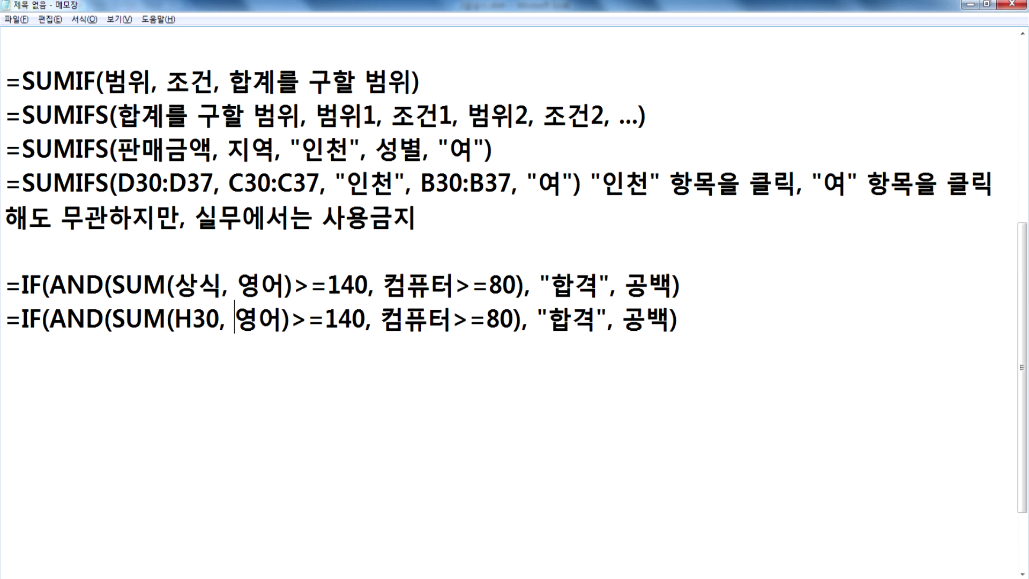
# Replace 영어 with I30 and 컴퓨터 with J30 in the duplicated IF formula
pyautogui.write('I30')
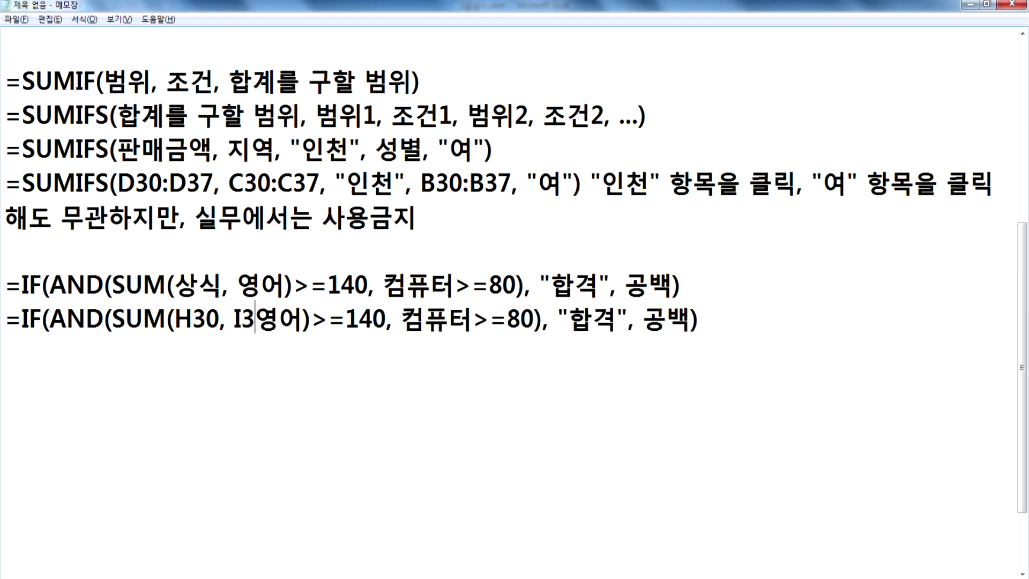
pyautogui.press('Delete')
pyautogui.press('Delete')
pyautogui.press('Left')
pyautogui.press('Left')
pyautogui.press('Left')
pyautogui.press('Left')
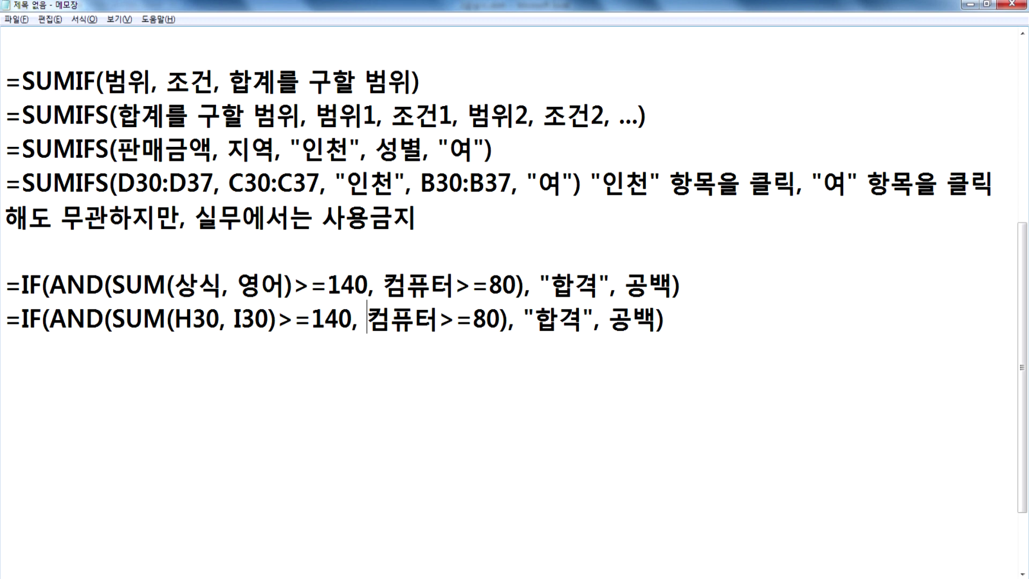
pyautogui.write('J30')
pyautogui.press('Delete')
pyautogui.press('Delete')
pyautogui.press('Delete')
# Replace the false result 공백 with empty quotation marks "" in the cell-reference version of the IF formula
pyautogui.press('Right')
pyautogui.press('Right')
pyautogui.press('Right')
pyautogui.press('Right')
pyautogui.press('Right')
pyautogui.press('Right')
pyautogui.press('Right')
pyautogui.press('Right')
pyautogui.press('Right')
pyautogui.press('Right')
pyautogui.press('Right')
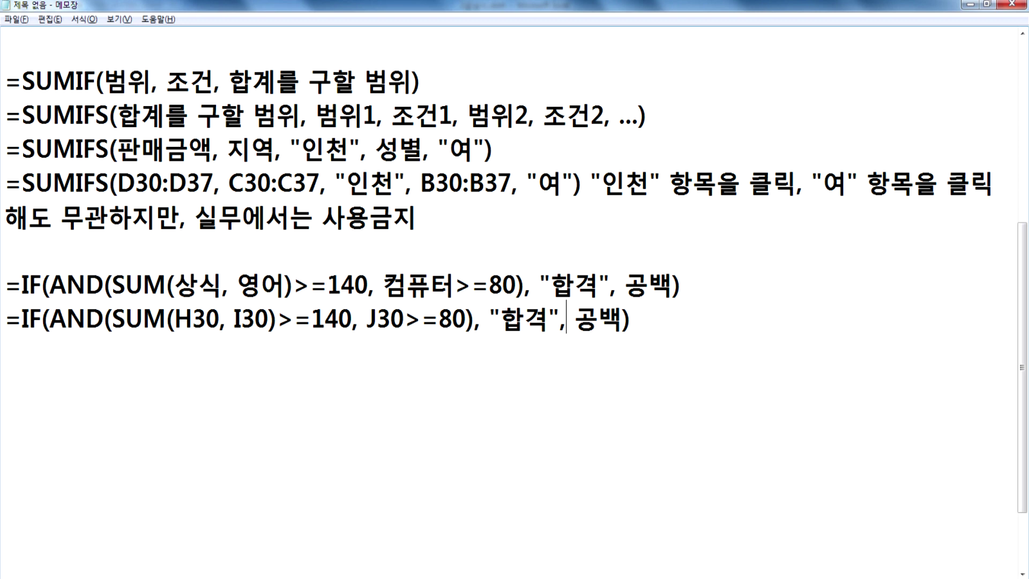
pyautogui.write('""')
pyautogui.press('Delete')
pyautogui.press('Delete')
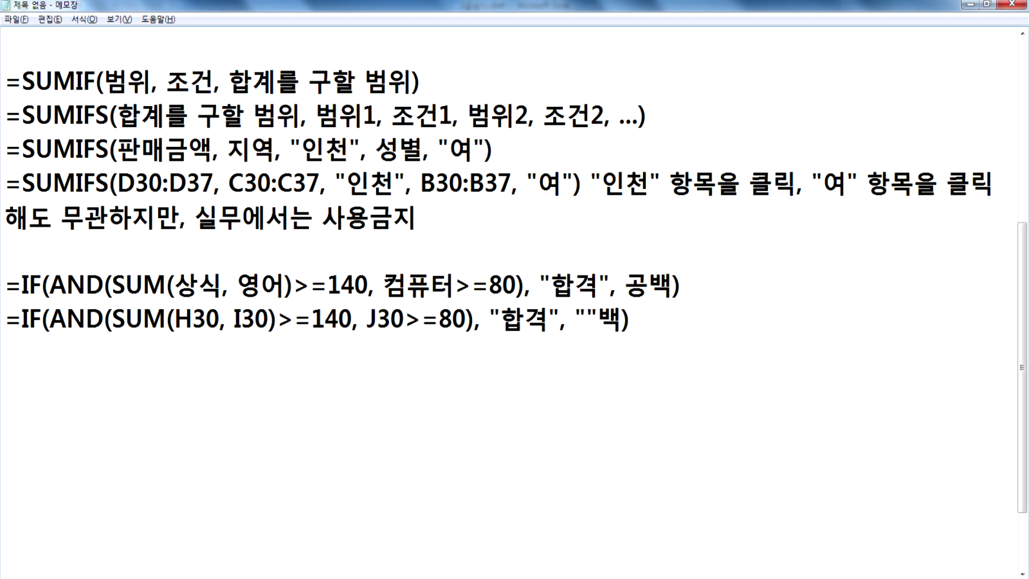
# Duplicate the cell-reference IF formula onto the line below it
pyautogui.press('Home')
pyautogui.click(192, 357)
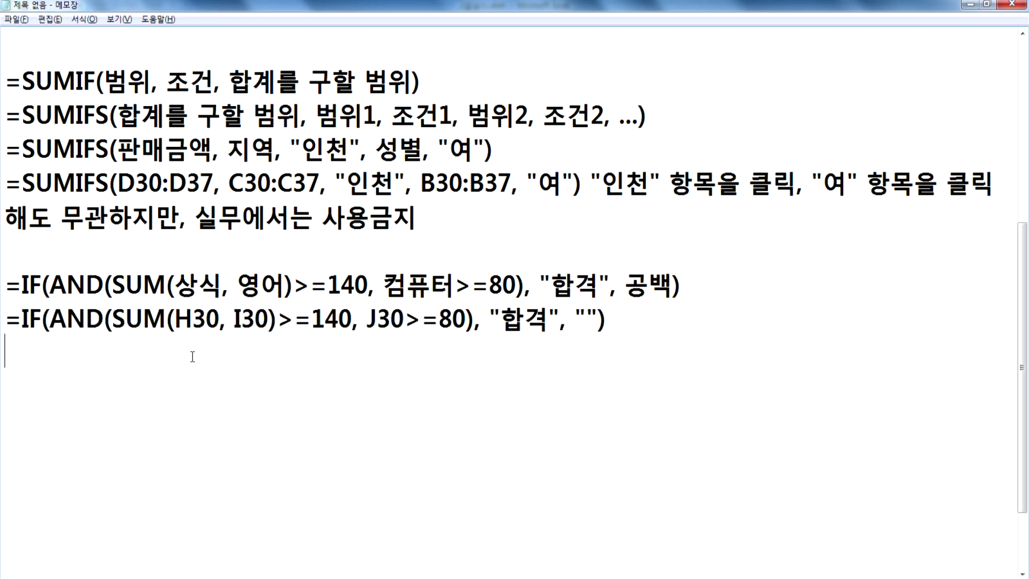
pyautogui.hotkey('ctrl', 'v')
# Change the SUM arguments in the last IF formula to the range H30:I30
pyautogui.hotkey('ctrl', 'Left')
pyautogui.hotkey('ctrl', 'Left')
pyautogui.hotkey('ctrl', 'Left')
pyautogui.hotkey('ctrl', 'Left')
pyautogui.press('Left')
pyautogui.press('Left')
pyautogui.press('Left')
pyautogui.press('Left')
pyautogui.press('Left')
pyautogui.press('Left')
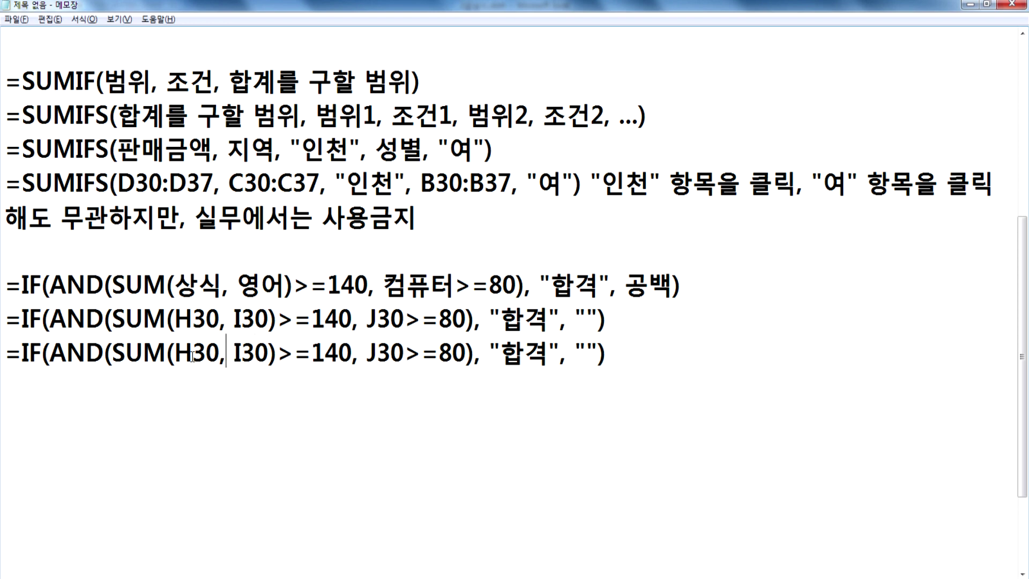
pyautogui.write(':')
pyautogui.press('Delete')
pyautogui.press('Delete')
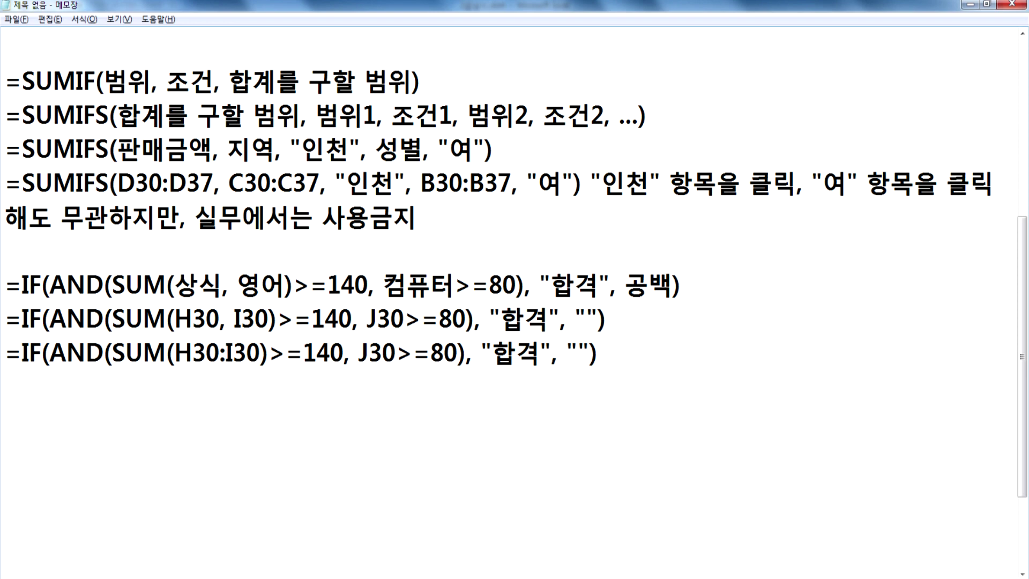
# Copy =IF(AND(SUM(H30:I30)>=140, J30>=80), "합격", "") into K30 of the workbook and fill it down to K38
pyautogui.moveTo(612, 354); pyautogui.dragTo(3, 365)
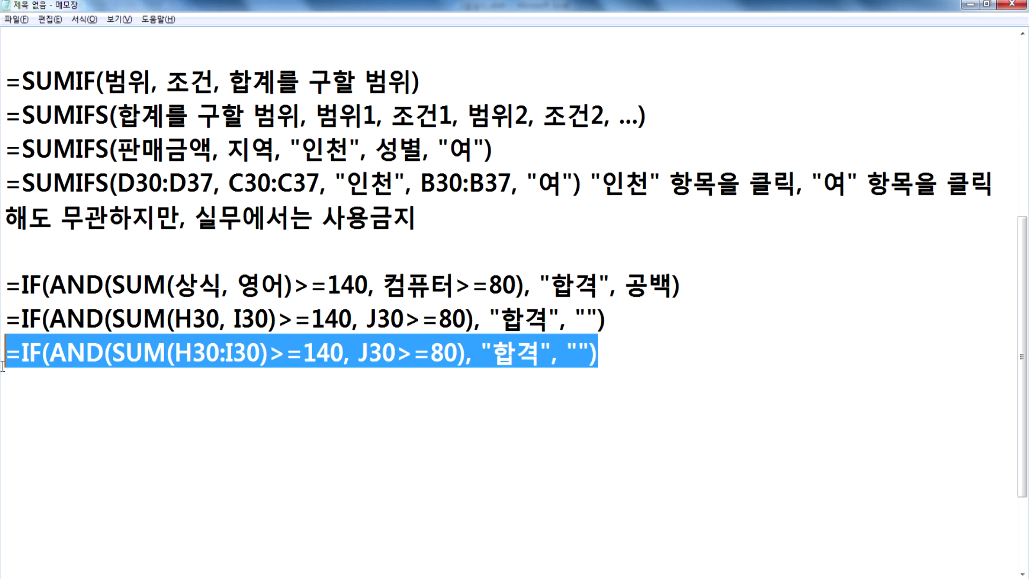
pyautogui.hotkey('alt', 'Tab')
pyautogui.doubleClick(774, 146)
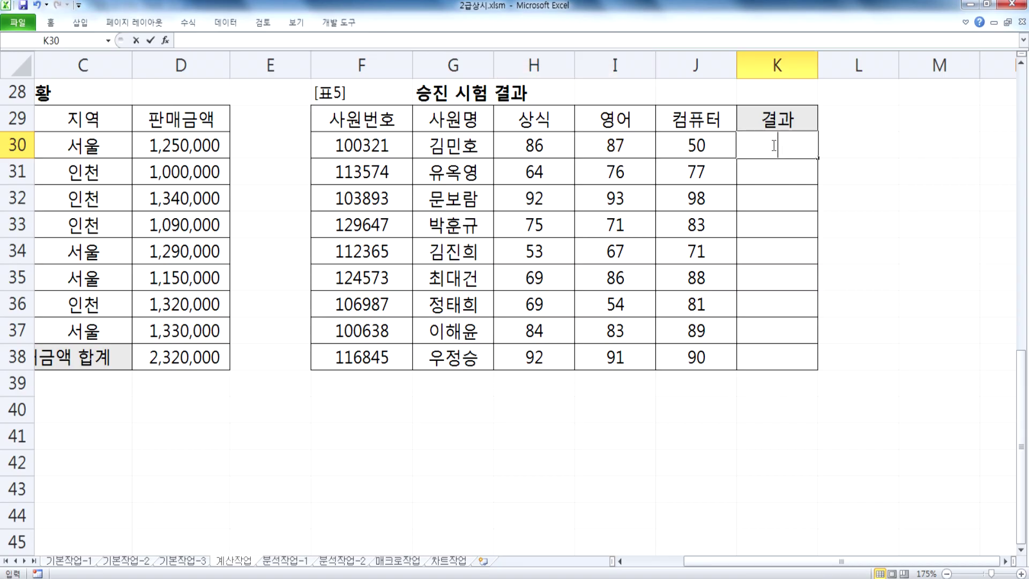
pyautogui.hotkey('ctrl', 'v')
pyautogui.press('Return')
pyautogui.click(797, 152)
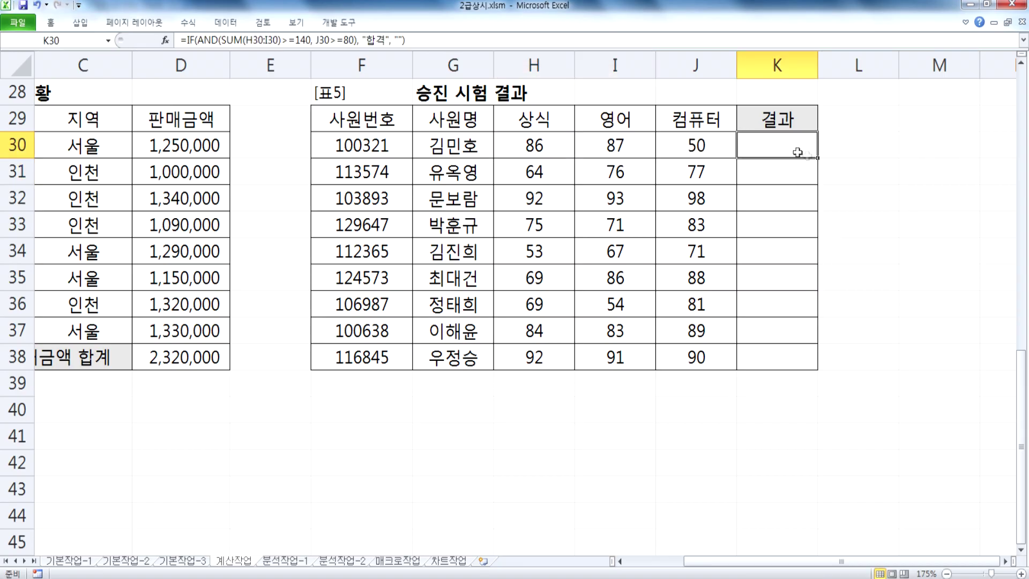
pyautogui.moveTo(817, 157); pyautogui.dragTo(815, 365)
# Check the 컴퓨터, 상식 and 영어 scores of table 5's blank-result rows against the conditions in the Notepad IF outline
pyautogui.moveTo(691, 145); pyautogui.dragTo(692, 166)
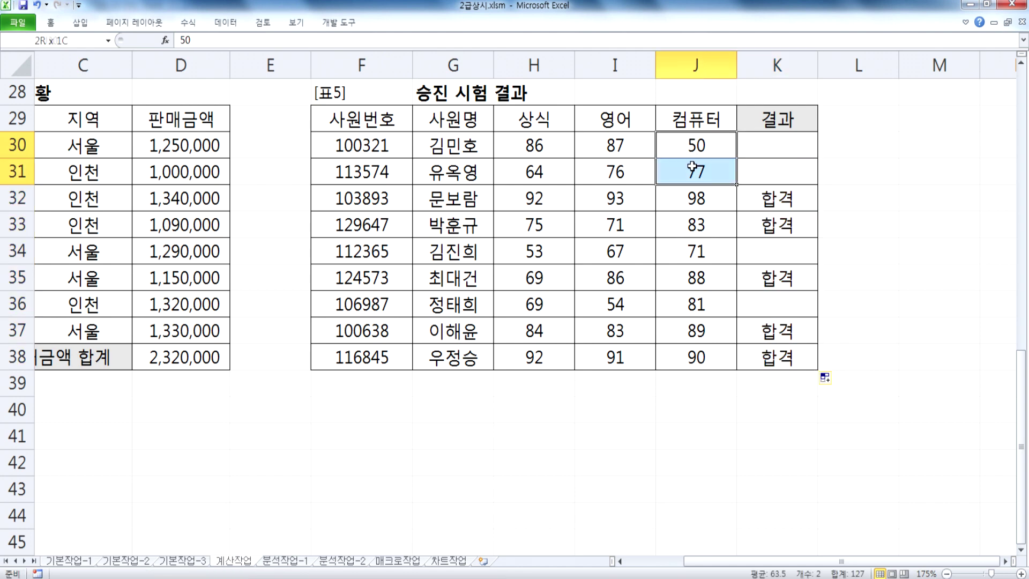
pyautogui.click(705, 253)
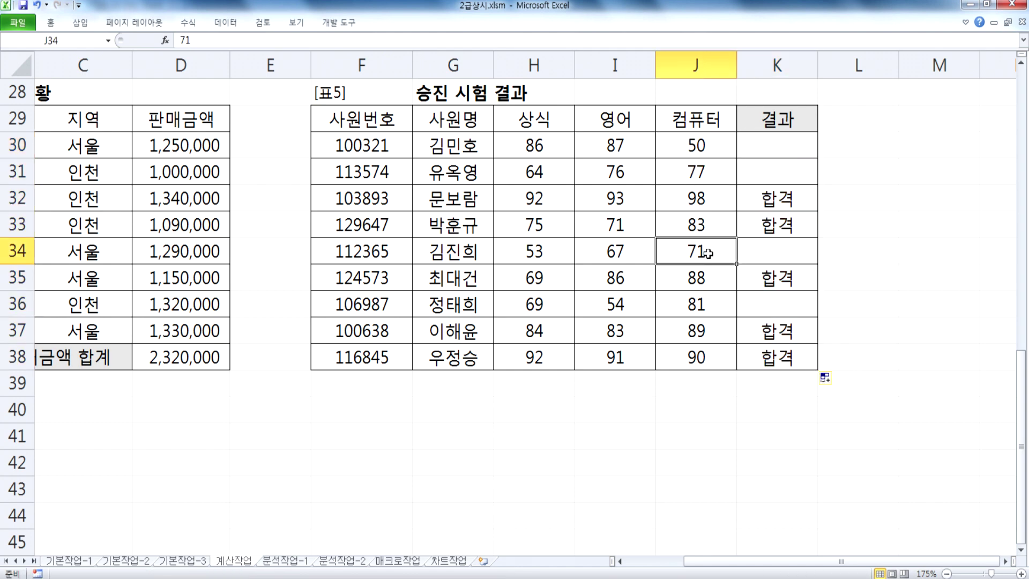
pyautogui.moveTo(699, 146); pyautogui.dragTo(699, 171)
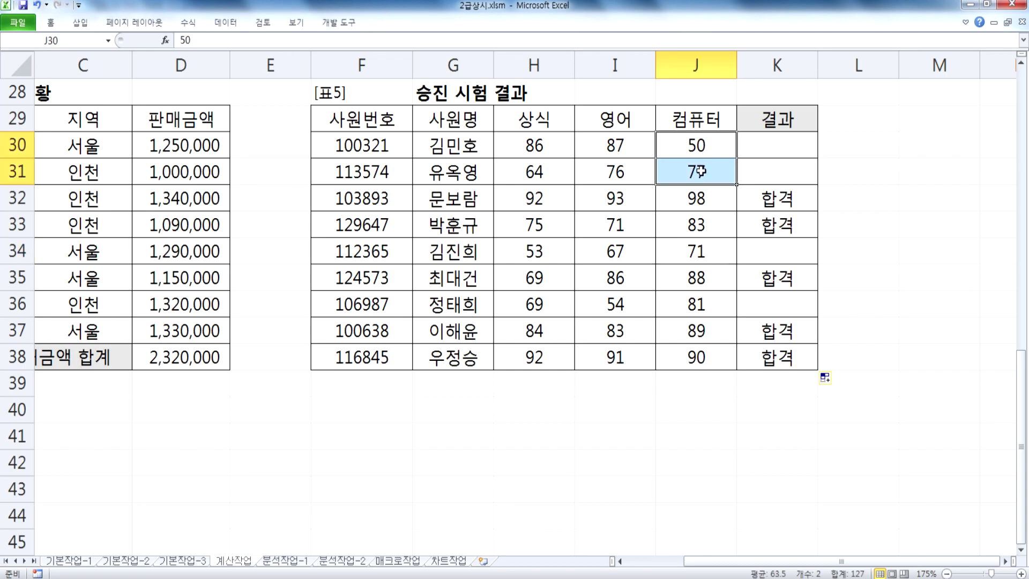
pyautogui.hotkey('alt', 'Tab')
pyautogui.click(489, 284)
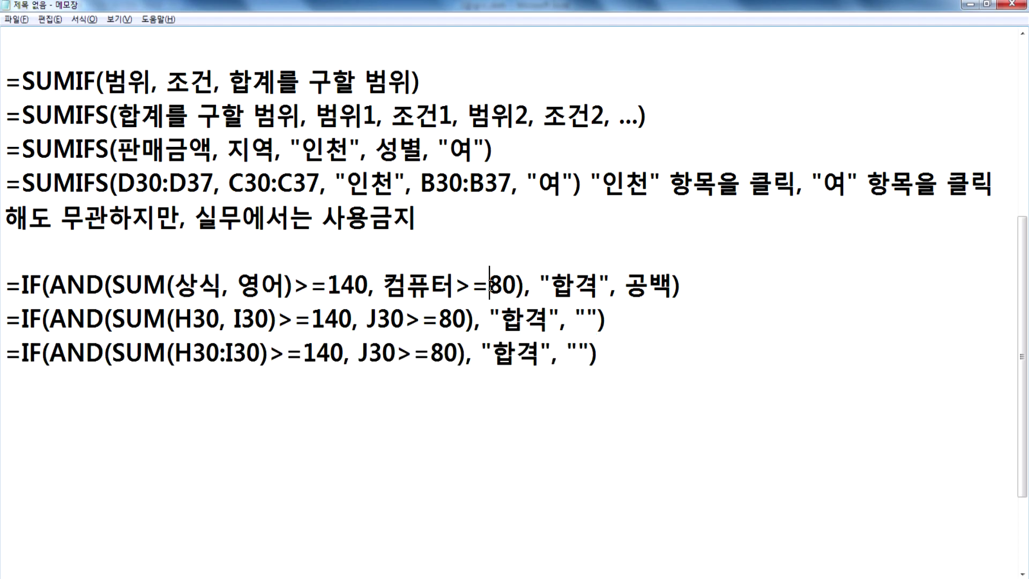
pyautogui.moveTo(145, 284); pyautogui.dragTo(286, 284)
pyautogui.hotkey('alt', 'Tab')
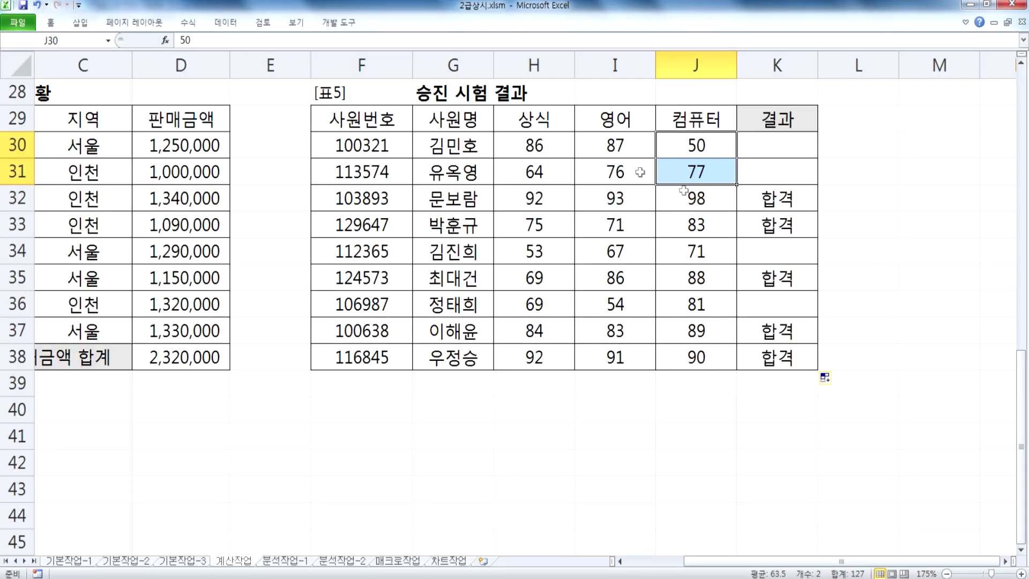
pyautogui.moveTo(534, 144); pyautogui.dragTo(616, 144)
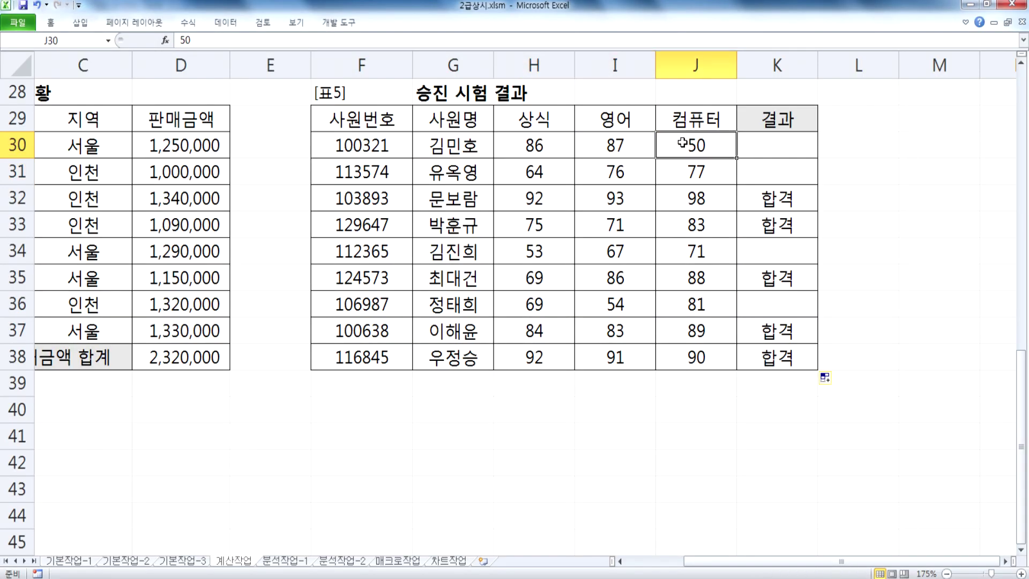
pyautogui.hotkey('alt', 'Tab')
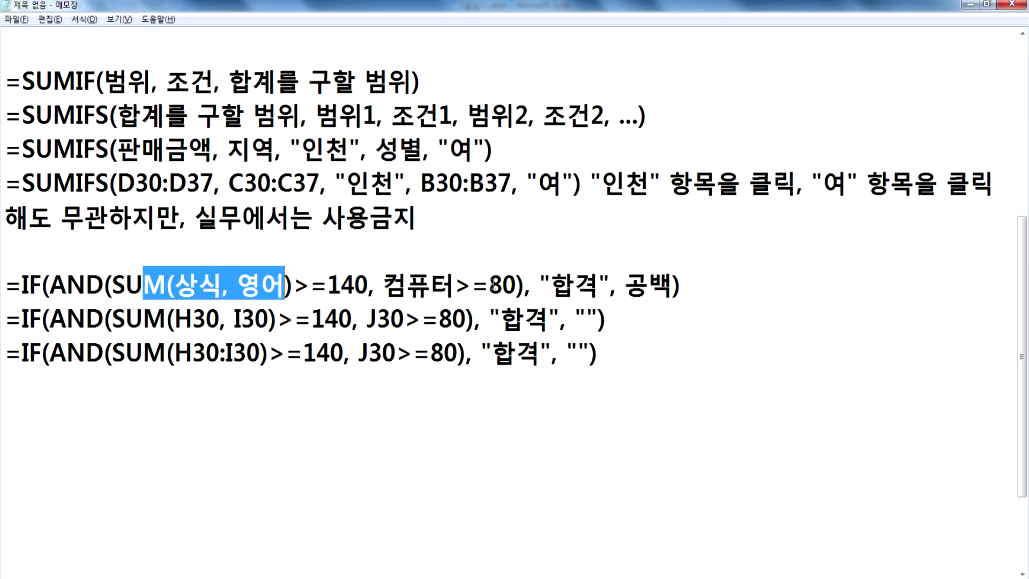
pyautogui.hotkey('alt', 'Tab')
# Compare the scores in rows 30 to 36 of table 5 with their 결과 values
pyautogui.moveTo(712, 137); pyautogui.dragTo(783, 184)
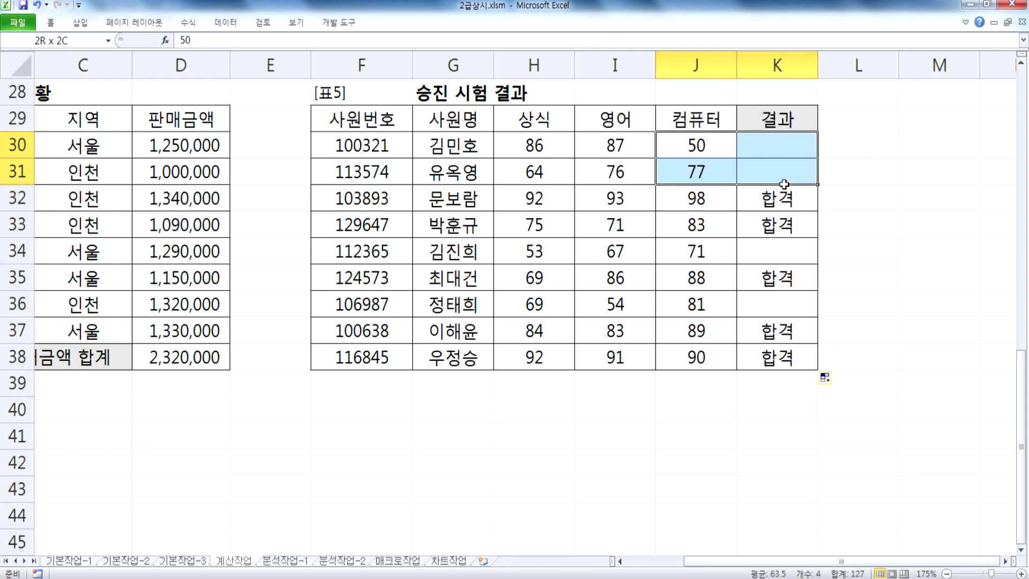
pyautogui.click(708, 242)
pyautogui.click(695, 195)
pyautogui.moveTo(527, 195); pyautogui.dragTo(609, 197)
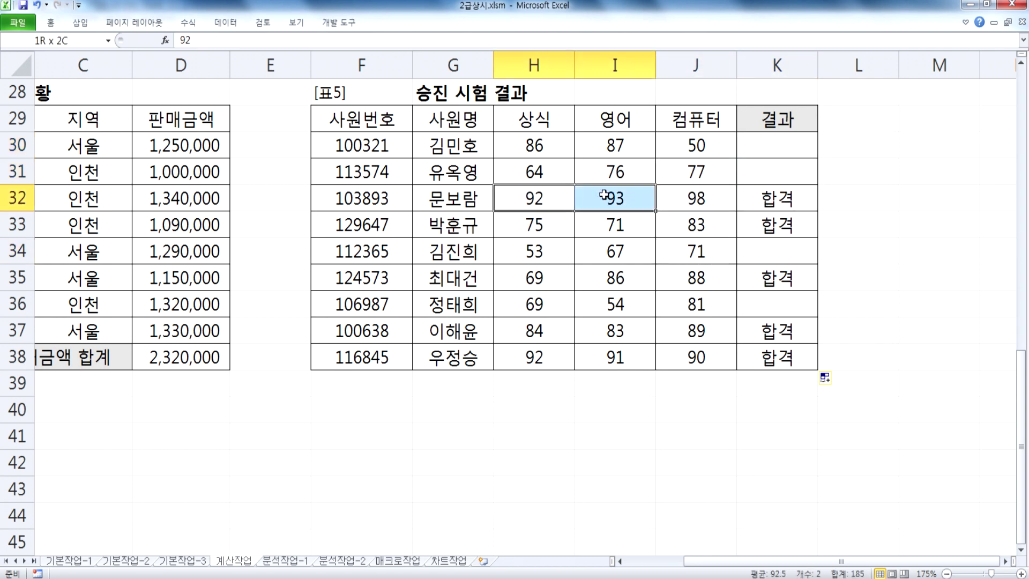
pyautogui.moveTo(535, 230); pyautogui.dragTo(607, 224)
pyautogui.moveTo(520, 278); pyautogui.dragTo(586, 279)
pyautogui.click(707, 307)
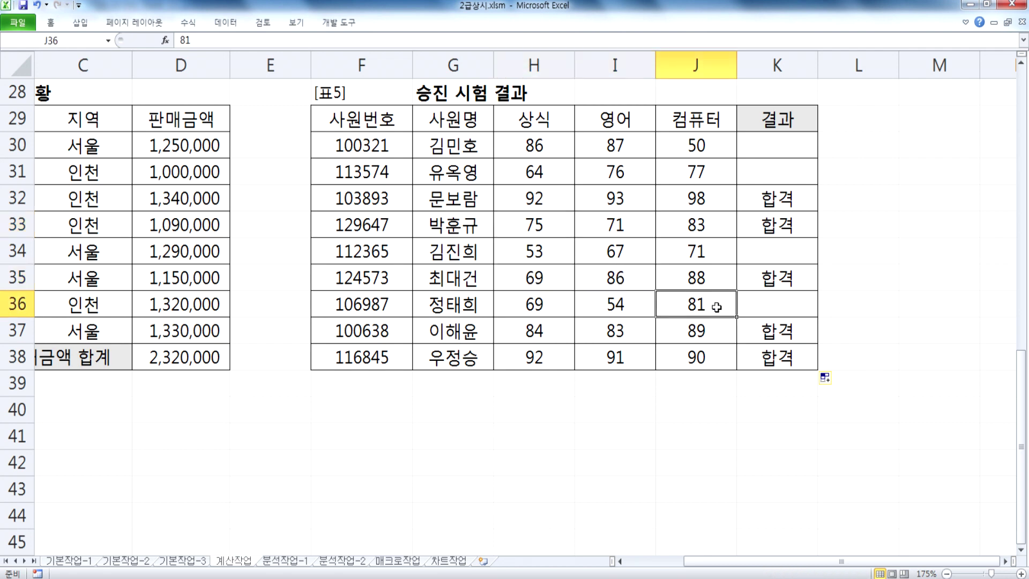
pyautogui.moveTo(533, 304); pyautogui.dragTo(620, 303)
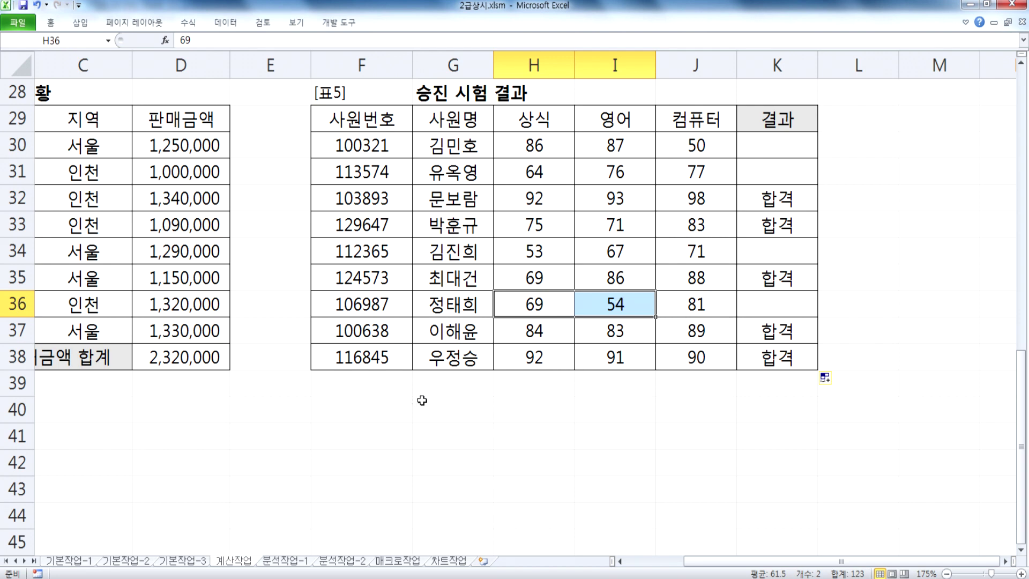
# Open the 분석작업-1 sheet and keep the 데이터 commands displayed above it
pyautogui.click(316, 416)
pyautogui.press('Home')
pyautogui.click(287, 561)
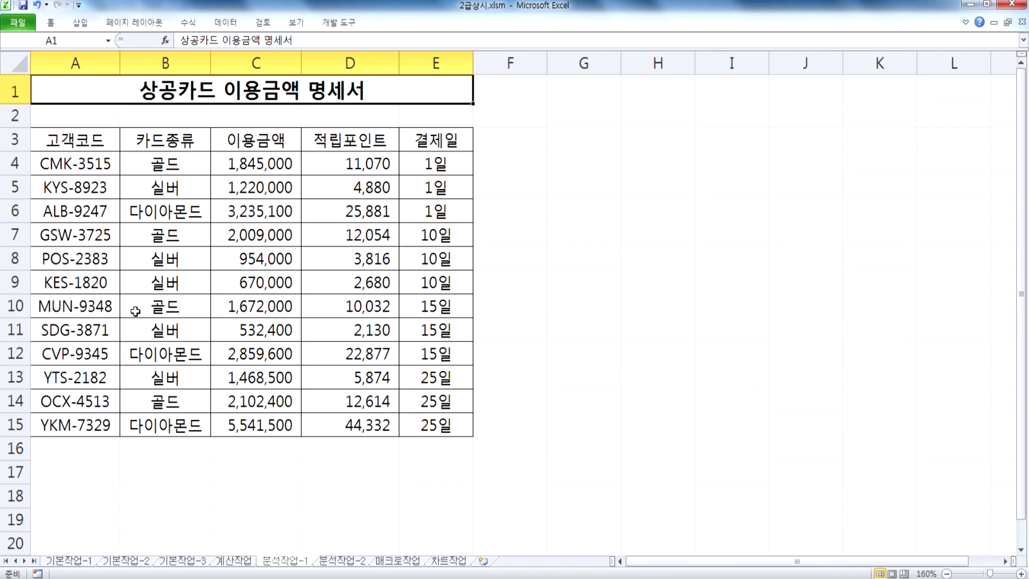
pyautogui.doubleClick(225, 22)
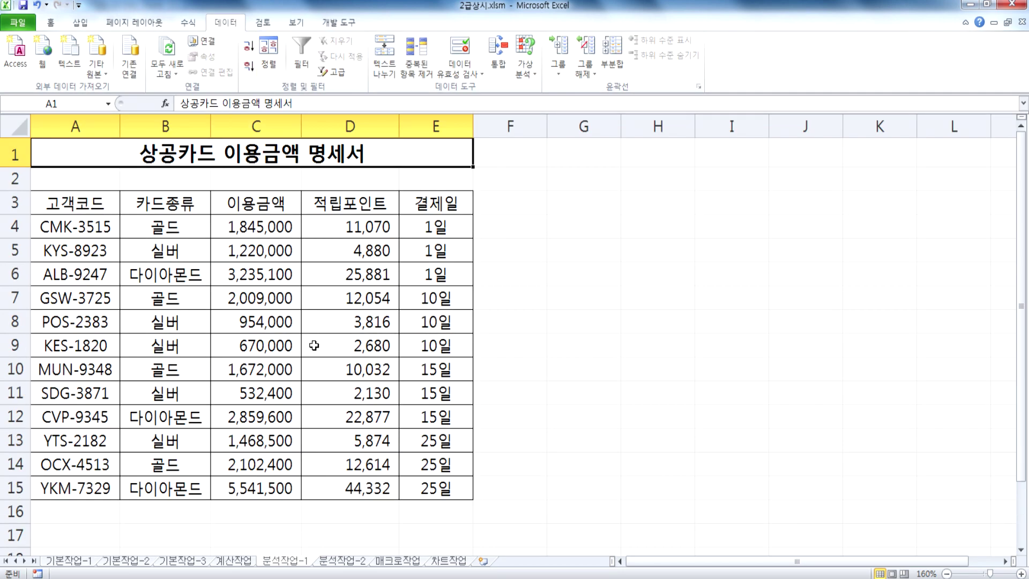
pyautogui.scroll(-1, 314, 345)
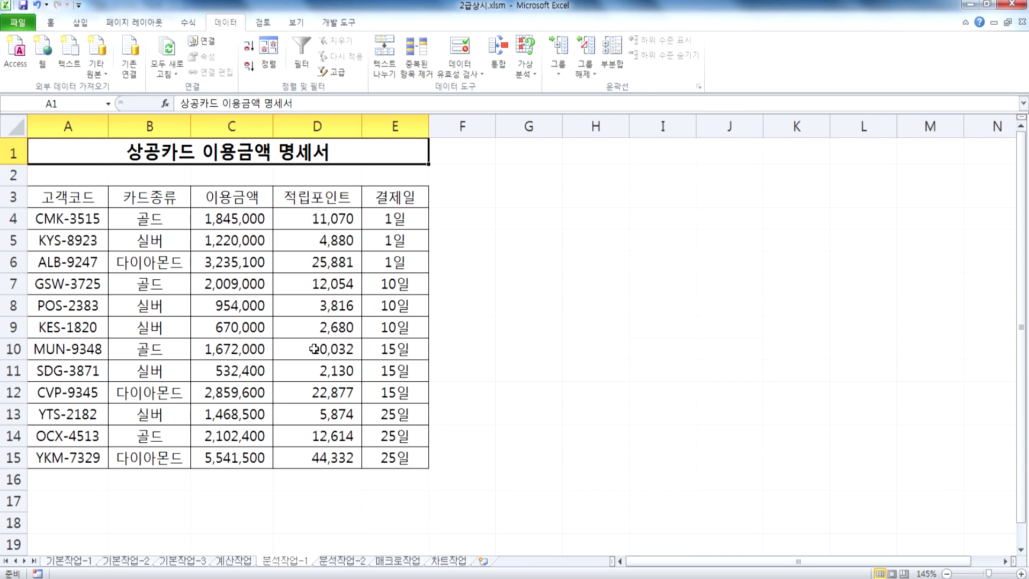
pyautogui.scroll(1, 314, 348)
# Switch to the exam PDF and read the 문제3 분석작업-1 부분합 instructions, including the 카드종류 sort order and the sample figure
pyautogui.hotkey('alt', 'Tab')
pyautogui.scroll(-3, 307, 470)
pyautogui.scroll(-1, 306, 467)
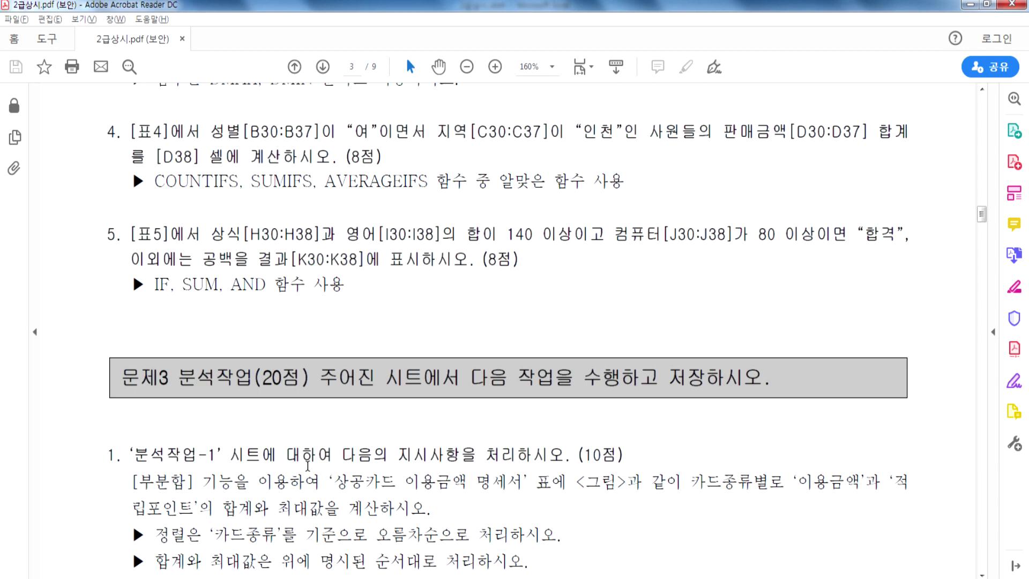
pyautogui.scroll(-3, 449, 480)
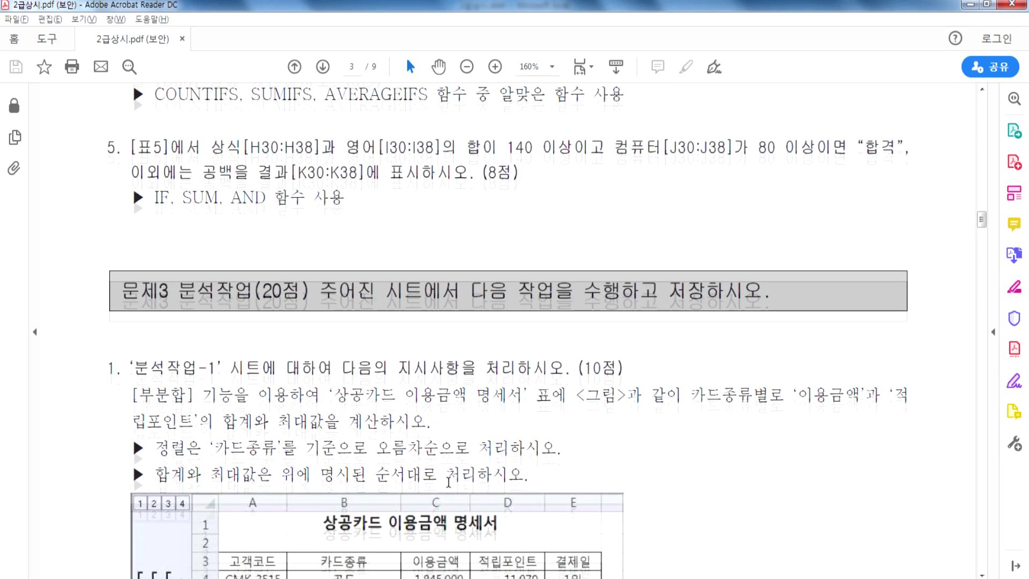
pyautogui.scroll(-2, 449, 481)
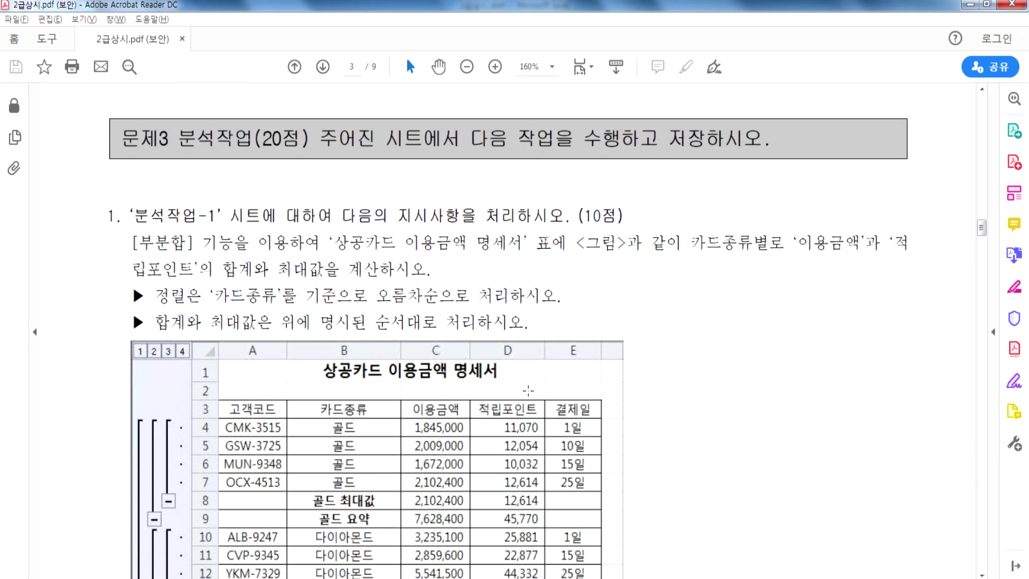
pyautogui.scroll(-1, 439, 396)
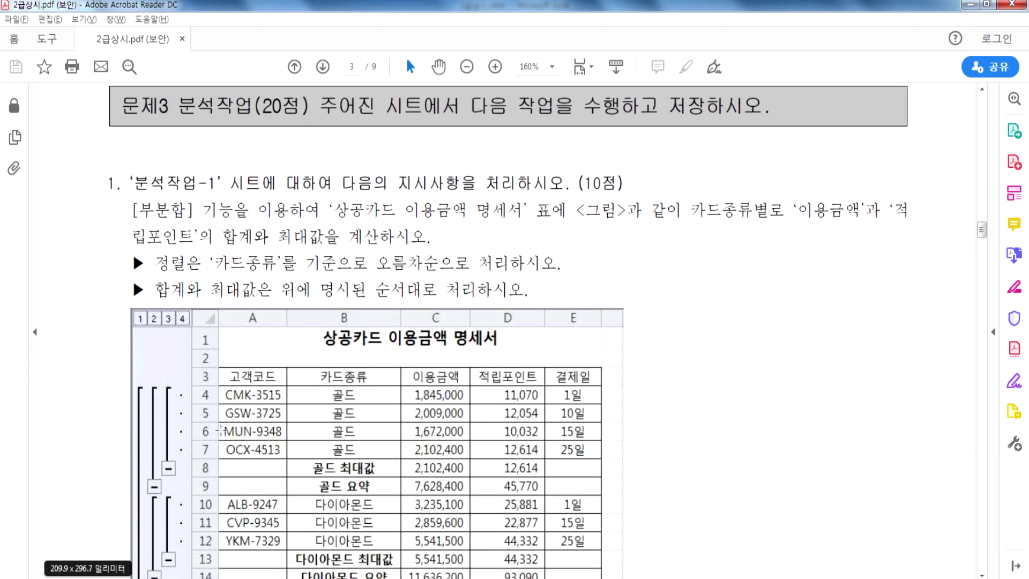
pyautogui.scroll(-1, 406, 413)
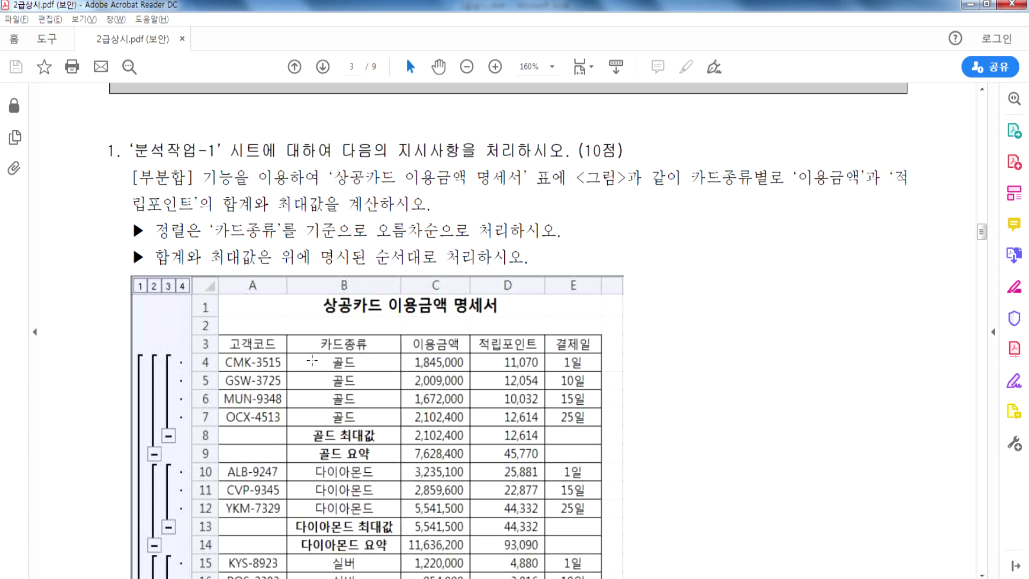
pyautogui.scroll(-1, 326, 461)
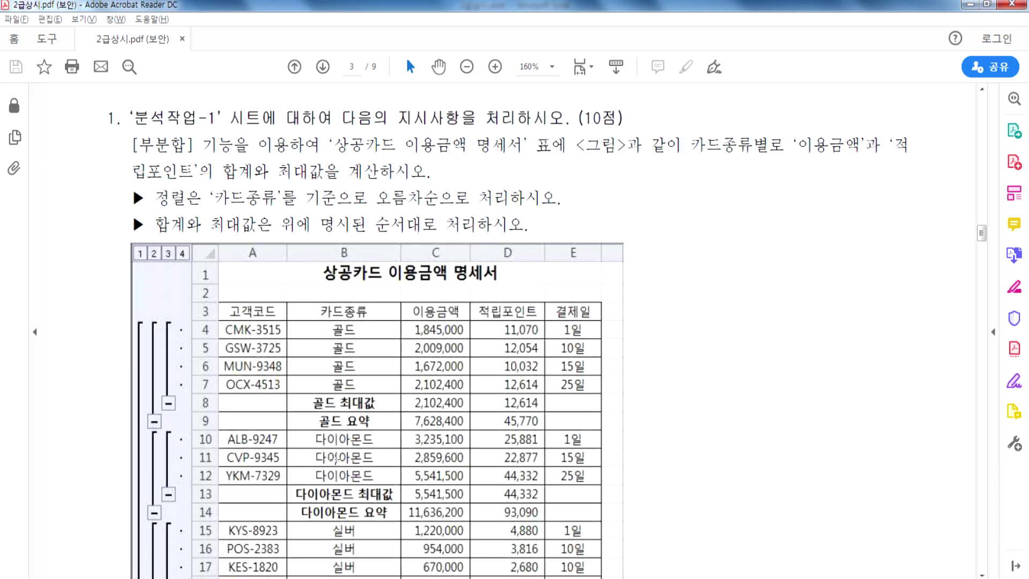
pyautogui.scroll(-2, 349, 474)
pyautogui.scroll(1, 353, 485)
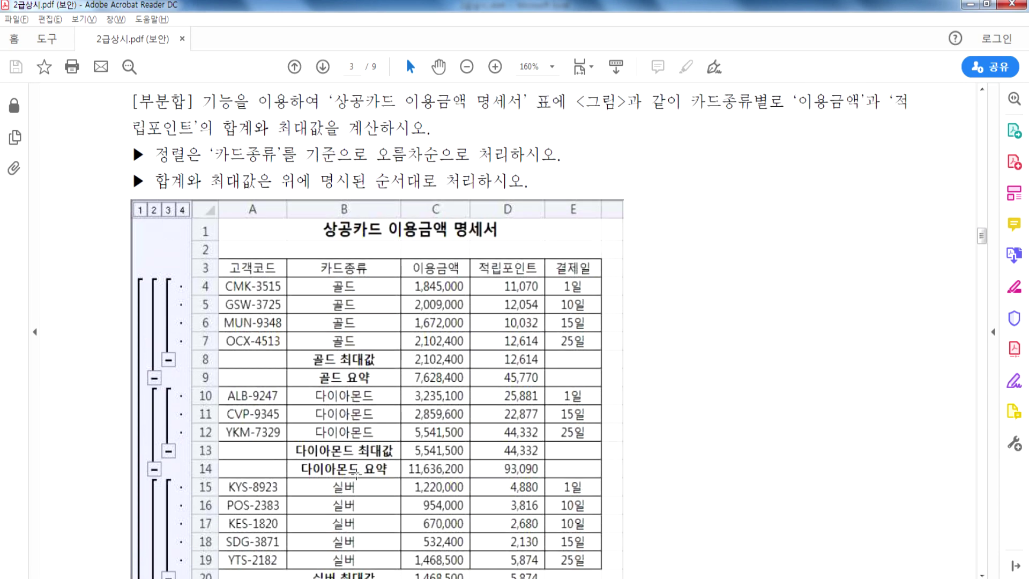
pyautogui.moveTo(375, 156); pyautogui.dragTo(437, 163)
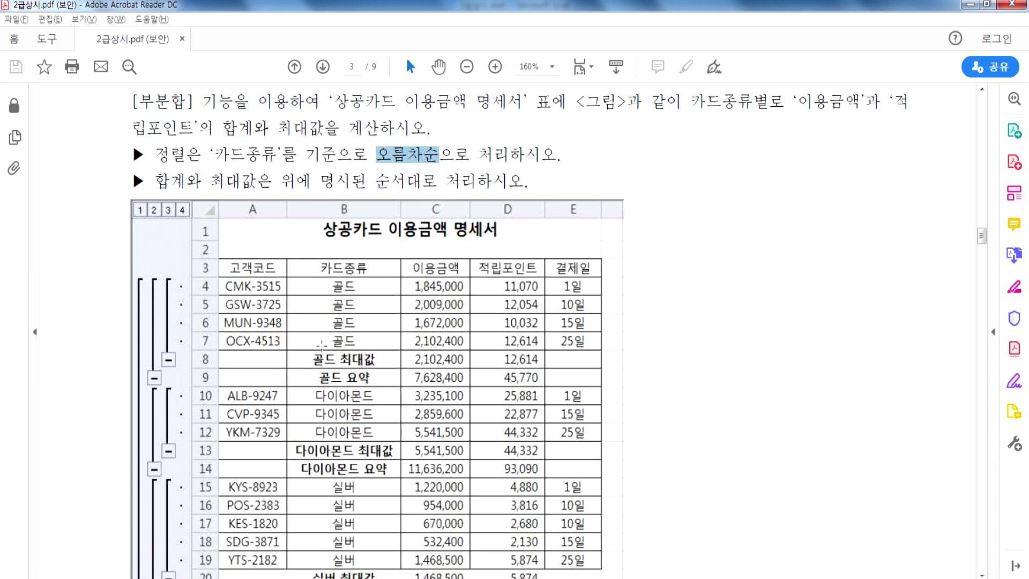
# Review the 분석작업-1 instructions and sample figure for 이용금액 and 적립포인트, the 합계 and 최대값 rows, and their order
pyautogui.scroll(1, 322, 347)
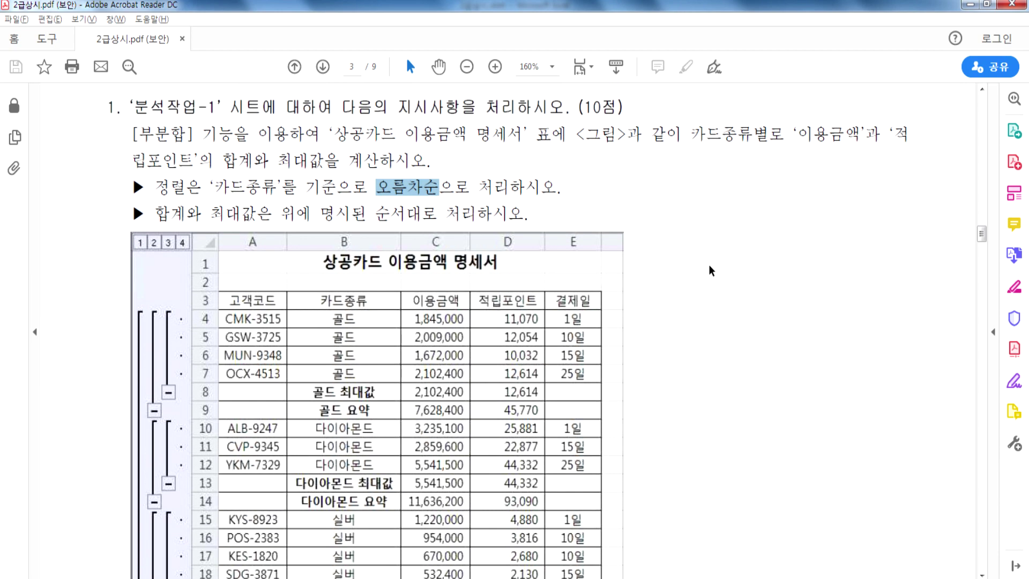
pyautogui.moveTo(794, 134); pyautogui.dragTo(844, 134)
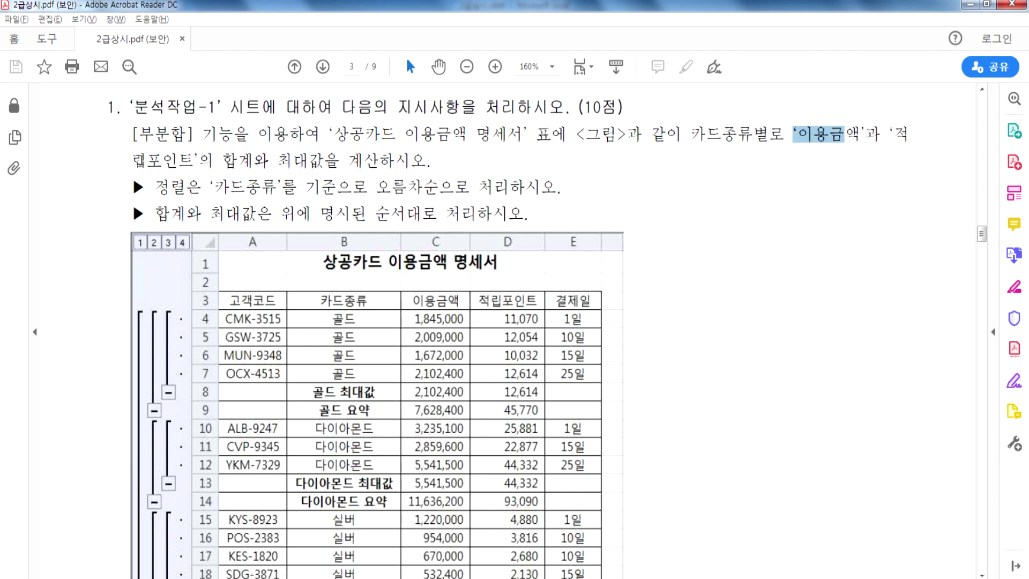
pyautogui.moveTo(134, 160); pyautogui.dragTo(340, 167)
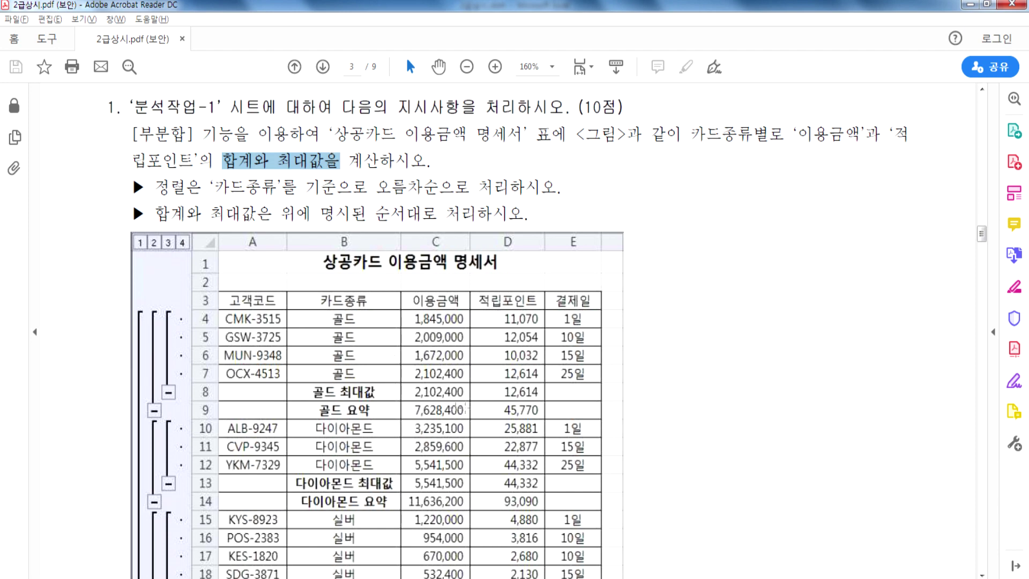
pyautogui.moveTo(388, 403); pyautogui.dragTo(544, 423)
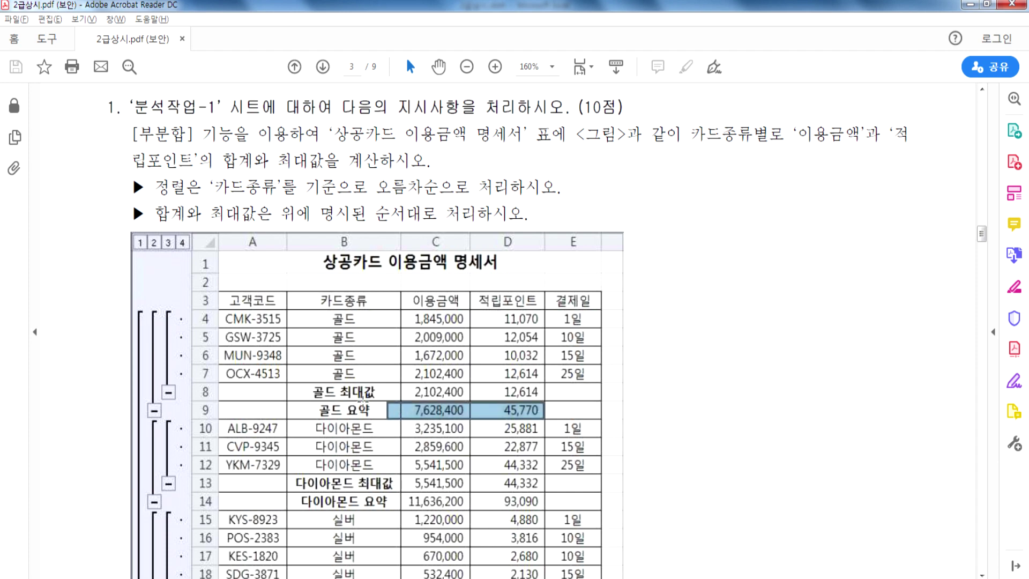
pyautogui.moveTo(408, 381); pyautogui.dragTo(547, 400)
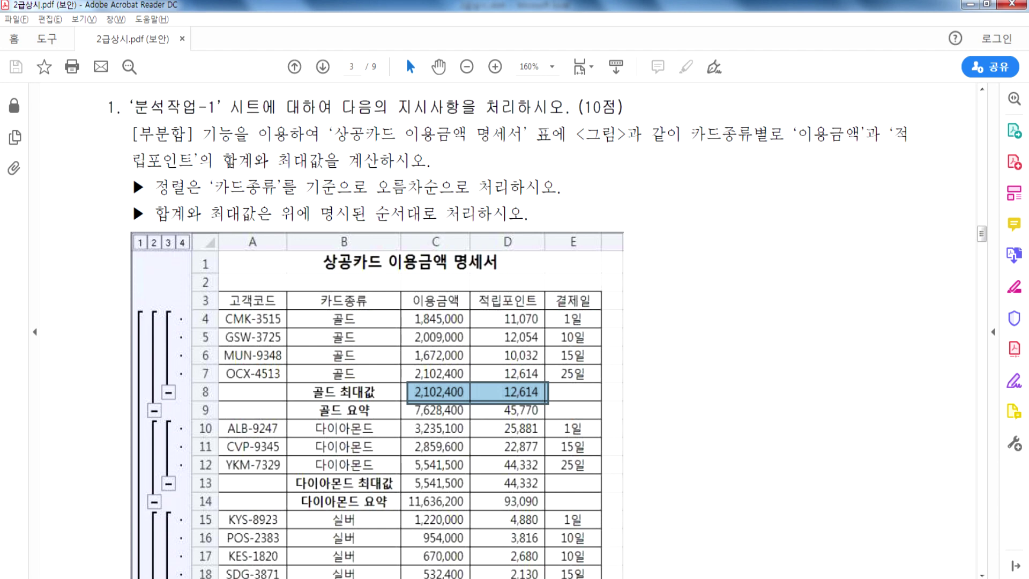
pyautogui.moveTo(223, 161); pyautogui.dragTo(322, 161)
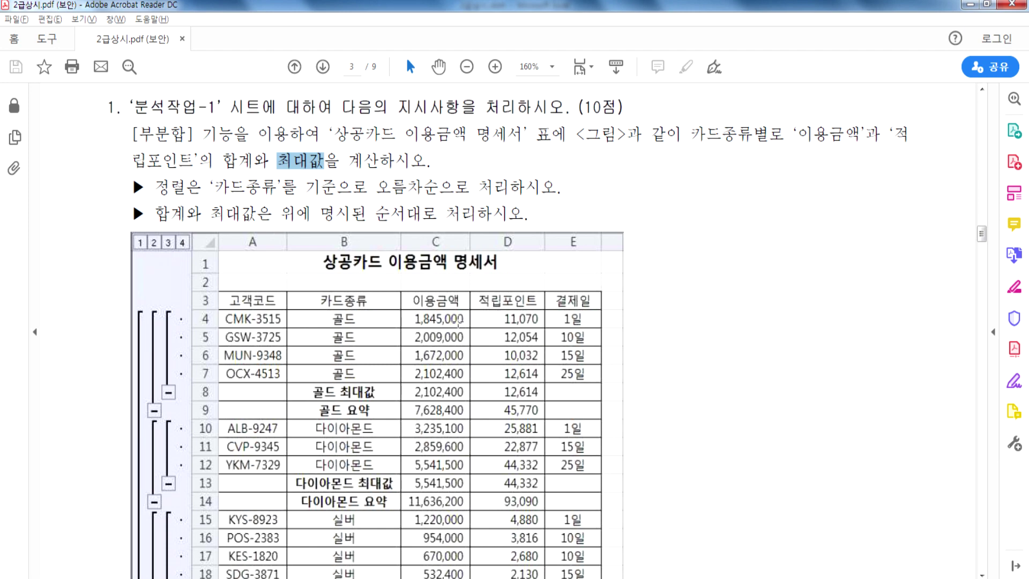
pyautogui.moveTo(401, 392); pyautogui.dragTo(471, 396)
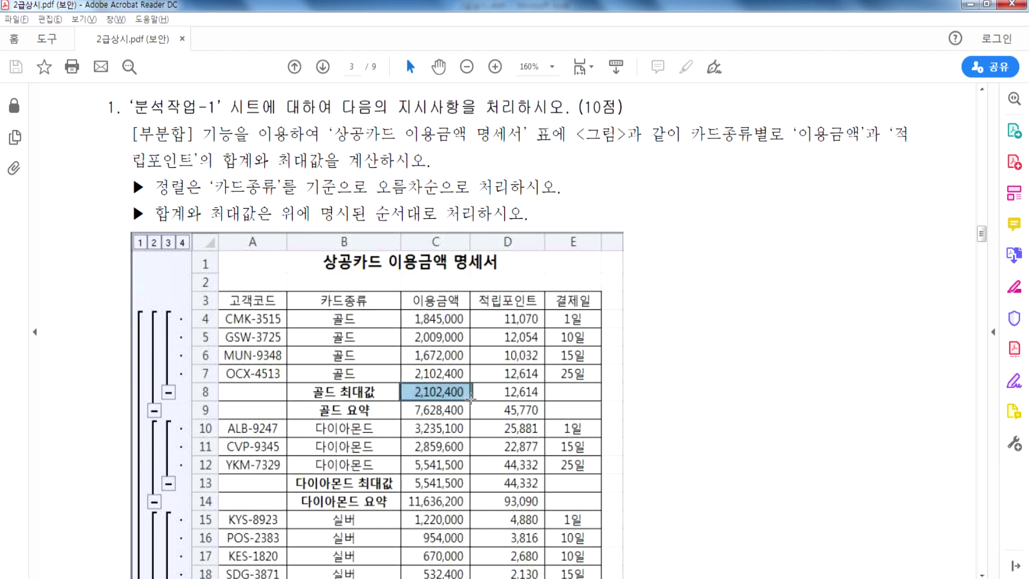
pyautogui.scroll(-3, 471, 396)
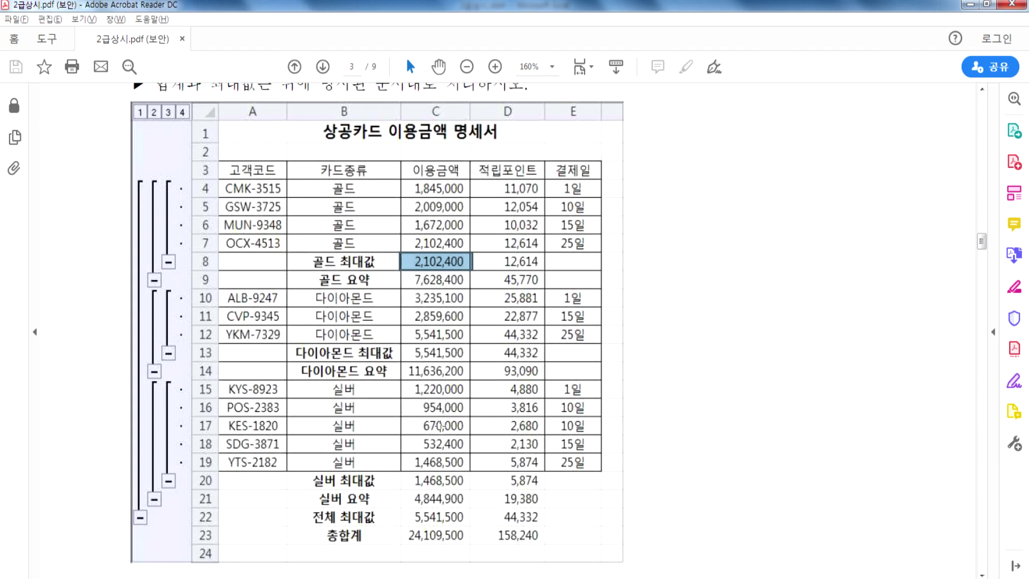
pyautogui.scroll(-1, 439, 427)
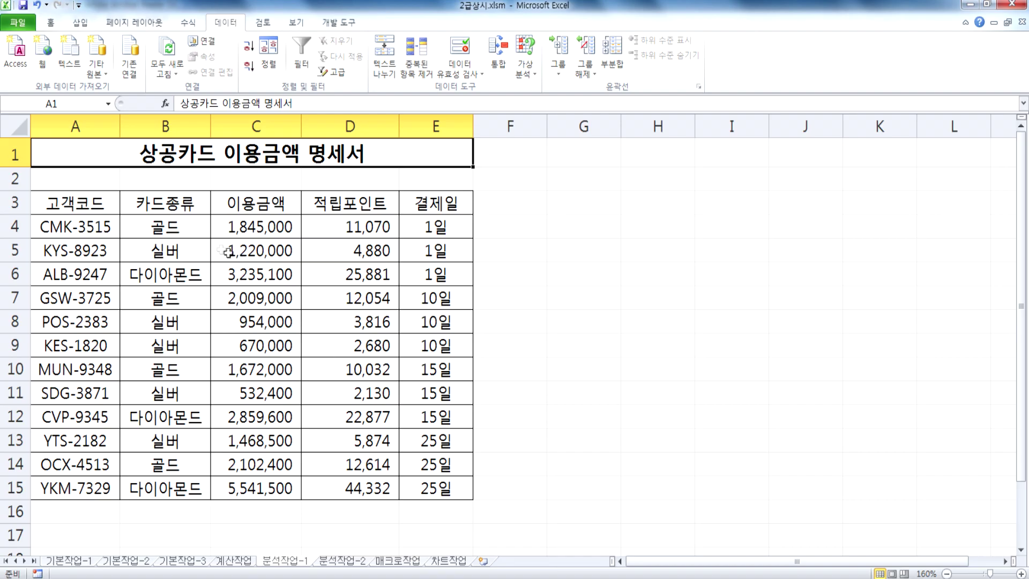
# Sort the 상공카드 이용금액 명세서 table by 카드종류 in ascending order and start a subtotal grouped by 카드종류
pyautogui.click(157, 229)
pyautogui.click(250, 50)
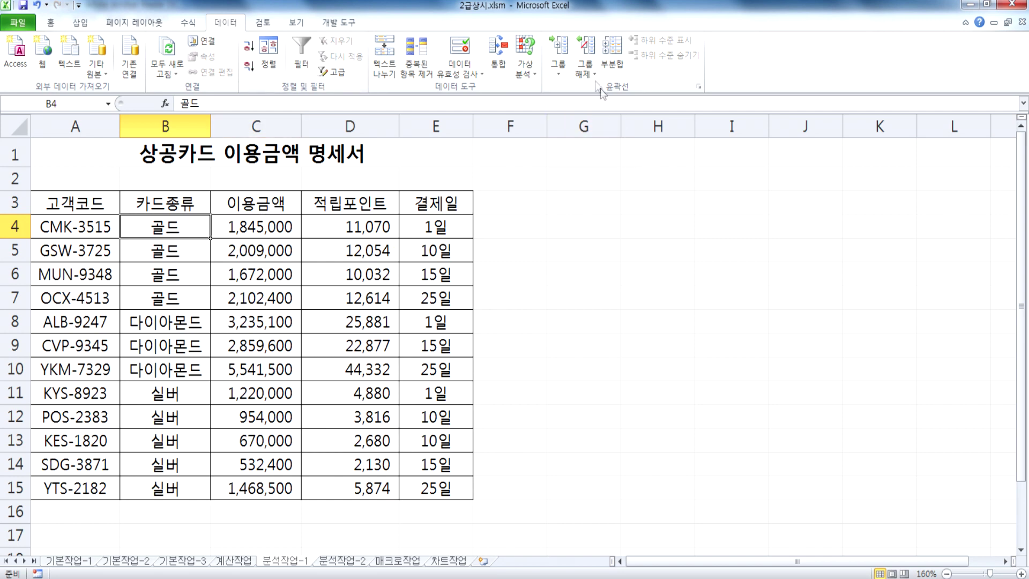
pyautogui.click(610, 65)
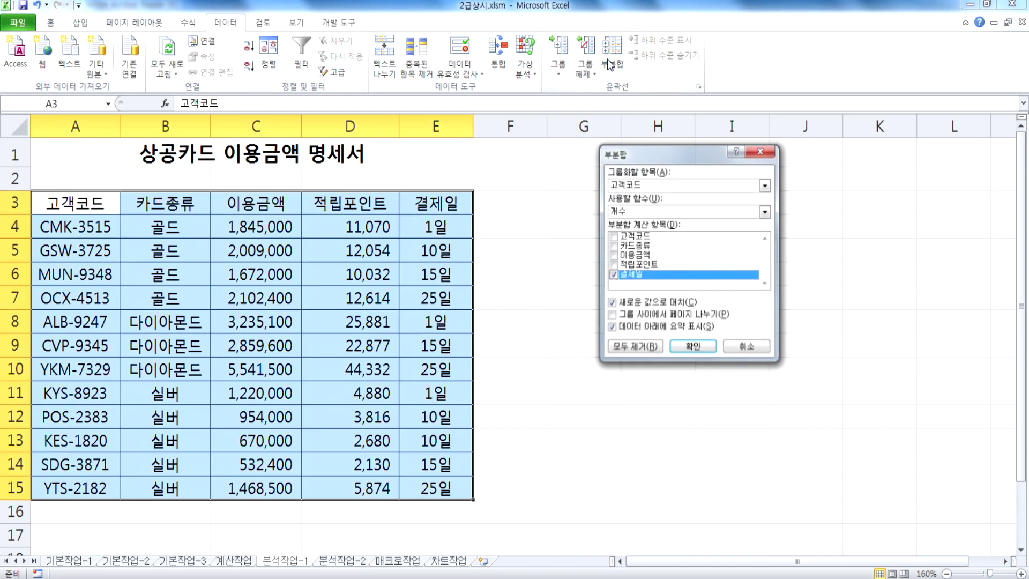
pyautogui.click(631, 188)
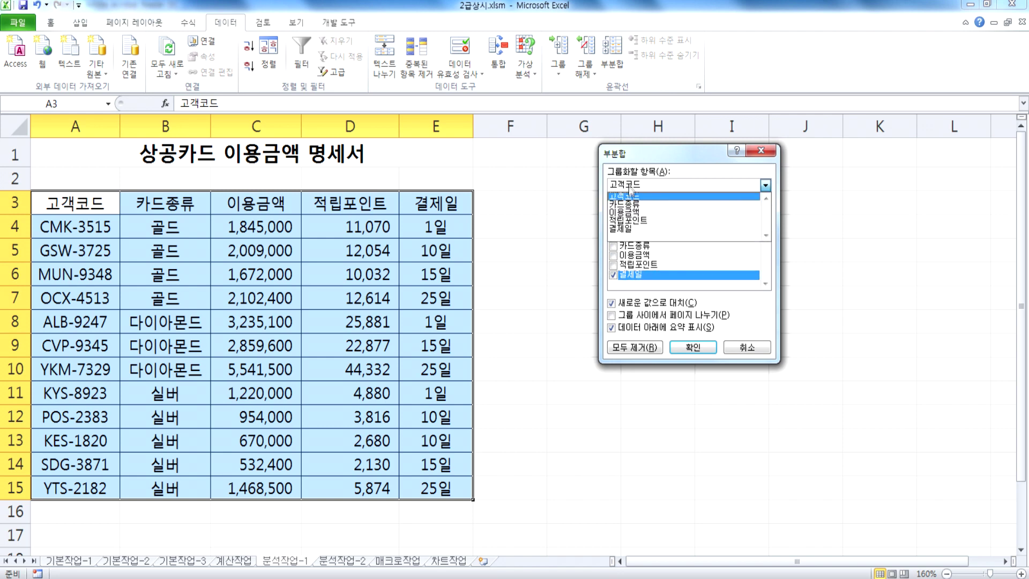
pyautogui.click(633, 205)
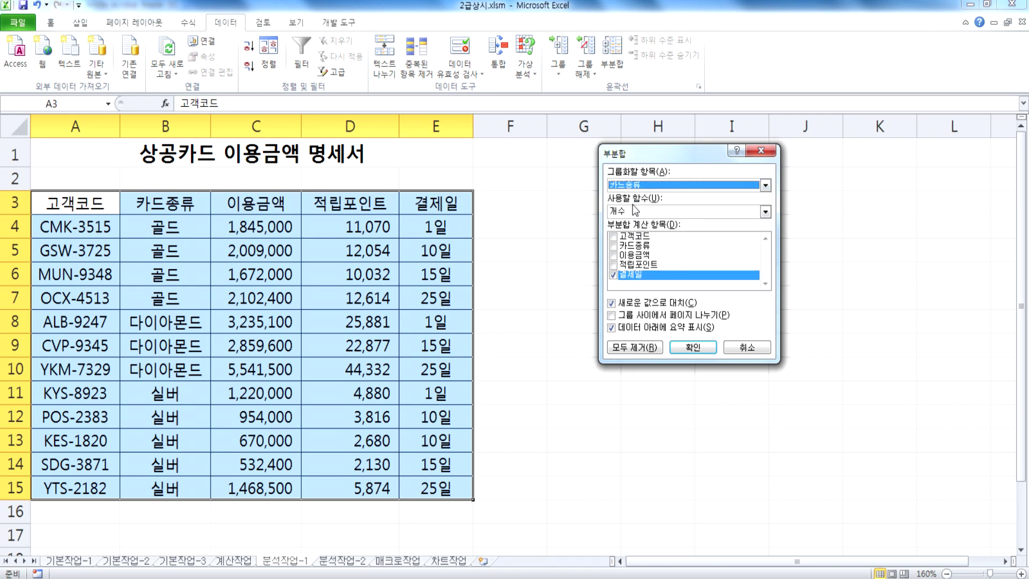
# Apply the subtotal with the 합계 function to 이용금액 and 적립포인트 only, leaving 결제일 out
pyautogui.click(613, 275)
pyautogui.click(614, 247)
pyautogui.click(612, 247)
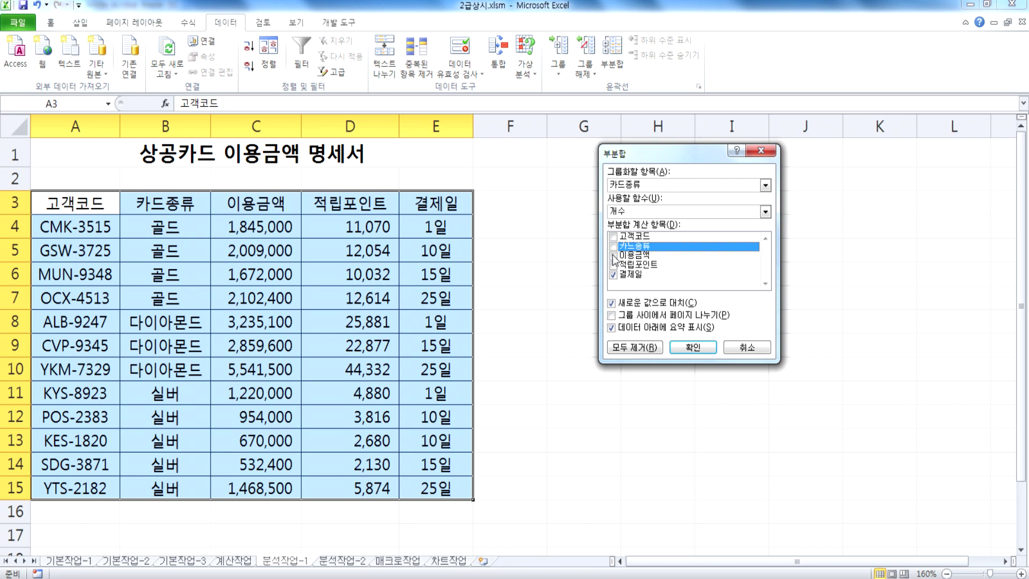
pyautogui.click(613, 256)
pyautogui.click(613, 265)
pyautogui.click(613, 275)
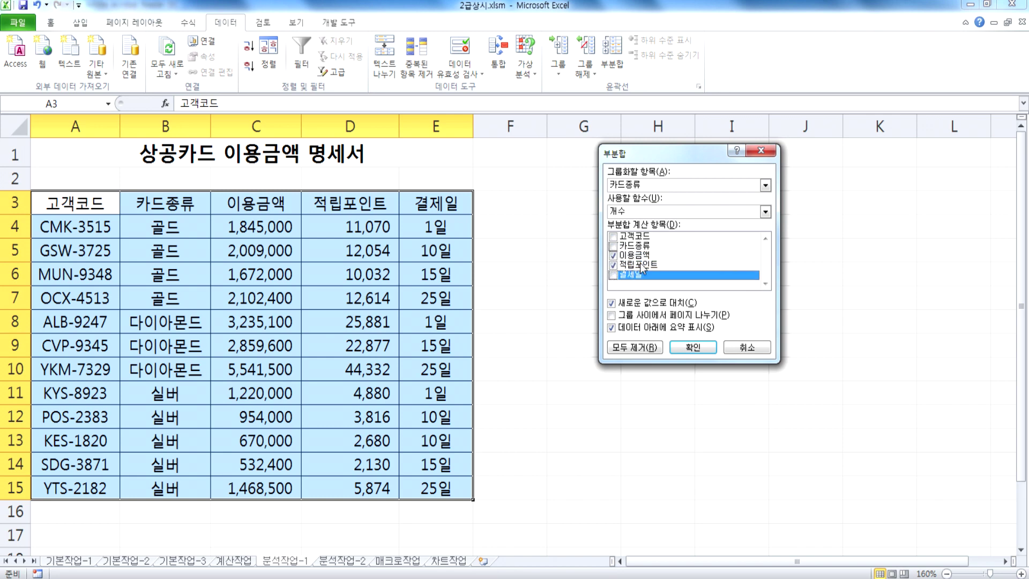
pyautogui.click(627, 212)
pyautogui.click(629, 227)
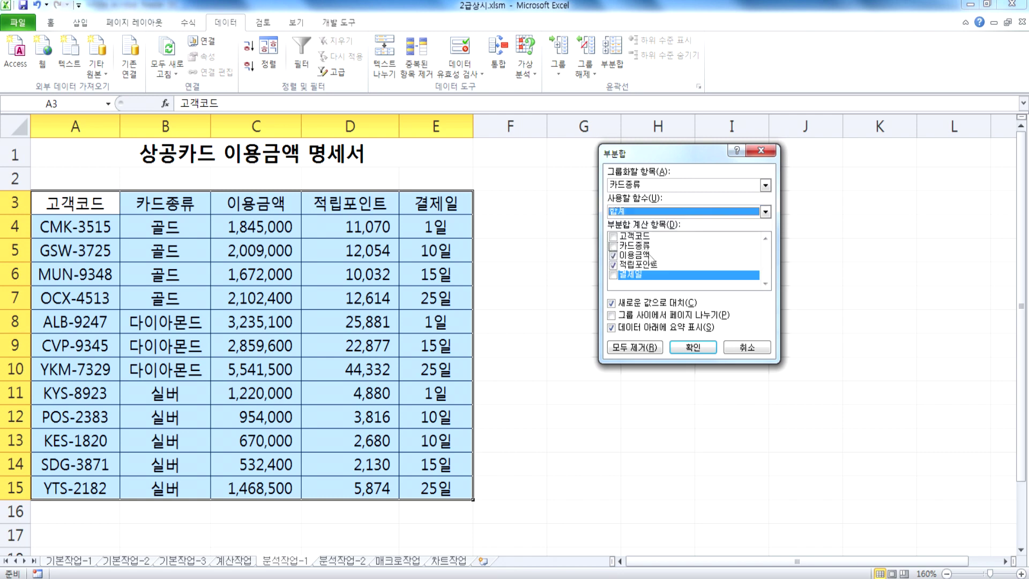
pyautogui.click(691, 348)
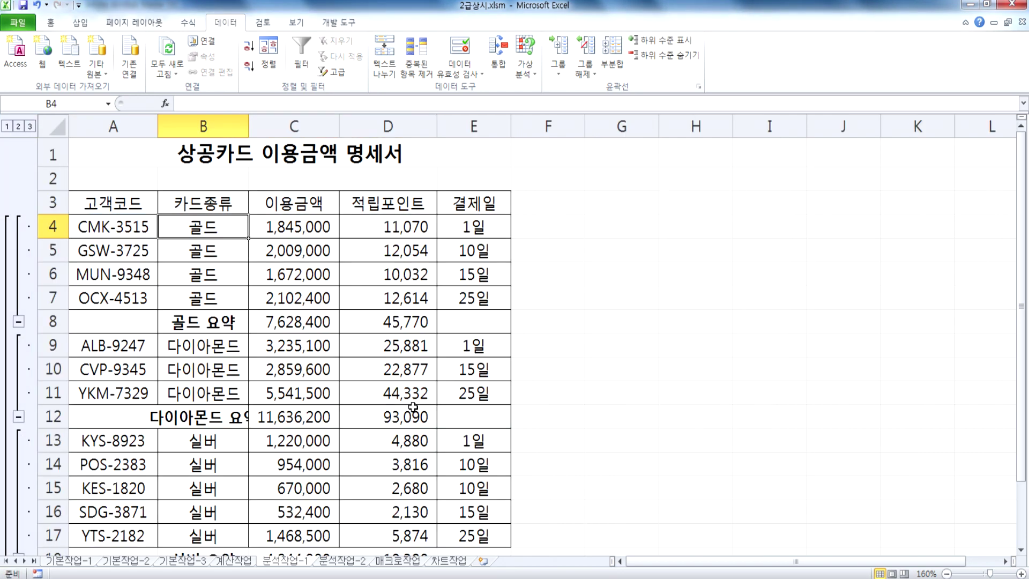
# Add a second subtotal using 최대값 for 이용금액 and 적립포인트, with 새로운 값으로 대치 turned off
pyautogui.click(611, 59)
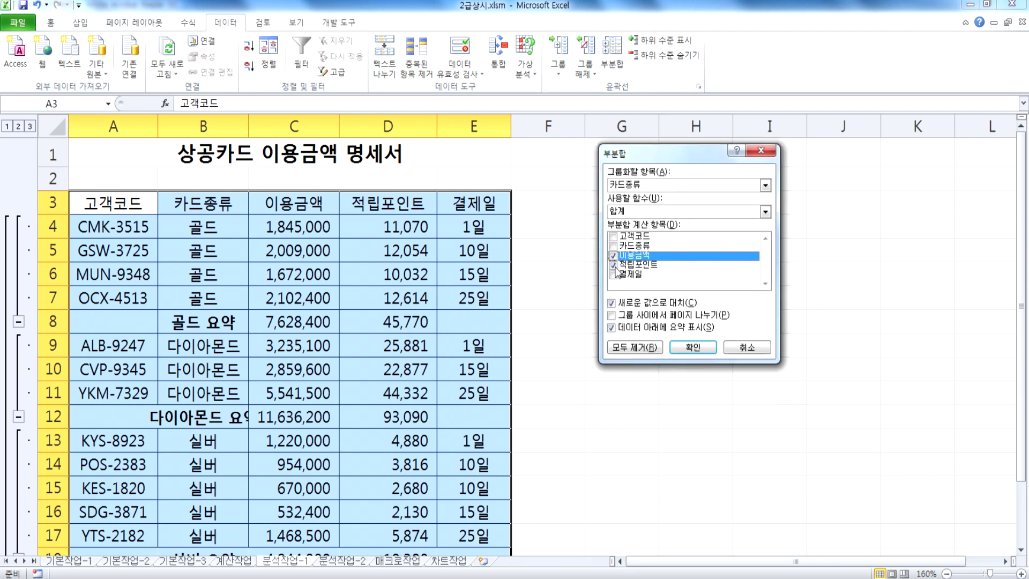
pyautogui.click(621, 211)
pyautogui.click(621, 246)
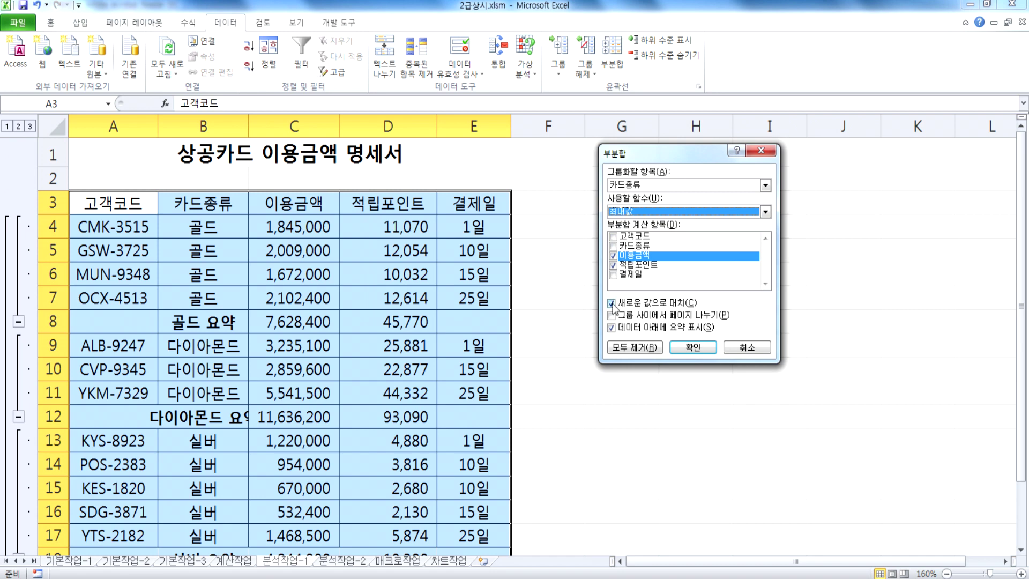
pyautogui.click(624, 305)
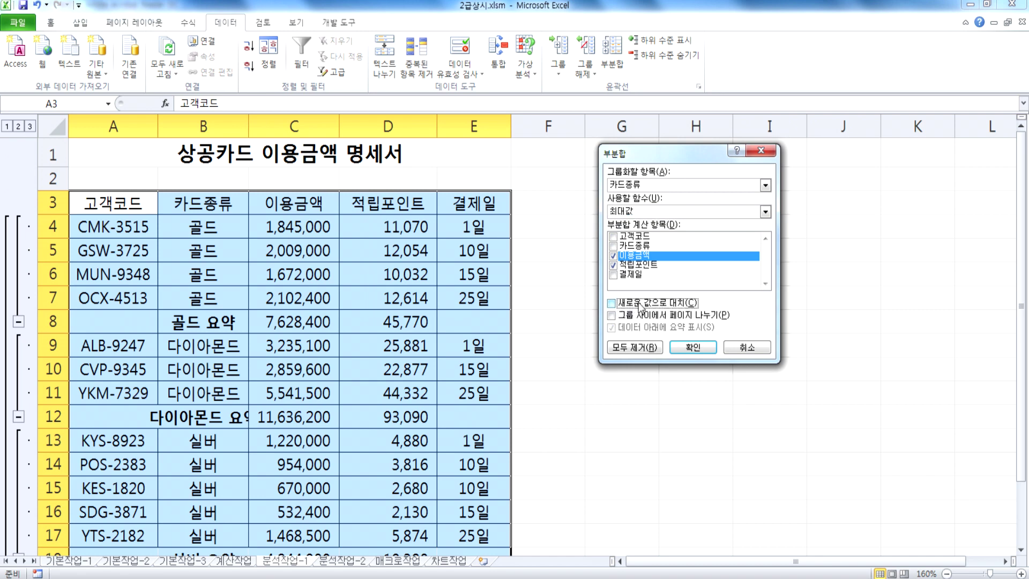
pyautogui.click(693, 348)
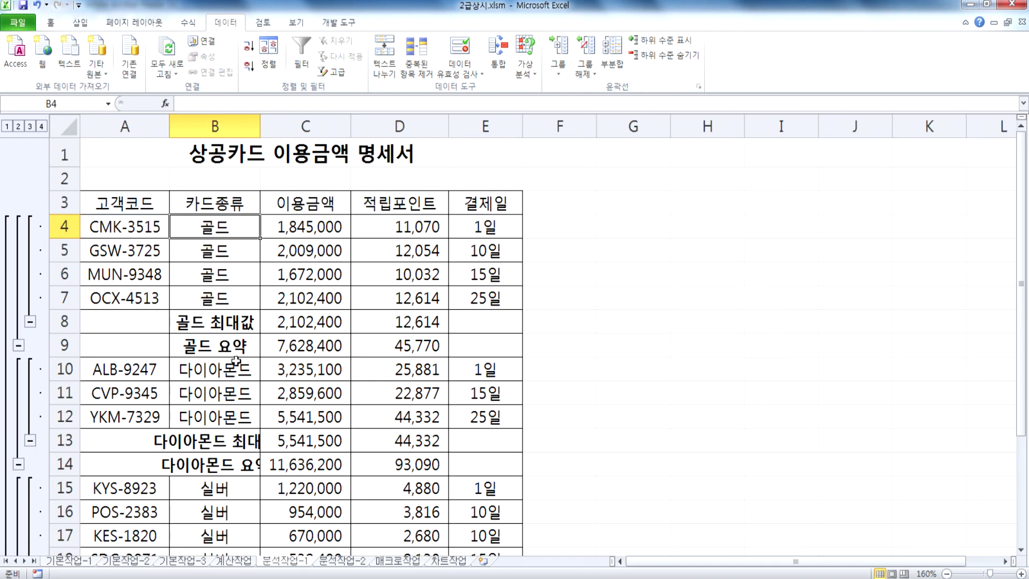
# Look through the subtotal rows, then auto-fit column B's width to its contents and undo it, twice
pyautogui.scroll(-3, 244, 355)
pyautogui.scroll(3, 252, 352)
pyautogui.doubleClick(259, 125)
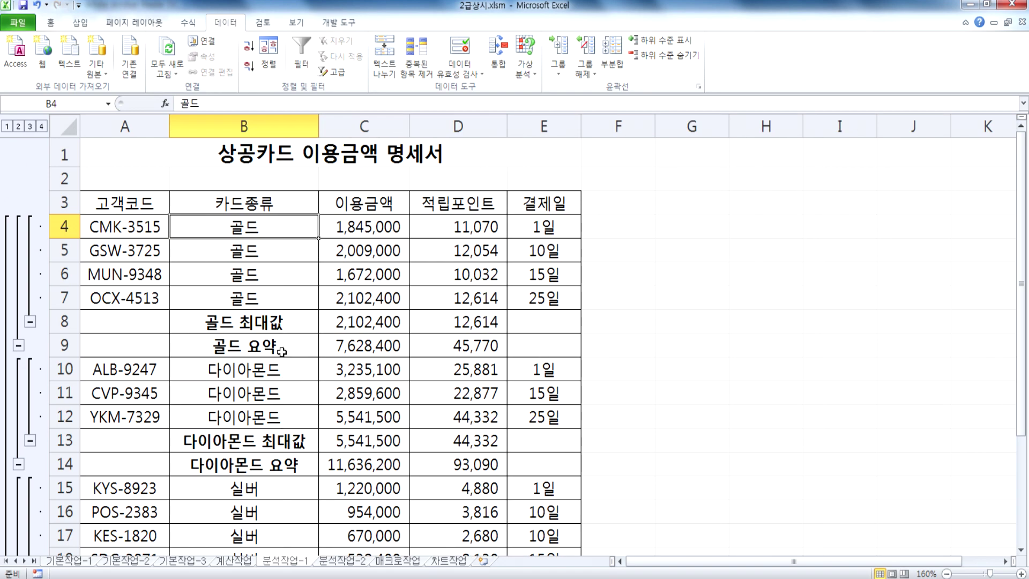
pyautogui.hotkey('ctrl', 'z')
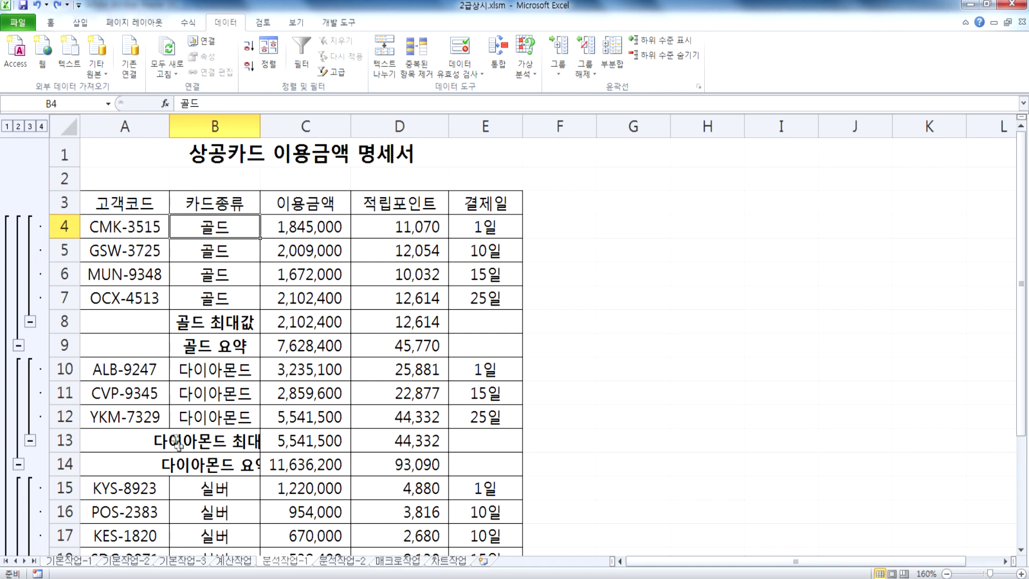
pyautogui.doubleClick(259, 126)
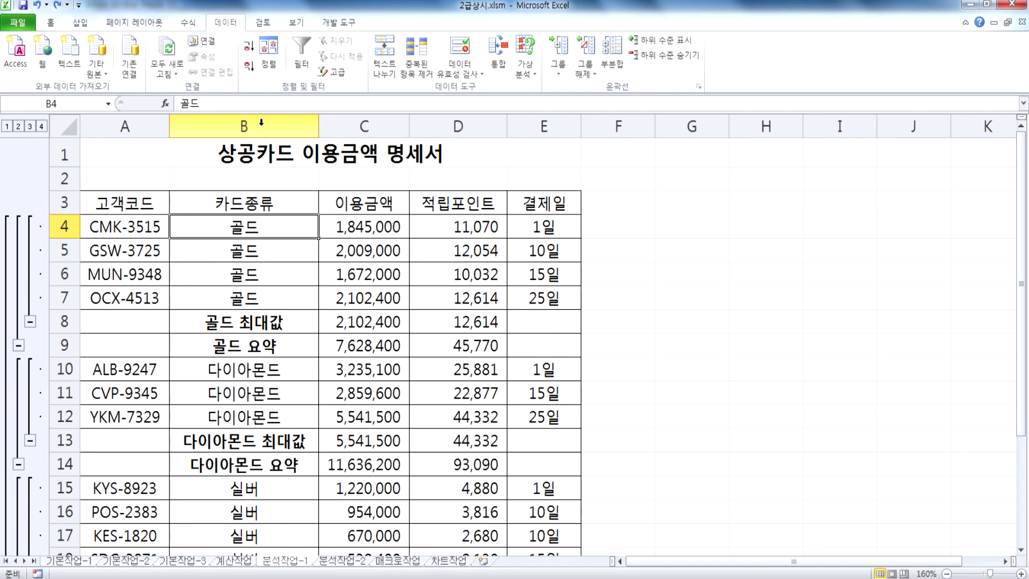
pyautogui.hotkey('ctrl', 'z')
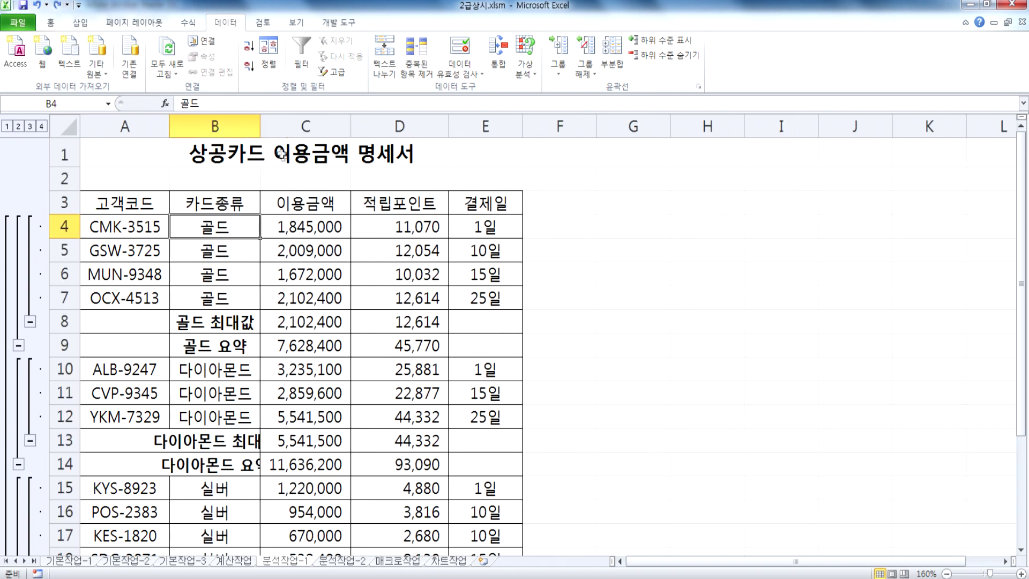
# Auto-fit the 카드종류 column's width to its contents and check the subtotal rows down to 총합계
pyautogui.doubleClick(259, 125)
pyautogui.scroll(-3, 343, 298)
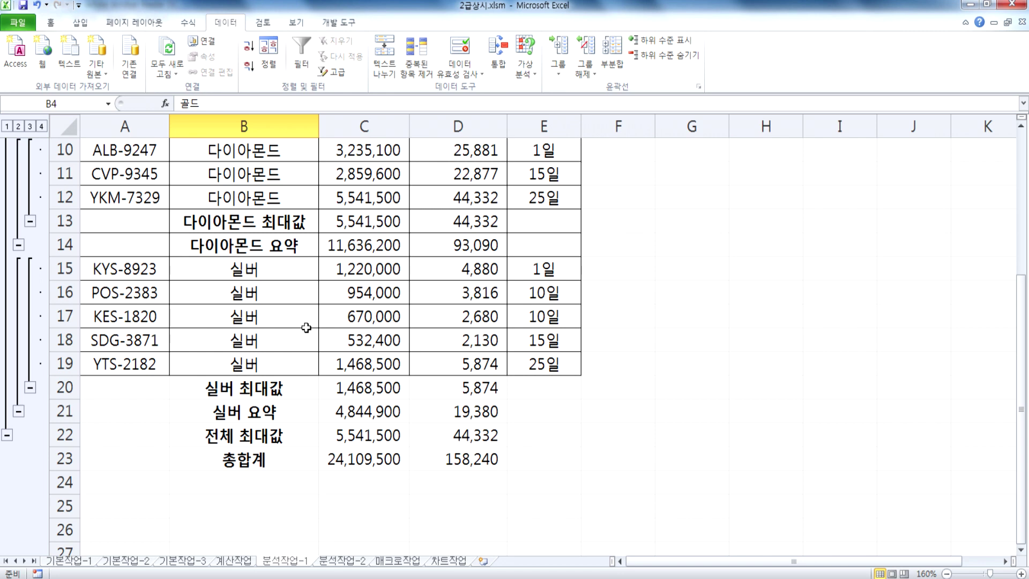
pyautogui.scroll(1, 305, 327)
pyautogui.scroll(2, 308, 322)
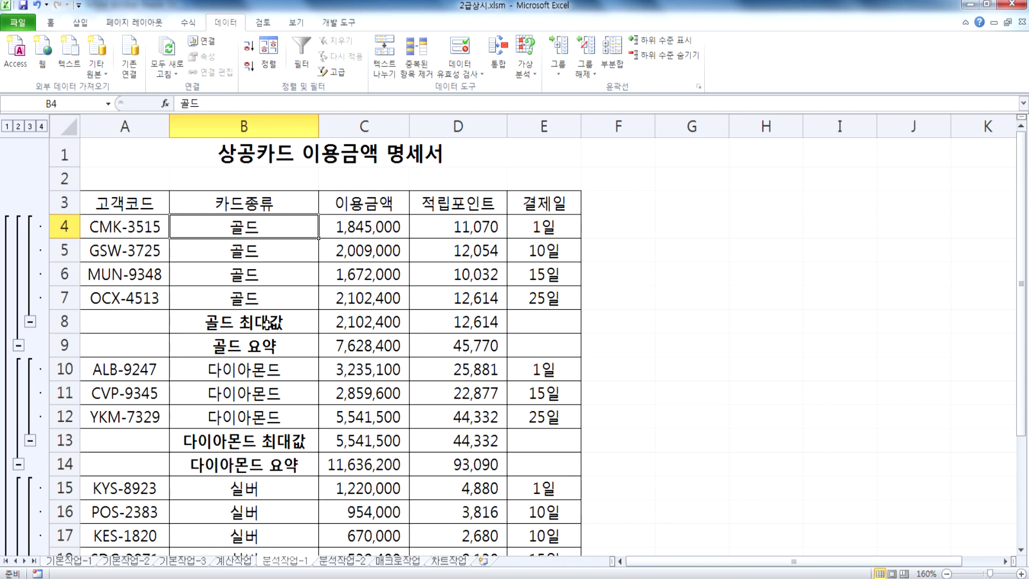
# Open the 분석작업-2 sheet and fill the 실지급액 amount in cell B15 with yellow
pyautogui.click(335, 560)
pyautogui.scroll(2, 198, 394)
pyautogui.scroll(1, 199, 395)
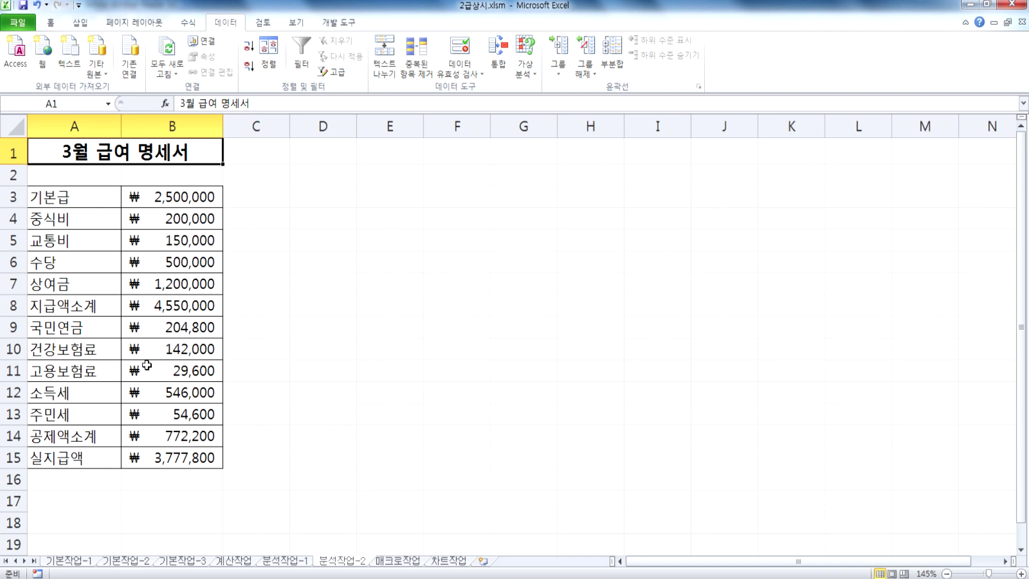
pyautogui.click(204, 457)
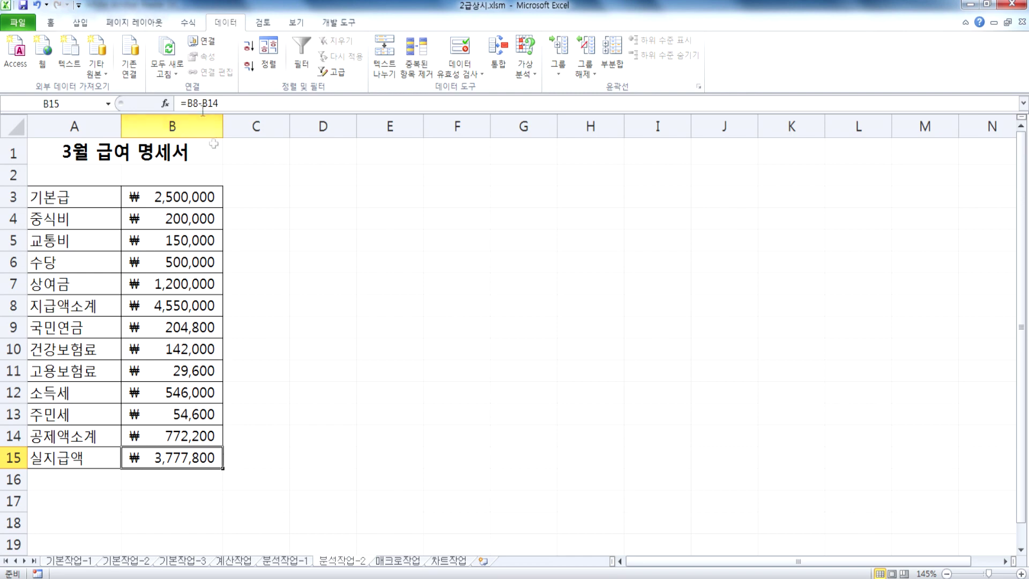
pyautogui.click(51, 22)
pyautogui.click(185, 67)
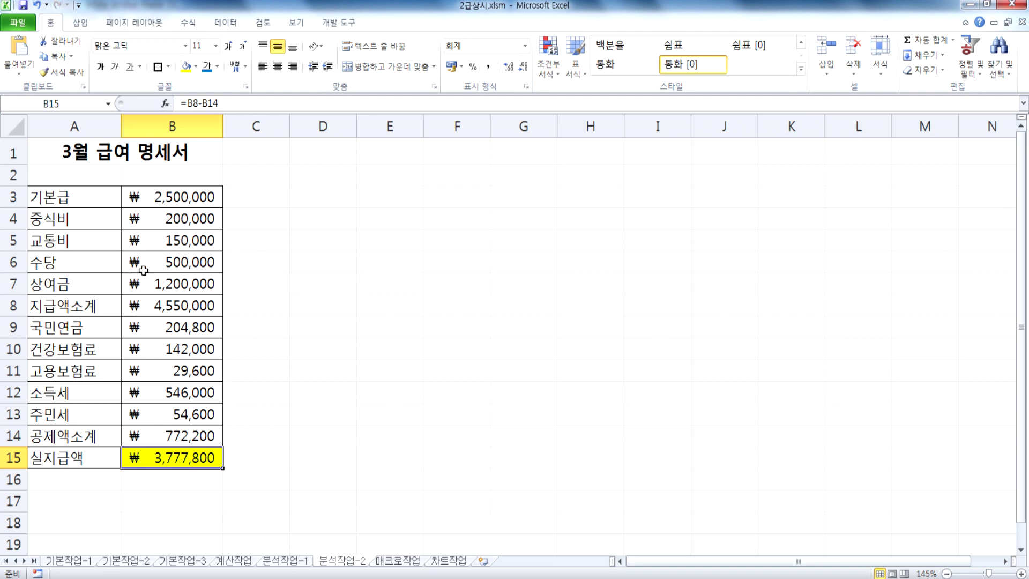
# Start a 목표값 찾기 (Goal Seek) on the salary sheet with the 실지급액 cell B15 as the formula cell
pyautogui.click(180, 263)
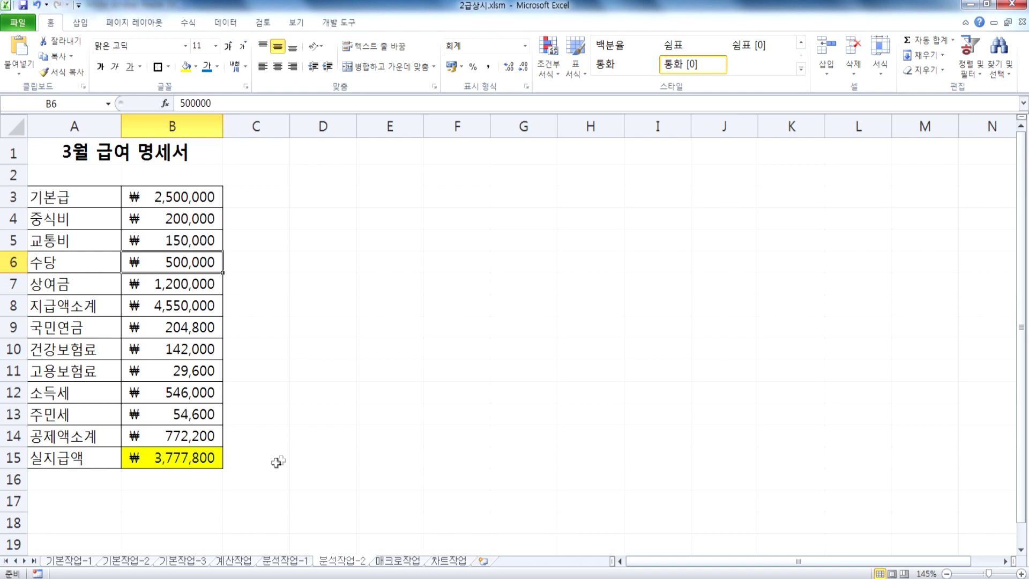
pyautogui.click(333, 280)
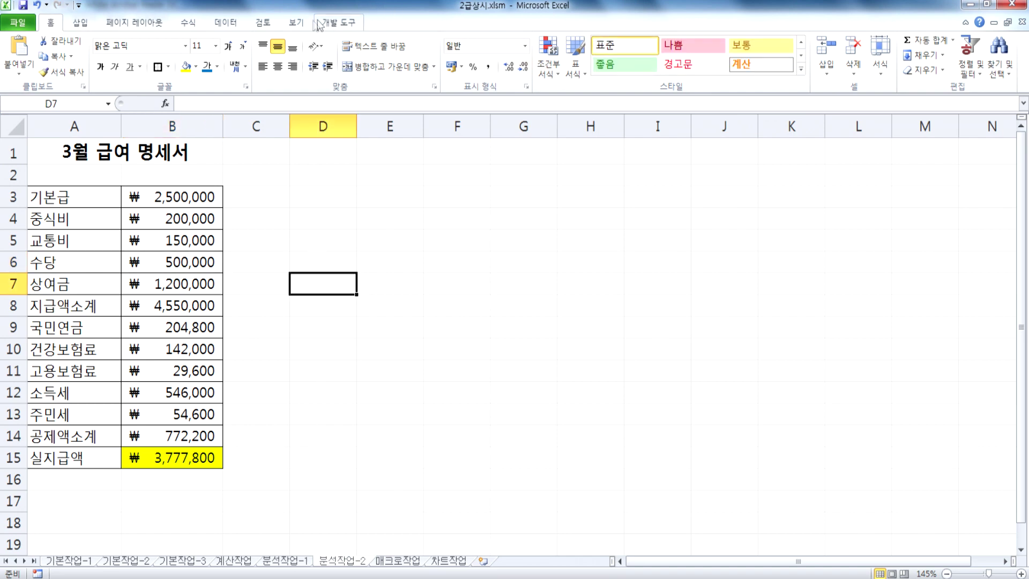
pyautogui.click(225, 22)
pyautogui.click(523, 74)
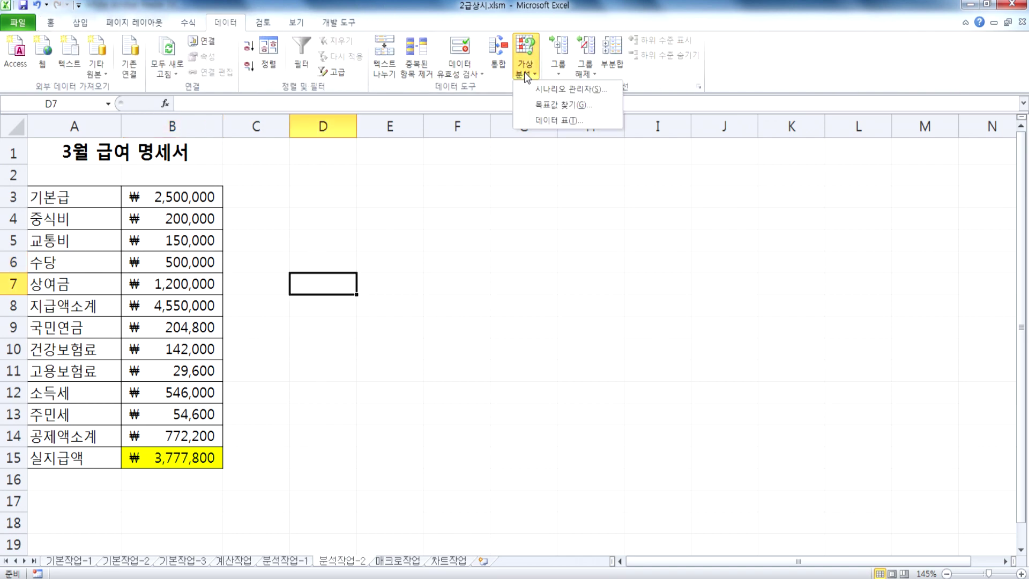
pyautogui.click(542, 105)
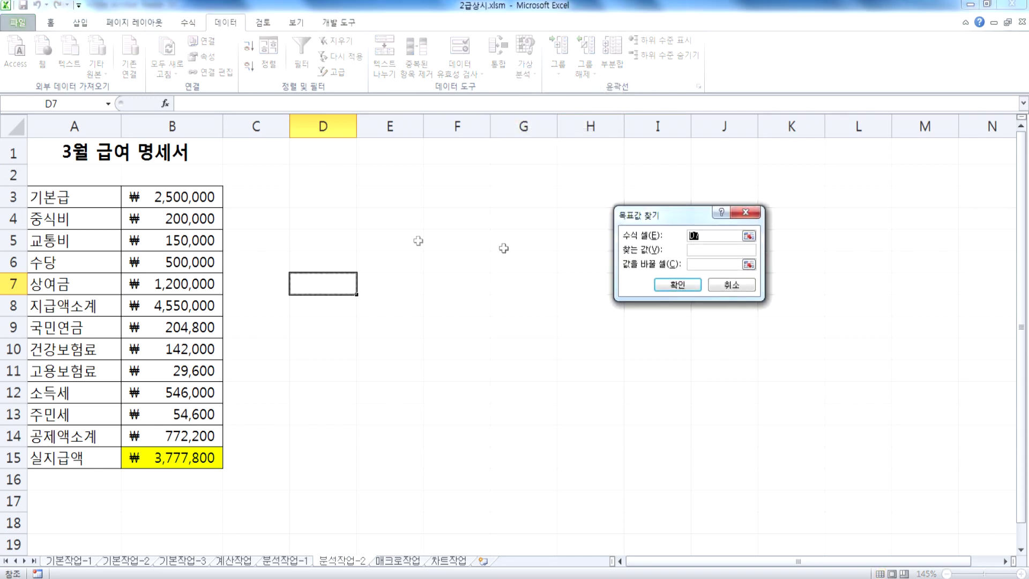
pyautogui.moveTo(644, 218); pyautogui.dragTo(450, 185)
pyautogui.click(173, 457)
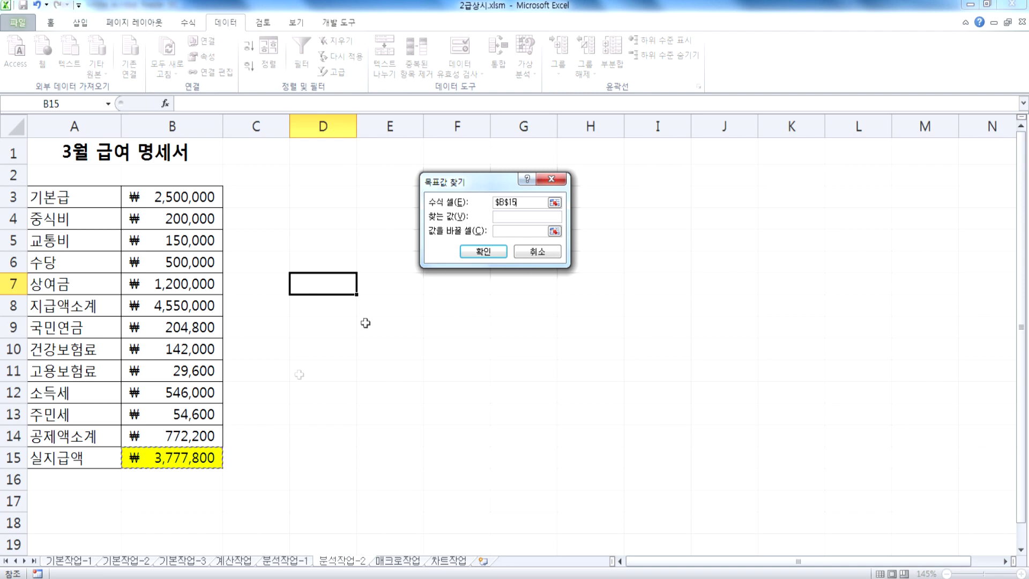
# Set the target value to 4000000 and the changing cell to 수당 in B6, and keep the solved result
pyautogui.click(505, 216)
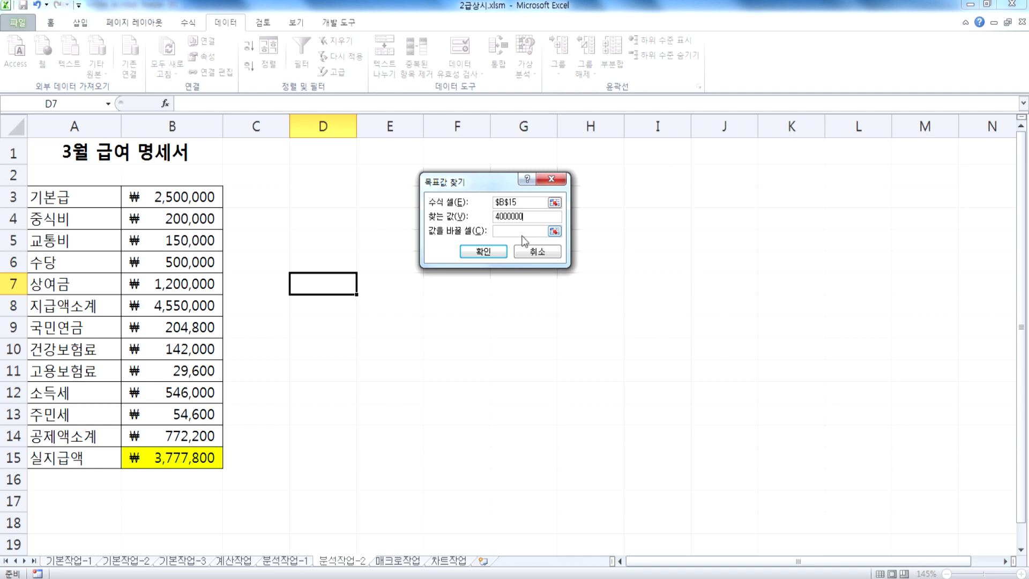
pyautogui.click(519, 231)
pyautogui.click(167, 264)
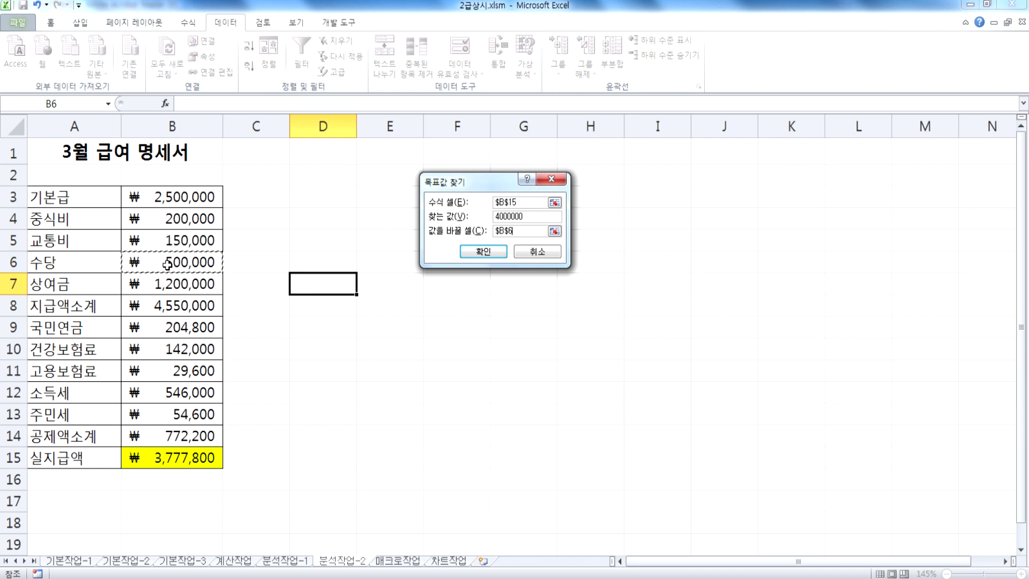
pyautogui.click(497, 255)
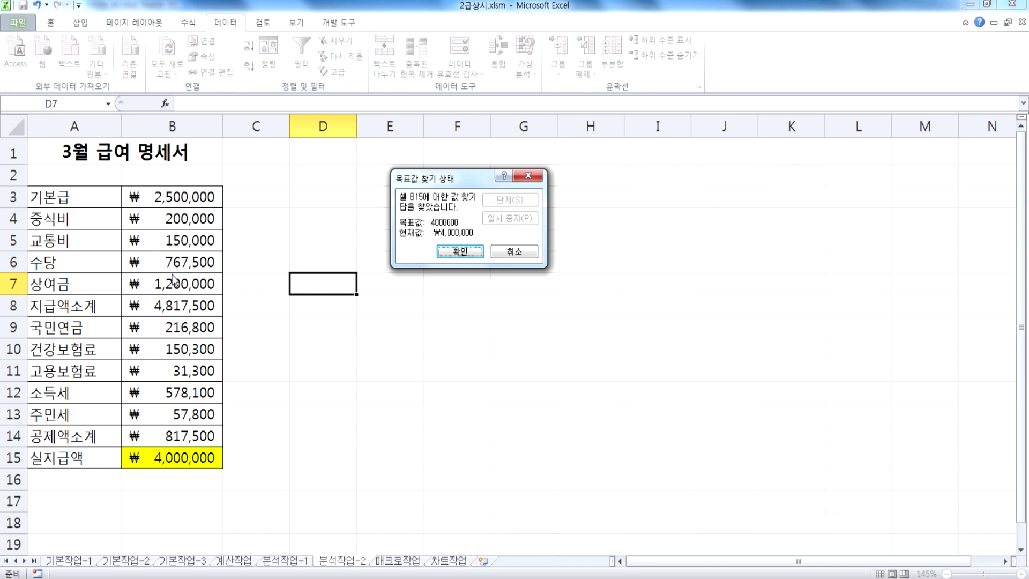
pyautogui.click(460, 251)
pyautogui.click(182, 262)
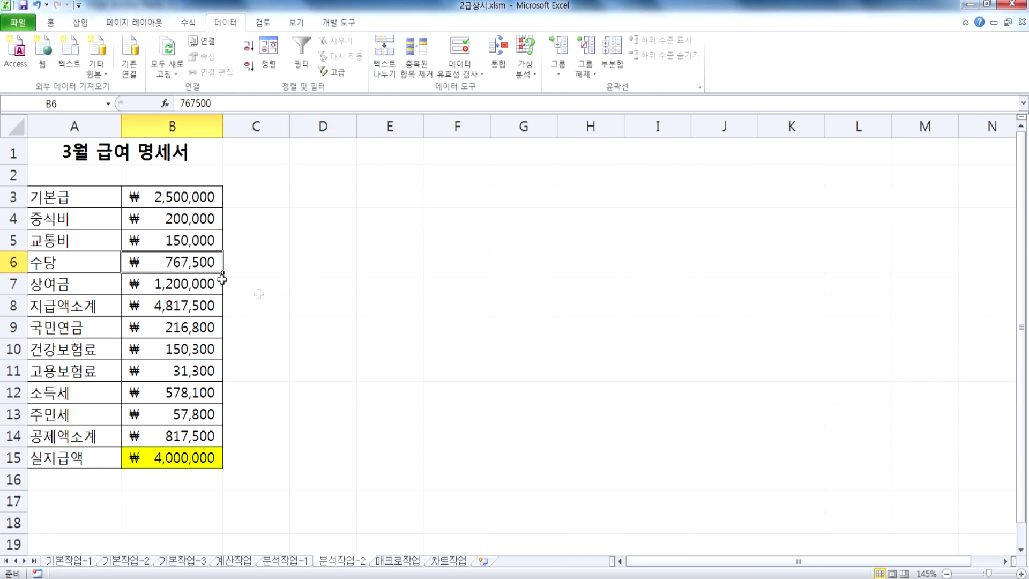
pyautogui.click(155, 435)
# Open the 매크로작업 sheet, check the empty 합계 range B16:G16, and select the title cell A1
pyautogui.click(382, 557)
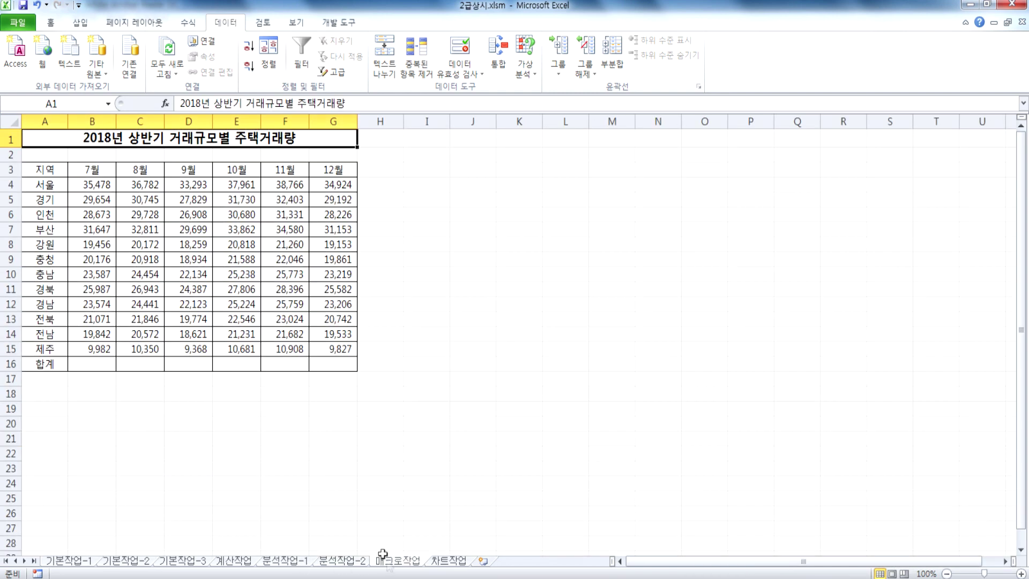
pyautogui.scroll(1, 106, 303)
pyautogui.scroll(1, 108, 298)
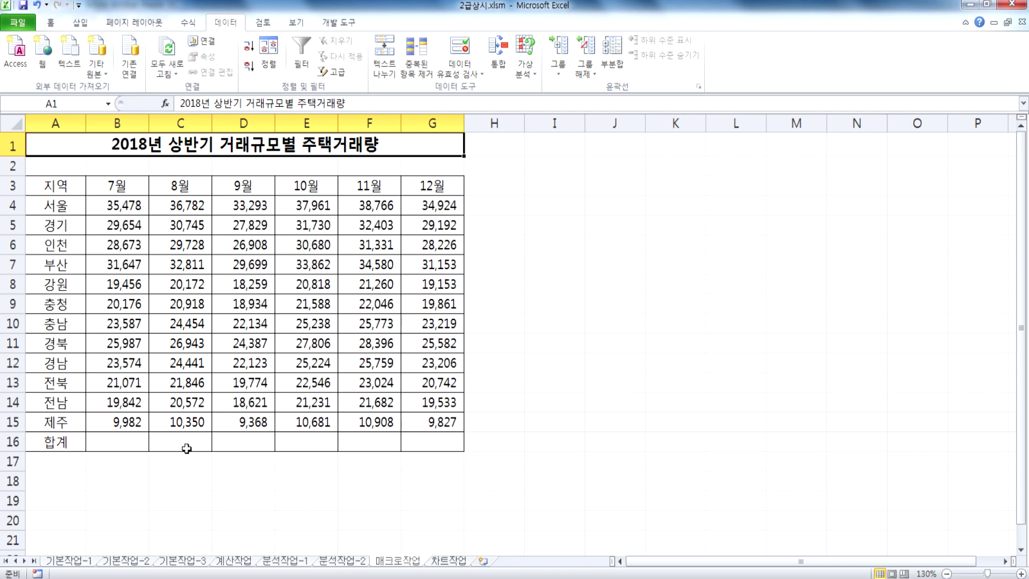
pyautogui.moveTo(117, 438); pyautogui.dragTo(410, 438)
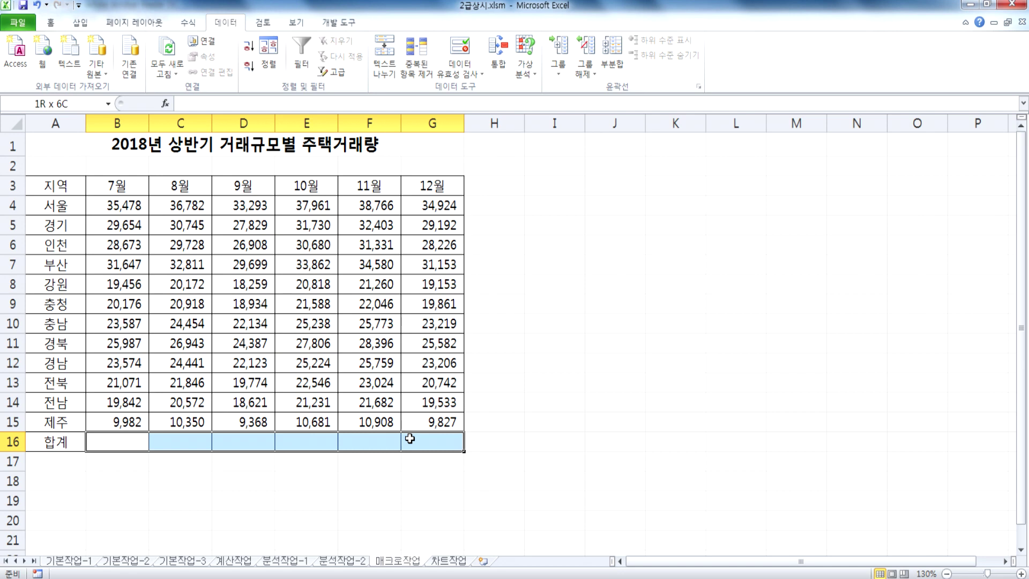
pyautogui.moveTo(409, 438); pyautogui.dragTo(410, 438)
pyautogui.click(35, 155)
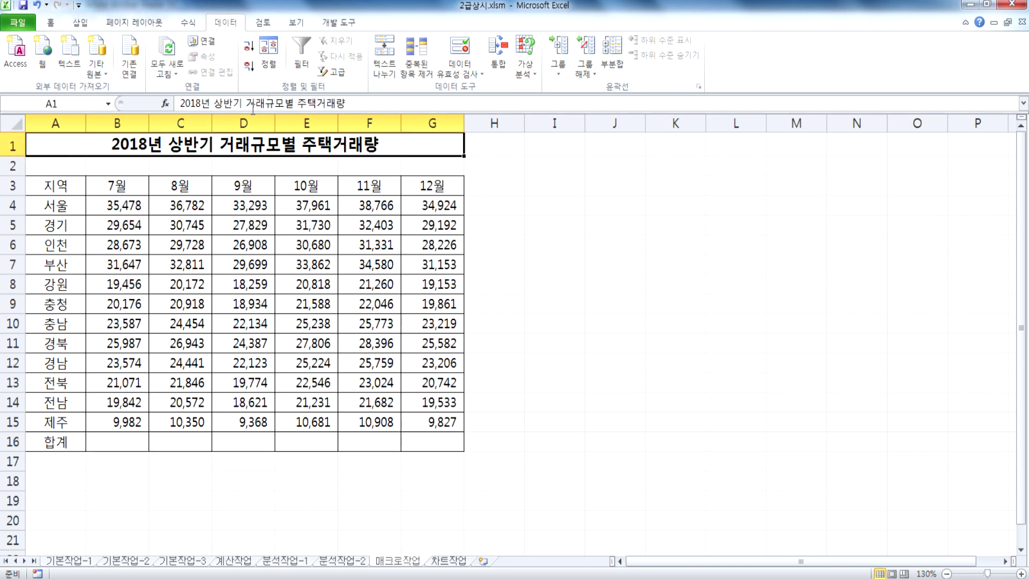
# Start recording a macro named 합계
pyautogui.click(338, 22)
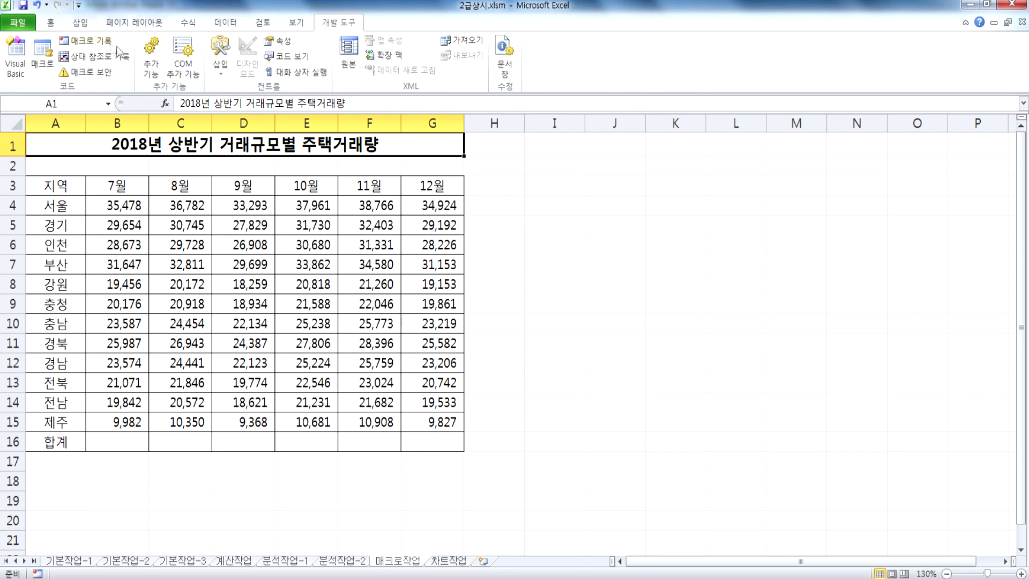
pyautogui.click(86, 40)
pyautogui.write('ㅎ바계')
pyautogui.press('BackSpace')
pyautogui.press('BackSpace')
pyautogui.press('BackSpace')
pyautogui.write('합ㄱ')
pyautogui.click(498, 296)
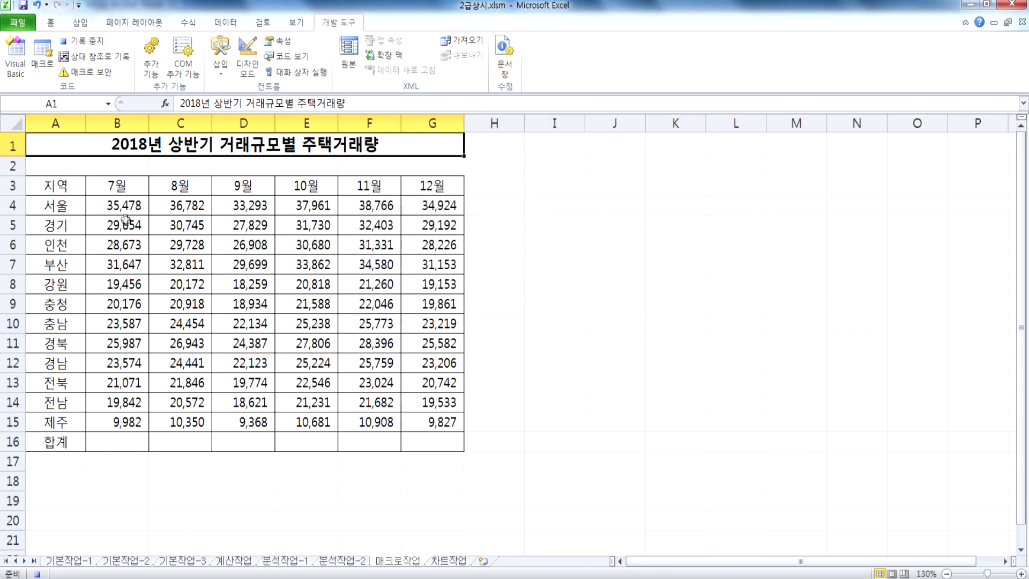
# Record an AutoSum over B4:G16 that fills the monthly 합계 row, select cell A1, and stop the macro recording
pyautogui.moveTo(121, 205); pyautogui.dragTo(416, 437)
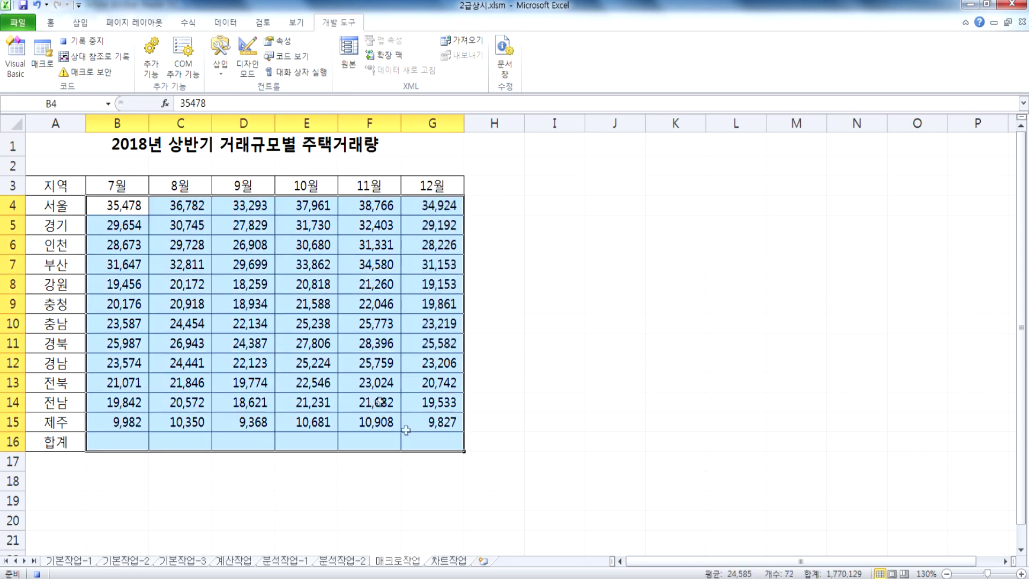
pyautogui.click(188, 22)
pyautogui.click(49, 47)
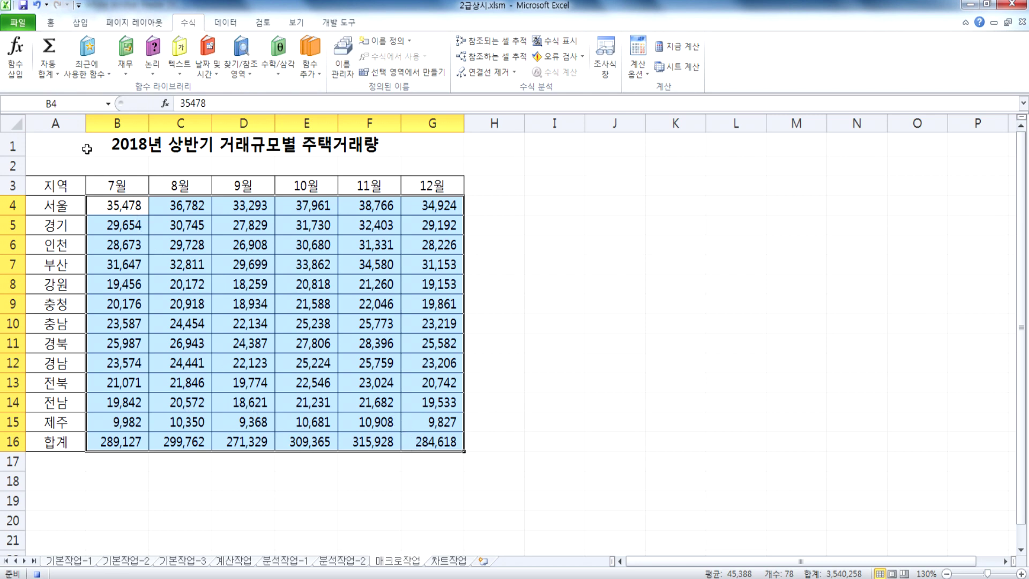
pyautogui.click(87, 149)
pyautogui.click(338, 22)
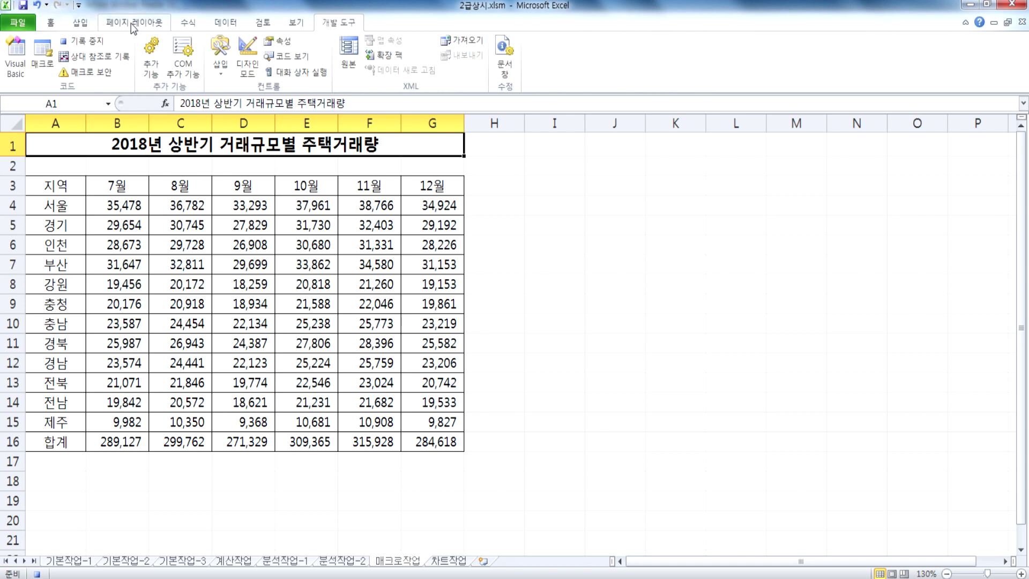
pyautogui.click(87, 43)
# Clear B16:G16, sum B4:B15 in cell B16, and copy that formula across to G16
pyautogui.moveTo(119, 443); pyautogui.dragTo(417, 445)
pyautogui.press('Delete')
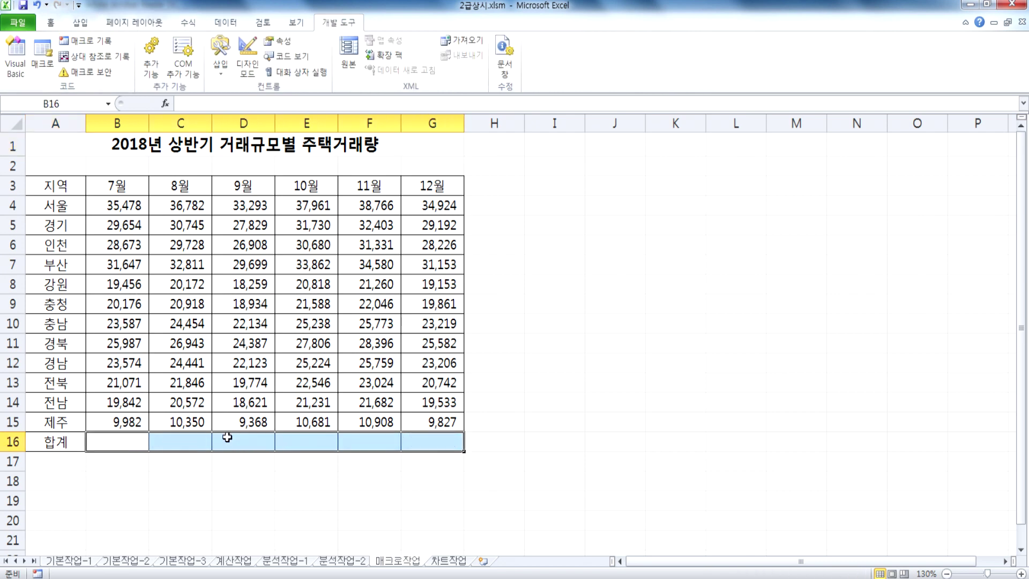
pyautogui.click(119, 445)
pyautogui.click(188, 22)
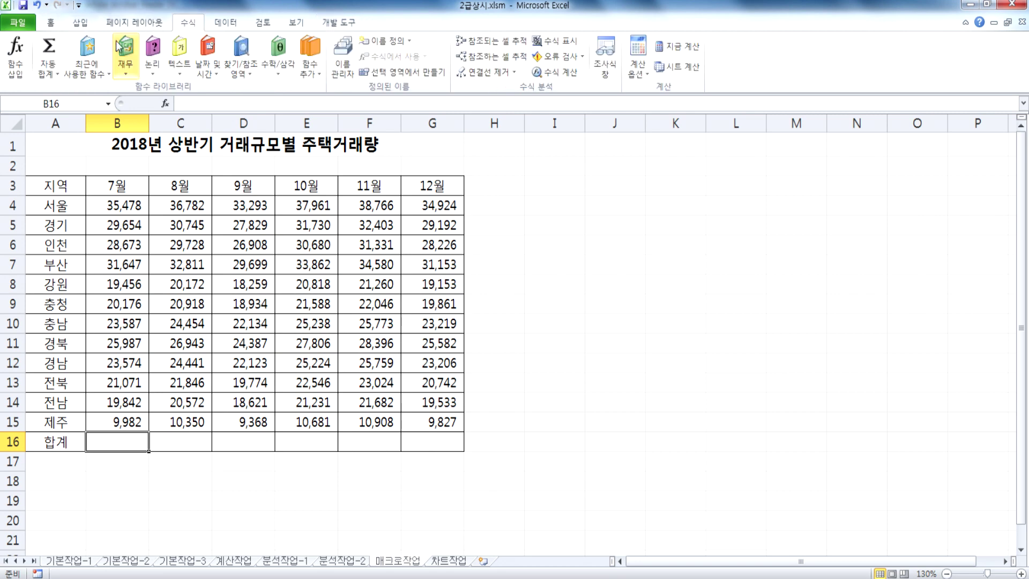
pyautogui.click(48, 47)
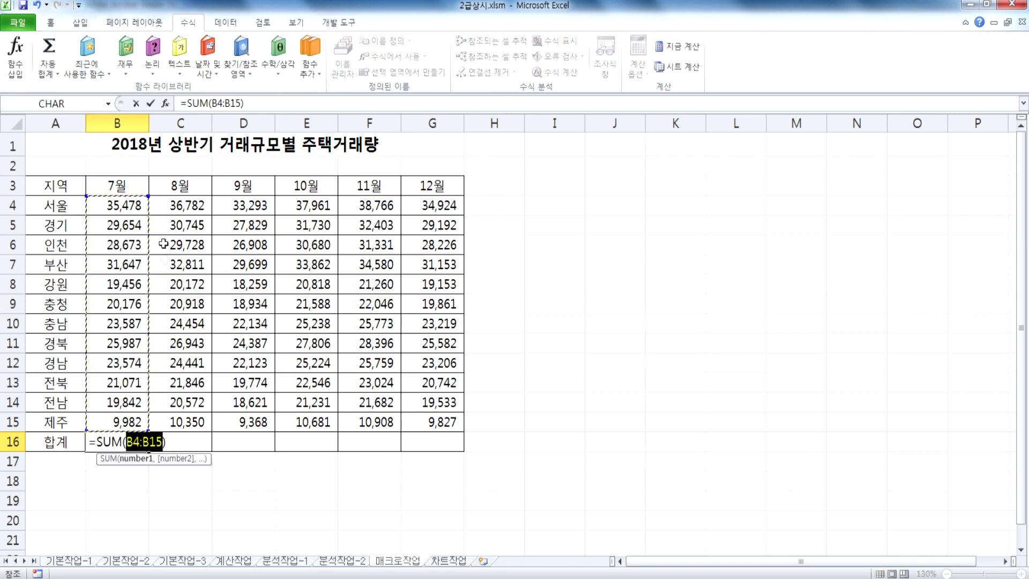
pyautogui.press('Return')
pyautogui.click(137, 443)
pyautogui.moveTo(148, 450); pyautogui.dragTo(451, 443)
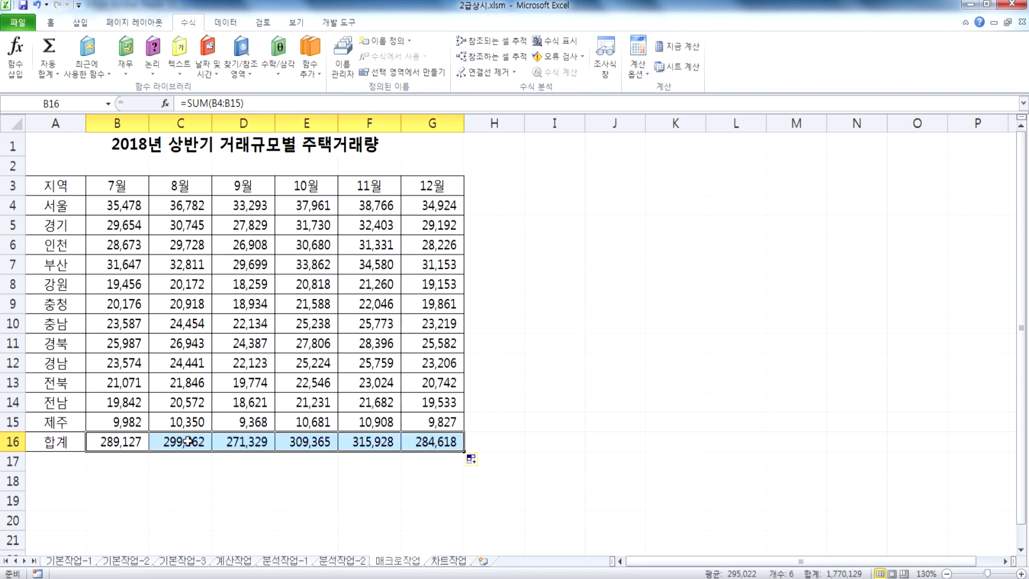
# Clear the totals in B16:G16 and refill them with an AutoSum over the whole range B4:G16
pyautogui.press('Delete')
pyautogui.click(115, 203)
pyautogui.moveTo(115, 203); pyautogui.dragTo(424, 439)
pyautogui.moveTo(125, 439); pyautogui.dragTo(424, 447)
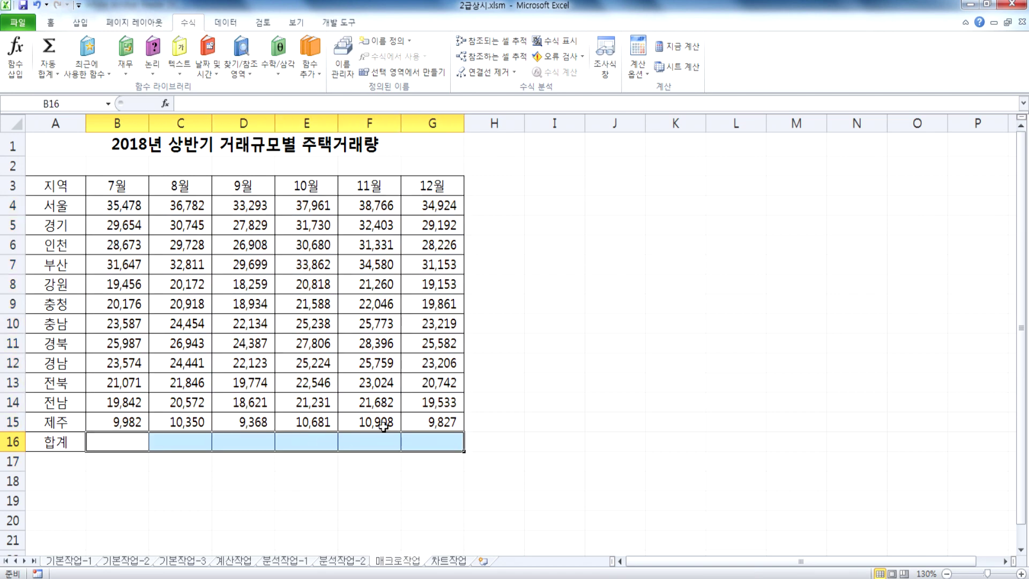
pyautogui.moveTo(122, 206); pyautogui.dragTo(427, 445)
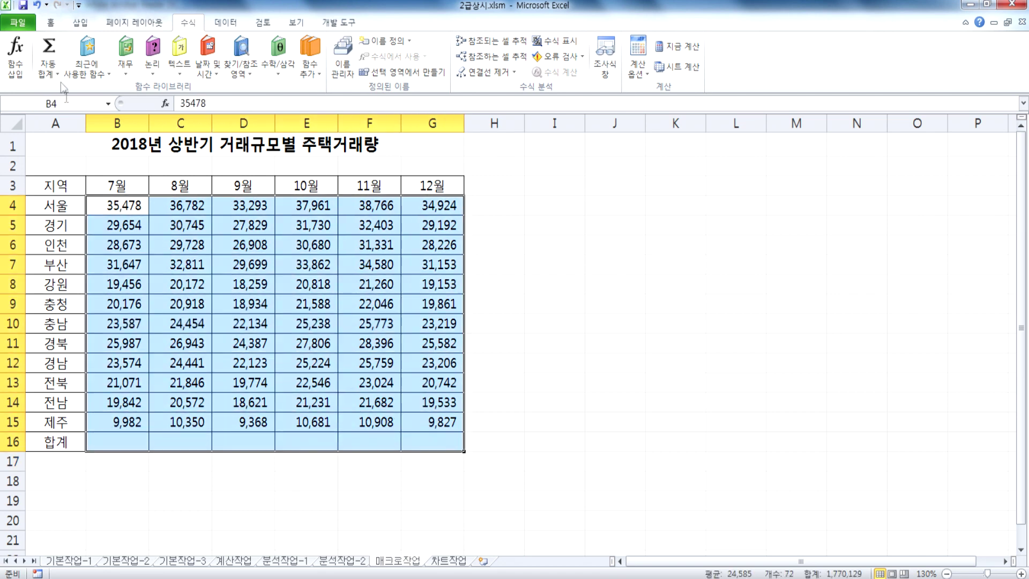
pyautogui.click(61, 47)
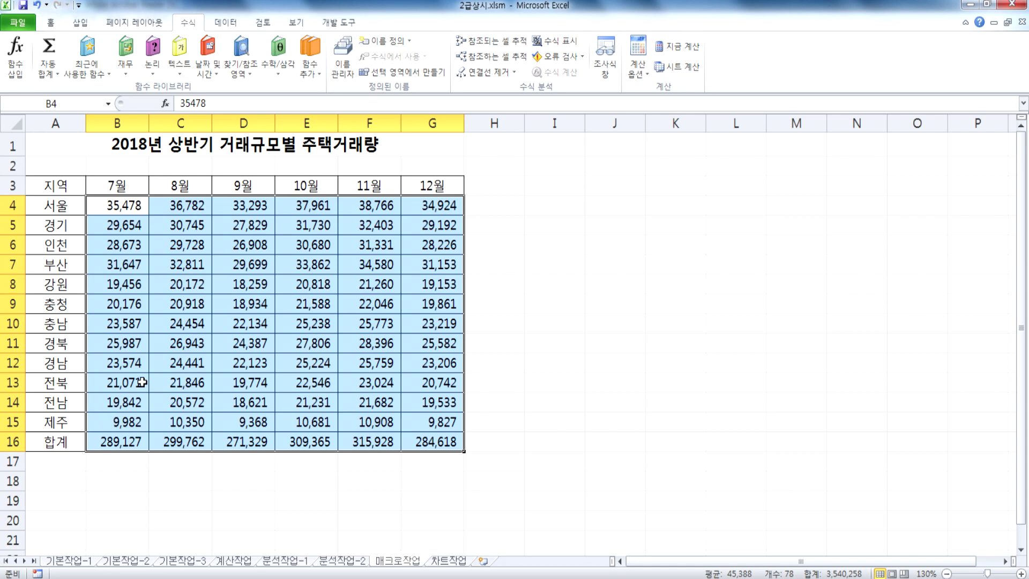
pyautogui.click(67, 143)
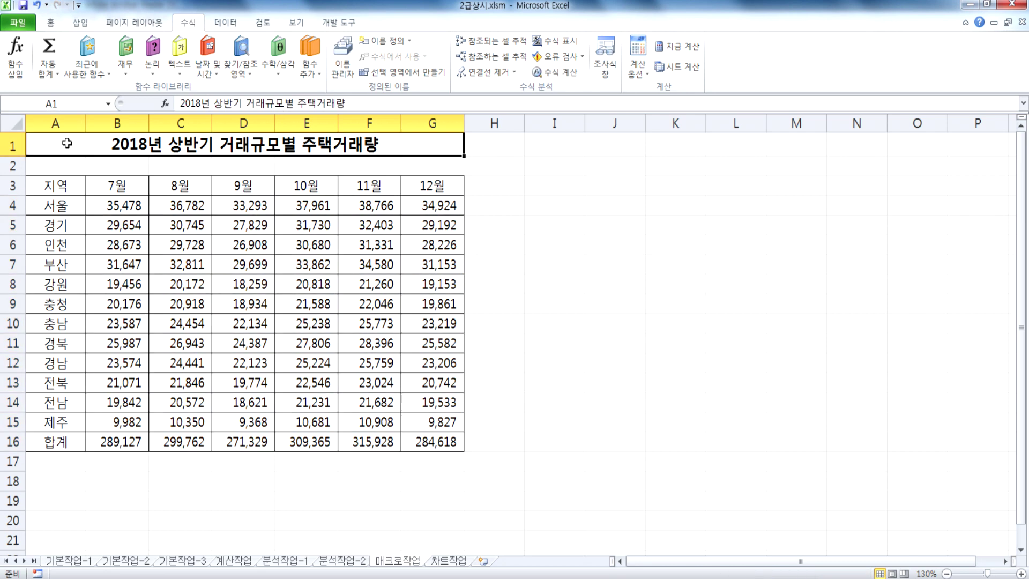
# Draw a form-control button over B18:C19 and assign the 합계 macro to it
pyautogui.click(99, 482)
pyautogui.moveTo(98, 482); pyautogui.dragTo(158, 506)
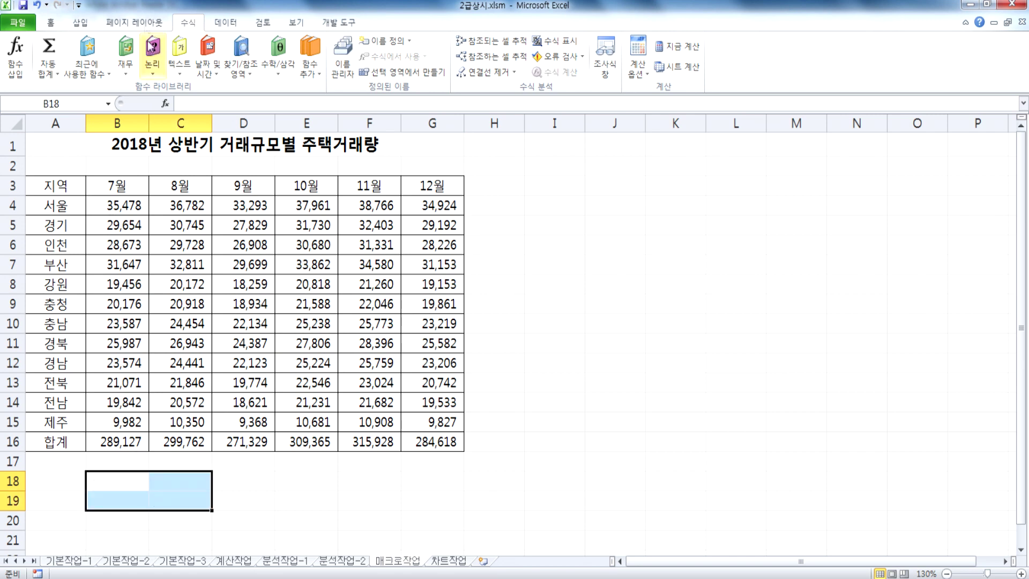
pyautogui.click(335, 23)
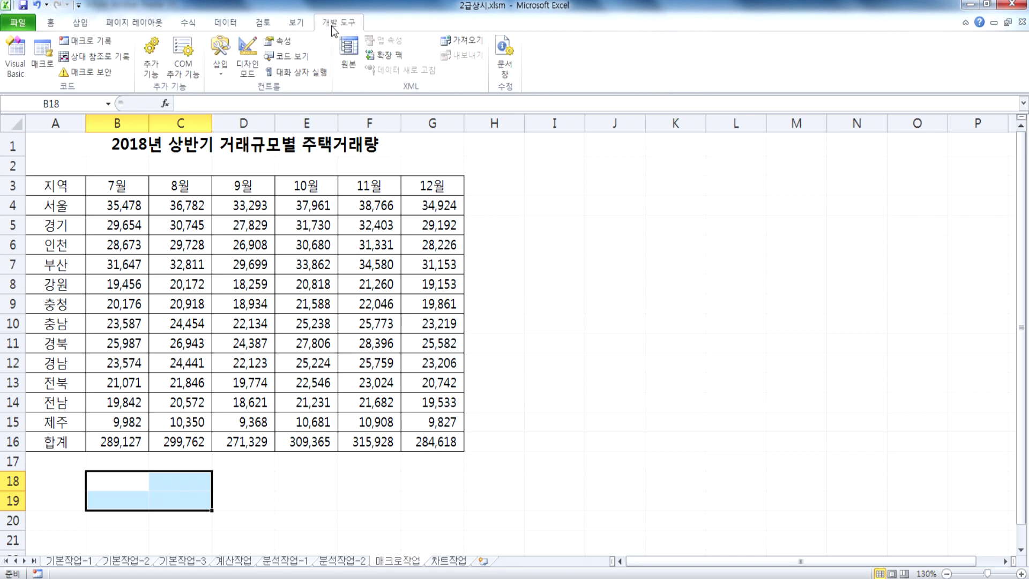
pyautogui.click(219, 73)
pyautogui.click(215, 101)
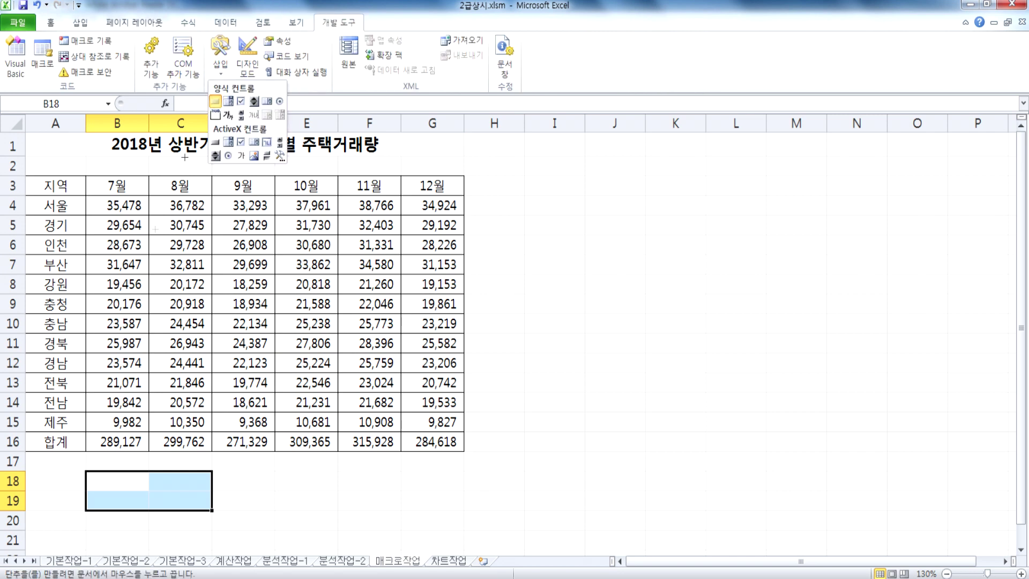
pyautogui.moveTo(83, 473); pyautogui.dragTo(213, 510)
pyautogui.click(355, 156)
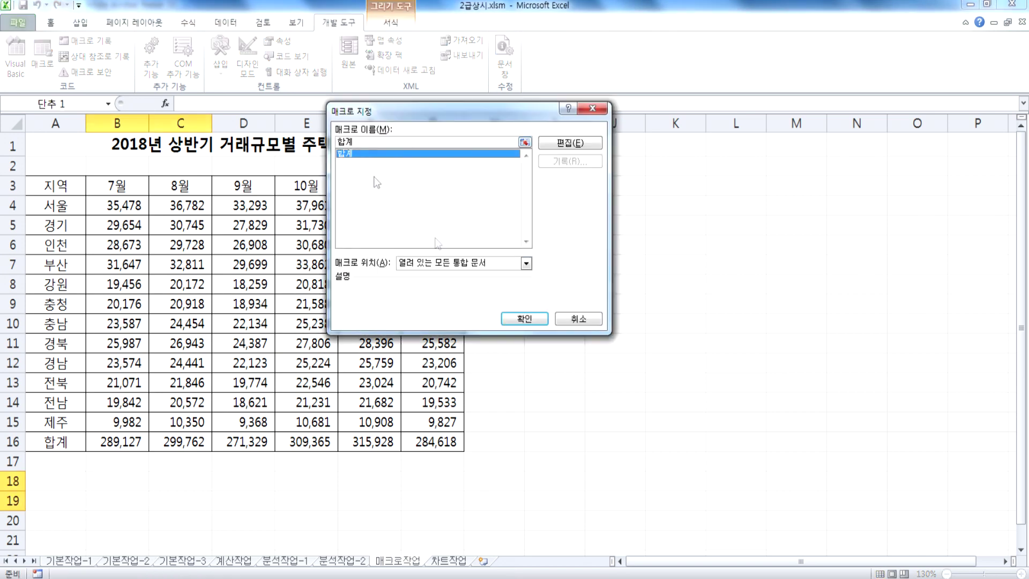
pyautogui.click(523, 318)
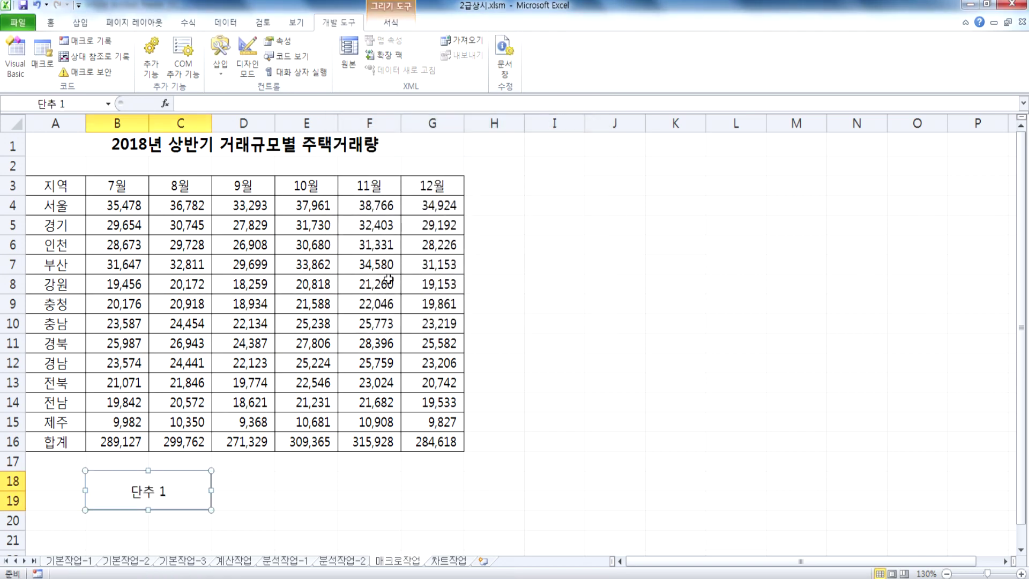
# Change the new button's label to 합계
pyautogui.write('ㅎ바계')
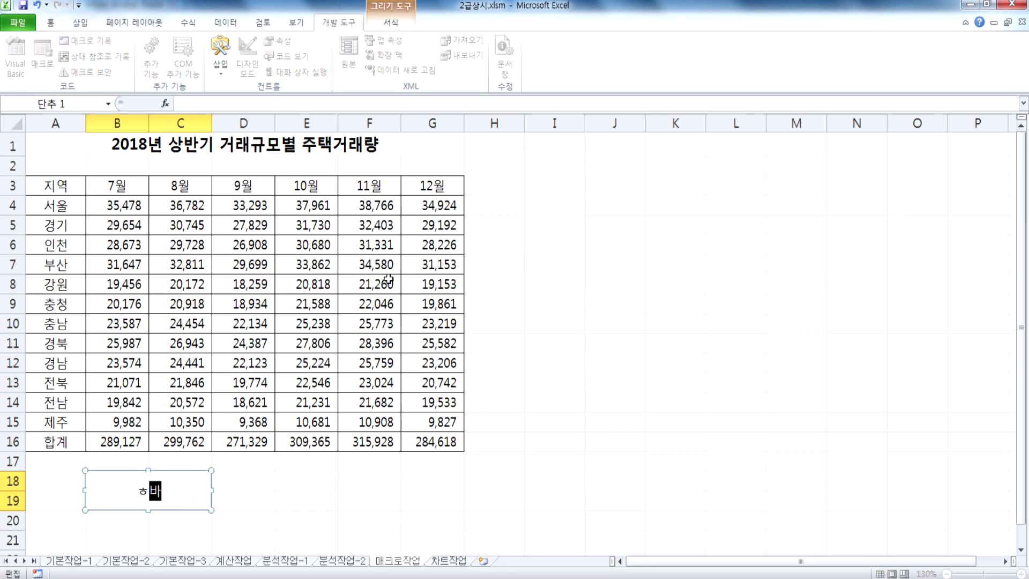
pyautogui.press('Home')
pyautogui.write('합')
pyautogui.press('Delete')
pyautogui.press('Delete')
pyautogui.click(342, 489)
# Test the 합계 button twice, clearing the totals in B16:G16 before each run
pyautogui.moveTo(120, 447); pyautogui.dragTo(421, 442)
pyautogui.press('Delete')
pyautogui.moveTo(405, 501); pyautogui.dragTo(370, 501)
pyautogui.click(186, 498)
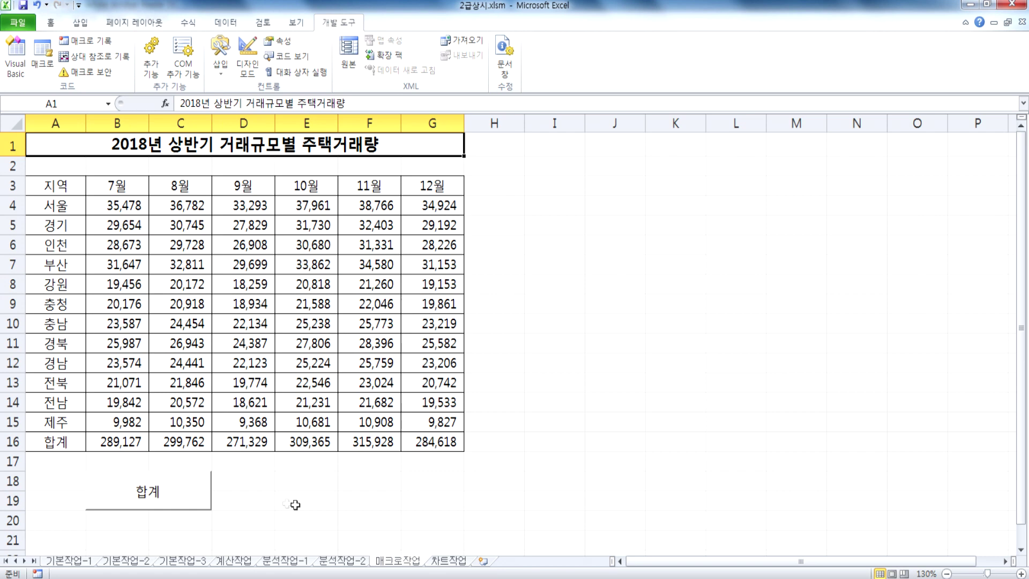
pyautogui.moveTo(118, 445); pyautogui.dragTo(427, 448)
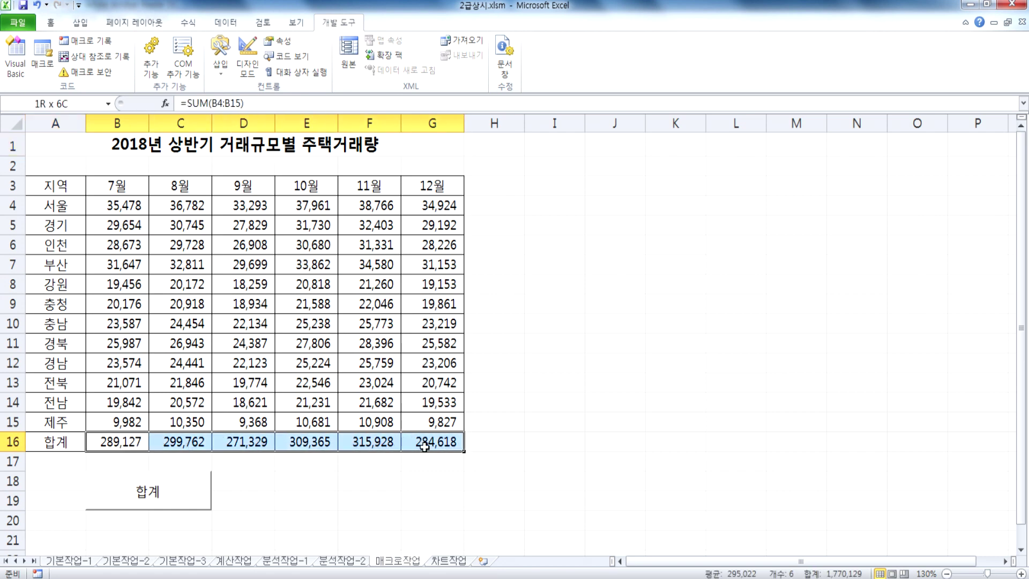
pyautogui.press('Delete')
pyautogui.moveTo(369, 500); pyautogui.dragTo(305, 501)
pyautogui.click(186, 493)
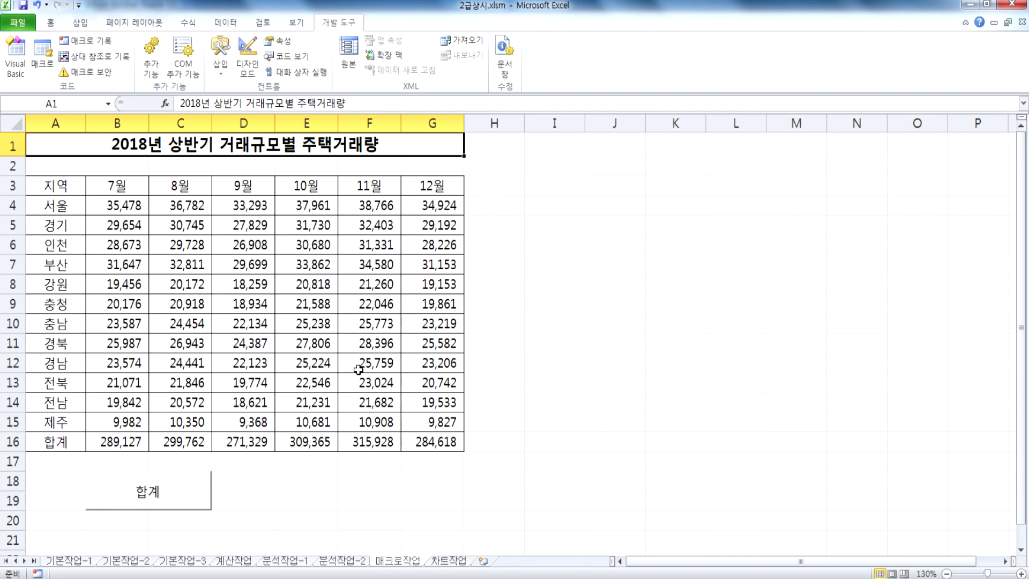
# Start recording a new macro named 서식 in the current workbook, with the title cell A1 selected
pyautogui.moveTo(52, 187); pyautogui.dragTo(449, 187)
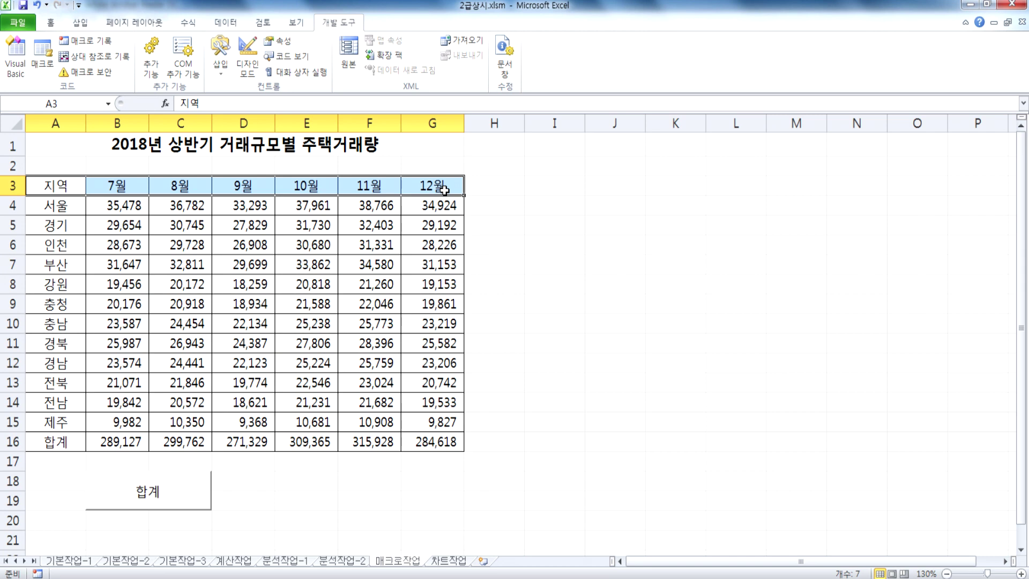
pyautogui.click(107, 141)
pyautogui.click(86, 41)
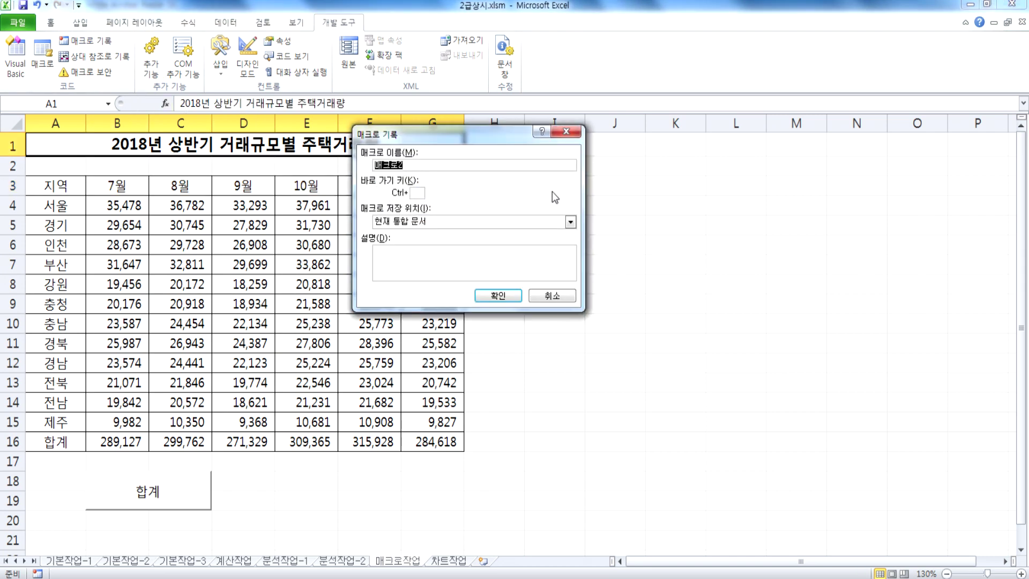
pyautogui.write('서식')
pyautogui.press('Return')
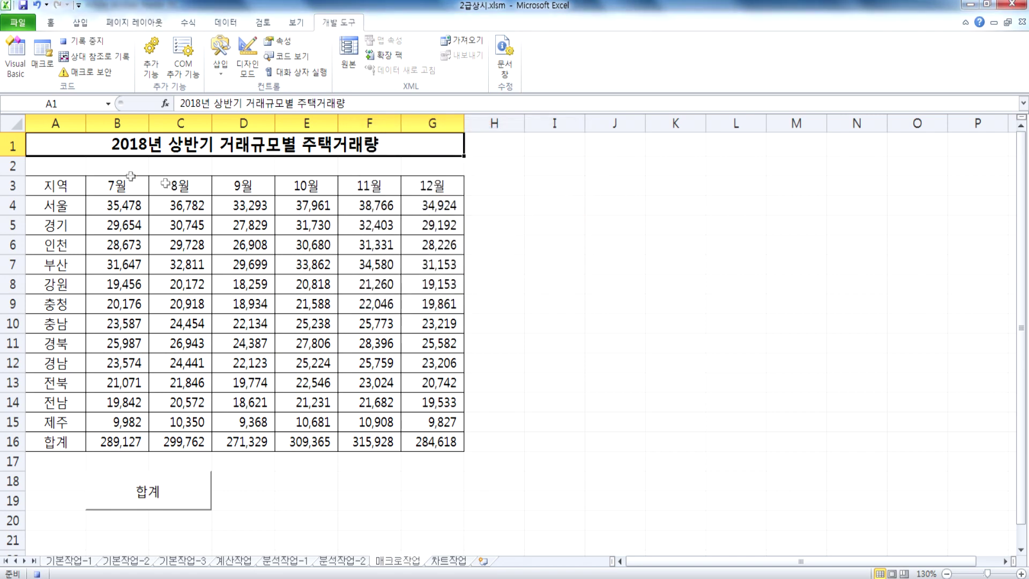
# Set the font color of the headings A3:G3 to standard 파랑, reselect A1, and stop recording the macro
pyautogui.moveTo(60, 183); pyautogui.dragTo(413, 185)
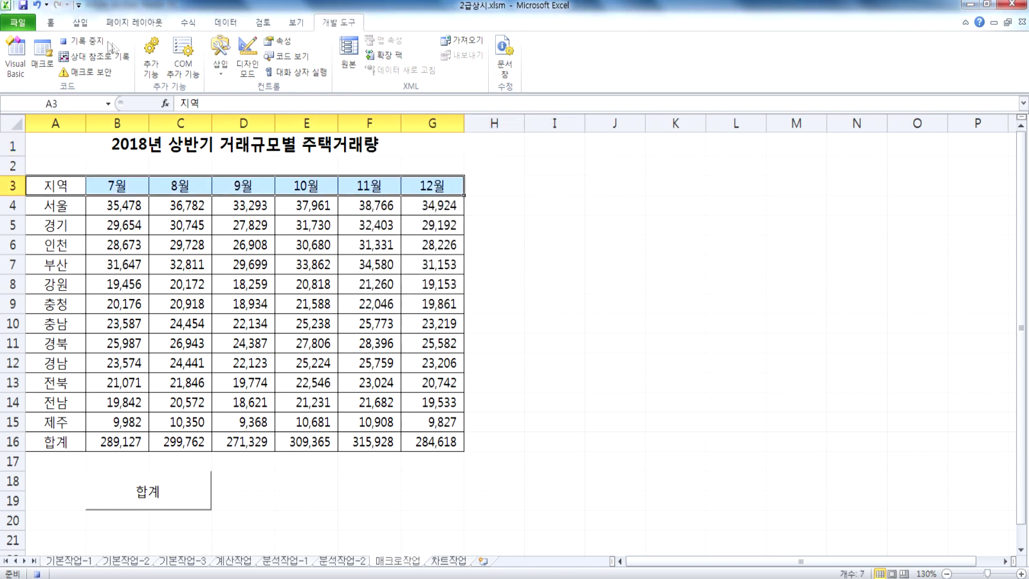
pyautogui.click(50, 22)
pyautogui.click(217, 70)
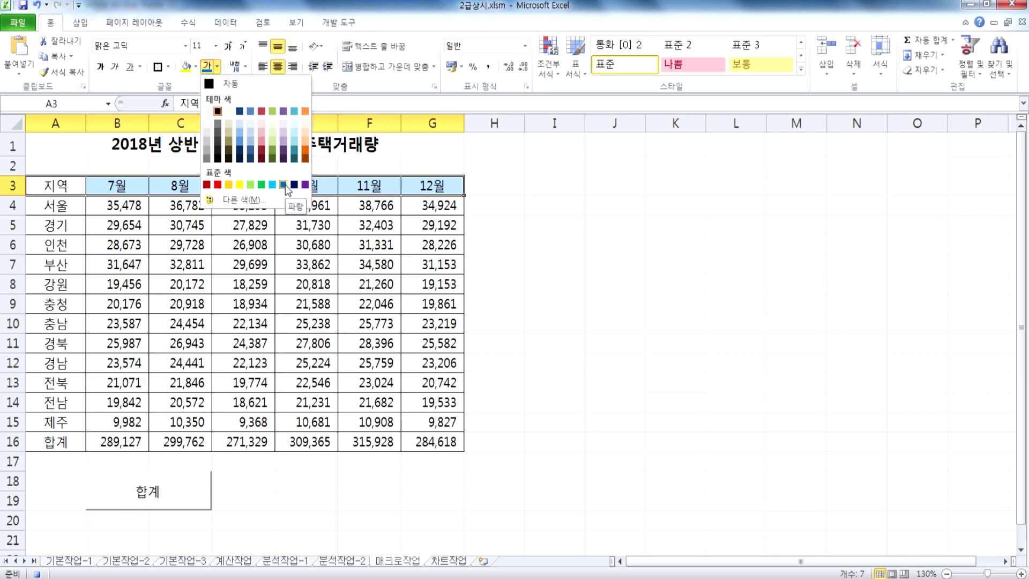
pyautogui.click(285, 184)
pyautogui.click(122, 141)
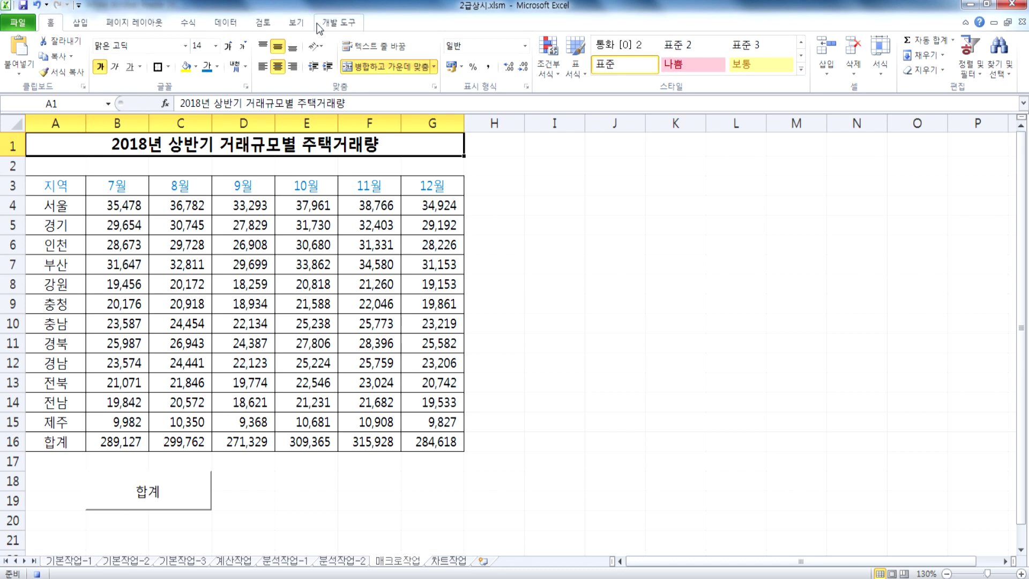
pyautogui.click(338, 22)
pyautogui.click(94, 43)
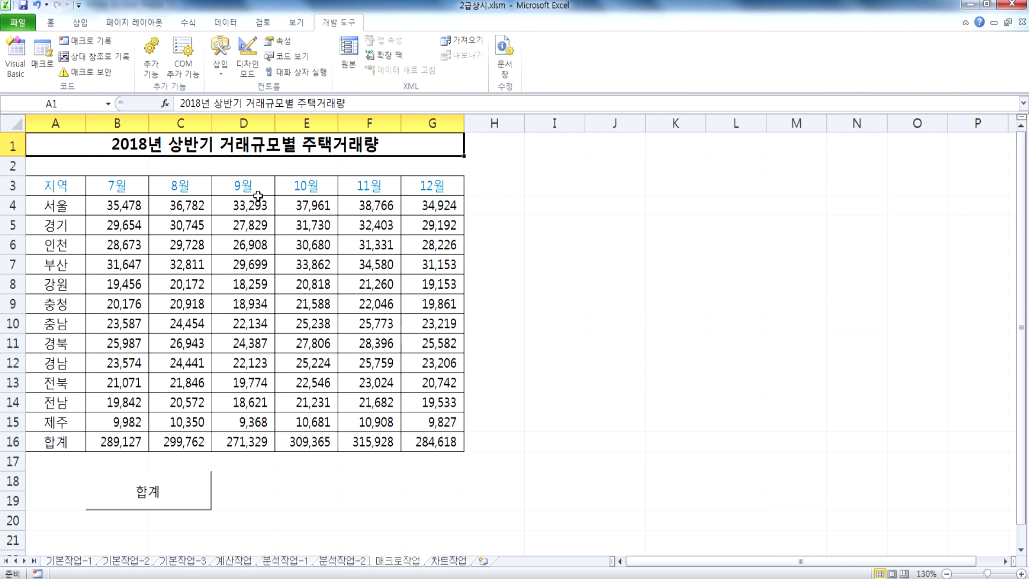
# Draw a rounded rectangle shape over E18:F19 and enter 서식 as its text
pyautogui.scroll(-2, 279, 426)
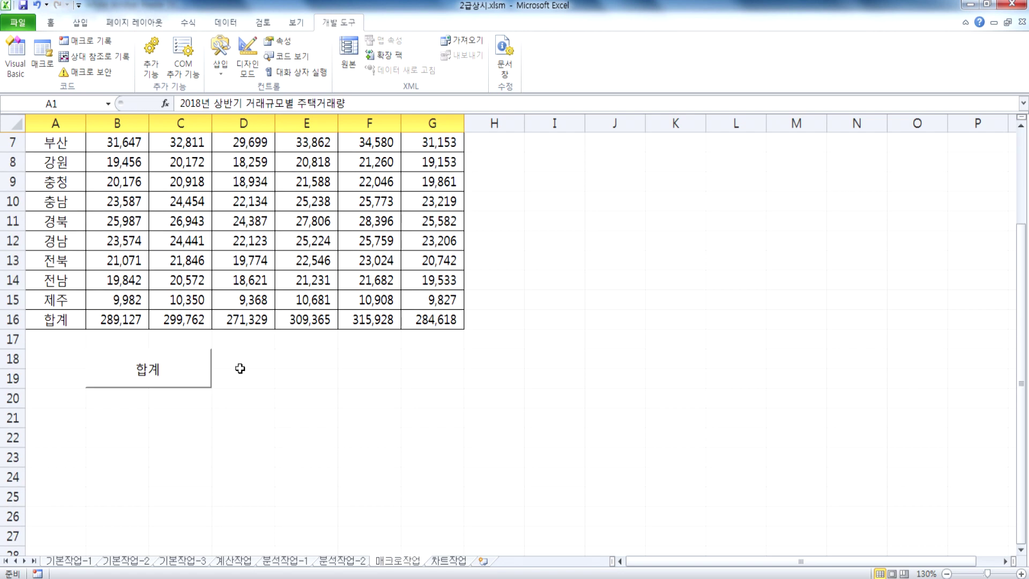
pyautogui.moveTo(291, 356); pyautogui.dragTo(361, 375)
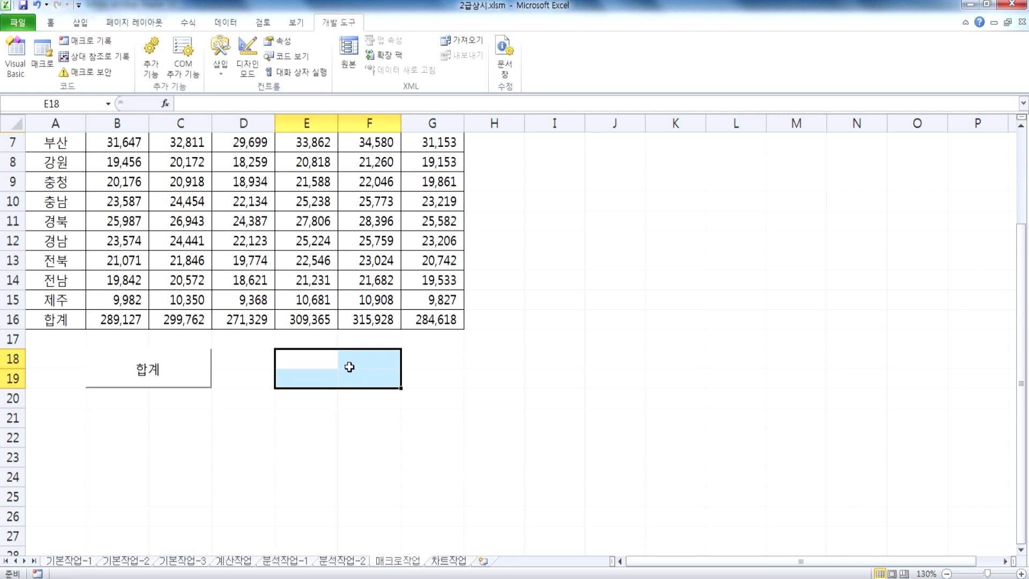
pyautogui.click(80, 24)
pyautogui.click(134, 54)
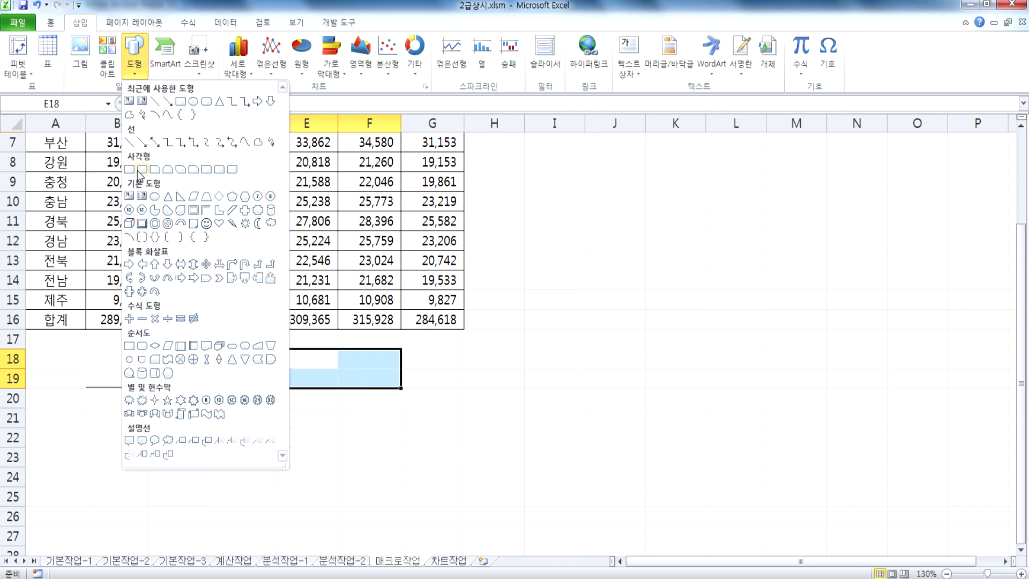
pyautogui.click(141, 169)
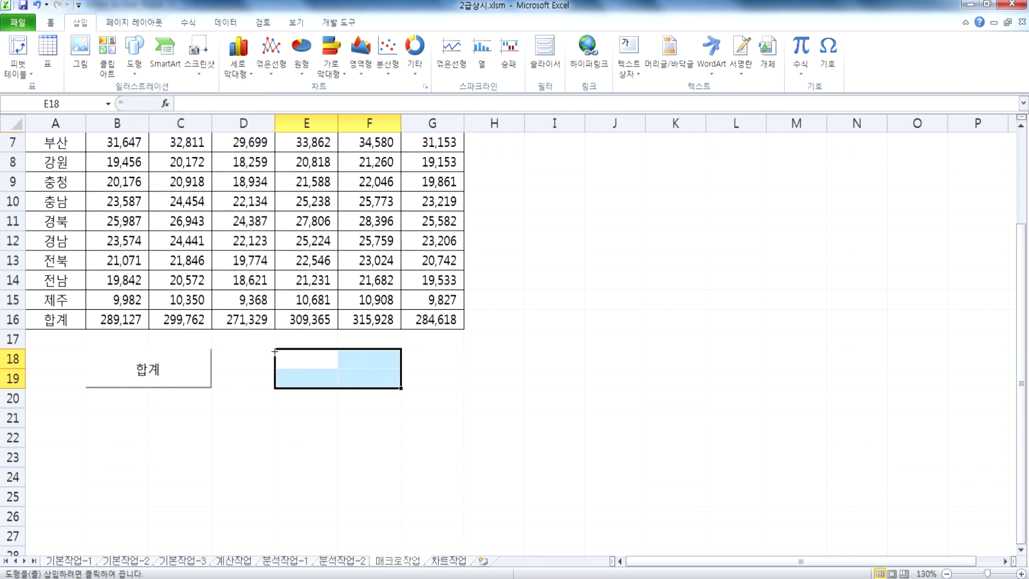
pyautogui.moveTo(275, 351); pyautogui.dragTo(384, 385)
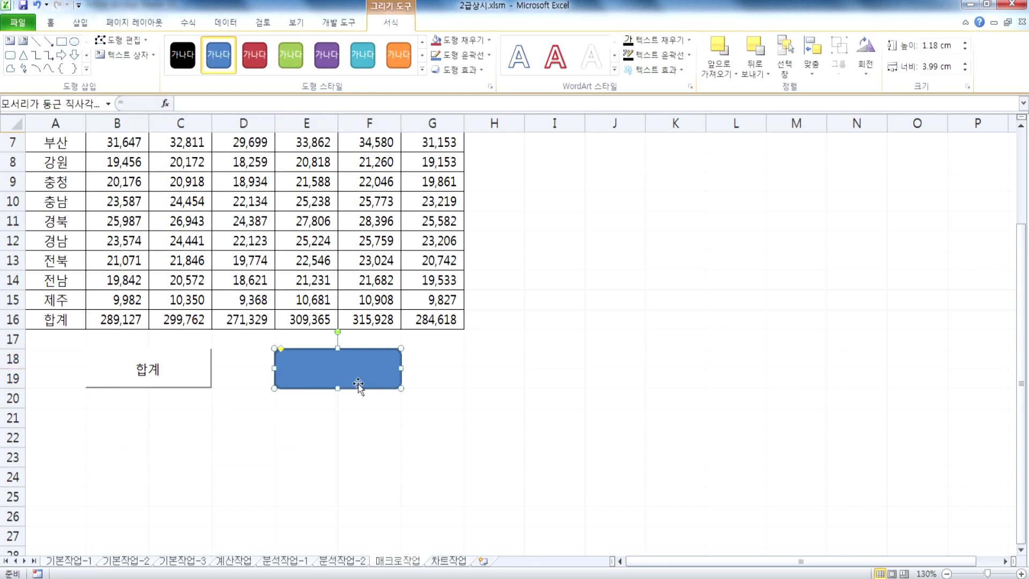
pyautogui.write('서식')
# Assign the 서식 macro to the rounded rectangle
pyautogui.rightClick(382, 369)
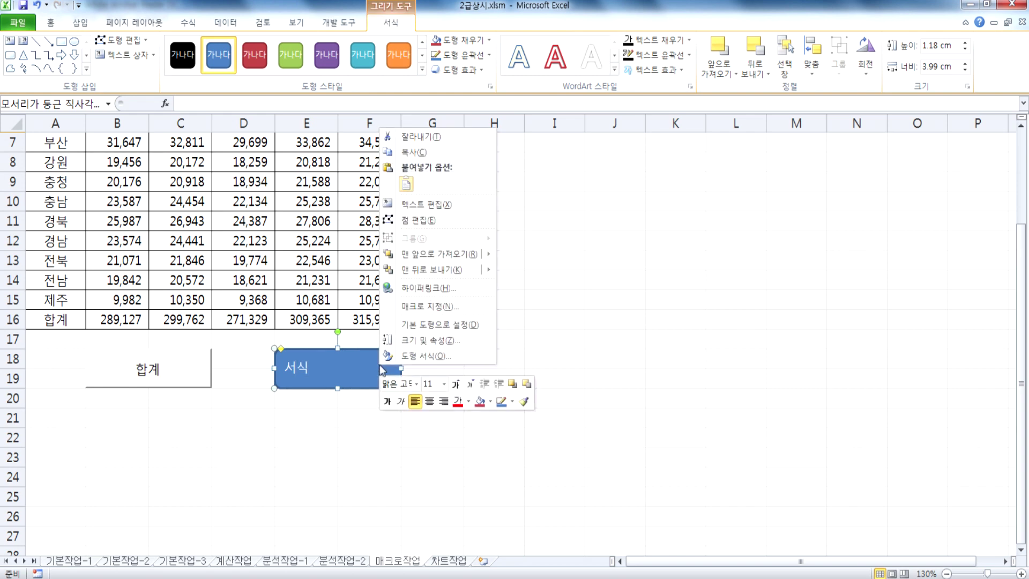
pyautogui.click(421, 307)
pyautogui.click(298, 233)
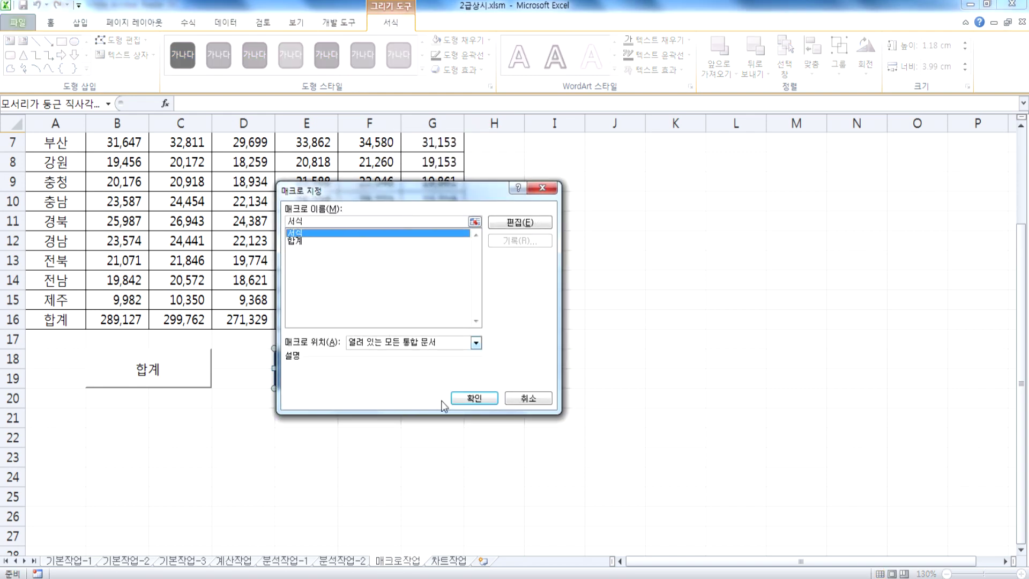
pyautogui.click(474, 398)
# Reset the font color of A3:G3 to automatic and test the 서식 macro by running it from the shape
pyautogui.scroll(2, 337, 416)
pyautogui.moveTo(66, 189); pyautogui.dragTo(431, 192)
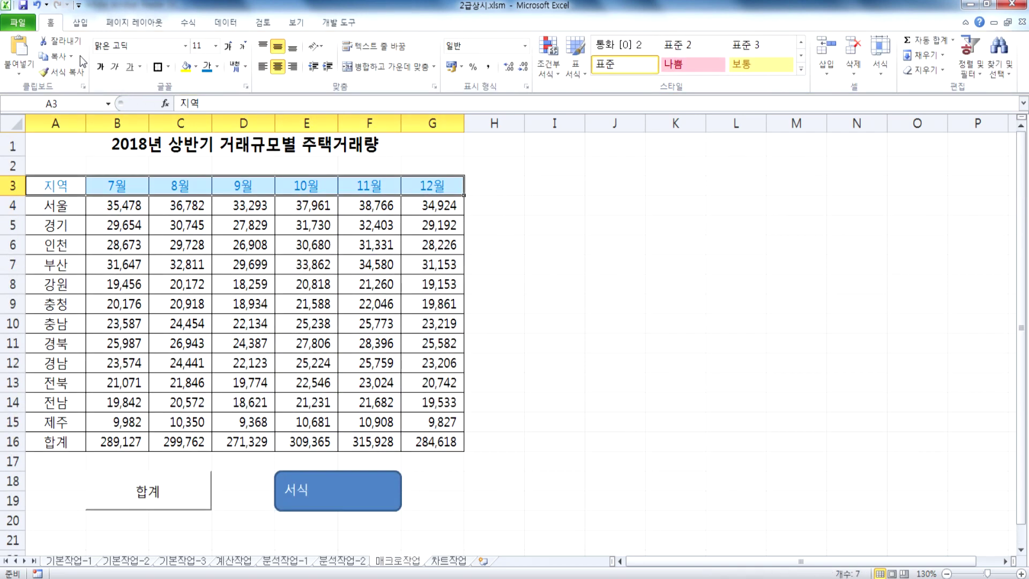
pyautogui.click(217, 67)
pyautogui.click(226, 84)
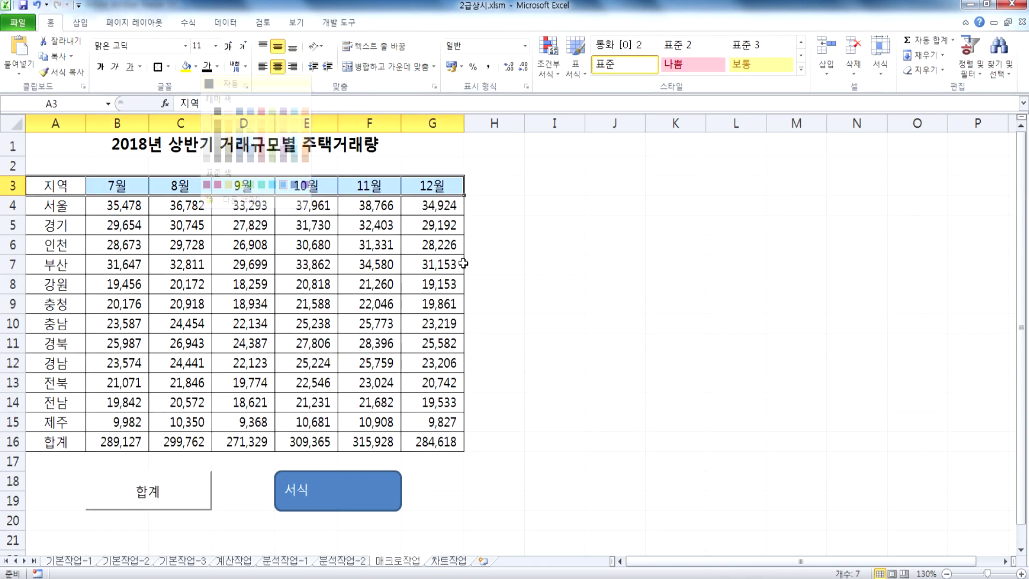
pyautogui.click(550, 328)
pyautogui.click(366, 495)
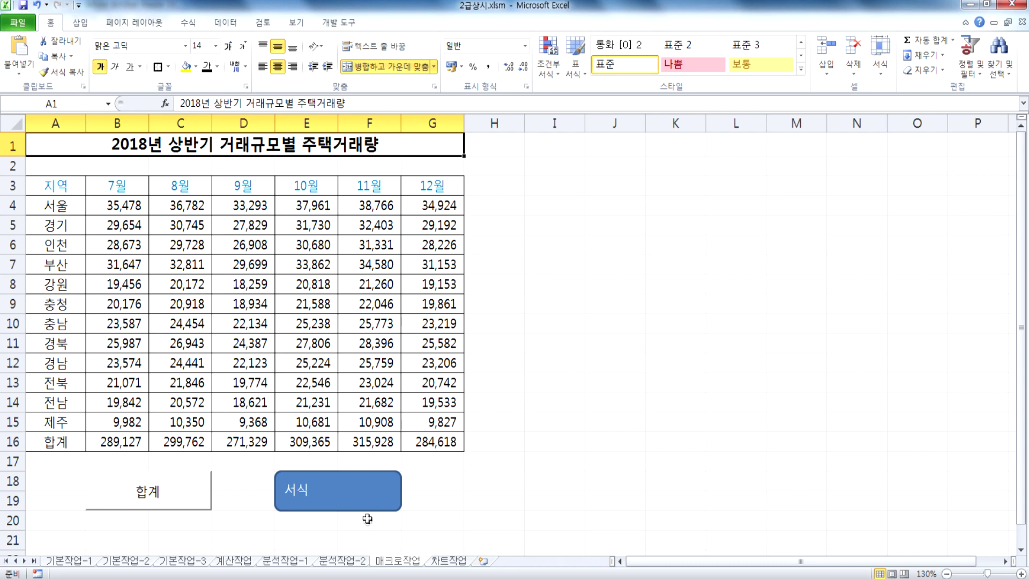
# On the 차트작업 sheet, change the chart's data range to A3:A7 and E3:E7 so it plots only 2018년
pyautogui.click(448, 560)
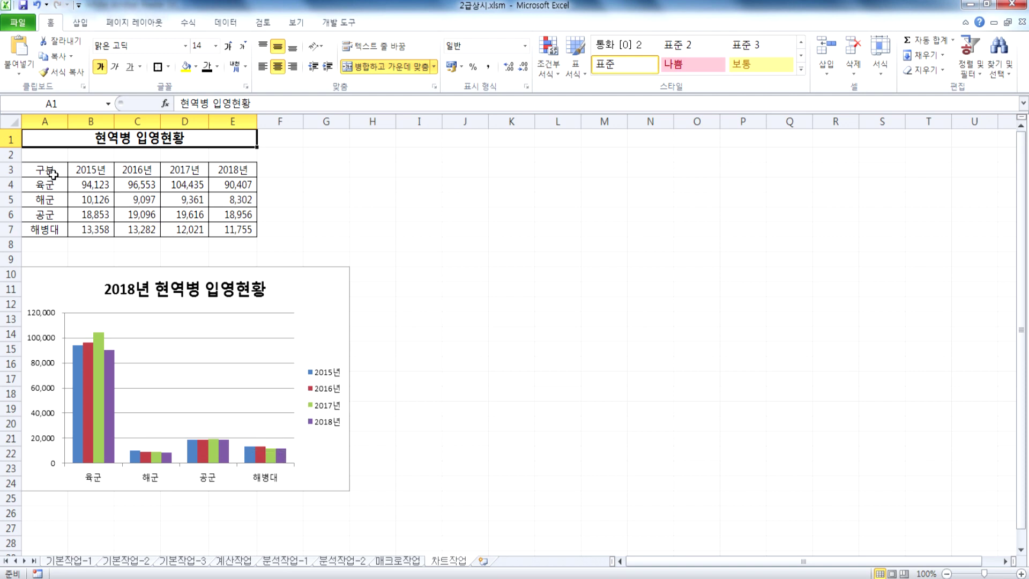
pyautogui.moveTo(53, 172); pyautogui.dragTo(47, 229)
pyautogui.keyDown('ctrl'); pyautogui.click(229, 173); pyautogui.keyUp('ctrl')
pyautogui.moveTo(230, 178); pyautogui.dragTo(229, 230)
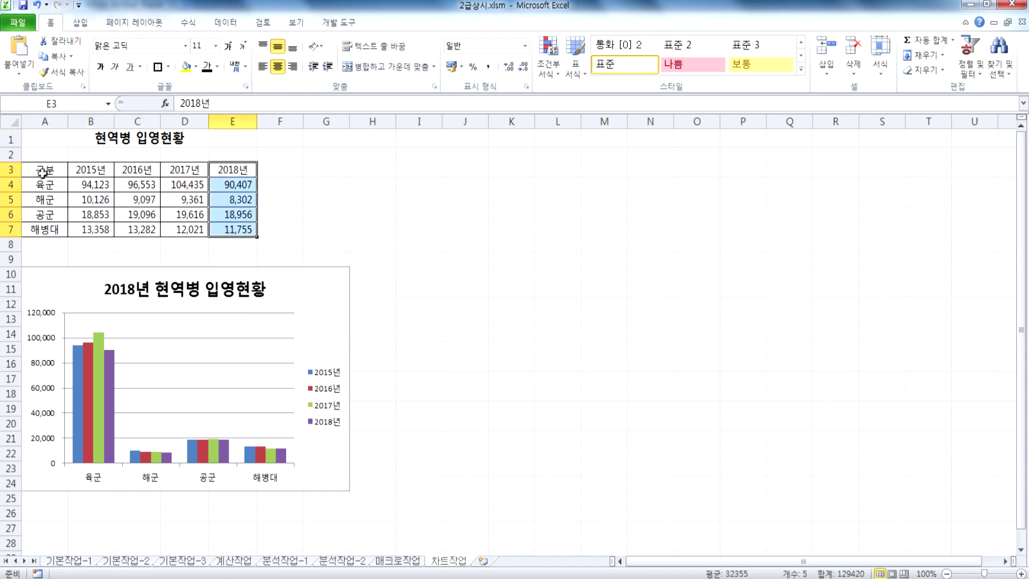
pyautogui.click(310, 273)
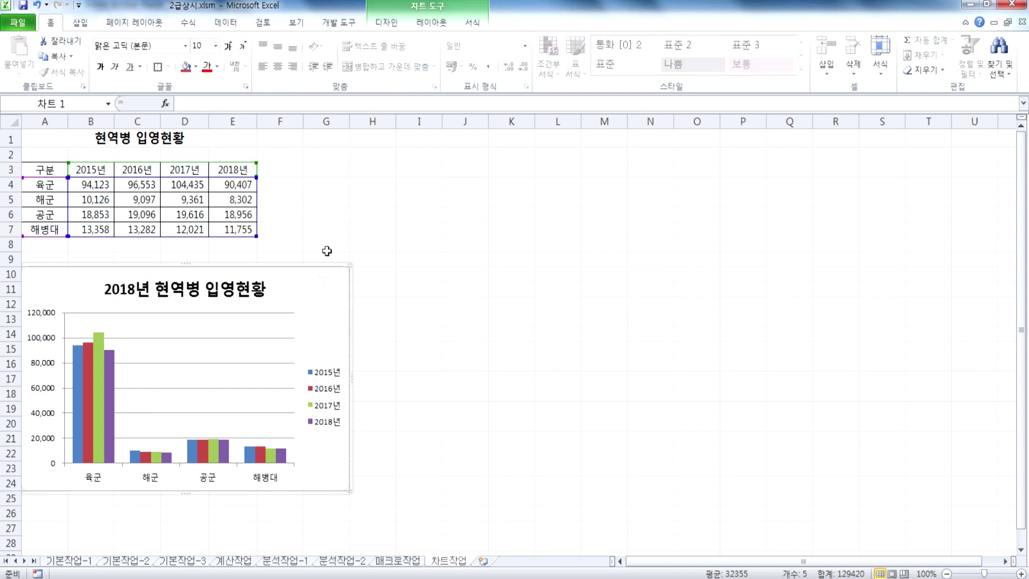
pyautogui.click(385, 23)
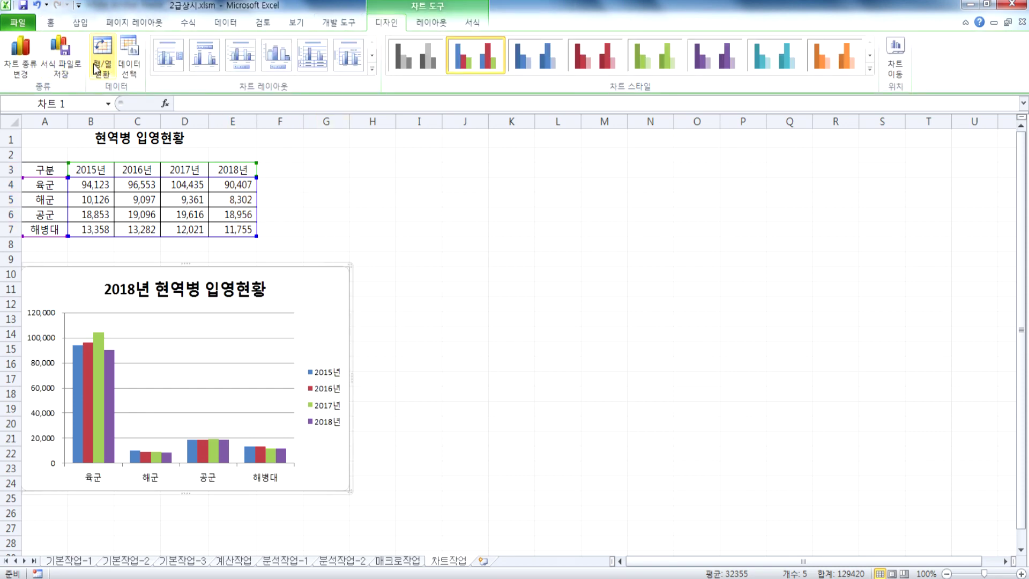
pyautogui.click(129, 67)
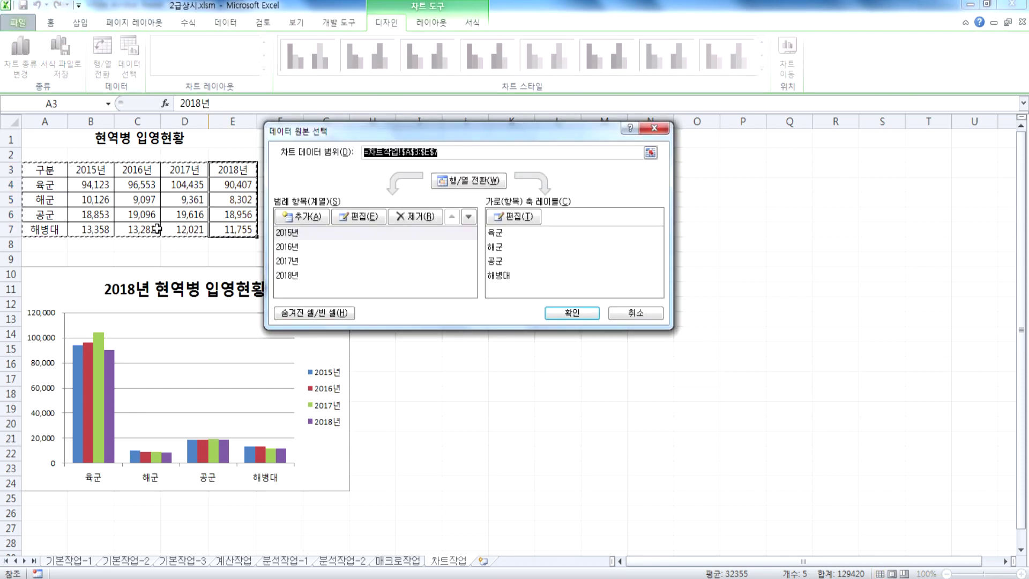
pyautogui.moveTo(48, 170); pyautogui.dragTo(45, 228)
pyautogui.moveTo(227, 169); pyautogui.dragTo(225, 240)
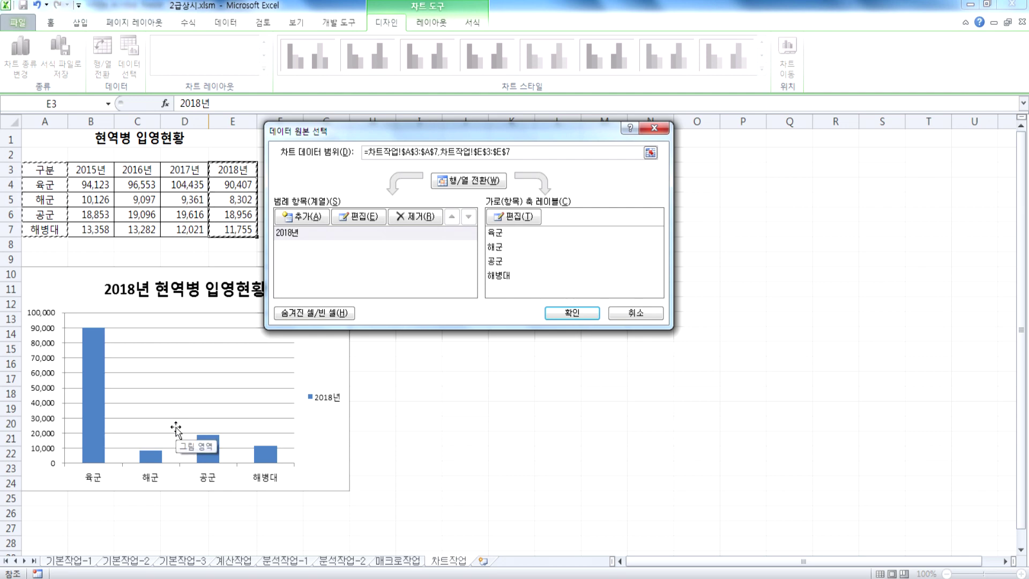
pyautogui.click(569, 314)
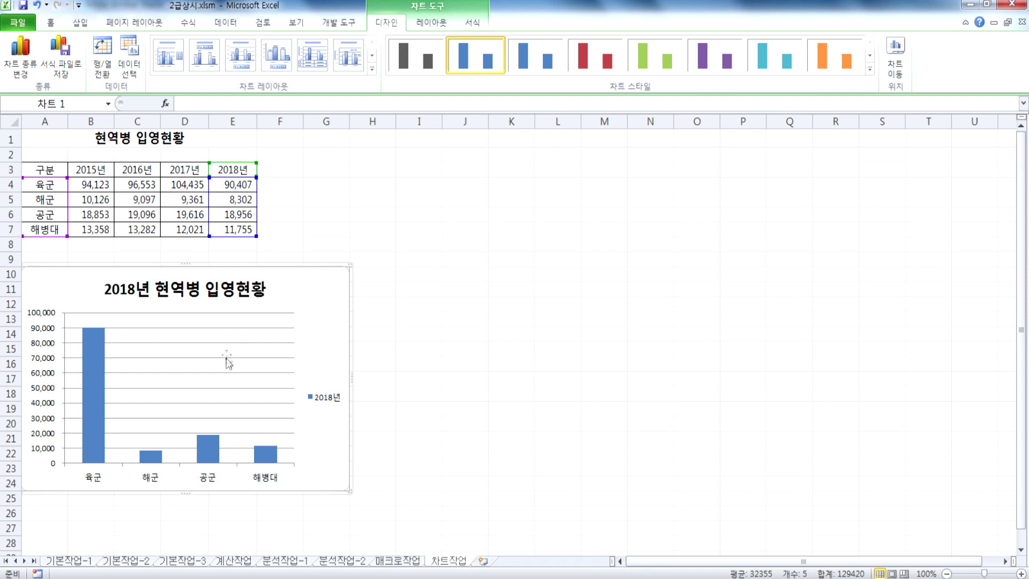
# Change the chart type from clustered column to the basic 2-D pie
pyautogui.click(20, 54)
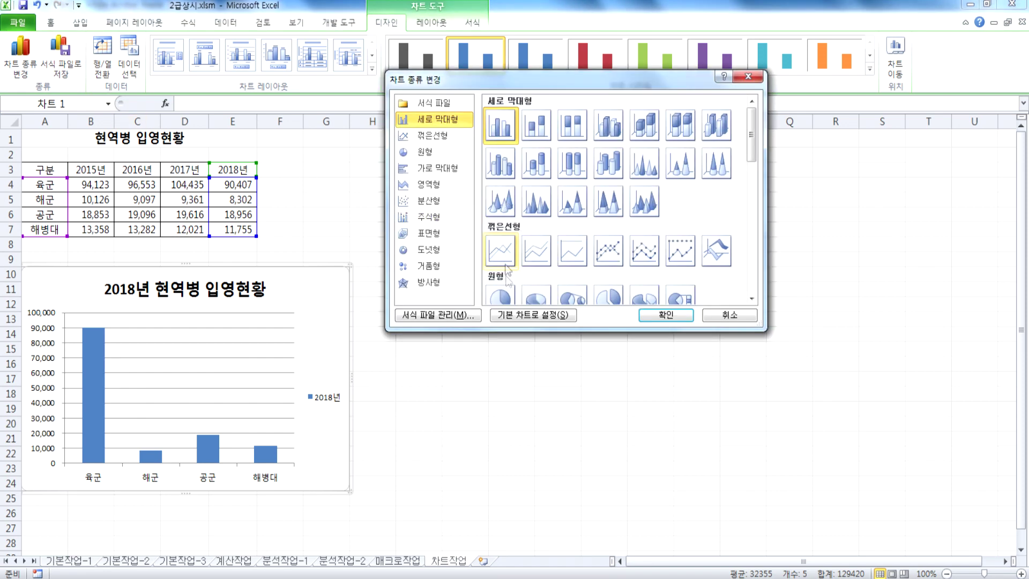
pyautogui.click(424, 151)
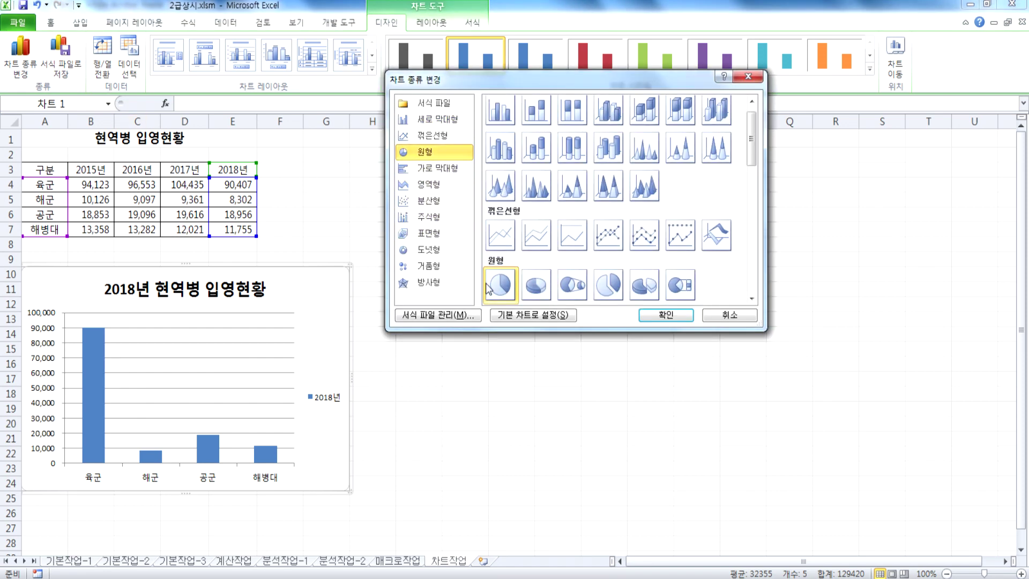
pyautogui.click(662, 316)
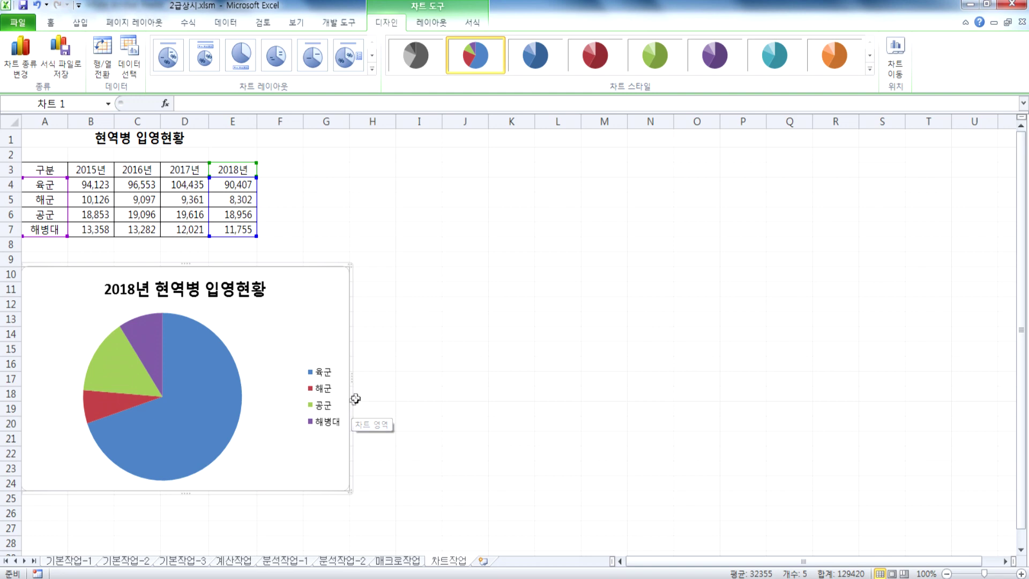
# Add data labels to the pie chart, positioned at 바깥쪽 끝에
pyautogui.click(431, 22)
pyautogui.click(294, 67)
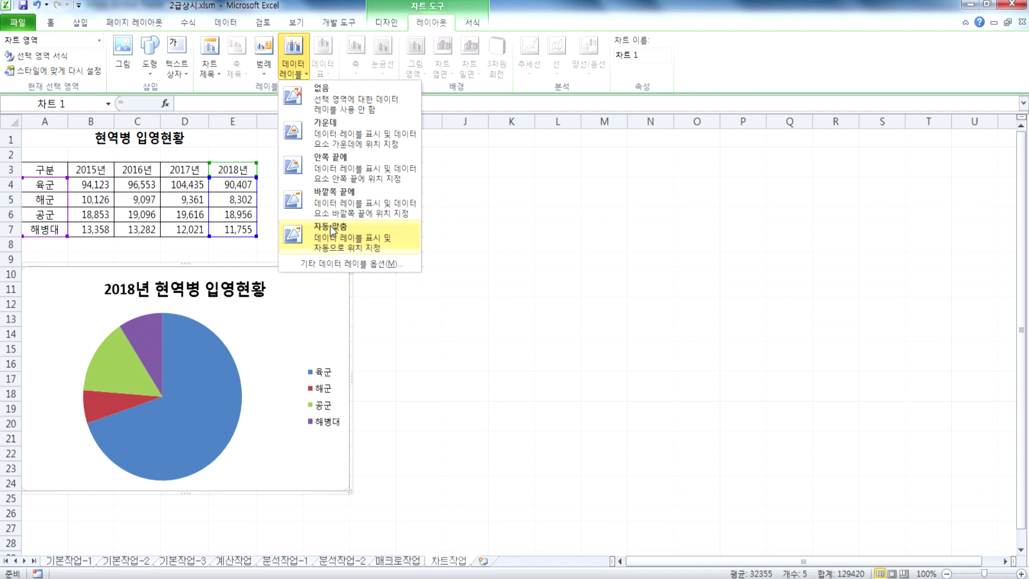
pyautogui.click(328, 202)
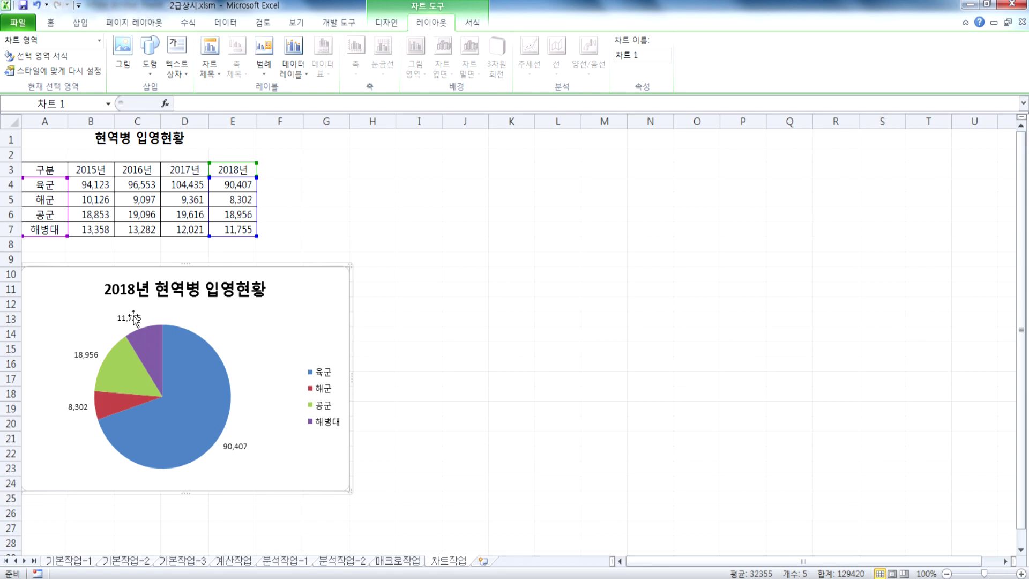
# Format the pie's data labels to include the category name (항목 이름) and the legend key
pyautogui.keyDown('ctrl'); pyautogui.scroll(1, 147, 375); pyautogui.keyUp('ctrl')
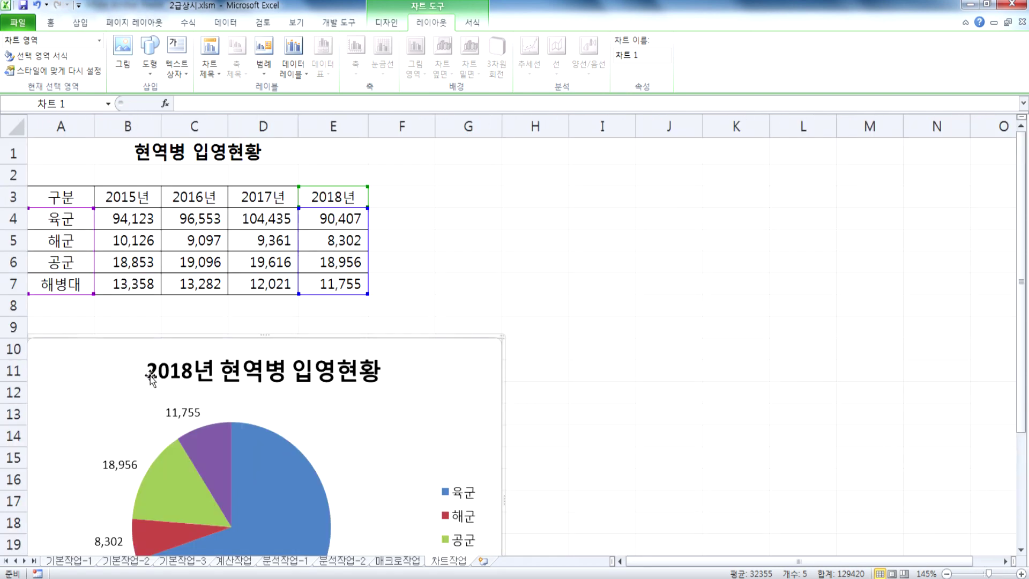
pyautogui.keyDown('ctrl'); pyautogui.scroll(2, 147, 375); pyautogui.keyUp('ctrl')
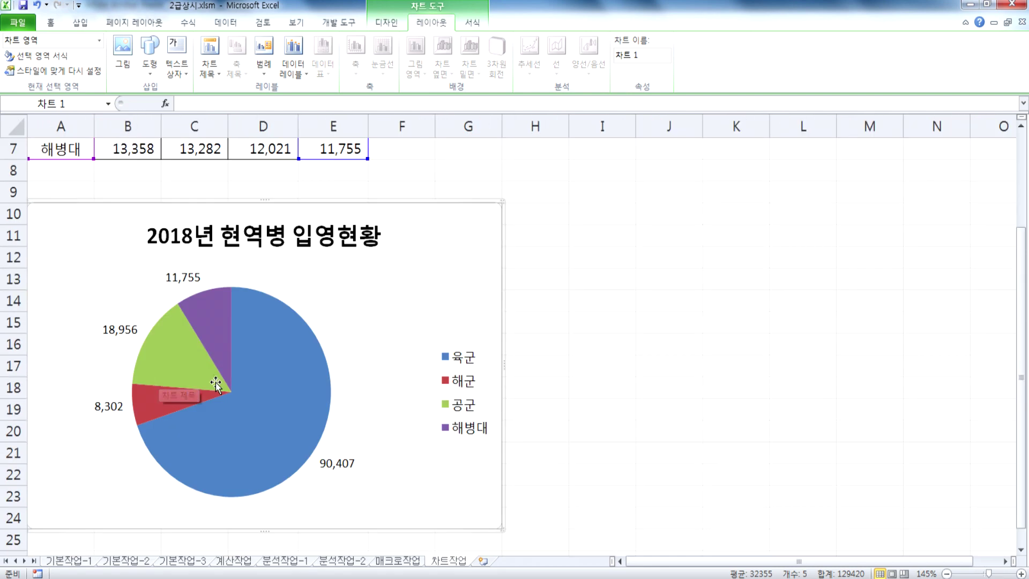
pyautogui.doubleClick(178, 281)
pyautogui.moveTo(511, 122); pyautogui.dragTo(670, 89)
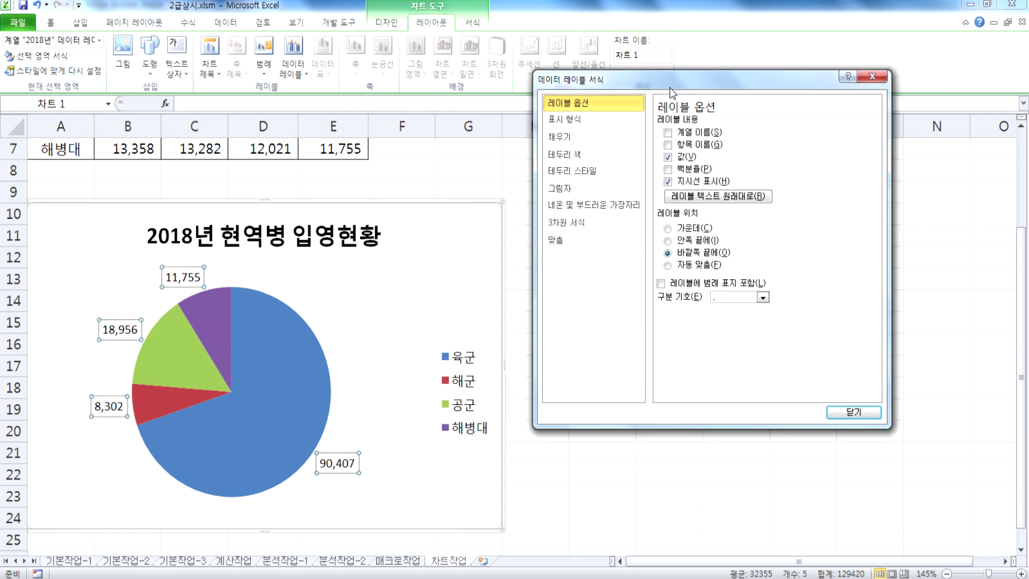
pyautogui.click(668, 145)
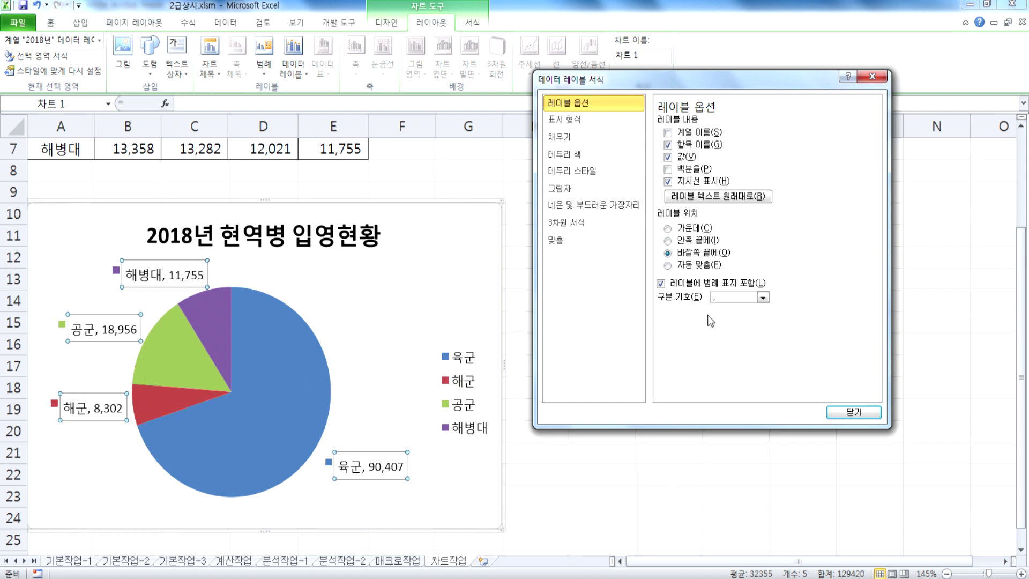
# Try the 줄 바꿈, 쉼표 and 공백 separators on the pie's data labels
pyautogui.click(762, 297)
pyautogui.click(729, 338)
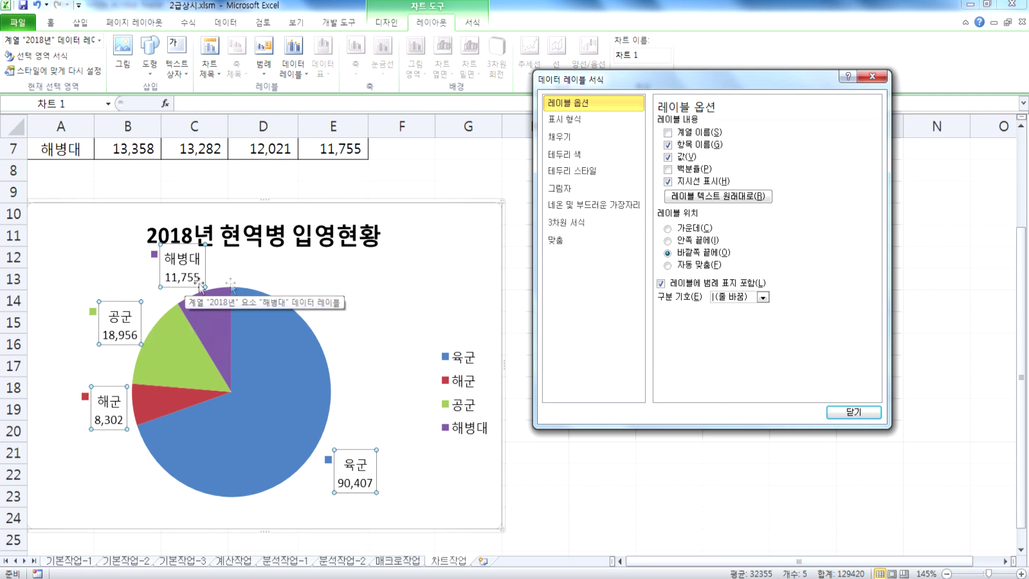
pyautogui.click(762, 298)
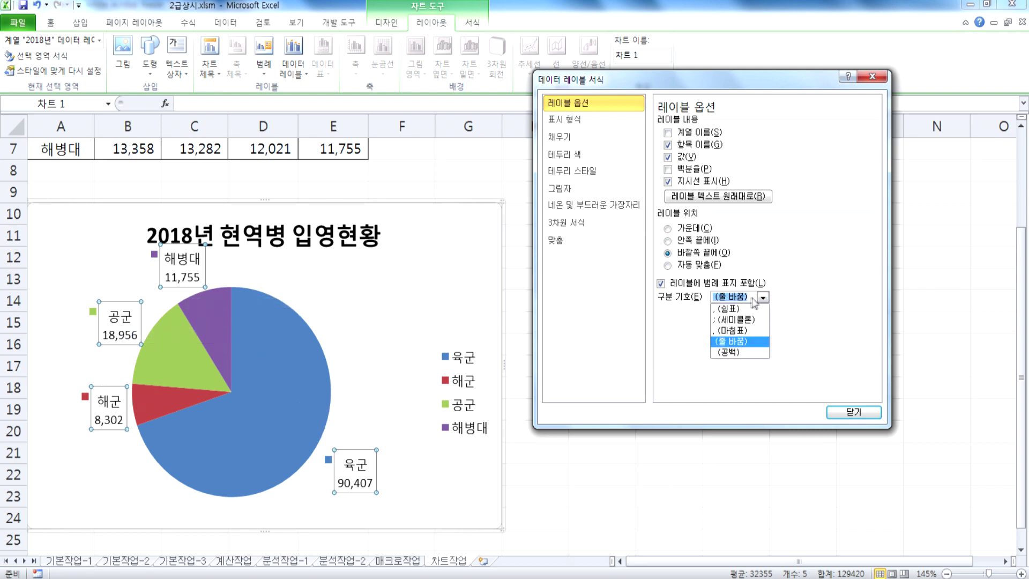
pyautogui.click(731, 309)
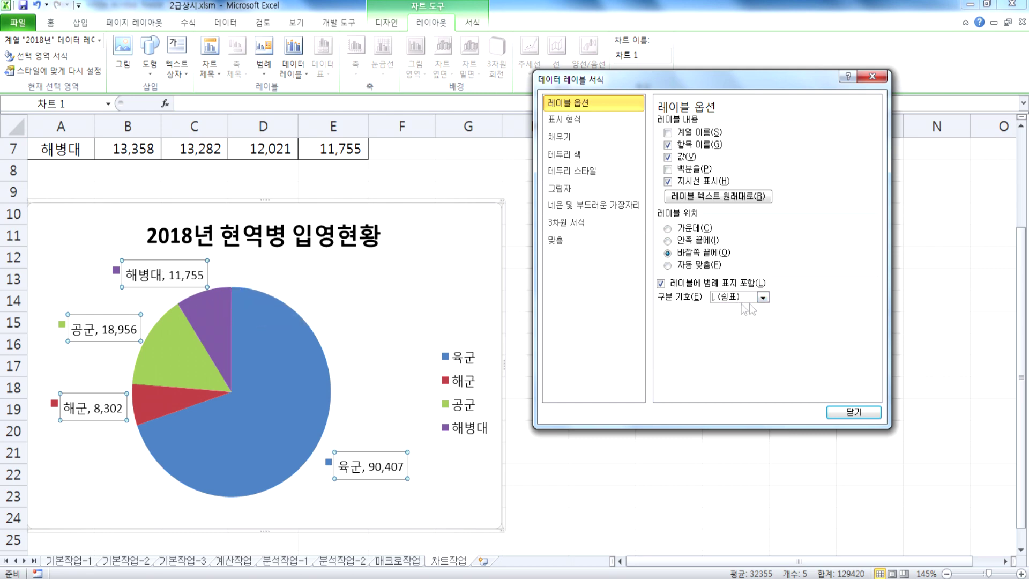
pyautogui.click(763, 300)
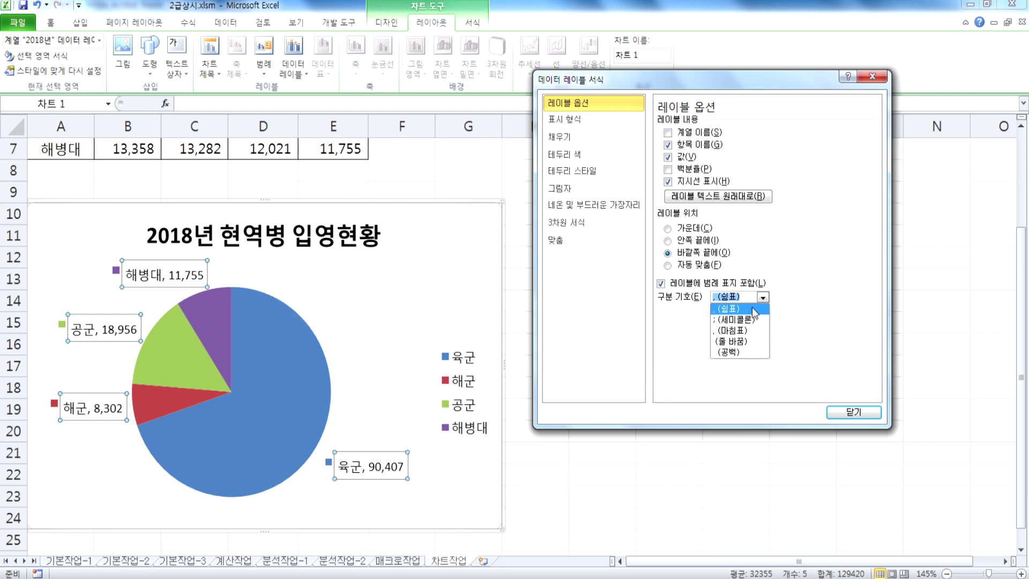
pyautogui.click(731, 352)
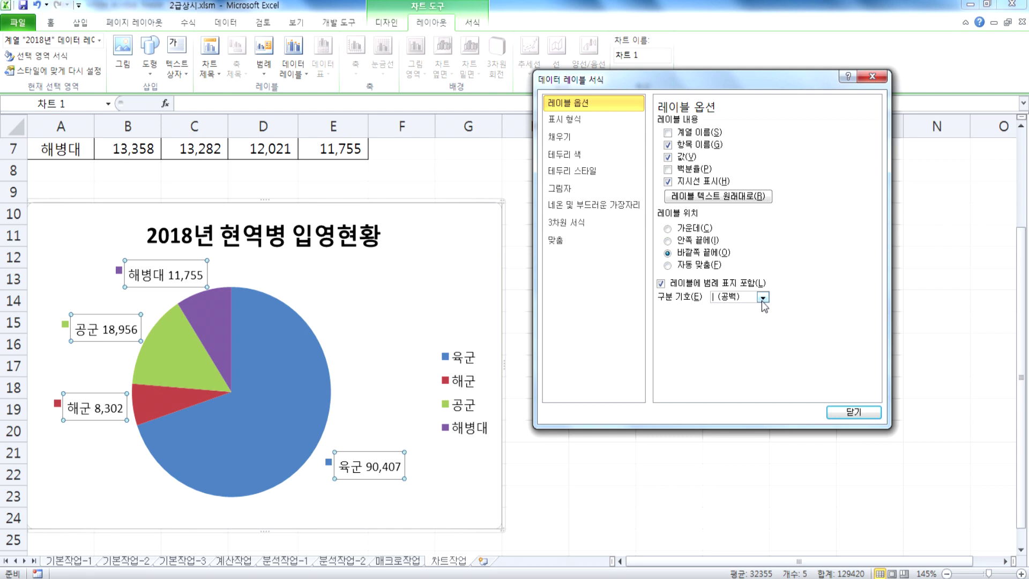
pyautogui.click(762, 298)
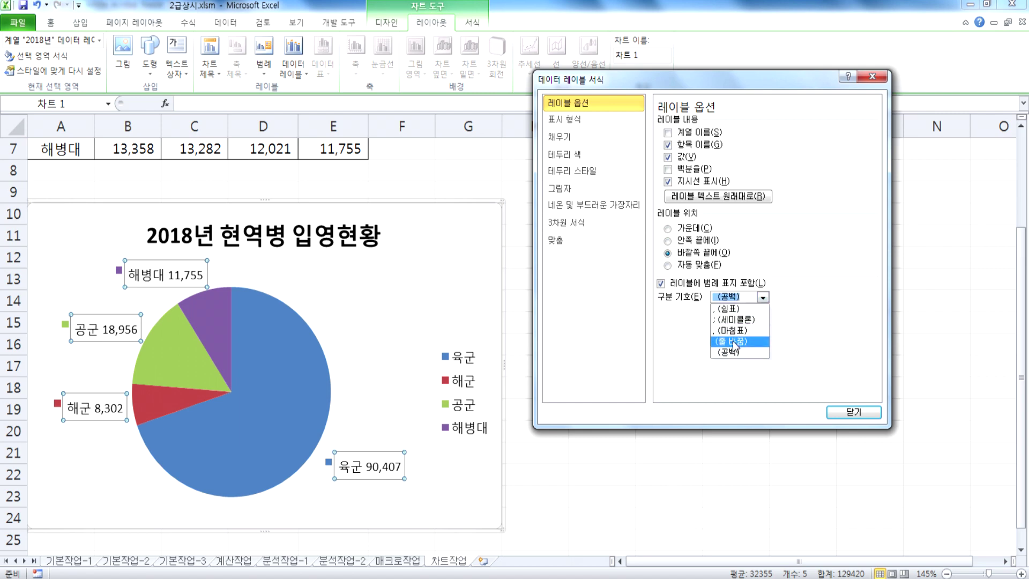
pyautogui.click(733, 341)
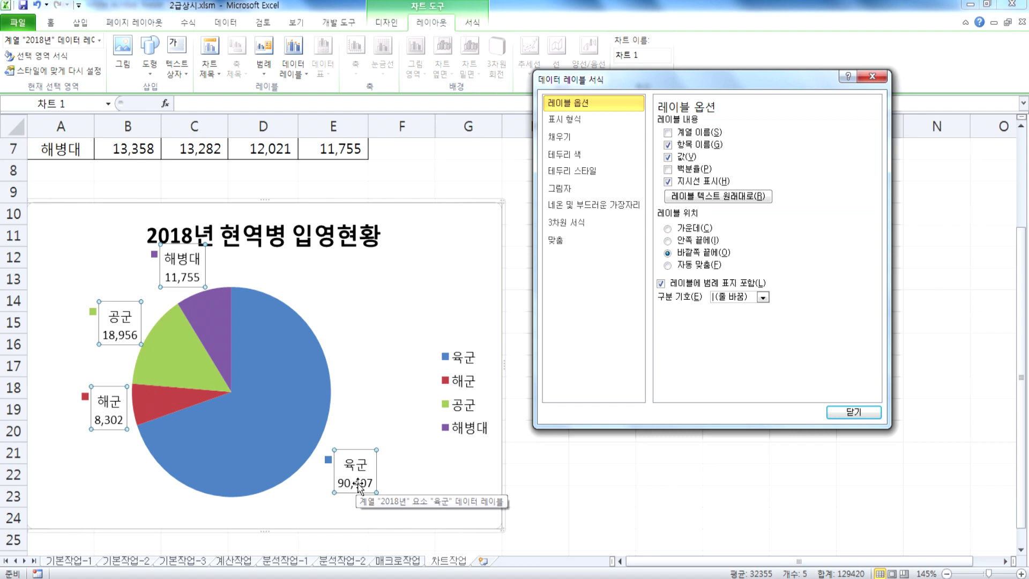
# Set the data label separator (구분 기호) to 쉼표 and close the label formatting
pyautogui.click(762, 298)
pyautogui.click(730, 309)
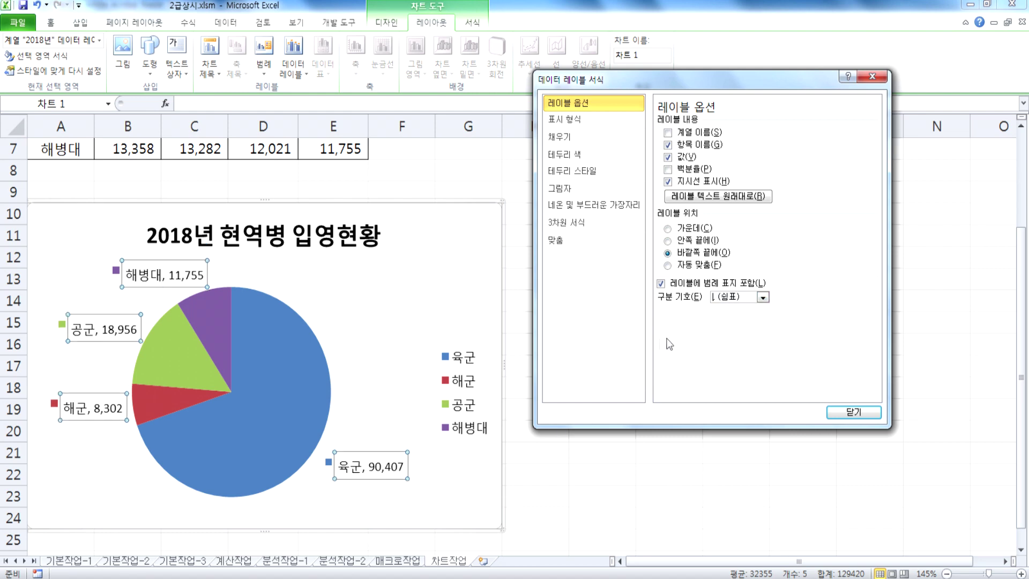
pyautogui.click(661, 283)
pyautogui.click(668, 184)
pyautogui.click(849, 414)
pyautogui.click(385, 326)
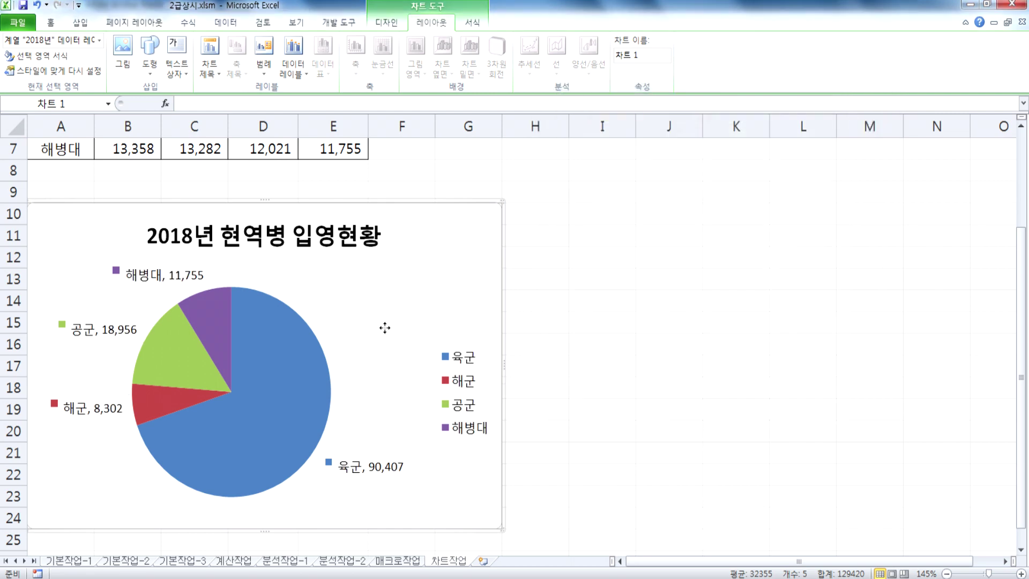
# Try moving the 해병대 data label up and away from its slice, and undo the move
pyautogui.click(144, 265)
pyautogui.click(144, 263)
pyautogui.moveTo(144, 264); pyautogui.dragTo(83, 241)
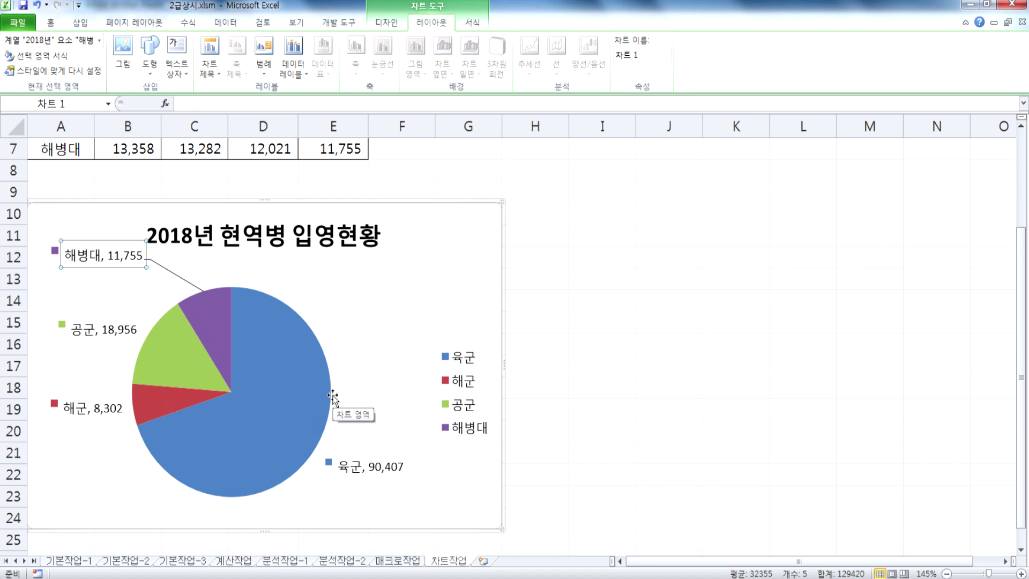
pyautogui.hotkey('ctrl', 'z')
# Try moving the 육군 data label up beside the chart title, and undo the moves
pyautogui.click(364, 471)
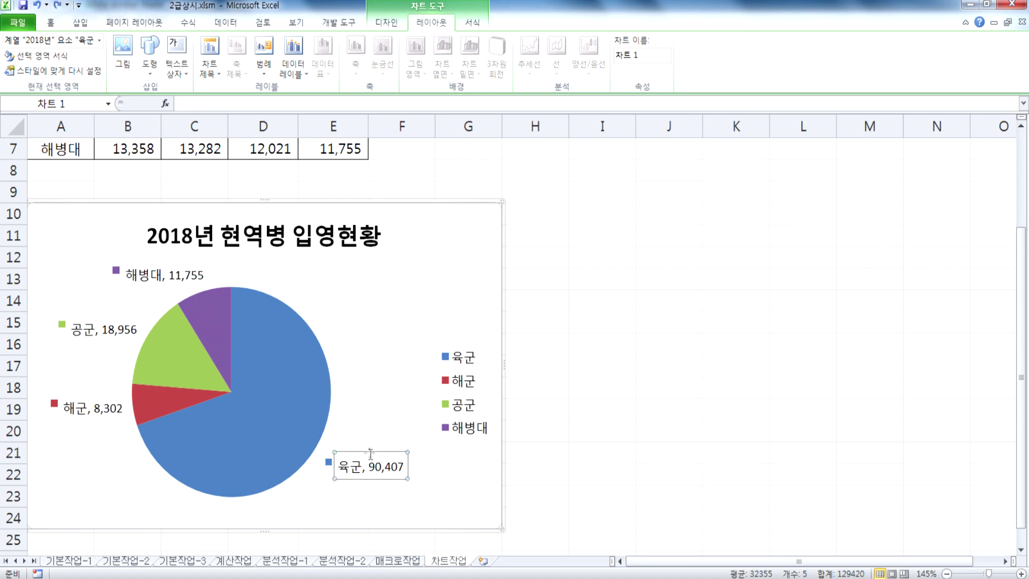
pyautogui.moveTo(370, 456); pyautogui.dragTo(421, 281)
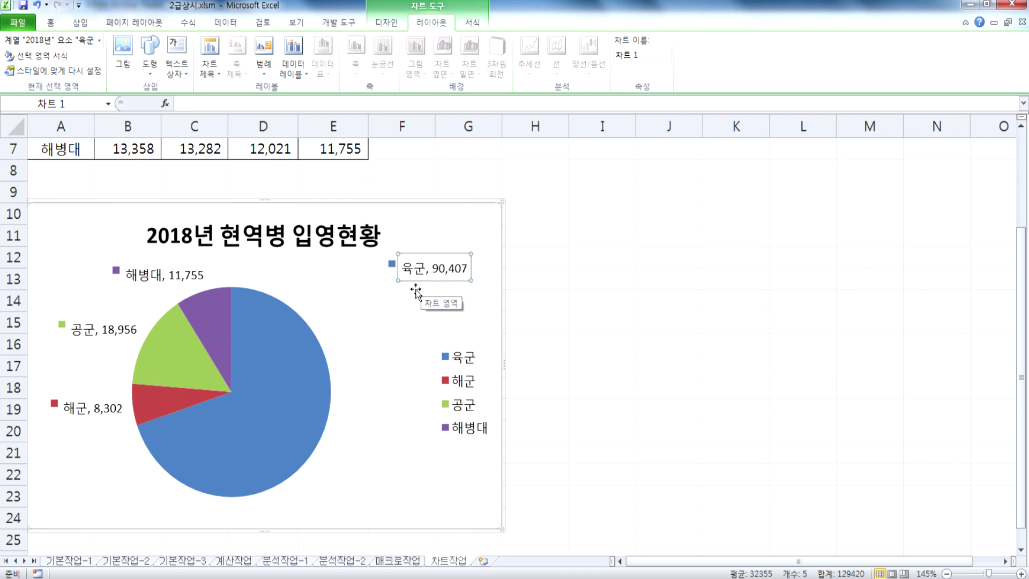
pyautogui.moveTo(420, 285); pyautogui.dragTo(450, 284)
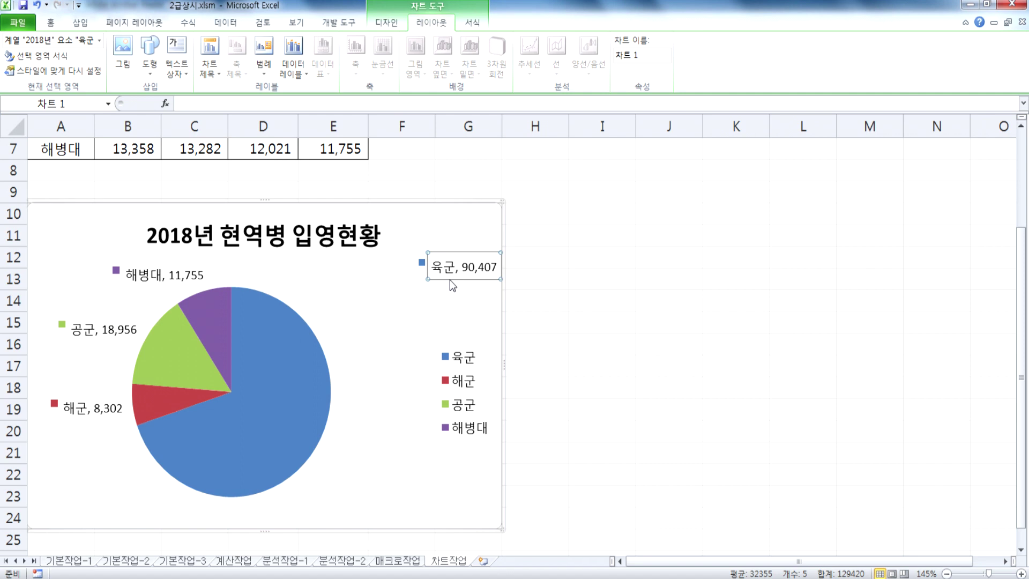
pyautogui.hotkey('ctrl', 'z')
pyautogui.hotkey('ctrl', 'z')
pyautogui.hotkey('ctrl', 'z')
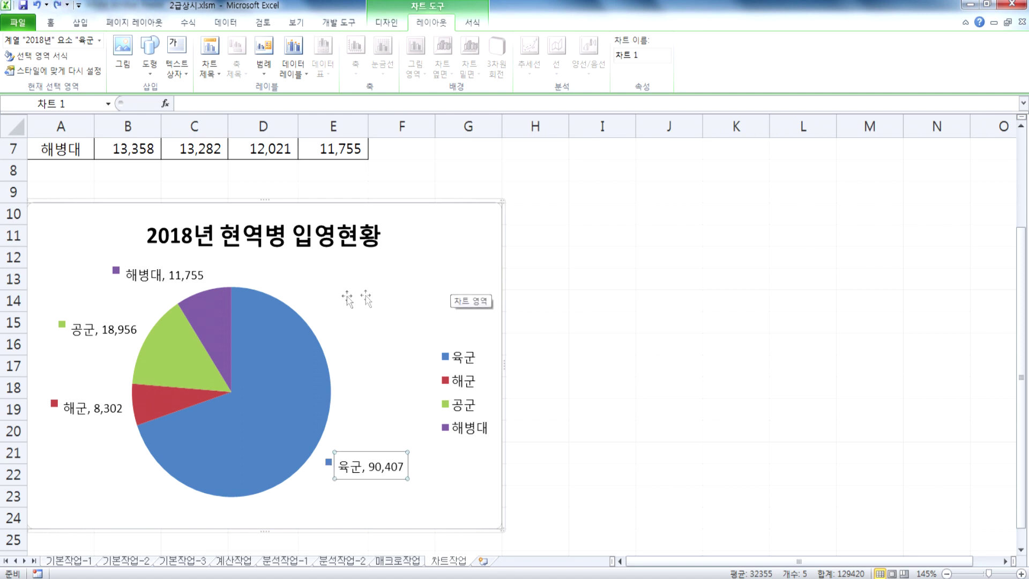
# Try moving the 공군 data label away from its slice, and undo the move
pyautogui.click(116, 322)
pyautogui.moveTo(101, 317); pyautogui.dragTo(78, 277)
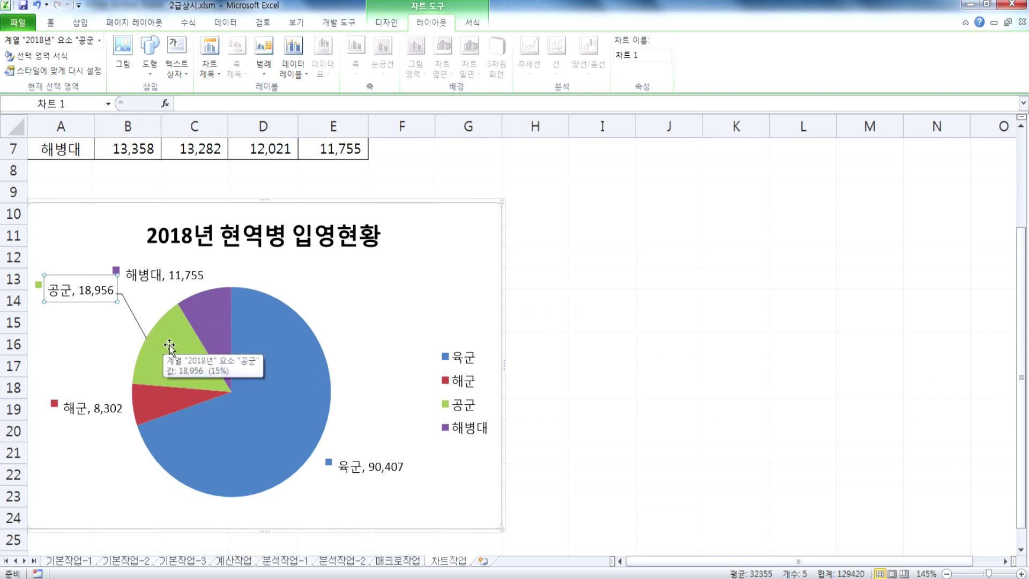
pyautogui.hotkey('ctrl', 'z')
pyautogui.click(392, 335)
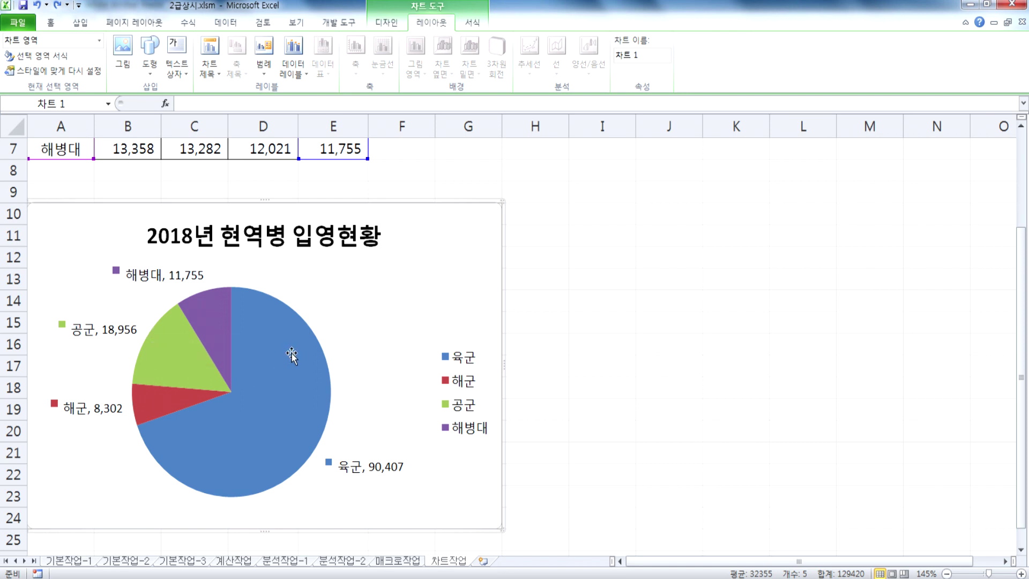
# Try a solid fill (단색 채우기) in its default colour on the chart area
pyautogui.click(572, 250)
pyautogui.click(463, 235)
pyautogui.doubleClick(463, 236)
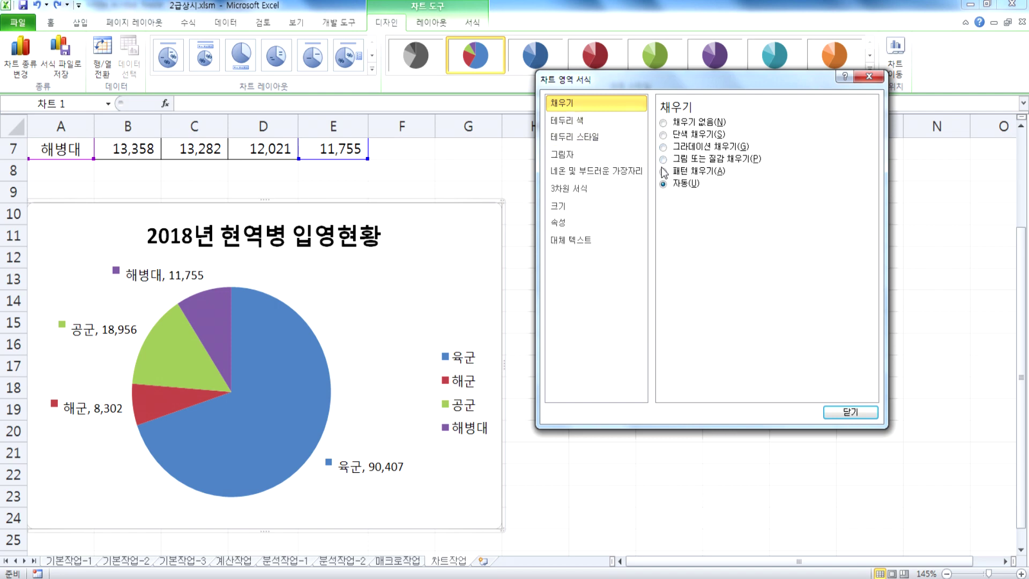
pyautogui.click(664, 135)
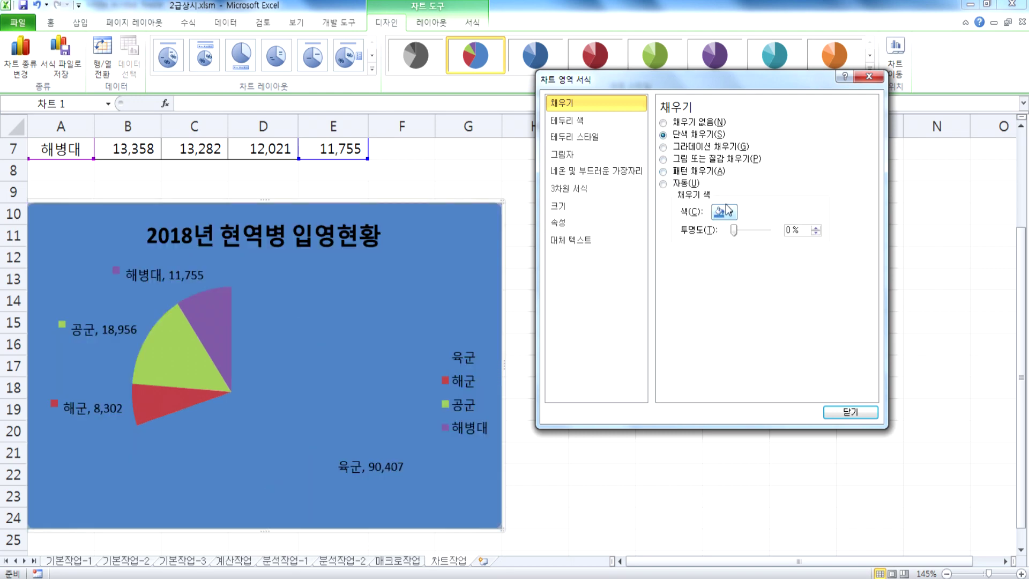
pyautogui.click(730, 212)
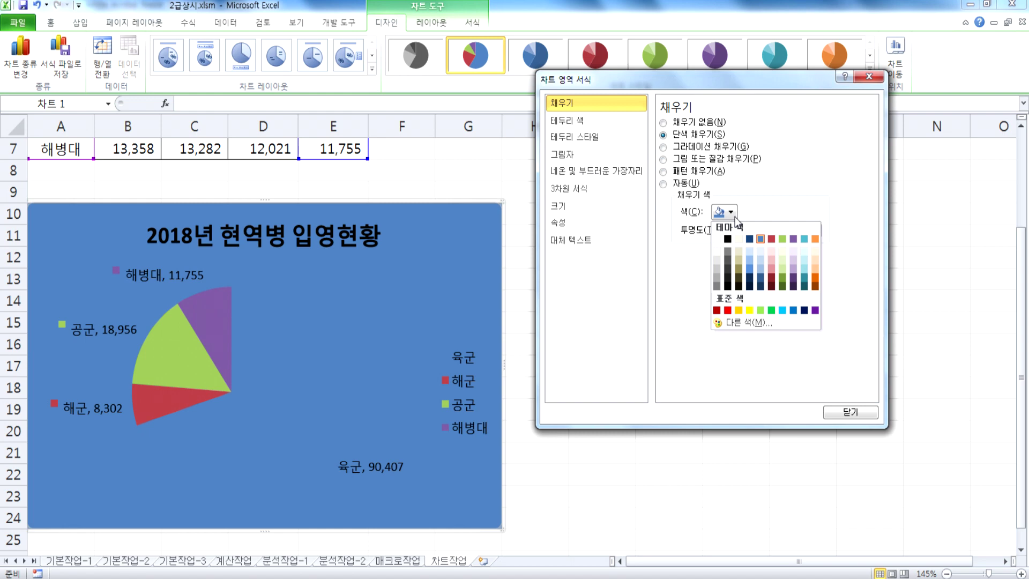
pyautogui.click(850, 413)
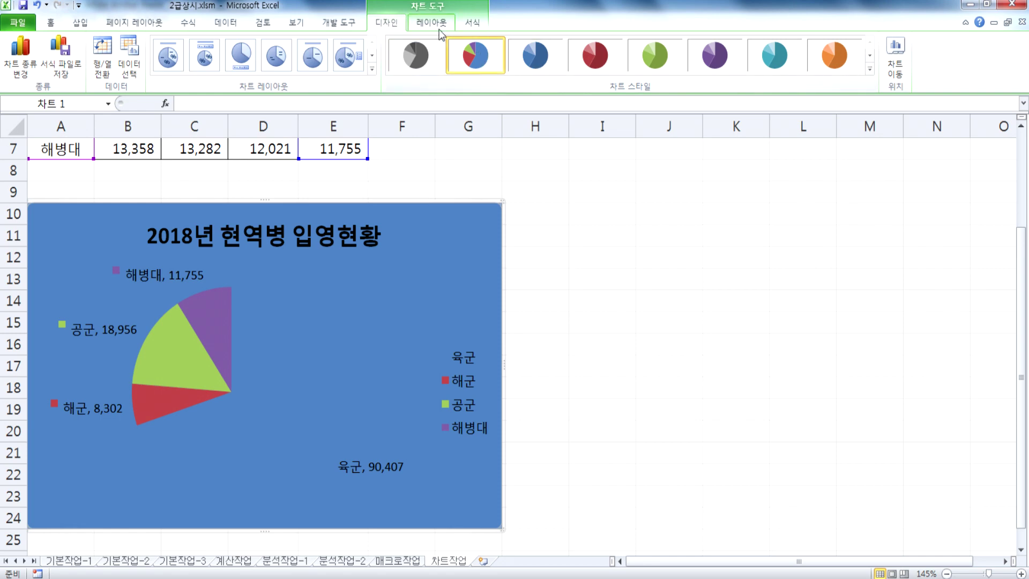
# Apply the shape style 미세 효과 - 바다색, 강조 5 to the chart area
pyautogui.click(436, 24)
pyautogui.click(471, 23)
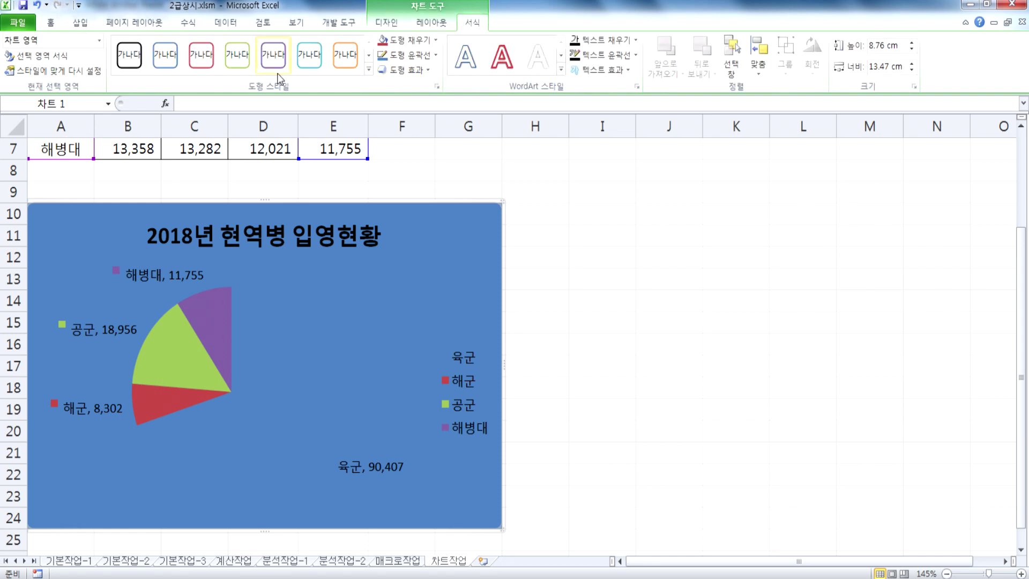
pyautogui.click(369, 70)
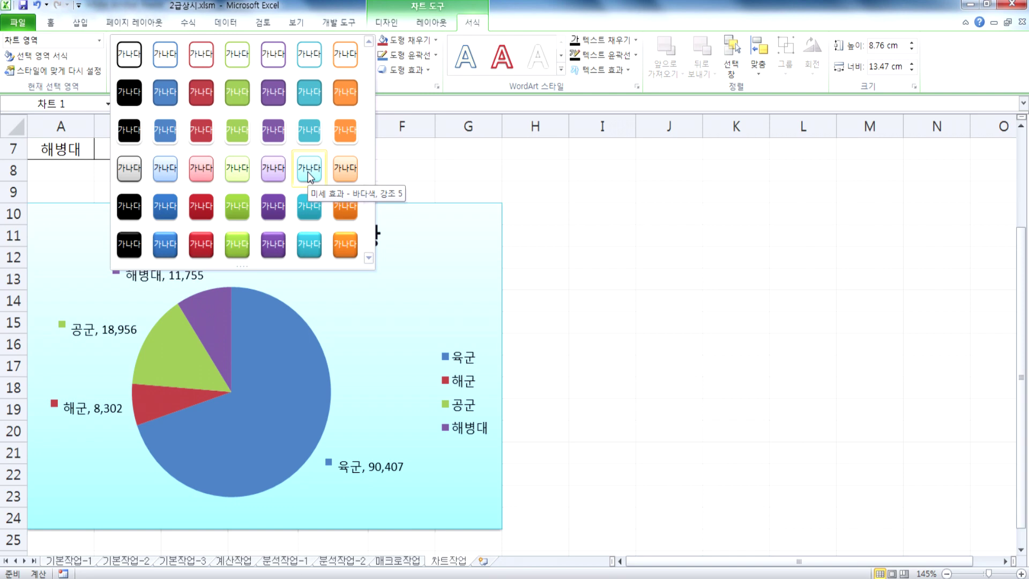
pyautogui.click(307, 172)
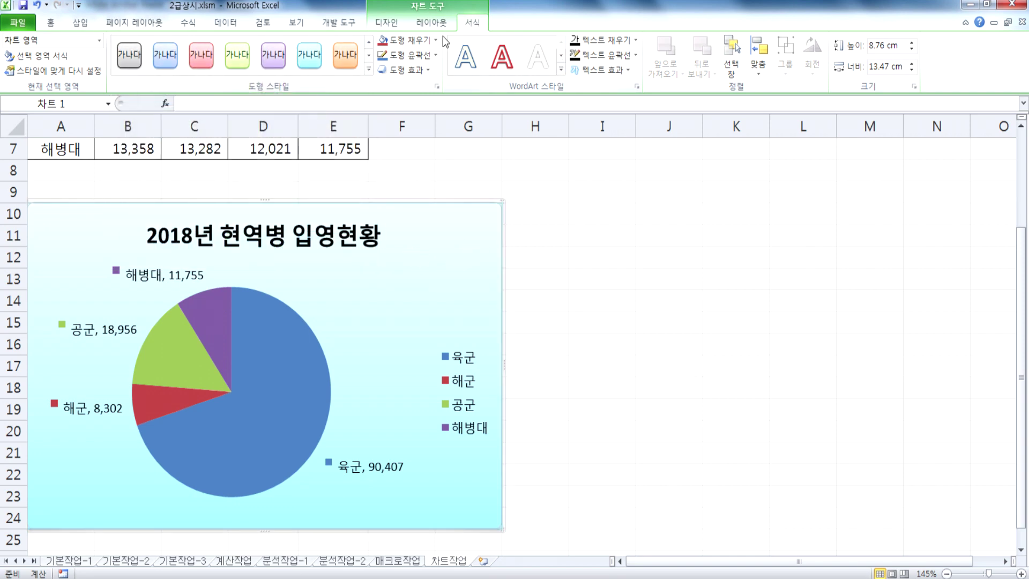
# Inspect the fill settings of the styled chart area without changing them
pyautogui.doubleClick(451, 268)
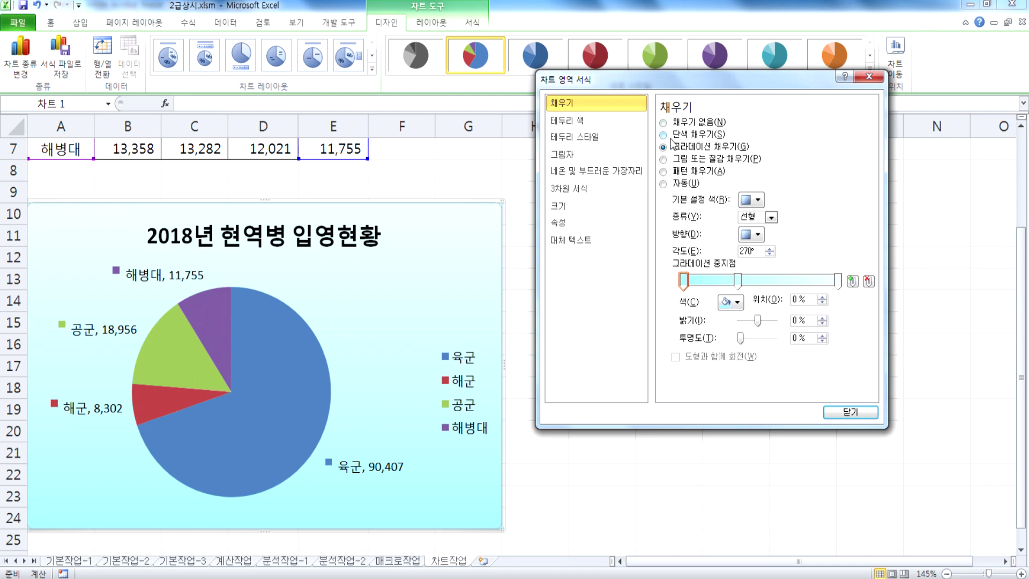
pyautogui.click(850, 411)
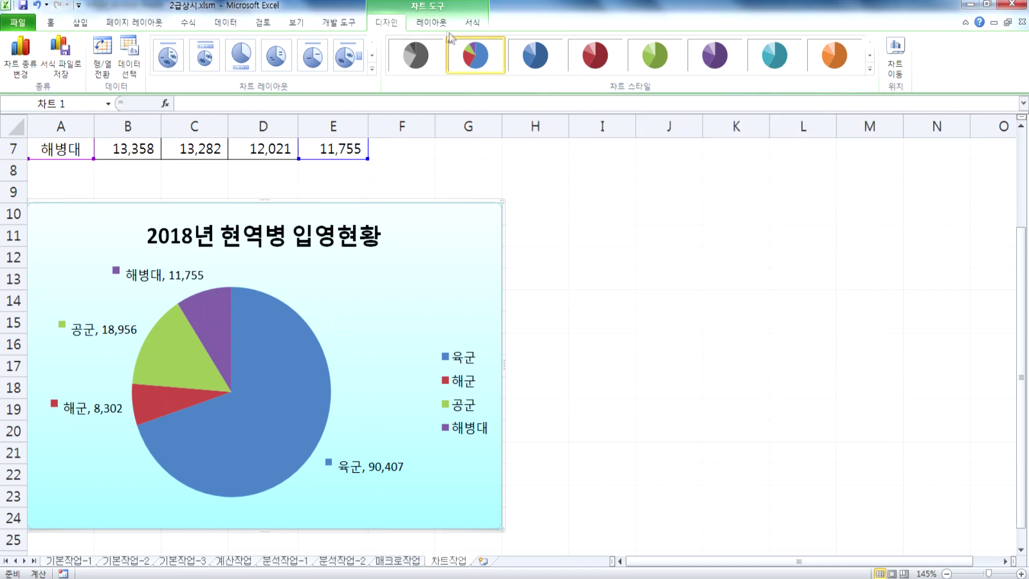
pyautogui.click(471, 23)
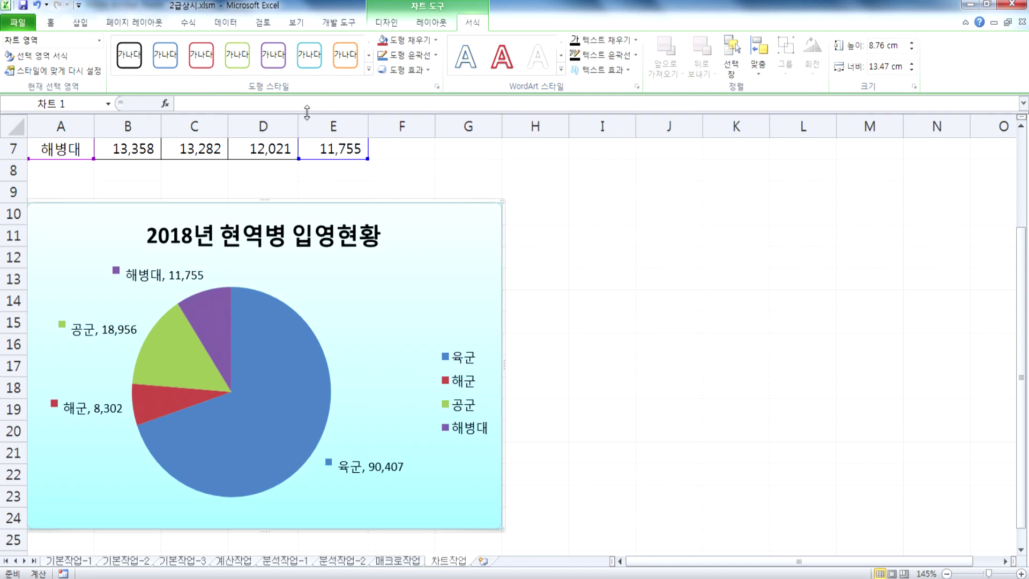
# Give the chart area's border rounded corners (둥근 모서리)
pyautogui.doubleClick(488, 247)
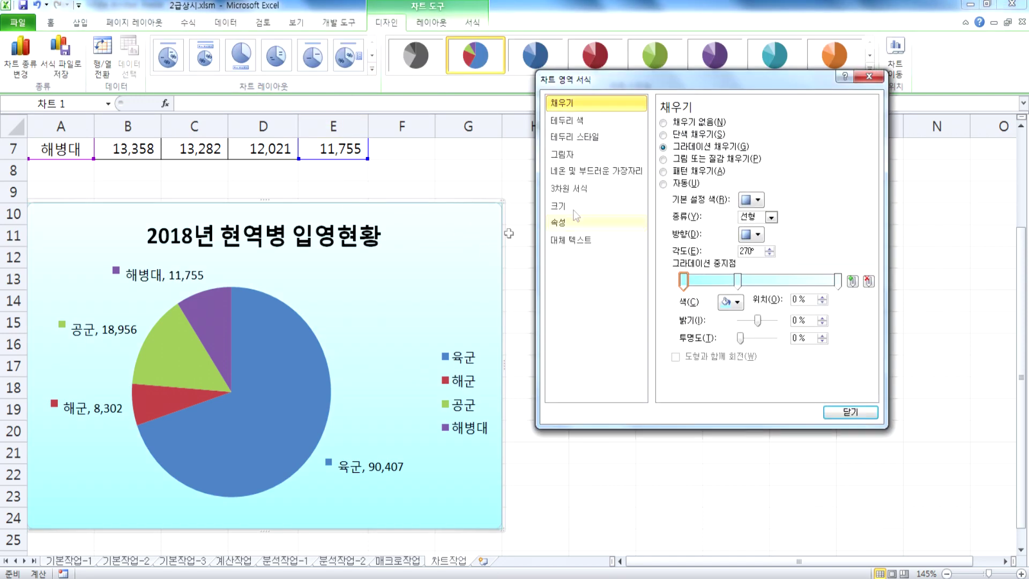
pyautogui.click(587, 137)
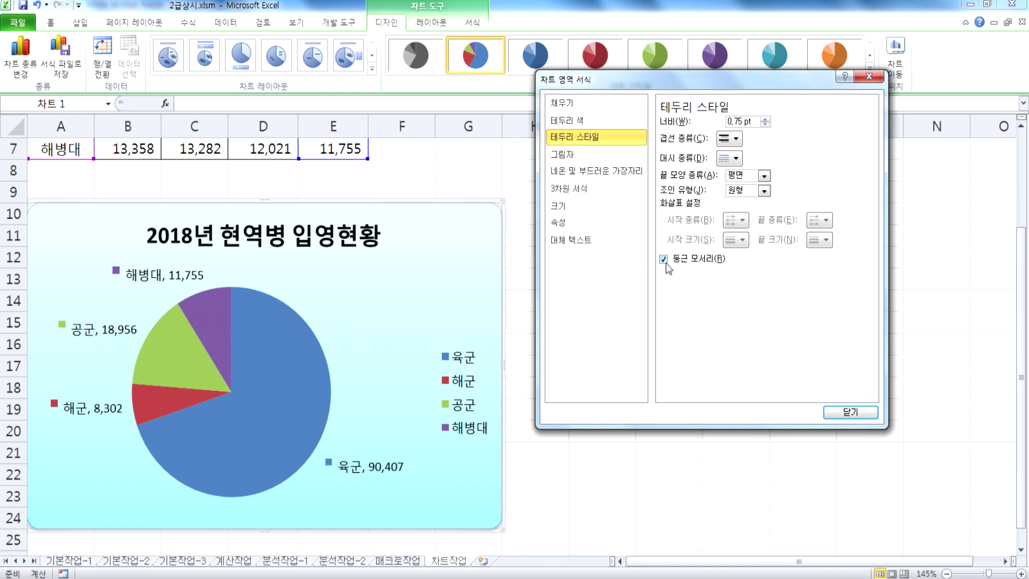
pyautogui.click(850, 411)
pyautogui.click(682, 390)
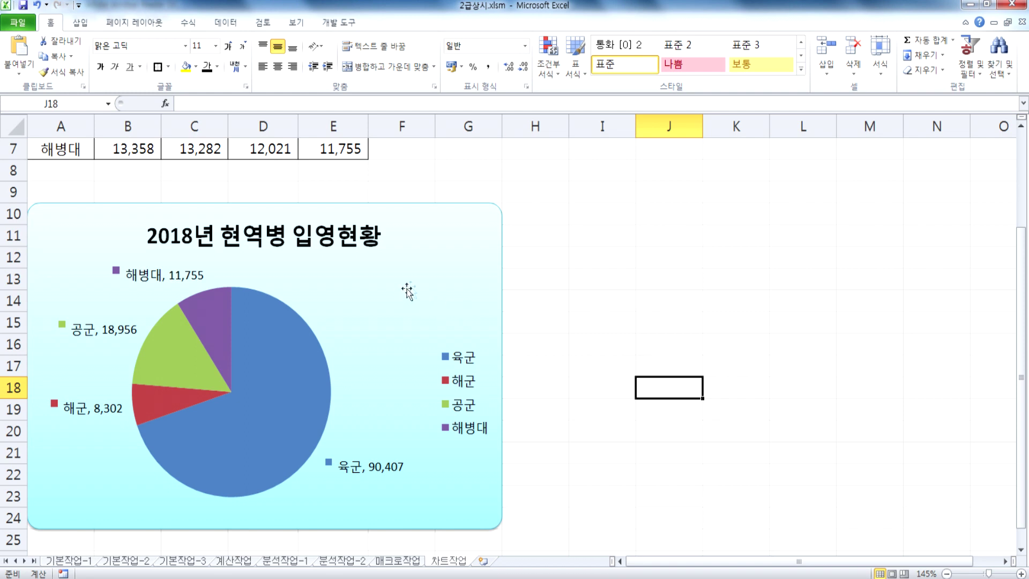
pyautogui.click(448, 259)
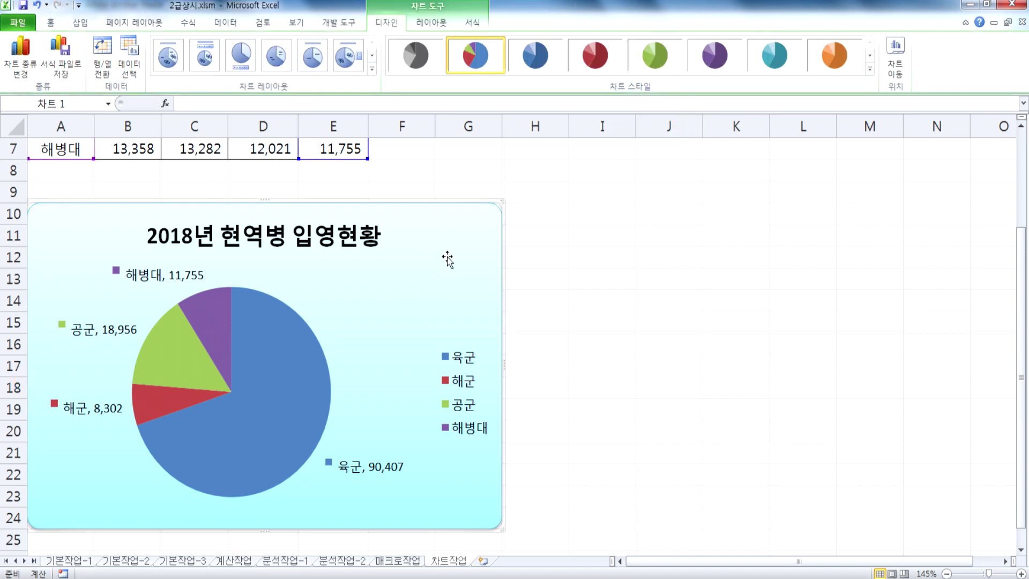
pyautogui.scroll(2, 367, 322)
pyautogui.moveTo(70, 199); pyautogui.dragTo(118, 281)
pyautogui.moveTo(68, 197); pyautogui.dragTo(334, 219)
pyautogui.click(405, 259)
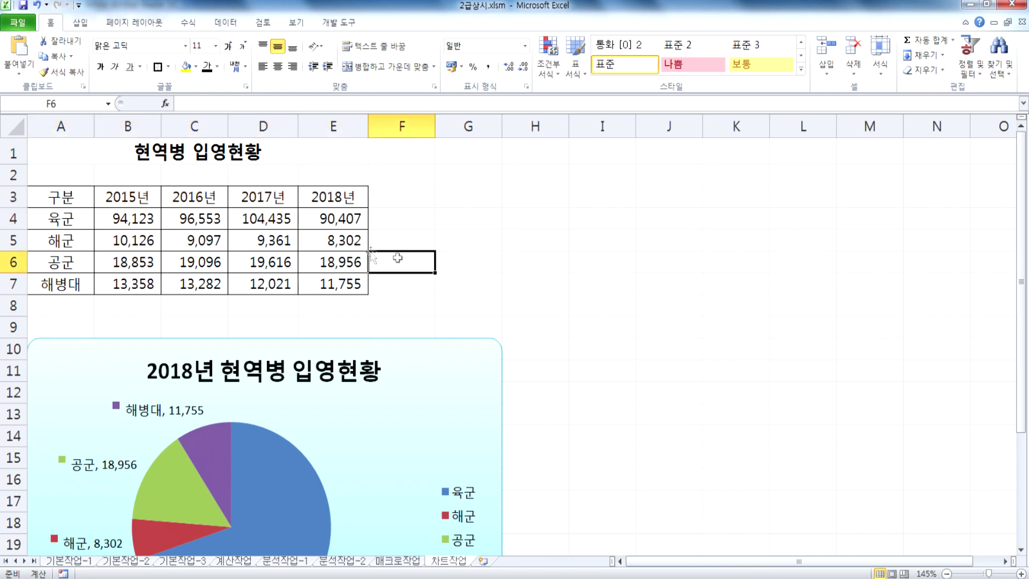
# Insert a separate basic 2-D pie chart from A3:A7 and E3:E7, and delete it again
pyautogui.moveTo(90, 199); pyautogui.dragTo(89, 280)
pyautogui.keyDown('ctrl'); pyautogui.moveTo(332, 197); pyautogui.dragTo(335, 282); pyautogui.keyUp('ctrl')
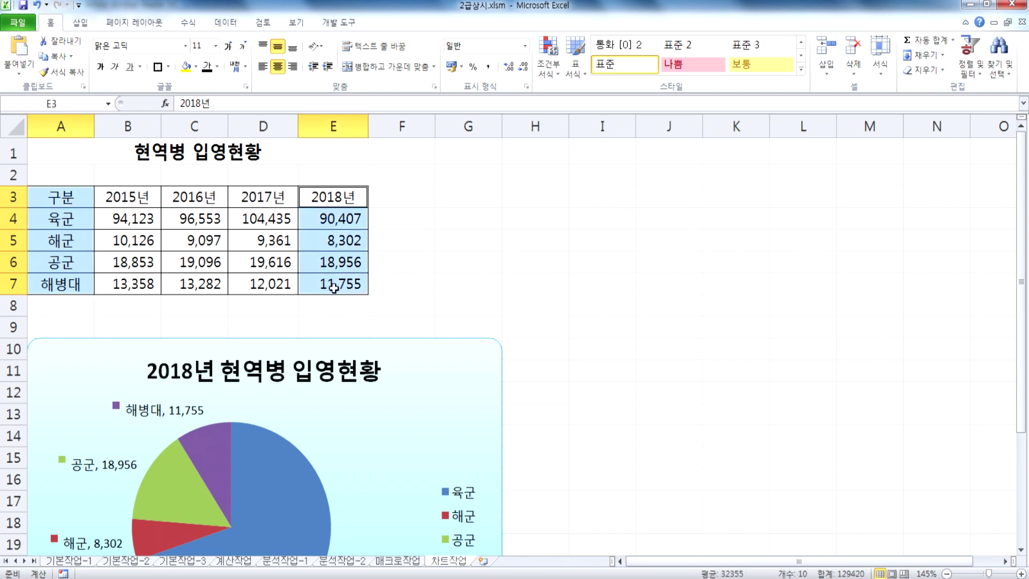
pyautogui.click(80, 22)
pyautogui.click(302, 52)
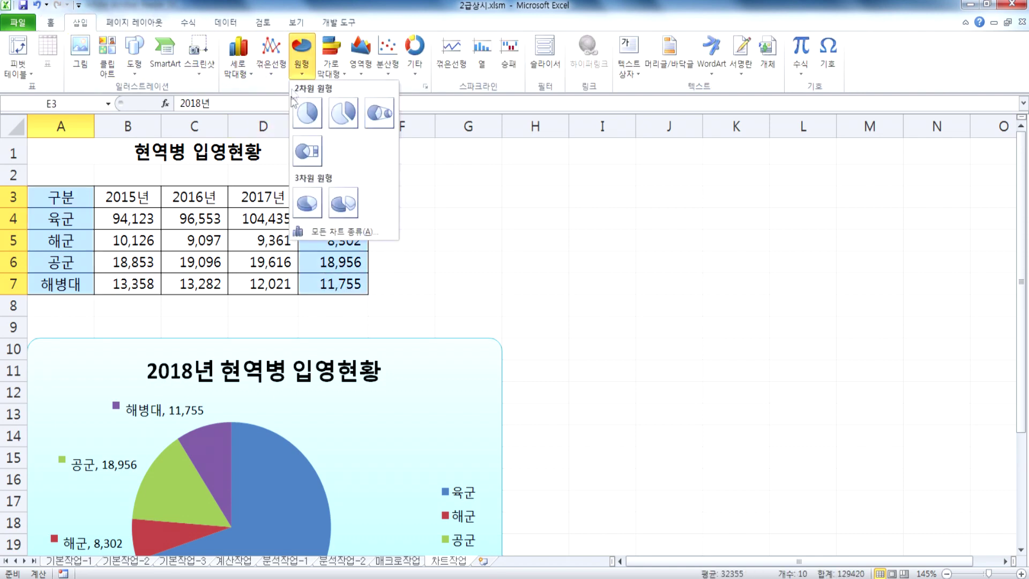
pyautogui.click(306, 107)
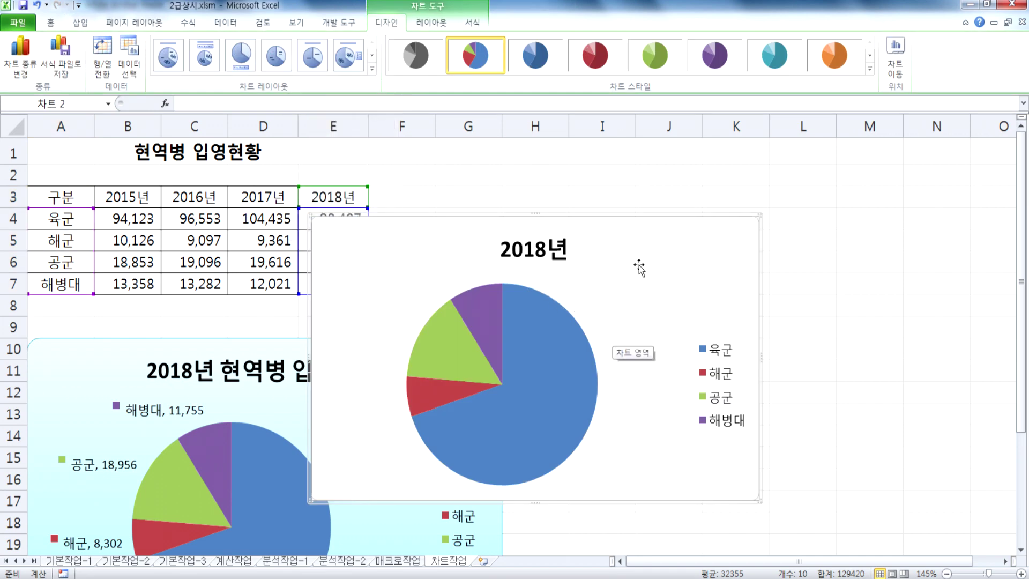
pyautogui.press('Delete')
pyautogui.click(536, 266)
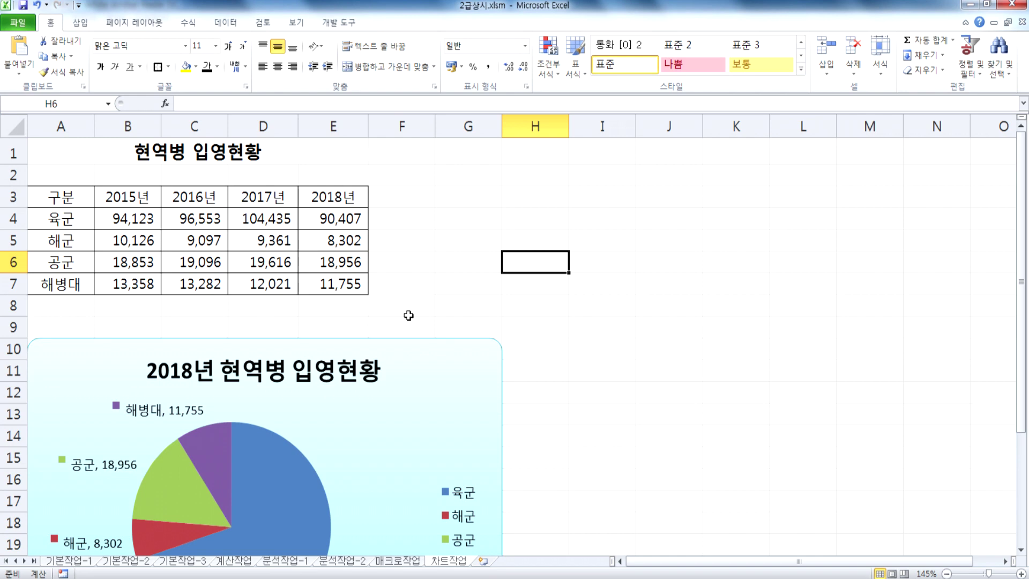
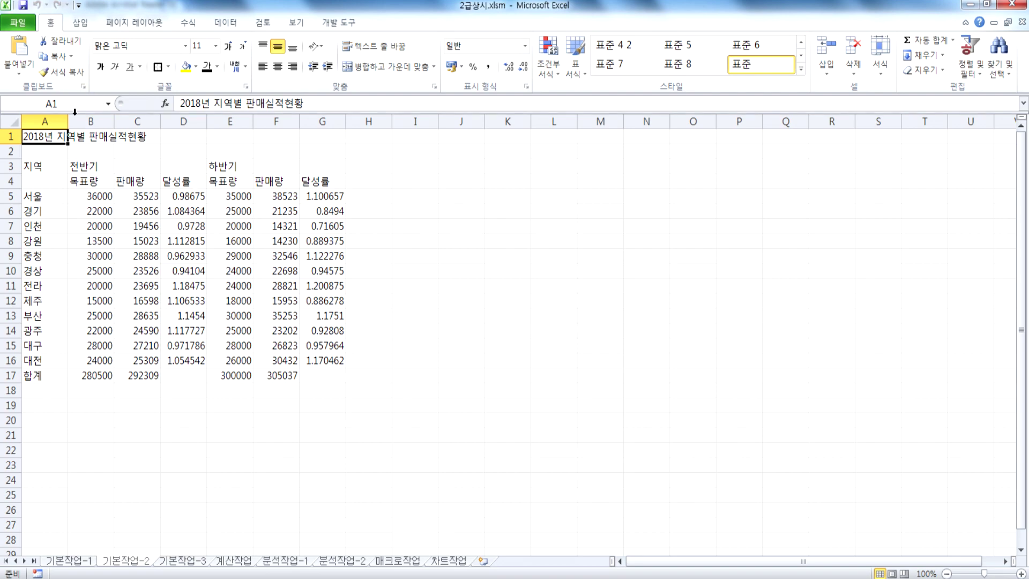
# Merge and center the title across A1:G1 and apply the cell style 제목 1 to it
pyautogui.moveTo(38, 137); pyautogui.dragTo(324, 137)
pyautogui.keyDown('ctrl'); pyautogui.scroll(6, 262, 175); pyautogui.keyUp('ctrl')
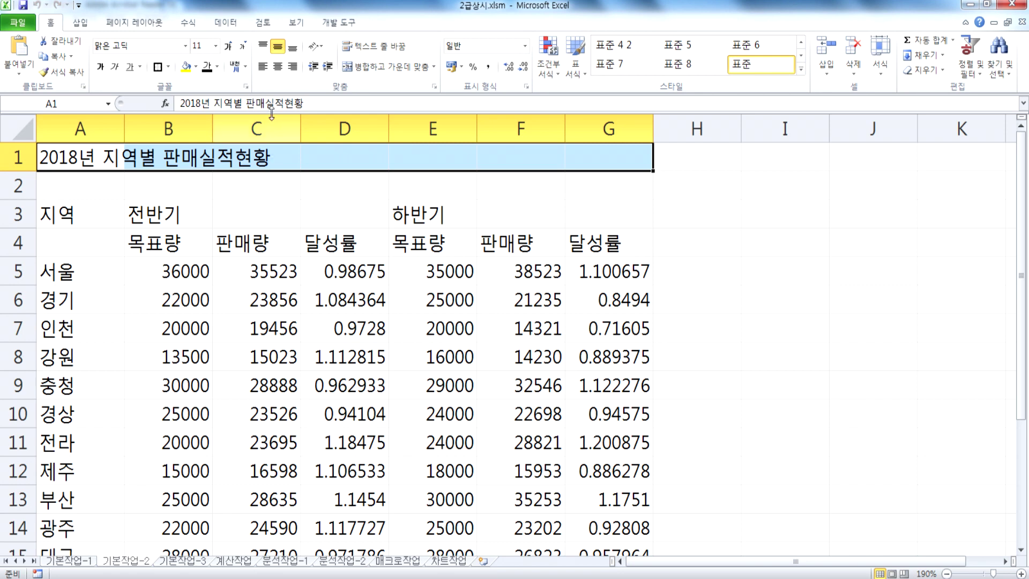
pyautogui.click(391, 69)
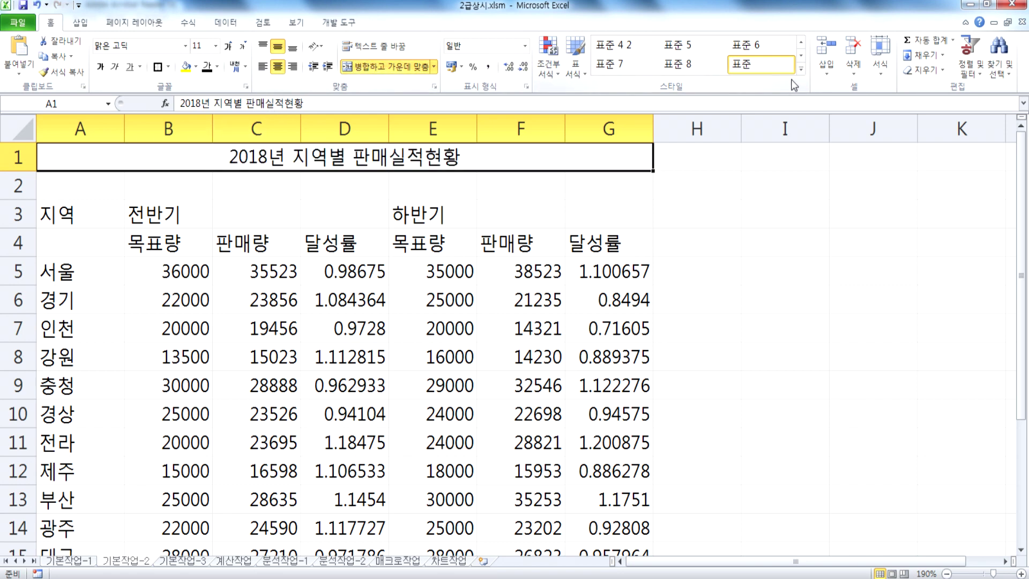
pyautogui.click(801, 69)
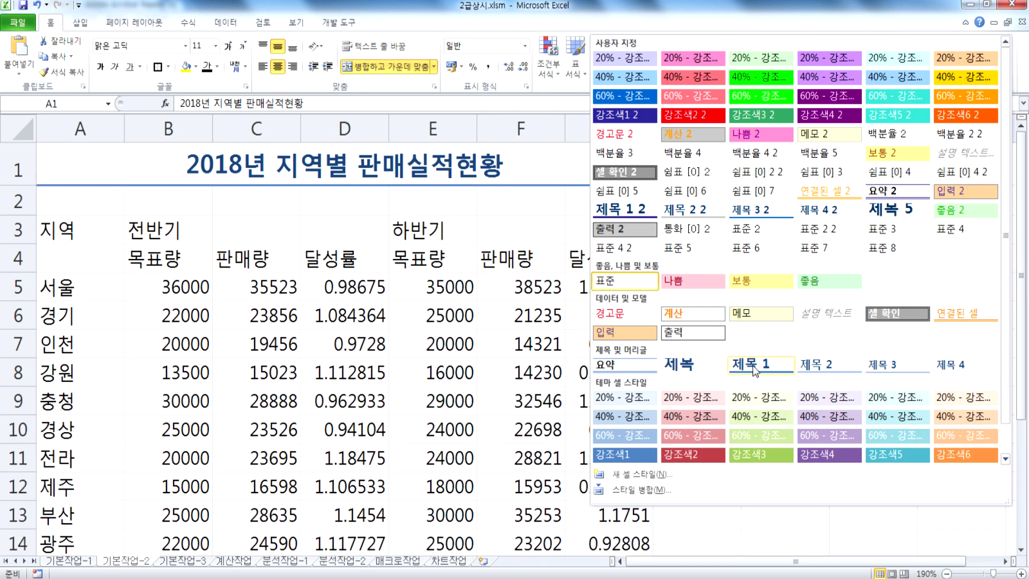
pyautogui.click(753, 365)
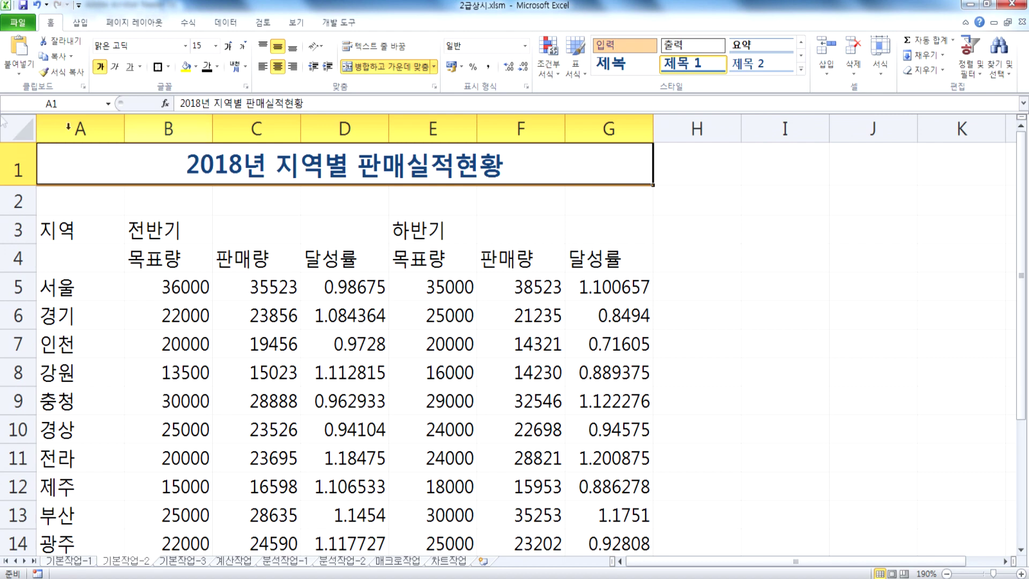
# Set the height of row 1 to 27
pyautogui.rightClick(12, 156)
pyautogui.click(75, 319)
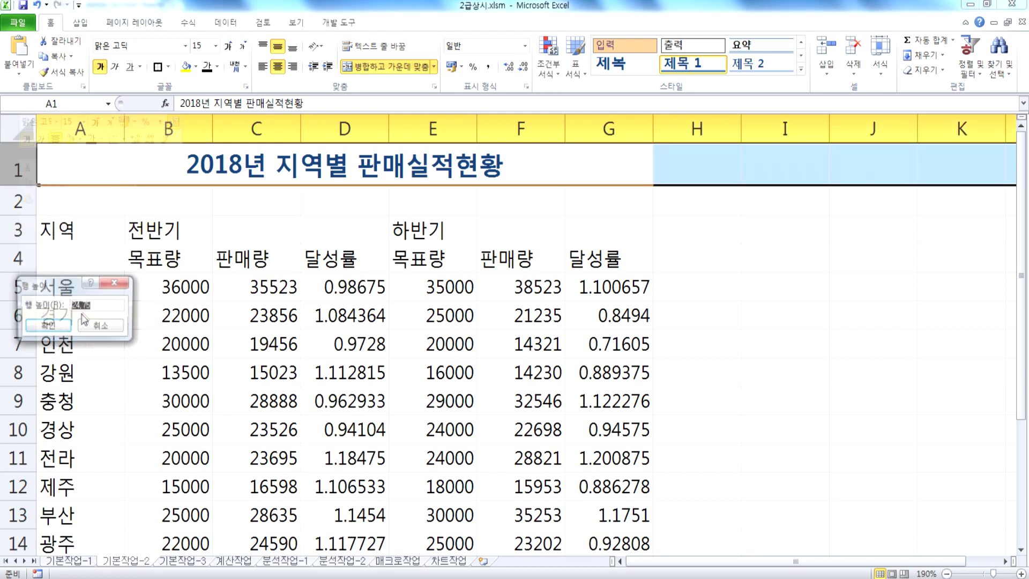
pyautogui.write('27')
pyautogui.press('Return')
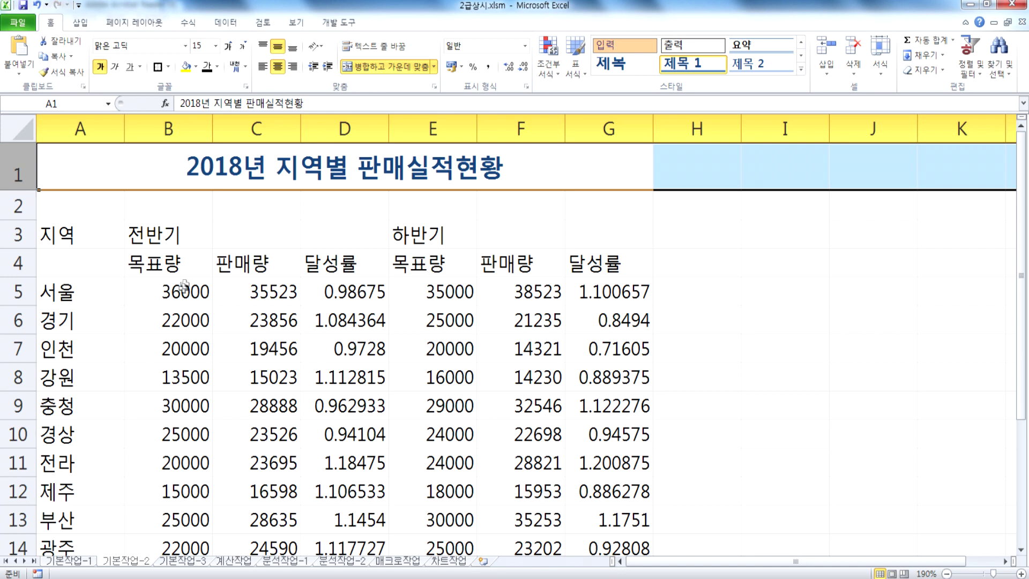
# Merge and center each of the header ranges A3:A4, B3:D3 and E3:G3
pyautogui.moveTo(59, 240); pyautogui.dragTo(70, 265)
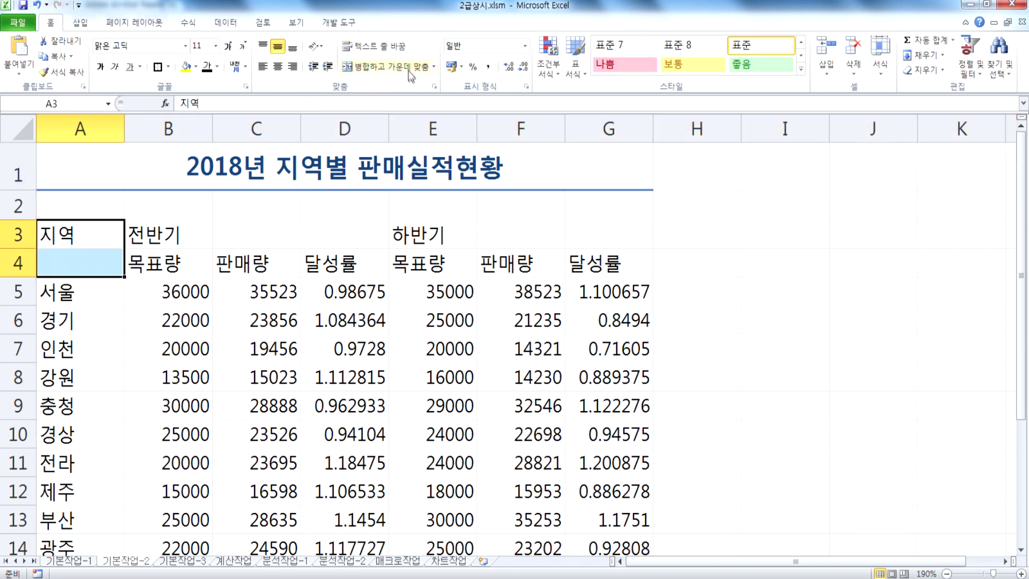
pyautogui.click(387, 67)
pyautogui.moveTo(161, 234); pyautogui.dragTo(348, 236)
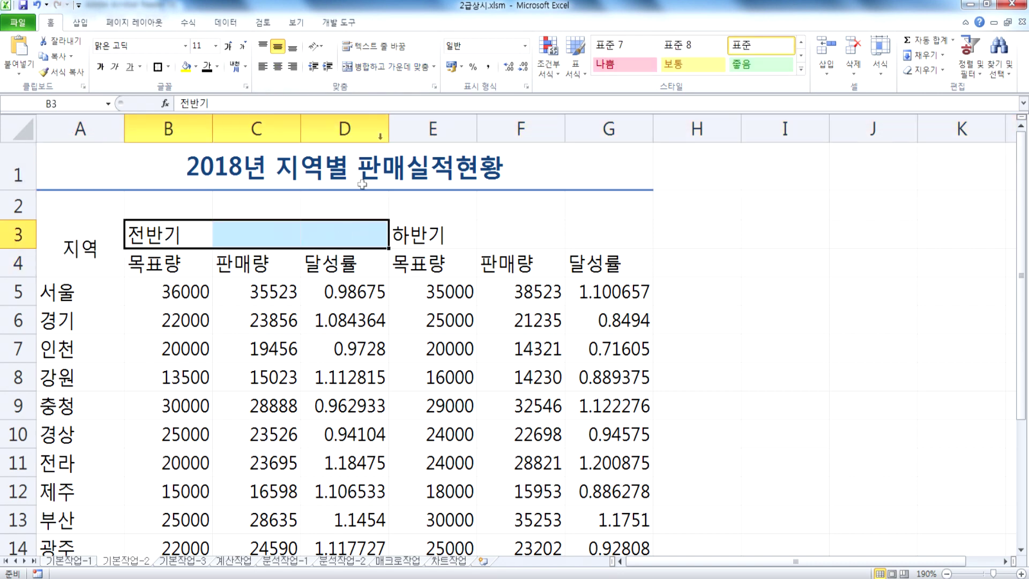
pyautogui.click(386, 66)
pyautogui.moveTo(429, 236); pyautogui.dragTo(614, 235)
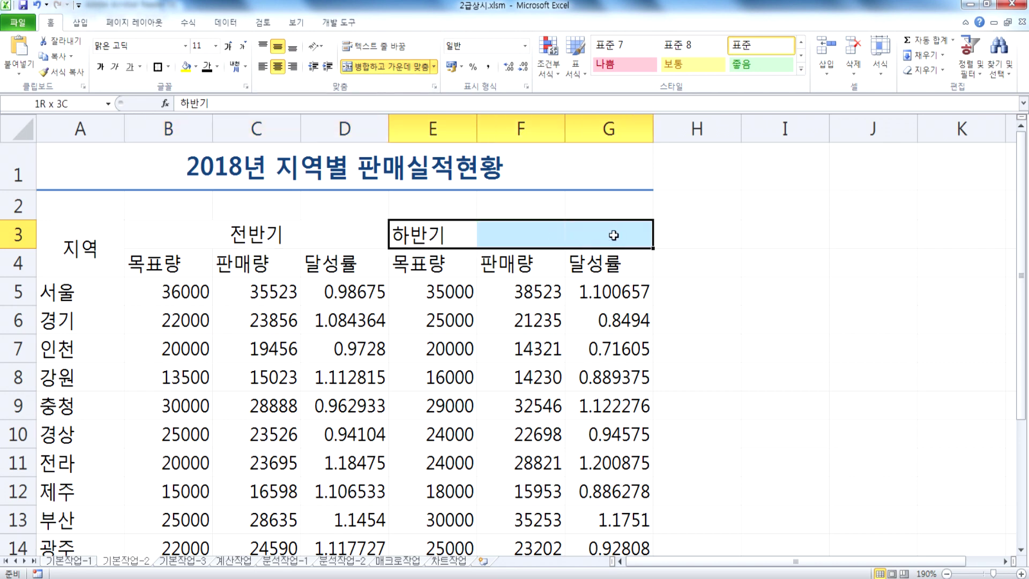
pyautogui.click(392, 67)
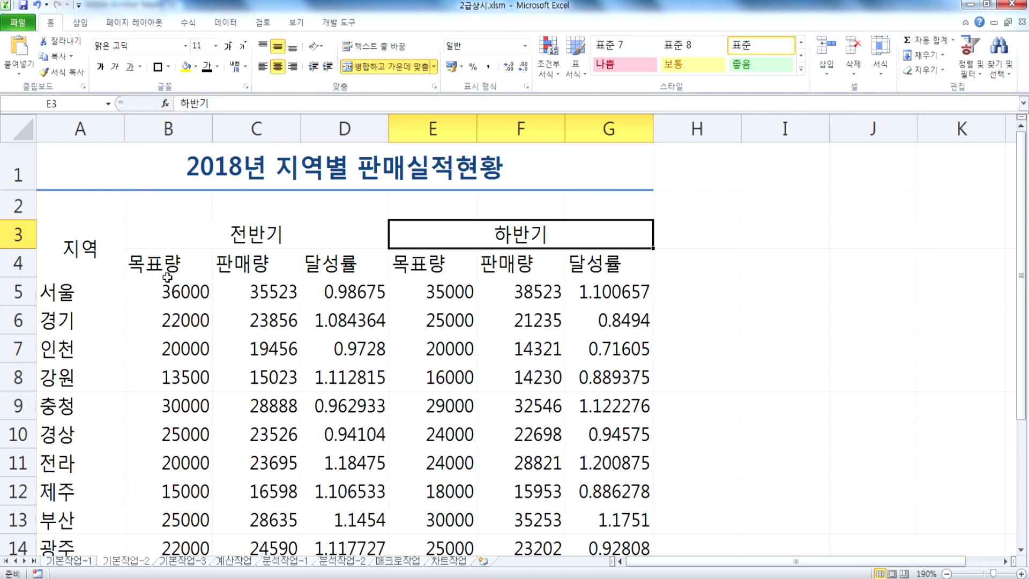
# Apply the percent style to the 달성률 values in D5:D16 and G5:G16
pyautogui.scroll(-3, 168, 277)
pyautogui.scroll(3, 165, 303)
pyautogui.moveTo(320, 290); pyautogui.dragTo(354, 458)
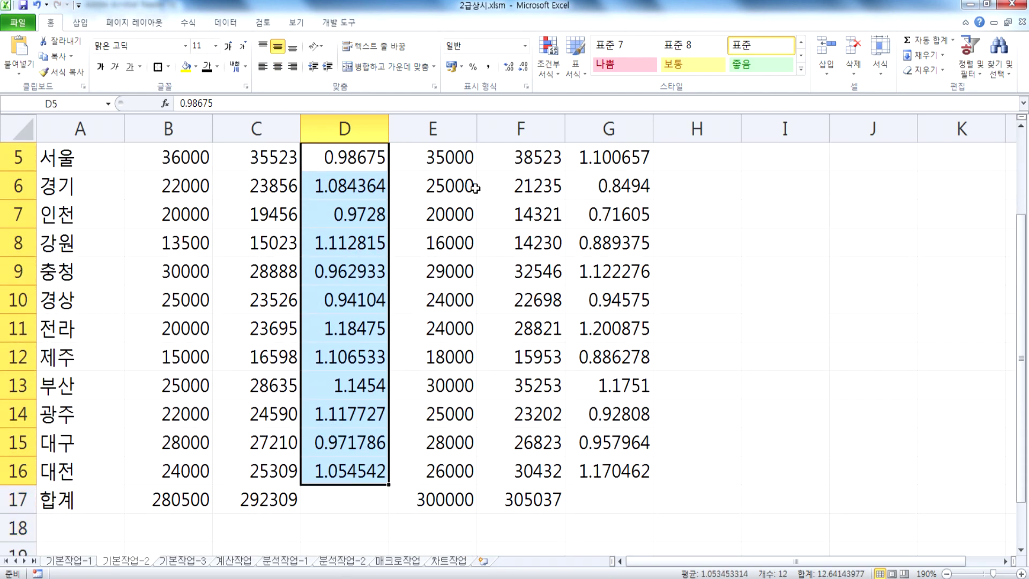
pyautogui.click(473, 67)
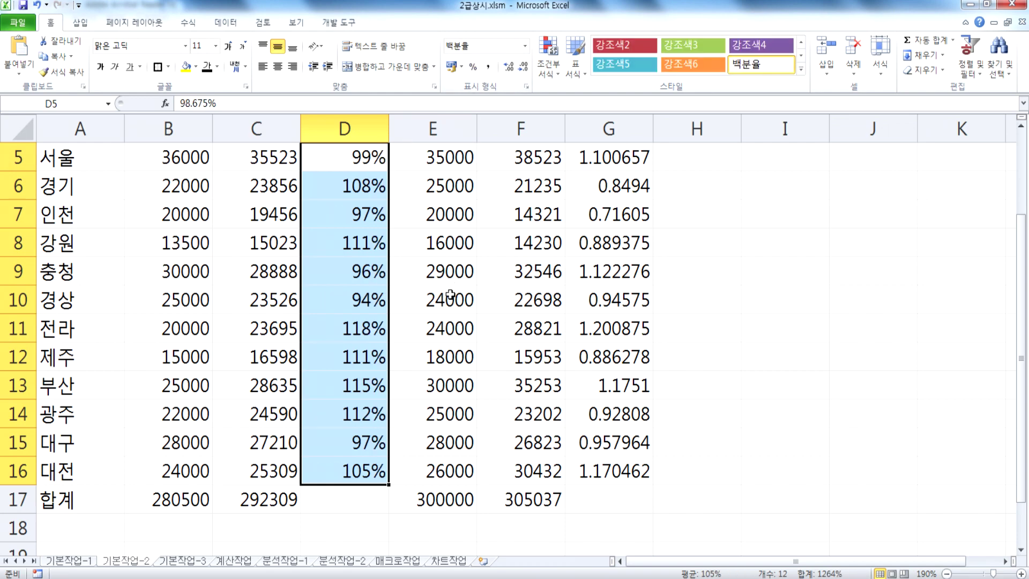
pyautogui.scroll(1, 459, 322)
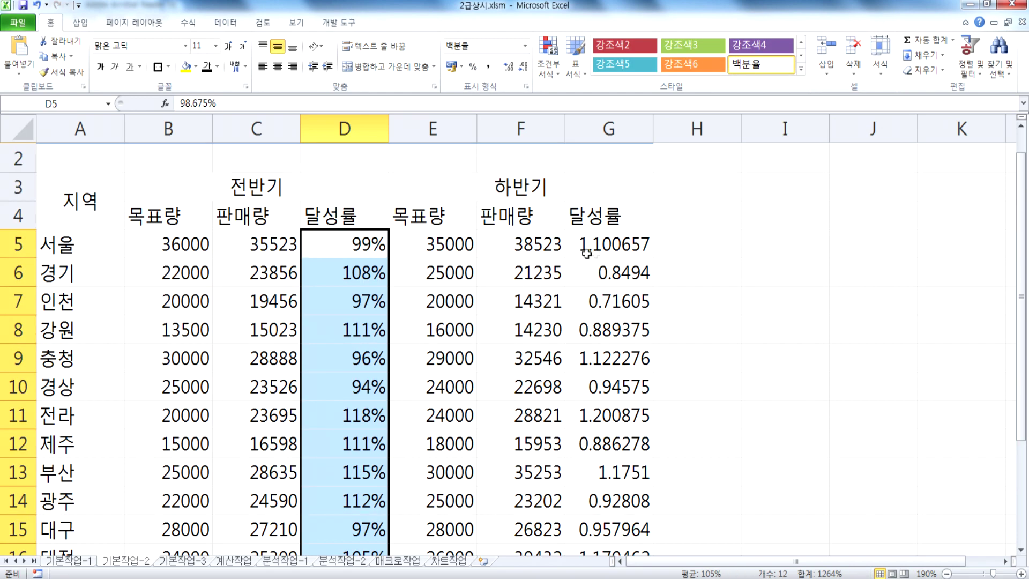
pyautogui.moveTo(603, 247); pyautogui.dragTo(610, 464)
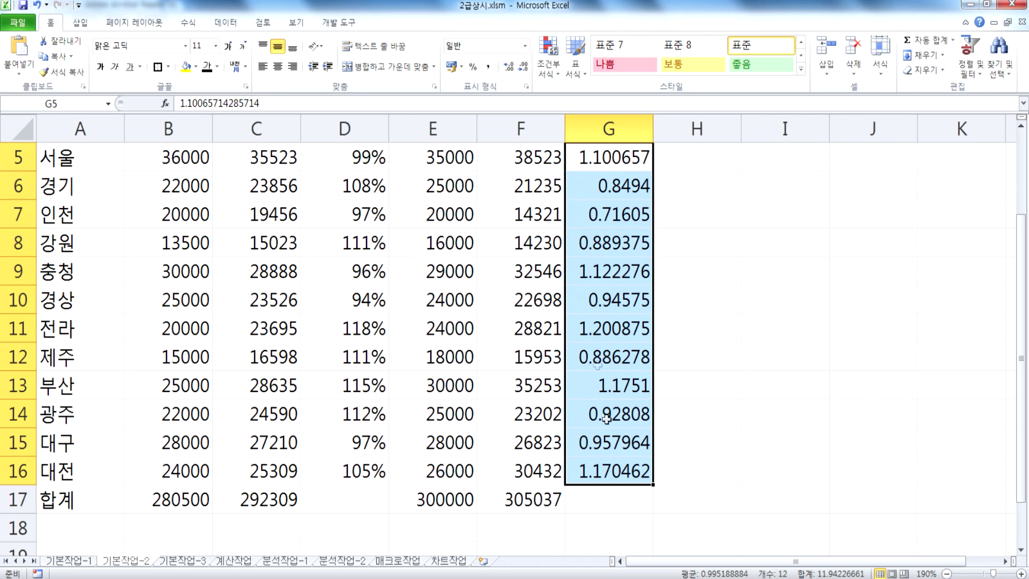
pyautogui.click(473, 67)
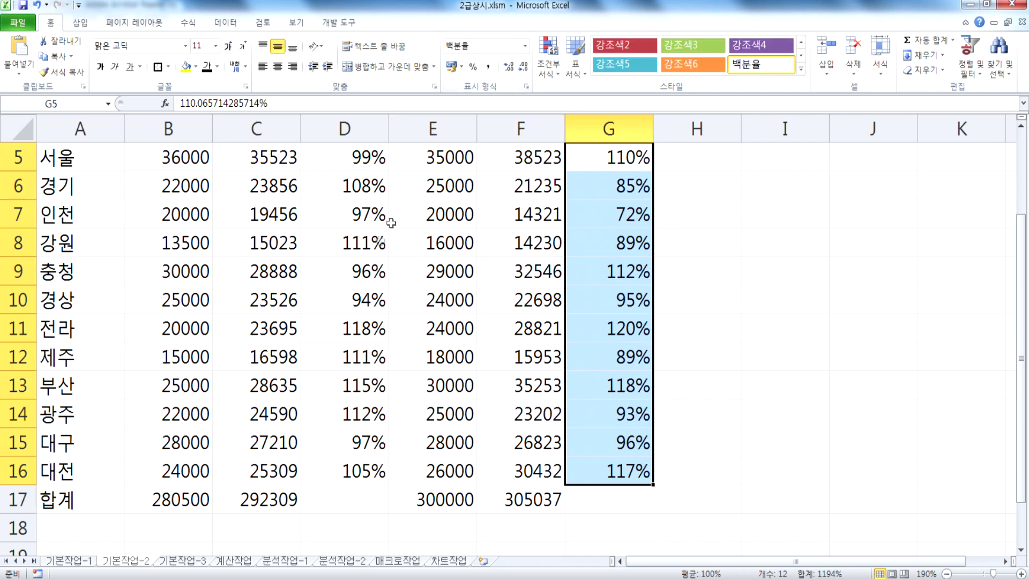
# Apply the custom number format #,##0개 to the 전반기 목표량 and 판매량 values in B5:C17
pyautogui.scroll(2, 232, 208)
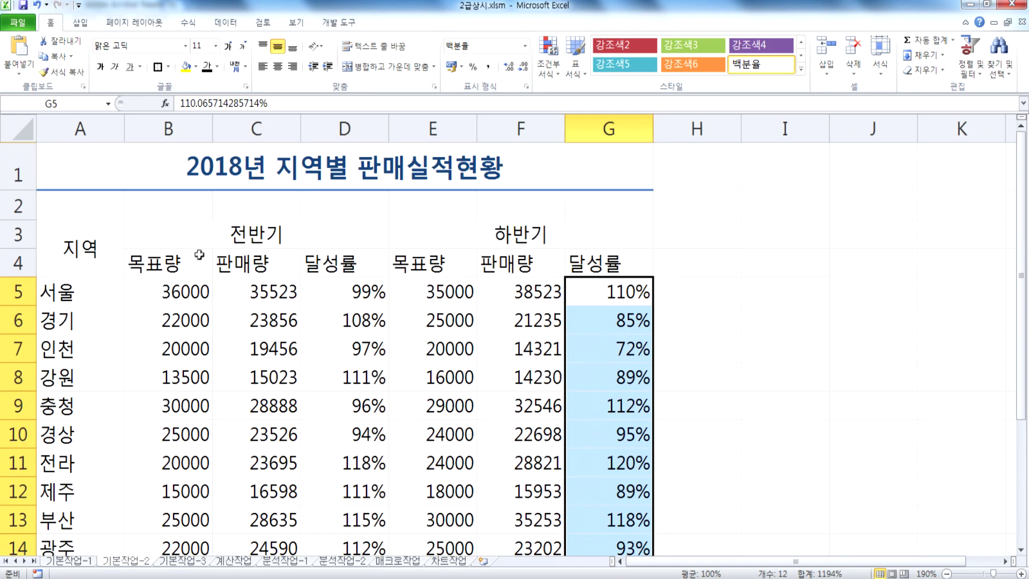
pyautogui.click(166, 291)
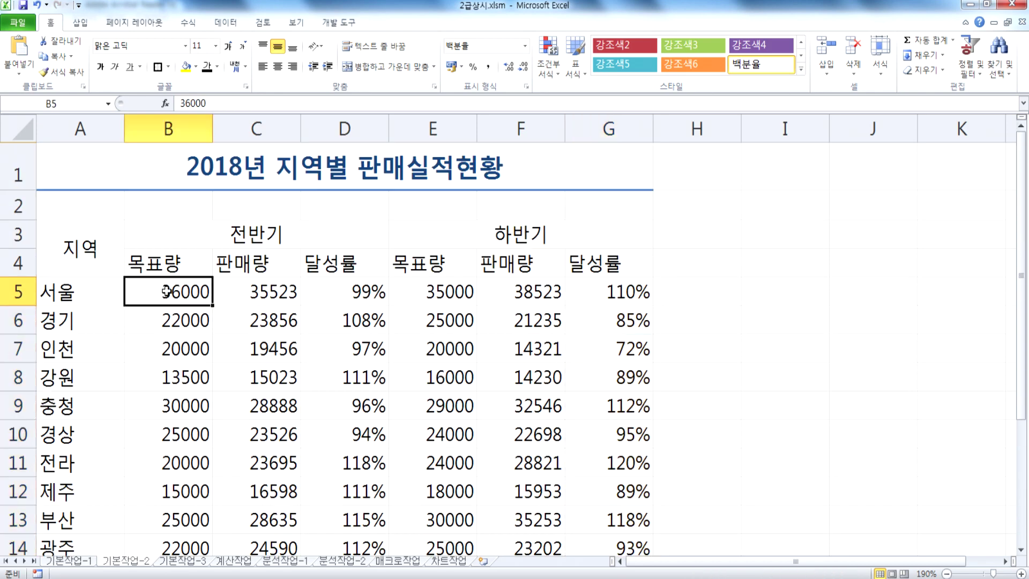
pyautogui.moveTo(167, 291); pyautogui.dragTo(264, 493)
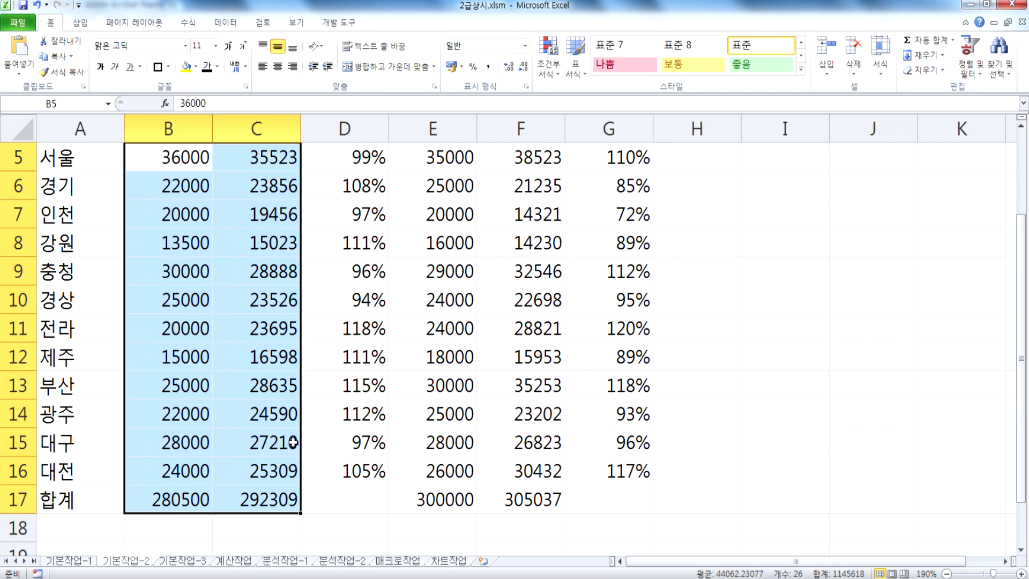
pyautogui.hotkey('ctrl', '1')
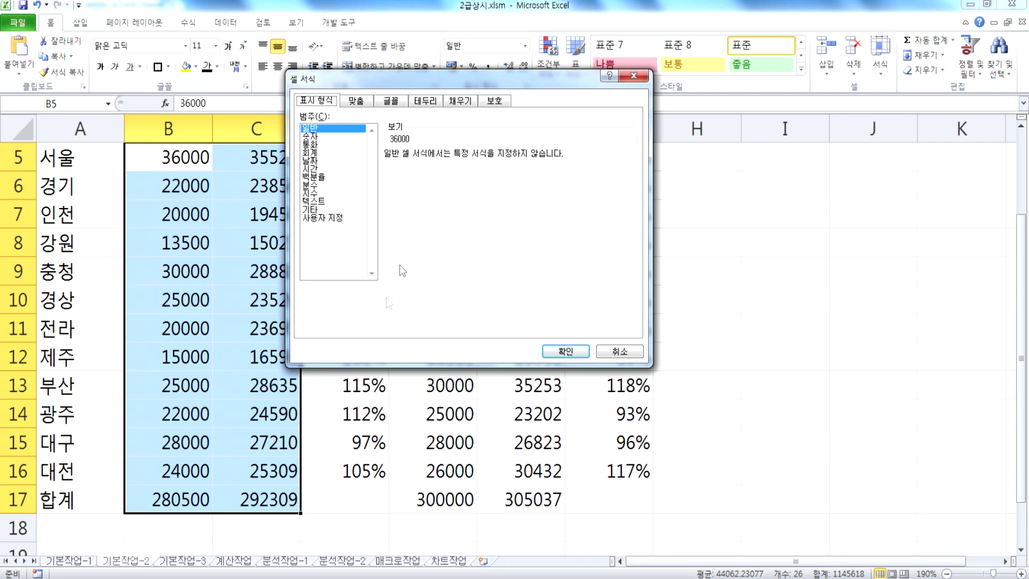
pyautogui.click(340, 218)
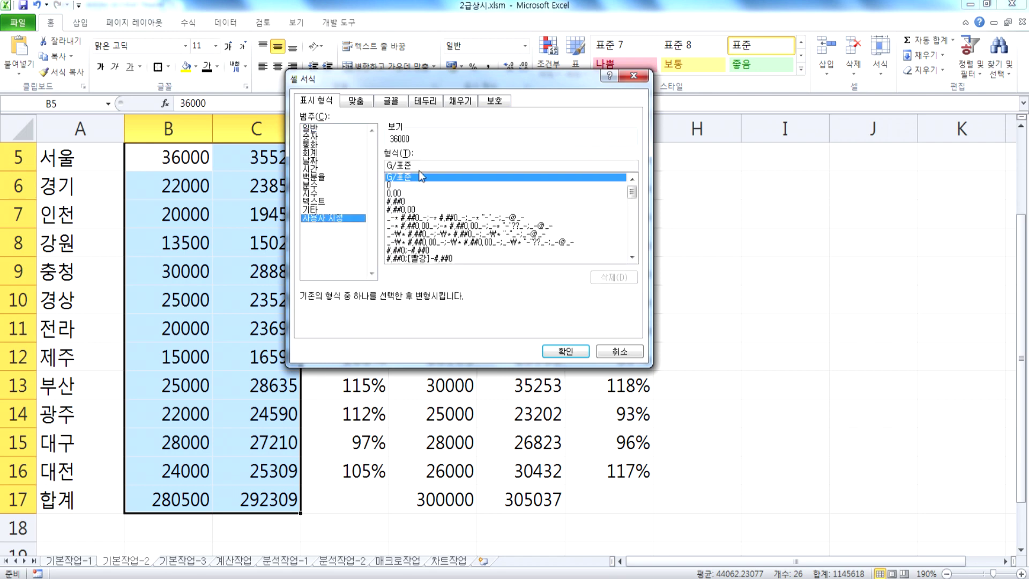
pyautogui.click(406, 202)
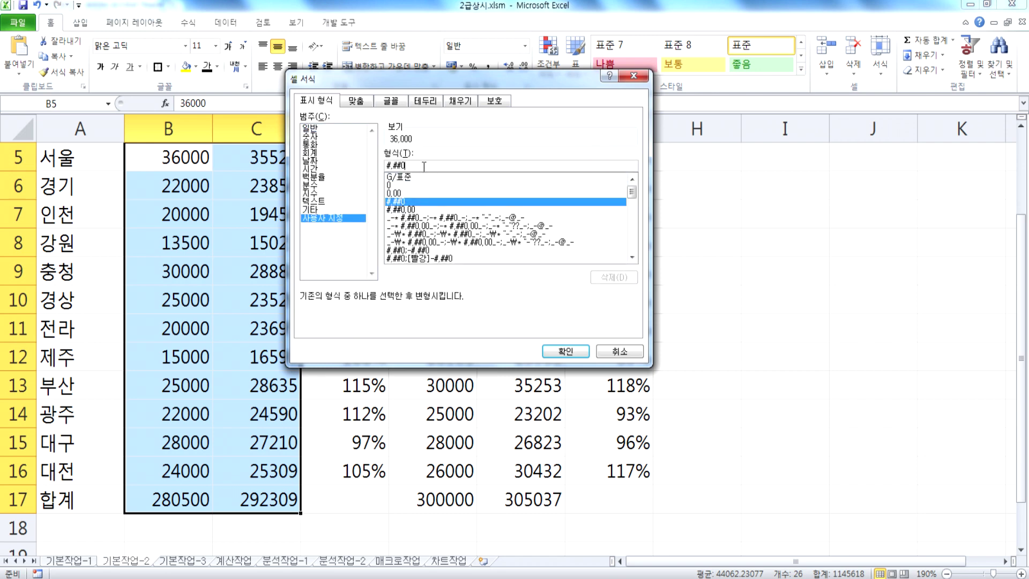
pyautogui.click(424, 167)
pyautogui.write('개')
pyautogui.press('Return')
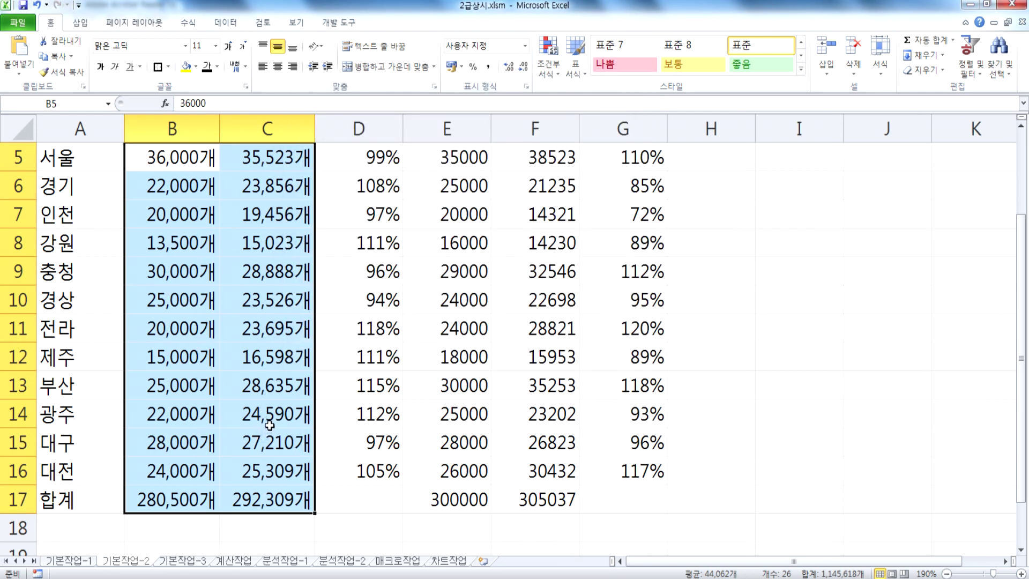
# Give the 하반기 목표량 and 판매량 values in E5:F17 the custom number format #,##0개
pyautogui.scroll(2, 269, 425)
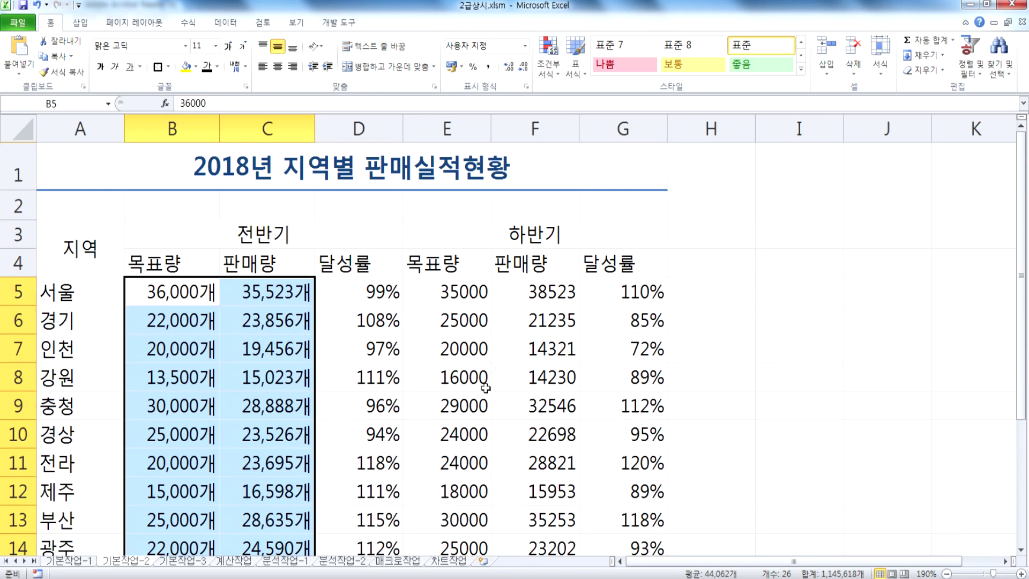
pyautogui.click(450, 289)
pyautogui.moveTo(450, 289); pyautogui.dragTo(526, 498)
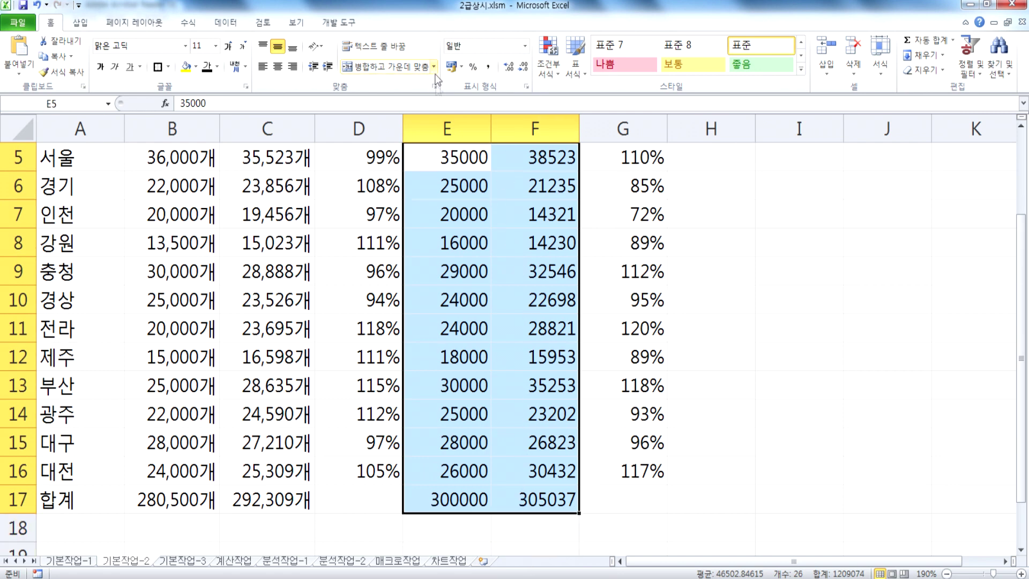
pyautogui.click(434, 85)
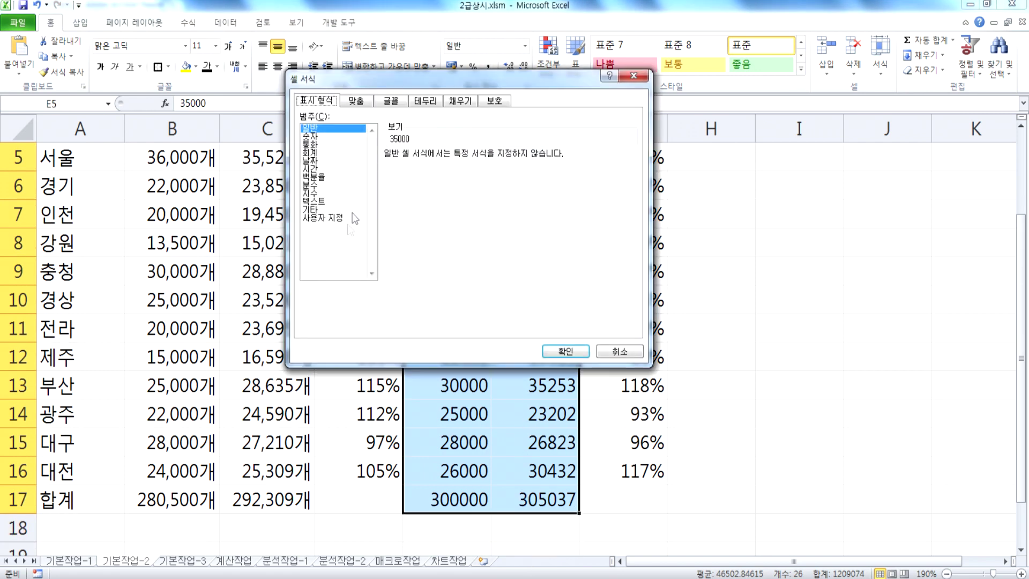
pyautogui.click(327, 219)
pyautogui.click(407, 201)
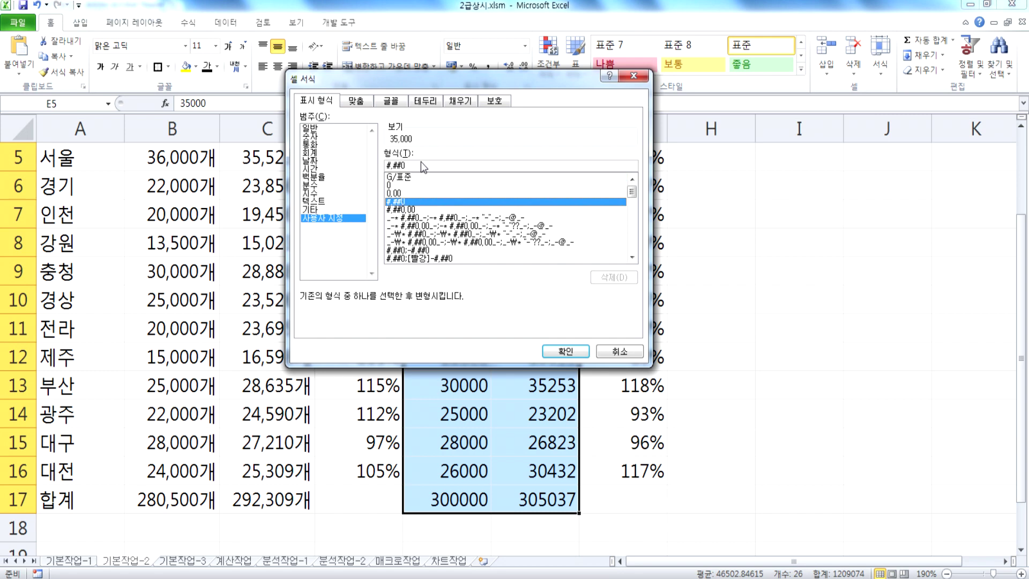
pyautogui.write('ㄱ')
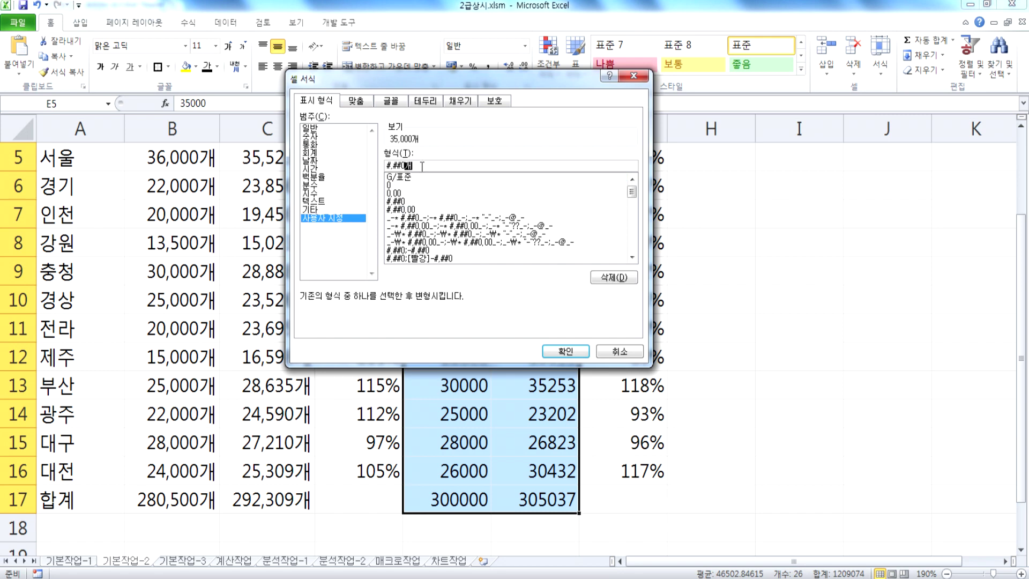
pyautogui.press('Return')
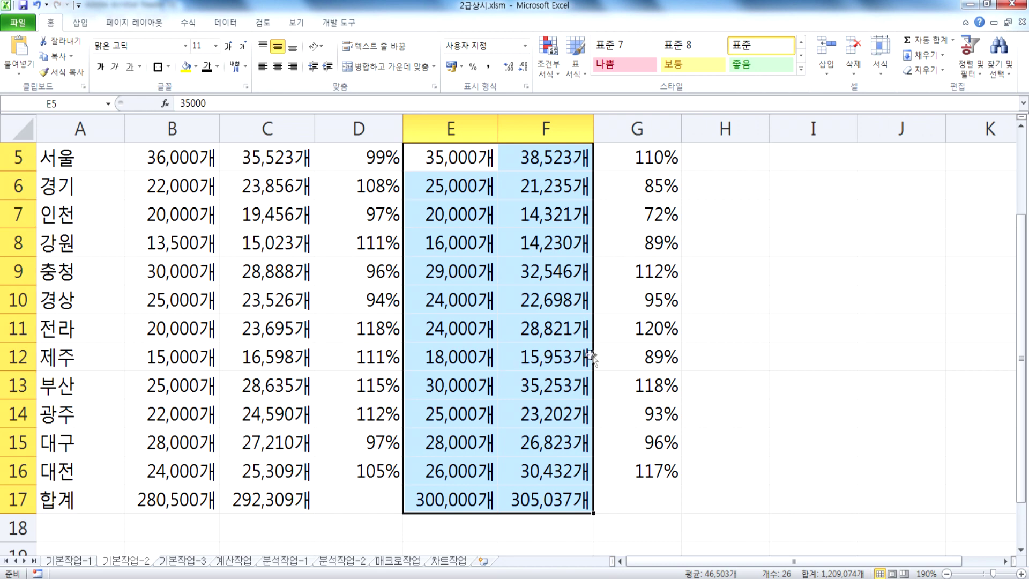
# Insert a memo on cell G11 and clear its default author text
pyautogui.click(633, 335)
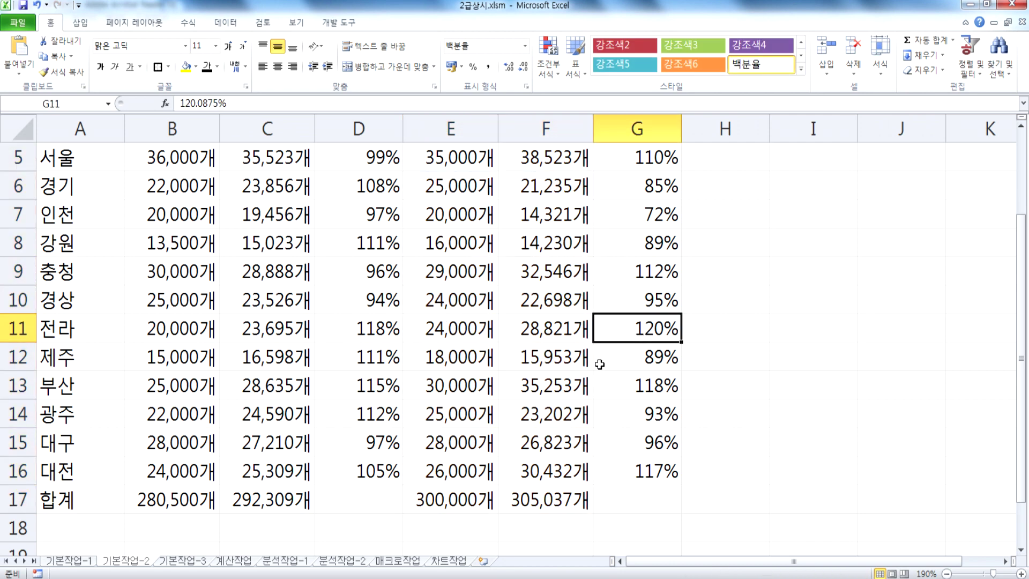
pyautogui.rightClick(626, 323)
pyautogui.click(669, 228)
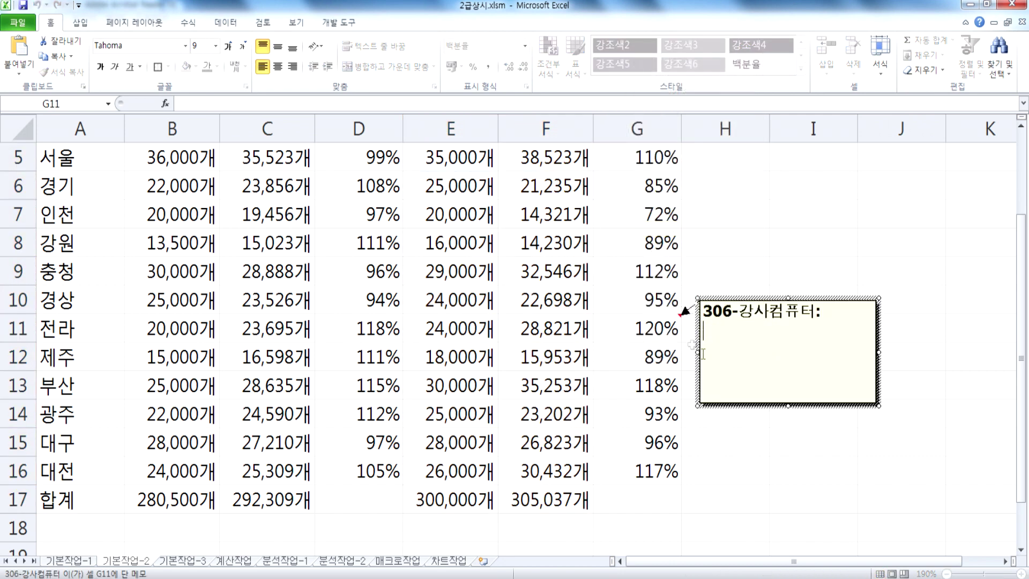
pyautogui.press('BackSpace')
pyautogui.press('BackSpace')
pyautogui.press('BackSpace')
pyautogui.press('BackSpace')
pyautogui.press('BackSpace')
pyautogui.press('BackSpace')
pyautogui.press('BackSpace')
pyautogui.press('BackSpace')
pyautogui.press('BackSpace')
pyautogui.press('BackSpace')
pyautogui.press('BackSpace')
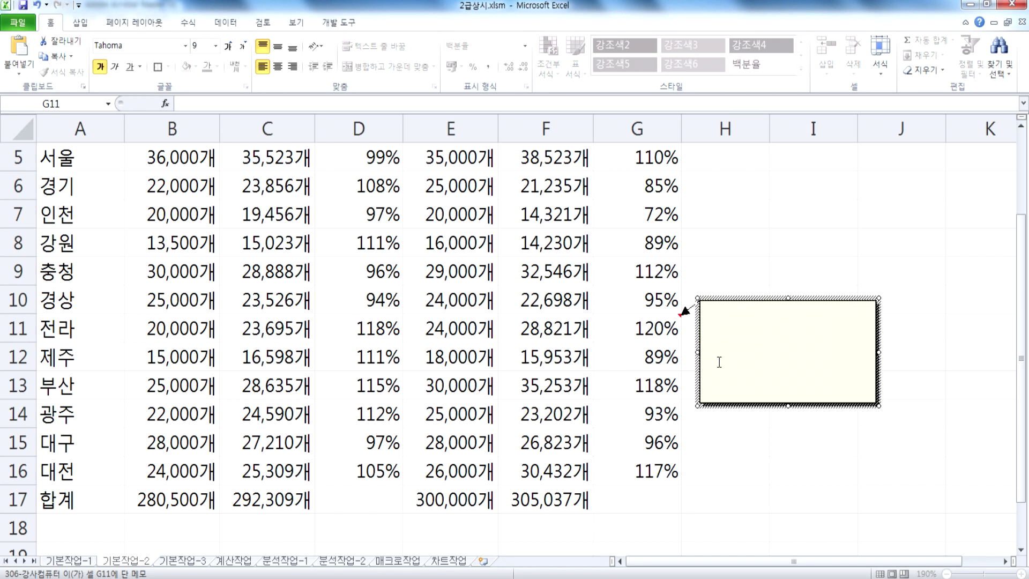
# Enter 2018년 하반기 최대 달성률 as the text of the memo on G11
pyautogui.write('21')
pyautogui.write('2018')
pyautogui.press('Delete')
pyautogui.press('End')
pyautogui.write('년 하반')
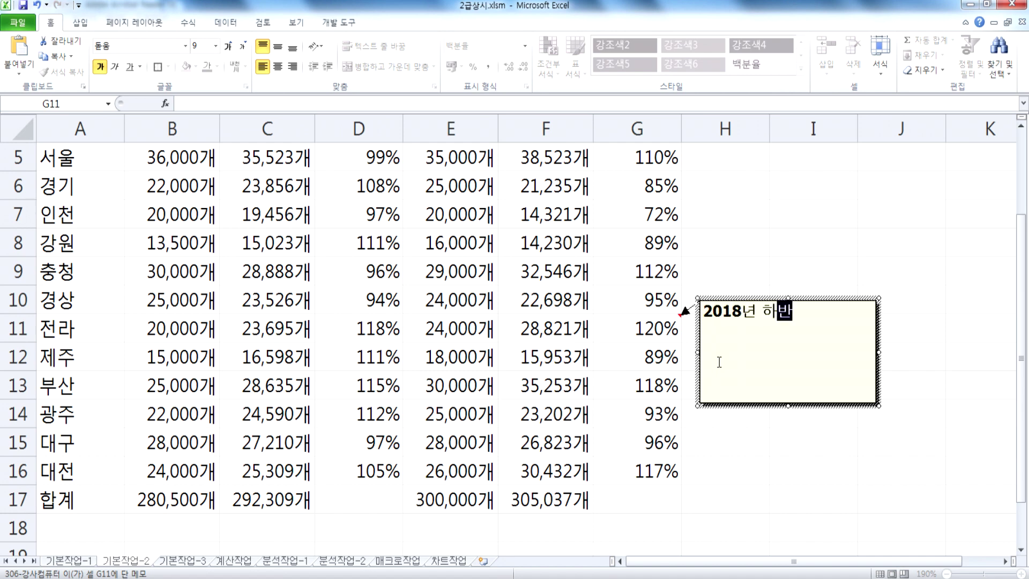
pyautogui.write('기 ㅊ최대 ')
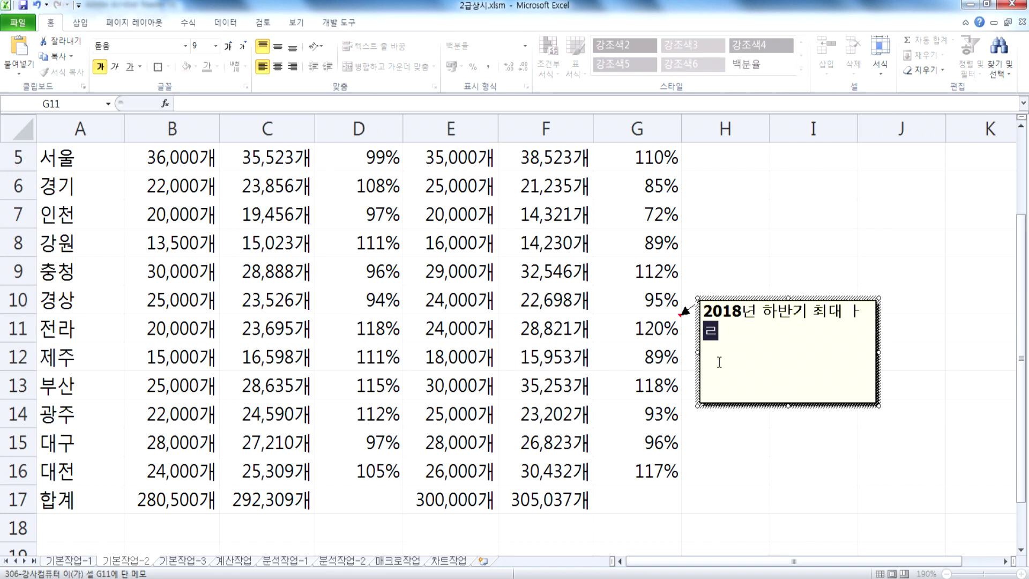
pyautogui.write('달성률')
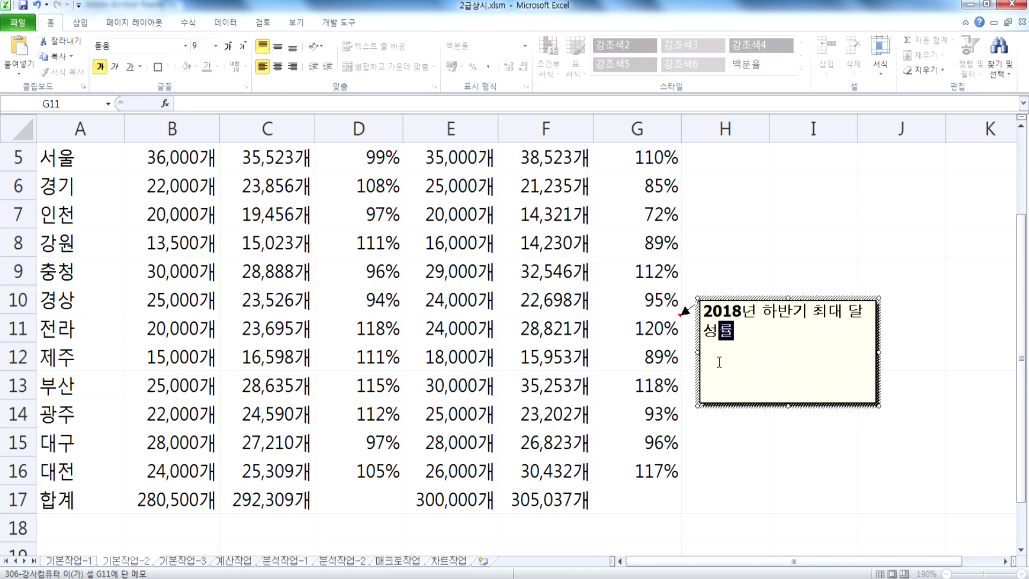
# Set the memo on G11 to be always displayed
pyautogui.click(632, 333)
pyautogui.rightClick(633, 332)
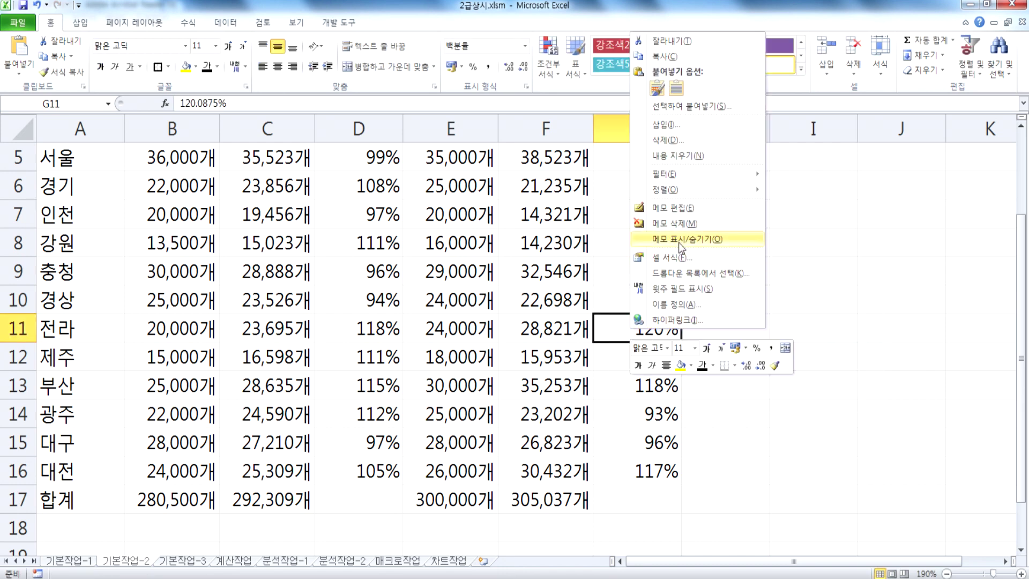
pyautogui.click(682, 239)
# Turn on automatic sizing for the G11 memo in its format settings
pyautogui.click(812, 314)
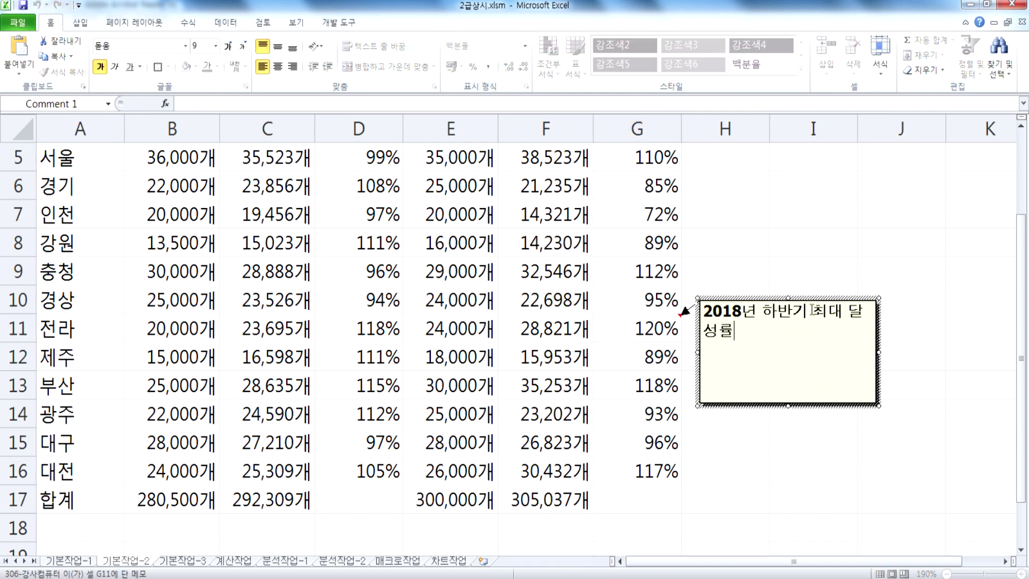
pyautogui.click(811, 299)
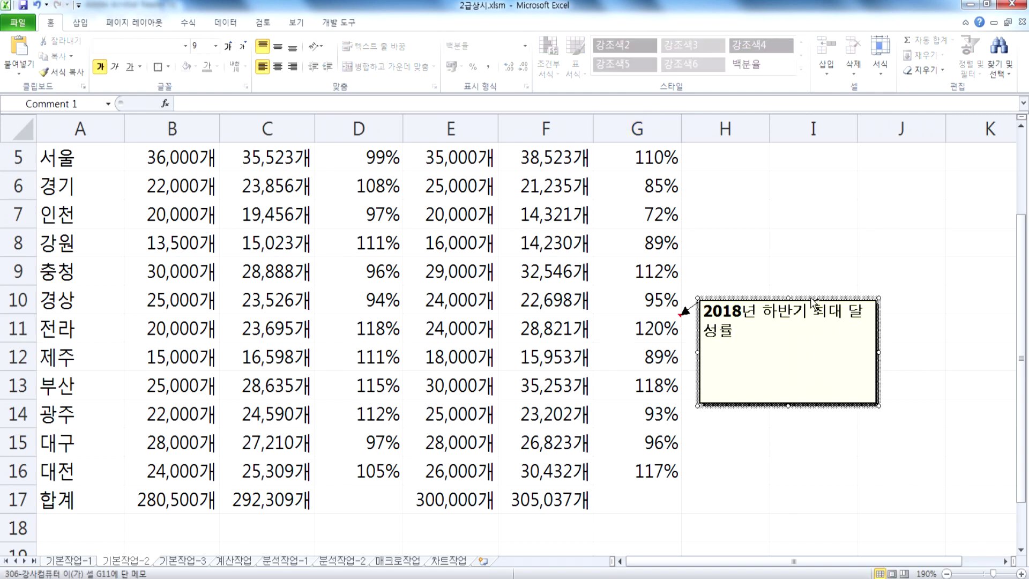
pyautogui.doubleClick(812, 300)
pyautogui.click(426, 121)
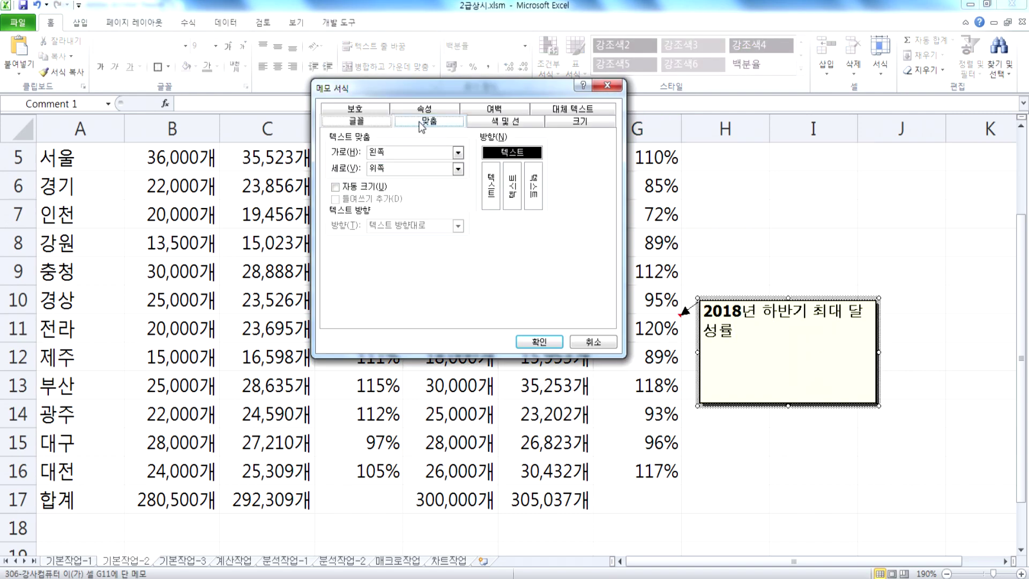
pyautogui.click(380, 187)
pyautogui.click(539, 341)
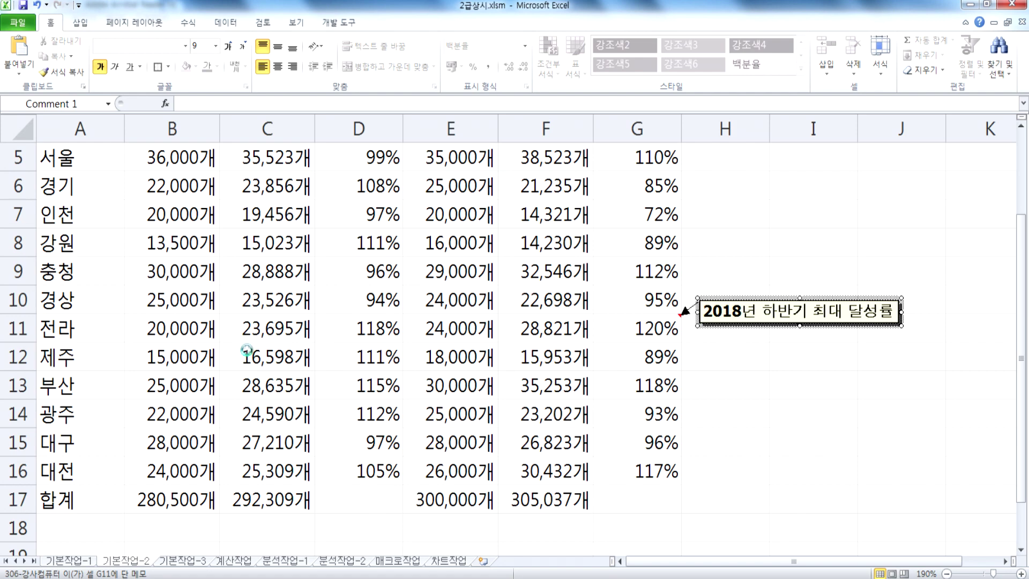
# Apply all borders to the table range A3:G17
pyautogui.scroll(-2, 246, 349)
pyautogui.moveTo(62, 182); pyautogui.dragTo(472, 499)
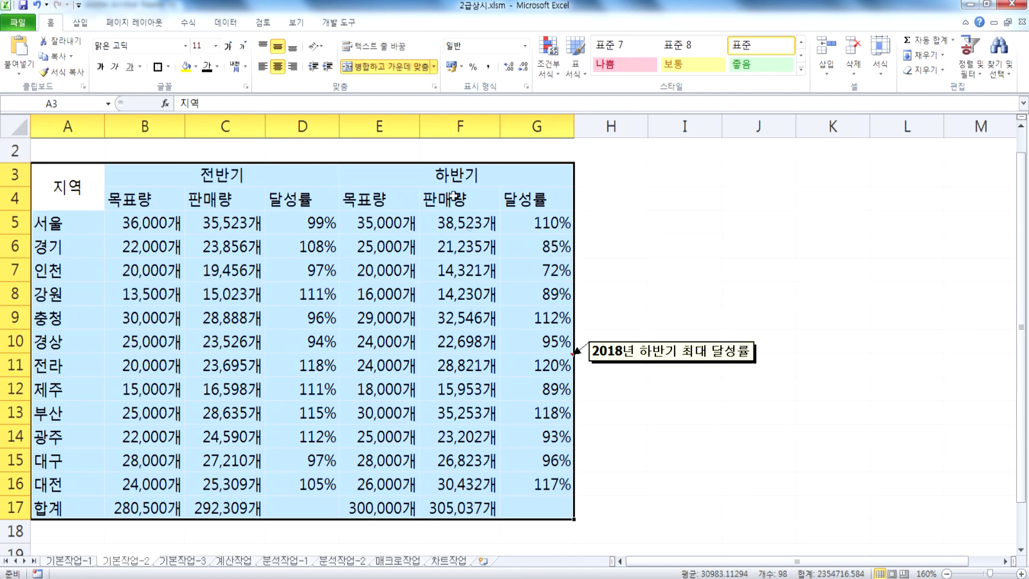
pyautogui.click(168, 67)
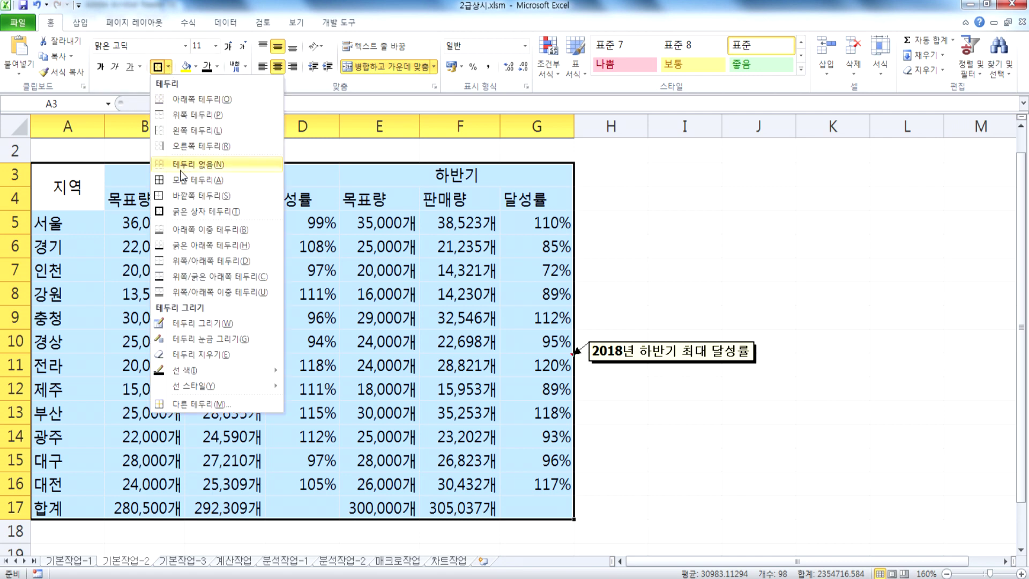
pyautogui.click(193, 180)
# Add both diagonal borders to the empty 달성률 cells D17 and G17, forming an X in each
pyautogui.click(312, 505)
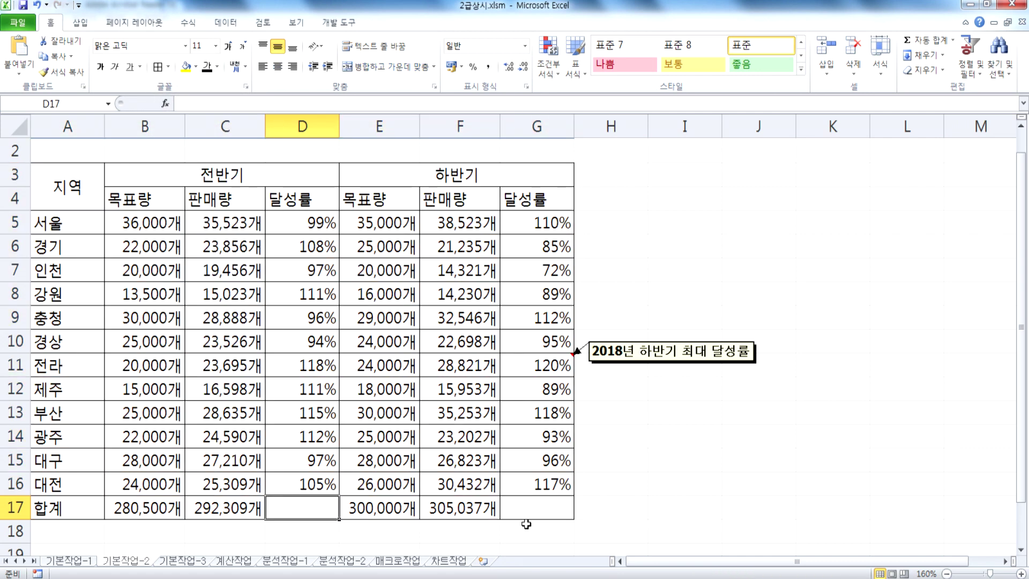
pyautogui.keyDown('ctrl'); pyautogui.click(535, 506); pyautogui.keyUp('ctrl')
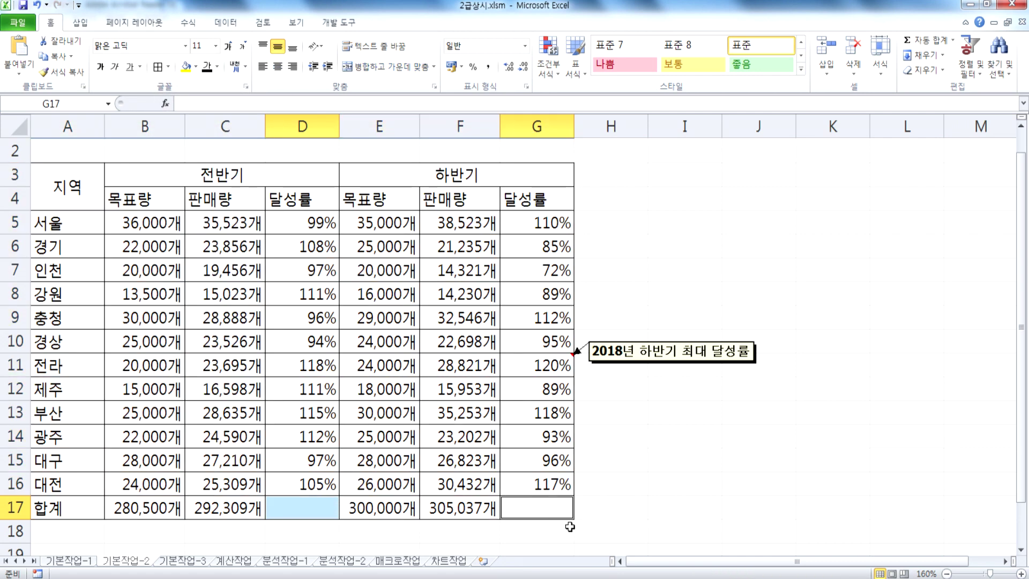
pyautogui.hotkey('ctrl', '1')
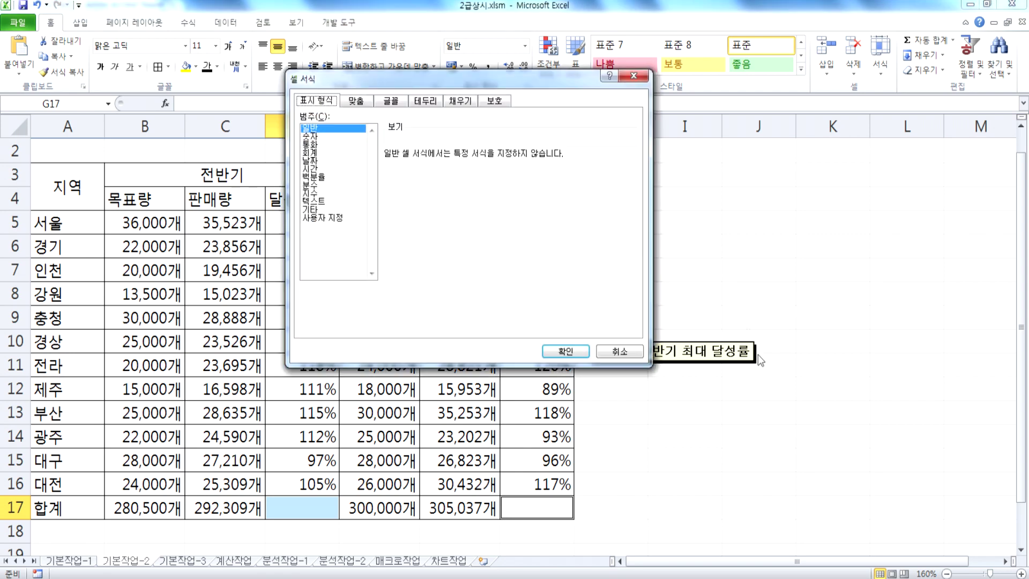
pyautogui.click(427, 101)
pyautogui.click(400, 247)
pyautogui.click(545, 247)
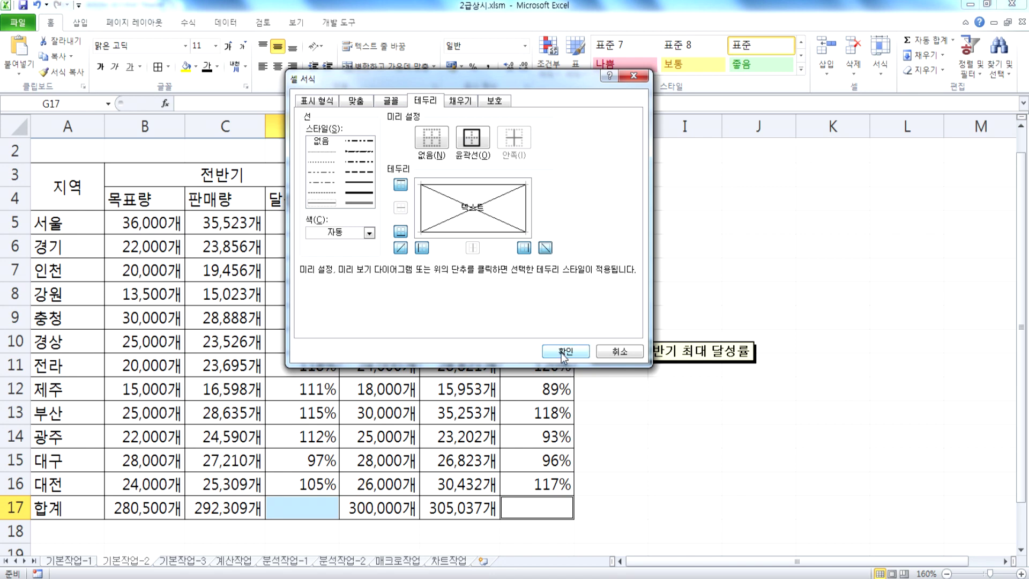
pyautogui.click(566, 351)
pyautogui.click(672, 275)
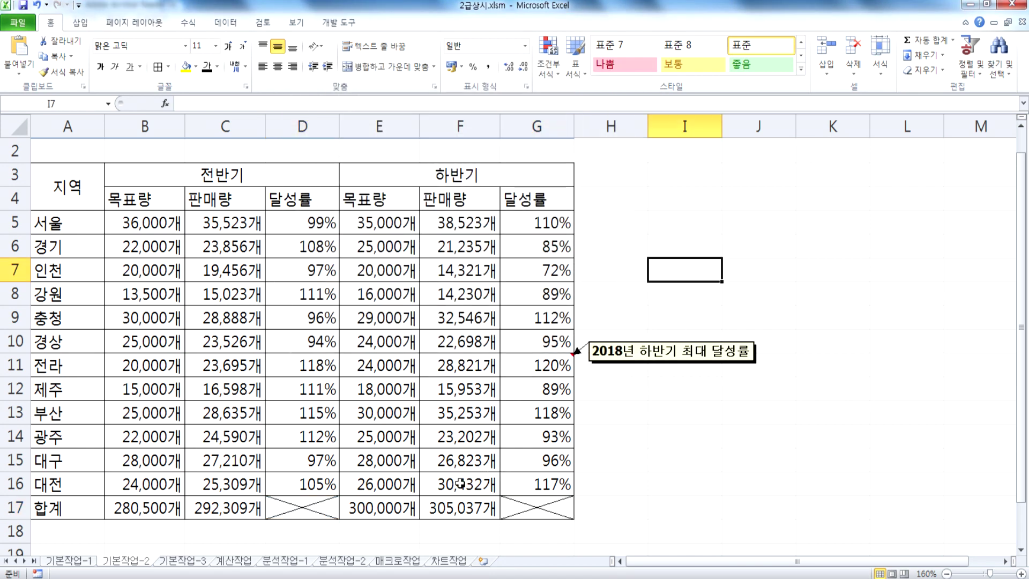
# Open the 기본작업-3 sheet and enter the criteria heading 요금제 in A23
pyautogui.click(182, 561)
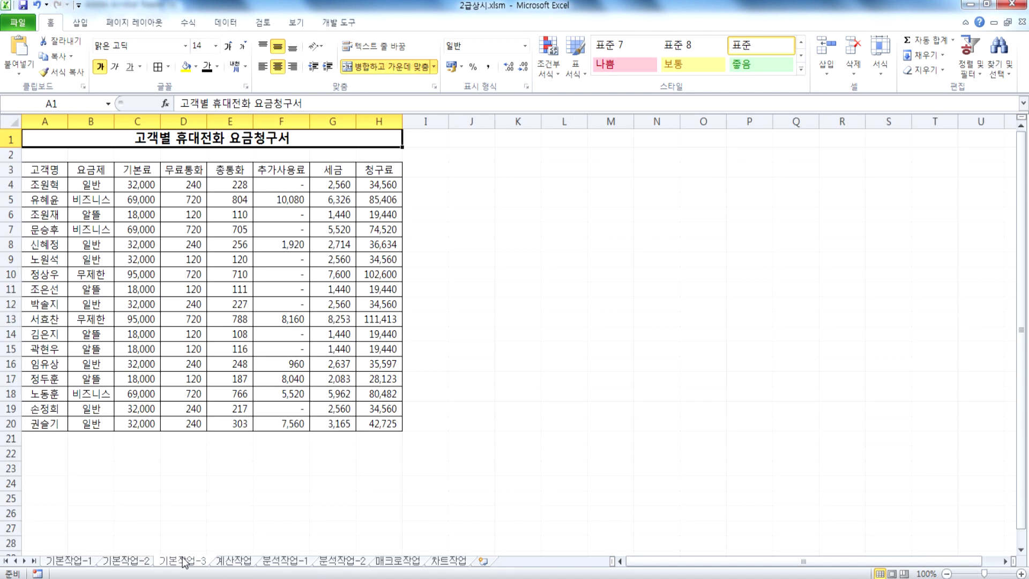
pyautogui.scroll(3, 176, 329)
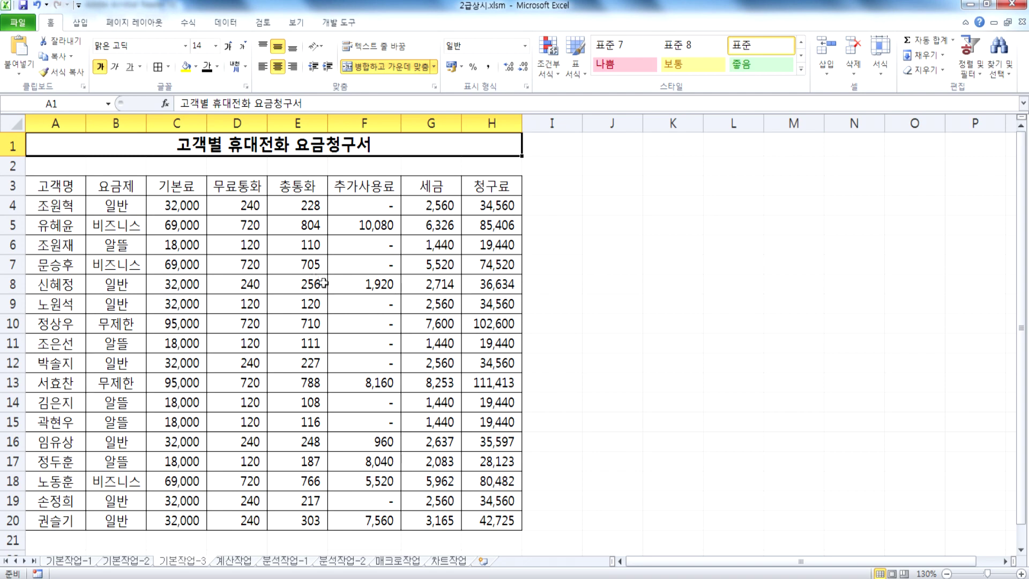
pyautogui.scroll(-3, 300, 328)
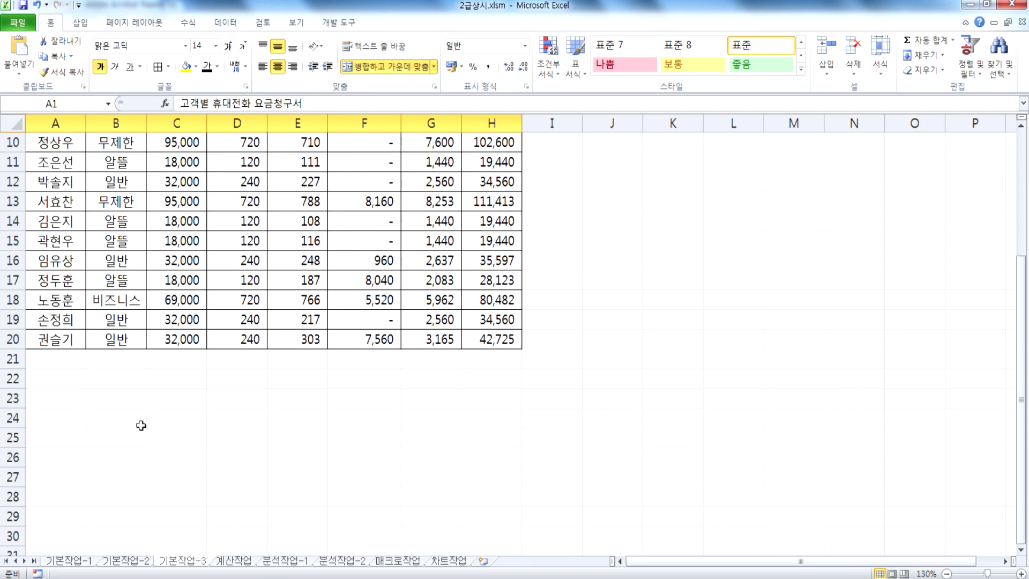
pyautogui.click(52, 398)
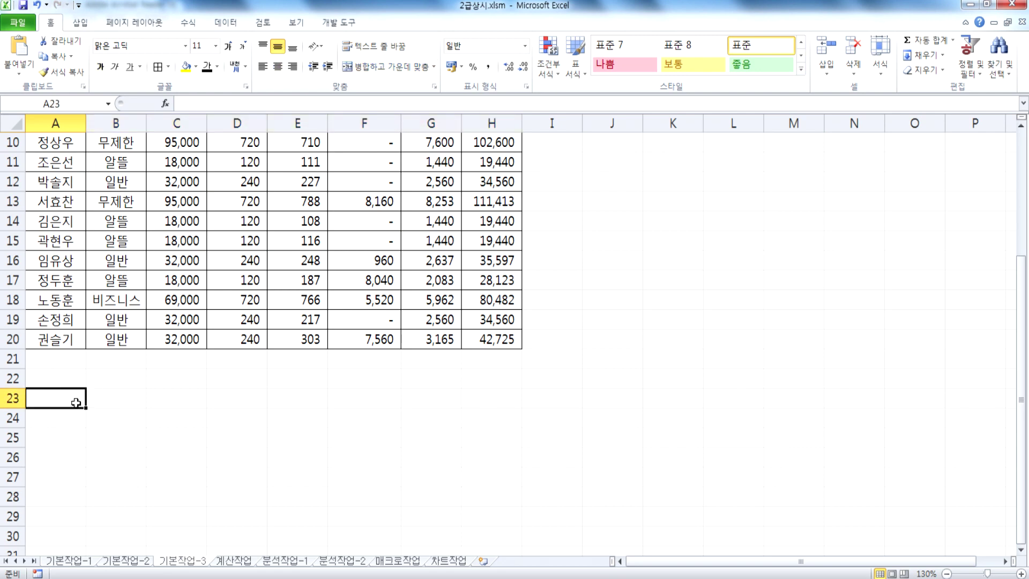
pyautogui.write('요금제')
pyautogui.press('Return')
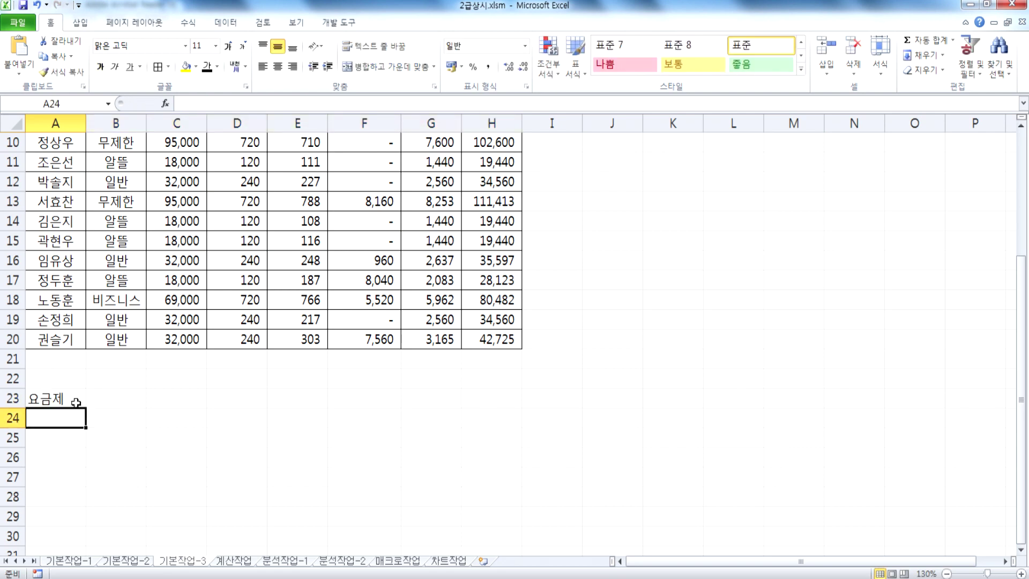
# Enter the filter conditions 무제한 in A24 and 비즈니스 in A25 beneath the 요금제 heading
pyautogui.scroll(3, 92, 391)
pyautogui.scroll(-5, 113, 373)
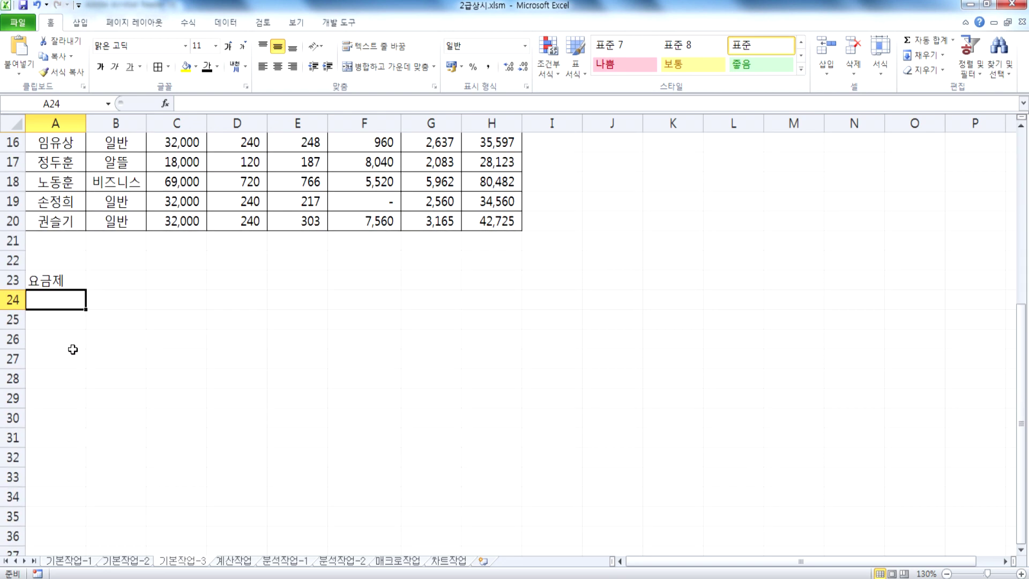
pyautogui.write('무제한')
pyautogui.press('Return')
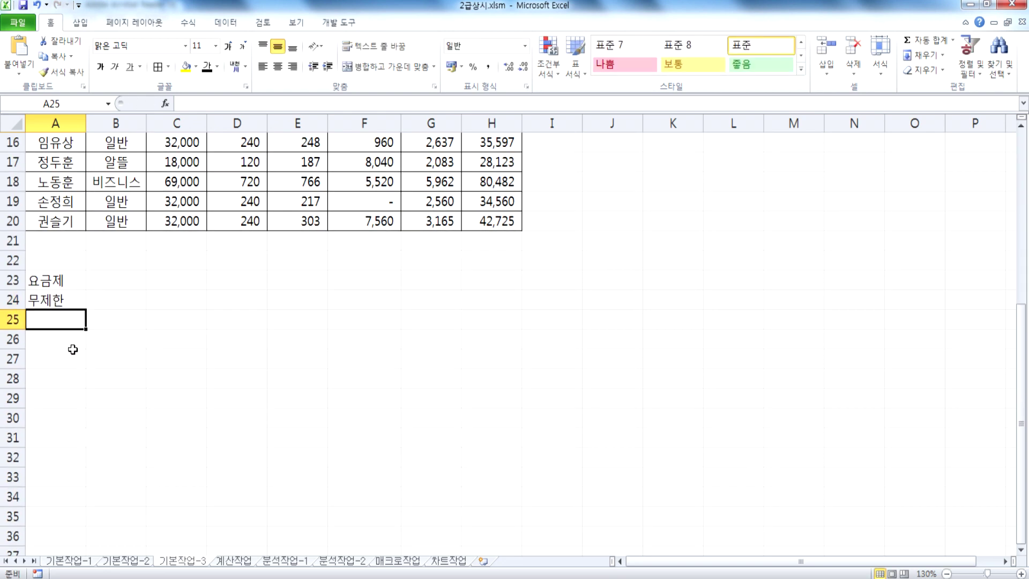
pyautogui.write('비즈니스')
pyautogui.press('Return')
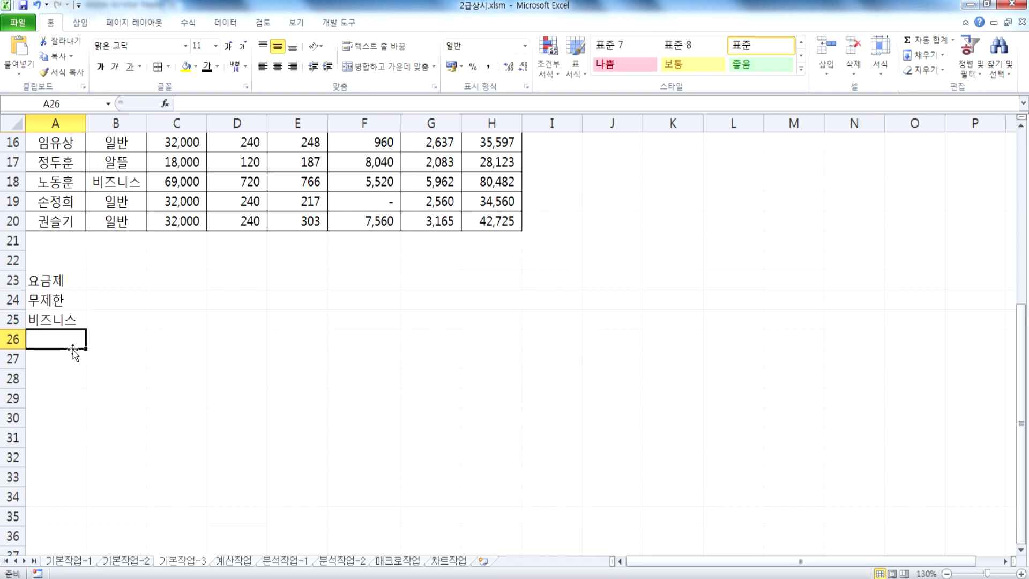
# Try a two-column criteria layout by copying the 요금제 heading to B23 and moving 비즈니스 to B25
pyautogui.click(57, 282)
pyautogui.hotkey('ctrl', 'c')
pyautogui.click(109, 283)
pyautogui.hotkey('ctrl', 'v')
pyautogui.press('Escape')
pyautogui.click(77, 320)
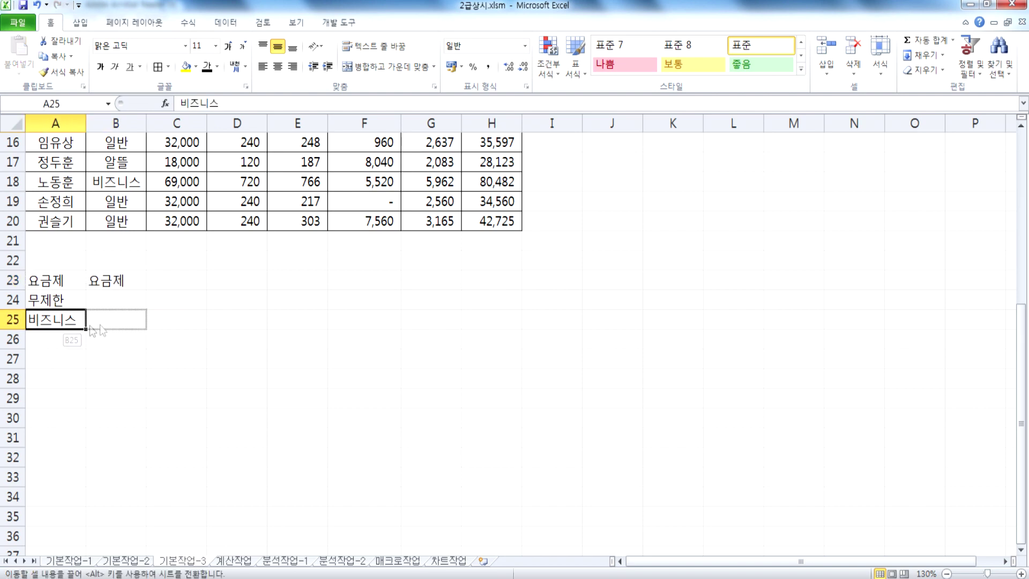
pyautogui.moveTo(87, 331); pyautogui.dragTo(148, 331)
pyautogui.click(202, 356)
pyautogui.moveTo(43, 298); pyautogui.dragTo(95, 322)
pyautogui.click(109, 283)
# Move 비즈니스 back to A25 and delete the copied 요금제 heading from B23
pyautogui.click(104, 322)
pyautogui.moveTo(106, 330); pyautogui.dragTo(45, 331)
pyautogui.click(99, 279)
pyautogui.press('Delete')
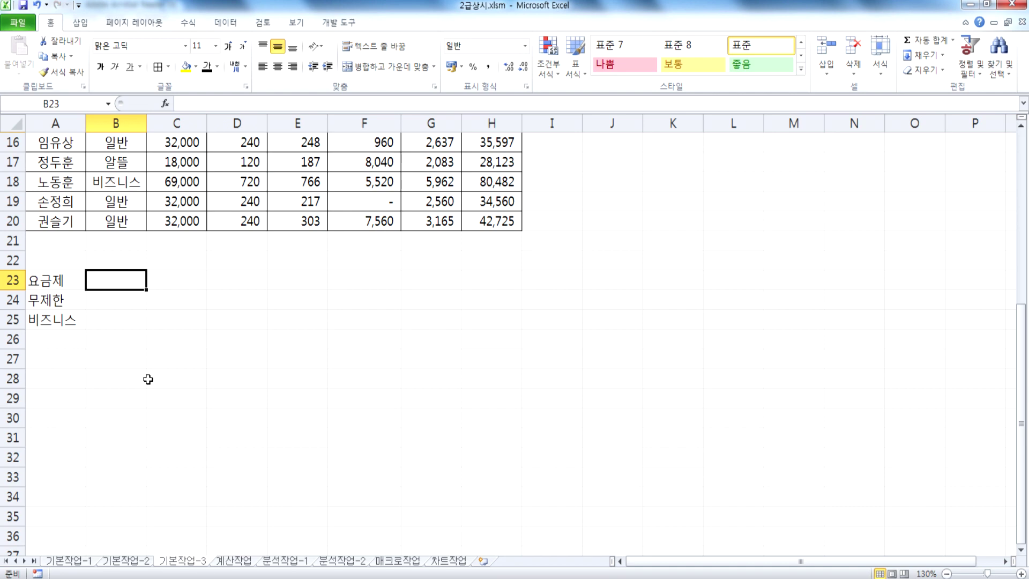
# Set up an advanced filter of A3:H20 that copies to another location, with A23:A25 as the criteria range
pyautogui.click(56, 363)
pyautogui.click(177, 199)
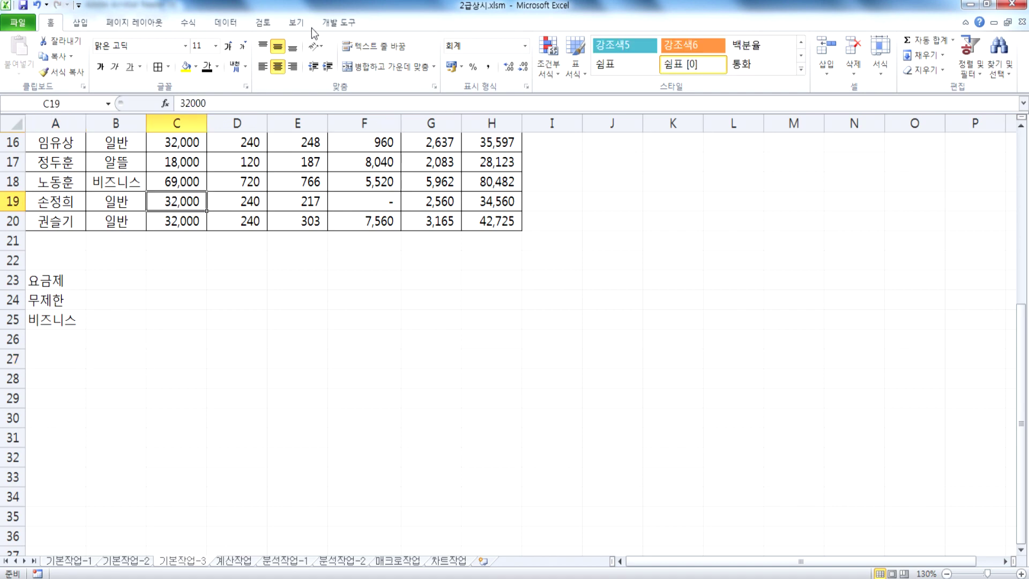
pyautogui.click(232, 23)
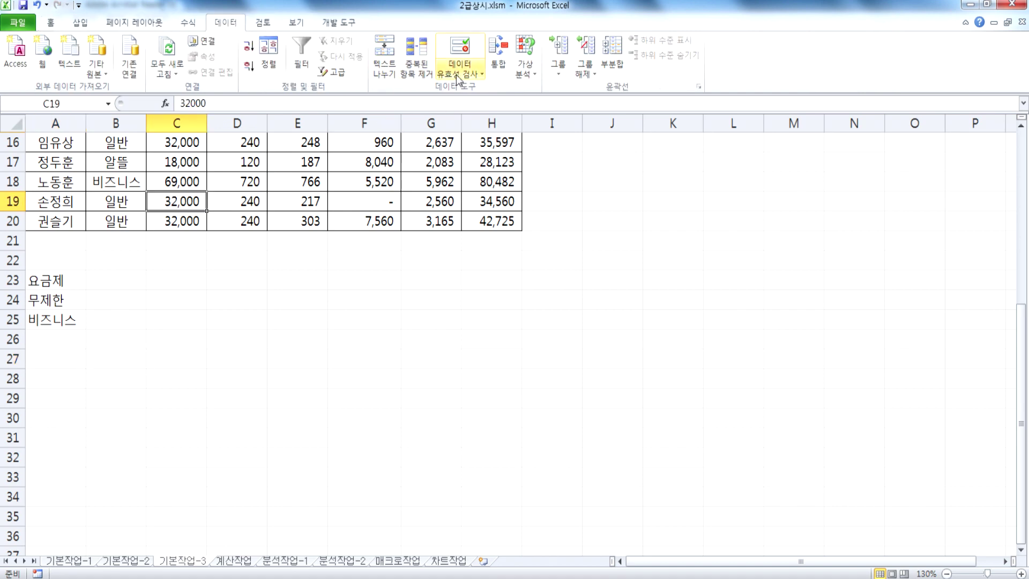
pyautogui.click(333, 71)
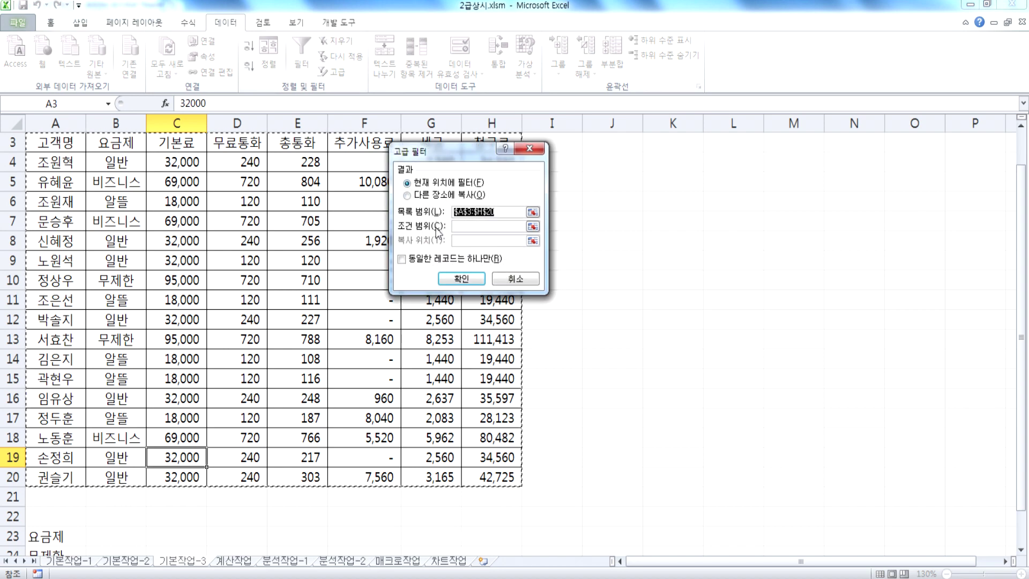
pyautogui.click(423, 197)
pyautogui.click(488, 226)
pyautogui.scroll(-2, 268, 348)
pyautogui.moveTo(67, 416); pyautogui.dragTo(65, 459)
# Set A27 as the copy destination and run the advanced filter
pyautogui.click(472, 241)
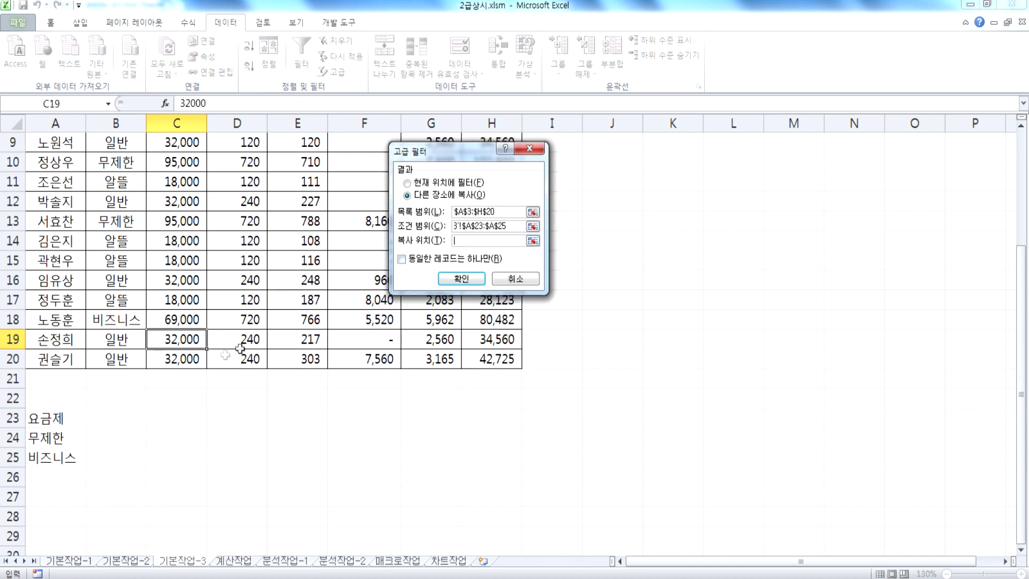
pyautogui.scroll(-3, 136, 393)
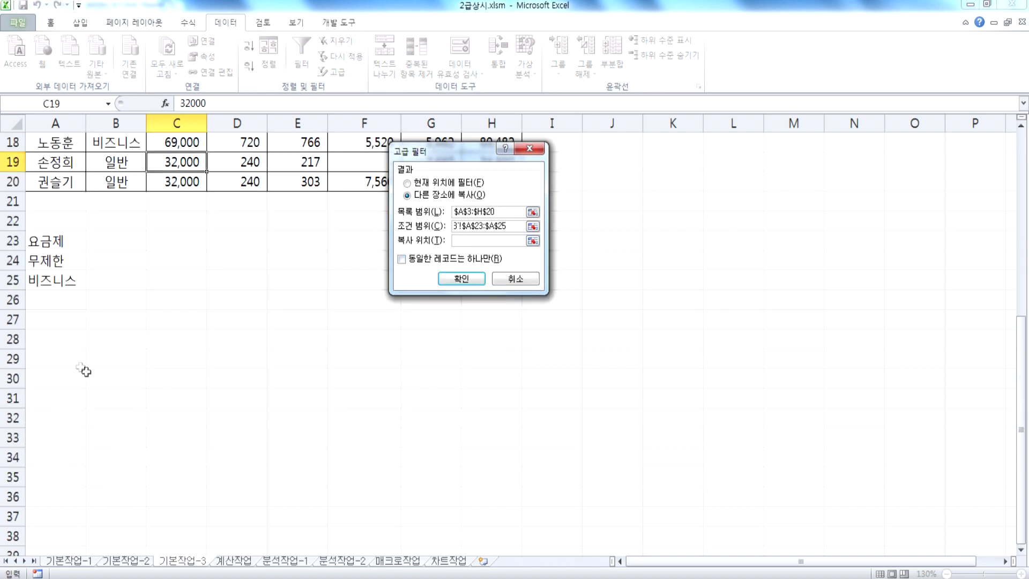
pyautogui.click(45, 324)
pyautogui.click(461, 278)
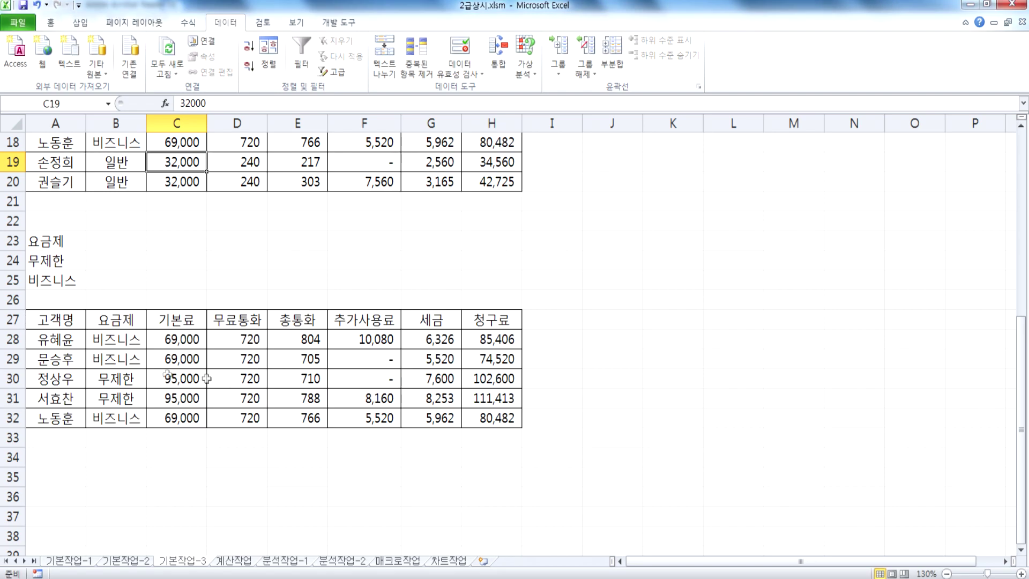
pyautogui.scroll(3, 116, 387)
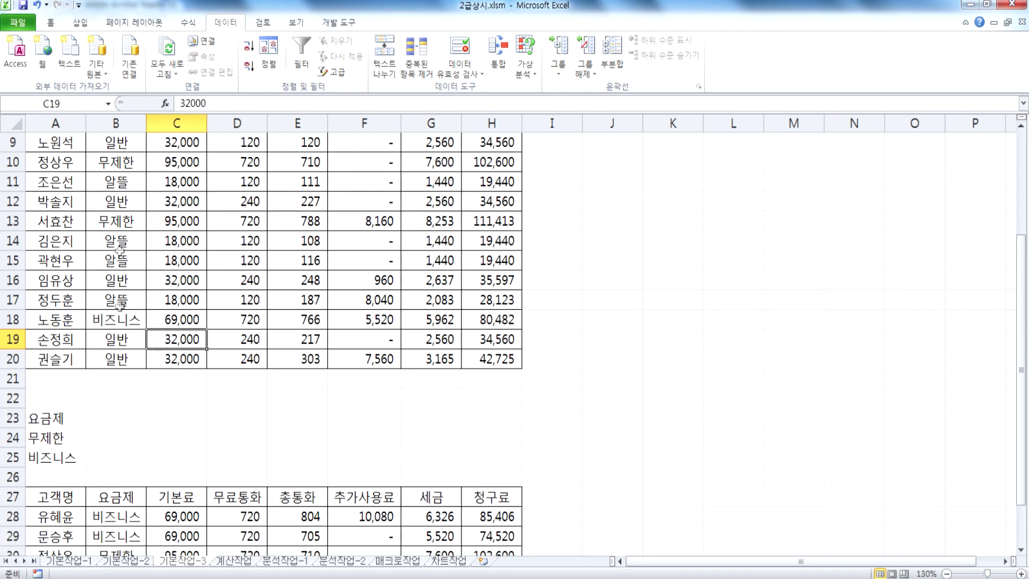
# Compare the filtered list starting at row 27 with the source table and the 요금제 criteria (무제한, 비즈니스)
pyautogui.scroll(1, 119, 316)
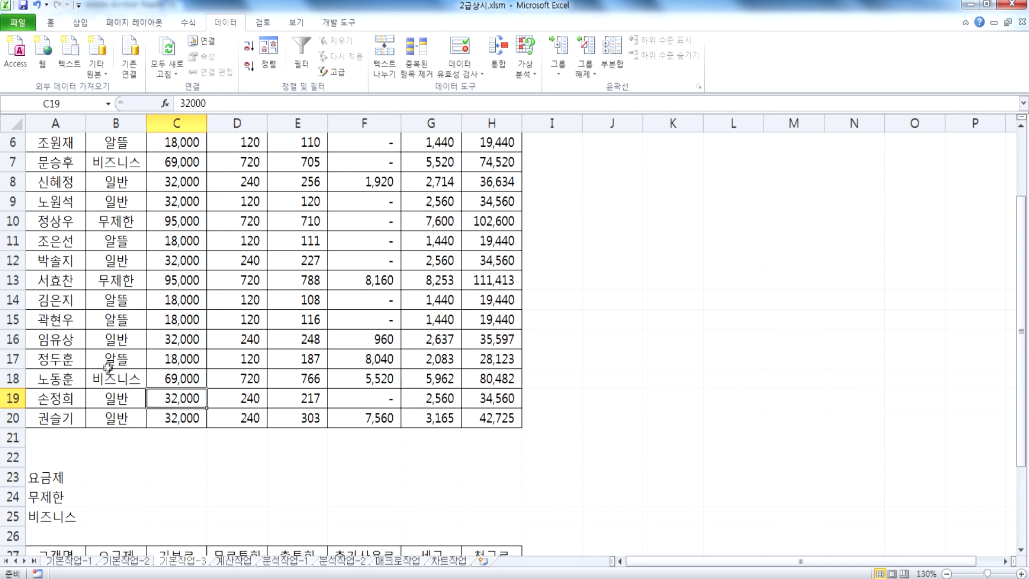
pyautogui.scroll(2, 108, 379)
pyautogui.scroll(-5, 112, 381)
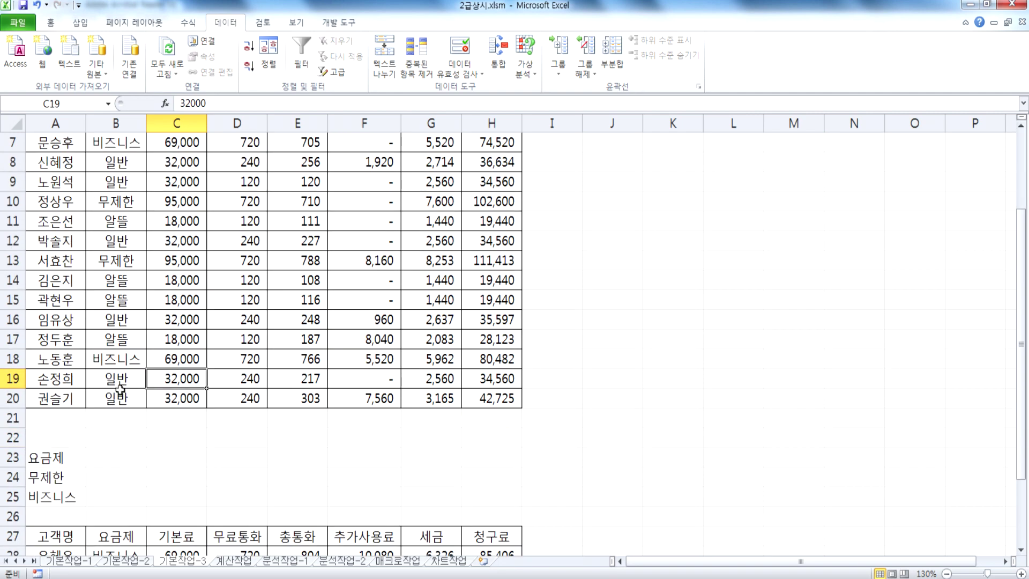
pyautogui.scroll(3, 131, 391)
pyautogui.scroll(1, 143, 357)
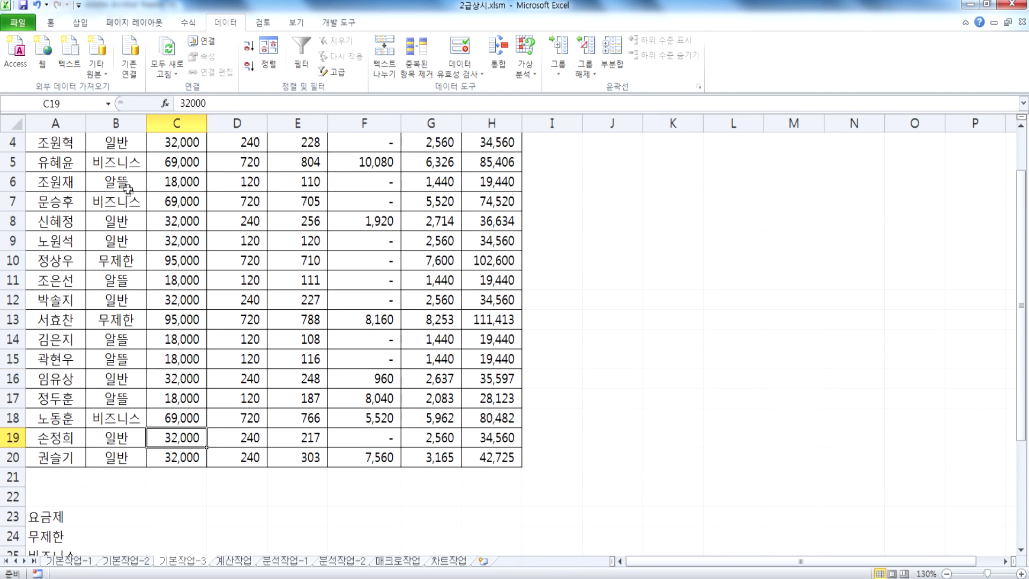
pyautogui.scroll(-3, 135, 336)
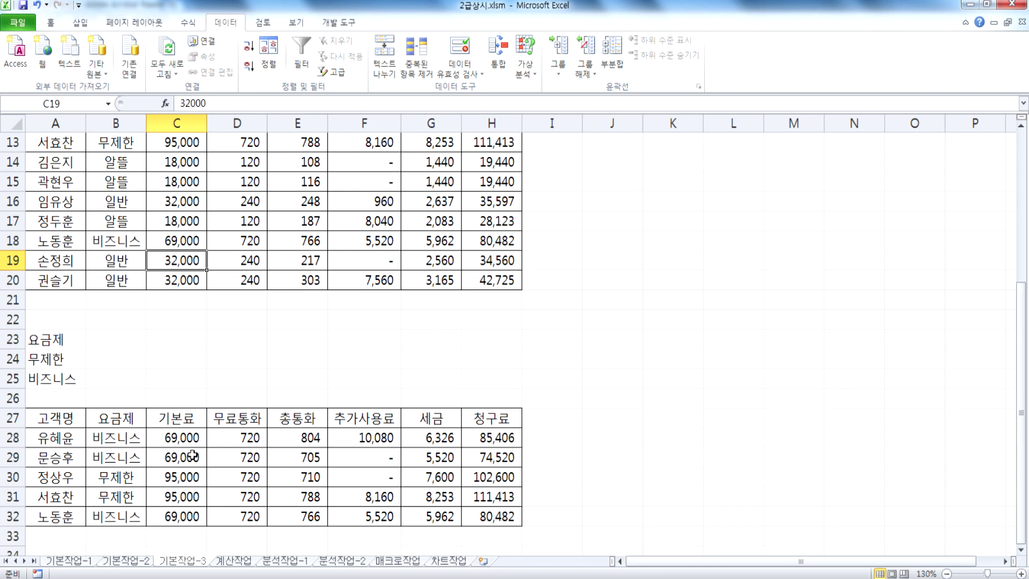
pyautogui.scroll(-2, 193, 456)
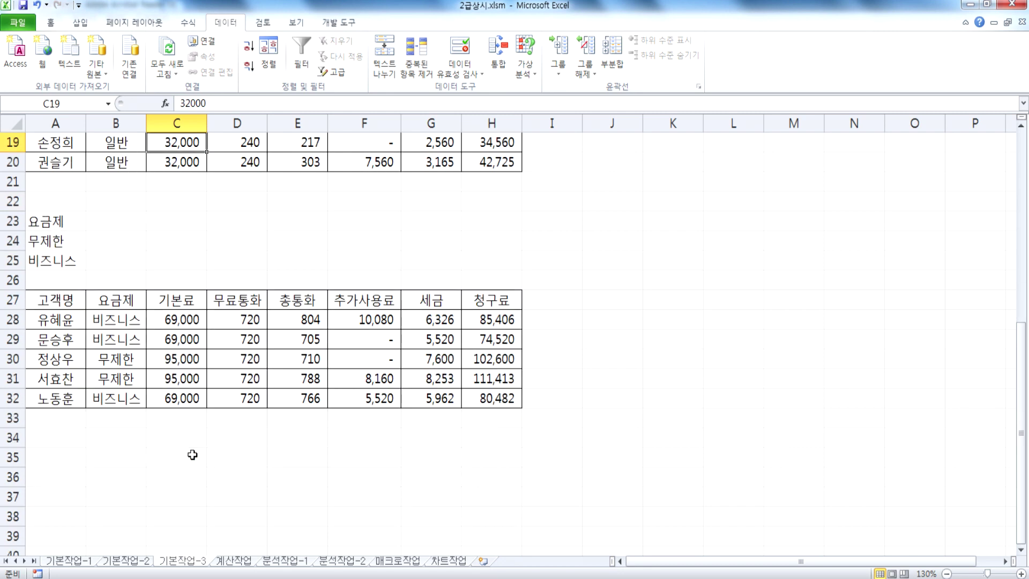
# Open the 계산작업 worksheet, collapse the ribbon and select the result cell E12 for 세탁기와 냉장고 총액 차이
pyautogui.click(234, 560)
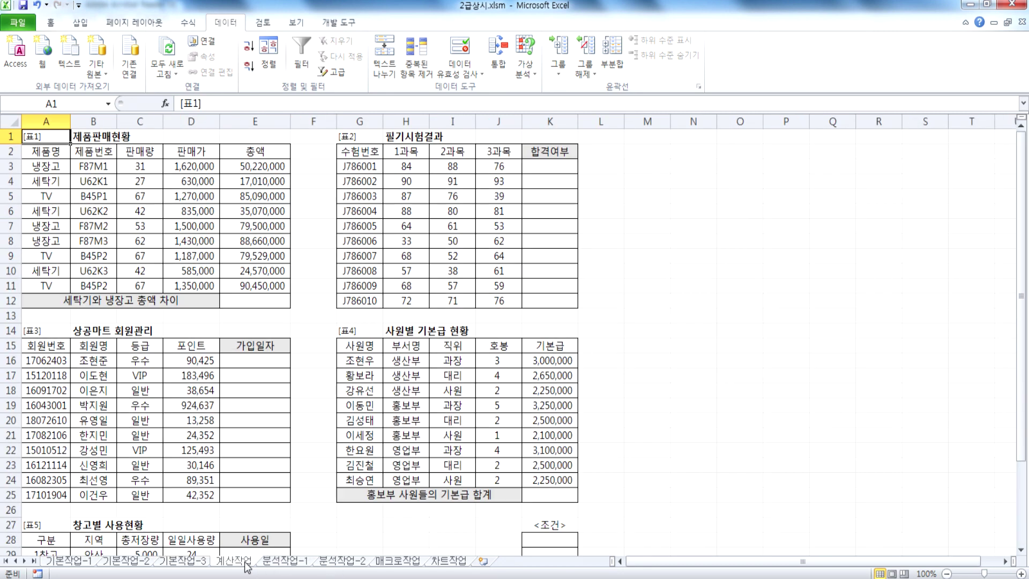
pyautogui.scroll(4, 73, 244)
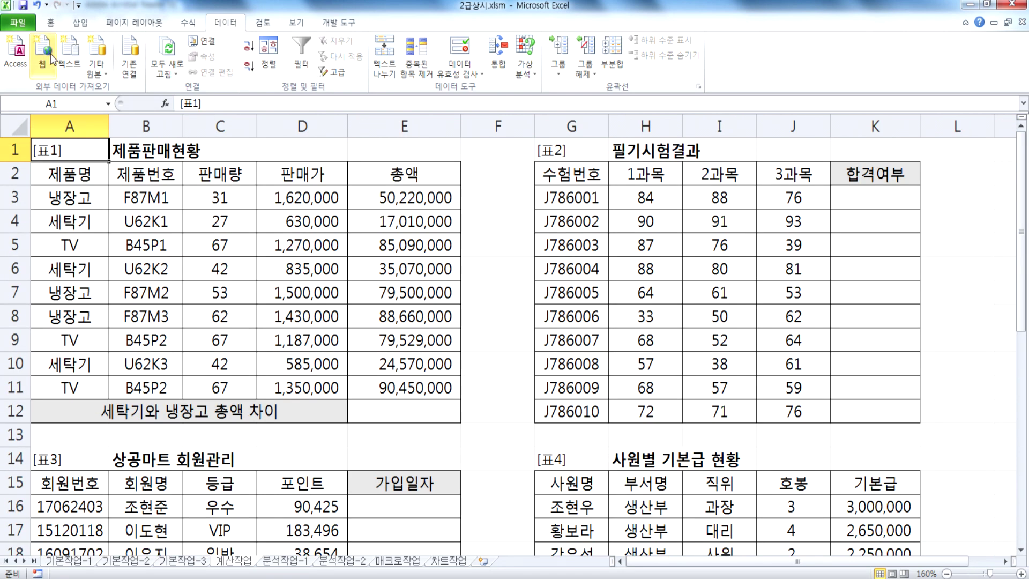
pyautogui.doubleClick(225, 24)
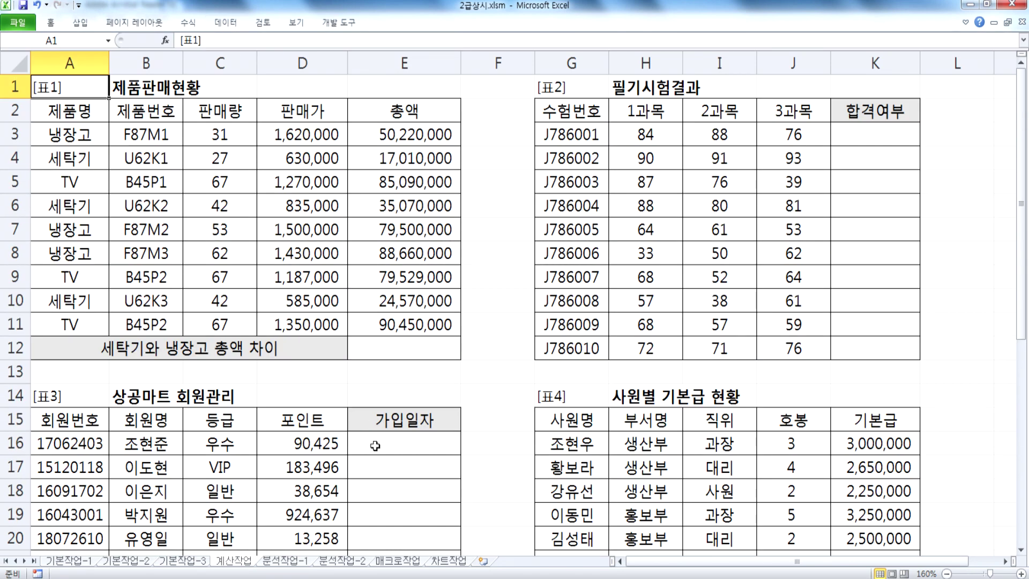
pyautogui.click(362, 350)
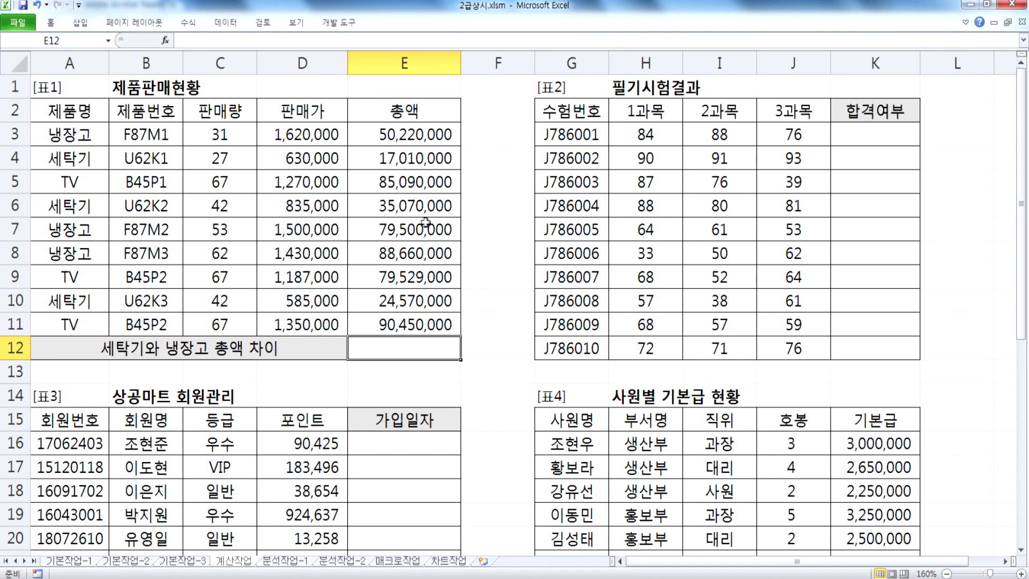
# Switch to Notepad and write "세탁기의 총액, 냉장고의 총액의 차이를 절대값으로 계산" under 문제1)
pyautogui.hotkey('alt', 'Tab')
pyautogui.scroll(-2, 211, 459)
pyautogui.scroll(2, 173, 410)
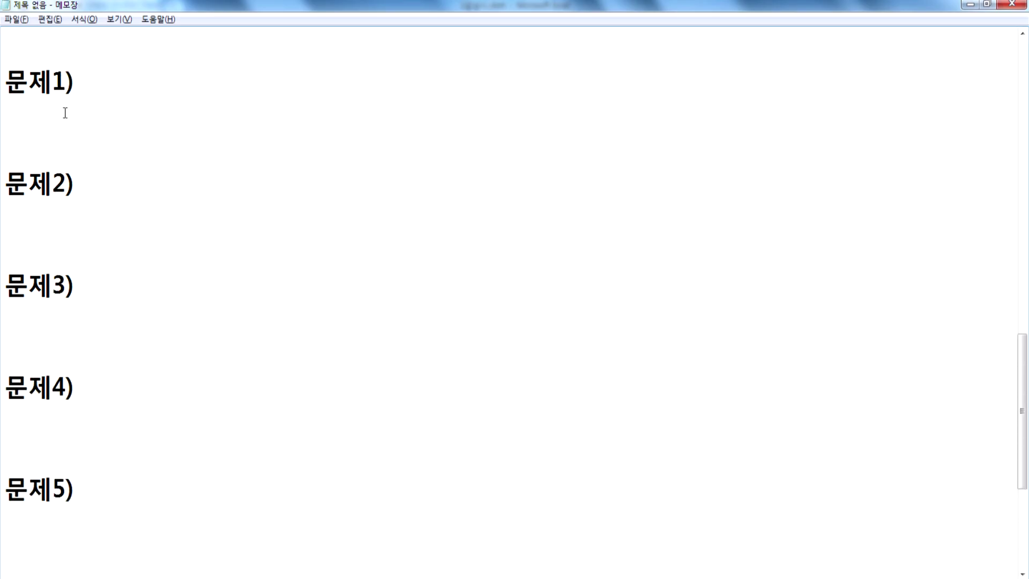
pyautogui.write('세탁기의 총ㅇ')
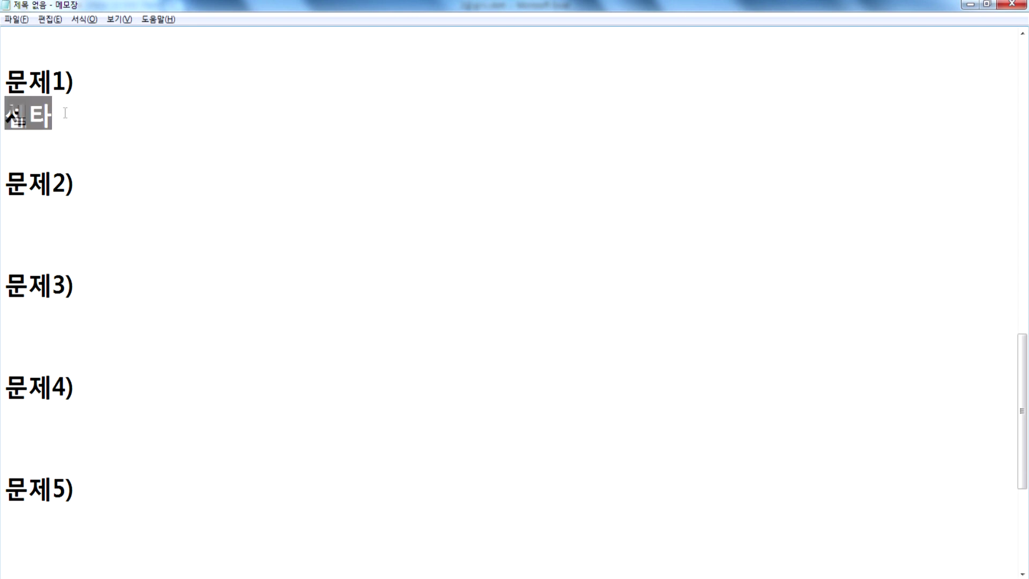
pyautogui.write('ㅐㄱ')
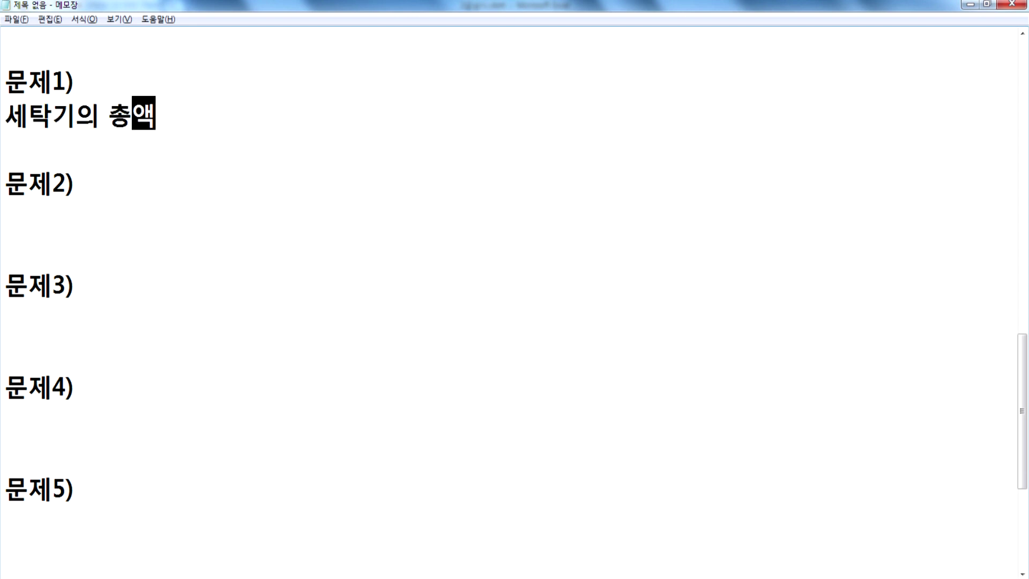
pyautogui.write(', ')
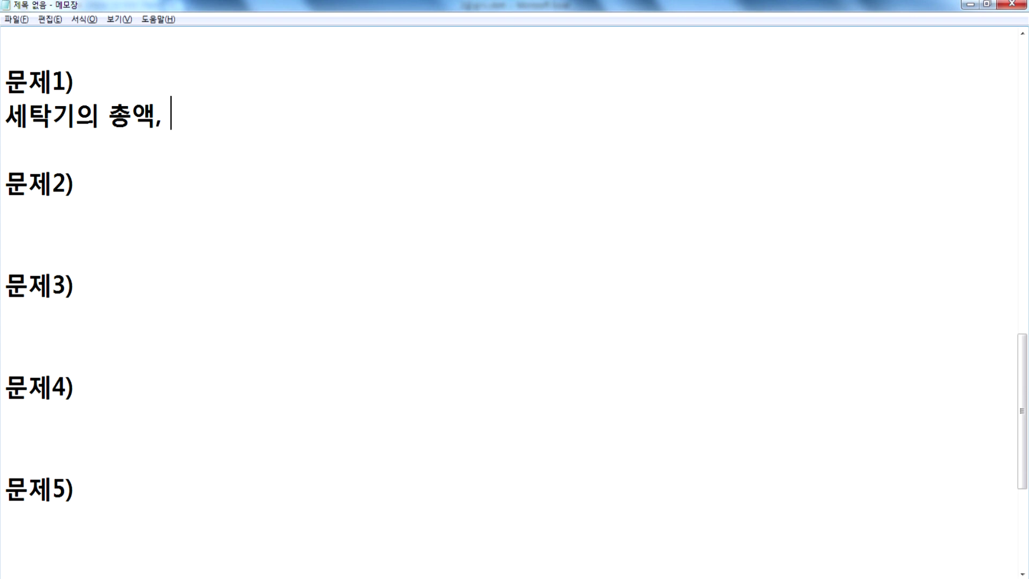
pyautogui.write('냉장고')
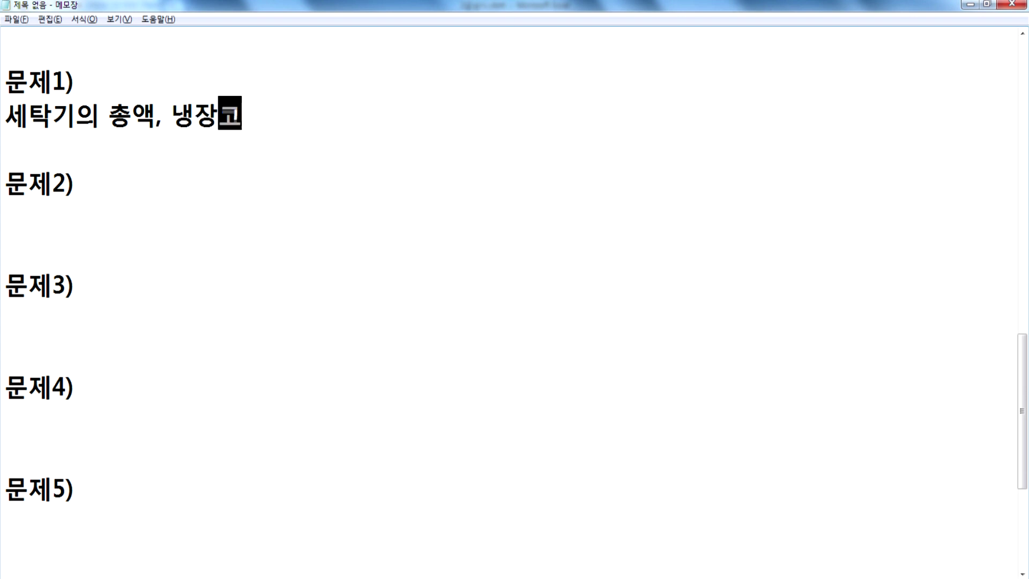
pyautogui.write('의 총액')
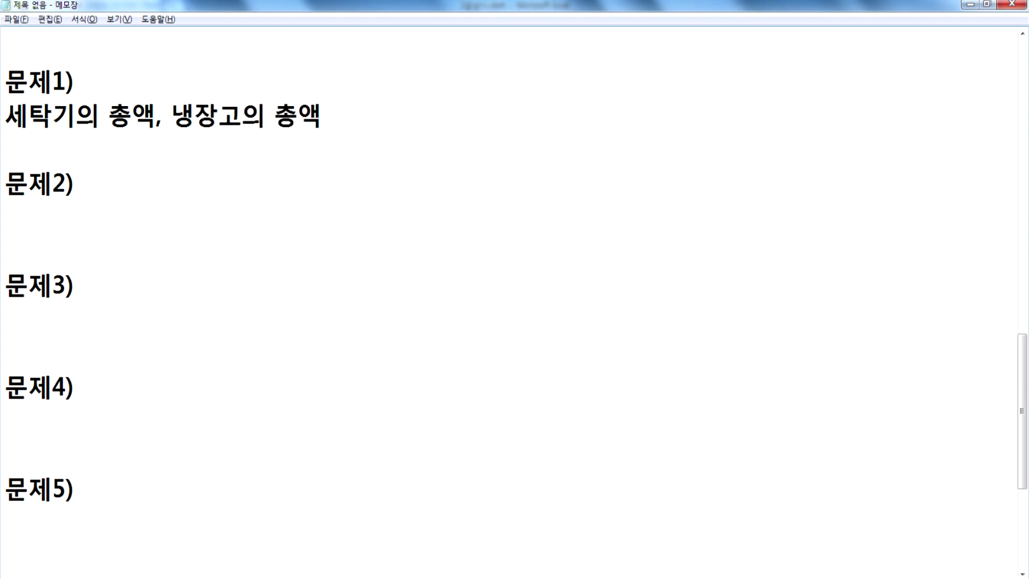
pyautogui.write('의 차이를 ')
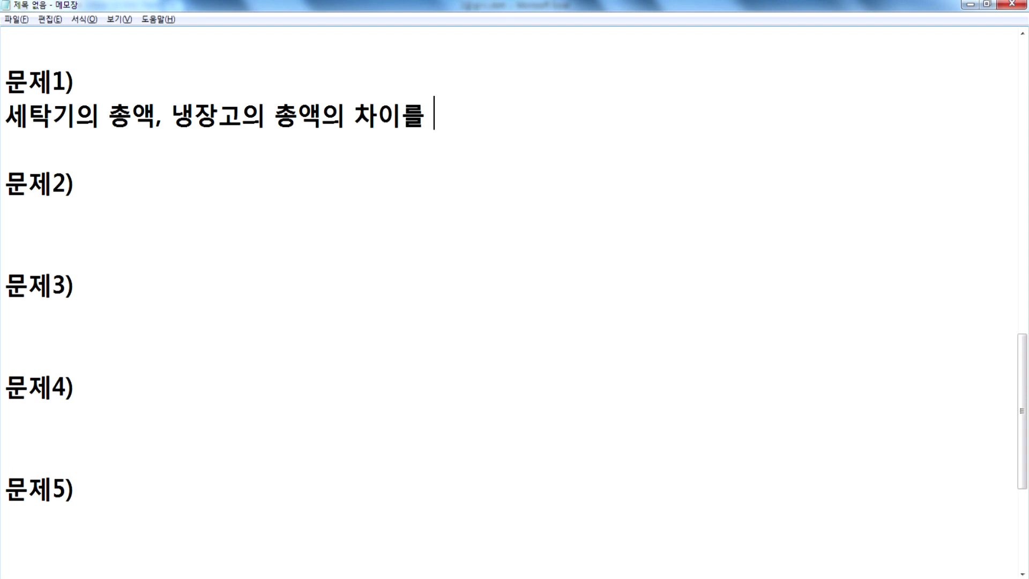
pyautogui.write('절대')
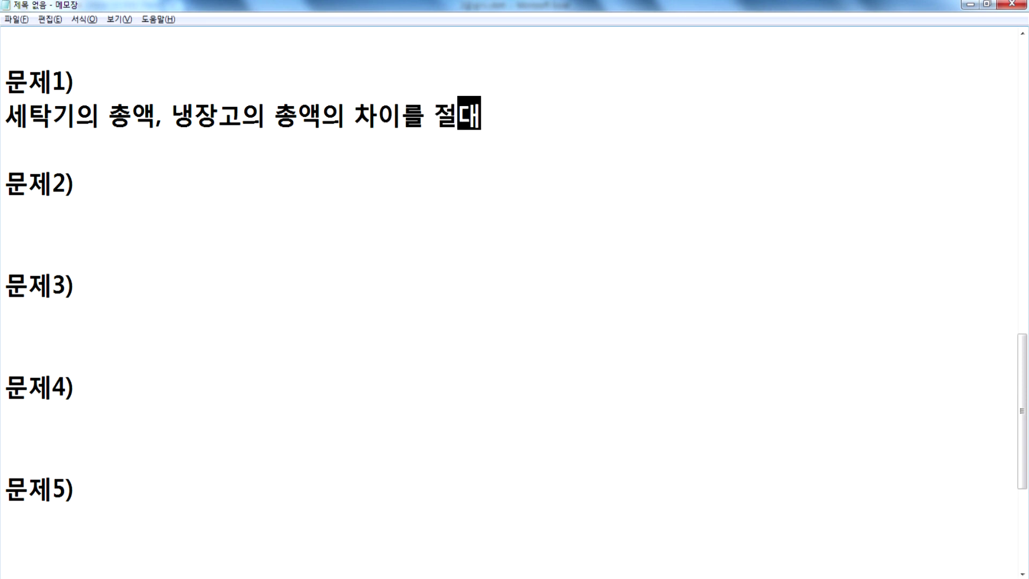
pyautogui.write('값으로 계산')
pyautogui.press('Return')
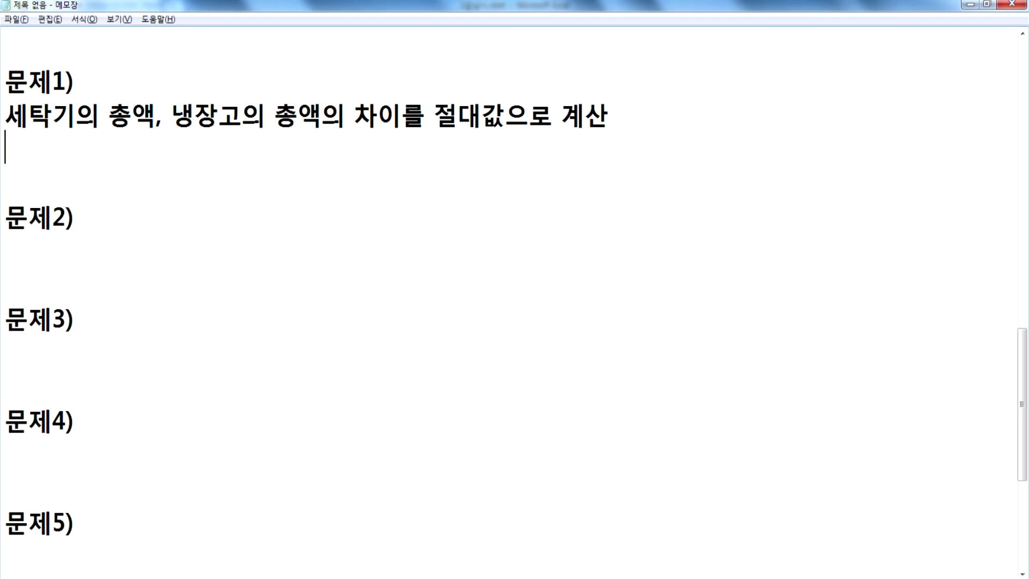
# Start an explanatory line "차이 = 큰 수" below the 문제1) description
pyautogui.write('차이 -')
pyautogui.press('BackSpace')
pyautogui.write('= 큰 수')
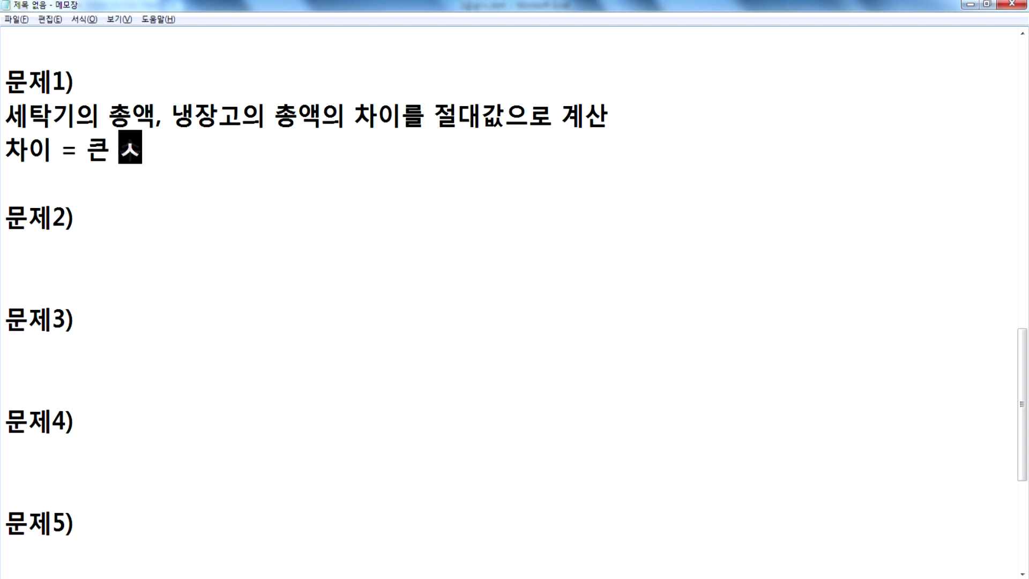
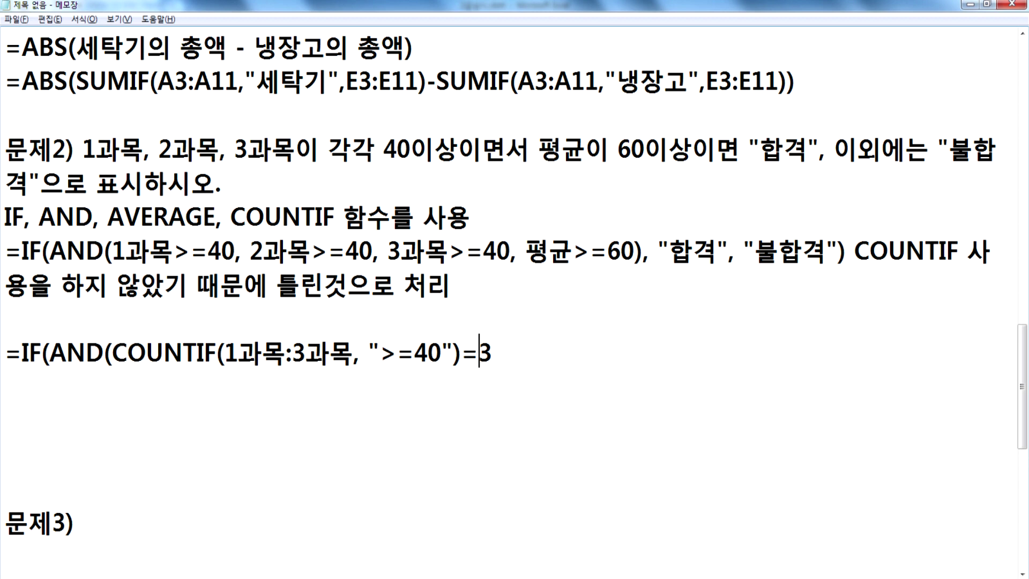
# In the 문제2) draft formula, change the COUNTIF comparison to >=3 and add AVERAGE(1과목:3과목) as the second AND condition
pyautogui.write('>')
pyautogui.press('End')
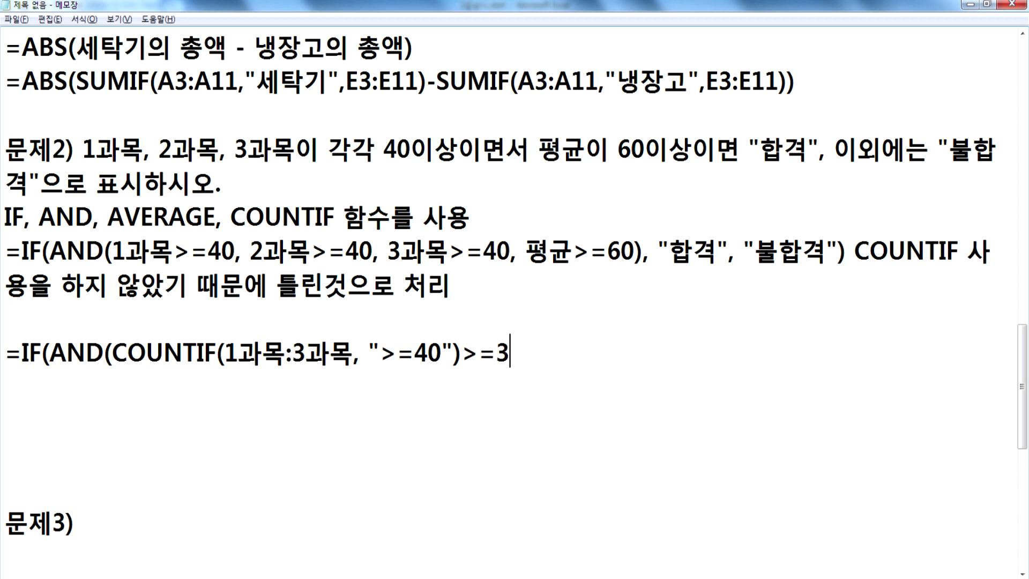
pyautogui.write(', ')
pyautogui.write('AVERAGE(')
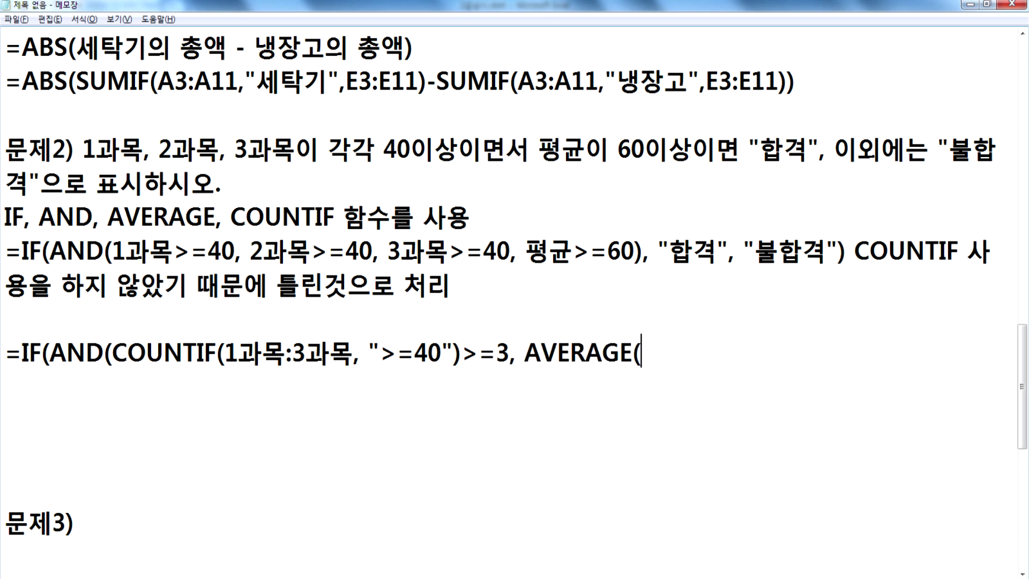
pyautogui.write('1RHKA')
pyautogui.press('BackSpace')
pyautogui.press('BackSpace')
pyautogui.press('BackSpace')
pyautogui.press('BackSpace')
pyautogui.press('BackSpace')
pyautogui.write('1과목')
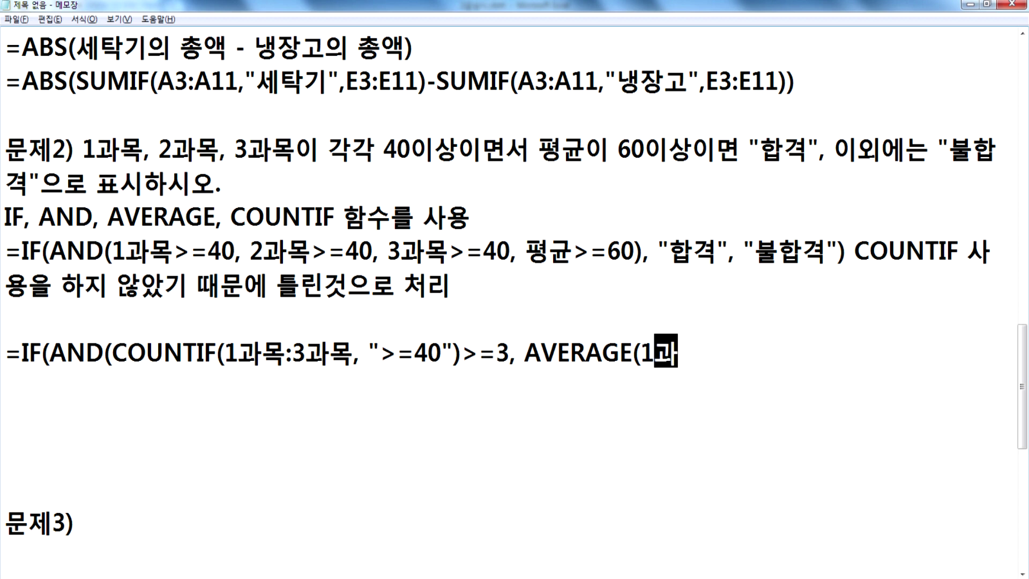
pyautogui.write(':#ㄱ')
pyautogui.press('BackSpace')
pyautogui.press('BackSpace')
pyautogui.write('3고과목)>=-')
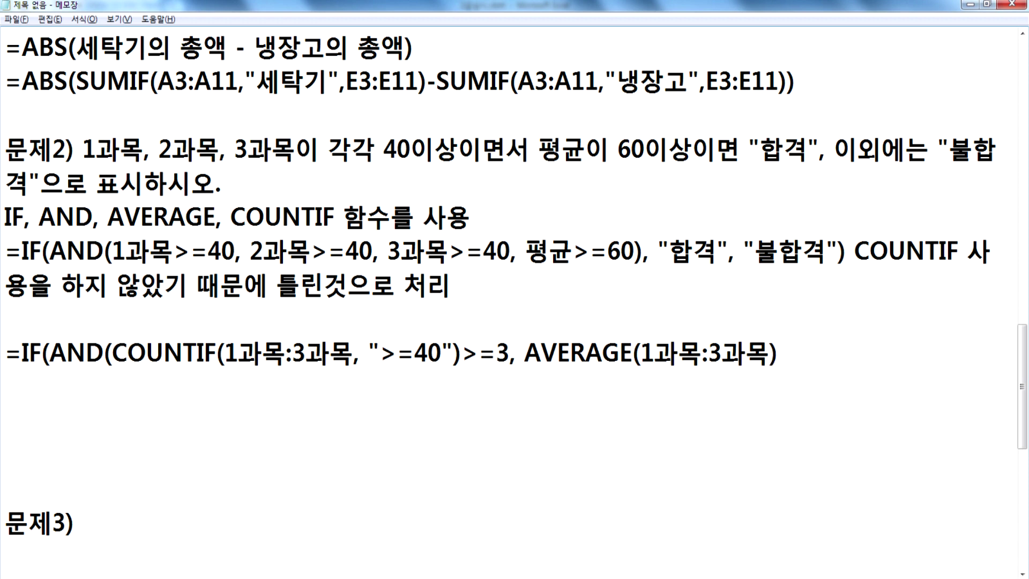
# Complete the average condition as >=60 and finish the IF formula with the results "합격" and "불합격"
pyautogui.press('BackSpace')
pyautogui.write('6-0')
pyautogui.press('BackSpace')
pyautogui.press('BackSpace')
pyautogui.write('0)')
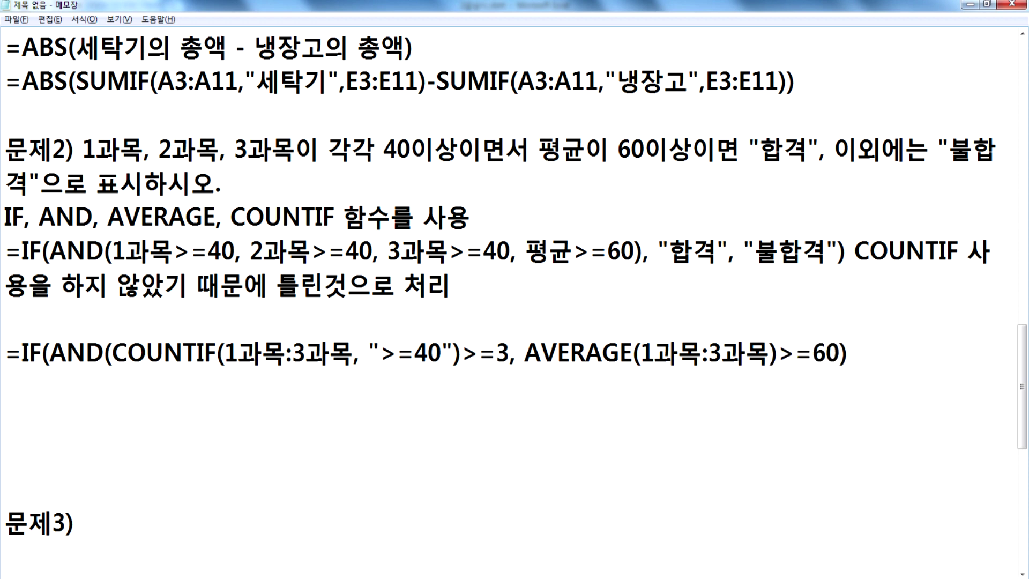
pyautogui.write(', "합')
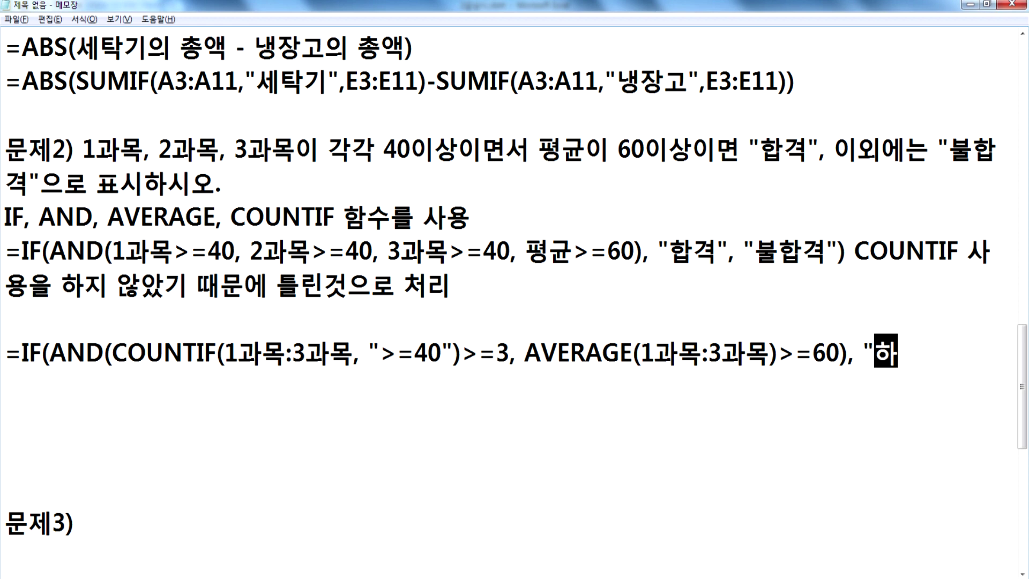
pyautogui.write('격"')
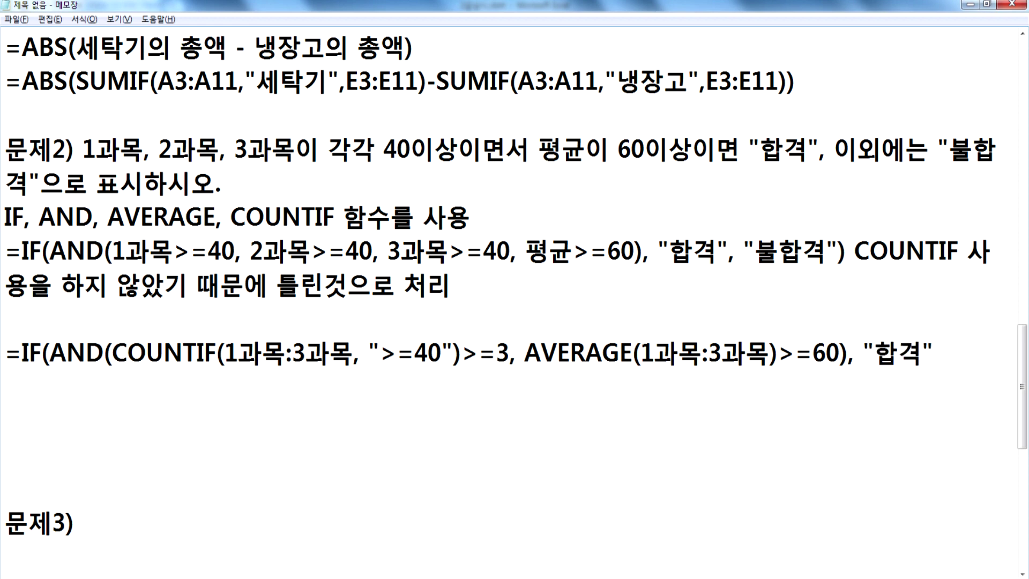
pyautogui.write(', "불')
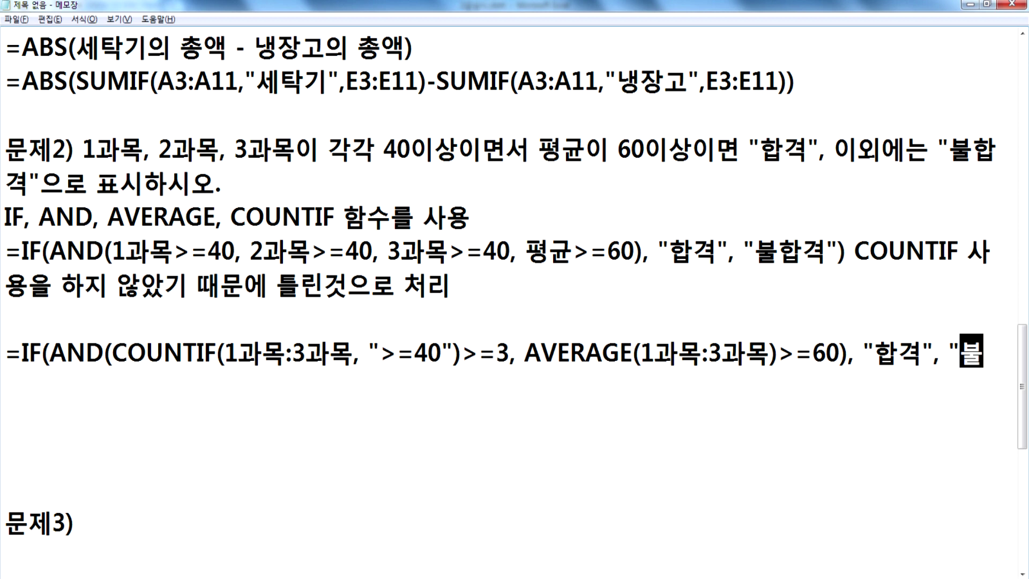
pyautogui.write('합ㄱ격")')
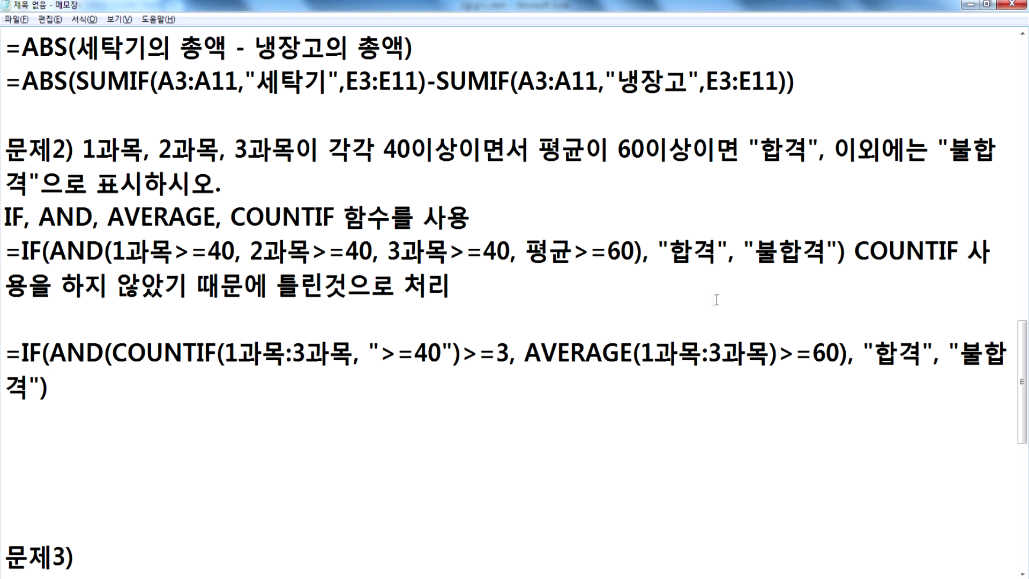
# Copy the finished IF formula from Notepad into cell K3 of the 합격여부 column in Excel
pyautogui.moveTo(56, 387); pyautogui.dragTo(2, 354)
pyautogui.hotkey('ctrl', 'c')
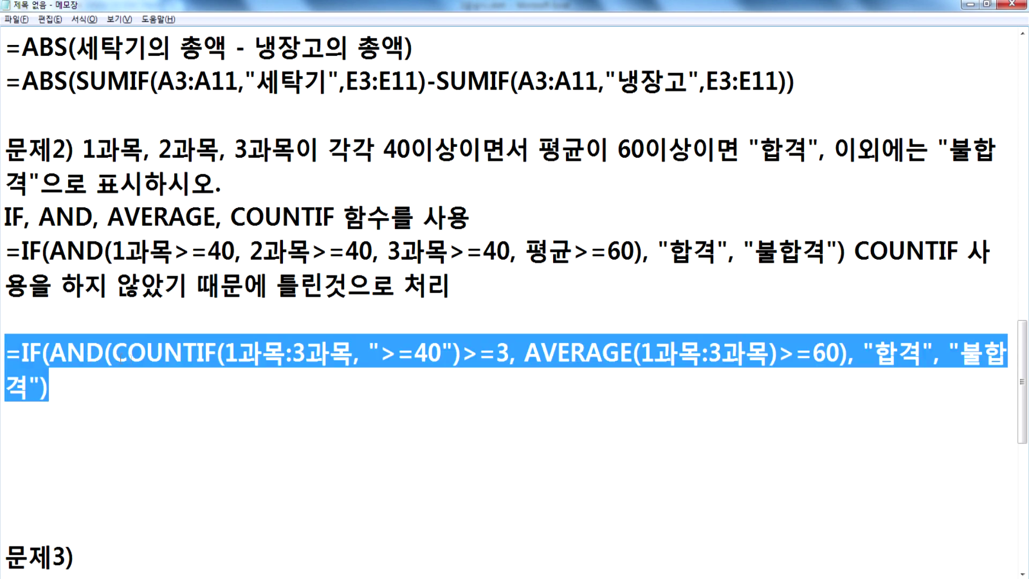
pyautogui.hotkey('alt', 'Tab')
pyautogui.doubleClick(633, 130)
pyautogui.hotkey('ctrl', 'v')
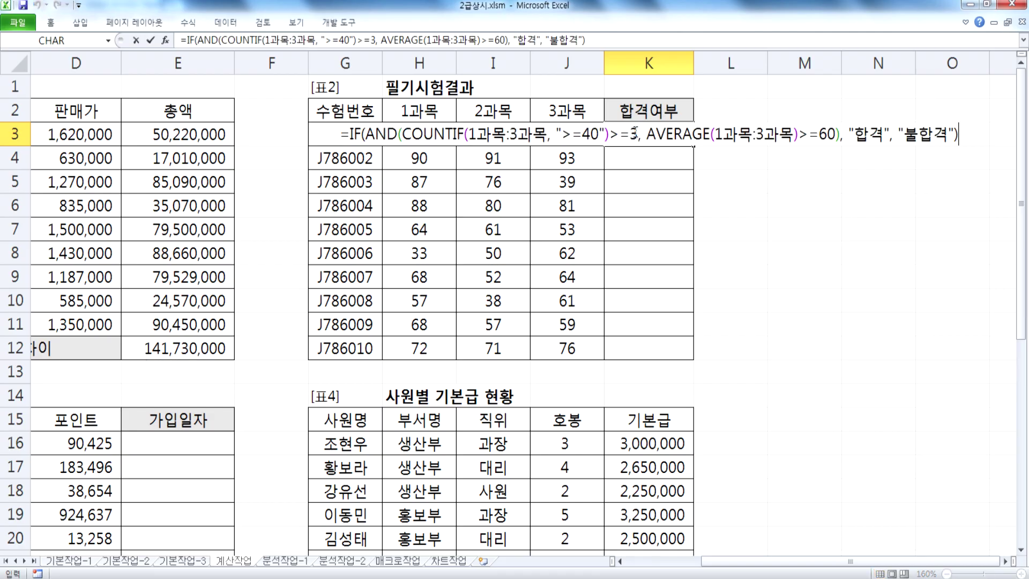
# In the K3 formula, replace the COUNTIF range 1과목:3과목 with the cell range H3:J3, followed by a closing parenthesis
pyautogui.moveTo(469, 134); pyautogui.dragTo(546, 134)
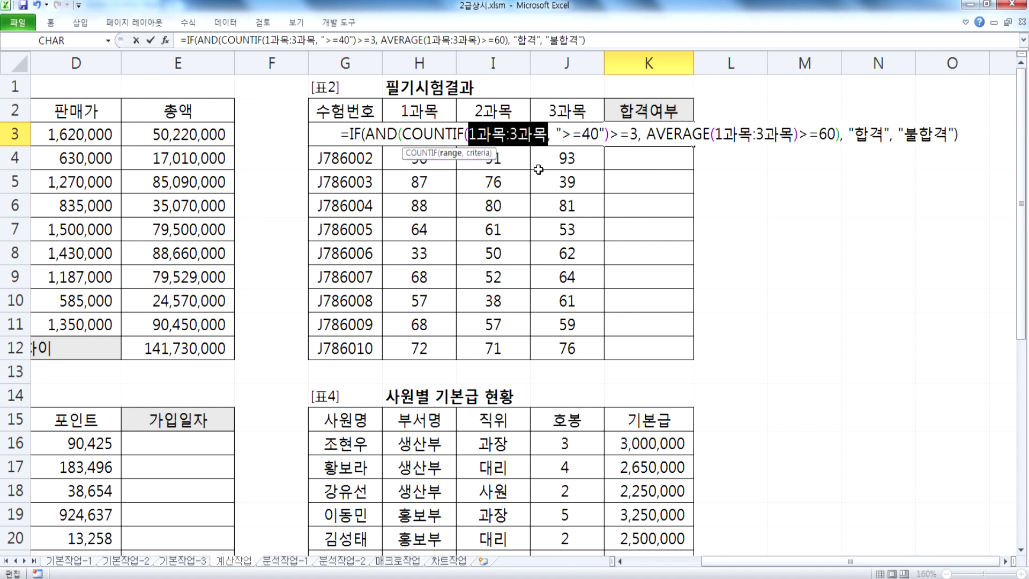
pyautogui.click(410, 161)
pyautogui.press('Up')
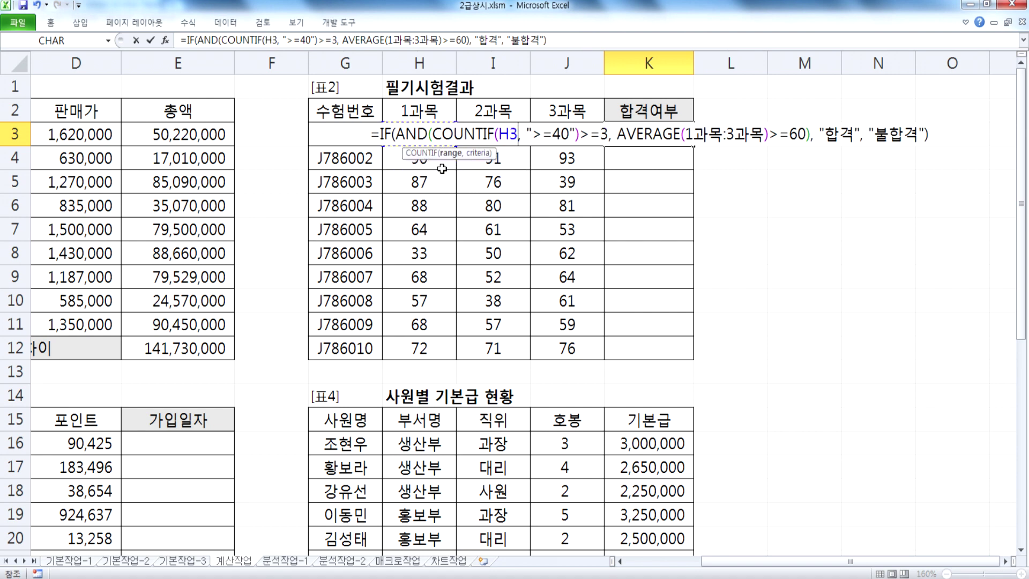
pyautogui.hotkey('shift', 'Right')
pyautogui.hotkey('shift', 'Right')
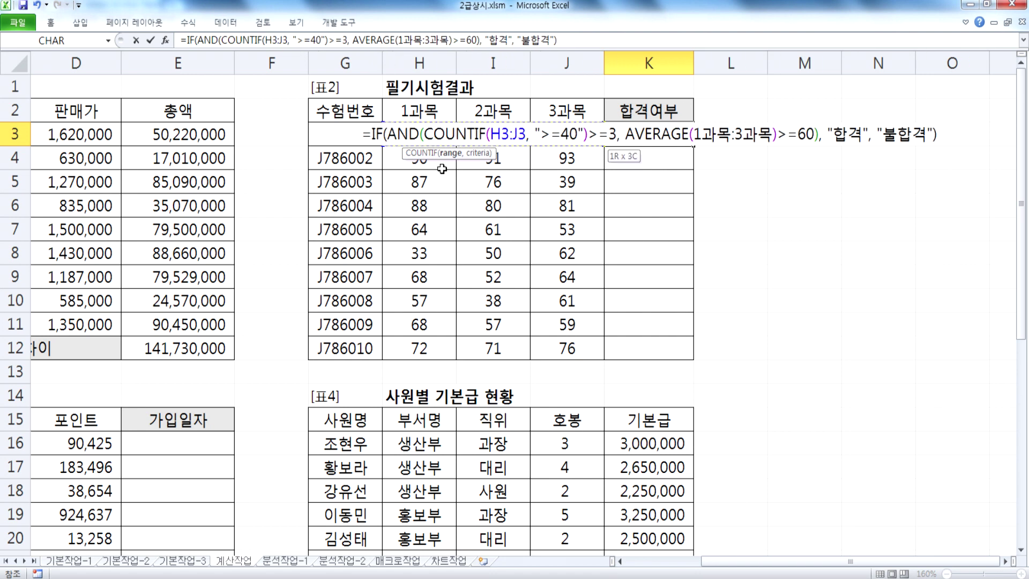
pyautogui.write(')')
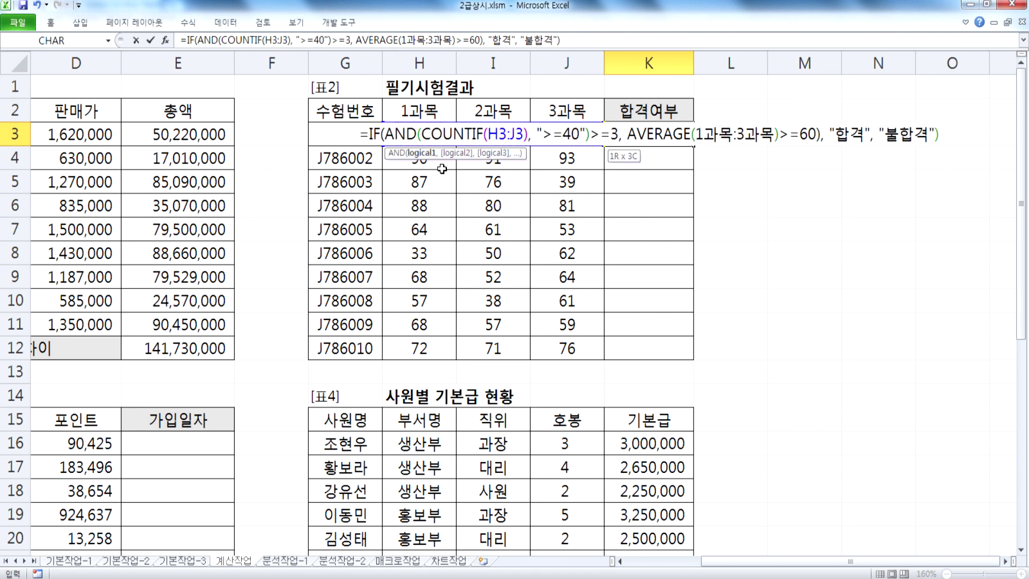
# Replace 1과목:3과목 inside AVERAGE with the cell range H3:J3 and try to enter the formula
pyautogui.moveTo(695, 134); pyautogui.dragTo(775, 132)
pyautogui.click(414, 157)
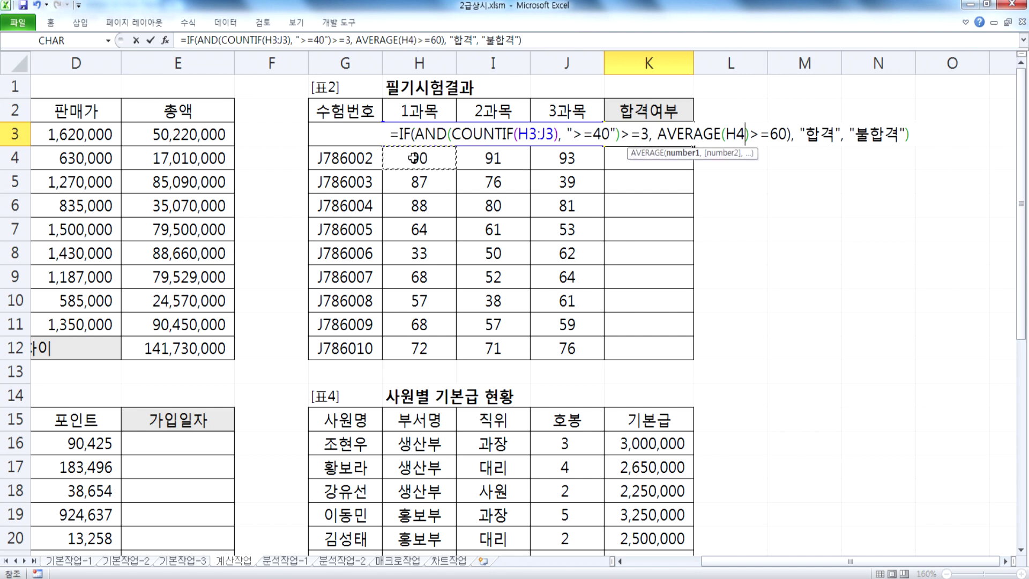
pyautogui.press('Up')
pyautogui.hotkey('shift', 'Right')
pyautogui.hotkey('shift', 'Right')
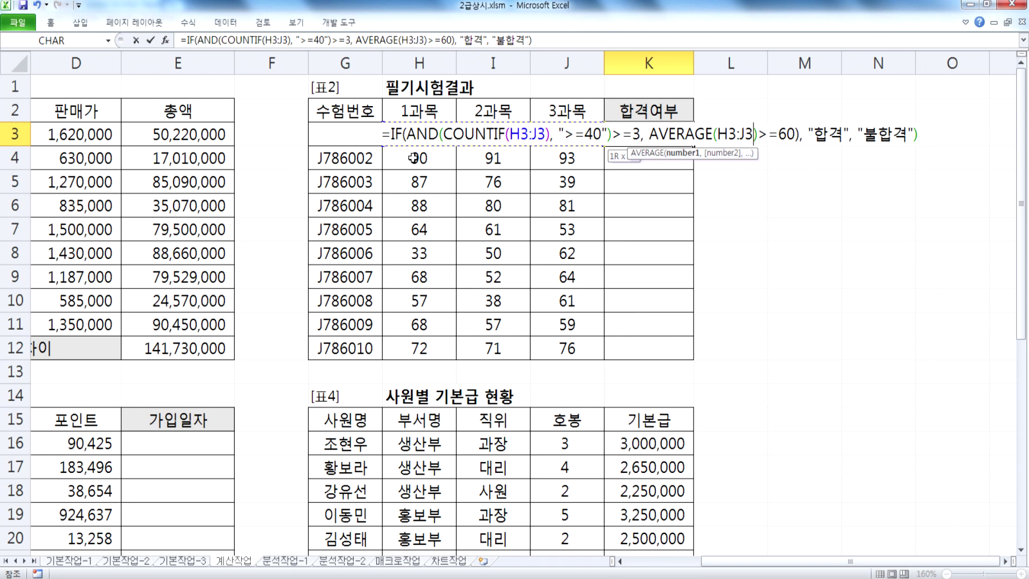
pyautogui.press('Return')
pyautogui.press('Return')
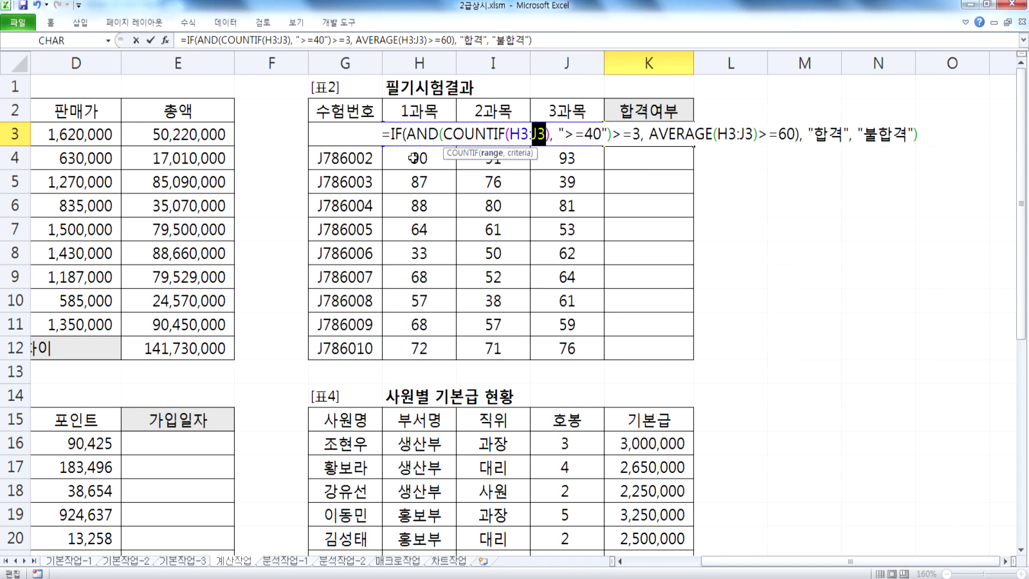
# Try to add the criterion ">=40" directly after H3:J3 inside the COUNTIF parentheses and enter the formula
pyautogui.press('Right')
pyautogui.write(',">=40')
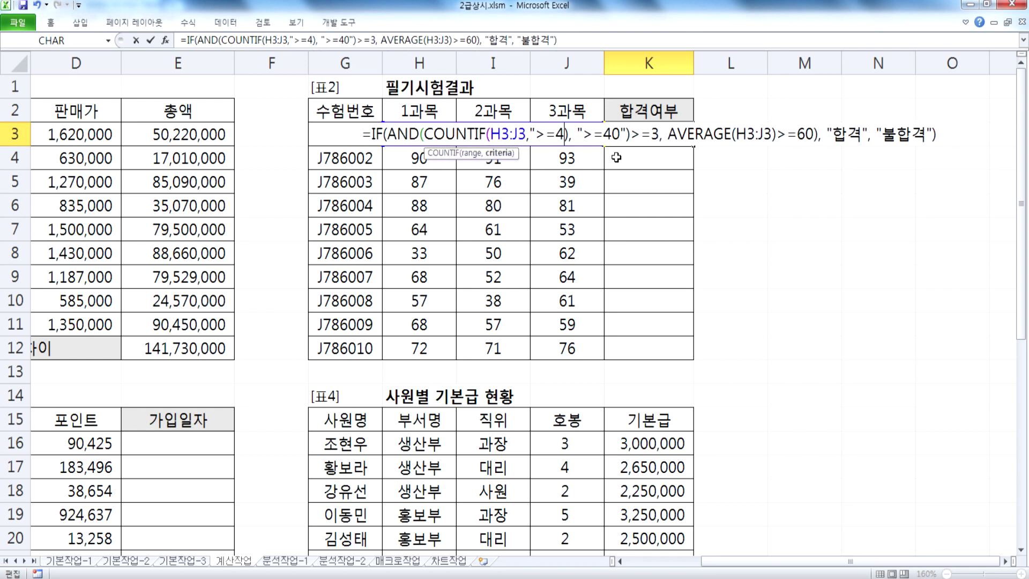
pyautogui.write('"')
pyautogui.press('Return')
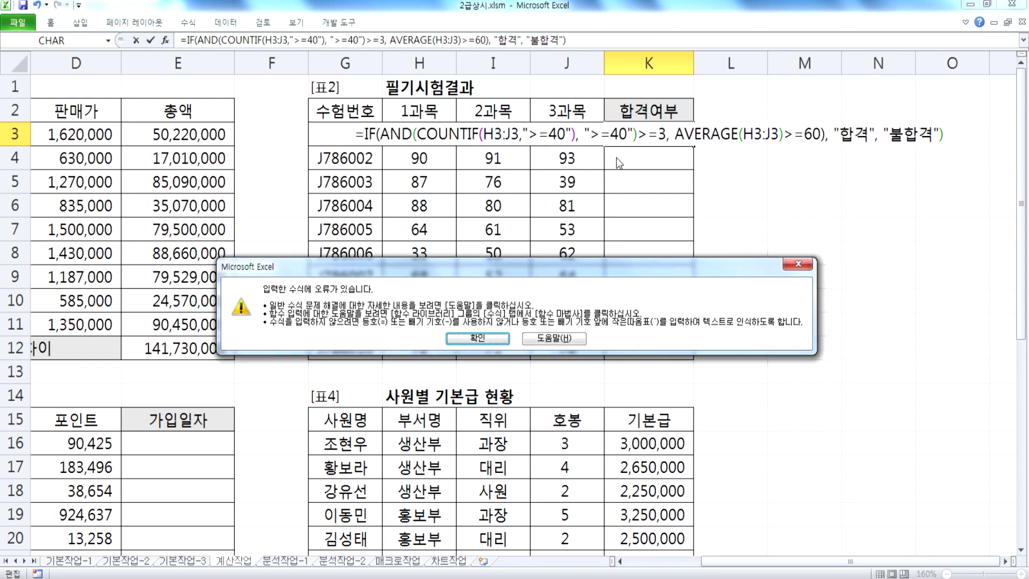
pyautogui.press('Return')
pyautogui.press('Right')
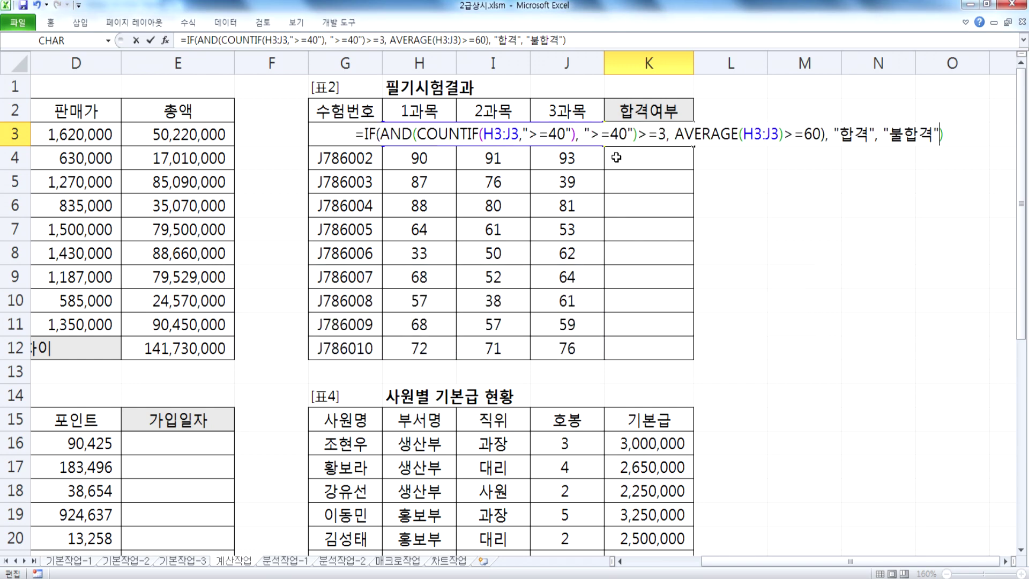
# Remove the duplicate ">=40" criterion from COUNTIF, restore the text after H3:J3 as ),">=40") and try to enter the formula again
pyautogui.click(573, 133)
pyautogui.press('Delete')
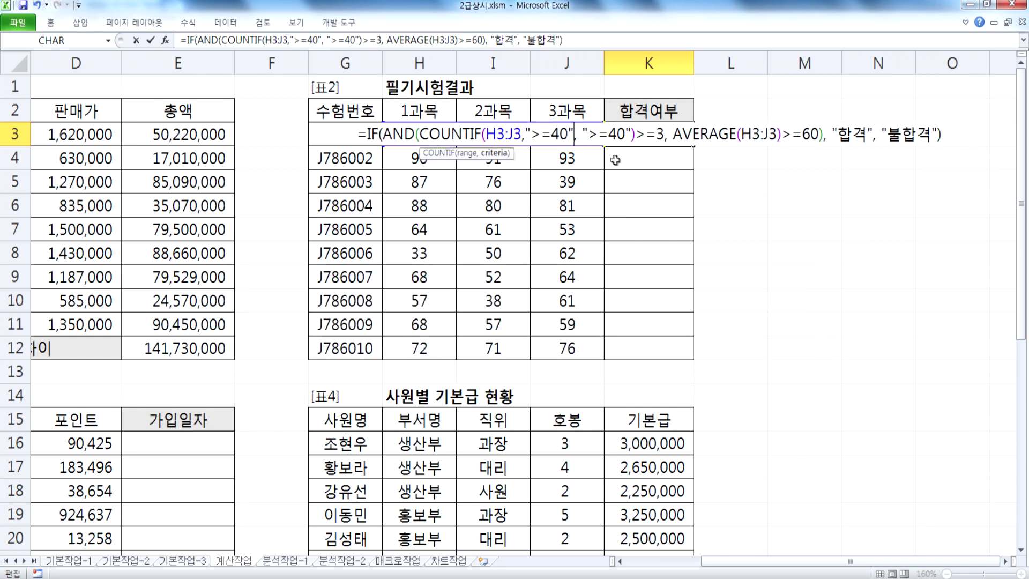
pyautogui.press('BackSpace')
pyautogui.press('BackSpace')
pyautogui.press('BackSpace')
pyautogui.press('BackSpace')
pyautogui.press('BackSpace')
pyautogui.press('BackSpace')
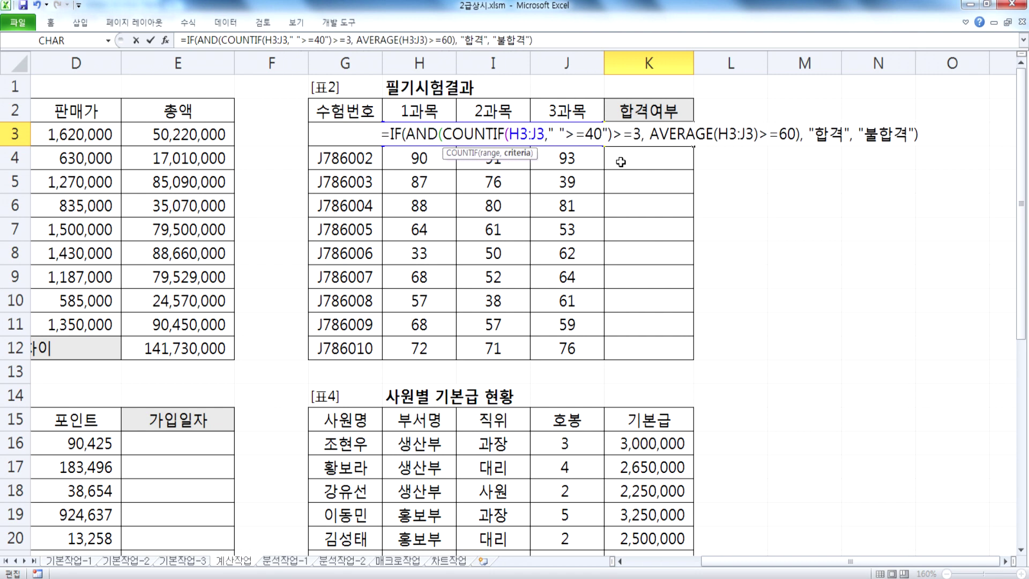
pyautogui.press('Left')
pyautogui.press('Left')
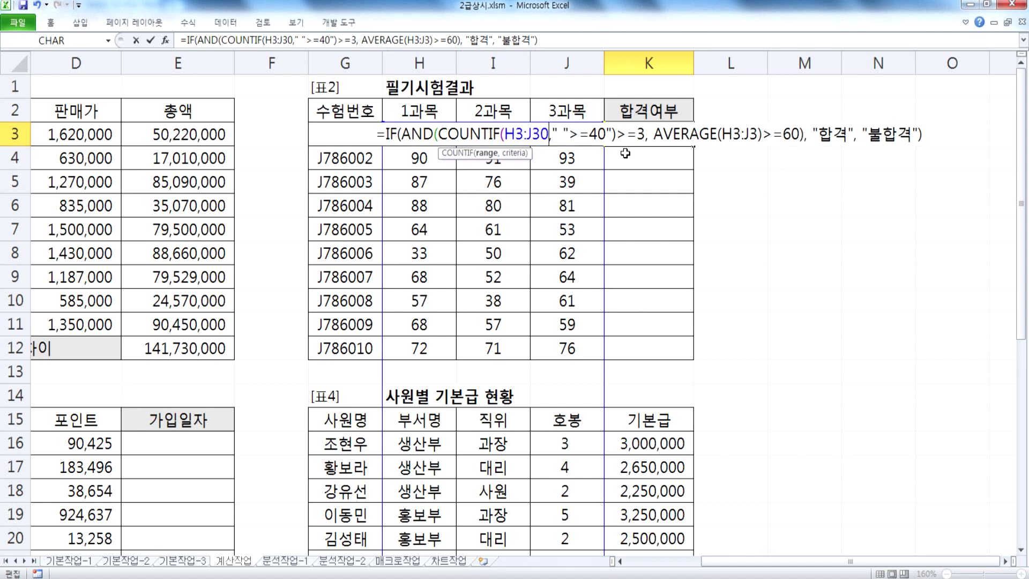
pyautogui.write(')')
pyautogui.press('Delete')
pyautogui.press('Delete')
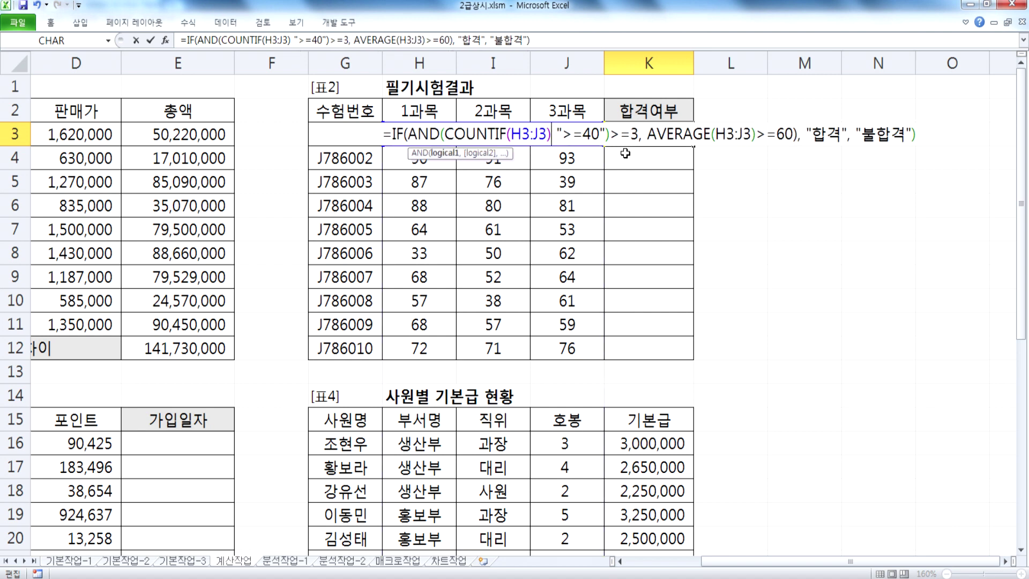
pyautogui.write(',')
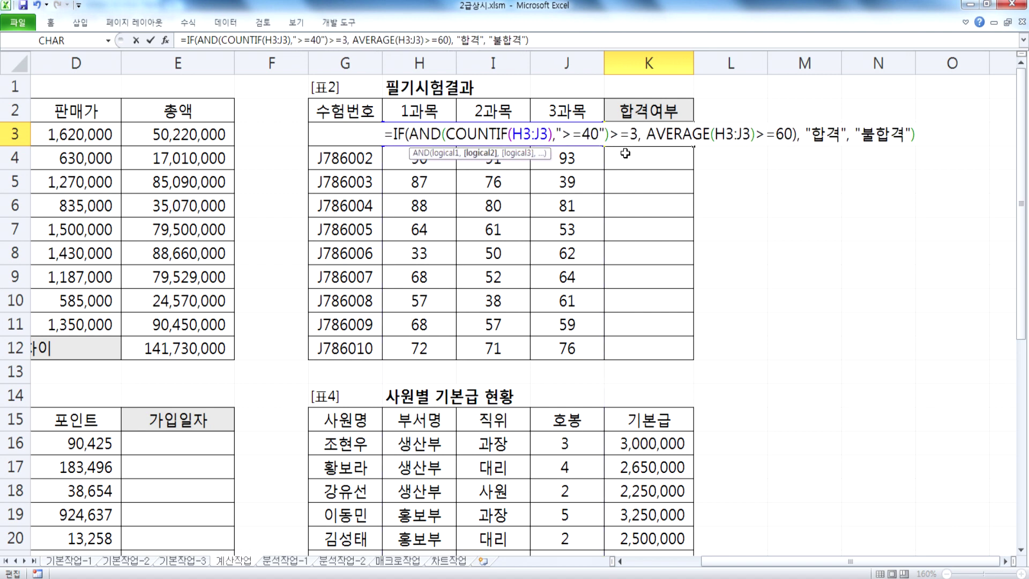
pyautogui.press('Return')
pyautogui.press('Return')
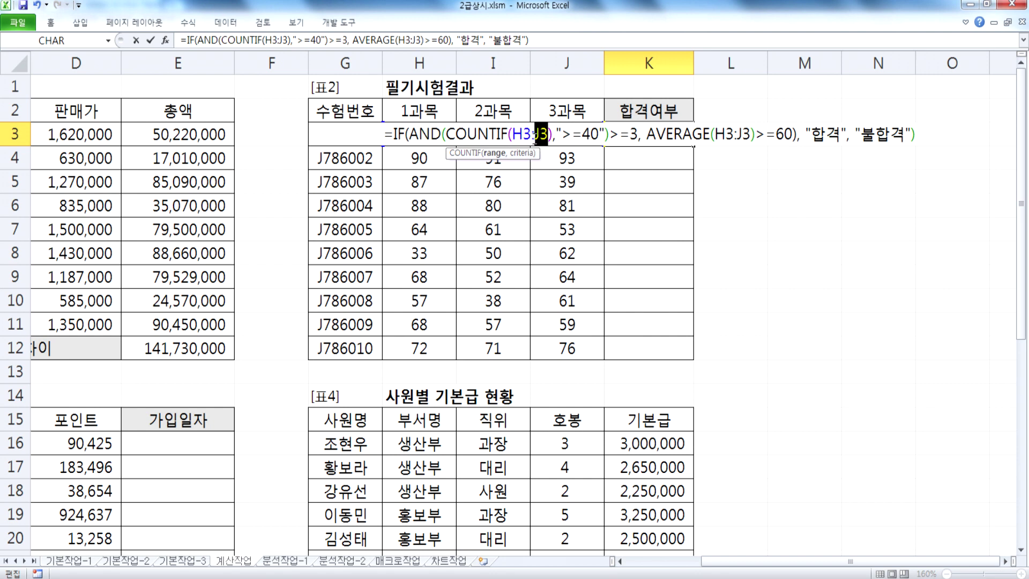
# Delete the stray closing parenthesis after H3:J3 in the COUNTIF function and enter the formula in K3
pyautogui.click(547, 134)
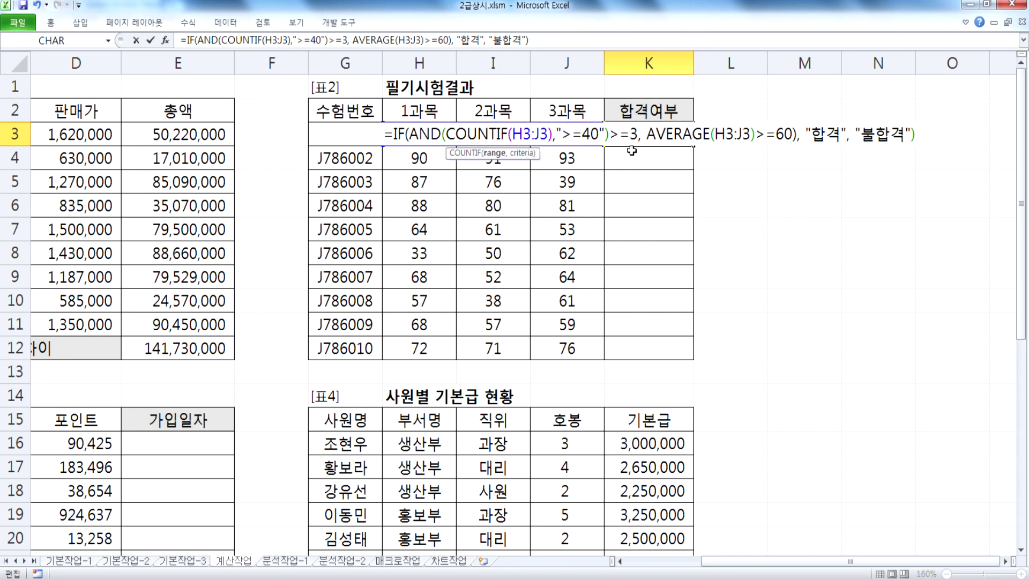
pyautogui.press('Delete')
pyautogui.press('Return')
pyautogui.press('Up')
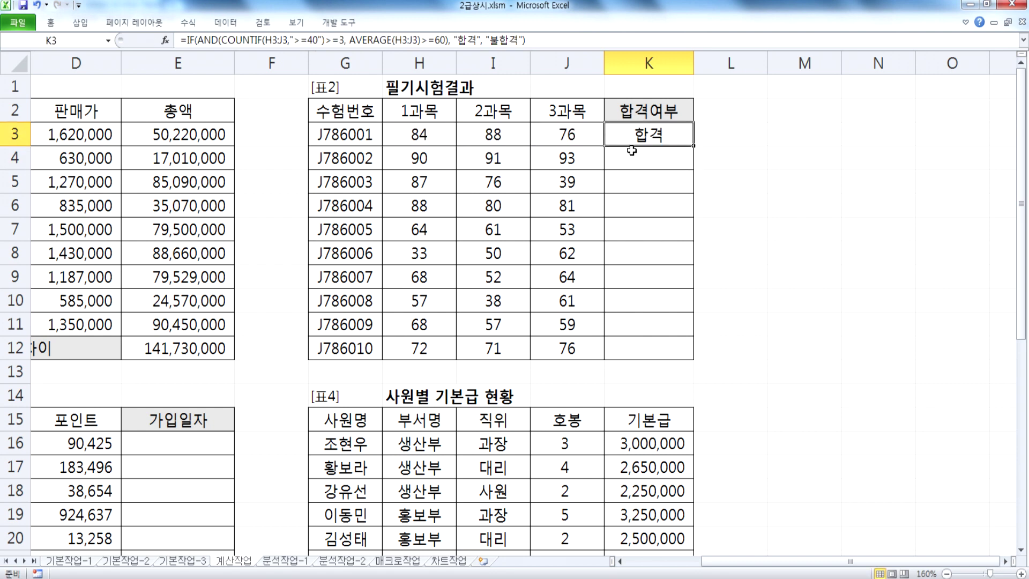
# Fill the K3 formula down the 합격여부 column through K12
pyautogui.press('F2')
pyautogui.moveTo(910, 135); pyautogui.dragTo(553, 134)
pyautogui.click(669, 137)
pyautogui.doubleClick(694, 147)
pyautogui.click(650, 133)
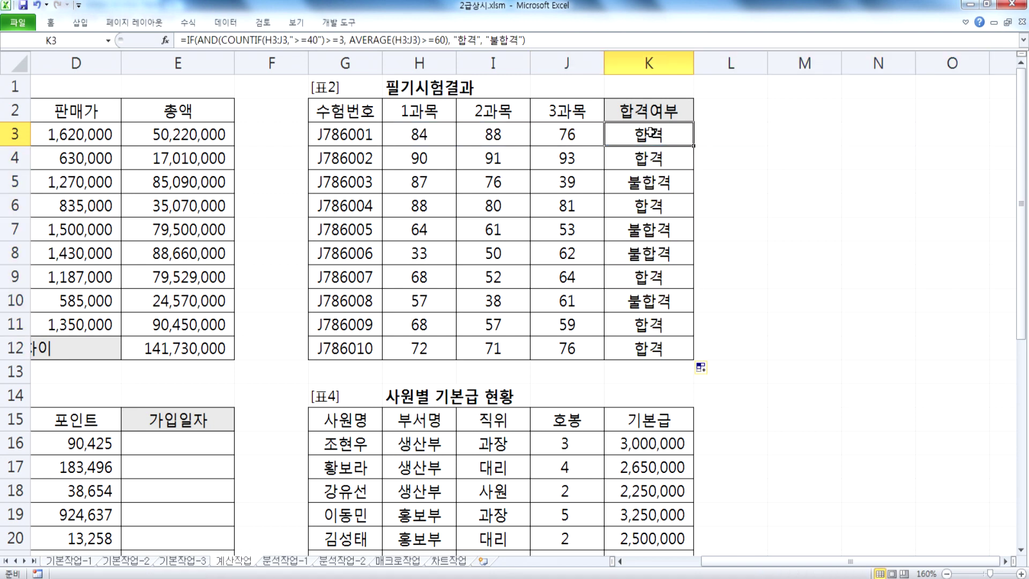
# Copy the K3 formula text into Notepad below the 문제2) draft formula and add a space after "H3:J3,"
pyautogui.moveTo(547, 41); pyautogui.dragTo(109, 44)
pyautogui.hotkey('ctrl', 'c')
pyautogui.press('Escape')
pyautogui.hotkey('alt', 'Tab')
pyautogui.click(66, 427)
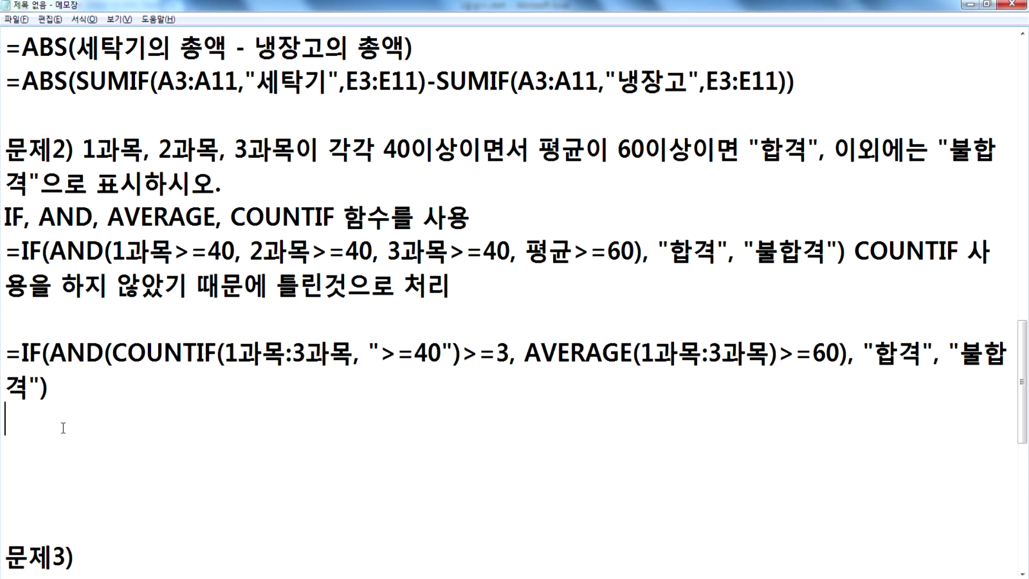
pyautogui.hotkey('ctrl', 'v')
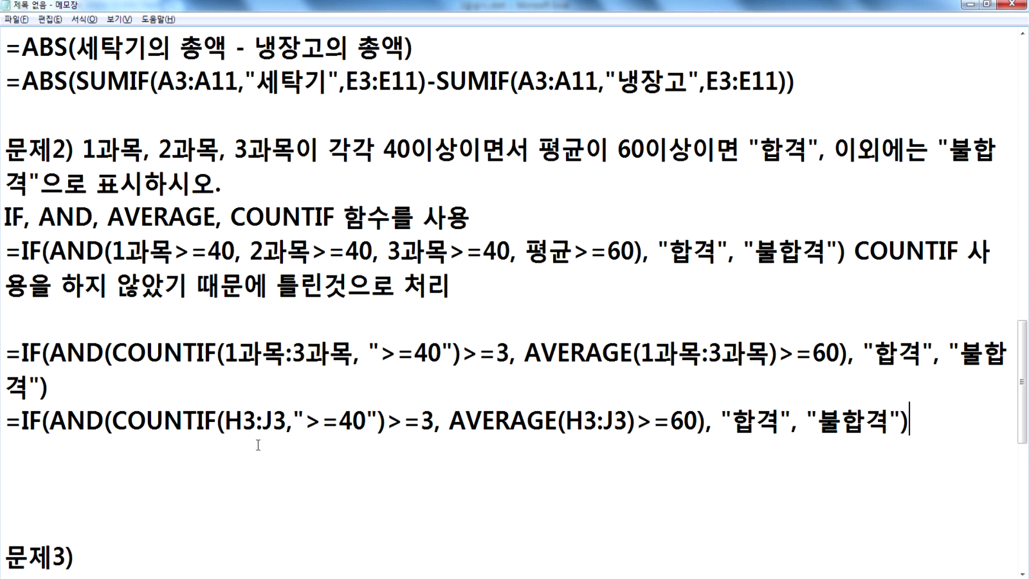
pyautogui.click(293, 421)
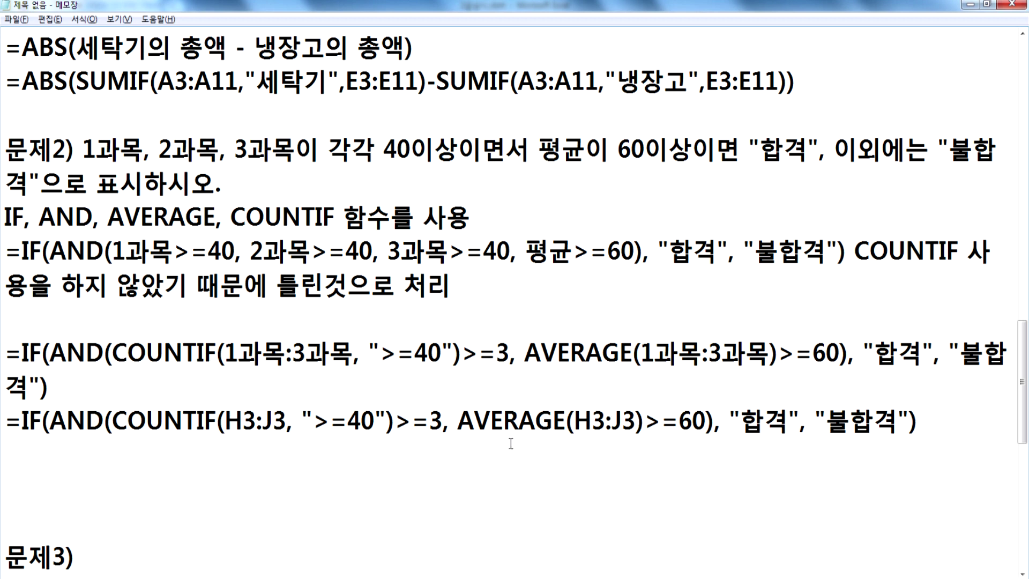
# Delete the surplus blank lines between the pasted 문제2) formula and the 문제3) heading
pyautogui.press('Delete')
pyautogui.press('Delete')
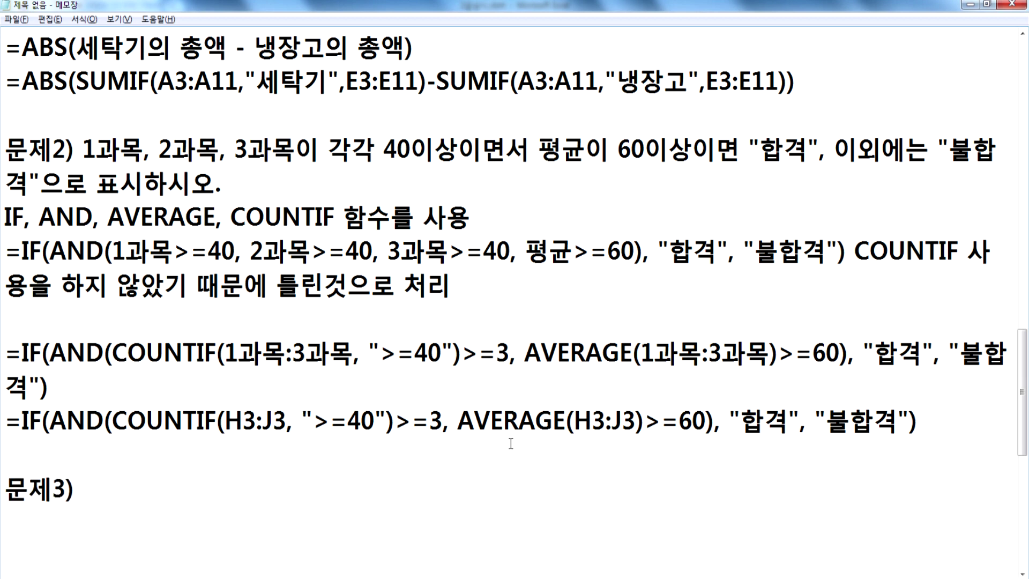
pyautogui.scroll(-2, 471, 197)
pyautogui.click(71, 320)
# Review the K3 formula in Excel and compare the separate subject conditions with the COUNTIF condition in the 문제2) drafts in Notepad
pyautogui.hotkey('alt', 'Tab')
pyautogui.press('Return')
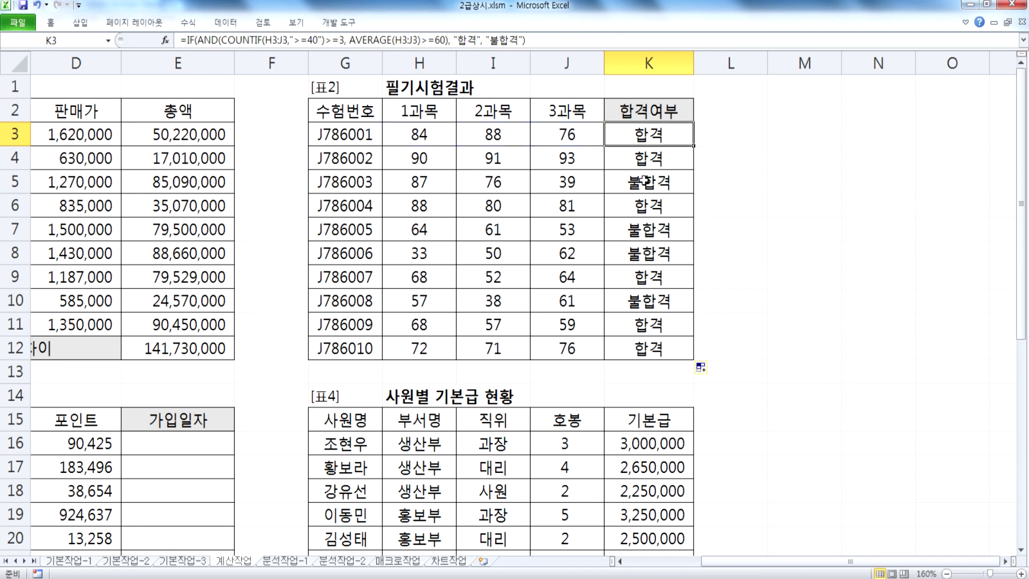
pyautogui.doubleClick(664, 133)
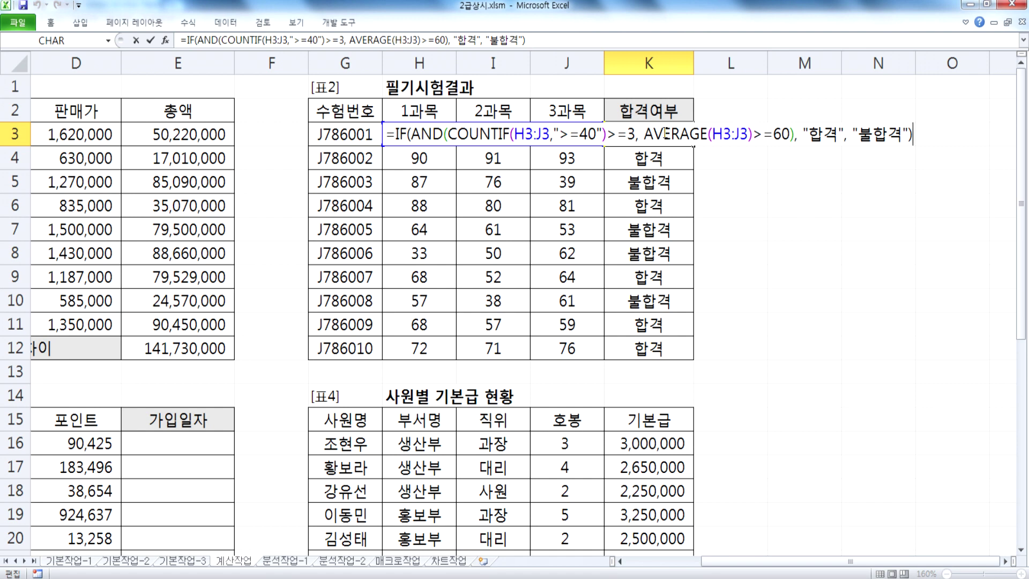
pyautogui.hotkey('alt', 'Tab')
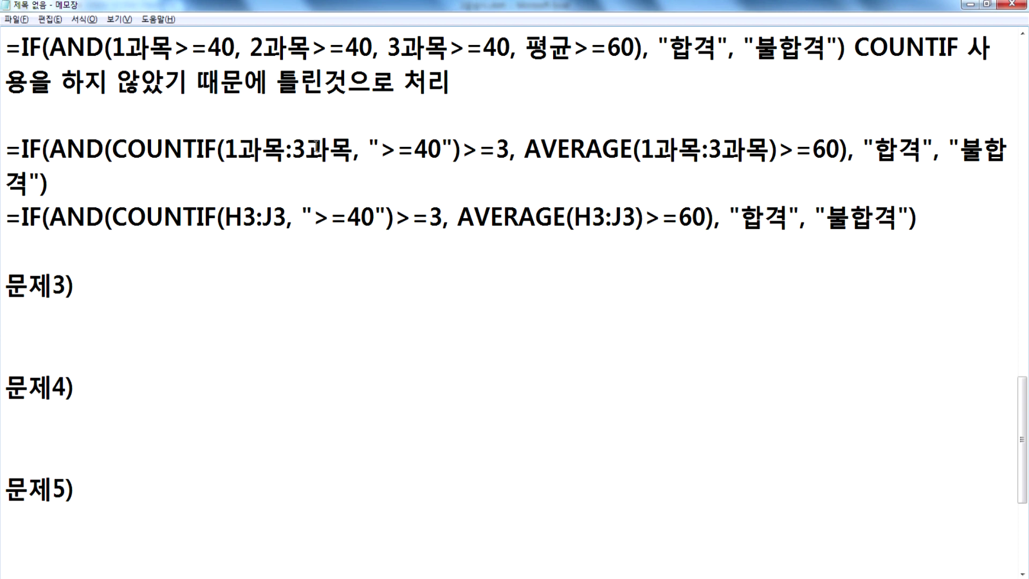
pyautogui.moveTo(297, 134); pyautogui.dragTo(310, 138)
pyautogui.click(454, 150)
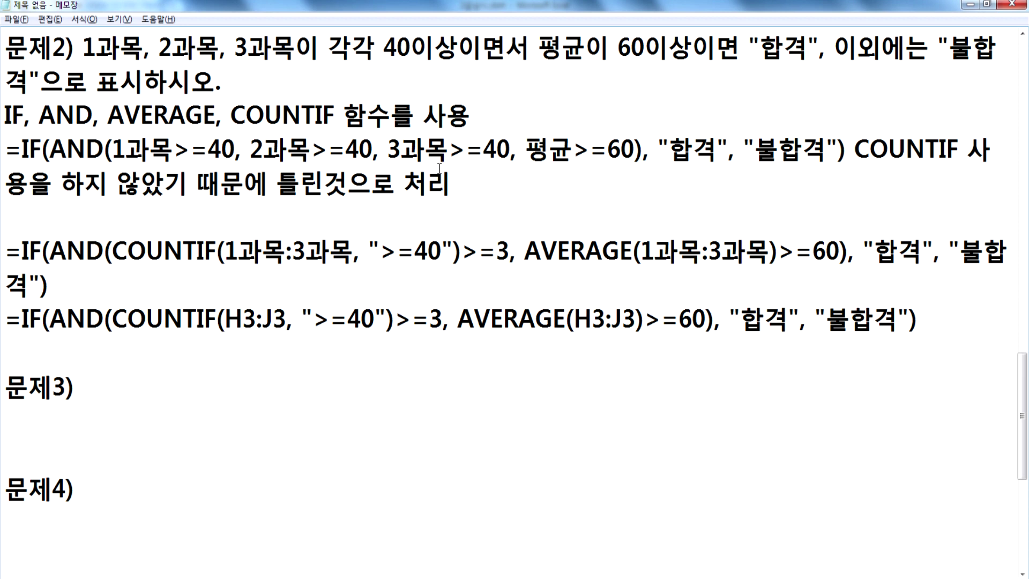
pyautogui.moveTo(111, 150); pyautogui.dragTo(511, 147)
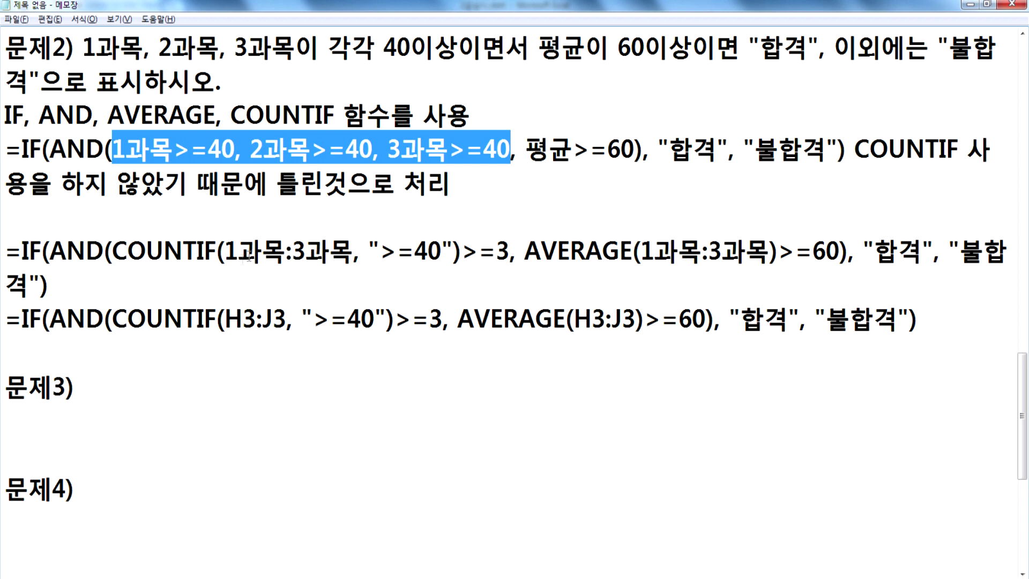
pyautogui.moveTo(454, 252); pyautogui.dragTo(226, 252)
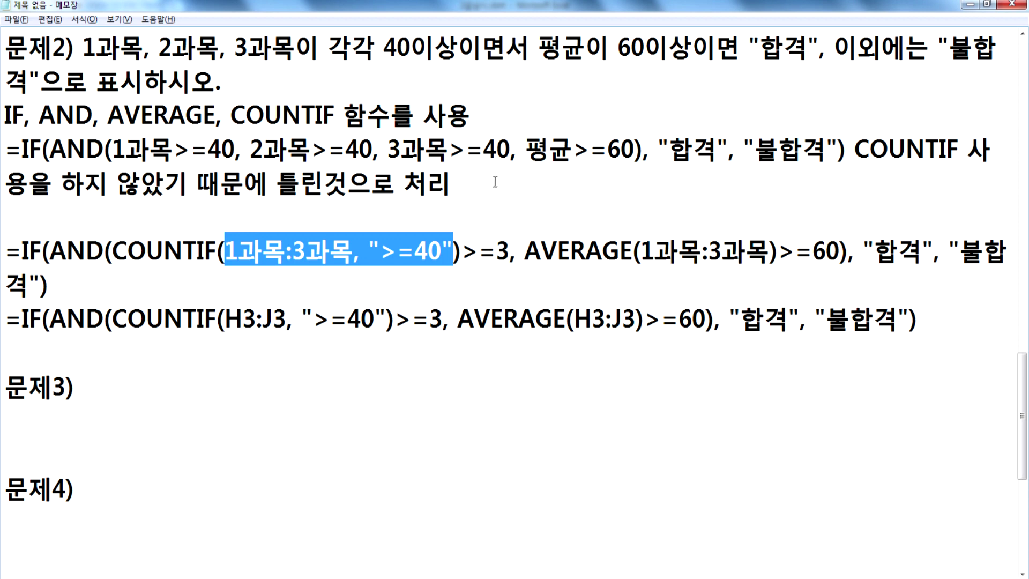
pyautogui.click(466, 251)
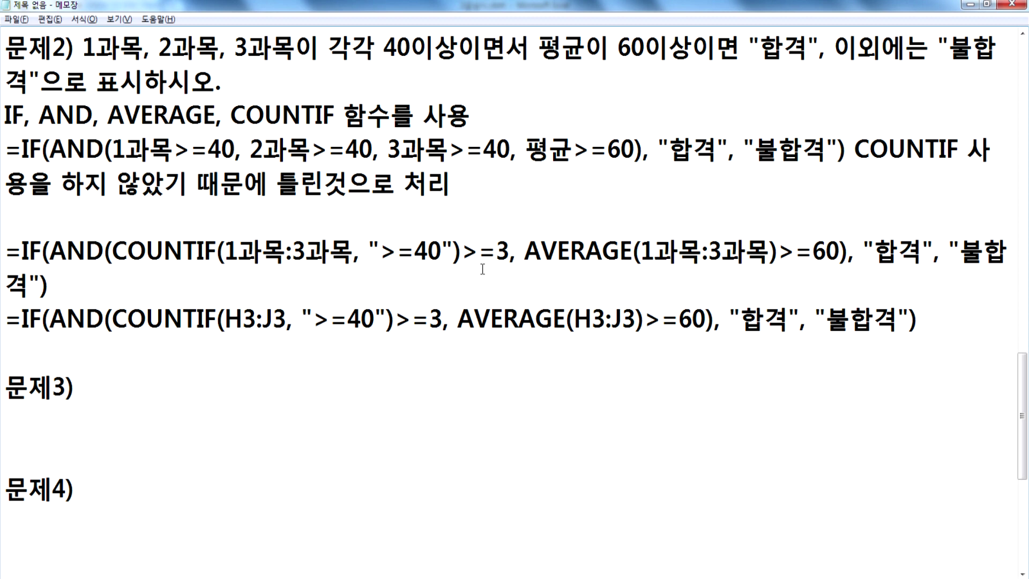
pyautogui.moveTo(111, 149); pyautogui.dragTo(512, 160)
pyautogui.moveTo(112, 251); pyautogui.dragTo(415, 251)
pyautogui.click(353, 252)
pyautogui.hotkey('alt', 'Tab')
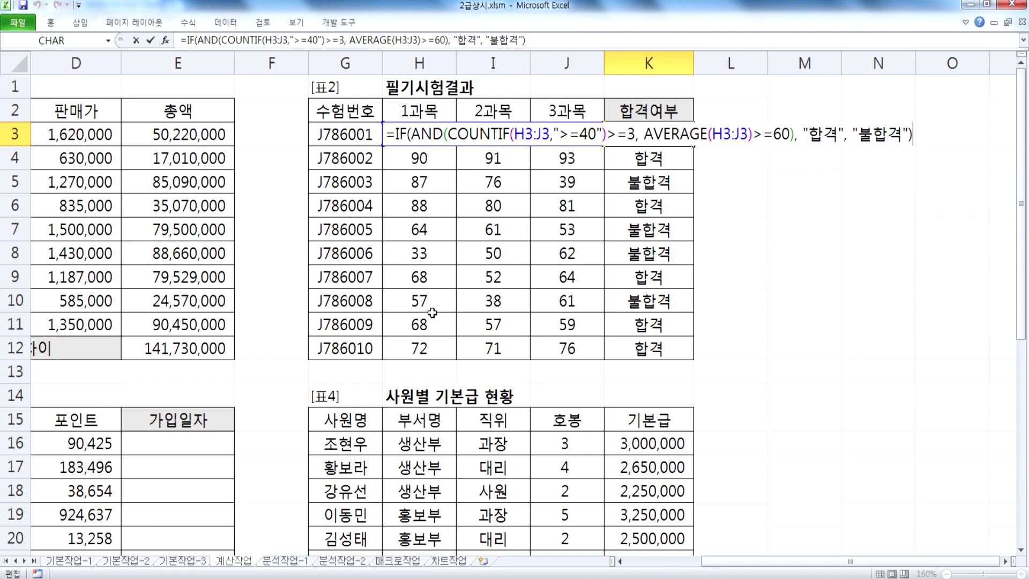
pyautogui.hotkey('ctrl', 'Return')
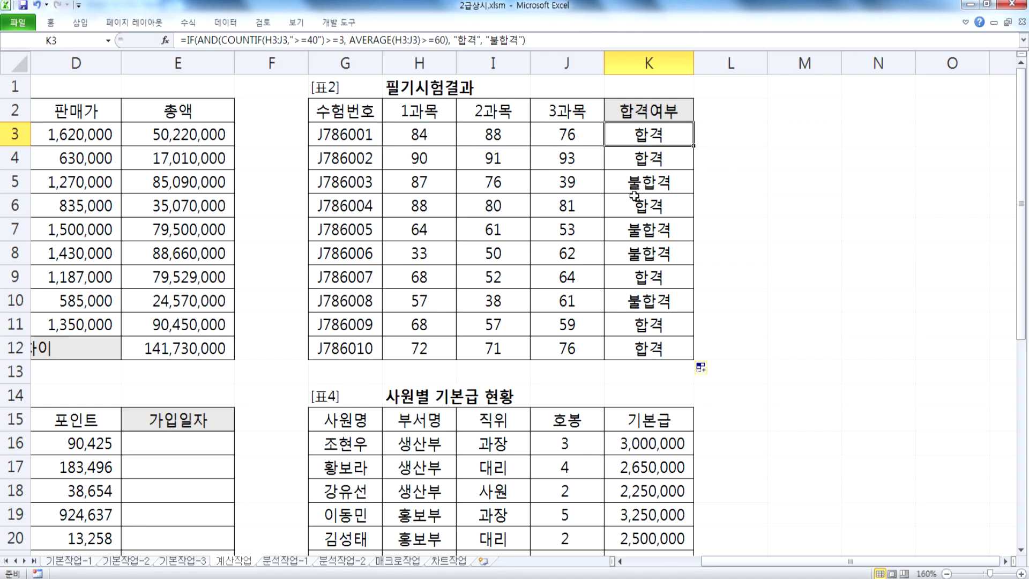
# Go to the [표3] 상공마트 회원관리 table and select E16, the first cell of the 가입일자 column
pyautogui.press('Home')
pyautogui.scroll(-3, 466, 297)
pyautogui.scroll(-1, 467, 297)
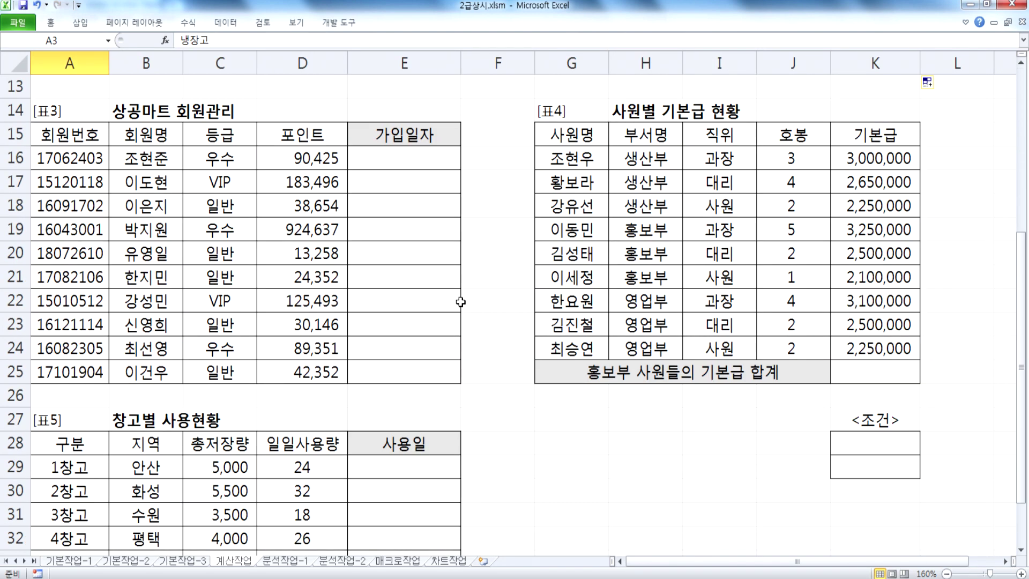
pyautogui.click(1021, 549)
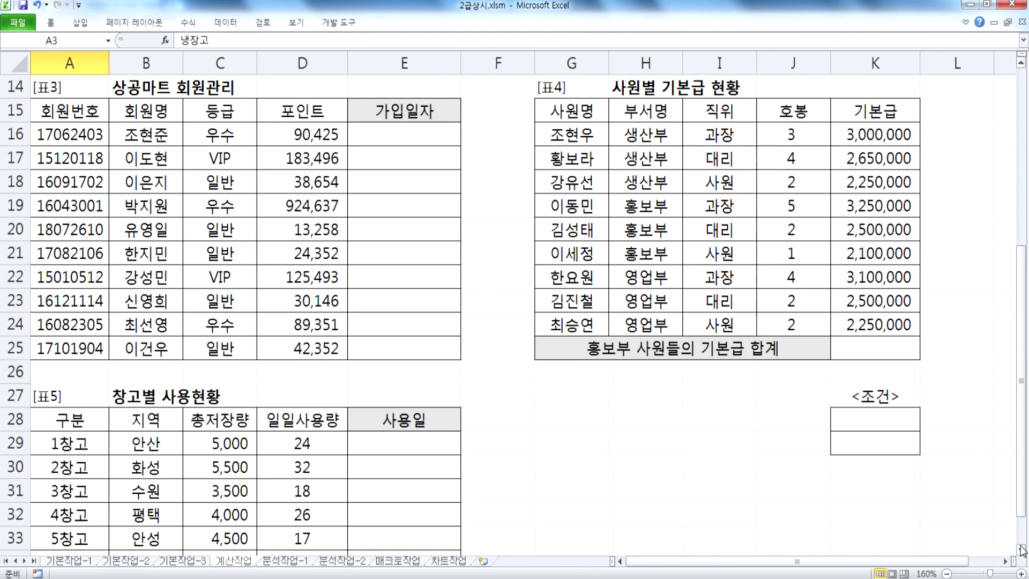
pyautogui.click(418, 138)
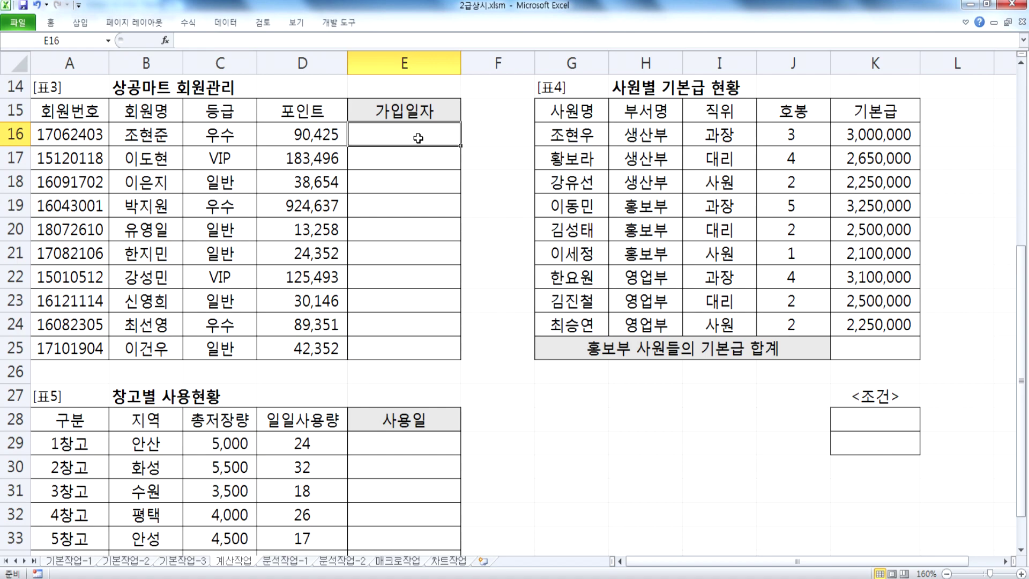
# Switch to Notepad and place the insertion point on the blank line under the 문제3) heading
pyautogui.hotkey('alt', 'Tab')
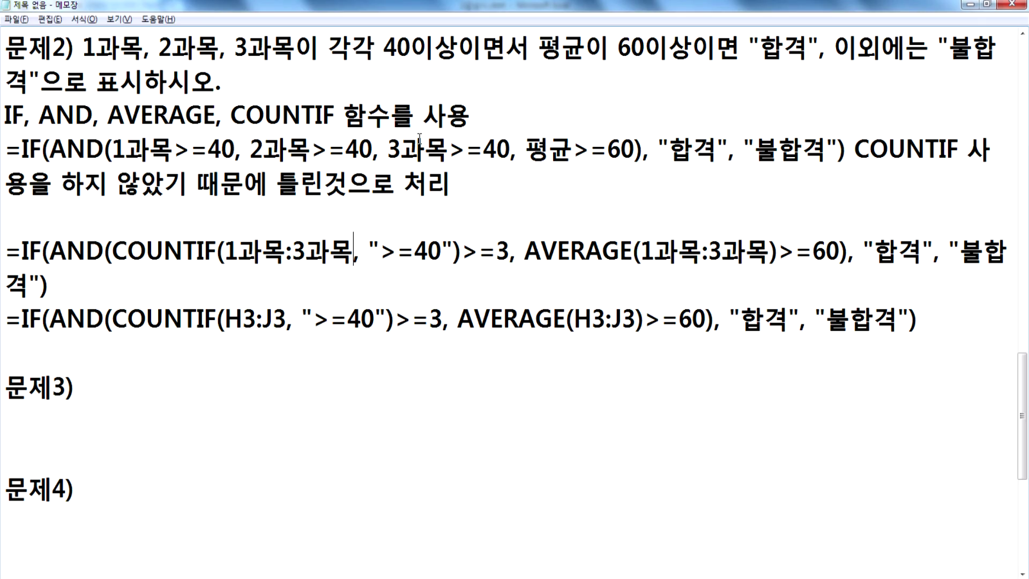
pyautogui.click(39, 406)
pyautogui.scroll(-4, 80, 408)
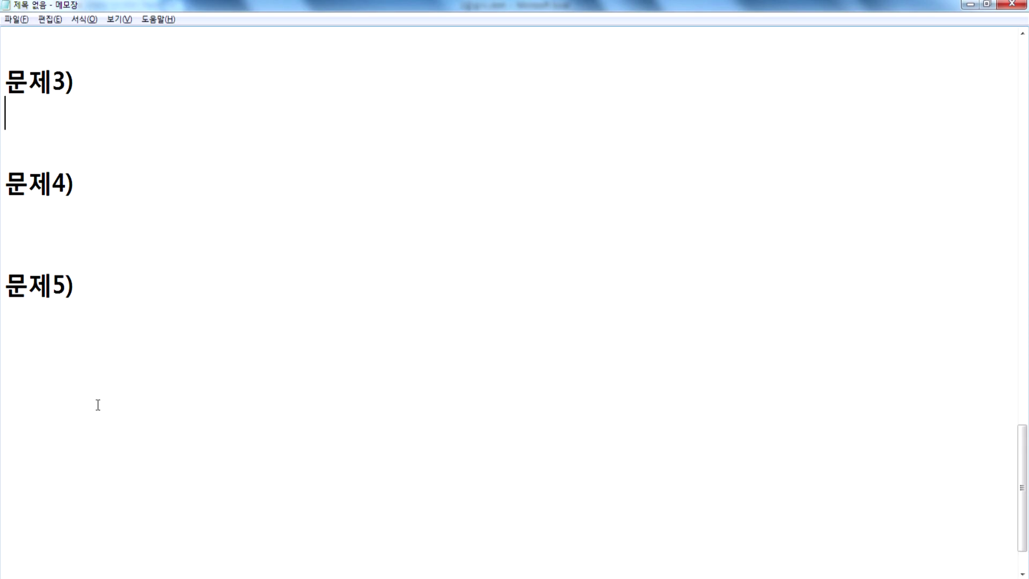
pyautogui.scroll(1, 114, 387)
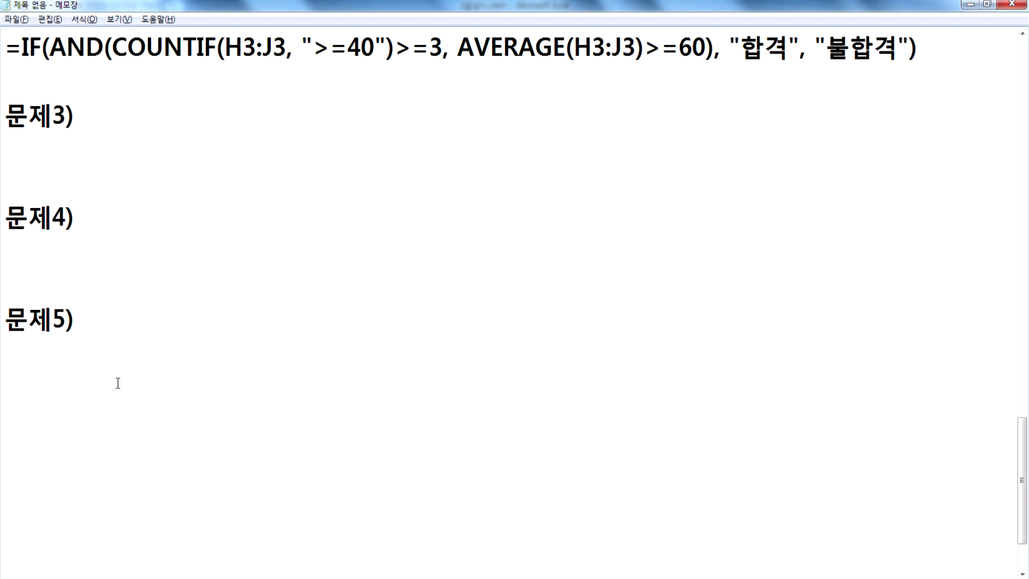
# Return to Excel and examine the year digits and the month-and-day digits of the 회원번호 value in A16
pyautogui.hotkey('alt', 'Tab')
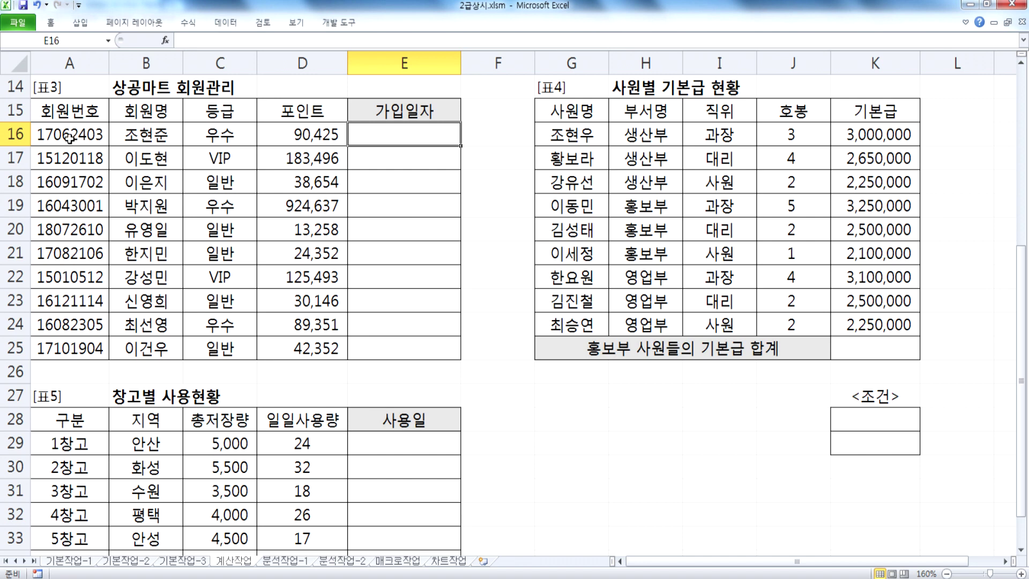
pyautogui.doubleClick(54, 132)
pyautogui.moveTo(54, 132); pyautogui.dragTo(26, 134)
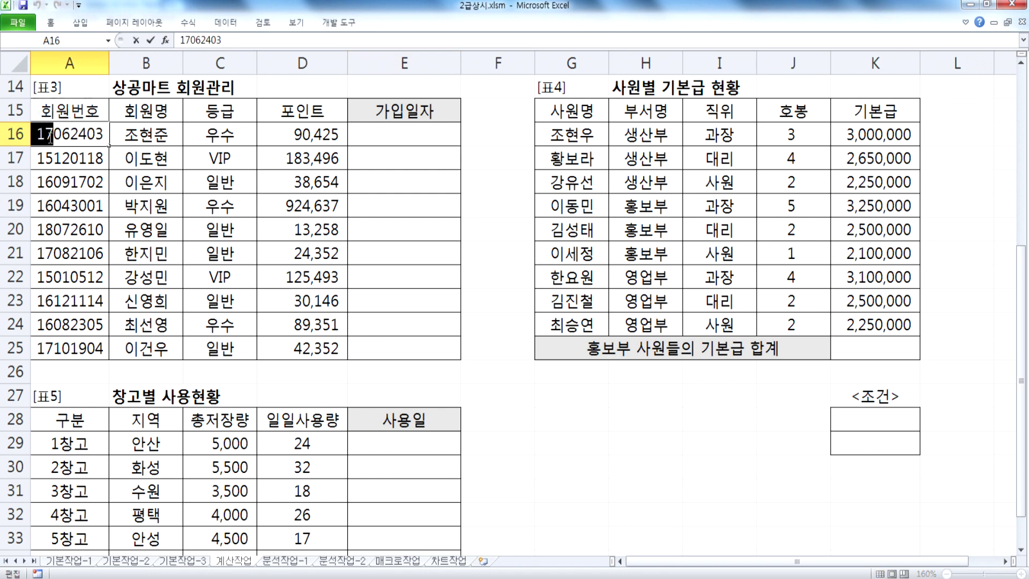
pyautogui.moveTo(87, 133); pyautogui.dragTo(55, 130)
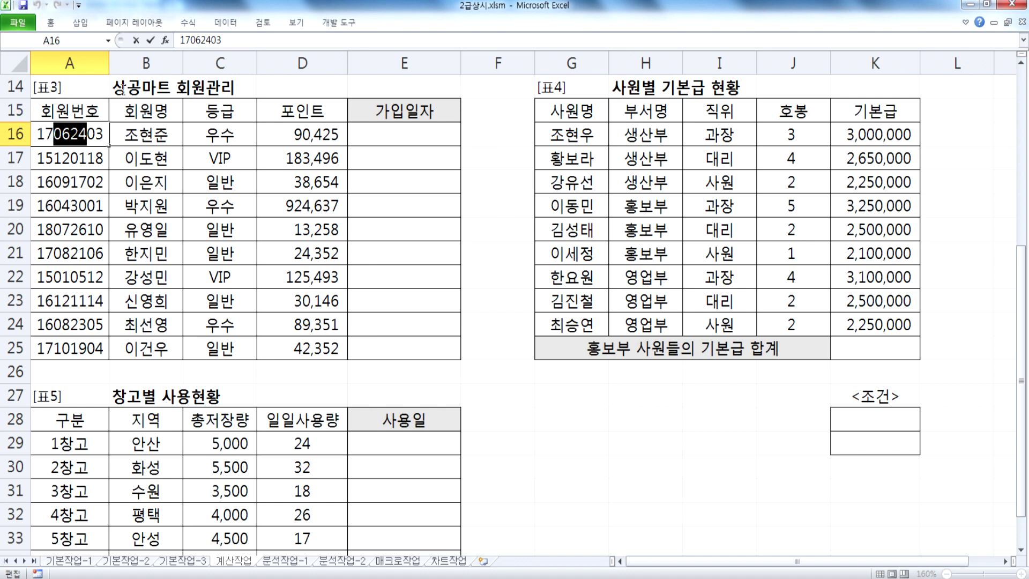
pyautogui.click(449, 143)
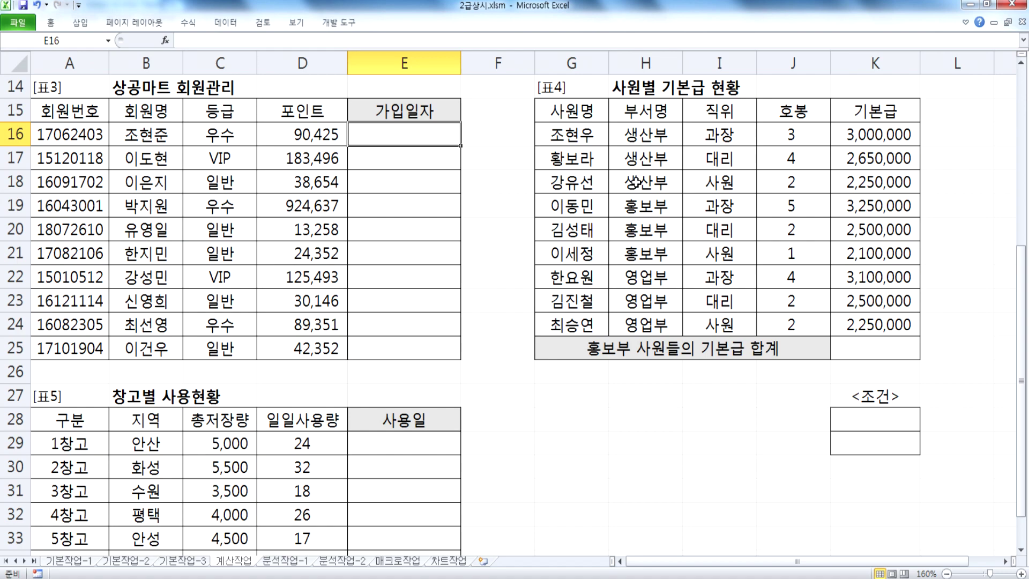
# Start a DATE formula in E16, the first 가입일자 cell of the [표3] table
pyautogui.scroll(4, 498, 315)
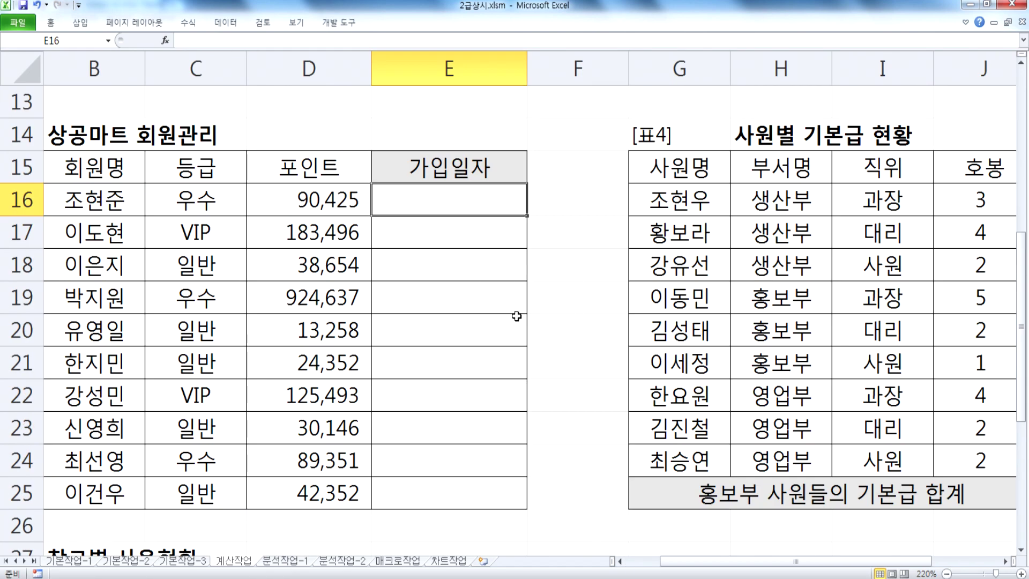
pyautogui.press('Home')
pyautogui.scroll(1, 528, 295)
pyautogui.scroll(-1, 528, 296)
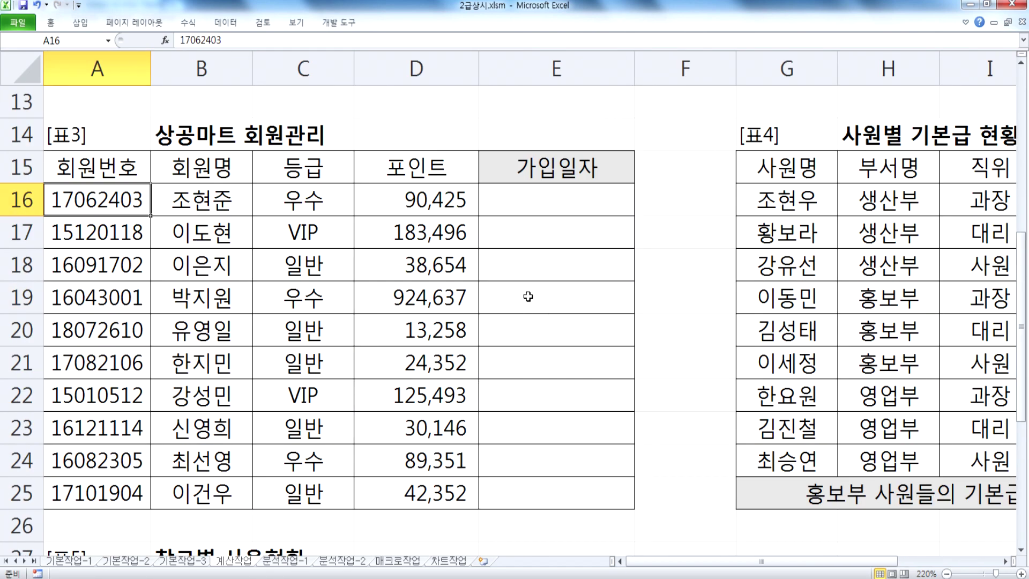
pyautogui.scroll(-1, 528, 297)
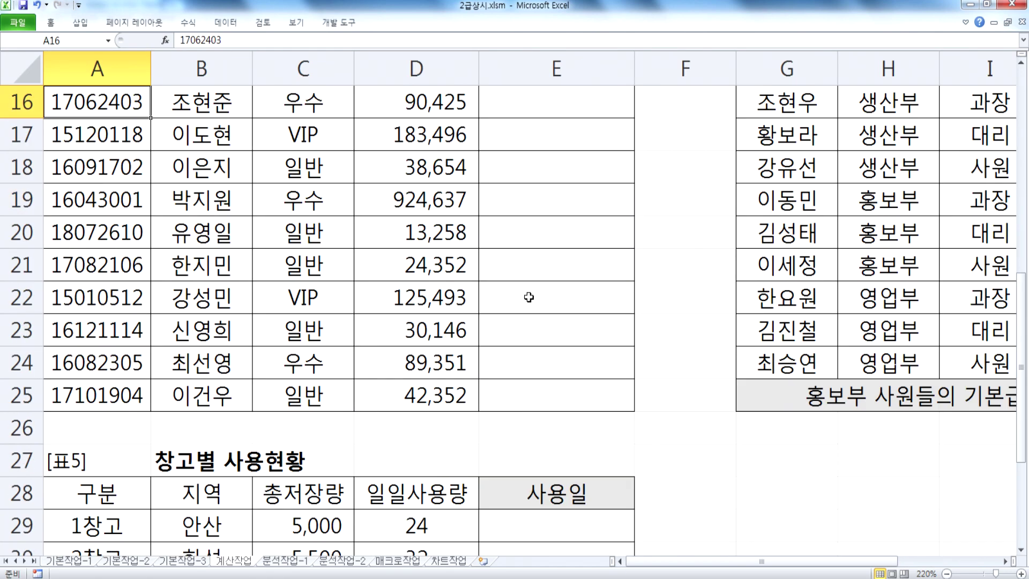
pyautogui.click(546, 103)
pyautogui.write('=ㅇㅁㅅ')
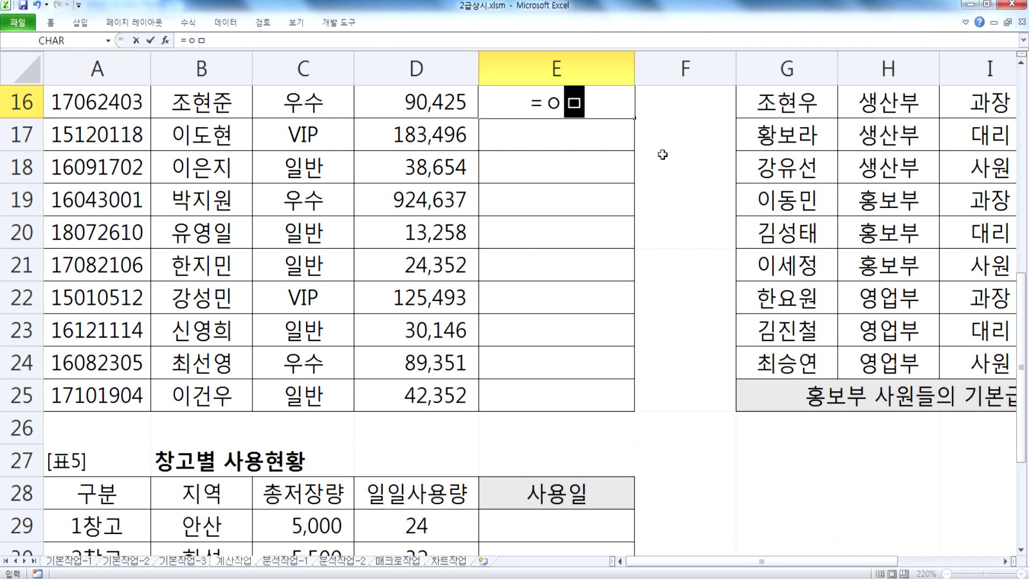
pyautogui.press('BackSpace')
pyautogui.press('BackSpace')
pyautogui.press('BackSpace')
pyautogui.write('DATE(')
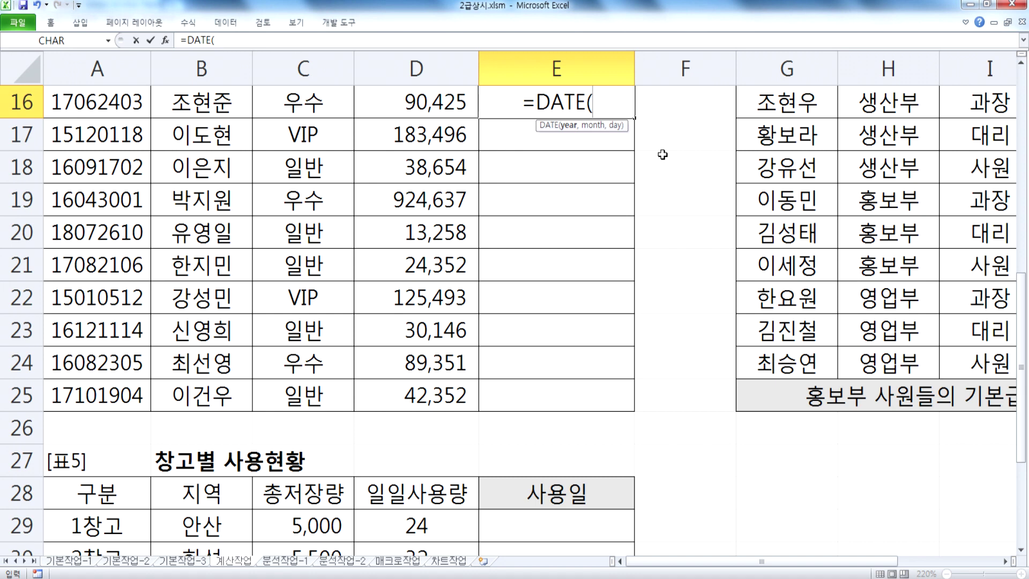
# Enter 2000+LEFT(A16,2) as the year argument of the DATE formula in E16
pyautogui.write('녀느,')
pyautogui.press('BackSpace')
pyautogui.press('BackSpace')
pyautogui.press('BackSpace')
pyautogui.write('2000+')
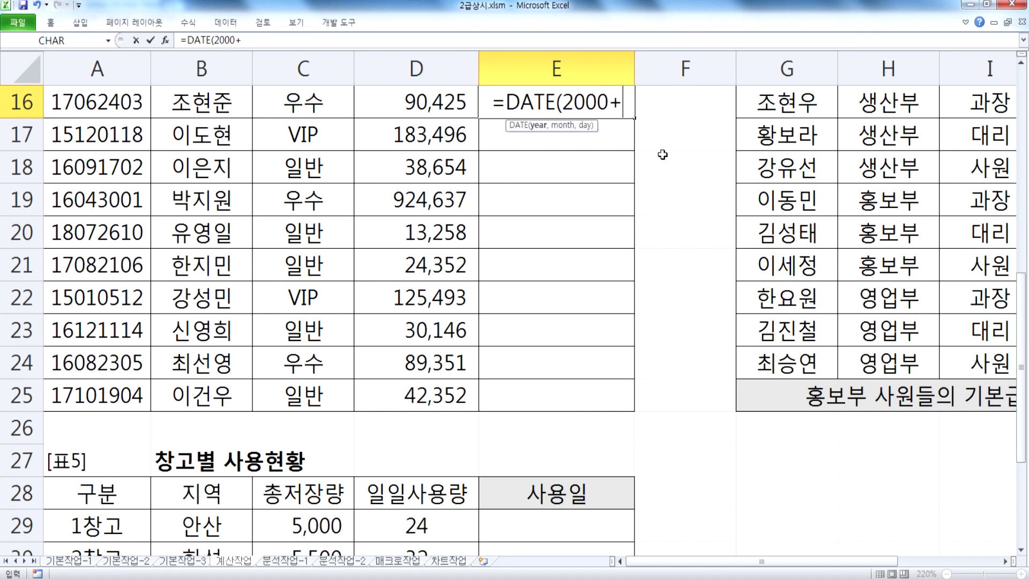
pyautogui.write('LEFT')
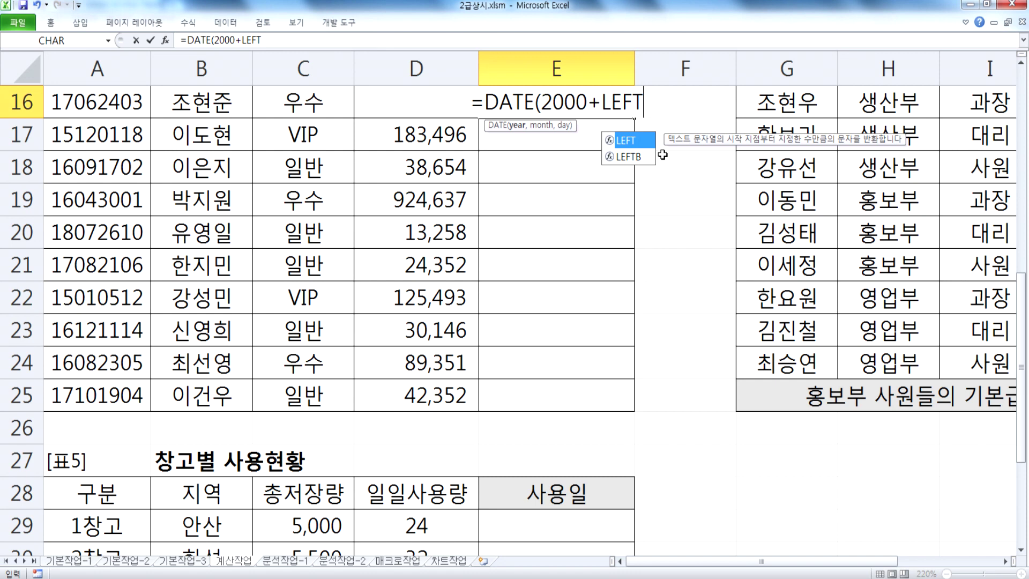
pyautogui.write('(')
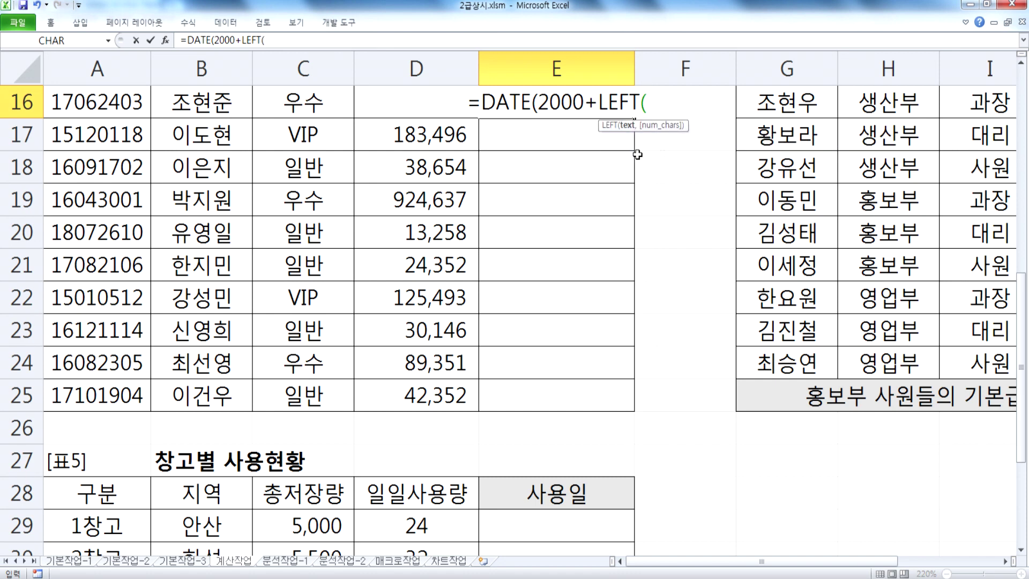
pyautogui.click(91, 102)
pyautogui.write(',2)')
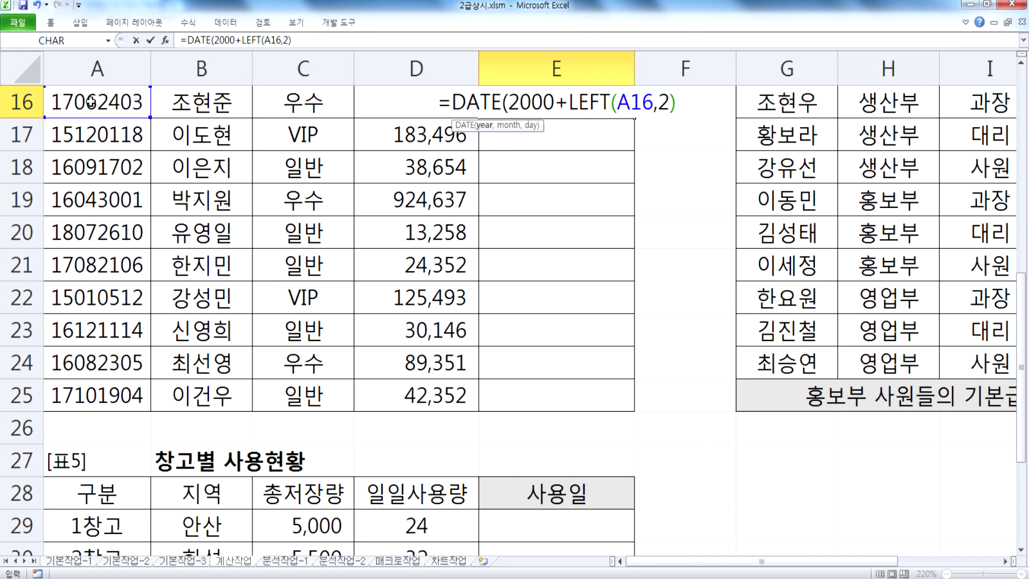
# Add MID(A16,3,2) as the month argument of the DATE formula
pyautogui.write(',')
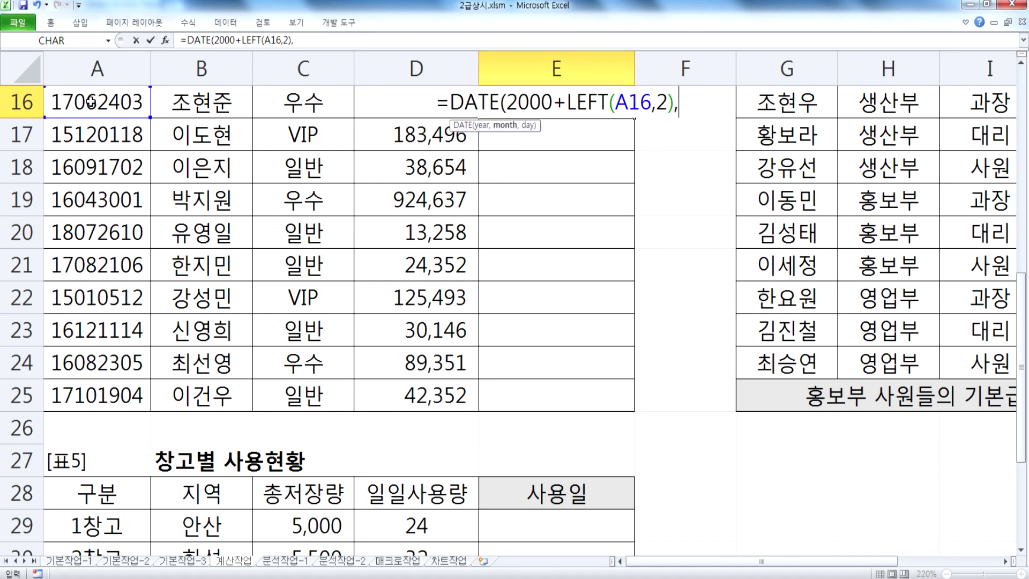
pyautogui.write('MID(')
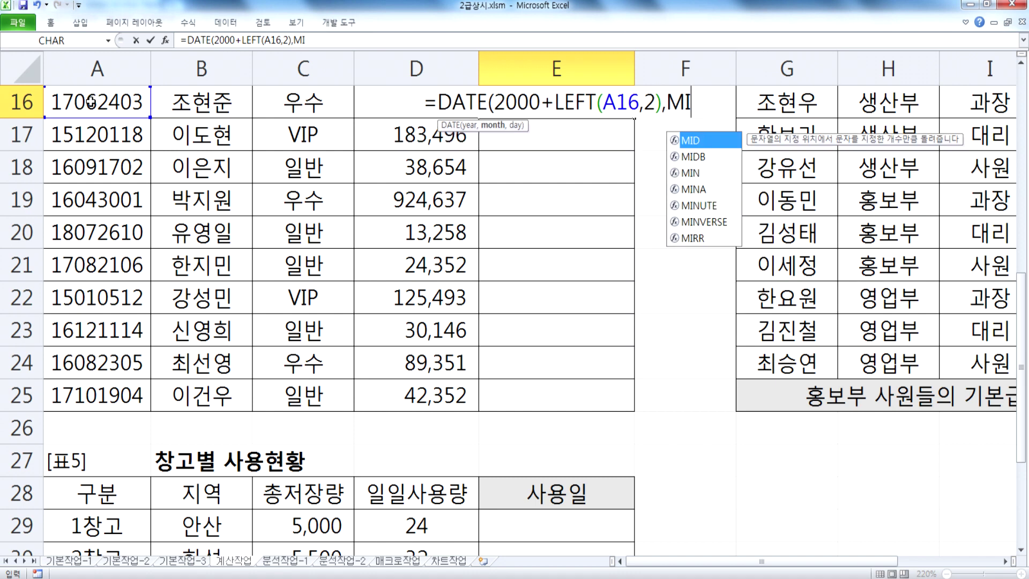
pyautogui.press('Left')
pyautogui.press('Left')
pyautogui.press('Left')
pyautogui.press('Left')
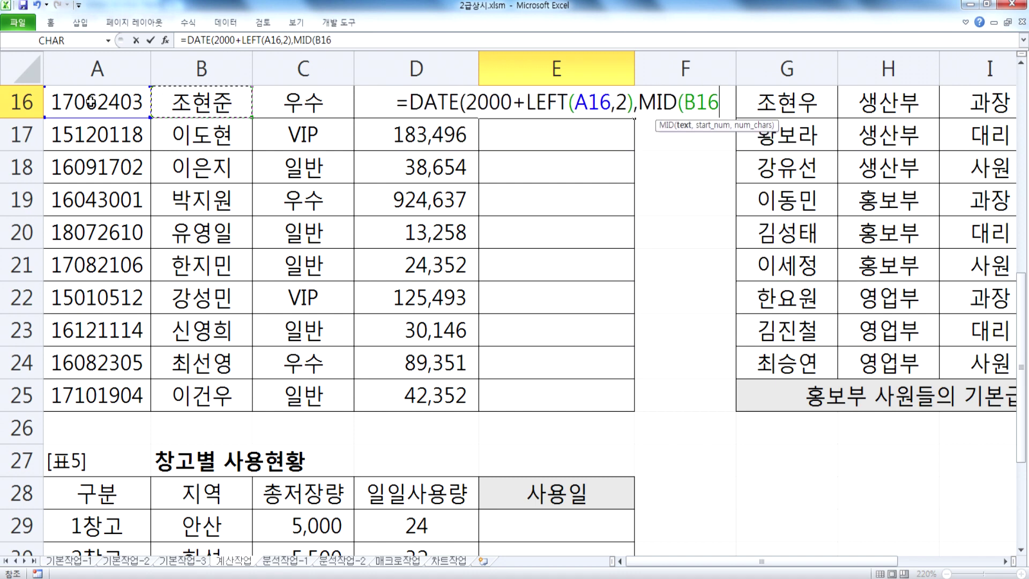
pyautogui.write(',')
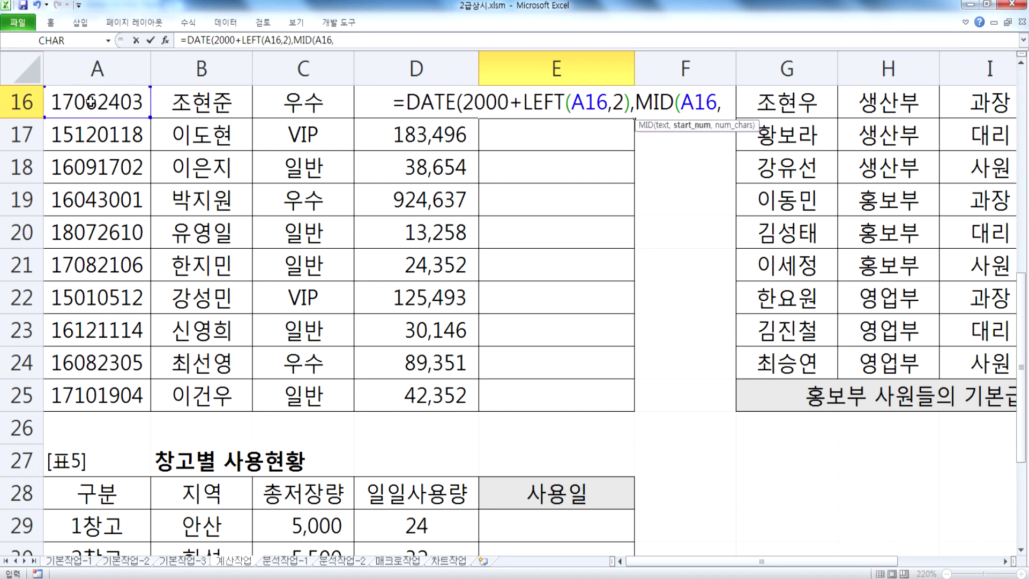
pyautogui.write('3,2)')
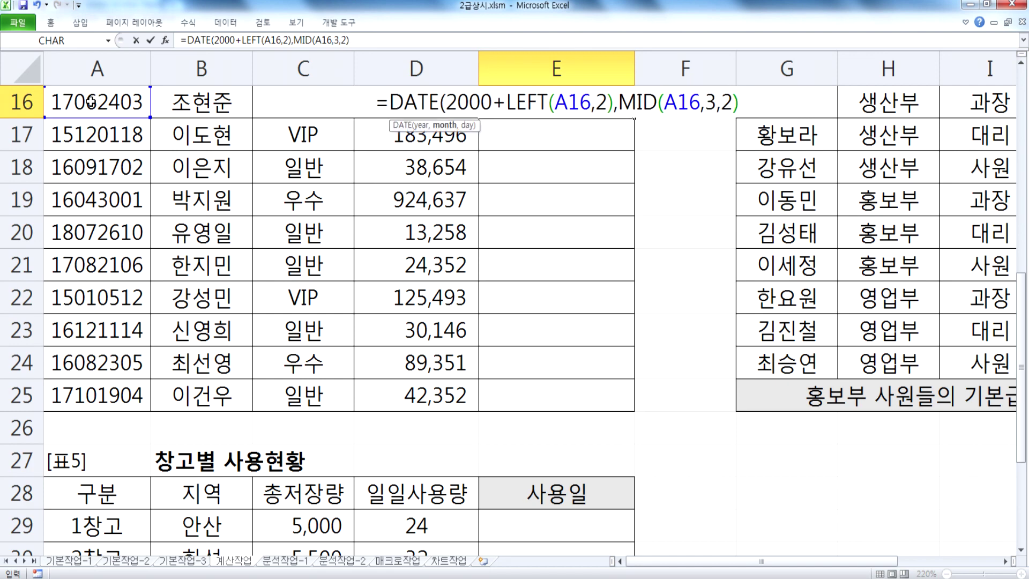
# Complete the DATE formula with MID(A16,5,2) as the day argument and fill it down from E16 to E25
pyautogui.write(',')
pyautogui.write('MID(D16')
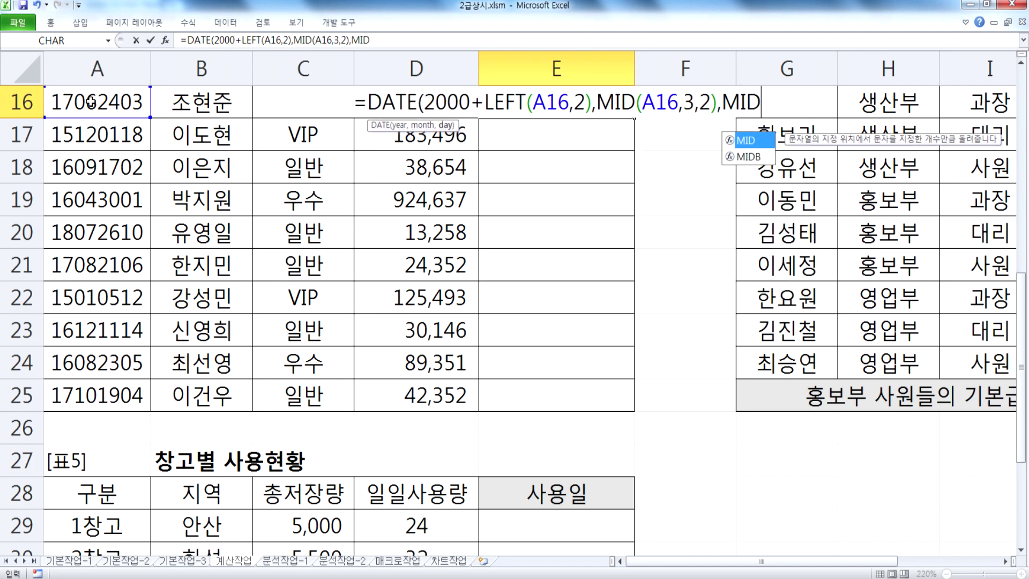
pyautogui.press('Left')
pyautogui.press('Left')
pyautogui.press('Left')
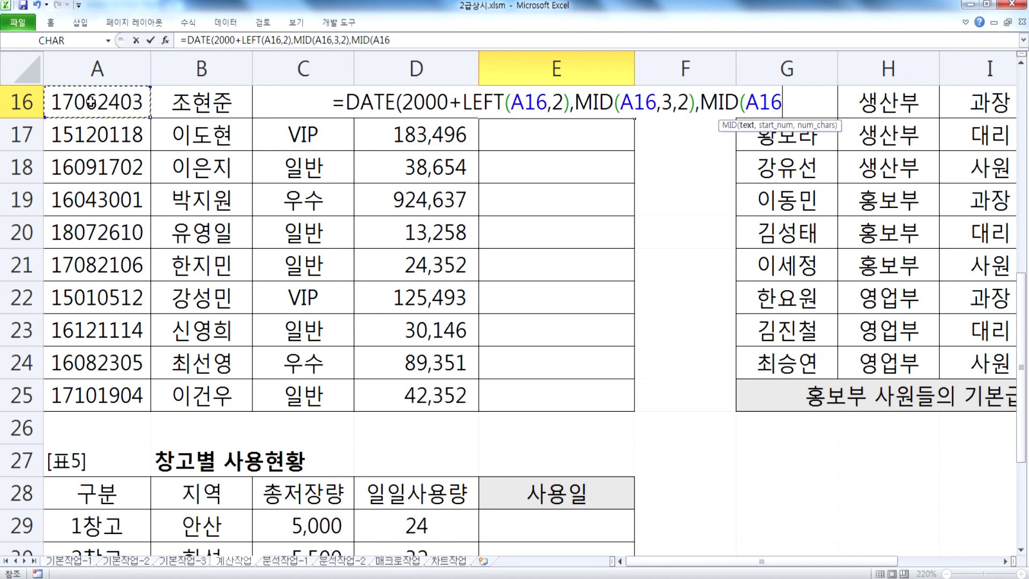
pyautogui.write(',5,2))')
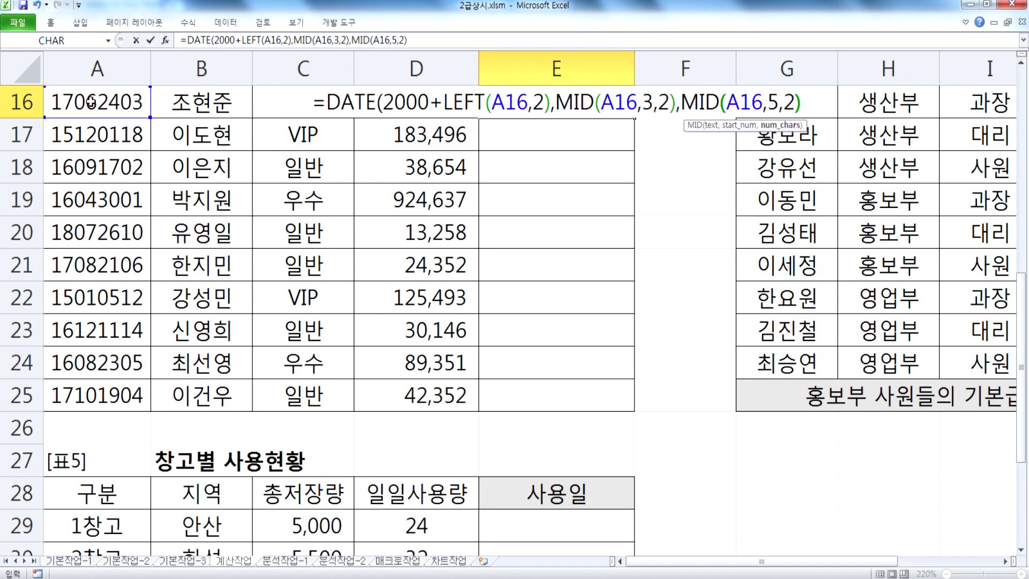
pyautogui.press('Return')
pyautogui.press('Up')
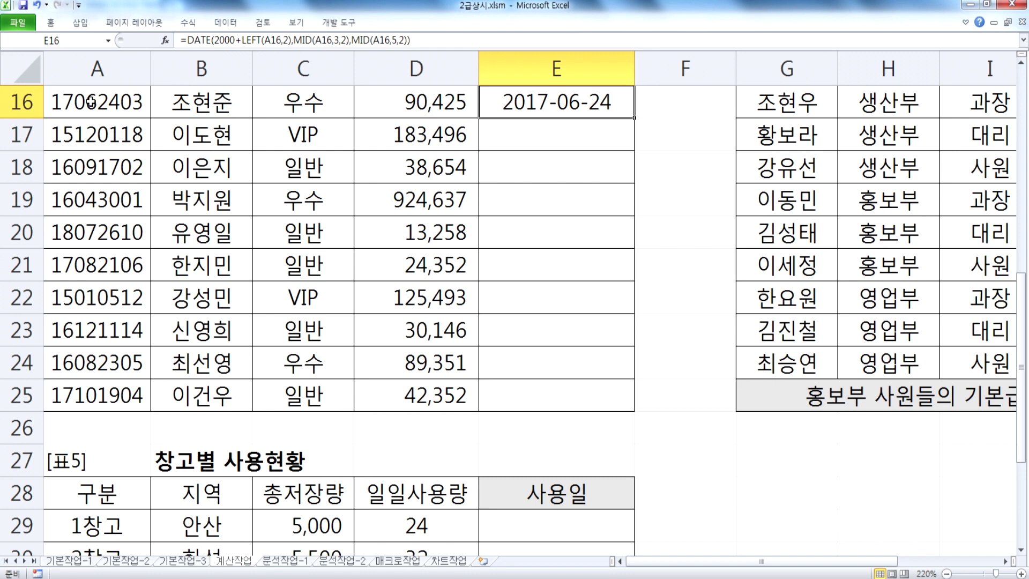
pyautogui.moveTo(633, 117); pyautogui.dragTo(633, 407)
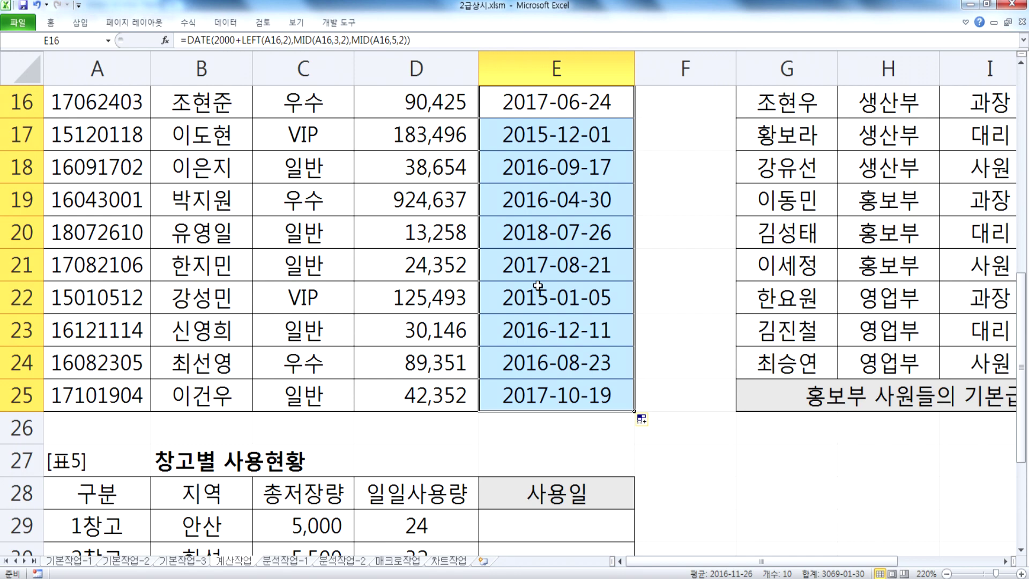
# Copy the E16 formula text into Notepad under 문제3) and place the insertion point below the 문제4) heading
pyautogui.scroll(2, 538, 286)
pyautogui.click(510, 292)
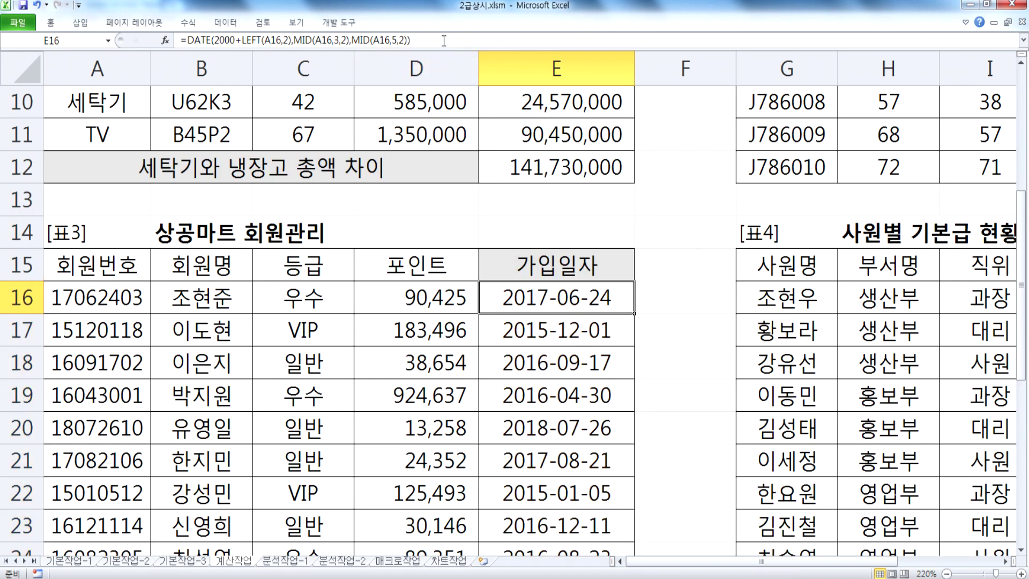
pyautogui.moveTo(444, 40); pyautogui.dragTo(181, 41)
pyautogui.hotkey('ctrl', 'c')
pyautogui.hotkey('alt', 'Tab')
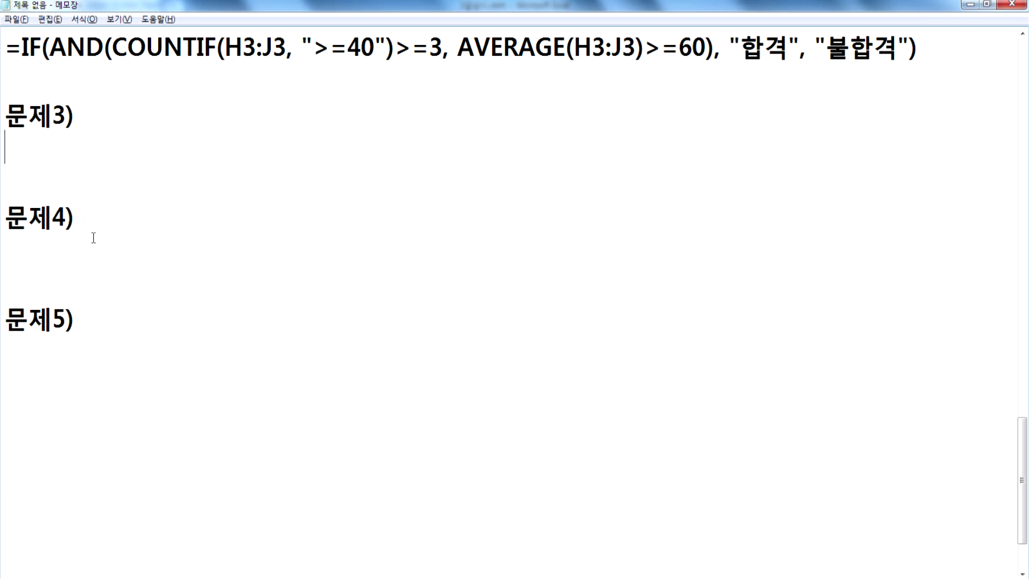
pyautogui.hotkey('ctrl', 'v')
pyautogui.click(80, 251)
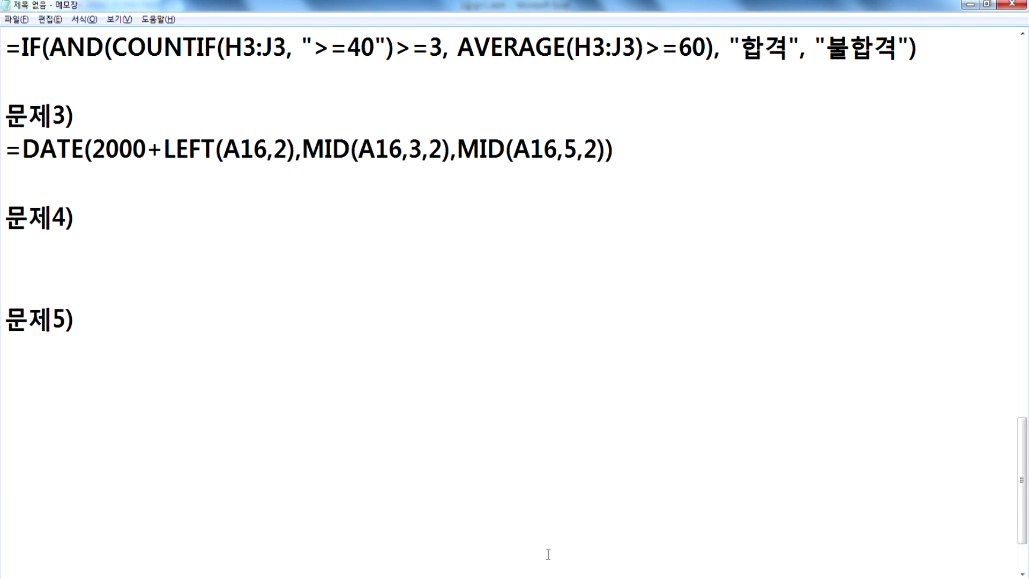
# Switch to the exam PDF in Adobe Acrobat Reader and read question 4 about the [표4] 홍보부 기본급 total
pyautogui.hotkey('alt', 'Tab')
pyautogui.scroll(-4, 471, 496)
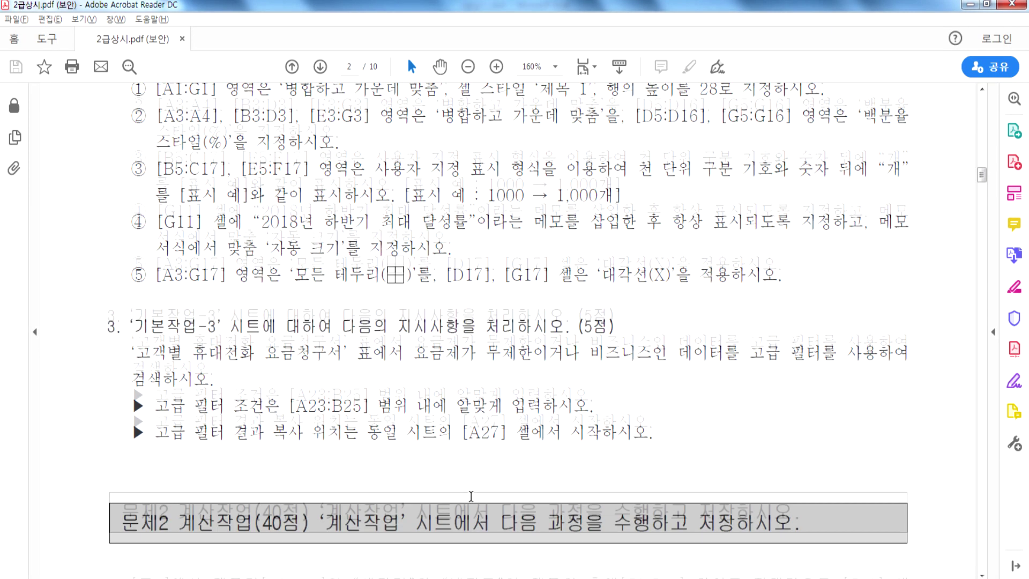
pyautogui.scroll(-2, 472, 497)
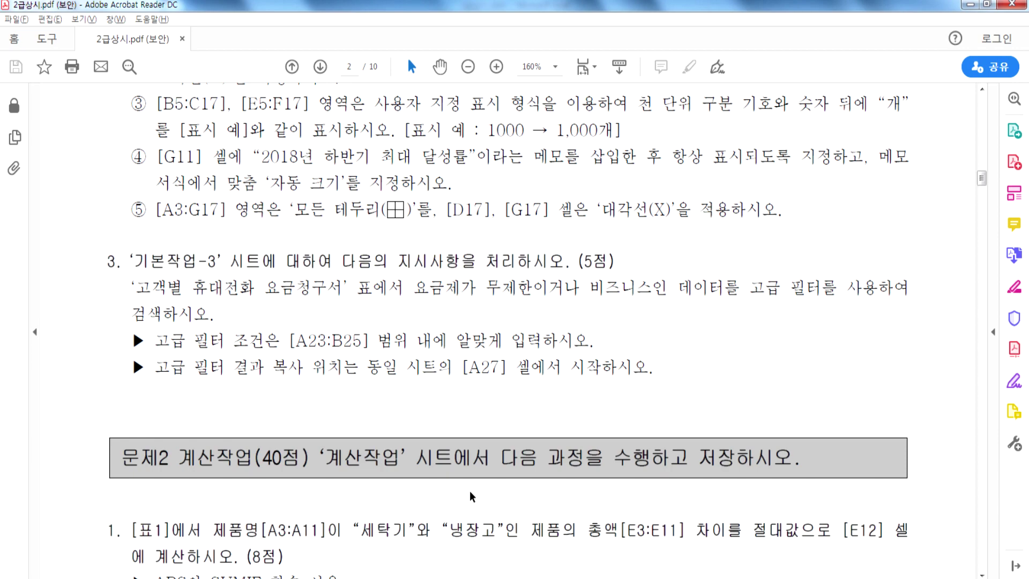
pyautogui.scroll(-20, 471, 497)
pyautogui.scroll(-2, 470, 496)
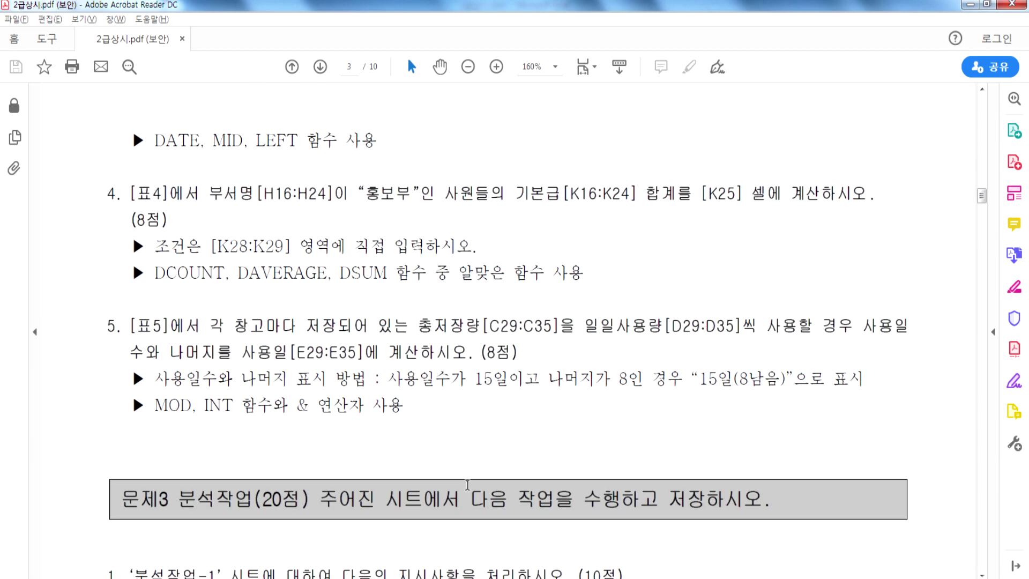
pyautogui.scroll(-1, 476, 485)
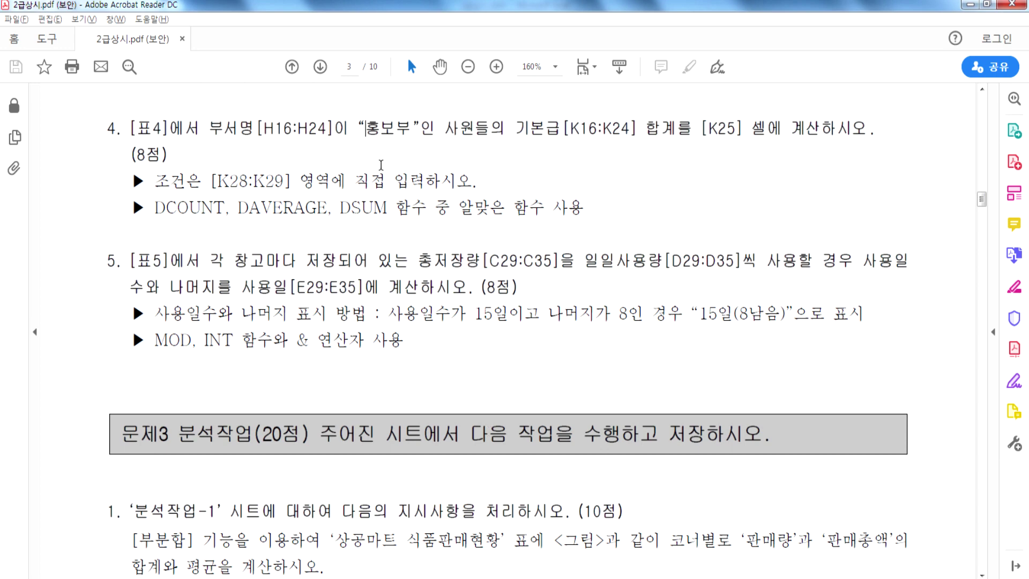
# Return to the 계산작업 sheet in Excel and go to the [표4] 사원별 기본급 현황 table
pyautogui.hotkey('alt', 'Tab')
pyautogui.hotkey('alt', 'Tab')
pyautogui.press('Tab')
pyautogui.hotkey('ctrl', 'Return')
pyautogui.moveTo(756, 562); pyautogui.dragTo(873, 567)
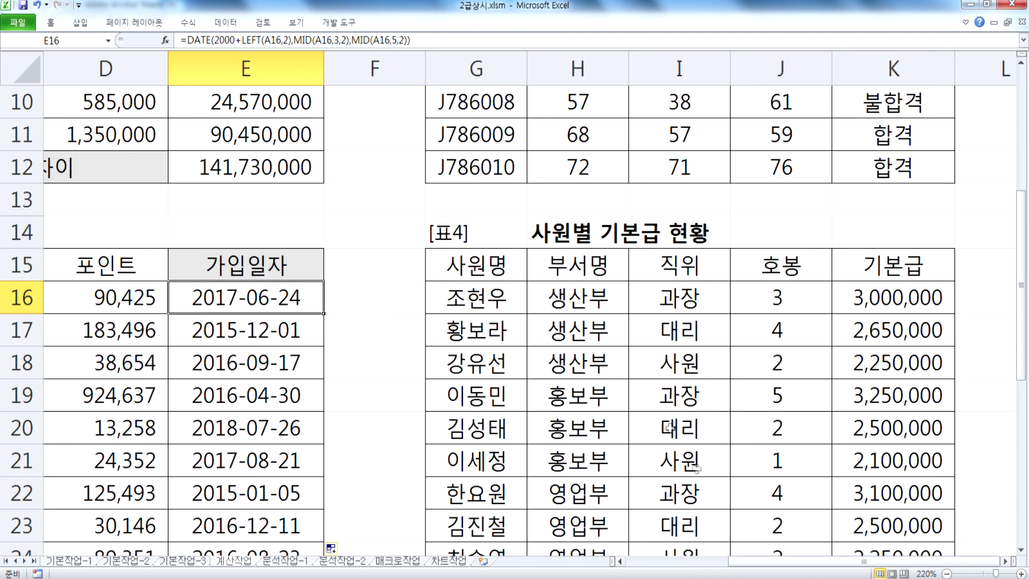
pyautogui.scroll(-2, 560, 175)
pyautogui.scroll(1, 581, 312)
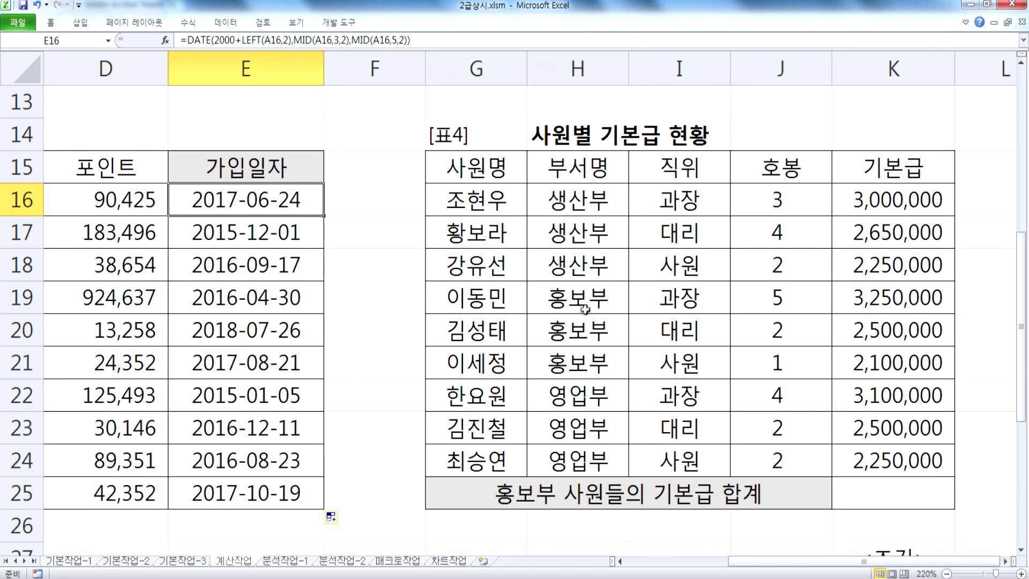
# Select K25, check question 4's allowed functions in the exam PDF, and return to K25 and the <조건> area in Excel
pyautogui.click(875, 495)
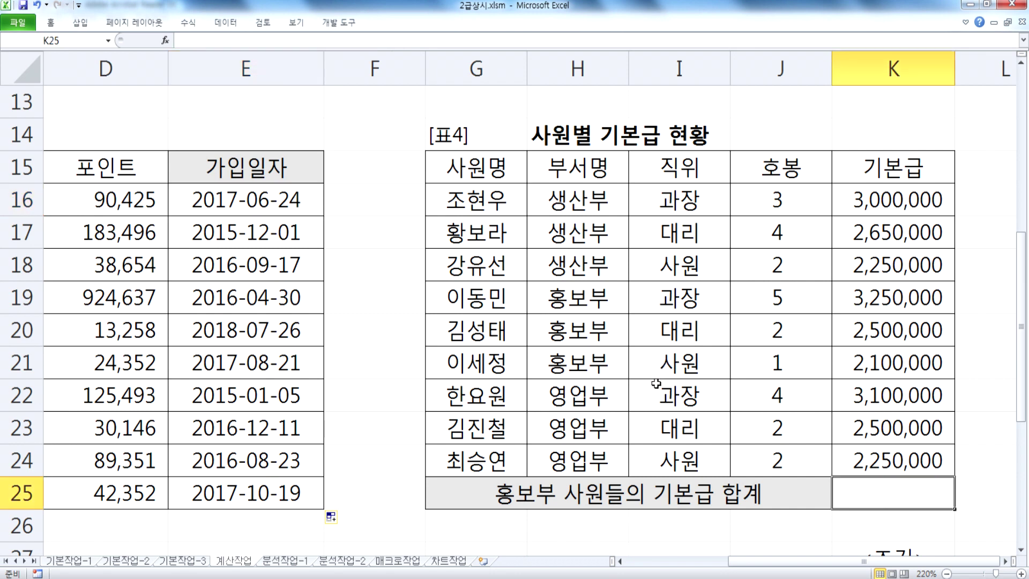
pyautogui.hotkey('alt', 'Tab')
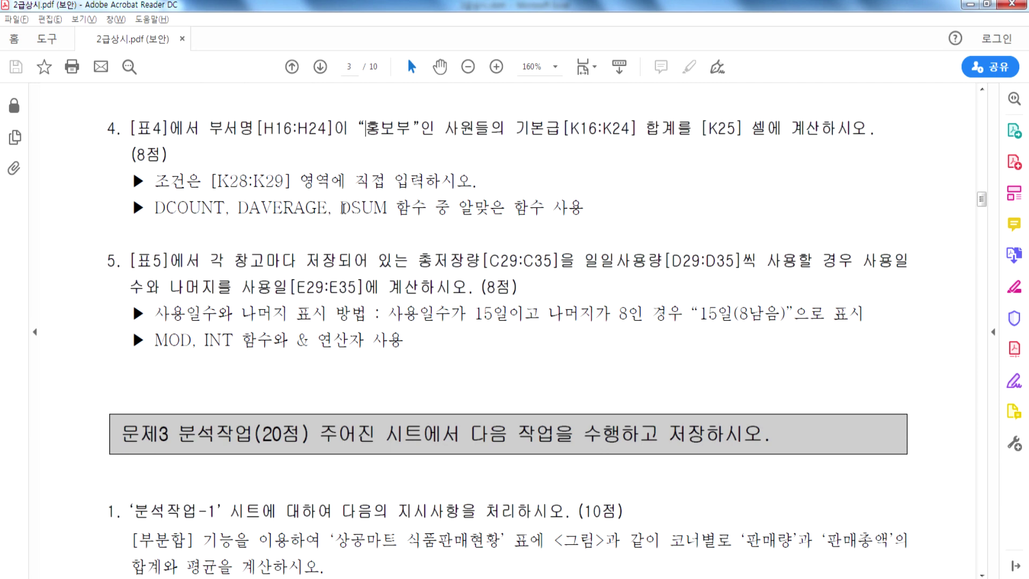
pyautogui.moveTo(341, 207); pyautogui.dragTo(386, 208)
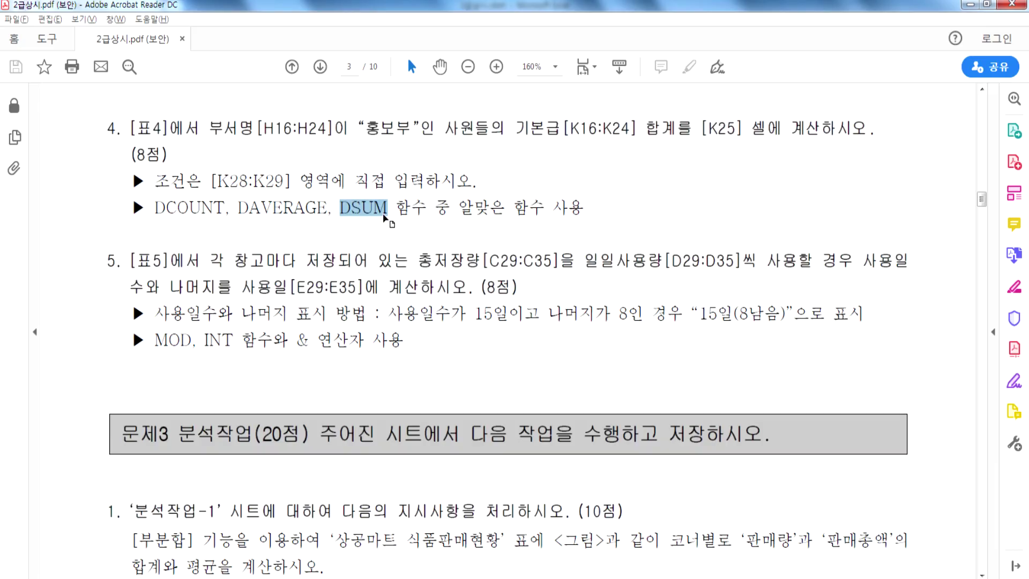
pyautogui.hotkey('alt', 'Tab')
pyautogui.click(1005, 561)
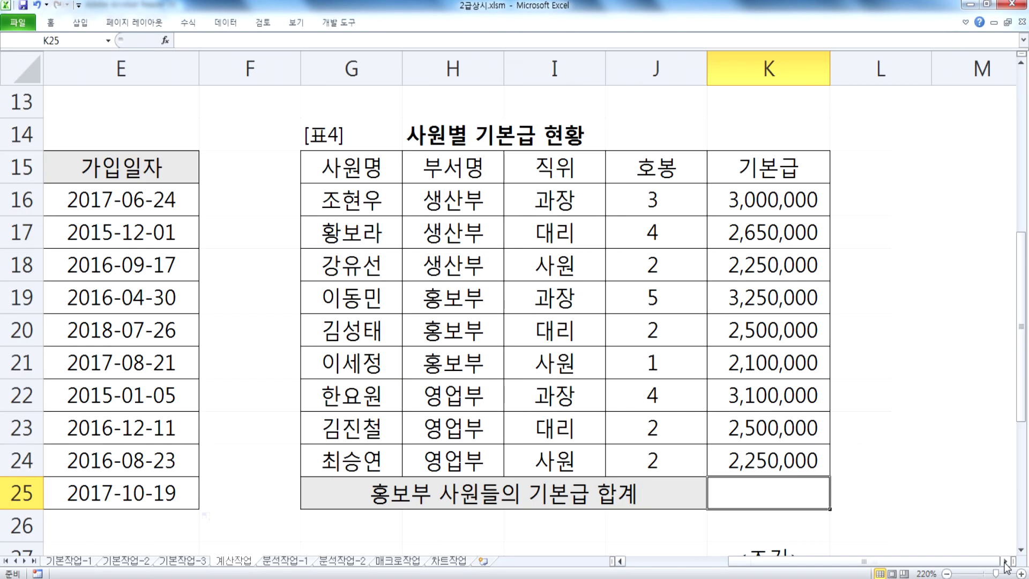
pyautogui.click(1005, 561)
pyautogui.click(1005, 561)
pyautogui.scroll(-1, 828, 518)
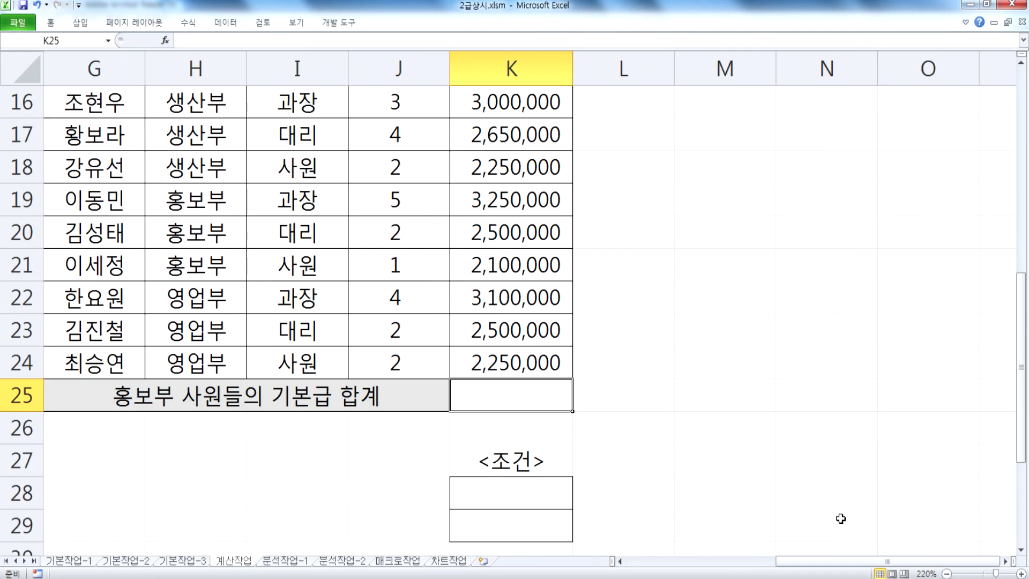
pyautogui.write('=ㅇ녀ㅡ(')
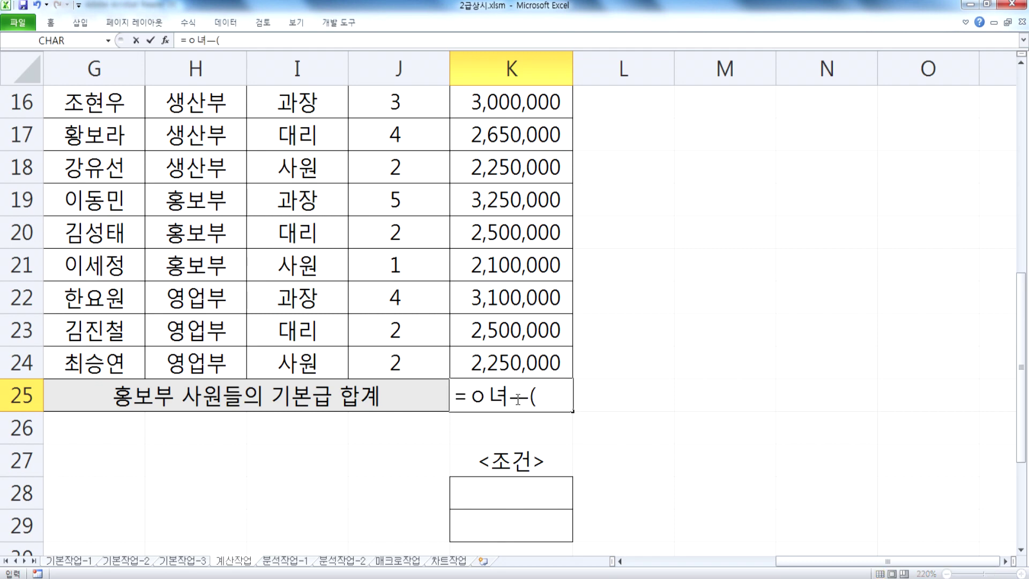
pyautogui.press('Escape')
pyautogui.write('=ㅇ녀ㅡ(')
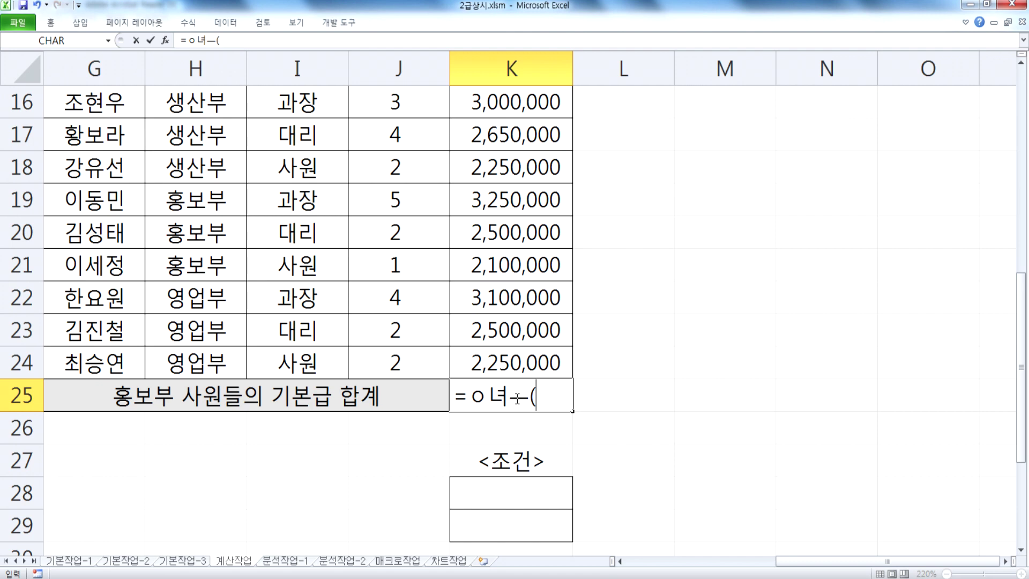
pyautogui.press('Escape')
# Enter =DSUM(G15:K24,K15,K28:K29) in K25 and select the first <조건> cell, K28
pyautogui.write('=')
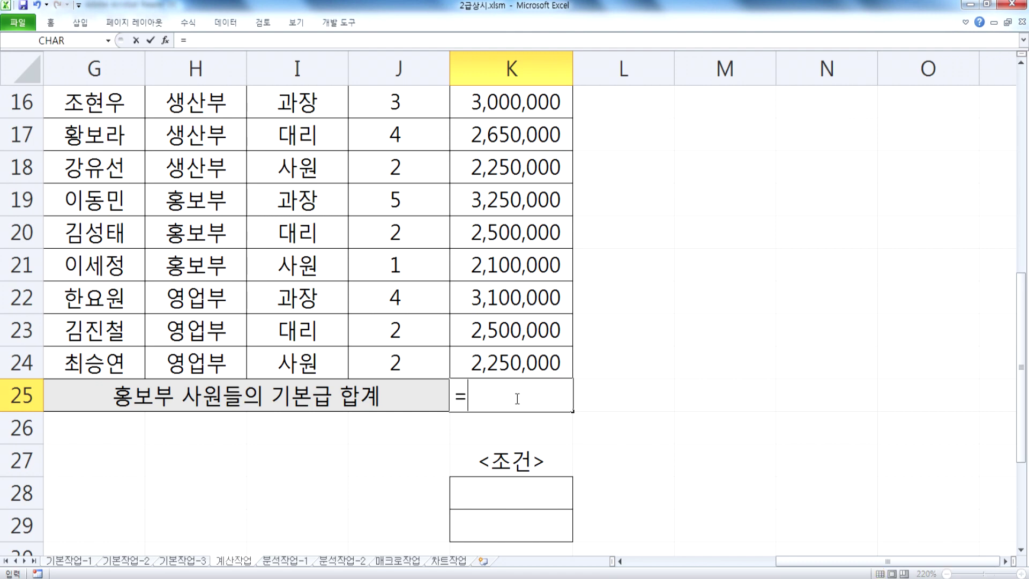
pyautogui.write('DSUM(')
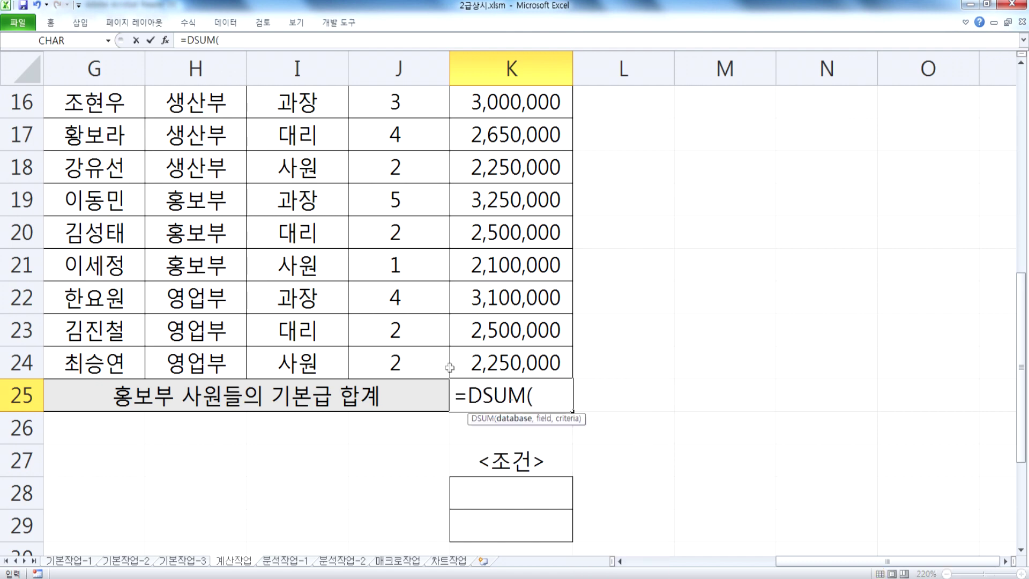
pyautogui.scroll(1, 166, 228)
pyautogui.moveTo(107, 175); pyautogui.dragTo(485, 461)
pyautogui.write(',')
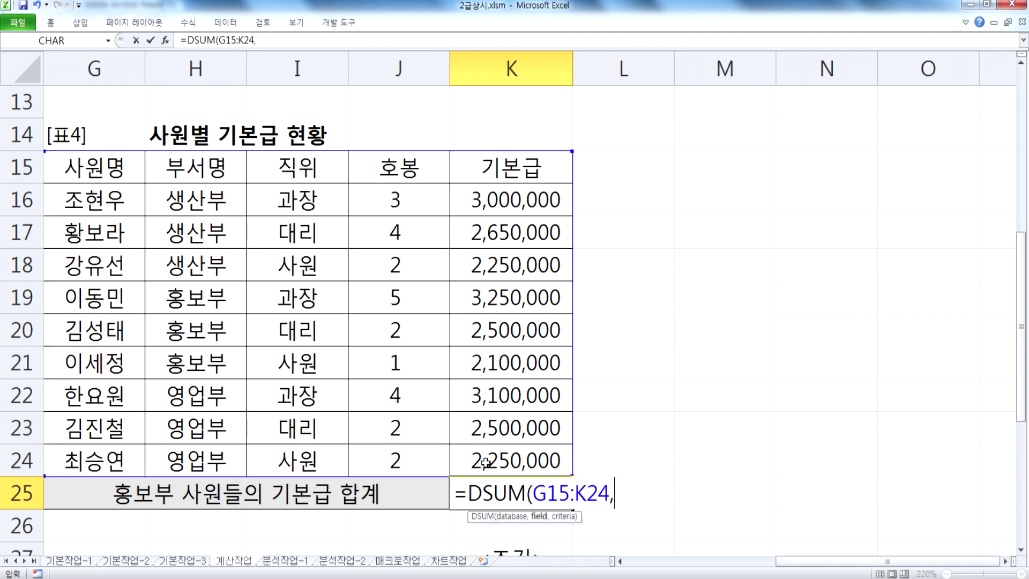
pyautogui.click(498, 166)
pyautogui.write(',')
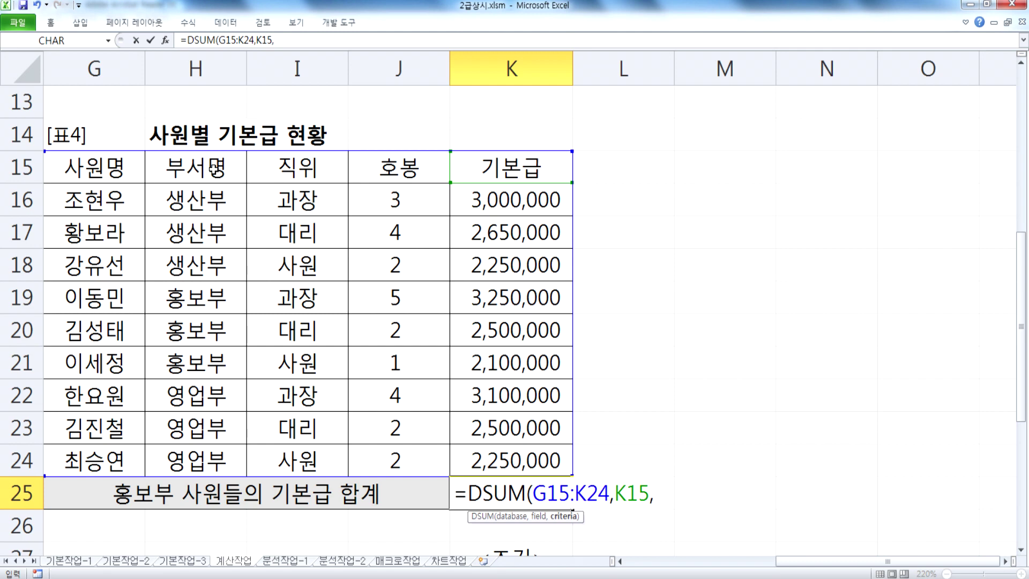
pyautogui.scroll(-2, 278, 344)
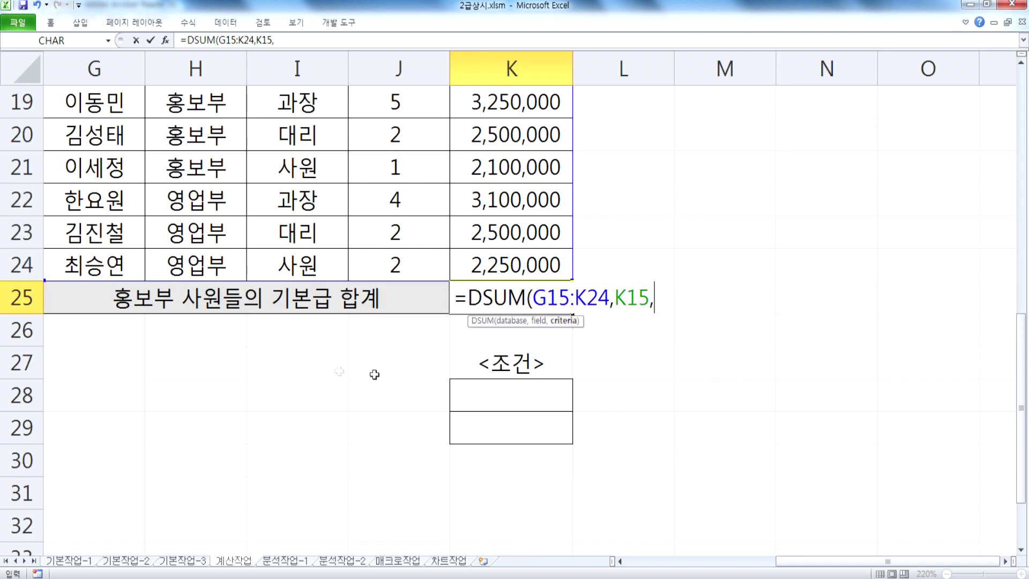
pyautogui.moveTo(492, 397); pyautogui.dragTo(461, 420)
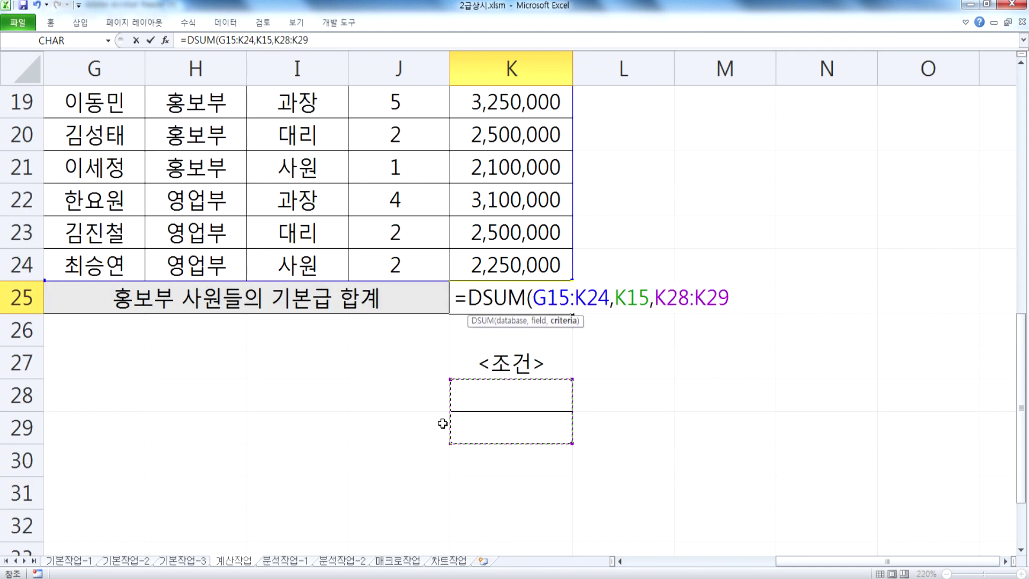
pyautogui.press('Return')
pyautogui.click(500, 391)
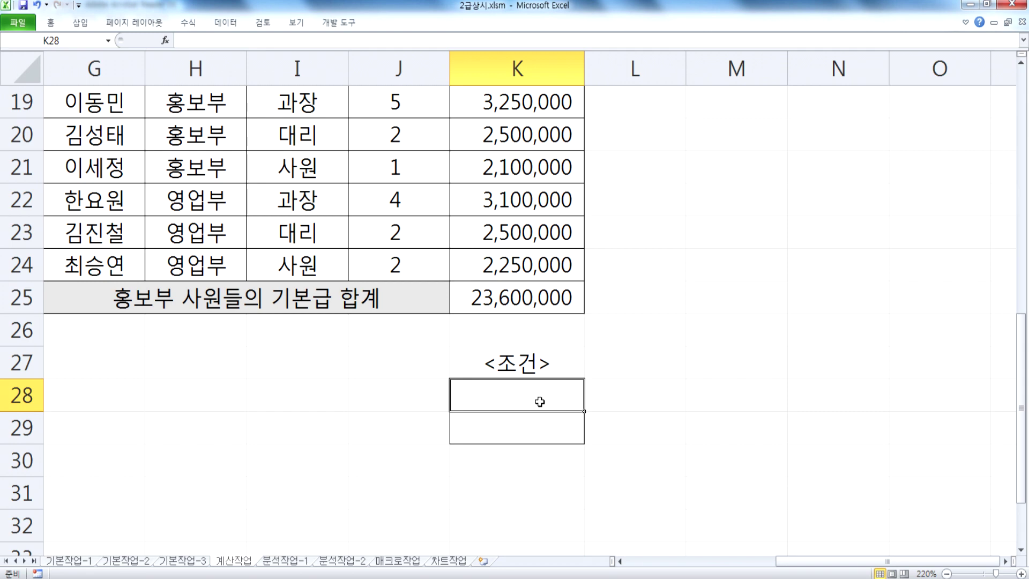
pyautogui.write('QNTJA')
pyautogui.press('BackSpace')
pyautogui.press('Escape')
pyautogui.write('QNTJ')
pyautogui.press('Escape')
# Fill the <조건> area with 부서 in K28 and 홍보부 in K29
pyautogui.write('부서')
pyautogui.press('Return')
pyautogui.write('홍보')
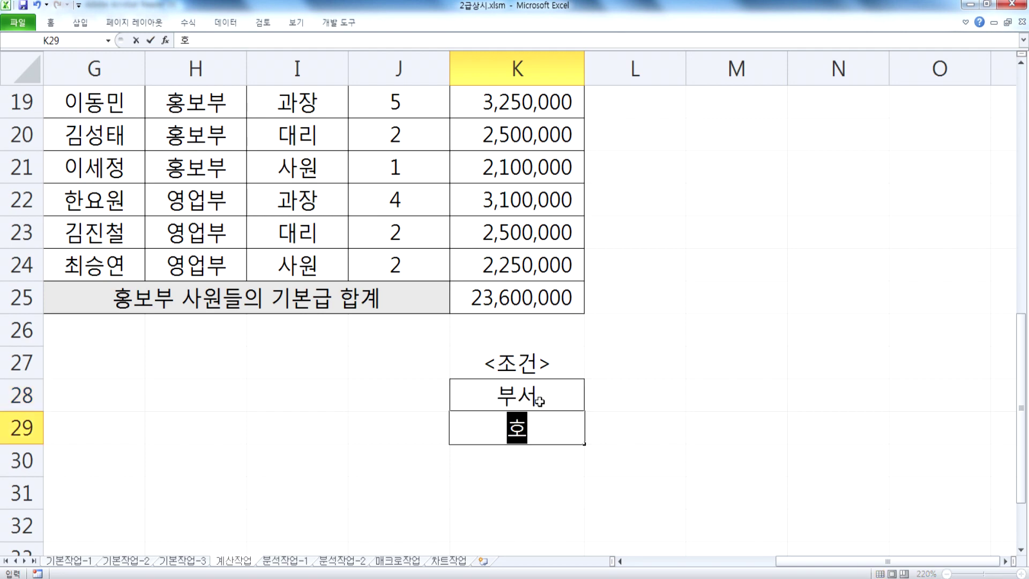
pyautogui.write('부')
pyautogui.press('Return')
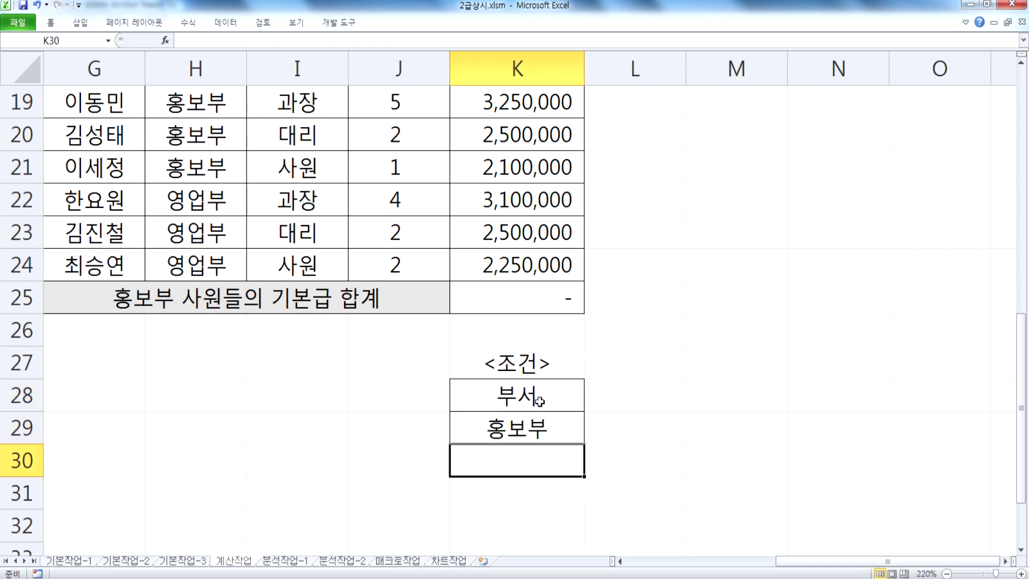
# Correct the criteria heading in K28 to 부서명 so that it matches the table's column heading
pyautogui.scroll(2, 353, 318)
pyautogui.scroll(-3, 563, 392)
pyautogui.doubleClick(547, 290)
pyautogui.write('명')
pyautogui.press('Return')
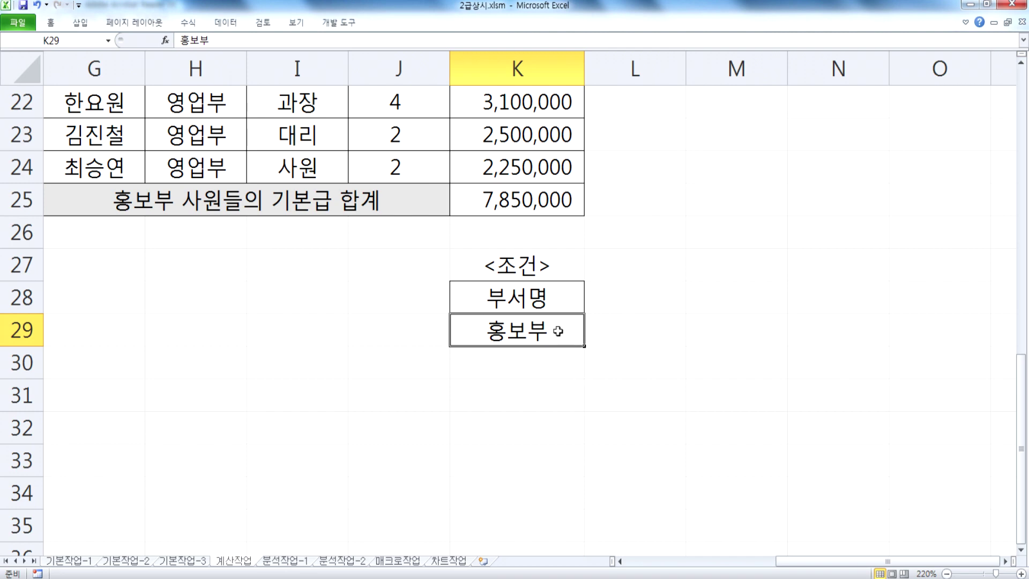
pyautogui.click(547, 296)
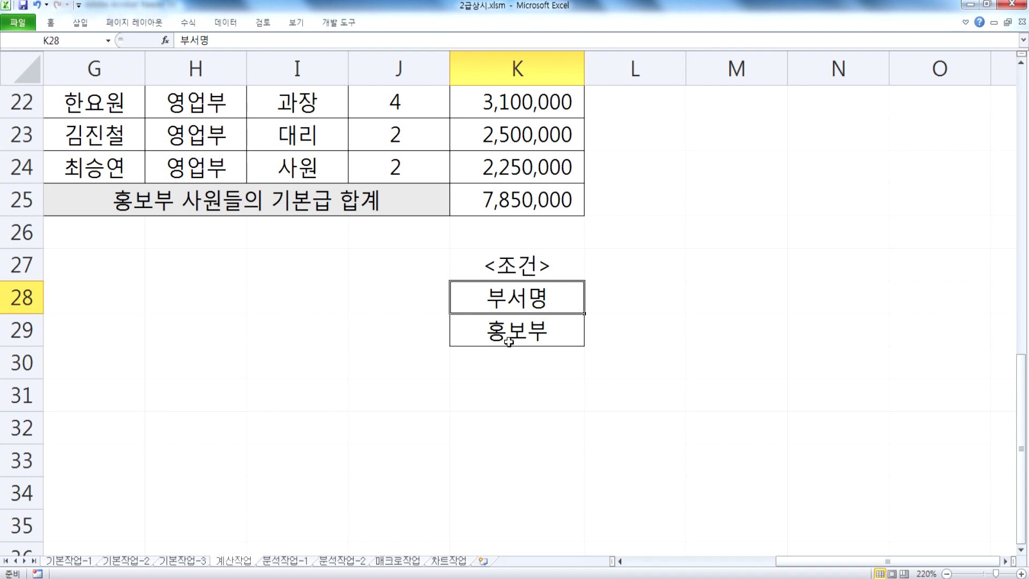
# Copy the K25 formula text and paste it into Notepad under the 문제4) heading
pyautogui.click(520, 202)
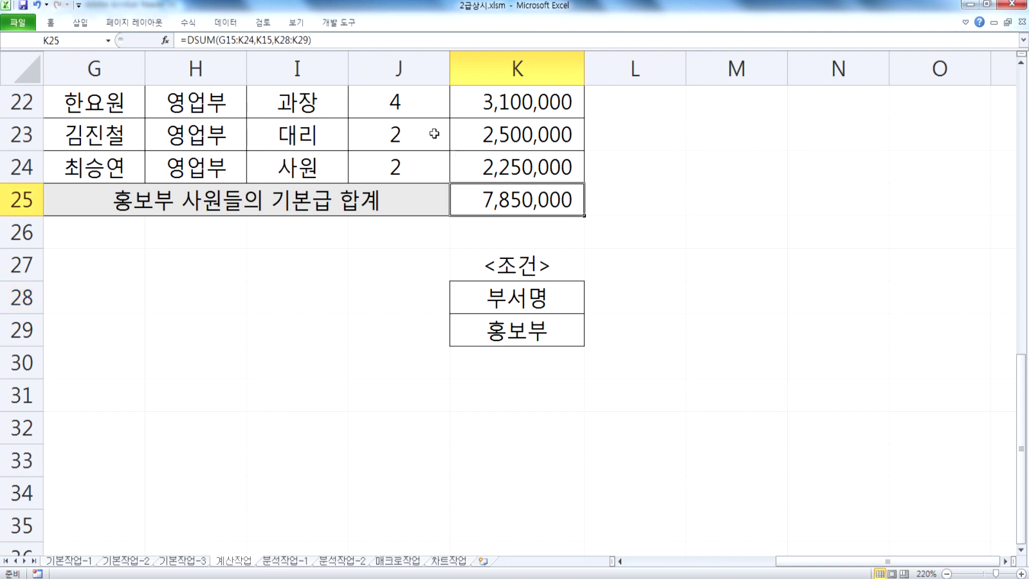
pyautogui.moveTo(337, 44); pyautogui.dragTo(135, 29)
pyautogui.hotkey('ctrl', 'c')
pyautogui.hotkey('alt', 'Tab')
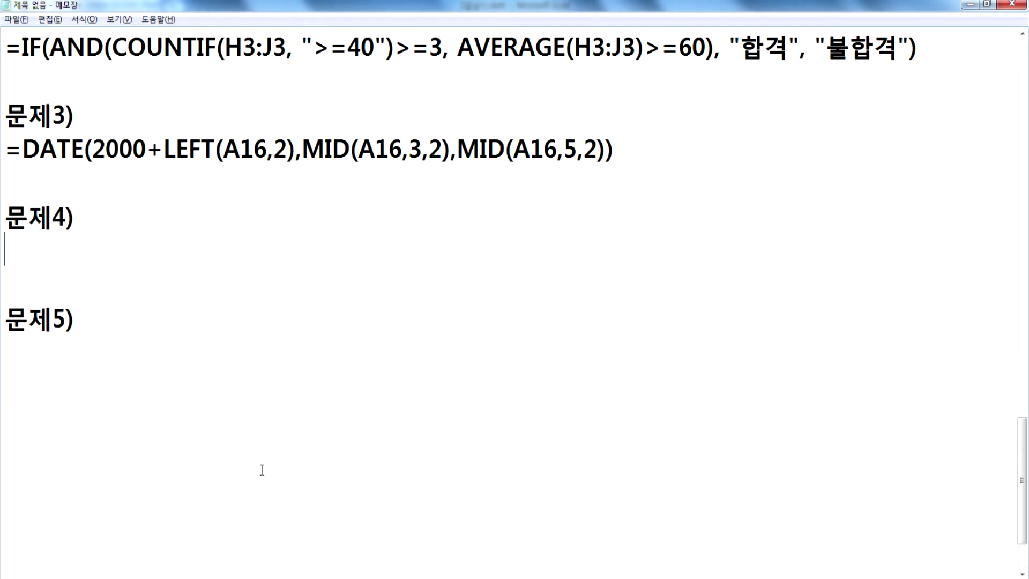
pyautogui.hotkey('ctrl', 'v')
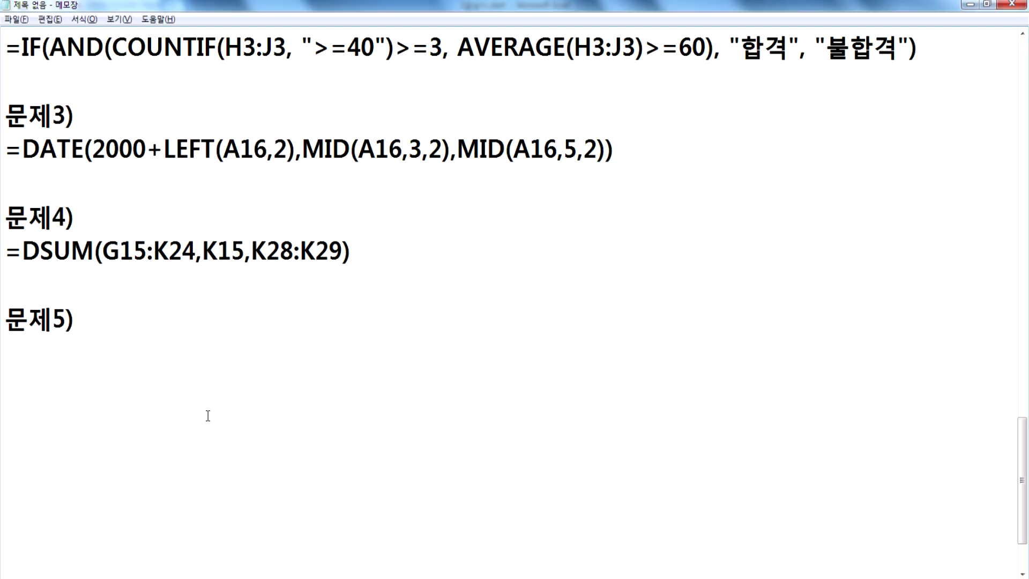
# Return to the 계산작업 sheet in Excel and examine 총저장량, 일일사용량 and 사용일 for 1창고 in [표5] 창고별 사용현황
pyautogui.hotkey('alt', 'Tab')
pyautogui.hotkey('ctrl', 'Return')
pyautogui.press('Home')
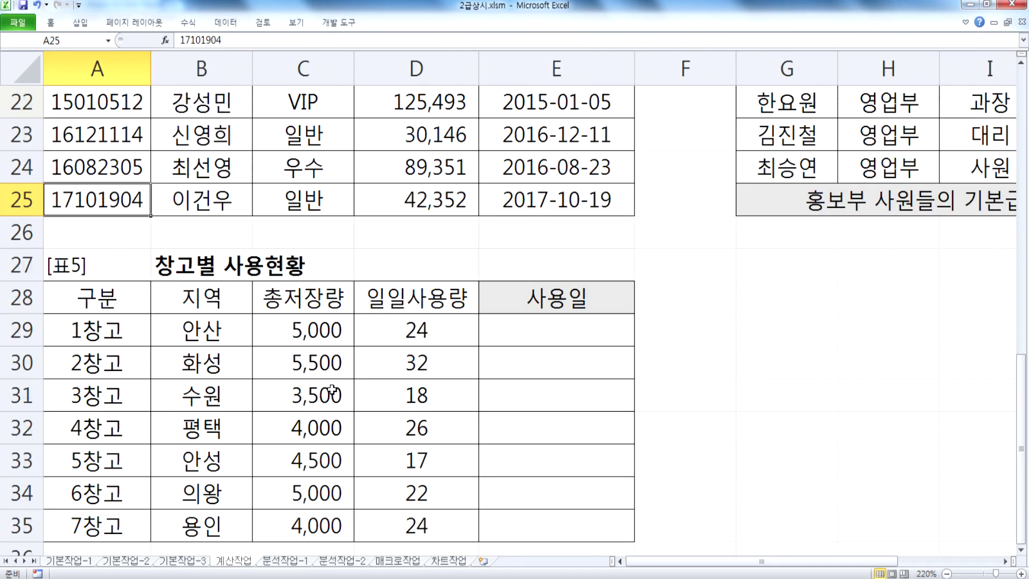
pyautogui.scroll(-2, 333, 390)
pyautogui.click(537, 132)
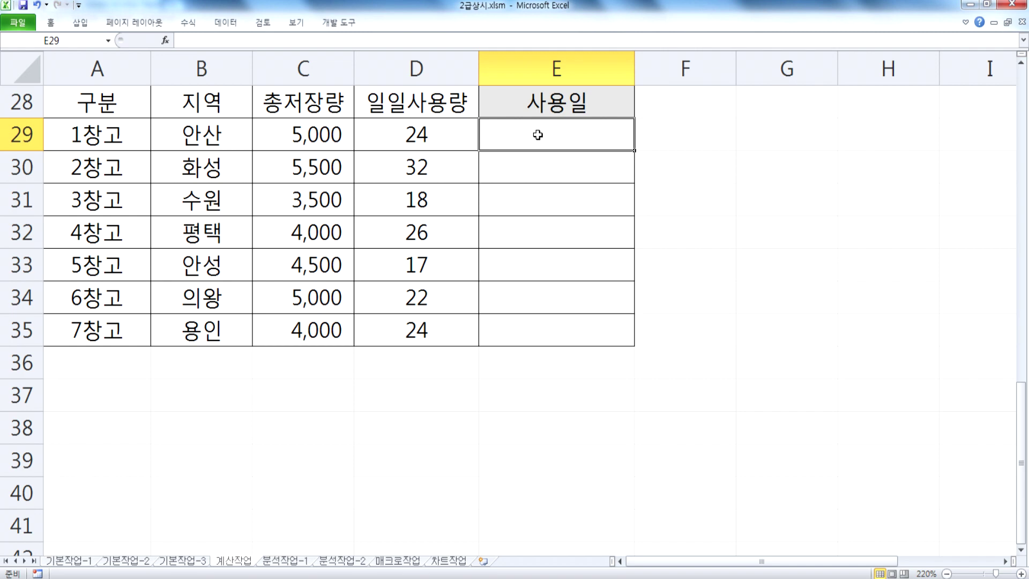
pyautogui.click(304, 138)
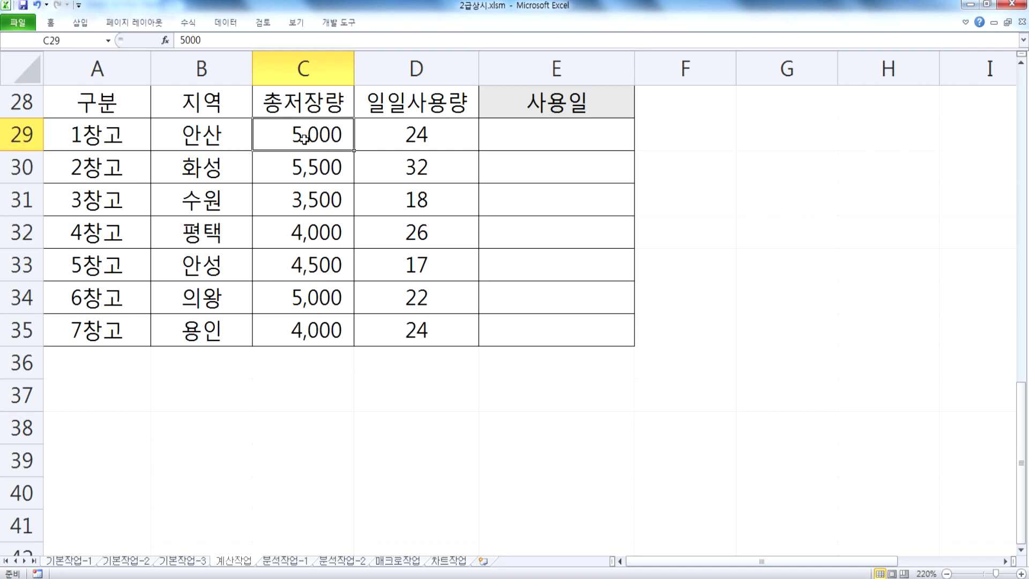
pyautogui.click(401, 147)
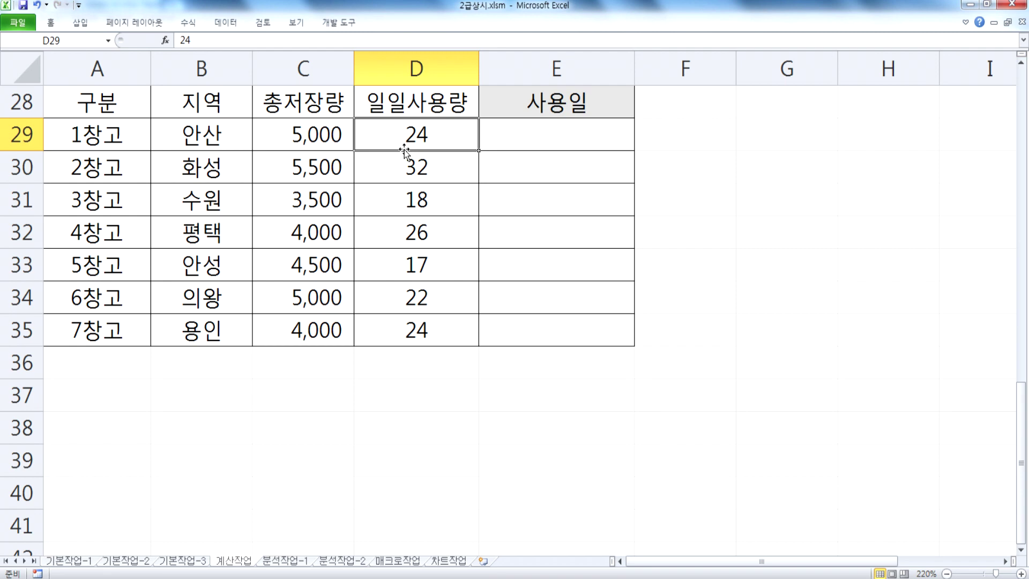
# Divide 총저장량 by 일일사용량 for 1창고 by entering =C29/D29 in E29
pyautogui.press('Right')
pyautogui.write('=')
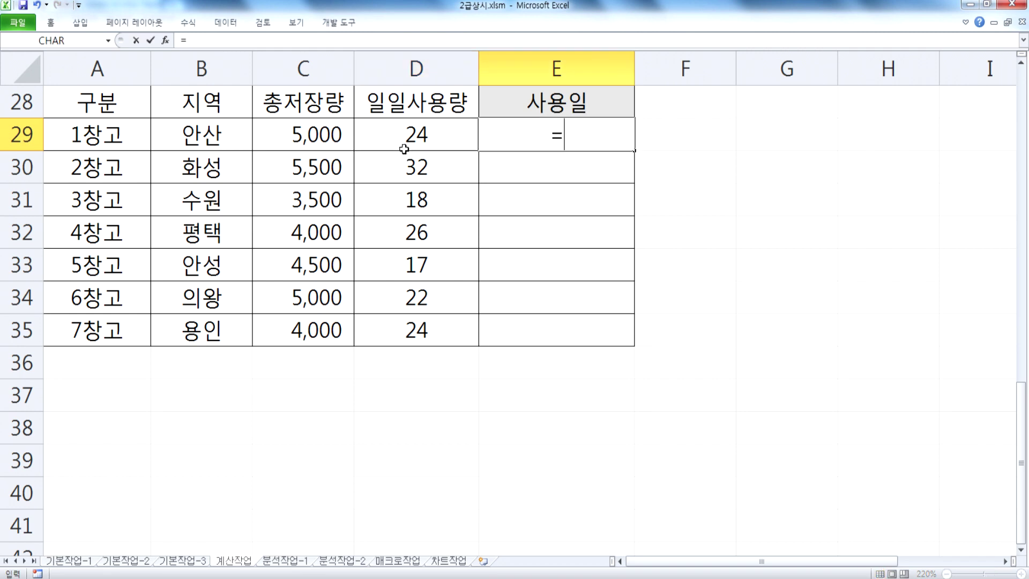
pyautogui.press('Left')
pyautogui.press('Left')
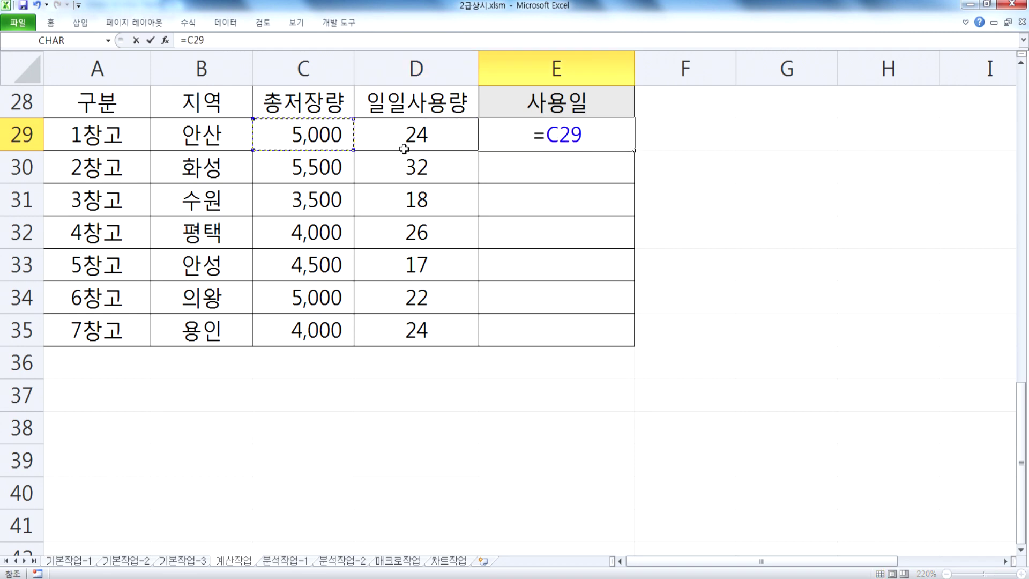
pyautogui.write('/')
pyautogui.press('Left')
pyautogui.press('Return')
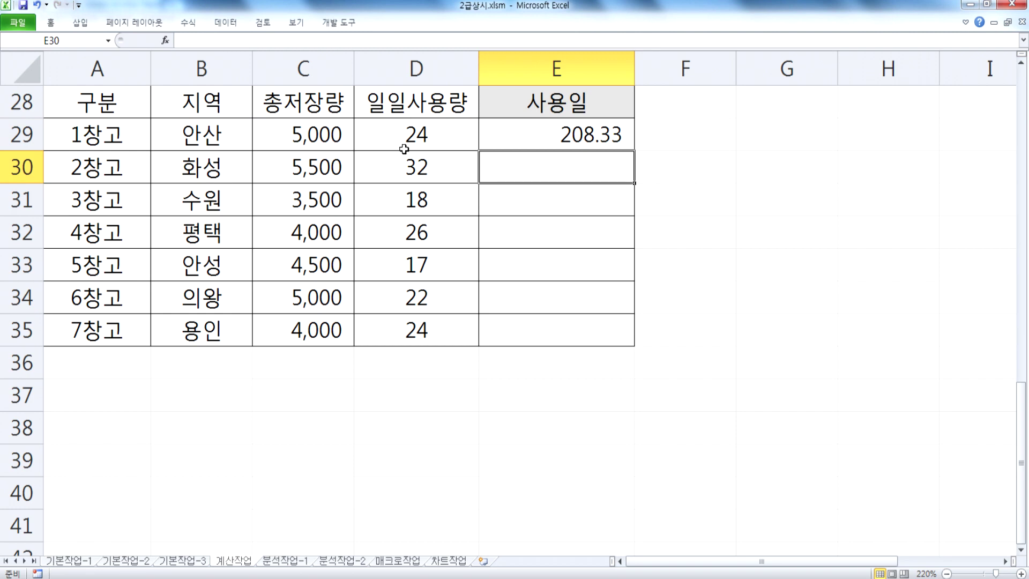
pyautogui.press('Up')
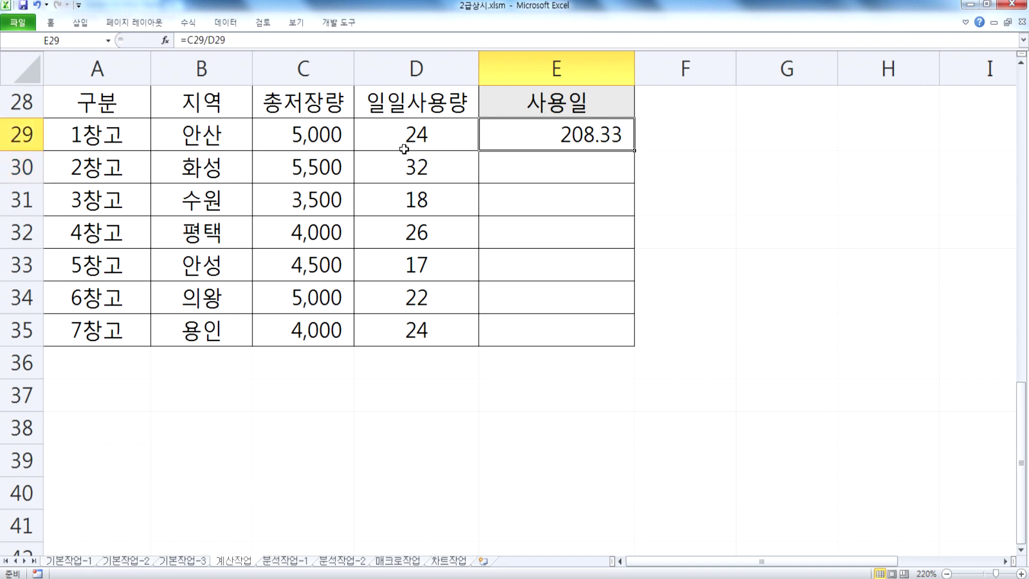
# Try wrapping the E29 division in INT as =INT(C29/D29), and undo both entries made in E29
pyautogui.press('F2')
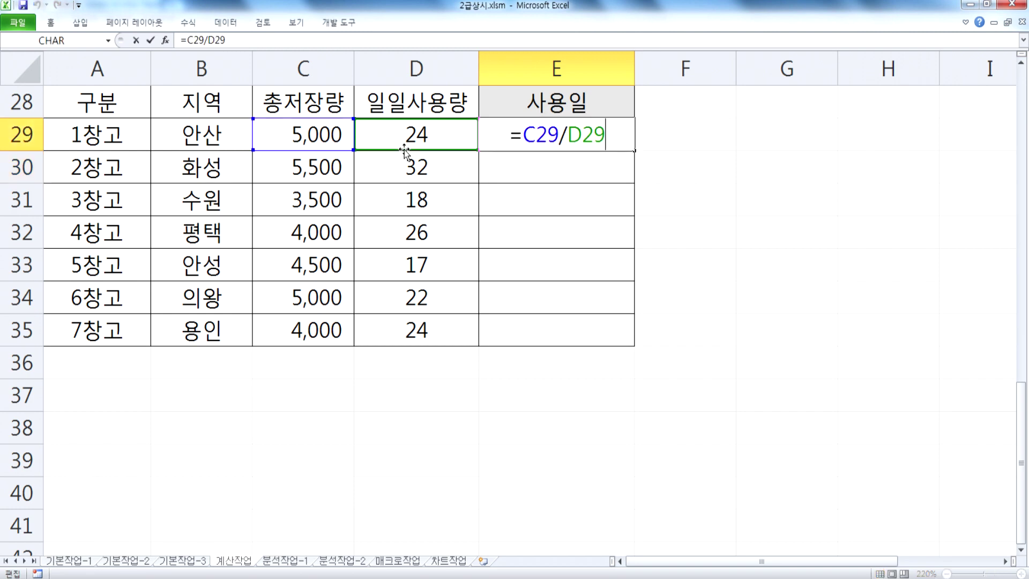
pyautogui.press('Left')
pyautogui.press('Left')
pyautogui.press('Left')
pyautogui.press('Left')
pyautogui.press('Left')
pyautogui.press('Left')
pyautogui.write('int(')
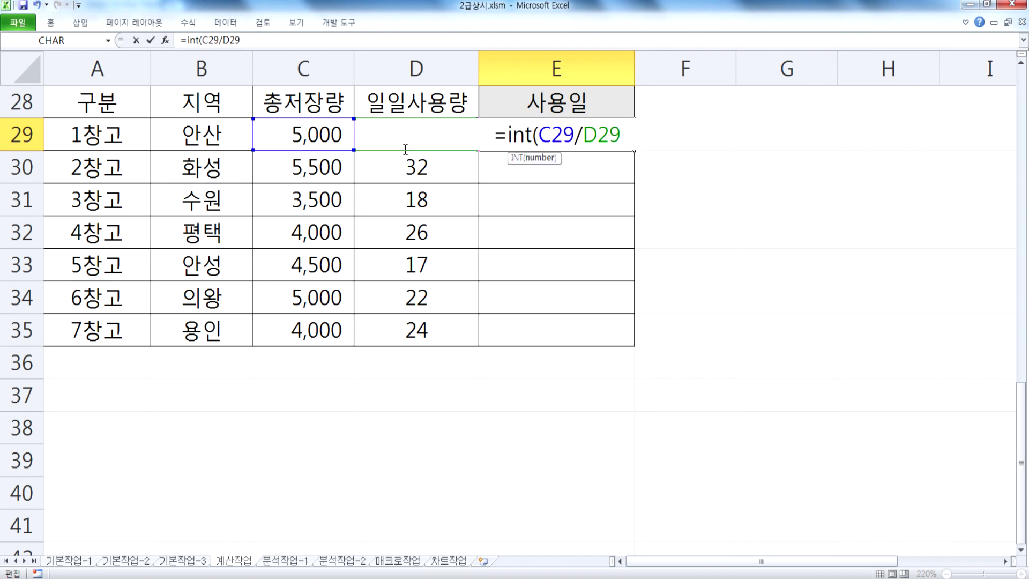
pyautogui.press('Return')
pyautogui.press('Up')
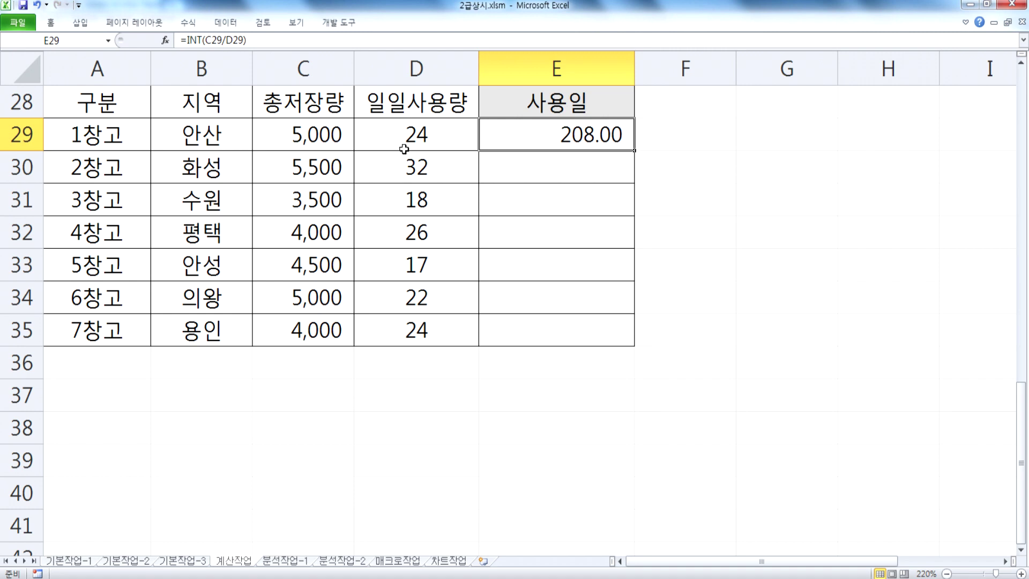
pyautogui.hotkey('ctrl', 'z')
pyautogui.hotkey('ctrl', 'z')
# Enter =INT(C29/D29) in E29 to calculate the whole number of usage days for 1창고
pyautogui.write('=INMT(')
pyautogui.press('BackSpace')
pyautogui.press('BackSpace')
pyautogui.press('BackSpace')
pyautogui.write('T(')
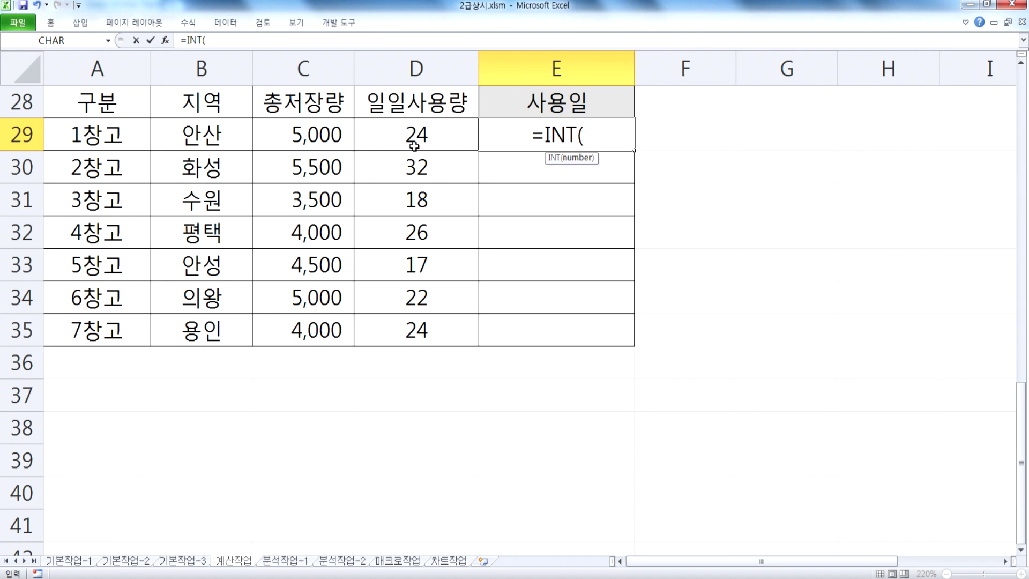
pyautogui.click(311, 131)
pyautogui.write(',')
pyautogui.click(373, 128)
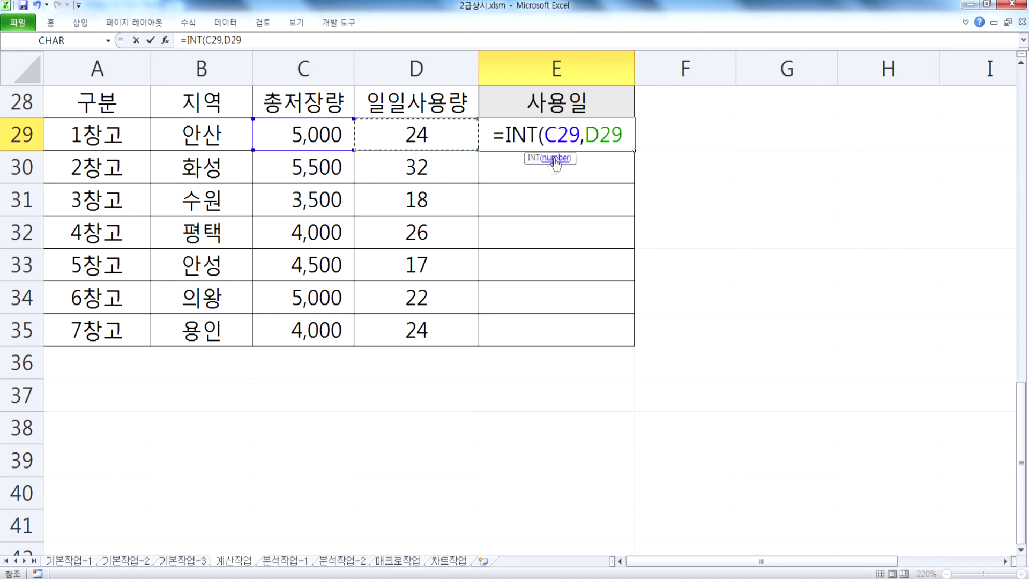
pyautogui.click(585, 135)
pyautogui.press('BackSpace')
pyautogui.write('/')
pyautogui.press('Return')
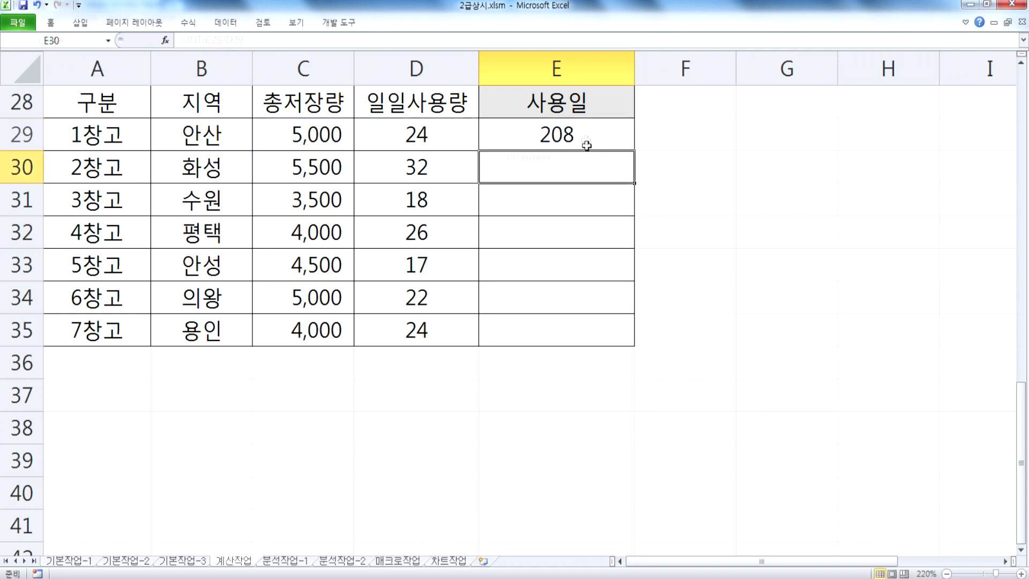
# Append MOD(C29,D29) to the INT formula in E29 with the & operator
pyautogui.click(576, 137)
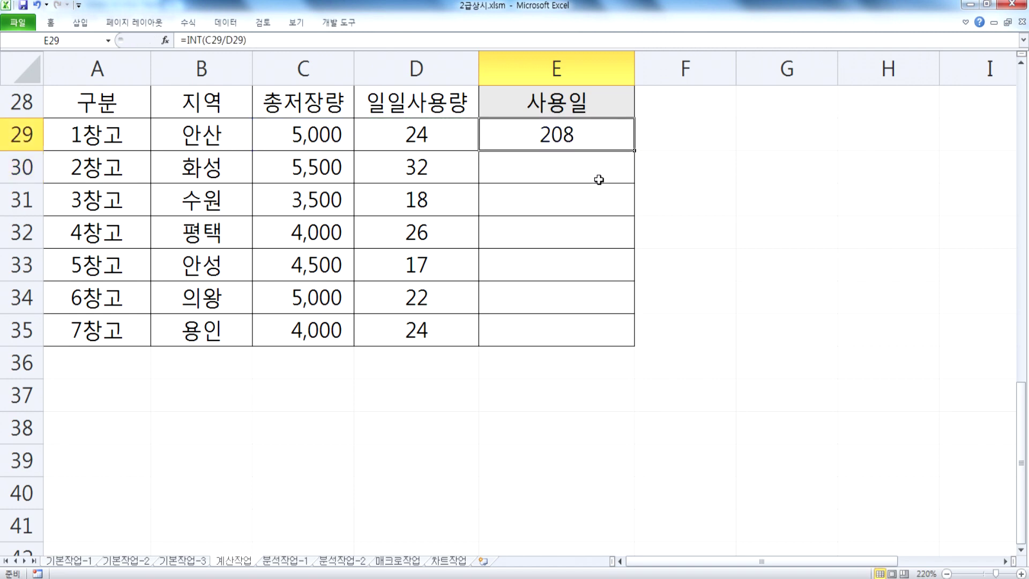
pyautogui.press('F2')
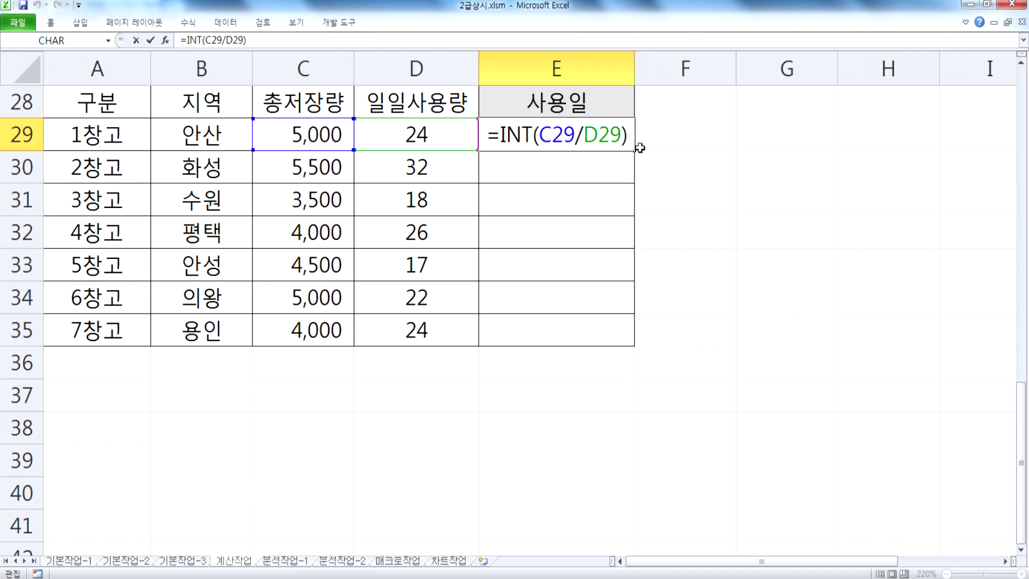
pyautogui.write('&"')
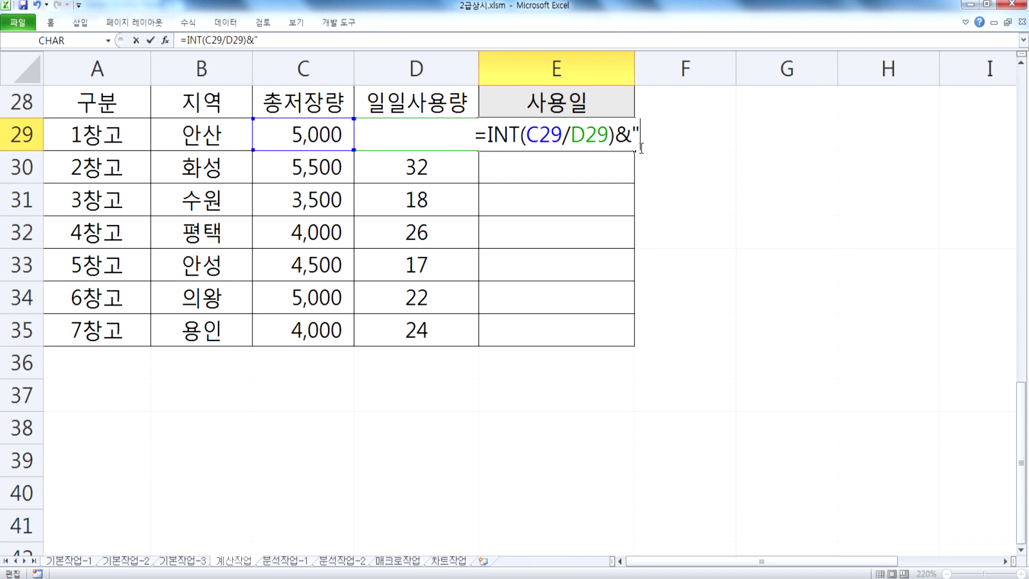
pyautogui.write('개ㅇ')
pyautogui.press('BackSpace')
pyautogui.press('BackSpace')
pyautogui.press('BackSpace')
pyautogui.write('ㅡㅐ')
pyautogui.press('BackSpace')
pyautogui.press('BackSpace')
pyautogui.write('MOD(')
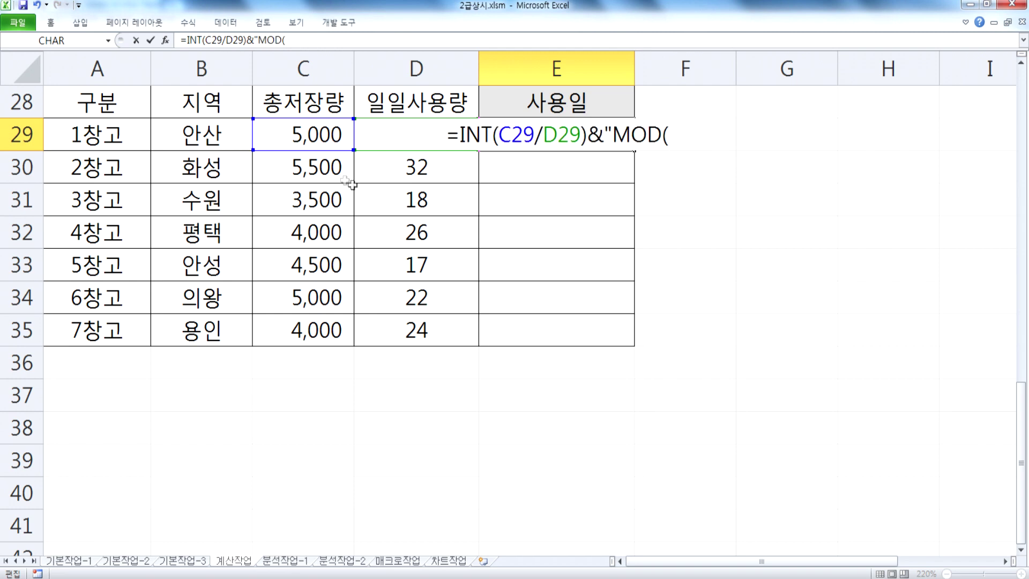
pyautogui.click(324, 135)
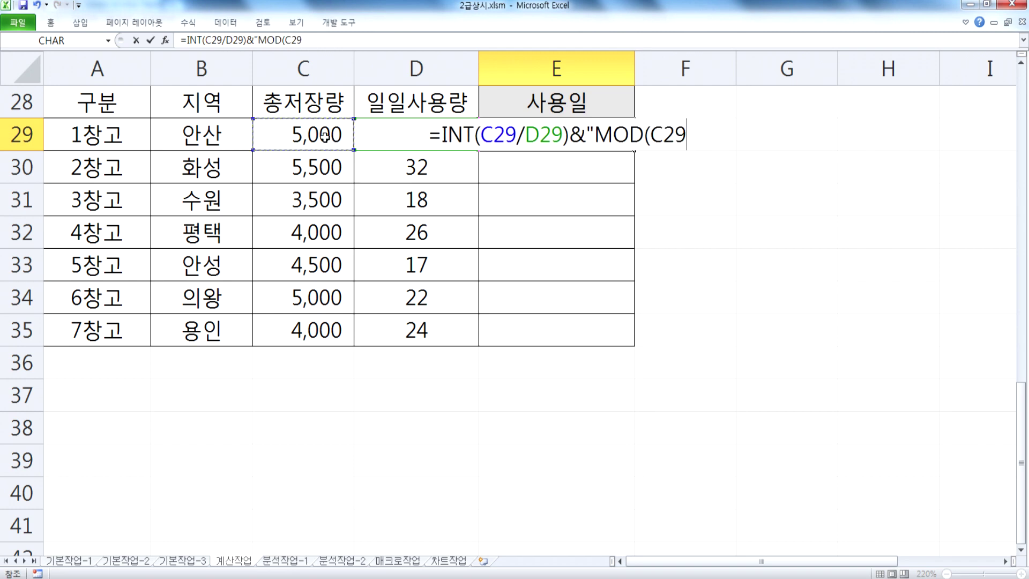
pyautogui.write(',')
pyautogui.click(363, 139)
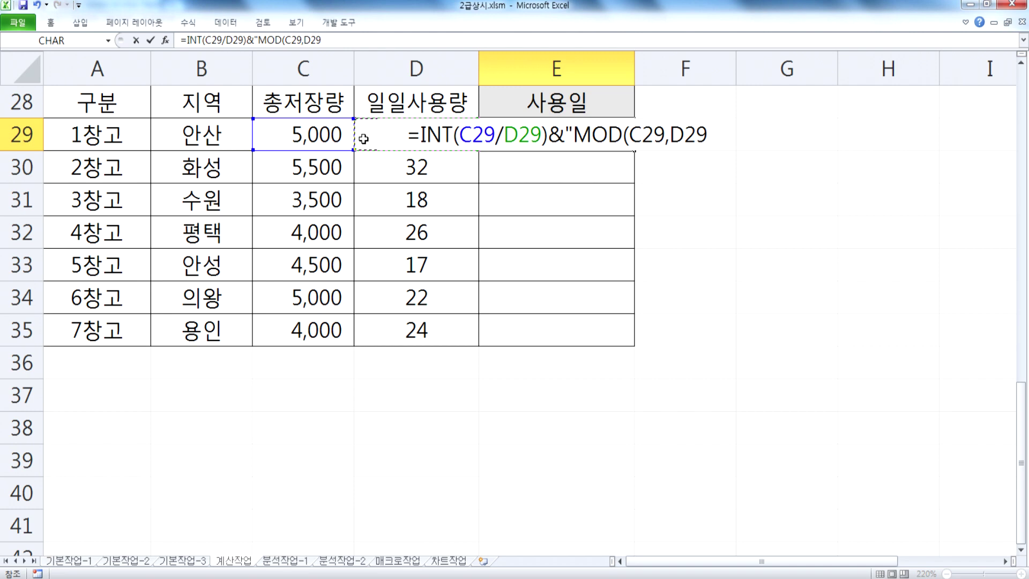
pyautogui.write(')')
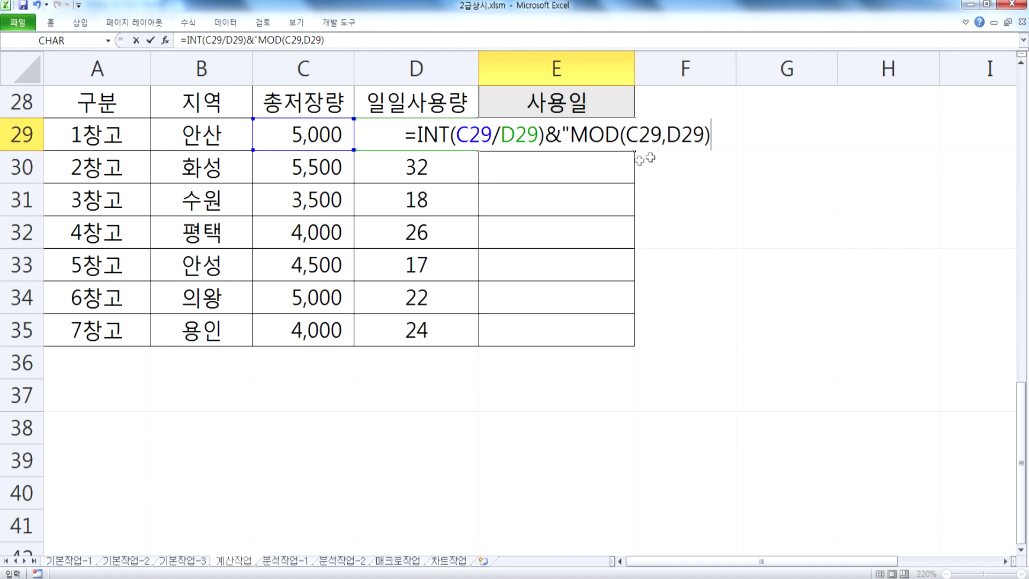
# Remove the stray quotation mark before MOD and enter =INT(C29/D29)&MOD(C29,D29) in E29
pyautogui.click(568, 135)
pyautogui.press('BackSpace')
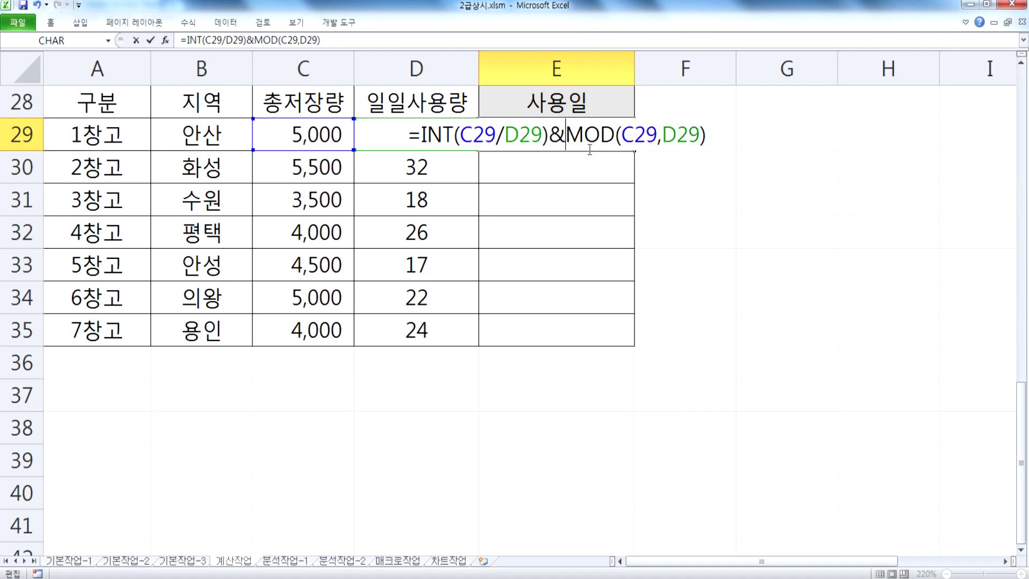
pyautogui.press('Return')
# Insert an opening parenthesis before the remainder in E29, making the formula =INT(C29/D29)&"("&MOD(C29,D29)
pyautogui.click(570, 138)
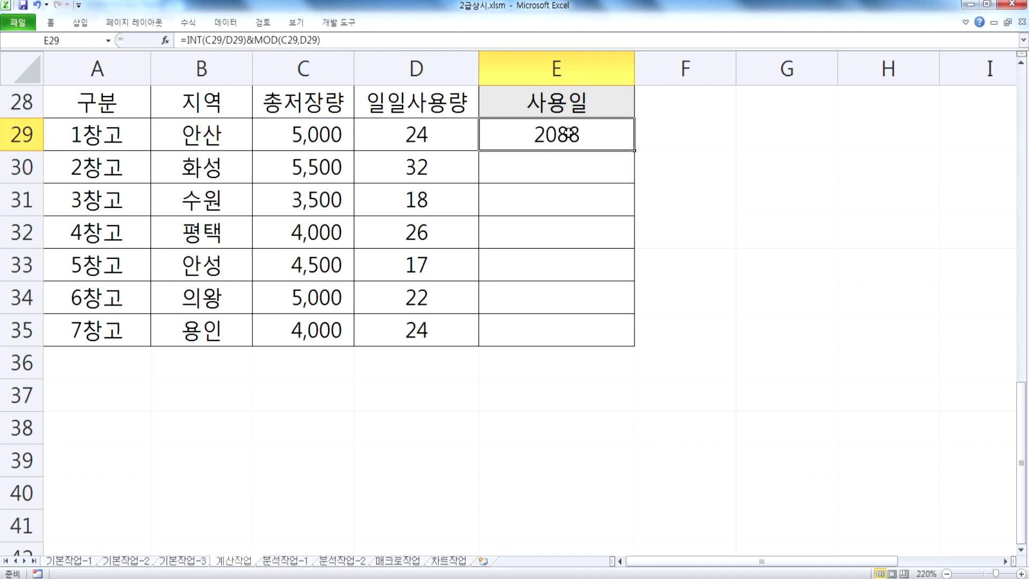
pyautogui.doubleClick(573, 135)
pyautogui.click(566, 135)
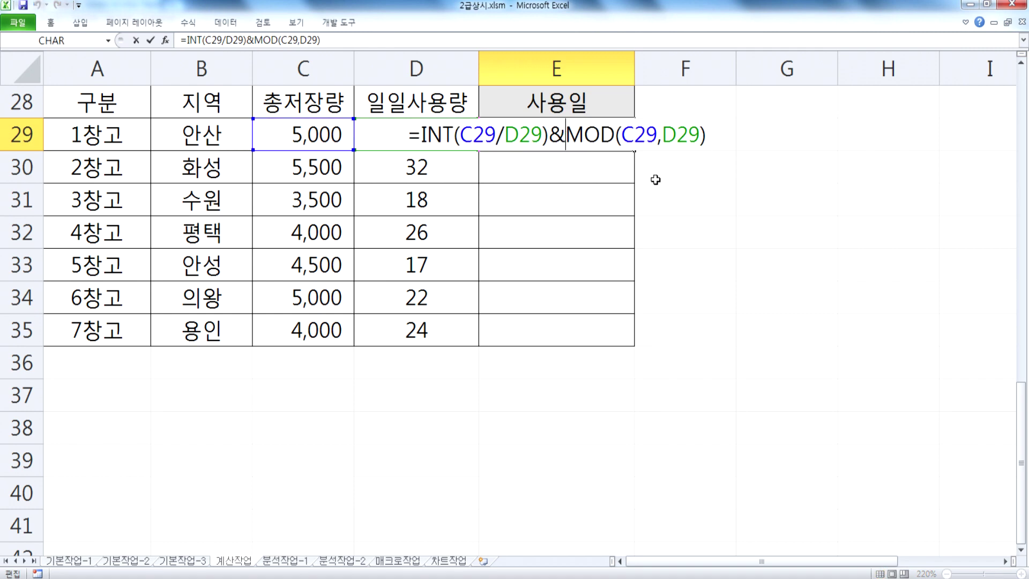
pyautogui.write('"("')
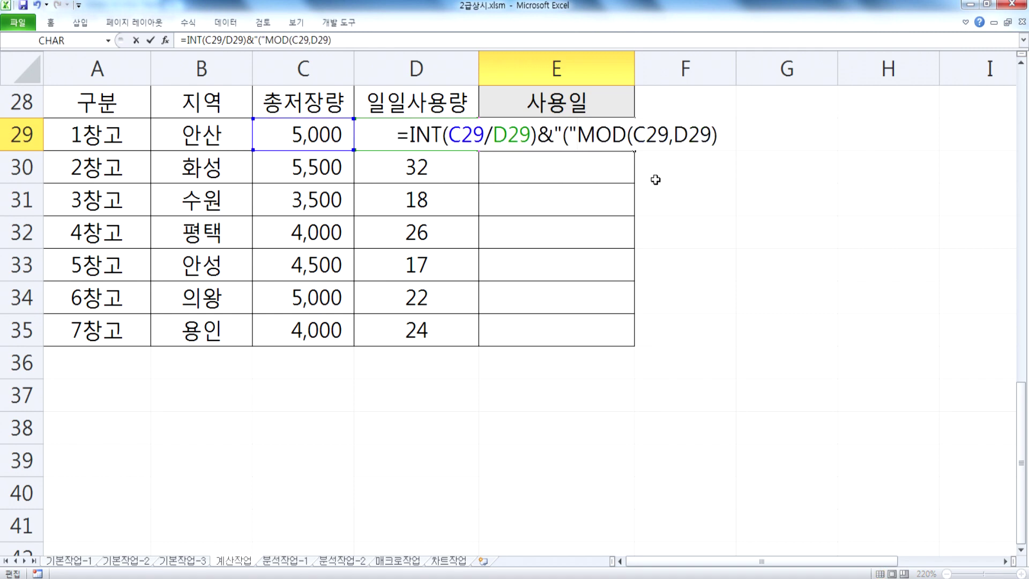
pyautogui.write('&')
pyautogui.press('Return')
# Append &"남음)" to the end of the 사용일 formula in E29
pyautogui.press('Up')
pyautogui.press('F2')
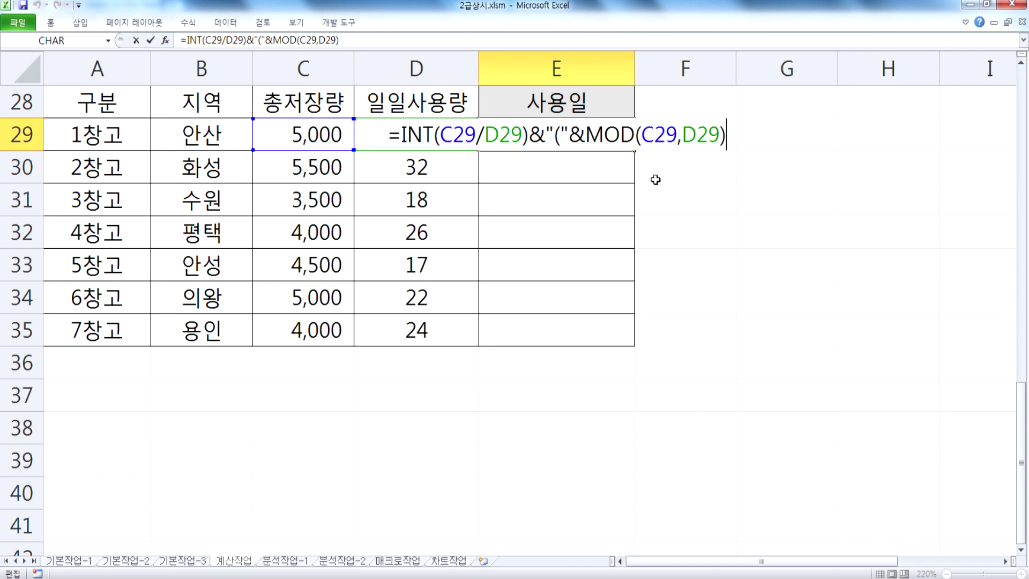
pyautogui.write('&"나')
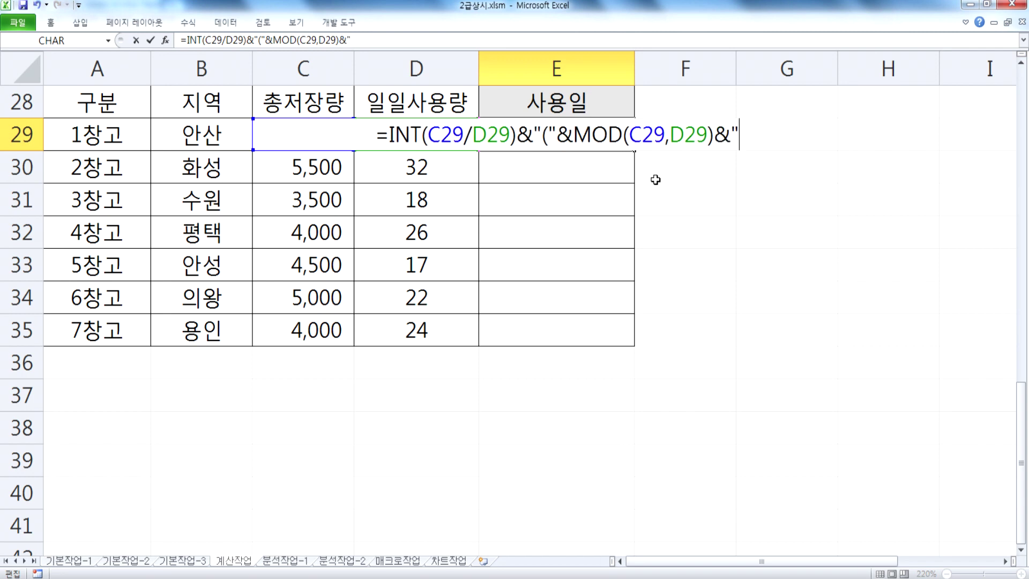
pyautogui.write('ㅁ음')
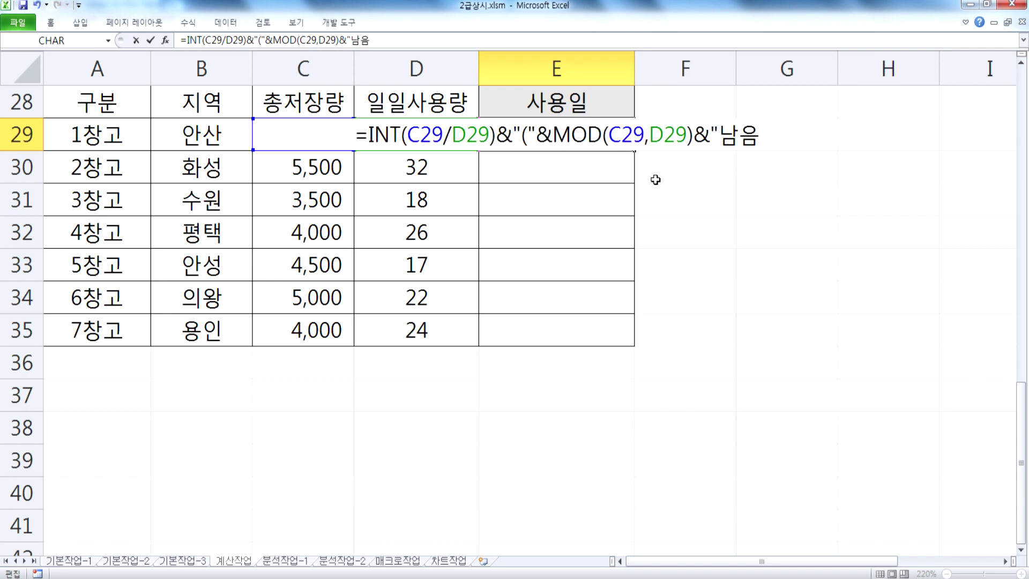
pyautogui.write(')"')
pyautogui.press('Return')
# Fill the 사용일 formula from E29 down through E35 for all warehouses
pyautogui.press('Up')
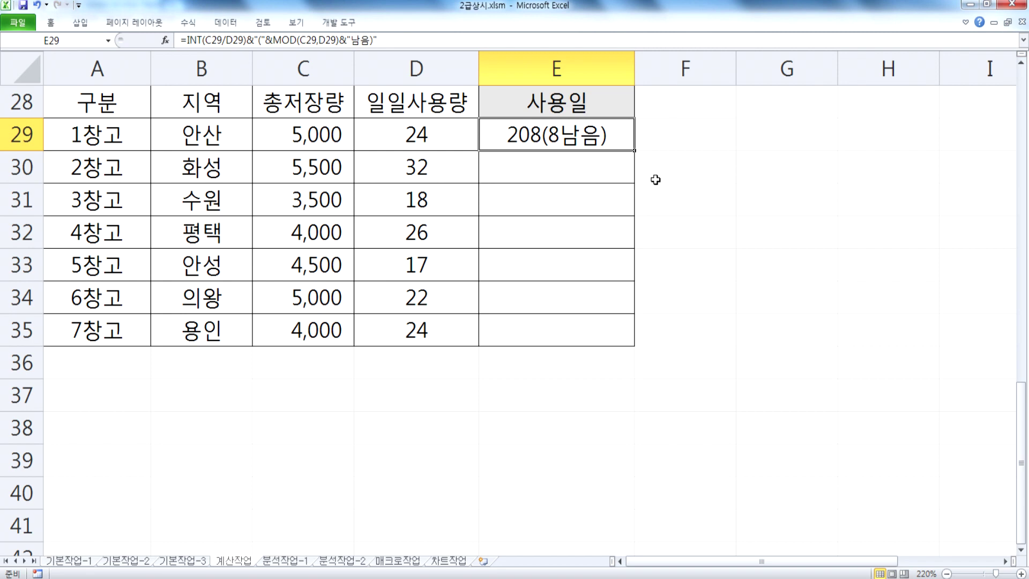
pyautogui.doubleClick(633, 152)
pyautogui.click(602, 147)
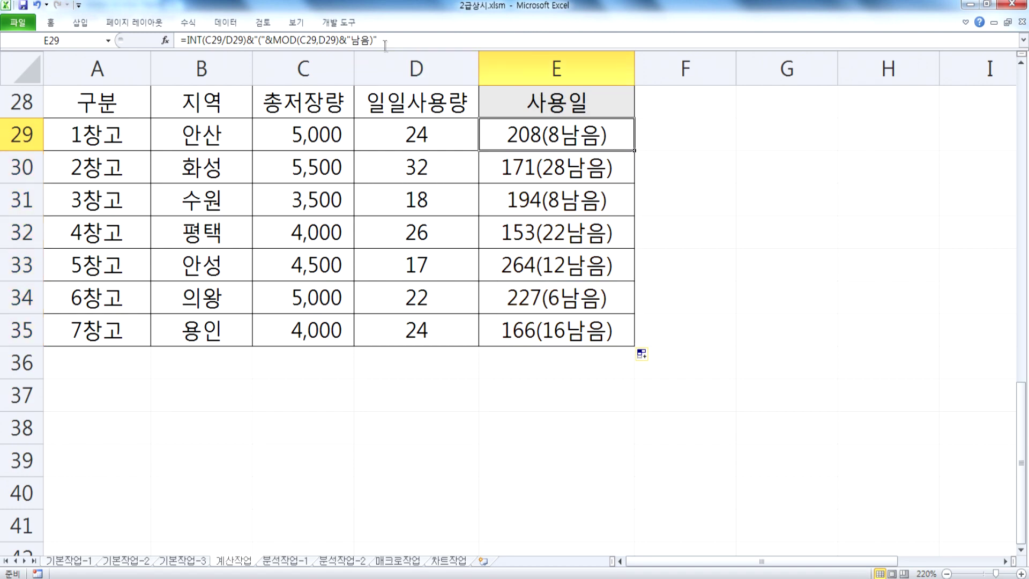
# Copy the complete E29 formula and paste it under 문제5) in Notepad
pyautogui.tripleClick(217, 38)
pyautogui.hotkey('ctrl', 'c')
pyautogui.hotkey('alt', 'Tab')
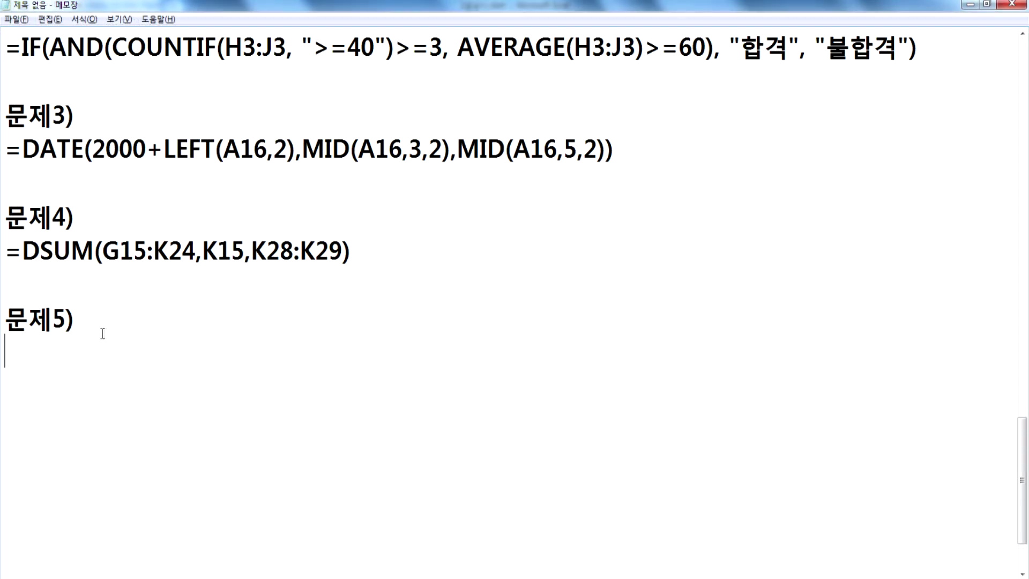
pyautogui.hotkey('ctrl', 'v')
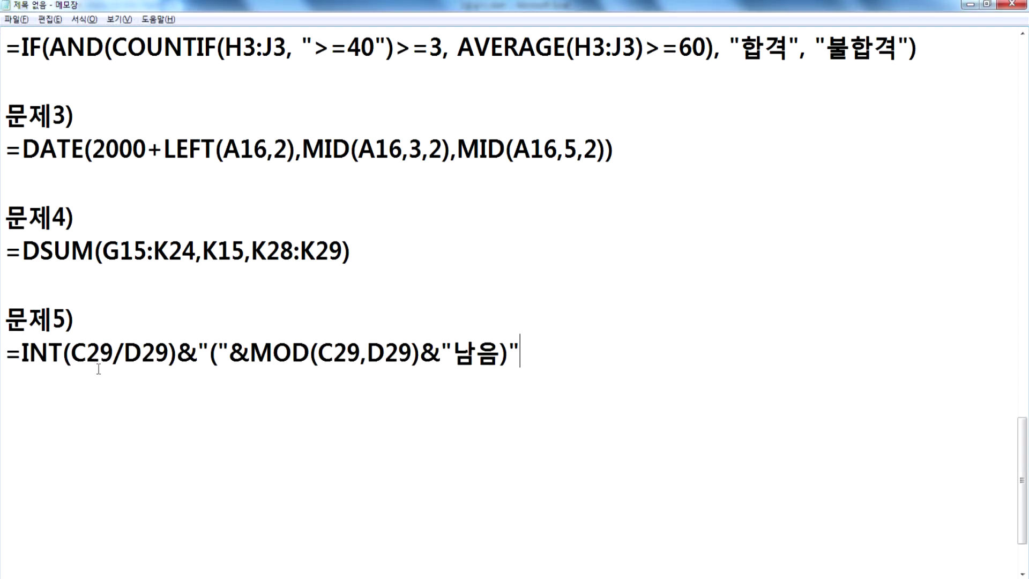
# Review the C29/D29 division, MOD(C29,D29), opening parenthesis and 남음) parts of the 문제5) formula
pyautogui.moveTo(176, 355); pyautogui.dragTo(70, 354)
pyautogui.moveTo(250, 354); pyautogui.dragTo(414, 353)
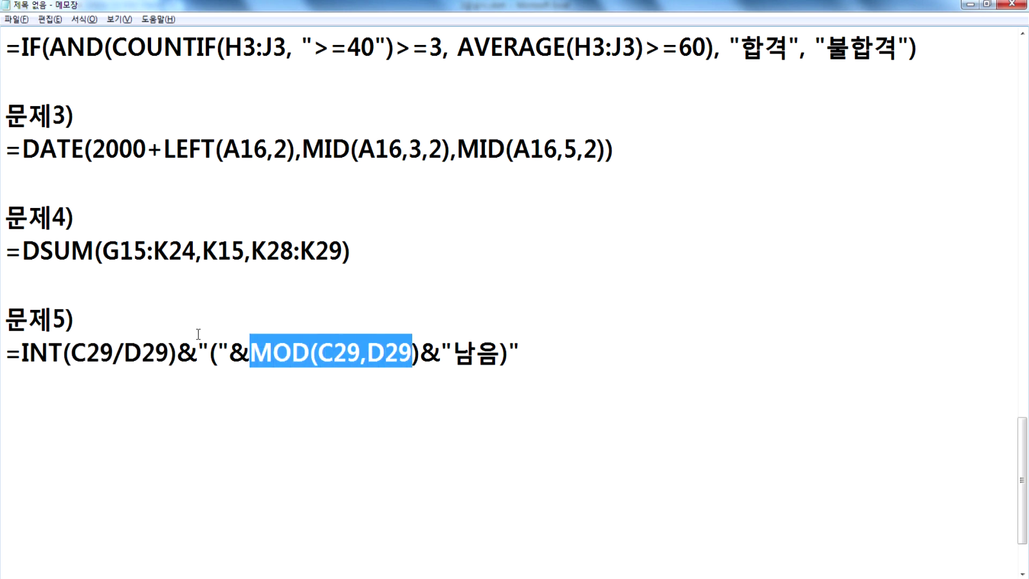
pyautogui.moveTo(209, 354); pyautogui.dragTo(218, 353)
pyautogui.moveTo(452, 360); pyautogui.dragTo(504, 355)
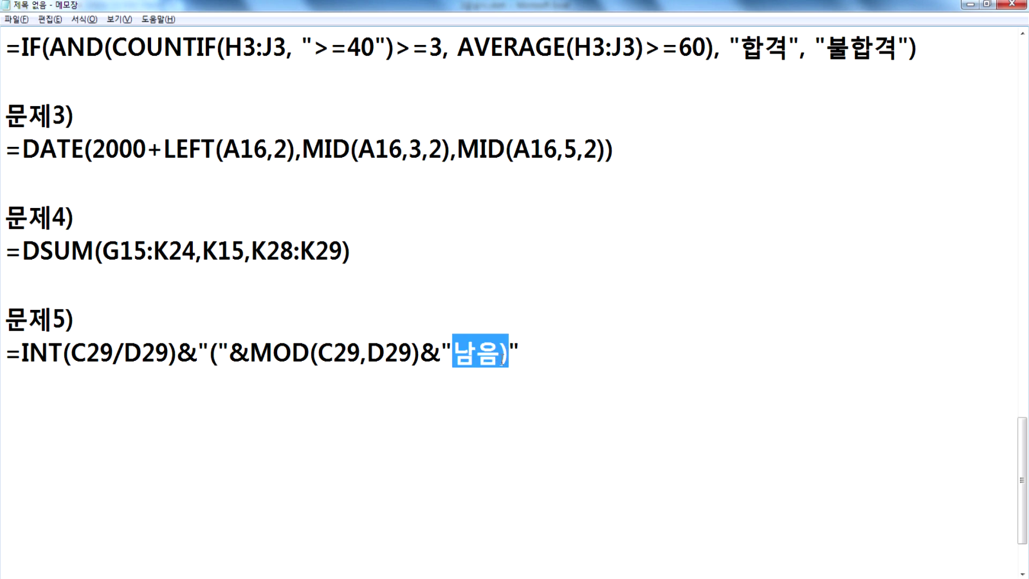
pyautogui.click(372, 403)
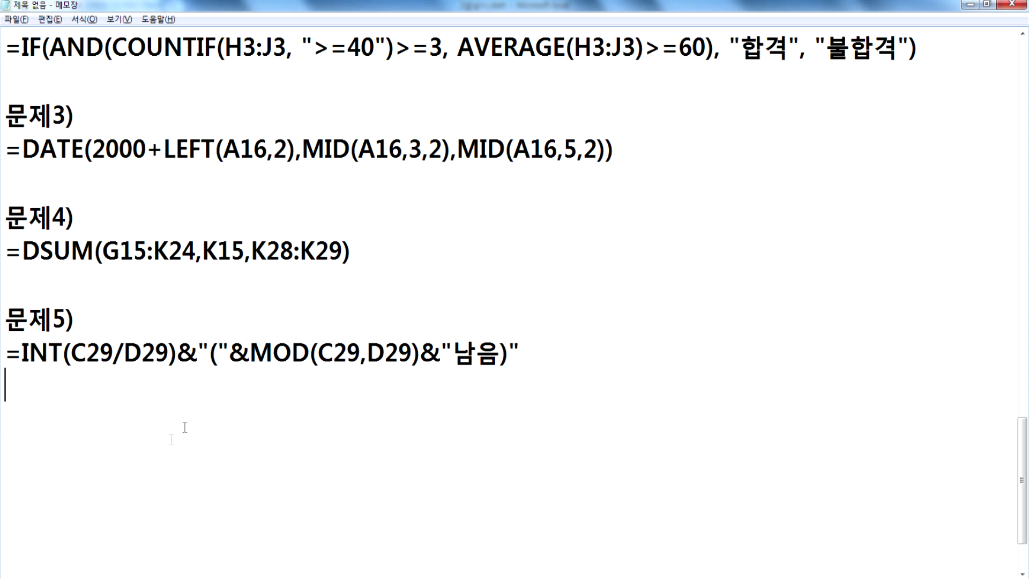
# Switch to the exam PDF in Acrobat Reader and read the 분석작업-1 subtotal instructions under 문제3, including the sort order
pyautogui.hotkey('alt', 'Tab')
pyautogui.scroll(-2, 318, 445)
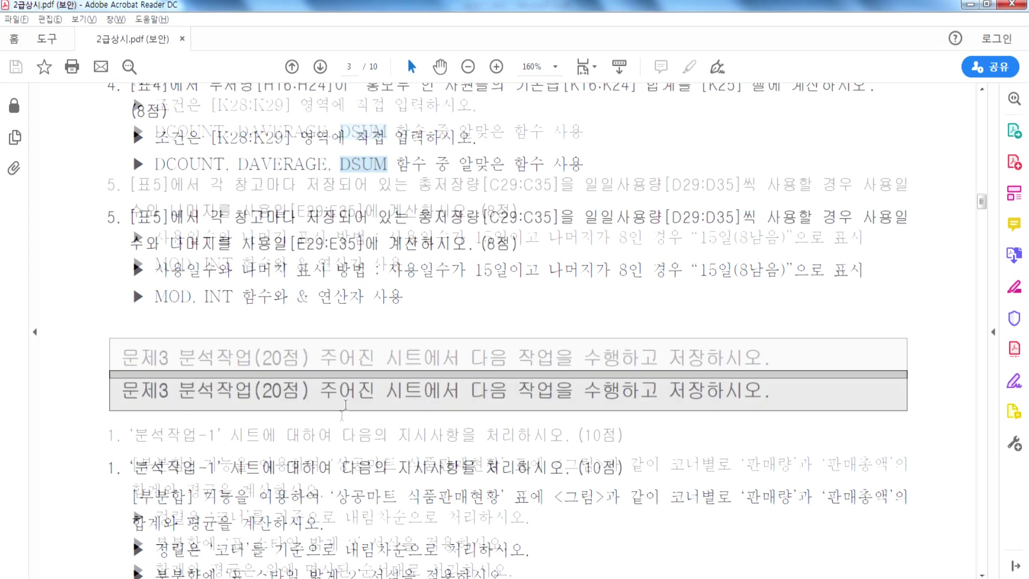
pyautogui.scroll(-10, 317, 444)
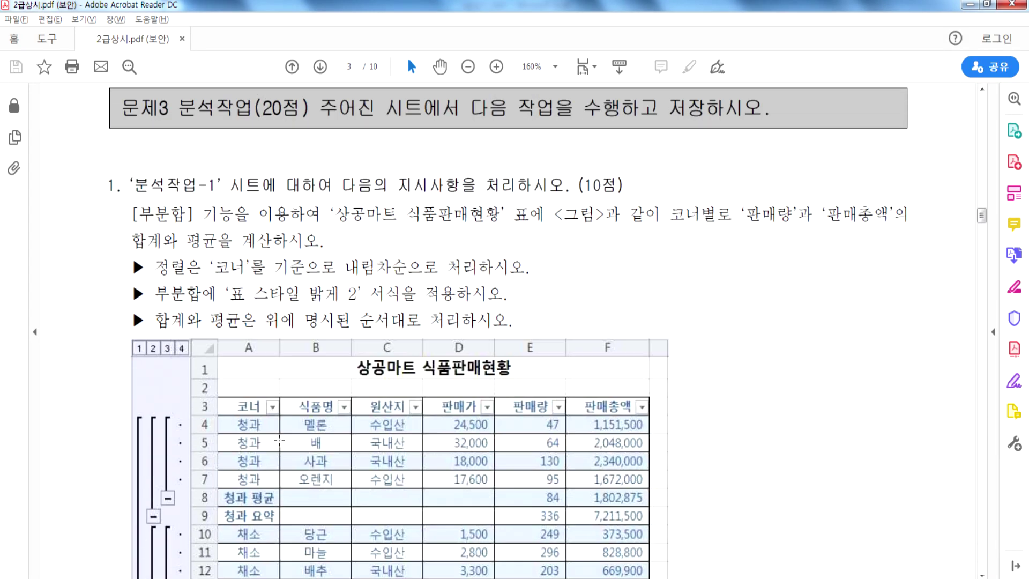
pyautogui.scroll(-1, 241, 353)
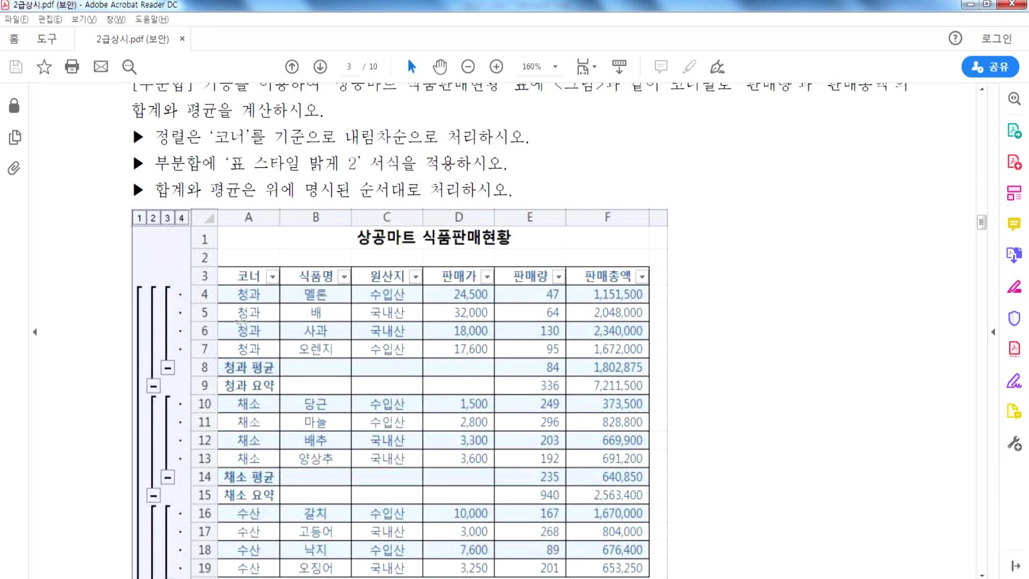
pyautogui.moveTo(346, 143); pyautogui.dragTo(409, 143)
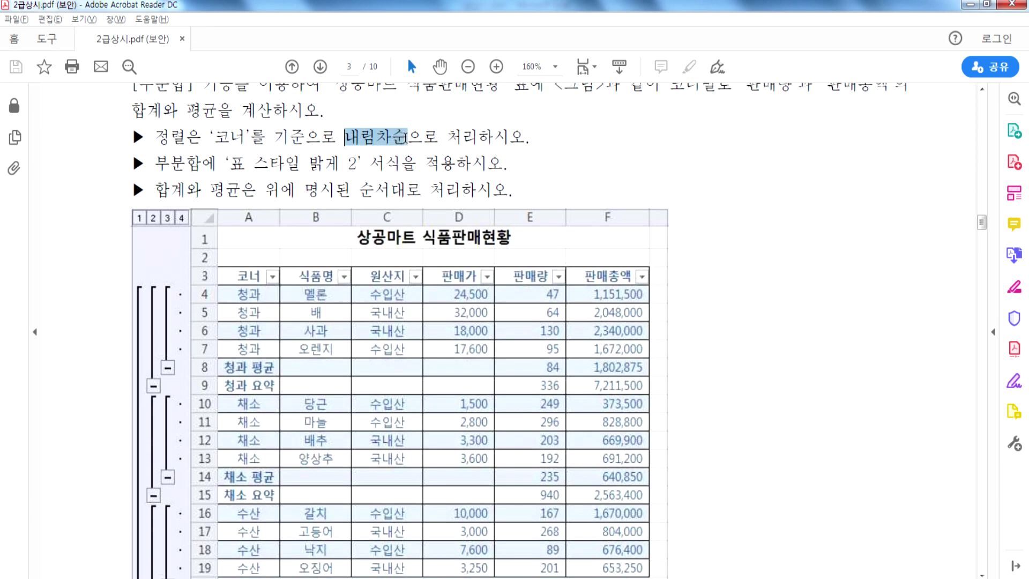
pyautogui.scroll(1, 241, 449)
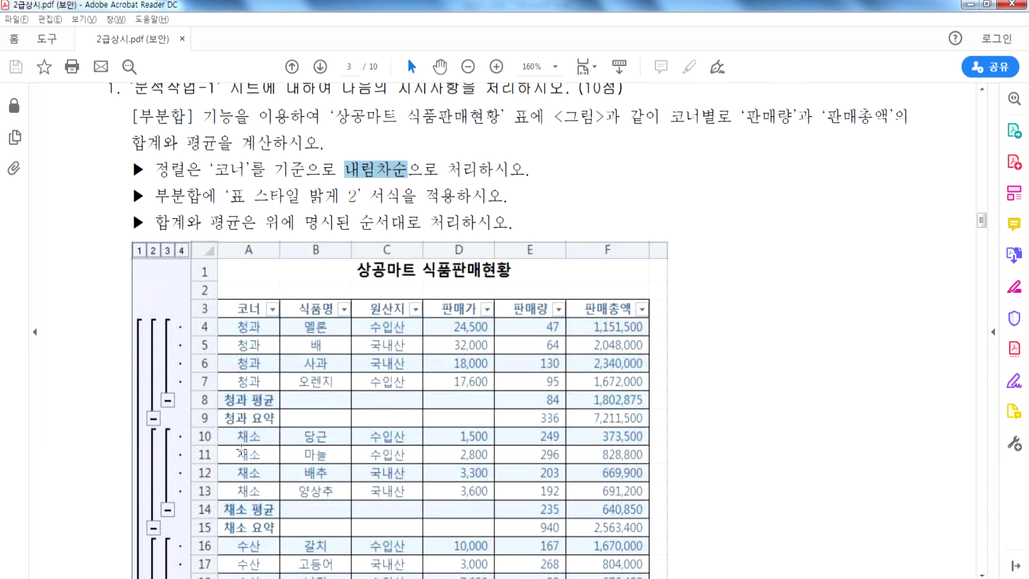
pyautogui.scroll(1, 241, 449)
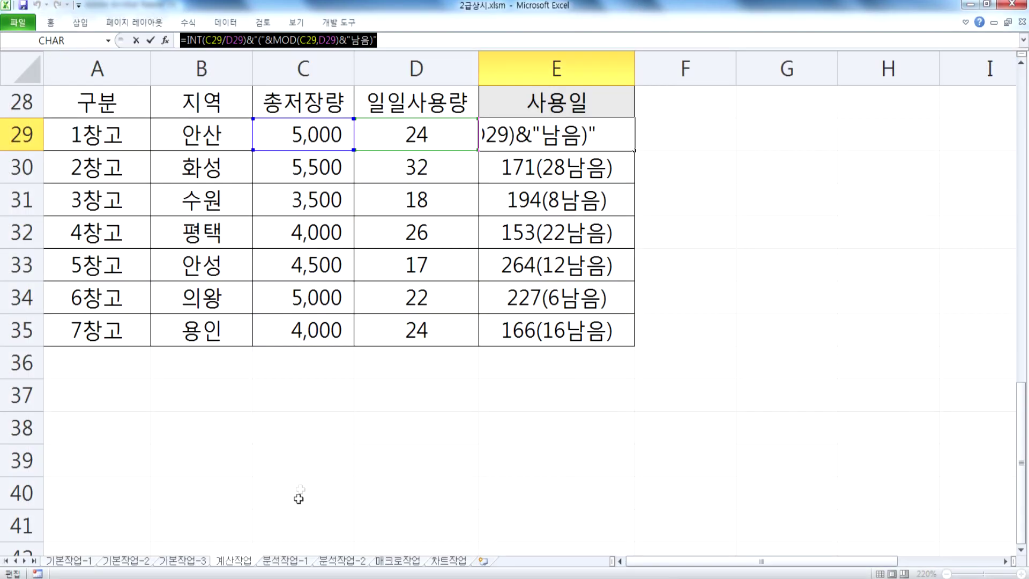
# Return to Excel and sort the 상공마트 식품판매현황 table on the 분석작업-1 sheet by 코너 in descending order
pyautogui.press('Return')
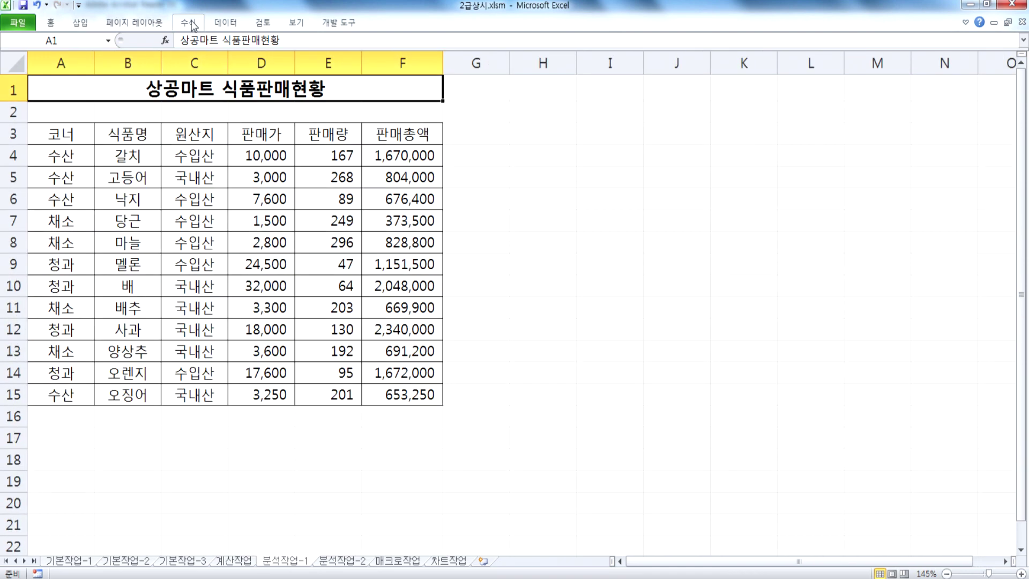
pyautogui.click(188, 22)
pyautogui.click(231, 24)
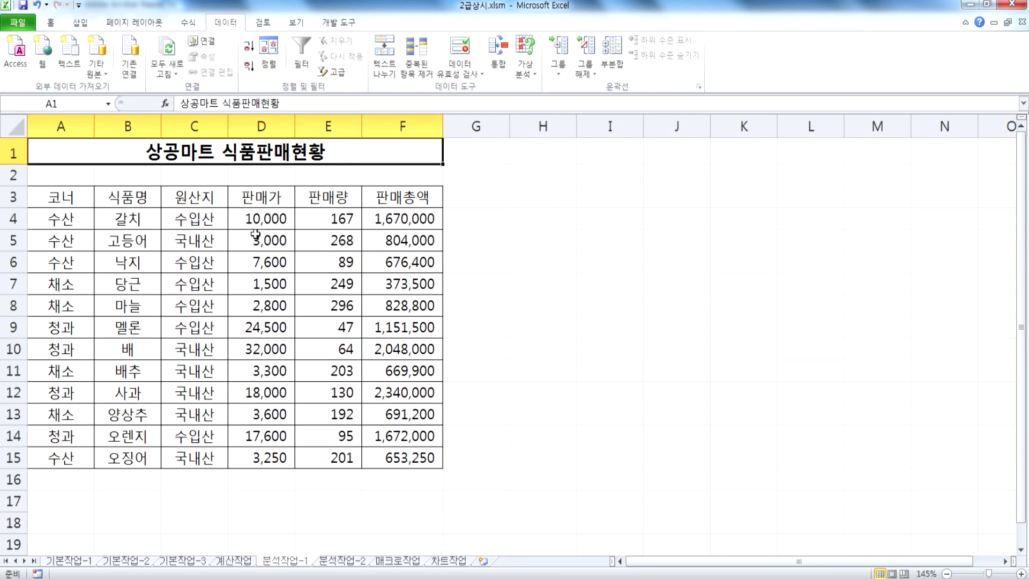
pyautogui.click(62, 235)
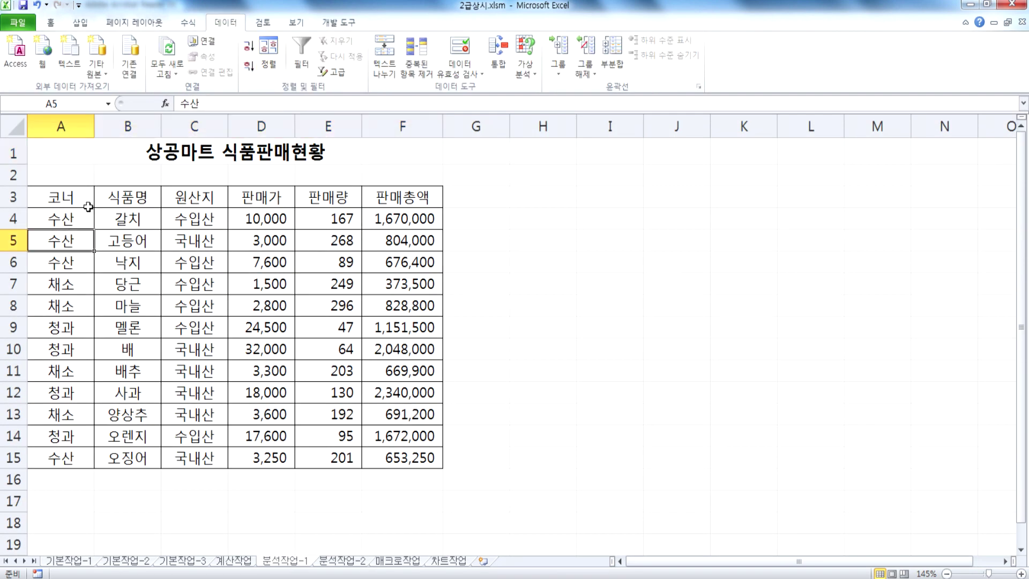
pyautogui.click(249, 65)
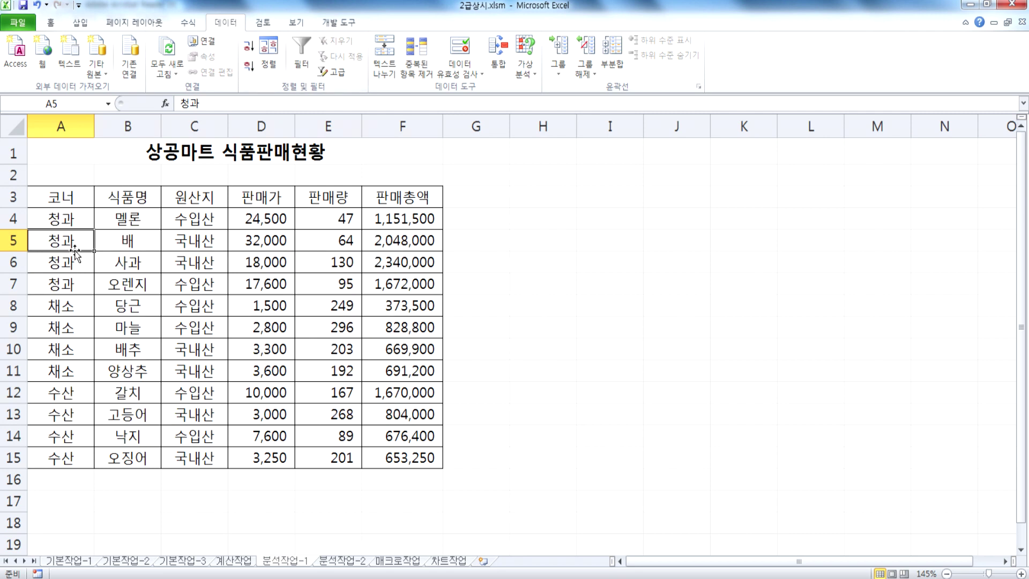
# Add subtotals grouped by 코너 with the 합계 function for 판매량 and 판매총액
pyautogui.click(611, 56)
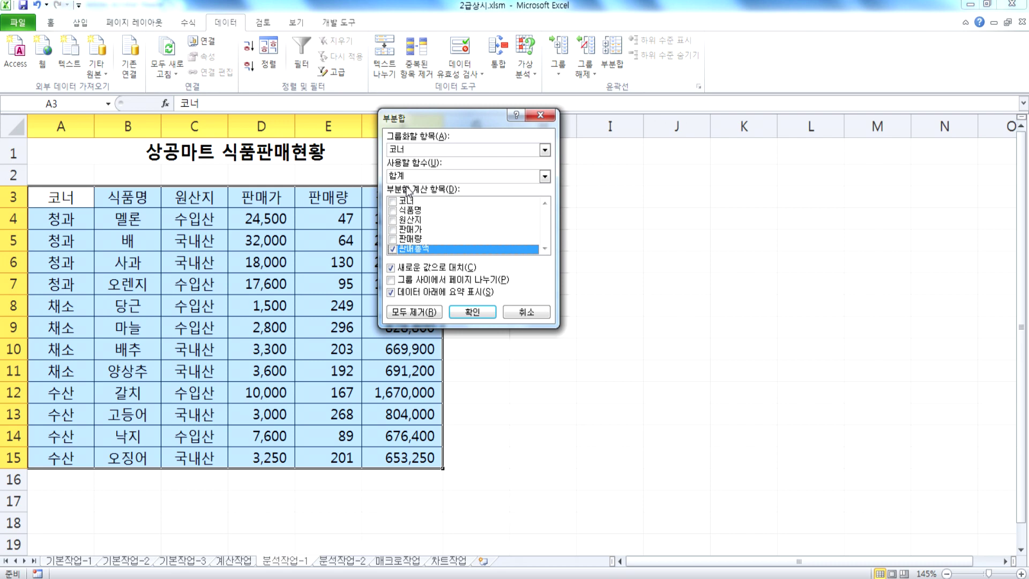
pyautogui.click(392, 239)
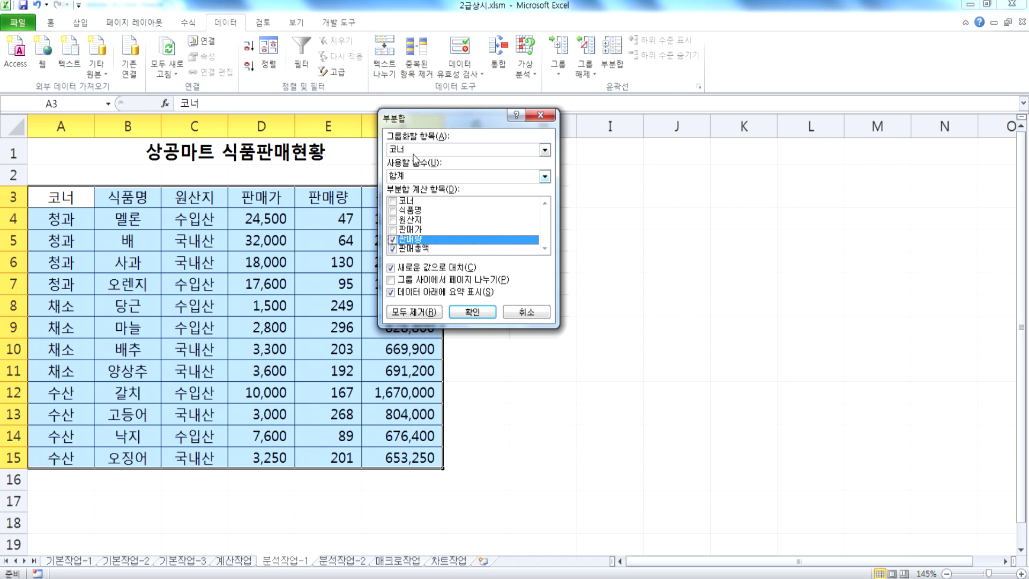
pyautogui.click(472, 312)
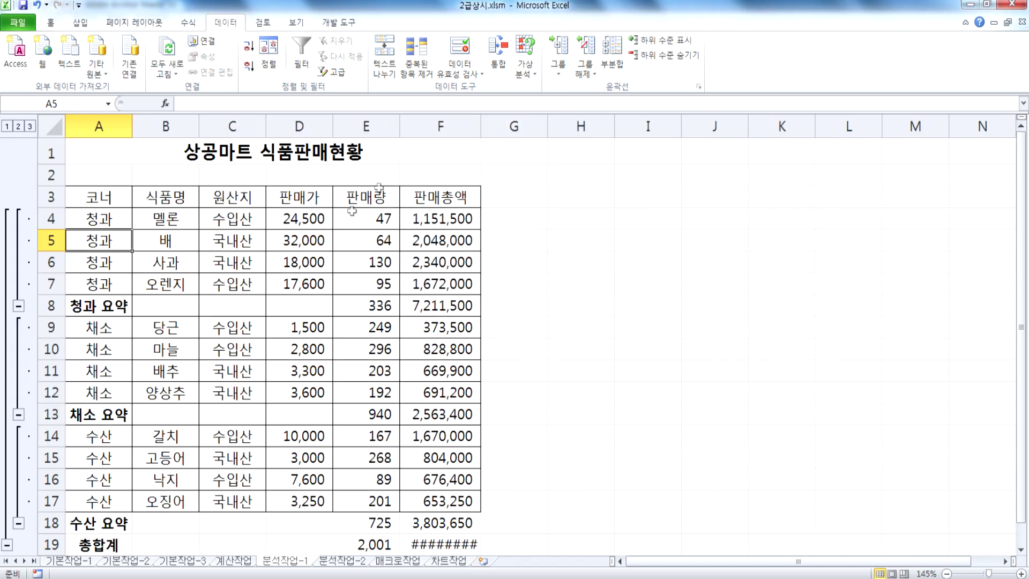
# Add a second subtotal by 코너 with the 평균 function for 판매량 and 판매총액, keeping the existing 합계 subtotals
pyautogui.click(612, 59)
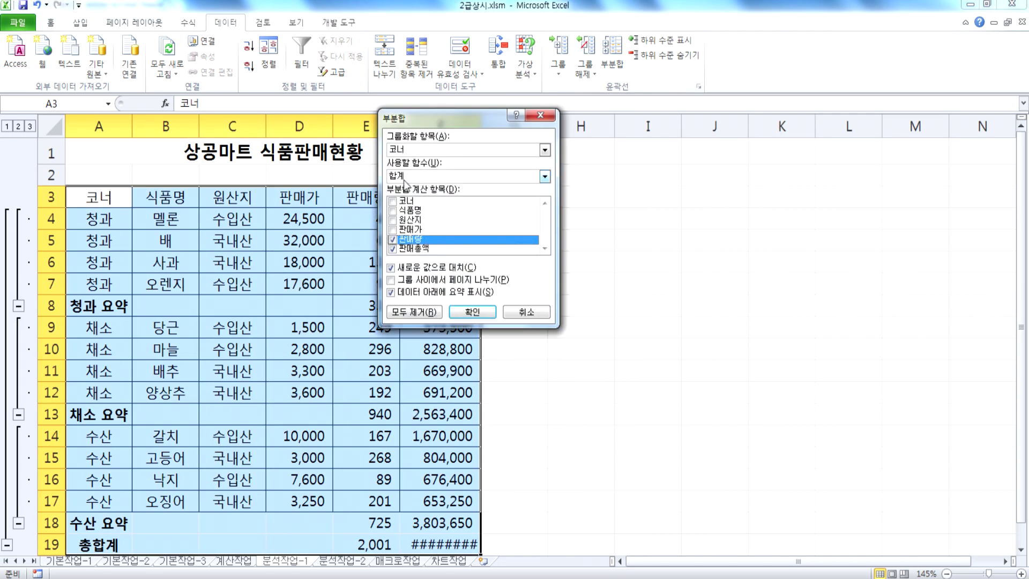
pyautogui.click(404, 178)
pyautogui.click(404, 206)
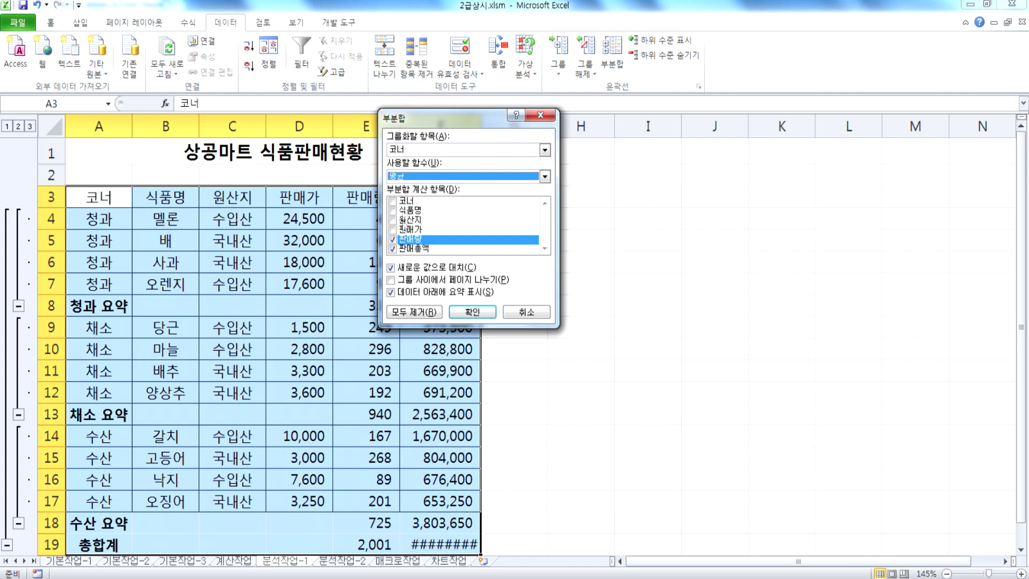
pyautogui.click(403, 267)
pyautogui.click(467, 314)
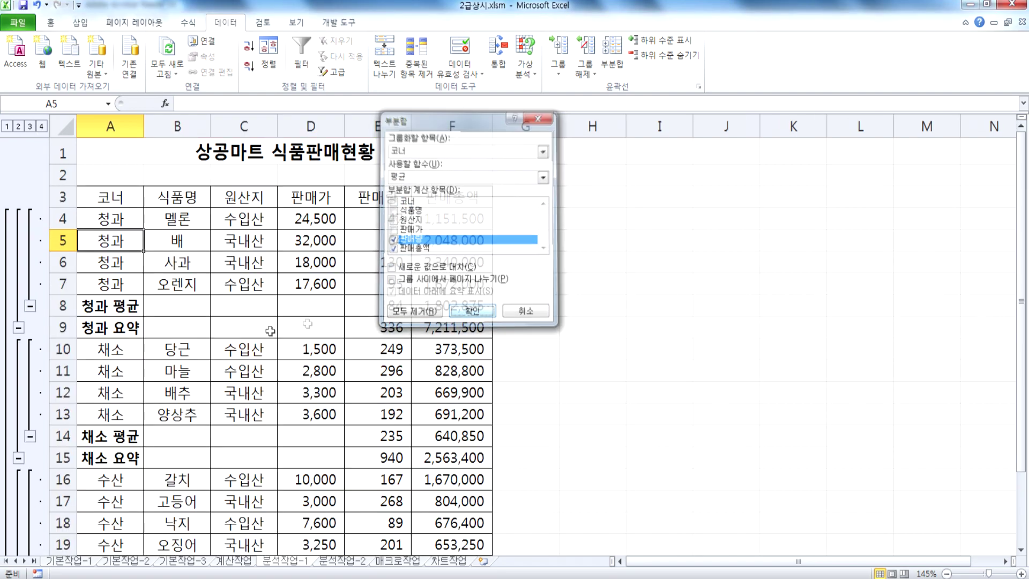
# Widen the 판매총액 column to fit its grand total
pyautogui.scroll(-4, 121, 375)
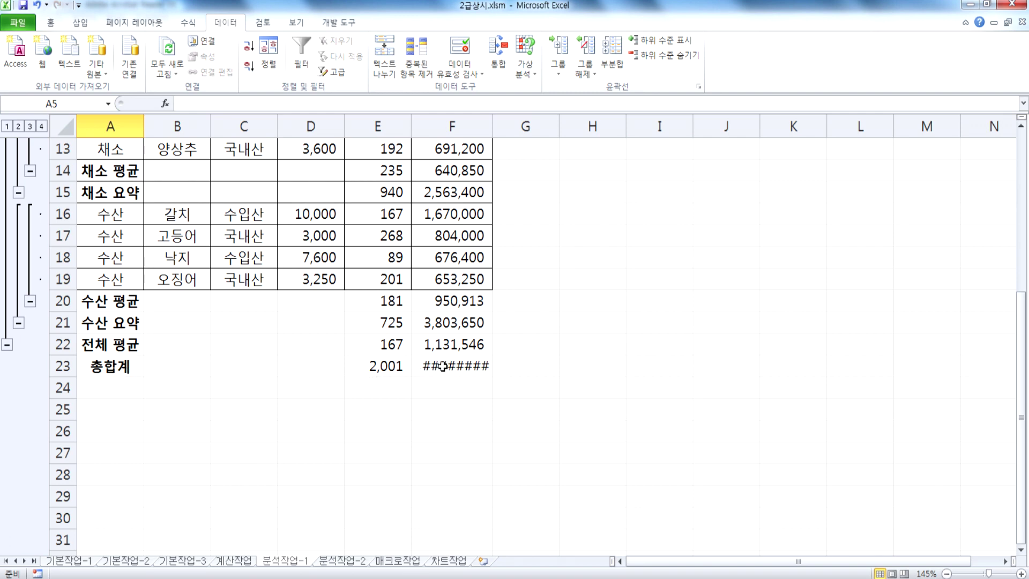
pyautogui.doubleClick(490, 124)
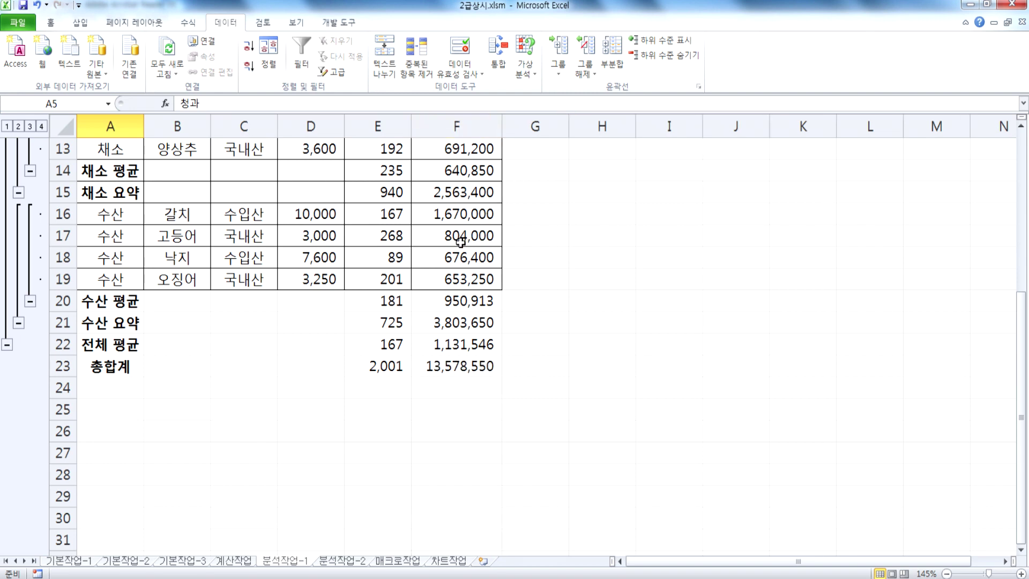
pyautogui.scroll(4, 236, 347)
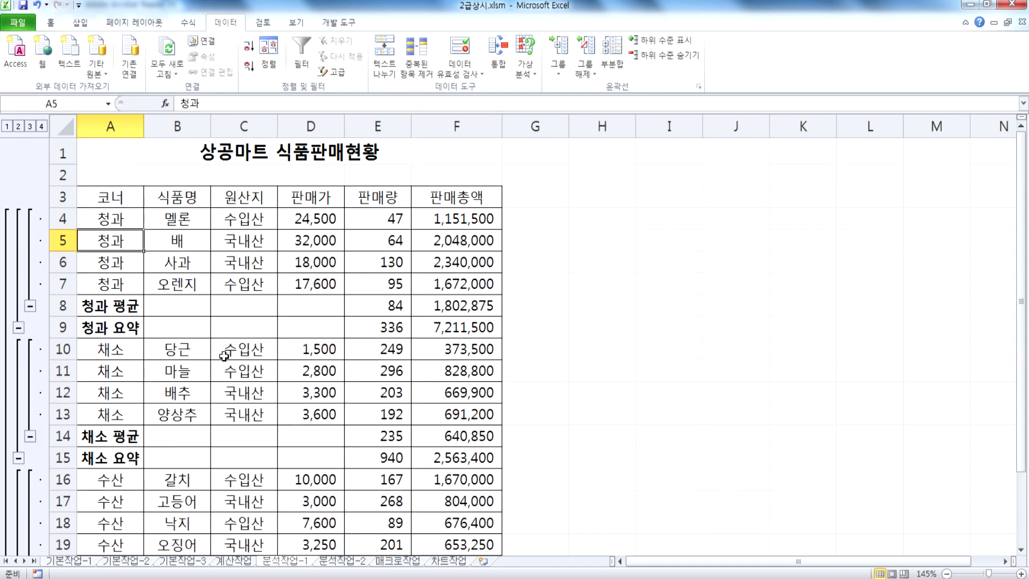
pyautogui.click(227, 253)
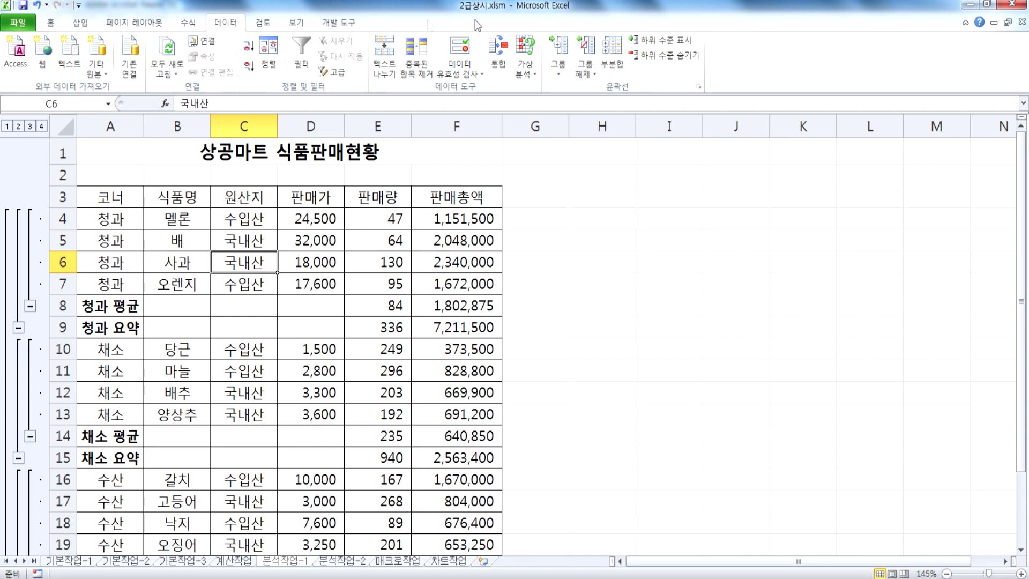
pyautogui.click(373, 240)
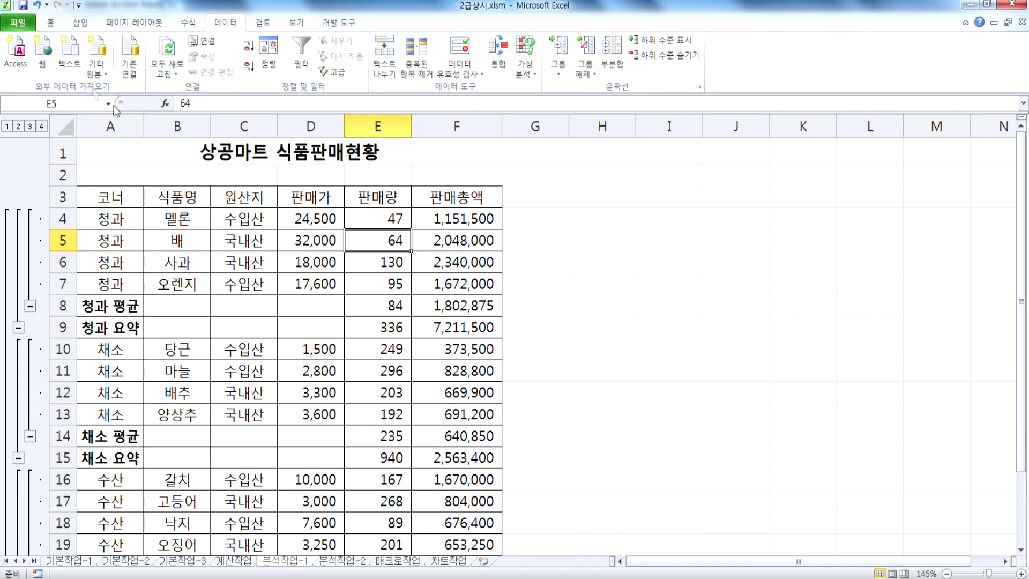
pyautogui.click(51, 22)
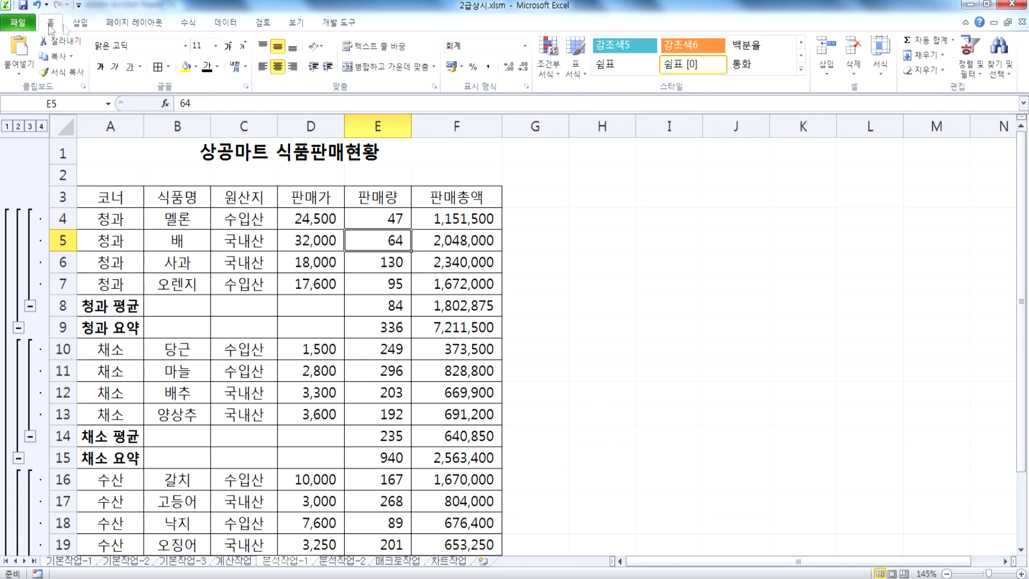
pyautogui.click(575, 69)
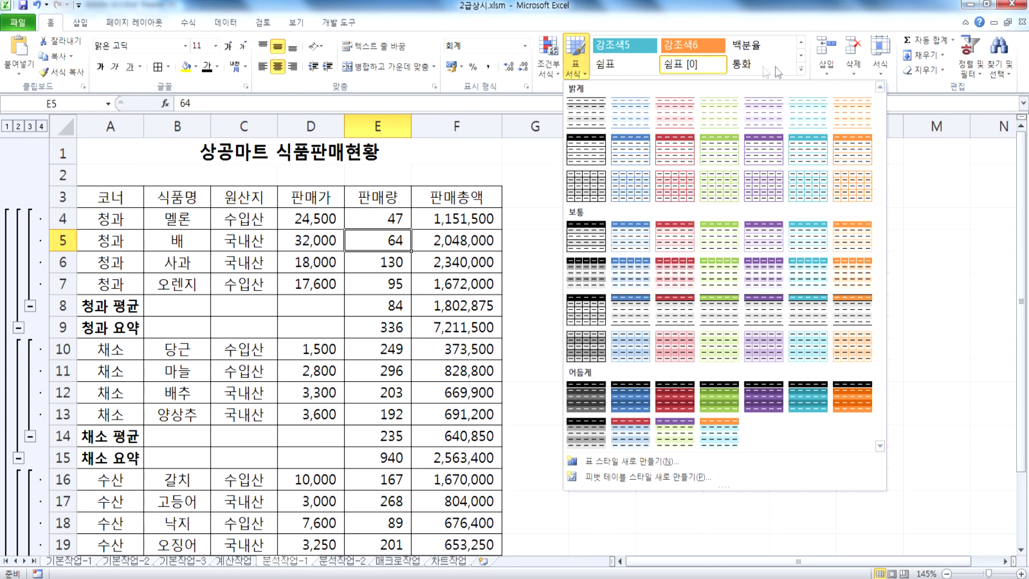
pyautogui.click(801, 68)
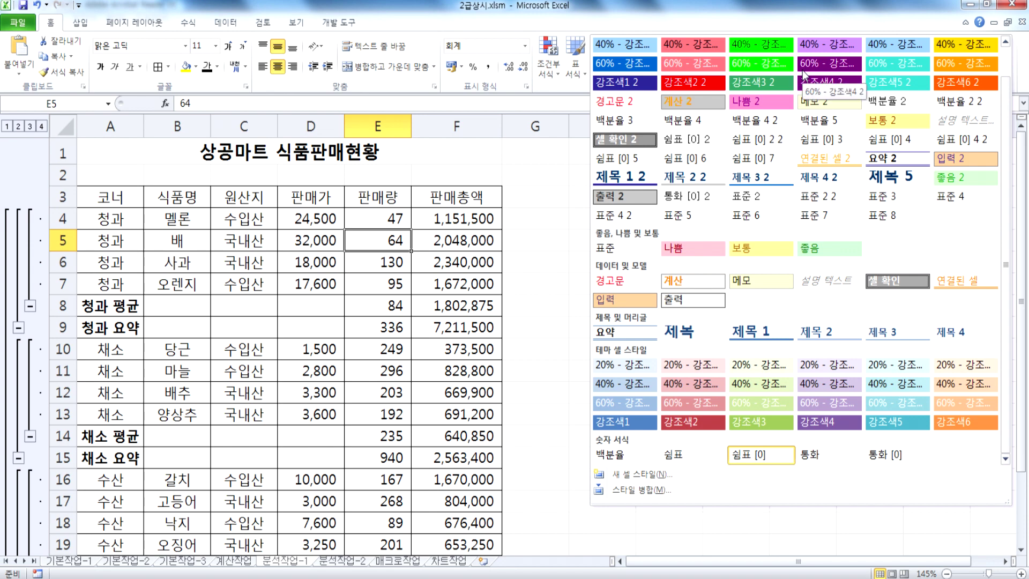
pyautogui.click(548, 59)
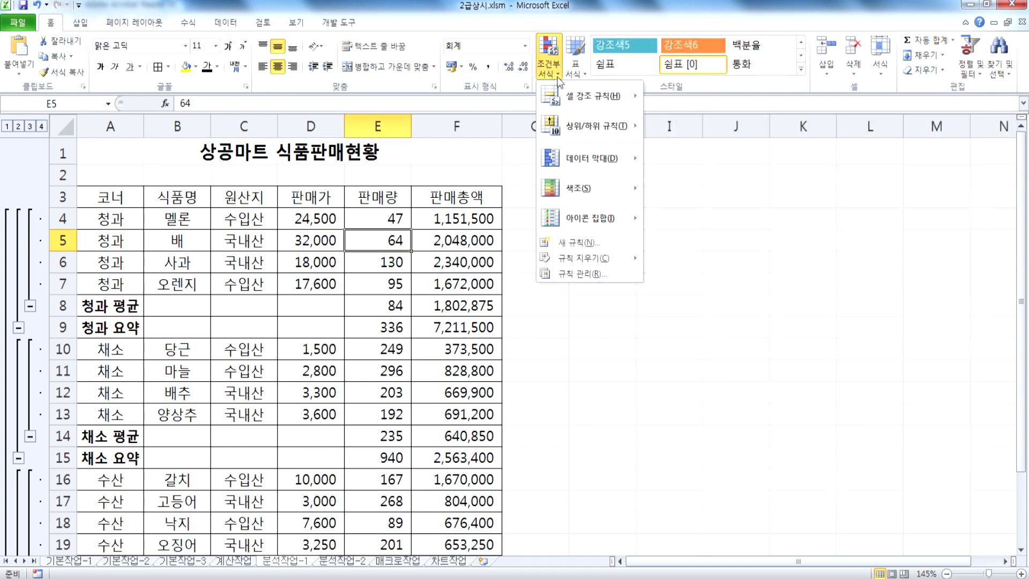
# Try formatting A3:F22 as a table with the light blue style from the 밝게 group, and undo it
pyautogui.click(575, 69)
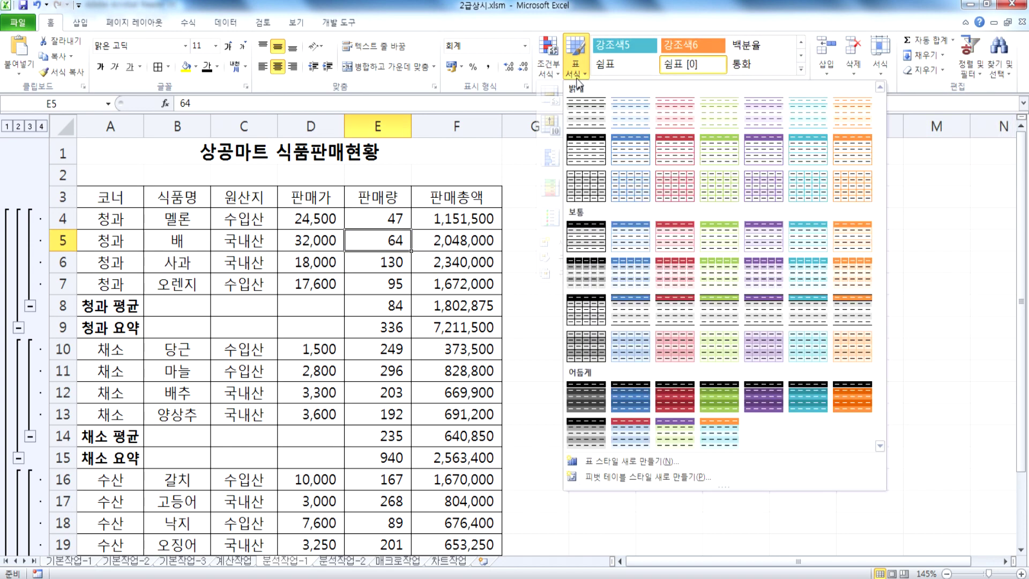
pyautogui.click(629, 117)
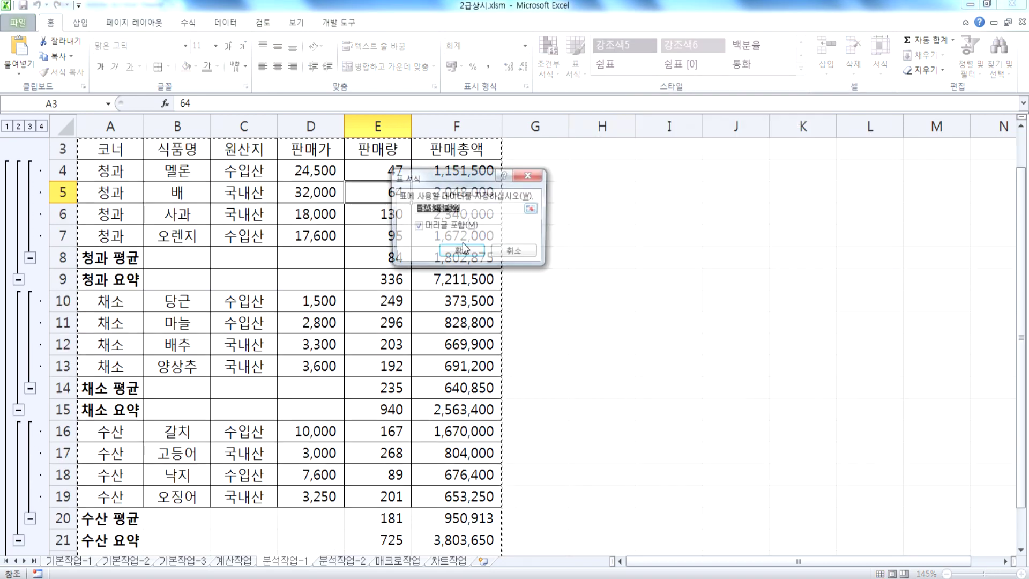
pyautogui.click(455, 253)
pyautogui.scroll(-3, 340, 310)
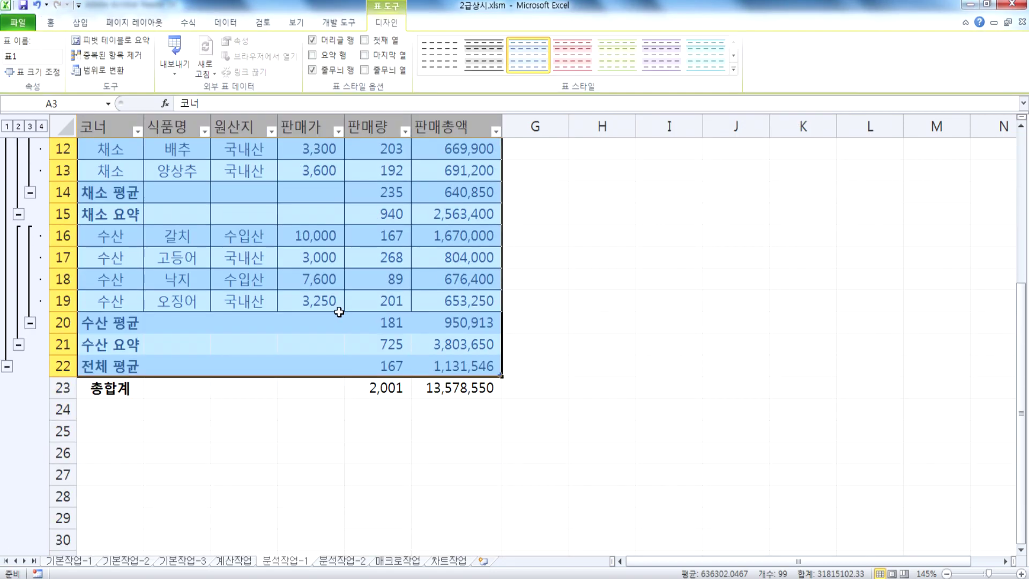
pyautogui.click(338, 306)
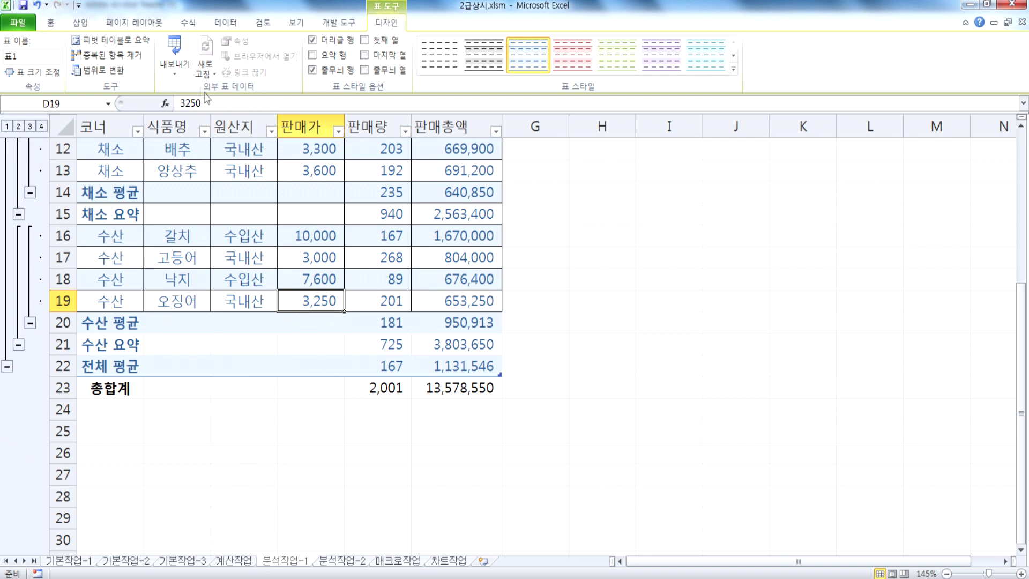
pyautogui.click(36, 5)
# Format A3:F23, including the 총합계 row, as a table with headers in the light blue style from the 밝게 group
pyautogui.scroll(-4, 332, 360)
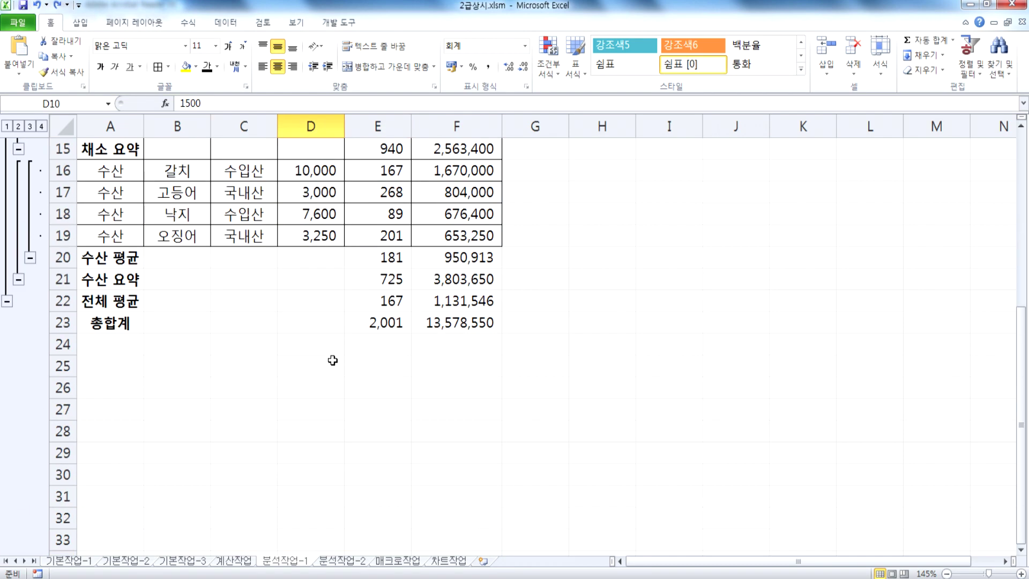
pyautogui.click(395, 323)
pyautogui.scroll(5, 300, 337)
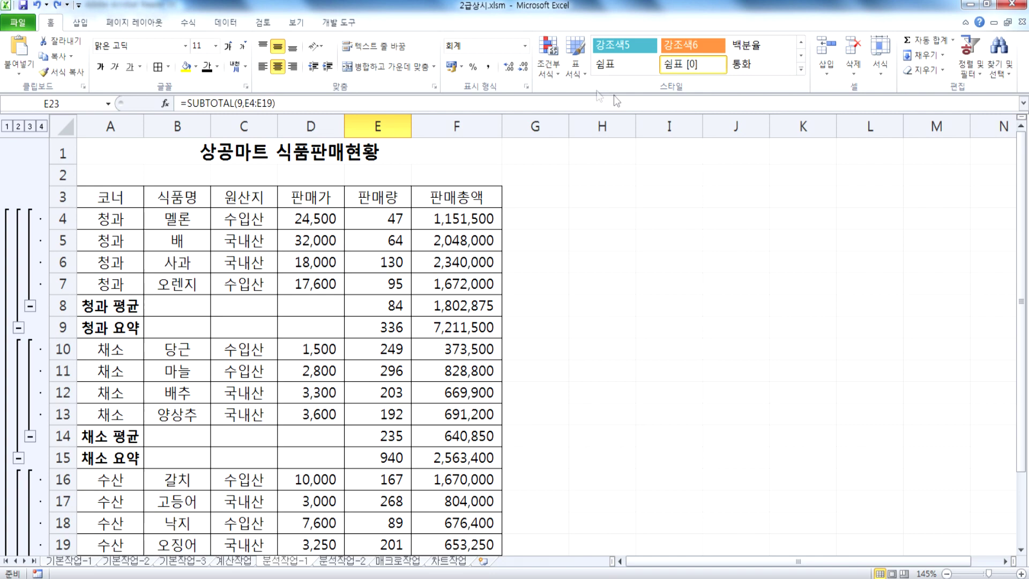
pyautogui.click(576, 68)
pyautogui.click(622, 115)
pyautogui.scroll(-2, 432, 257)
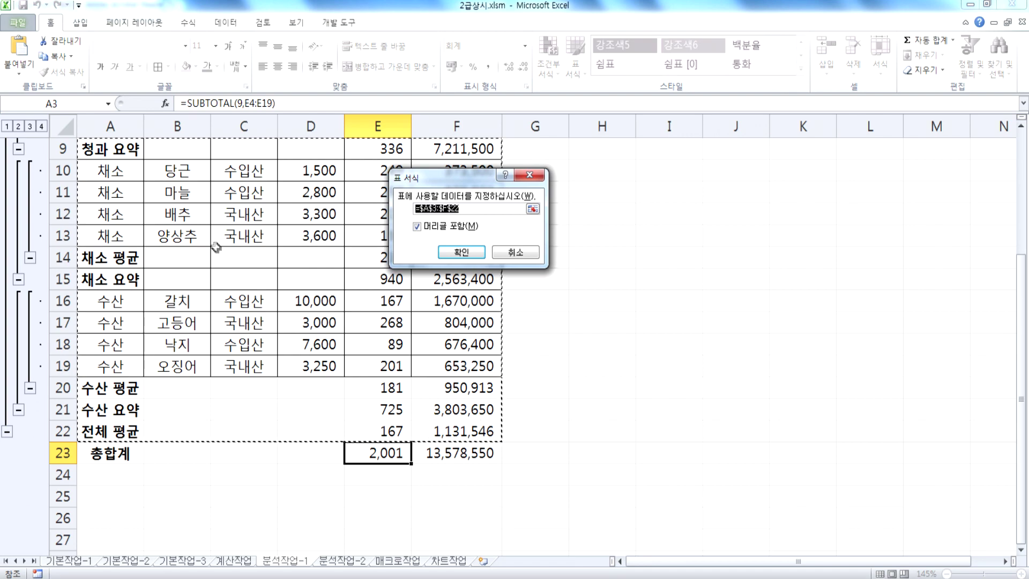
pyautogui.scroll(3, 212, 244)
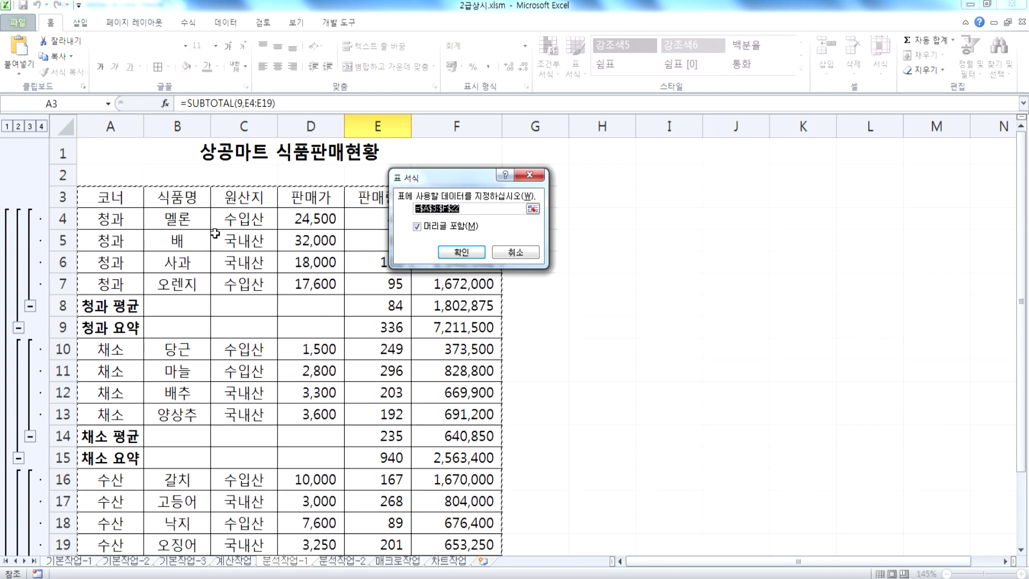
pyautogui.moveTo(105, 203); pyautogui.dragTo(452, 517)
pyautogui.click(461, 256)
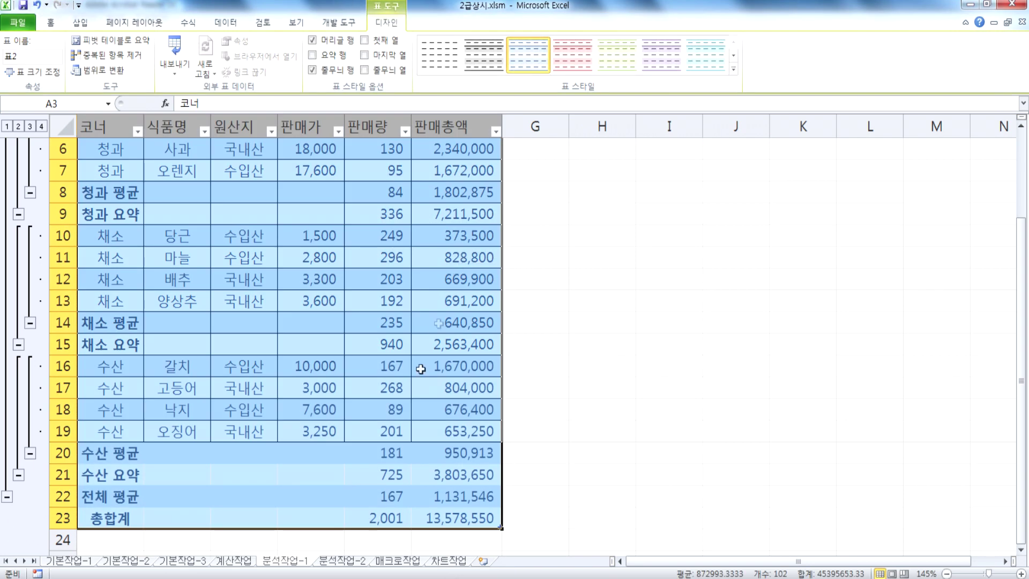
# Check the table formatting from the header row down through the 전체 평균 and 총합계 rows
pyautogui.click(362, 452)
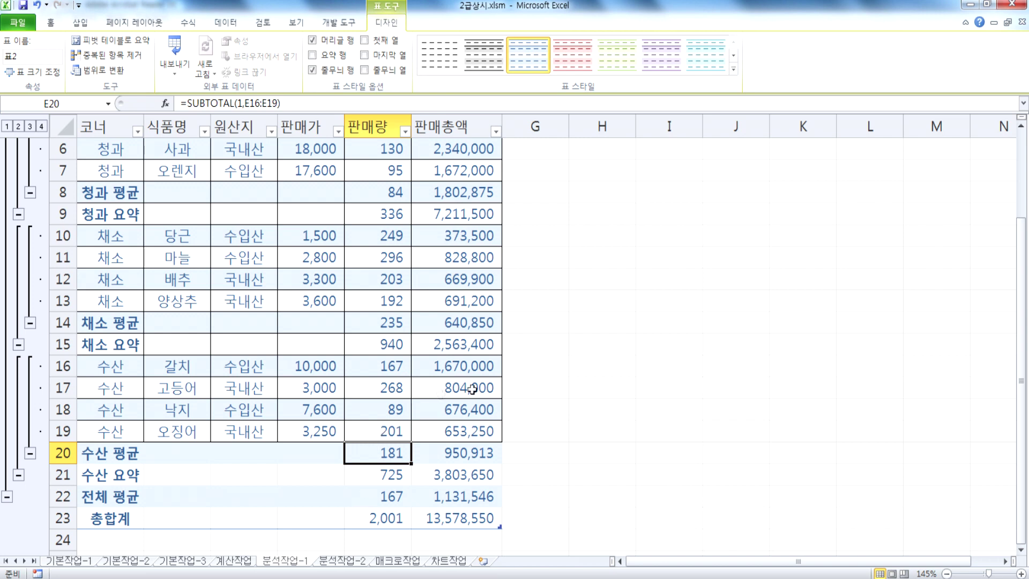
pyautogui.scroll(-2, 471, 390)
pyautogui.click(266, 381)
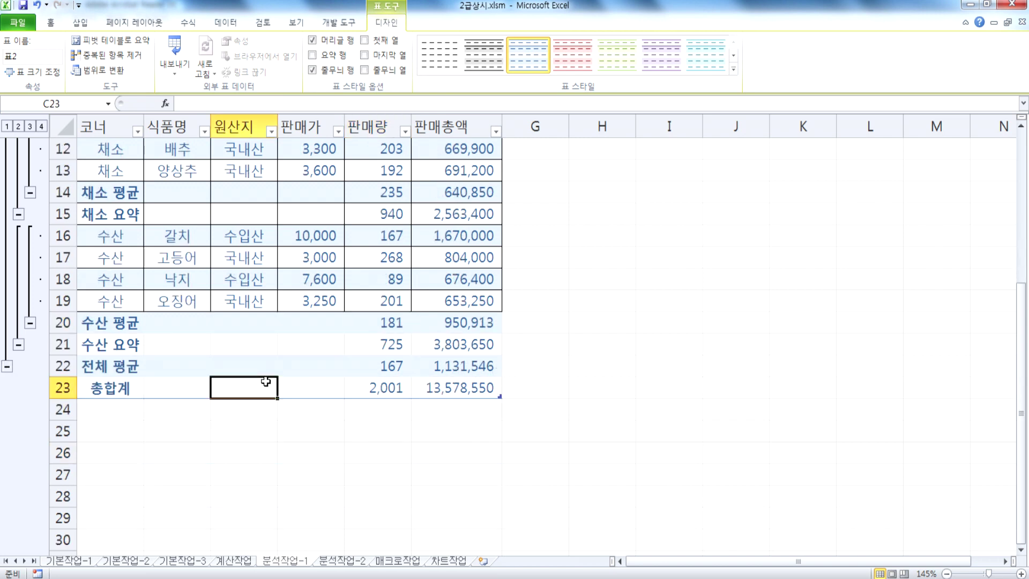
pyautogui.scroll(2, 266, 382)
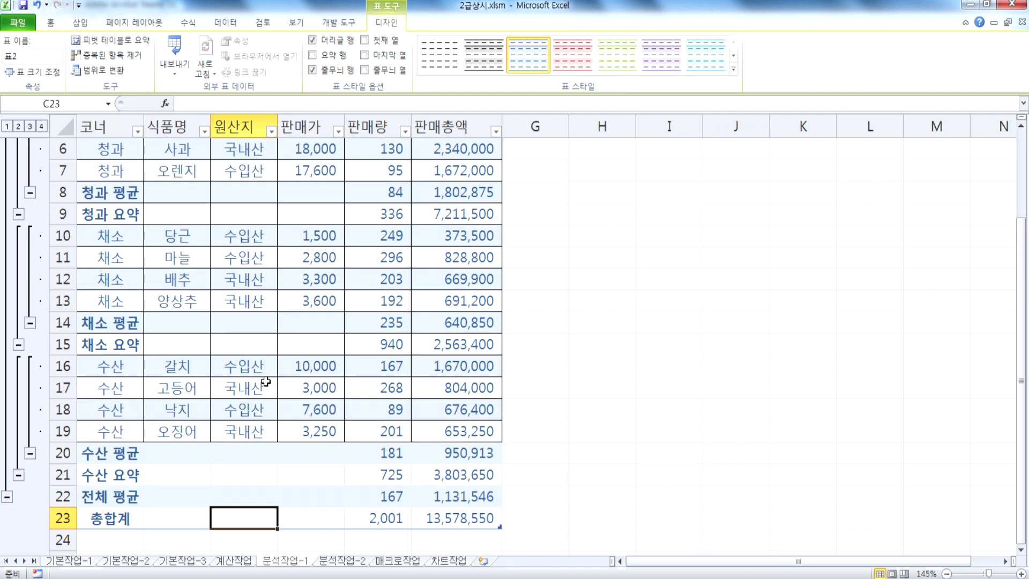
pyautogui.scroll(-1, 266, 382)
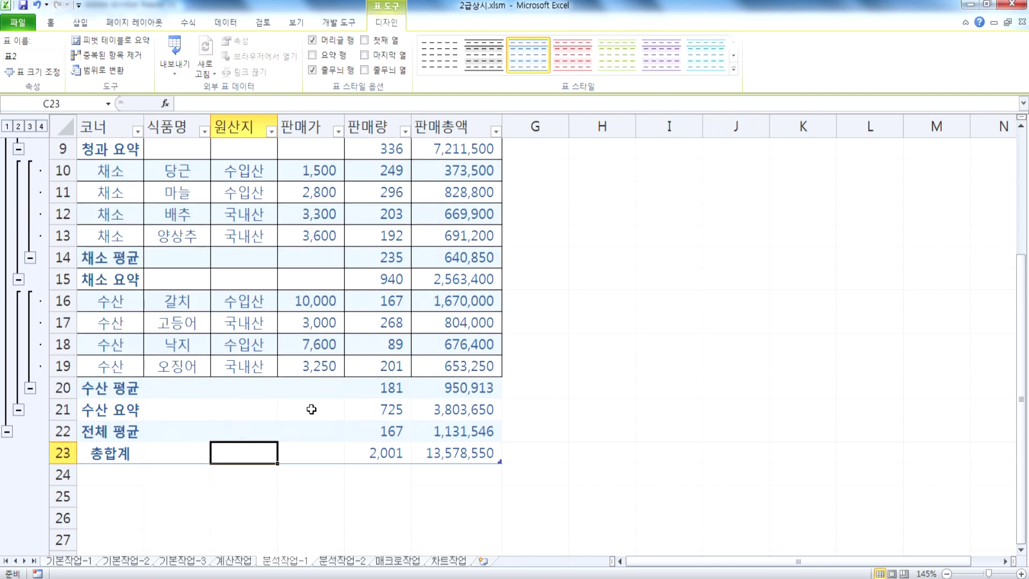
pyautogui.scroll(3, 311, 408)
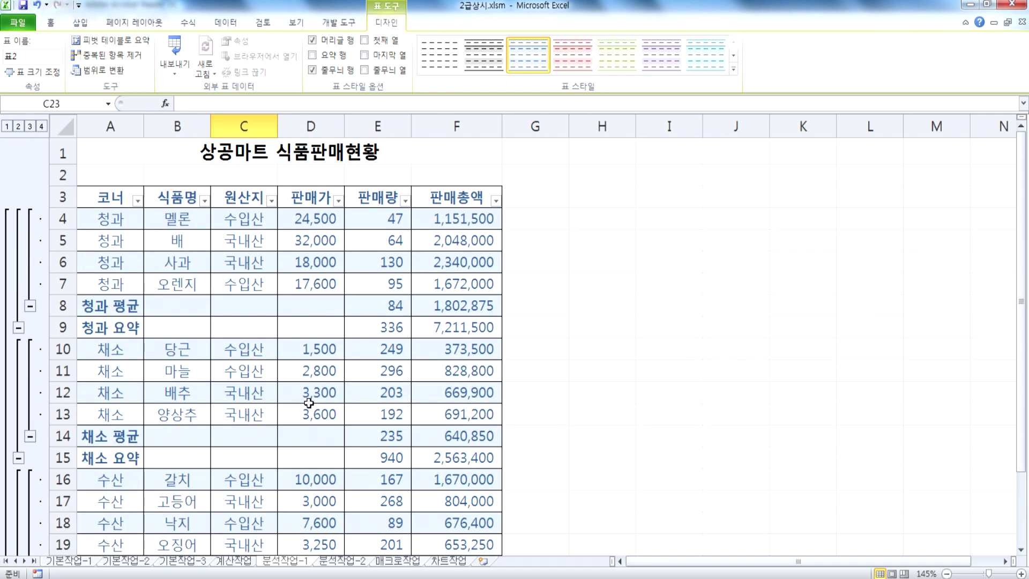
pyautogui.scroll(-3, 308, 403)
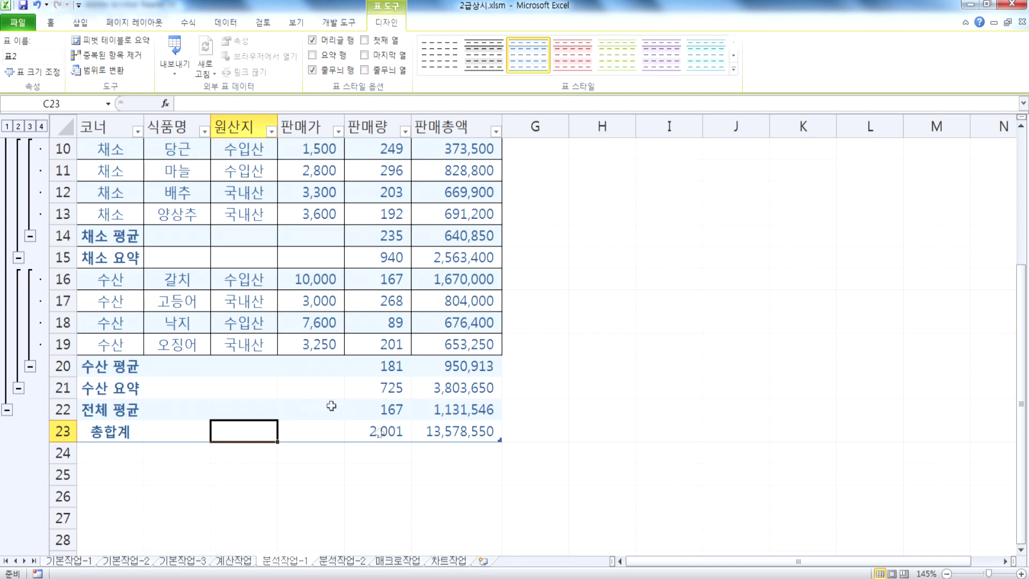
# On the 분석작업-2 sheet, fill the 크루즈 row's 월납입액 cell G6 with yellow
pyautogui.click(334, 561)
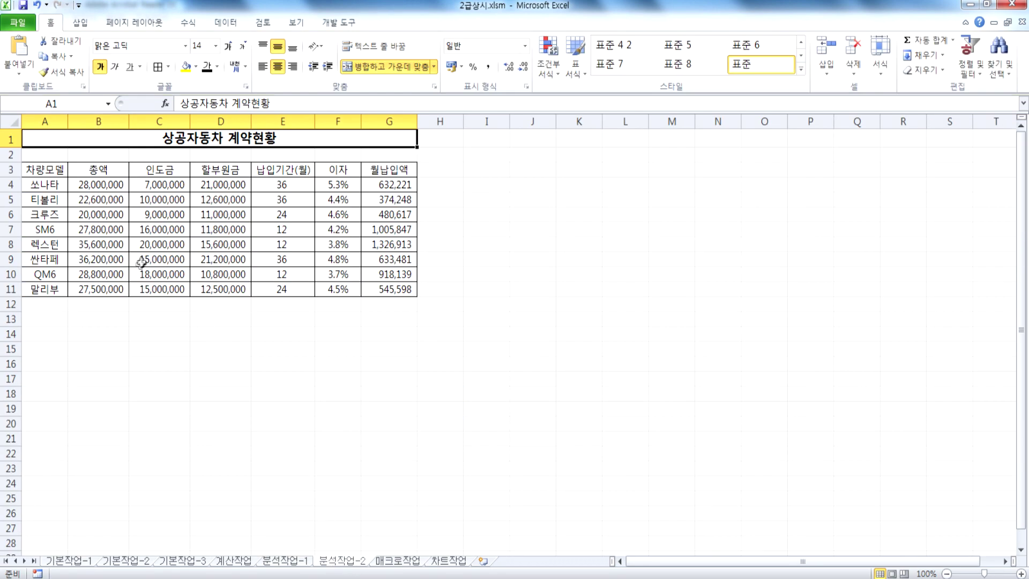
pyautogui.scroll(4, 143, 264)
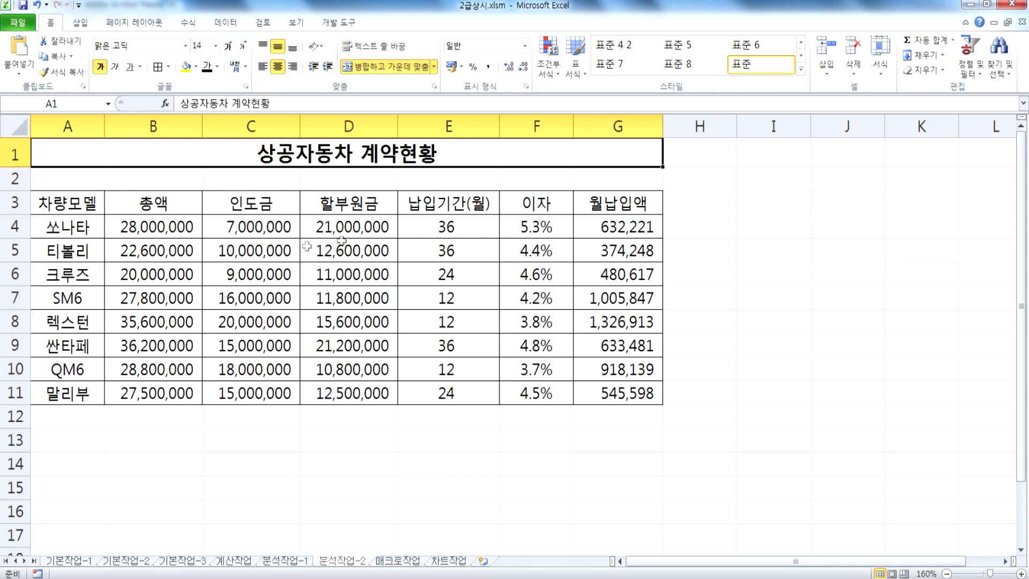
pyautogui.click(603, 275)
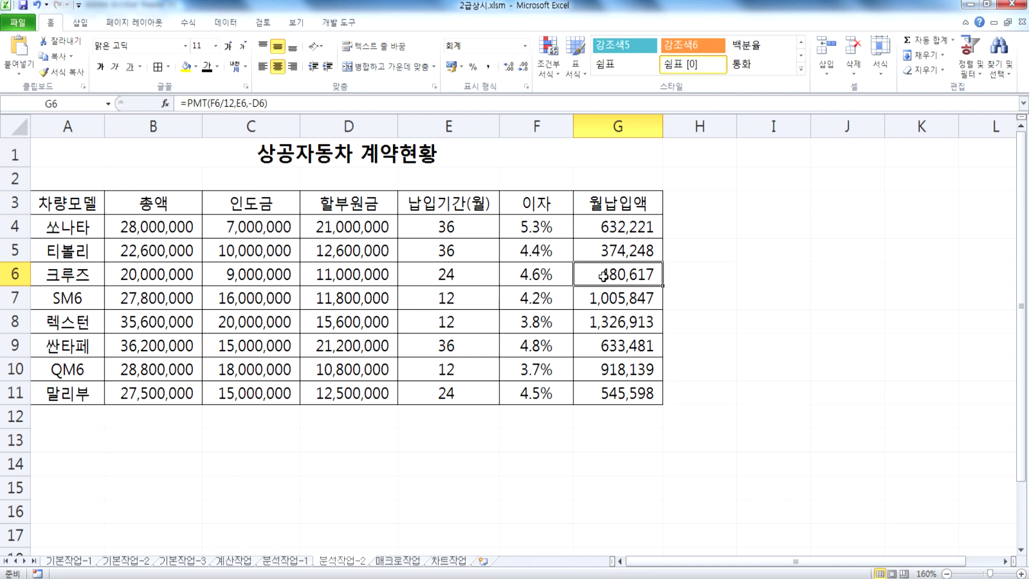
pyautogui.click(186, 65)
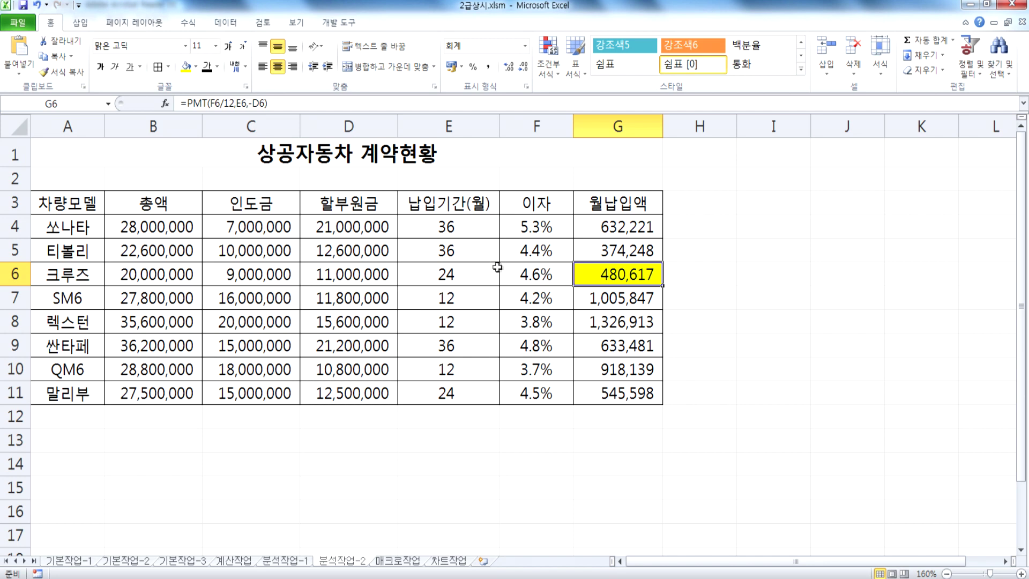
# Run a goal seek that sets G6 to 600000 by changing the 크루즈 납입기간 cell E6, and keep the solution
pyautogui.click(444, 274)
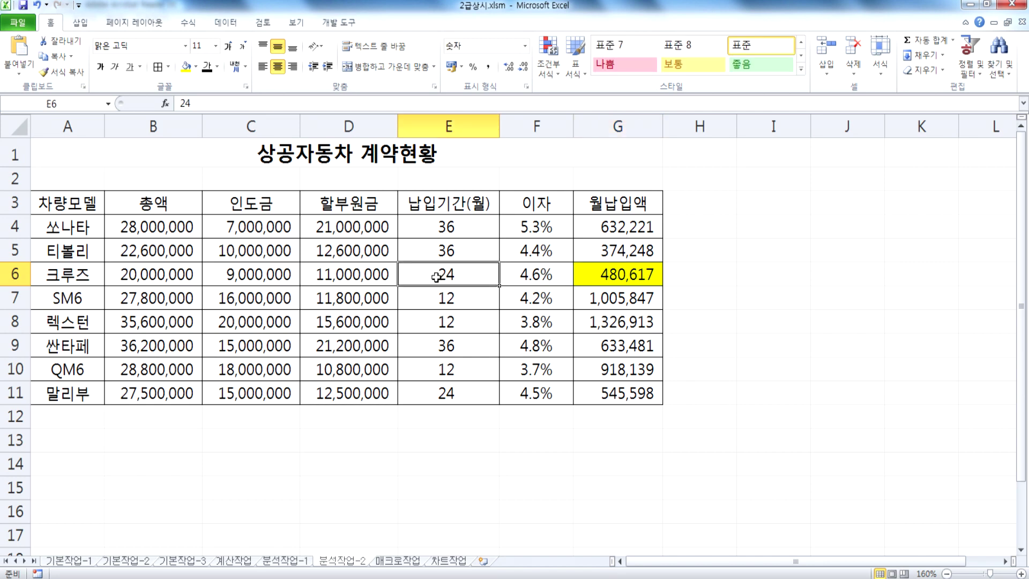
pyautogui.click(256, 24)
pyautogui.click(226, 24)
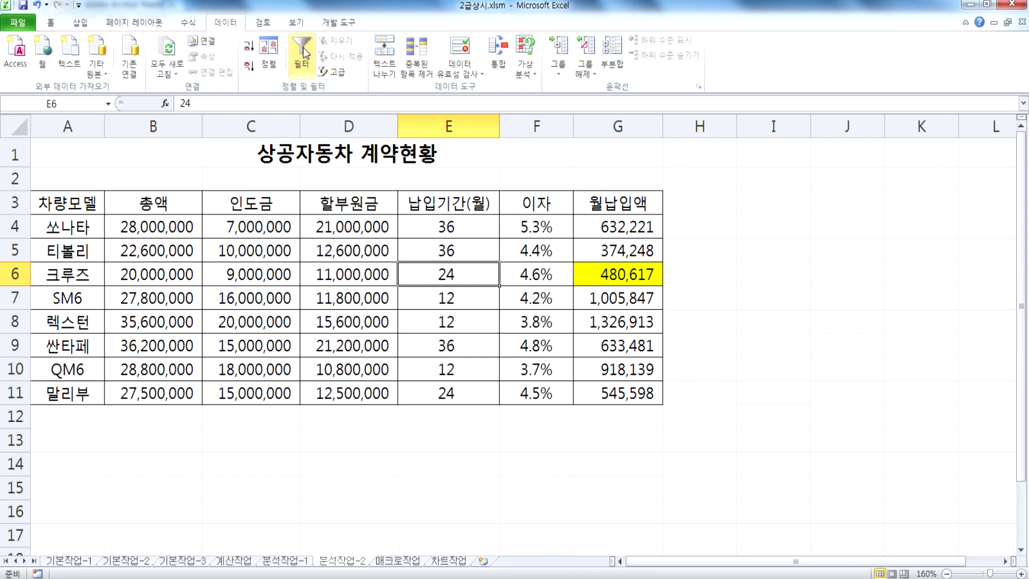
pyautogui.click(533, 81)
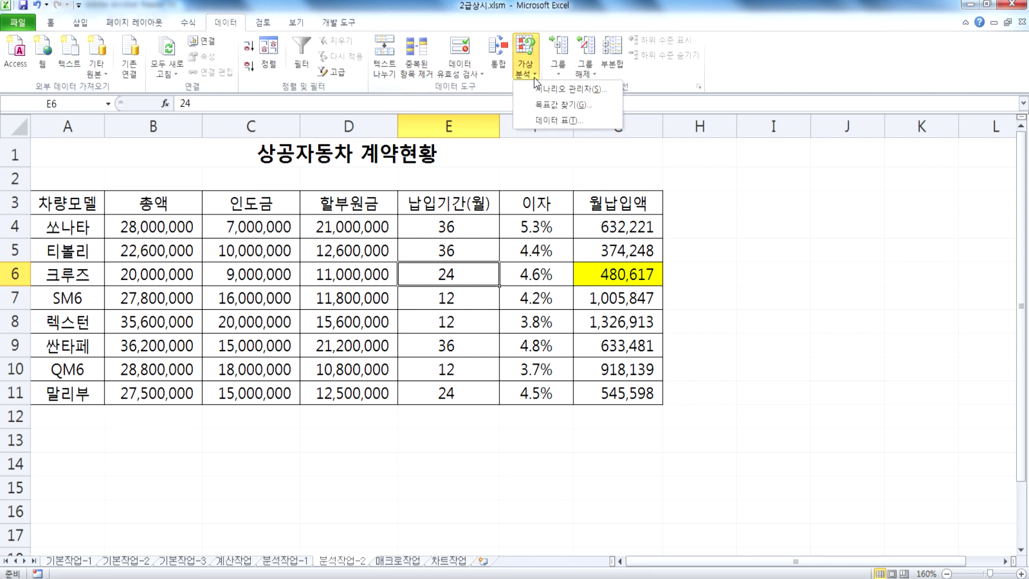
pyautogui.click(553, 109)
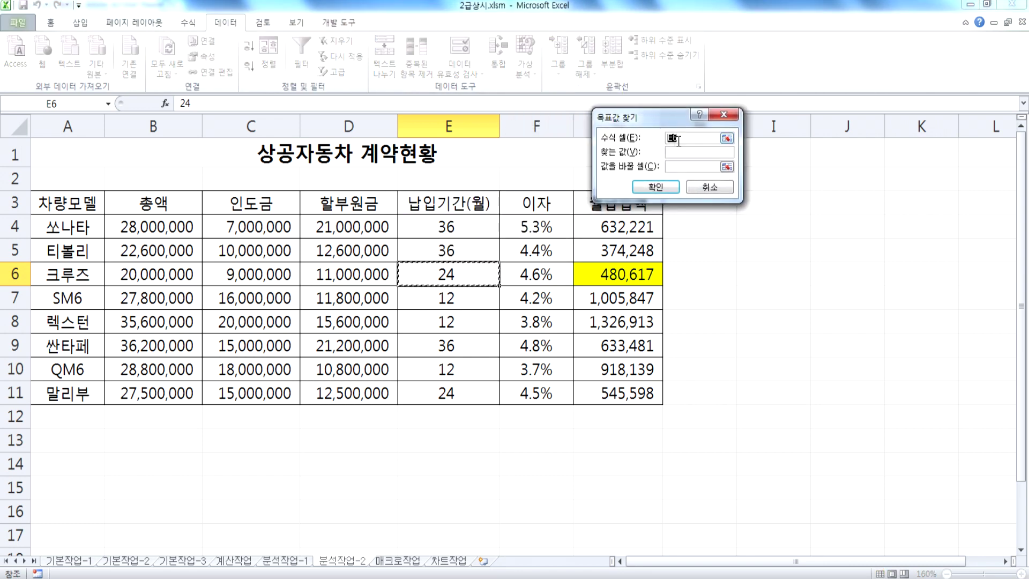
pyautogui.click(617, 272)
pyautogui.press('Tab')
pyautogui.write('600')
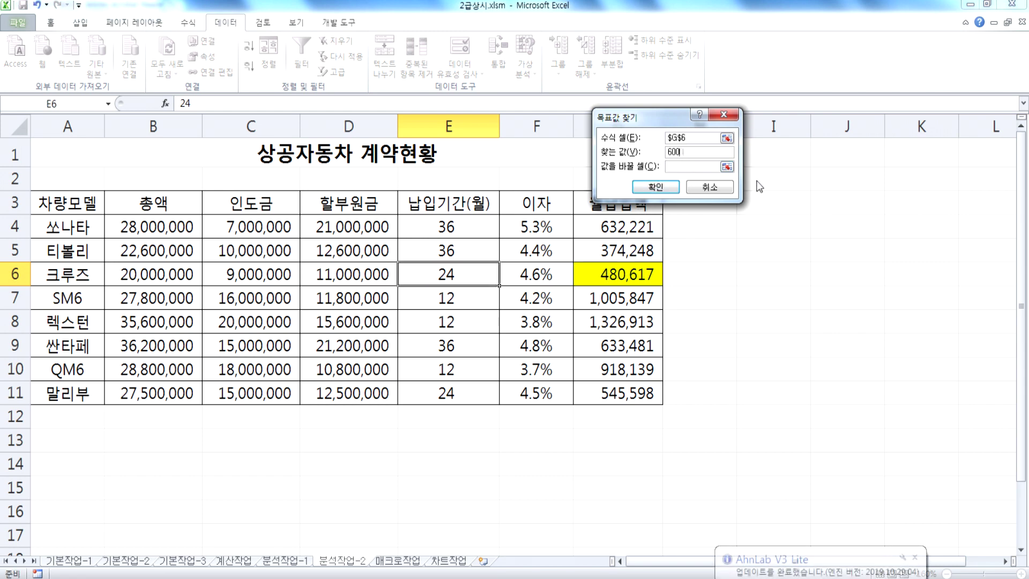
pyautogui.write('000')
pyautogui.click(670, 167)
pyautogui.click(464, 270)
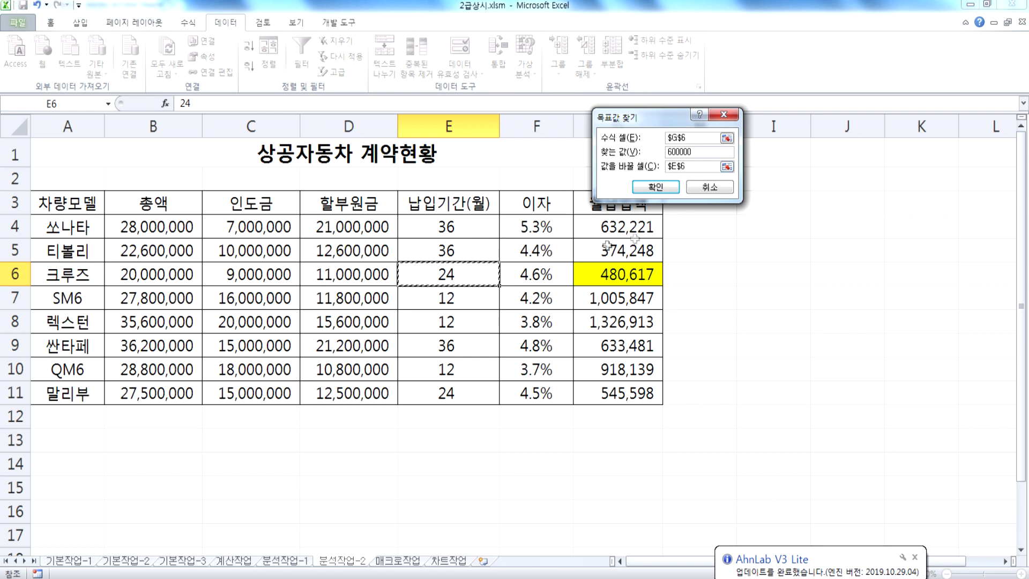
pyautogui.click(655, 187)
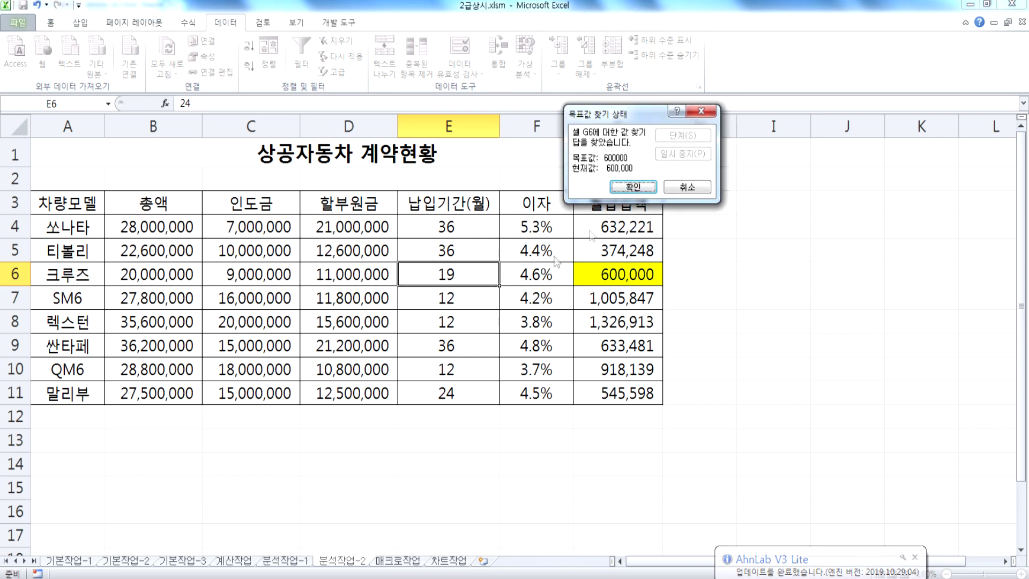
pyautogui.click(633, 186)
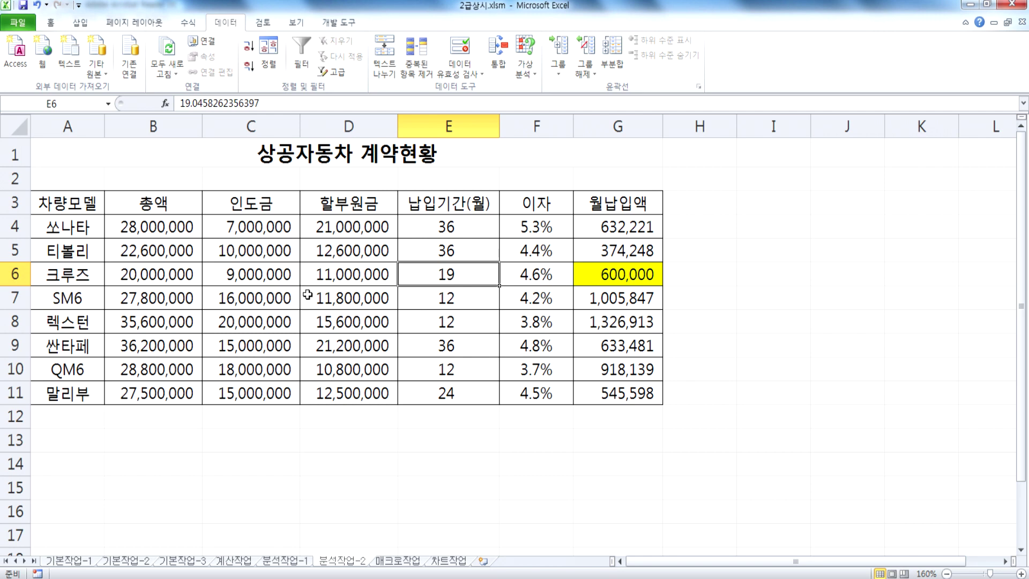
# On the 매크로작업 sheet, start recording a macro named 재고량 from cell A1, stored in the current workbook
pyautogui.click(395, 561)
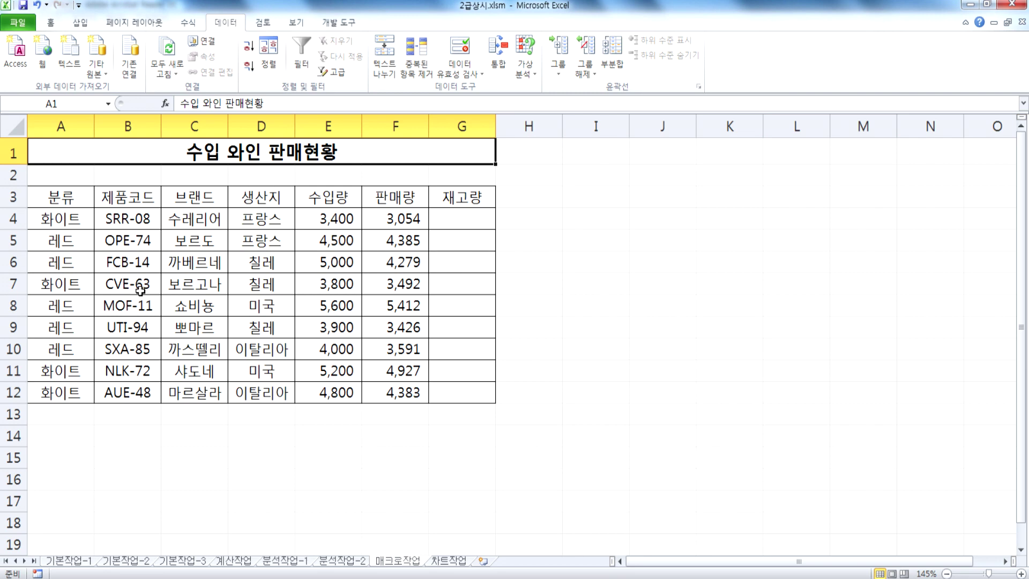
pyautogui.click(481, 215)
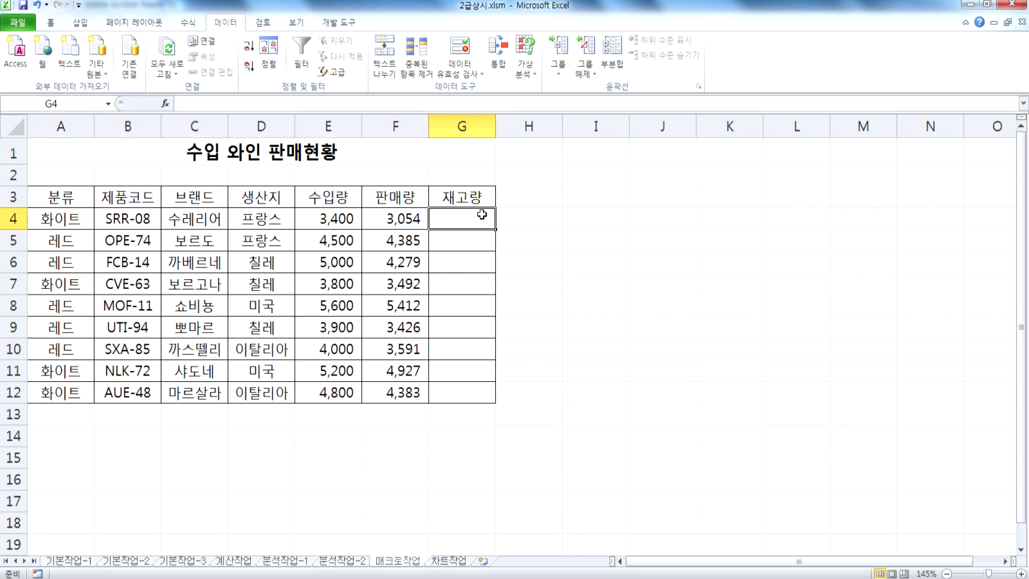
pyautogui.click(328, 220)
pyautogui.click(402, 223)
pyautogui.click(455, 221)
pyautogui.click(207, 160)
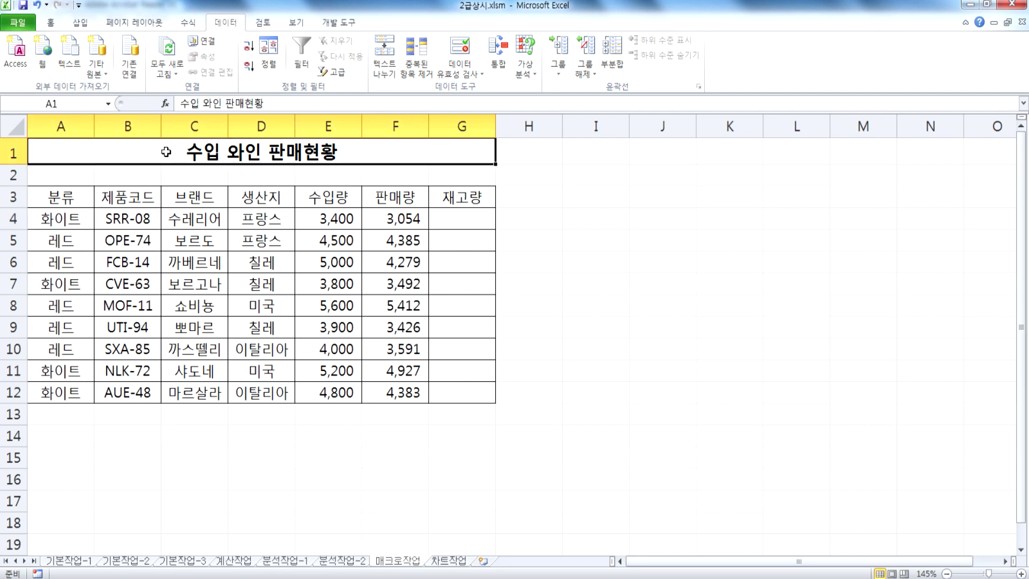
pyautogui.click(336, 24)
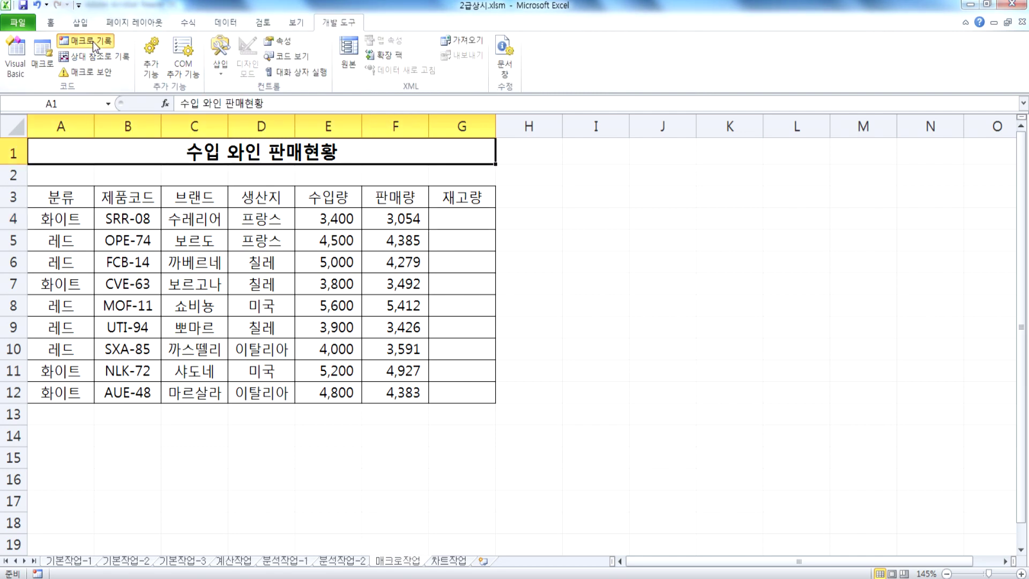
pyautogui.click(92, 40)
pyautogui.write('재고량')
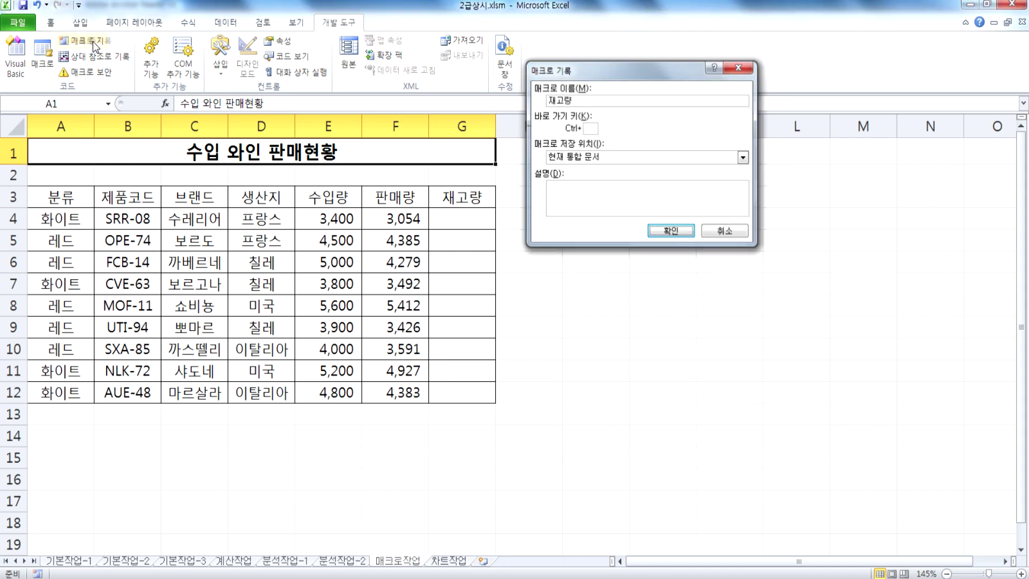
pyautogui.press('Return')
# Enter the formula =E4-F4 in the first 재고량 cell, G4
pyautogui.click(454, 220)
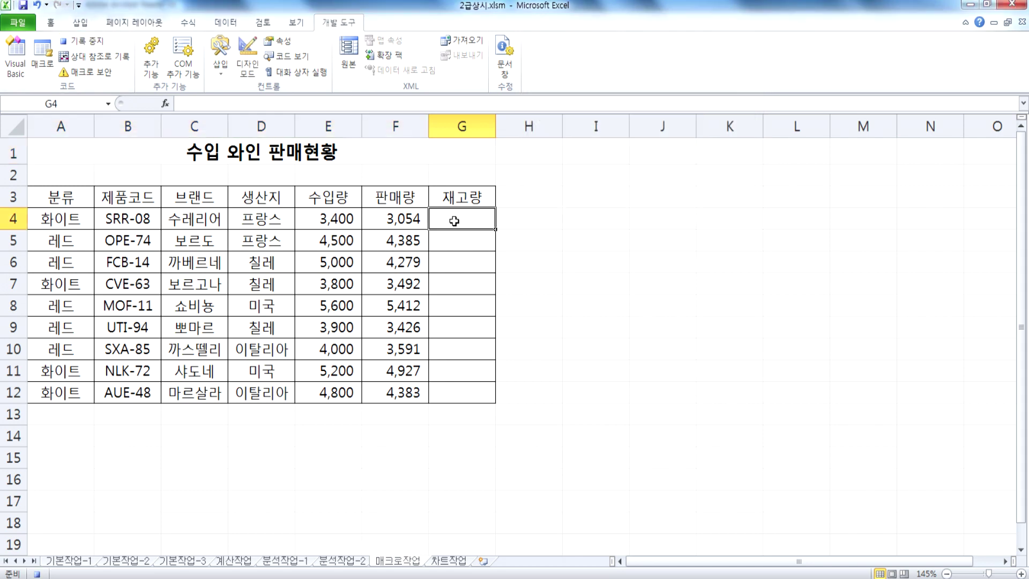
pyautogui.write('=')
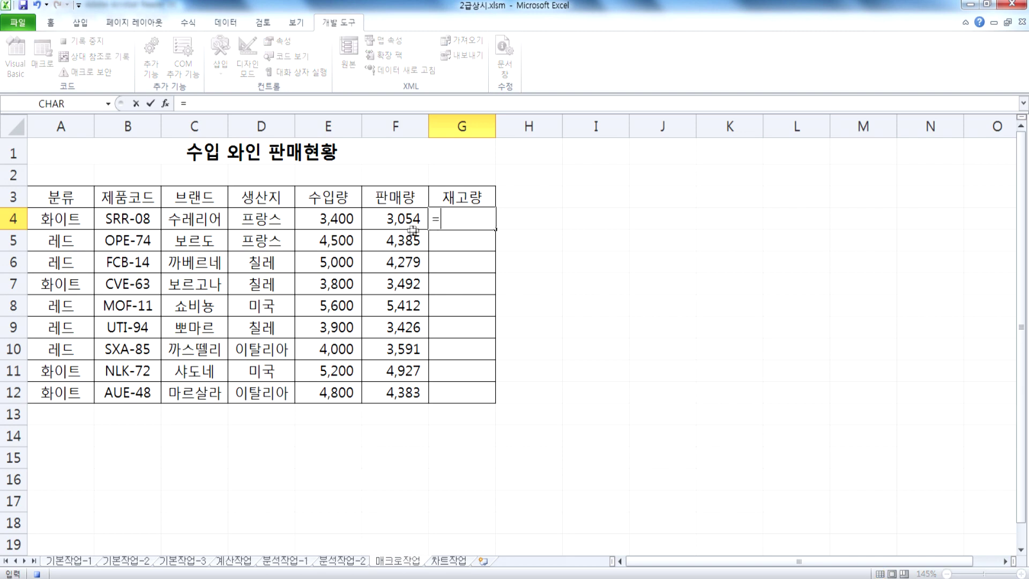
pyautogui.click(329, 220)
pyautogui.write('-')
pyautogui.click(406, 227)
pyautogui.press('Return')
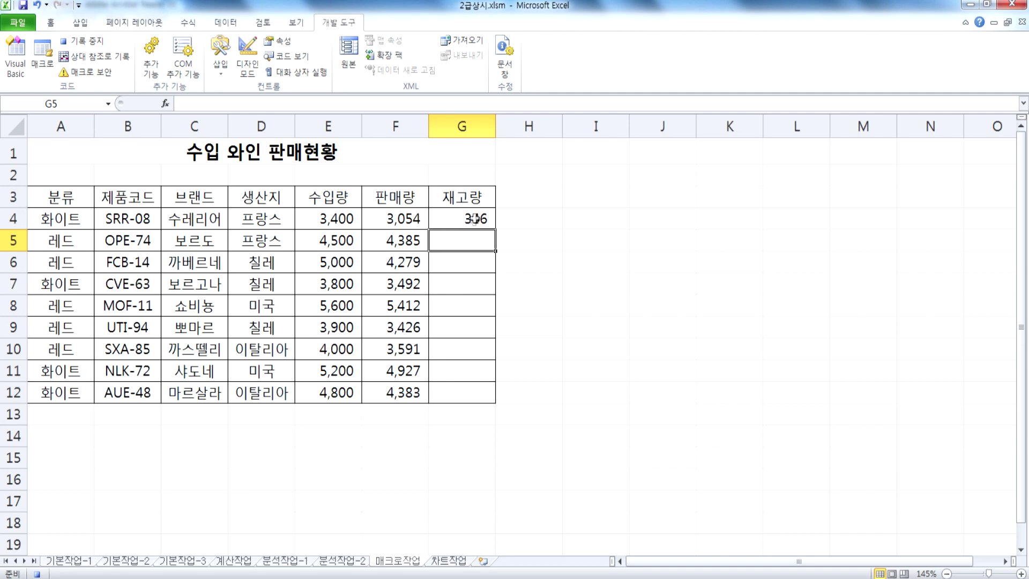
# Copy G4's formula down to G12, then return to A1 and stop recording the macro
pyautogui.click(490, 225)
pyautogui.moveTo(495, 229); pyautogui.dragTo(497, 406)
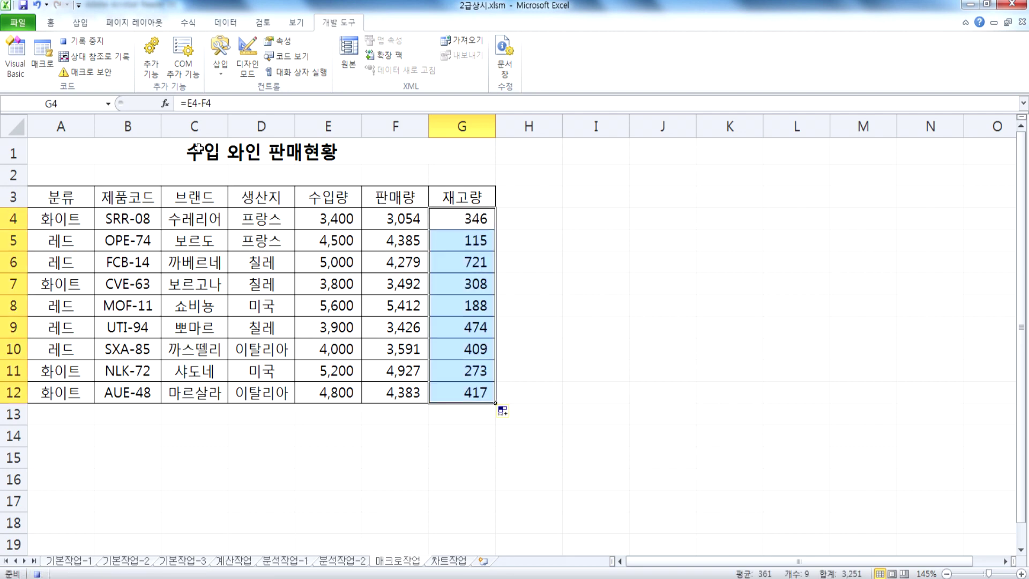
pyautogui.hotkey('ctrl', 'Home')
pyautogui.click(81, 41)
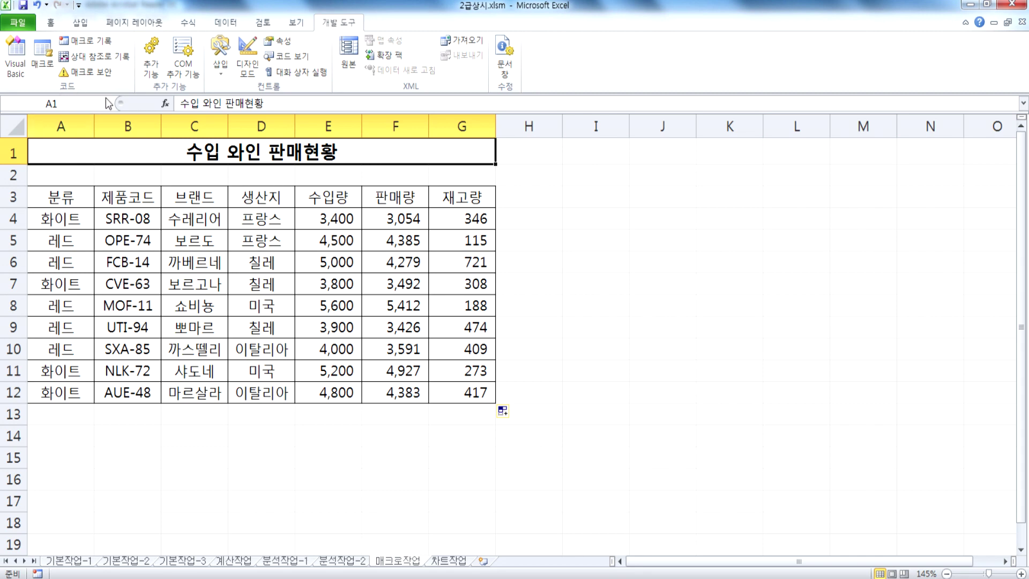
# Add a form-control button over B14:C15, assign the 재고량 macro to it and label it 재고량
pyautogui.click(108, 430)
pyautogui.moveTo(138, 430); pyautogui.dragTo(184, 453)
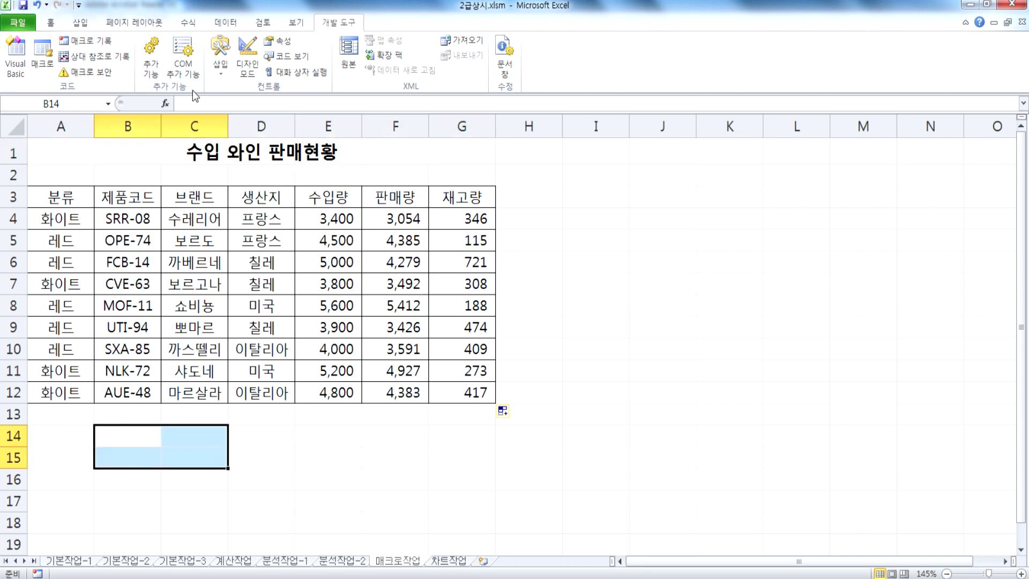
pyautogui.click(218, 68)
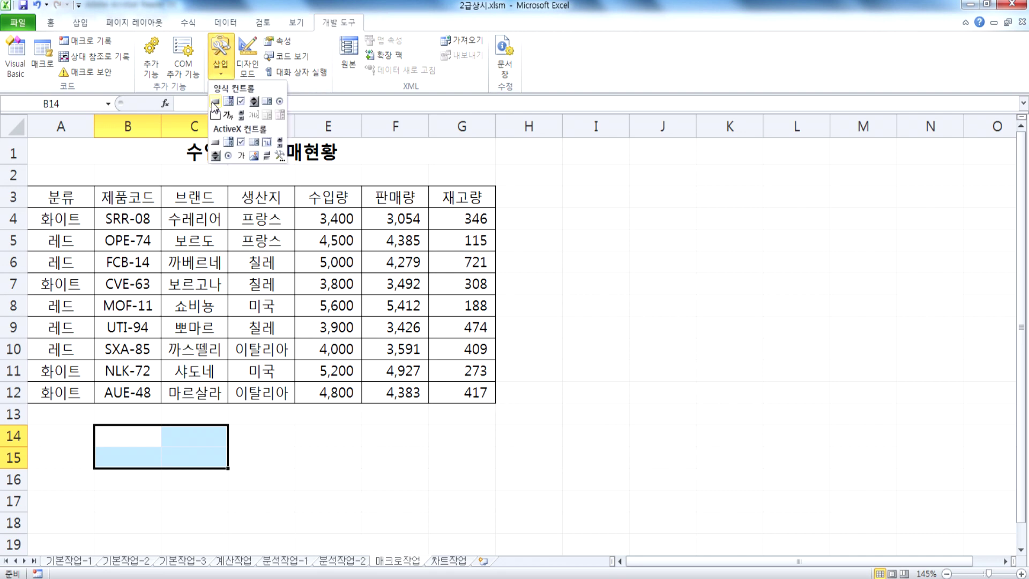
pyautogui.click(216, 103)
pyautogui.moveTo(93, 424); pyautogui.dragTo(227, 468)
pyautogui.click(524, 90)
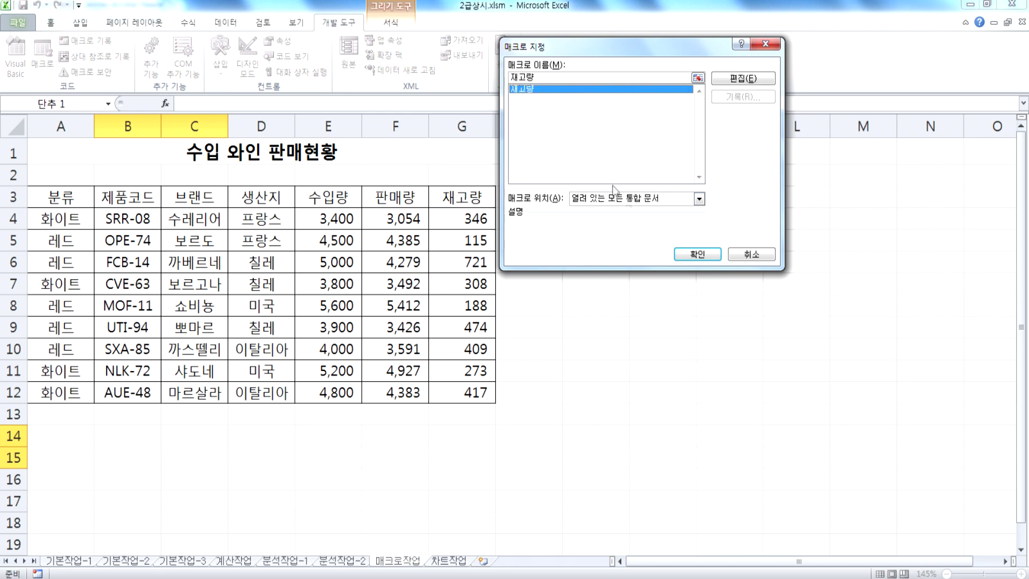
pyautogui.click(696, 254)
pyautogui.write('재고량')
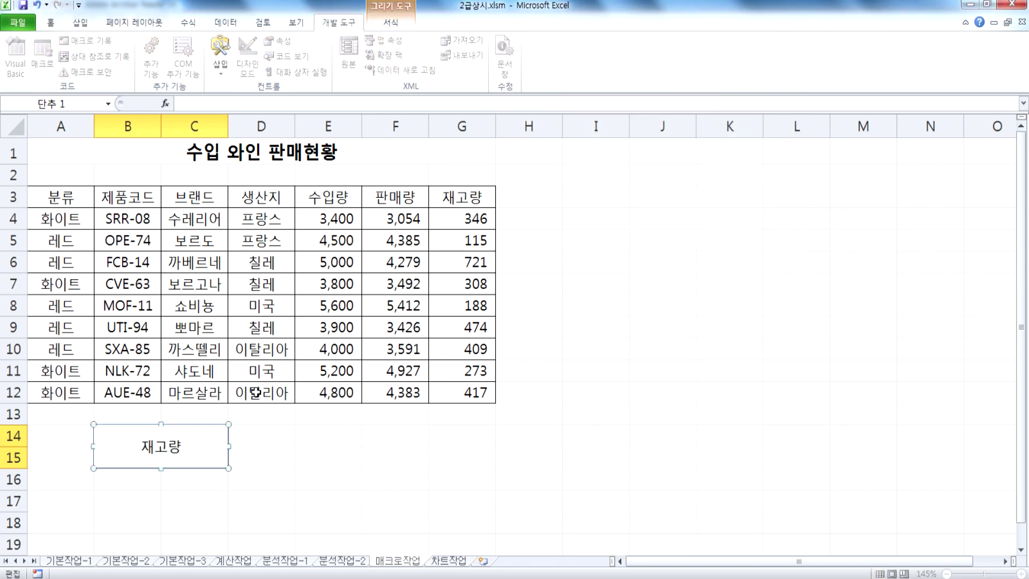
pyautogui.click(264, 473)
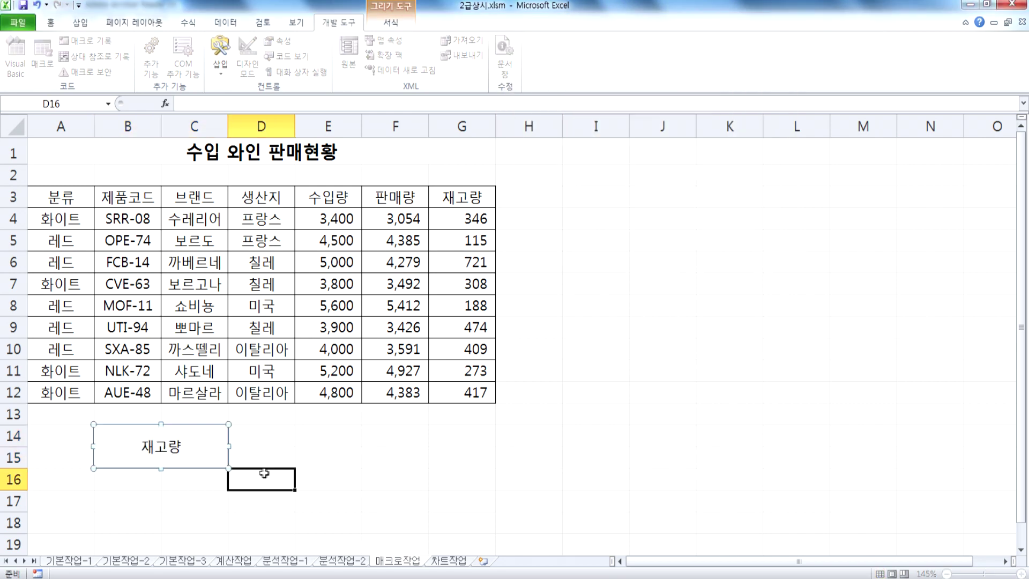
# Clear G4:G12 and test the 재고량 button by running its macro
pyautogui.moveTo(480, 220); pyautogui.dragTo(471, 391)
pyautogui.press('Delete')
pyautogui.click(595, 435)
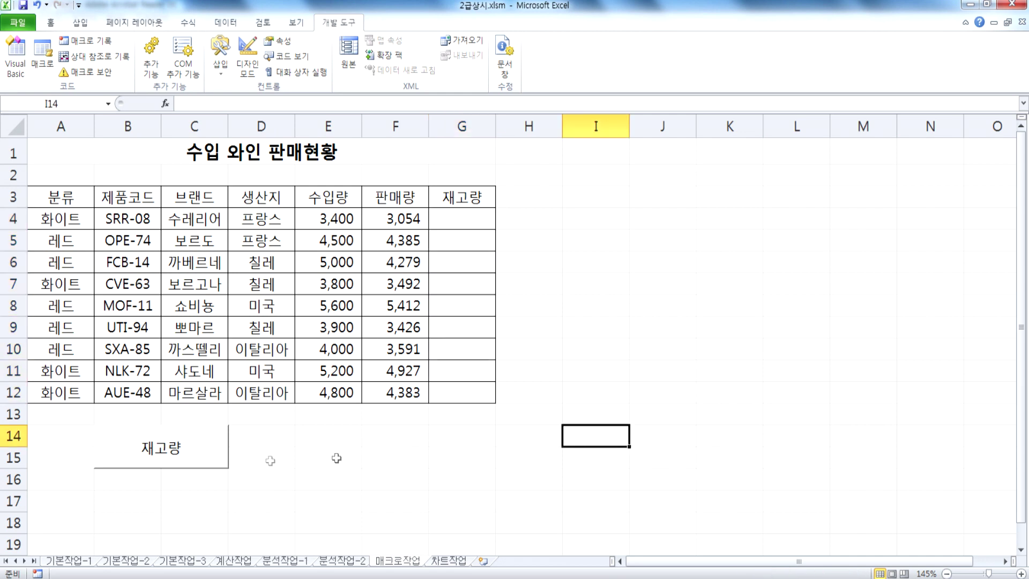
pyautogui.click(199, 459)
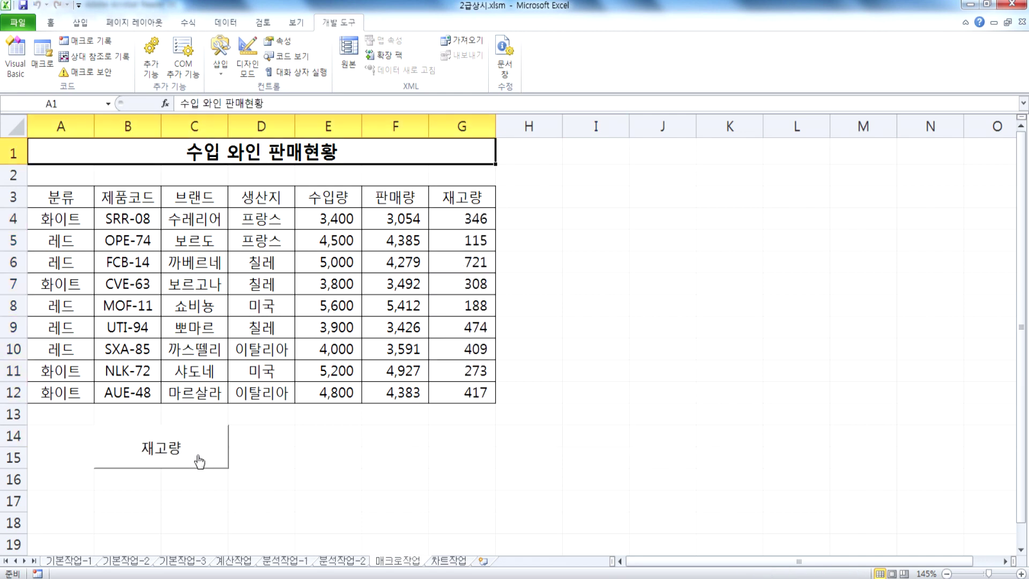
pyautogui.click(201, 461)
# Empty the 재고량 column again, rerun the macro button with M3 selected, and inspect the formula in G4
pyautogui.moveTo(466, 219); pyautogui.dragTo(467, 392)
pyautogui.press('Delete')
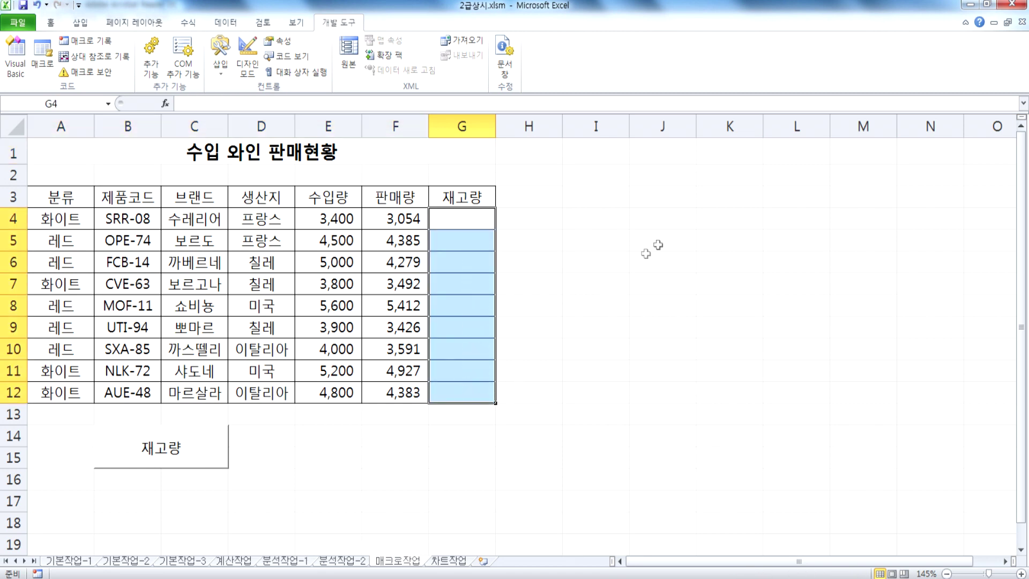
pyautogui.click(658, 242)
pyautogui.click(510, 451)
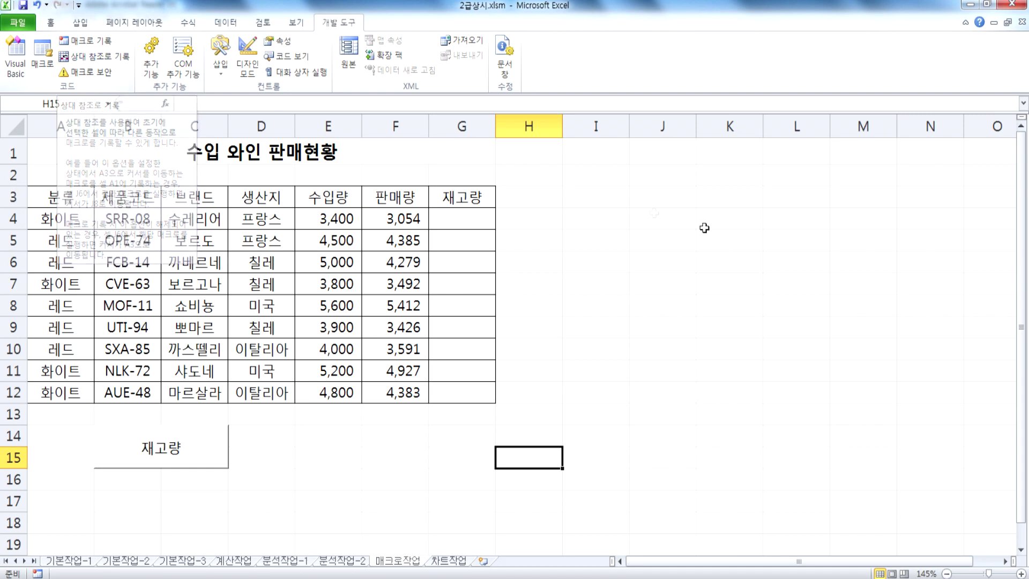
pyautogui.click(727, 238)
pyautogui.click(896, 204)
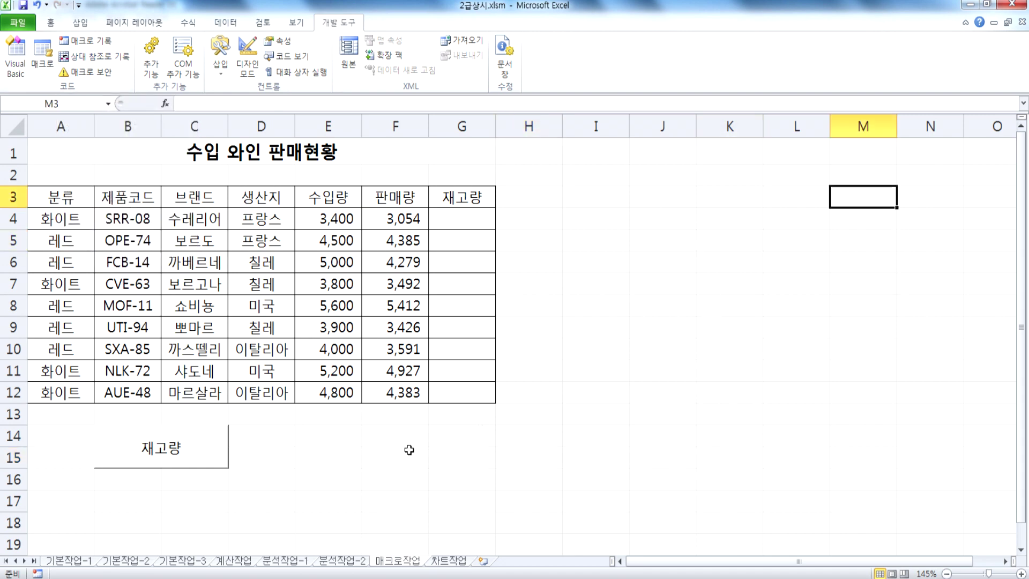
pyautogui.click(193, 465)
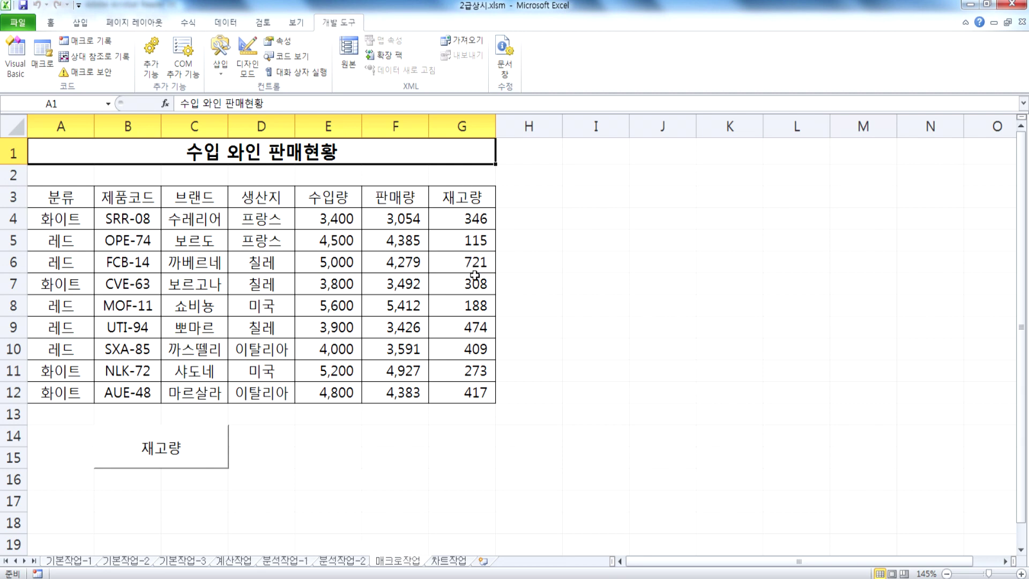
pyautogui.click(468, 219)
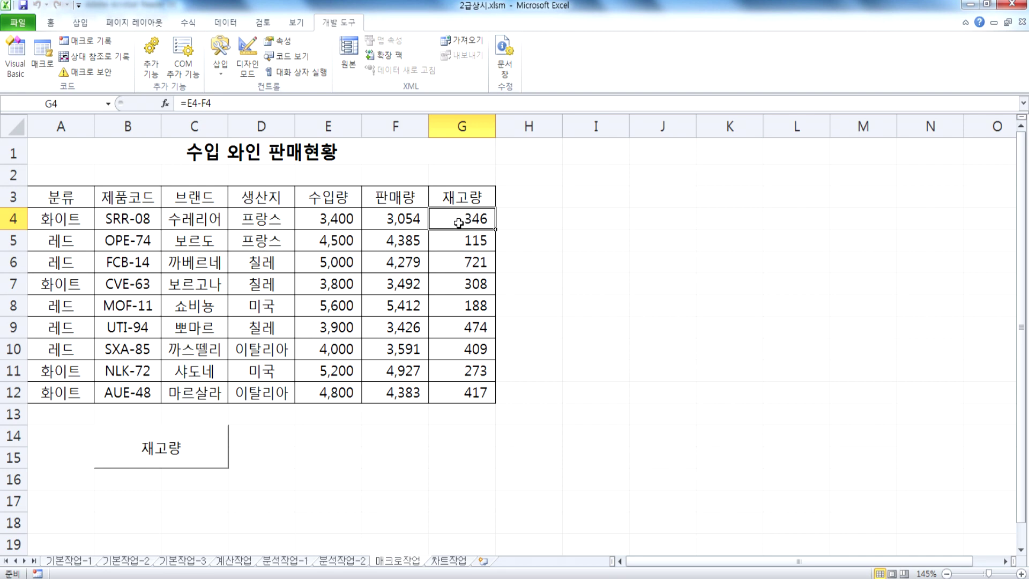
pyautogui.click(90, 146)
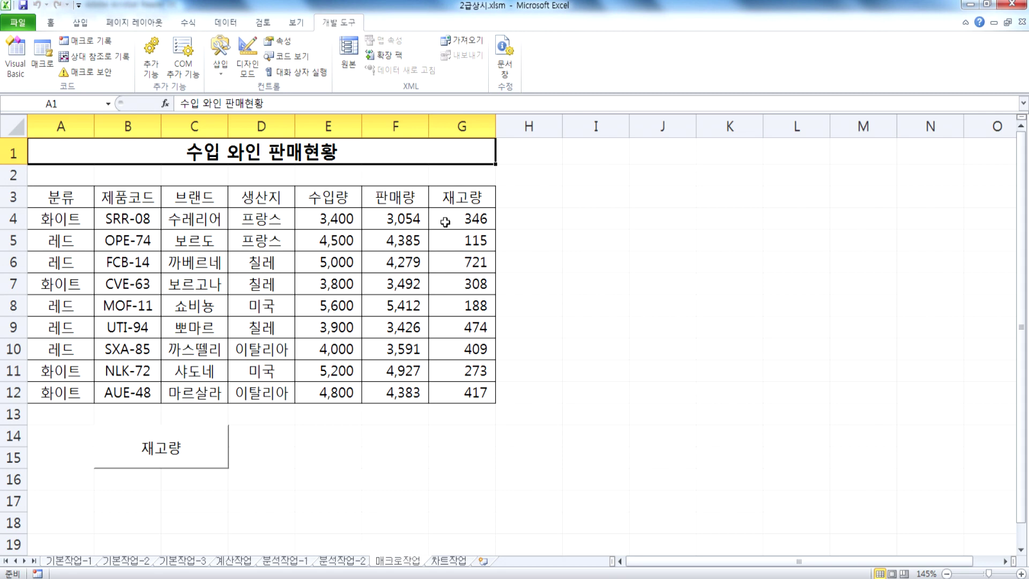
# Clear G4:G12, select the title cell A1, and refill the stock column with the 재고량 button
pyautogui.moveTo(444, 221); pyautogui.dragTo(443, 391)
pyautogui.press('Delete')
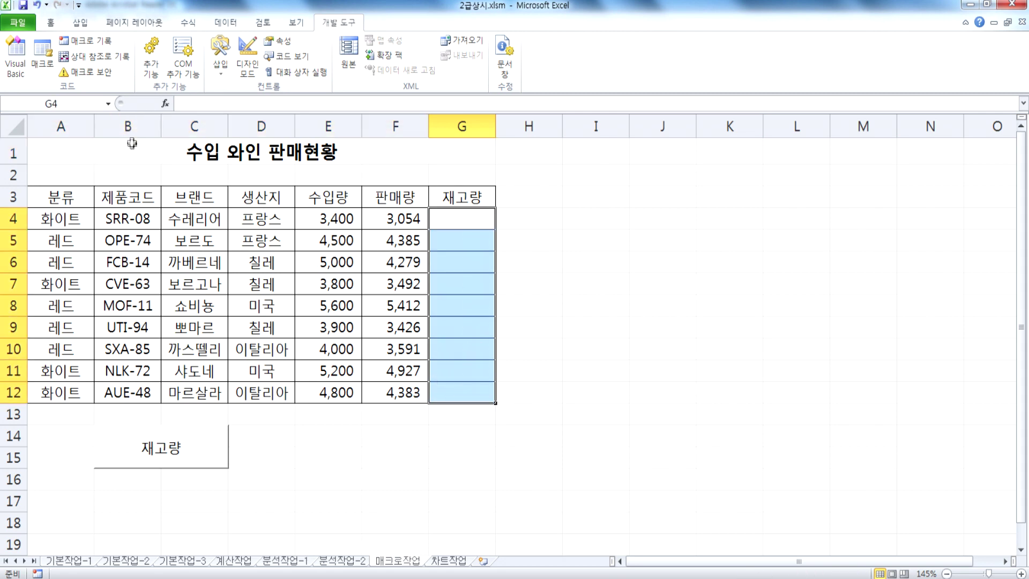
pyautogui.click(131, 149)
pyautogui.click(439, 216)
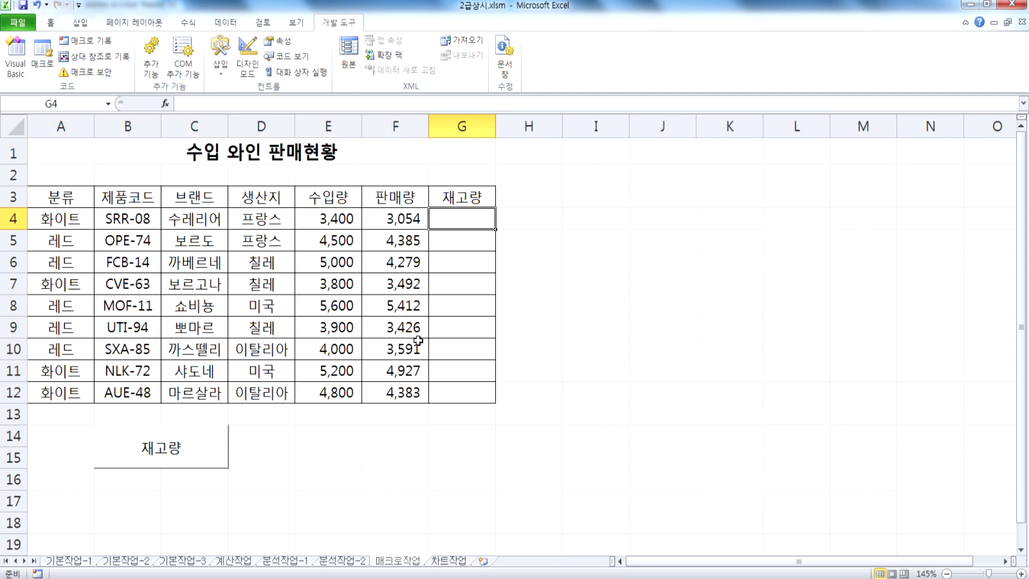
pyautogui.click(471, 414)
pyautogui.click(127, 159)
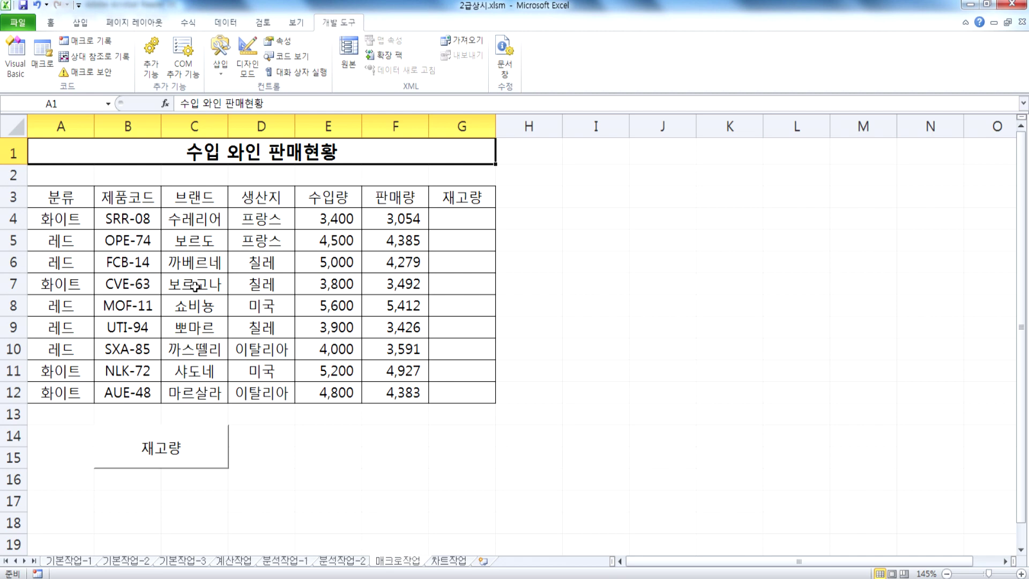
pyautogui.click(195, 459)
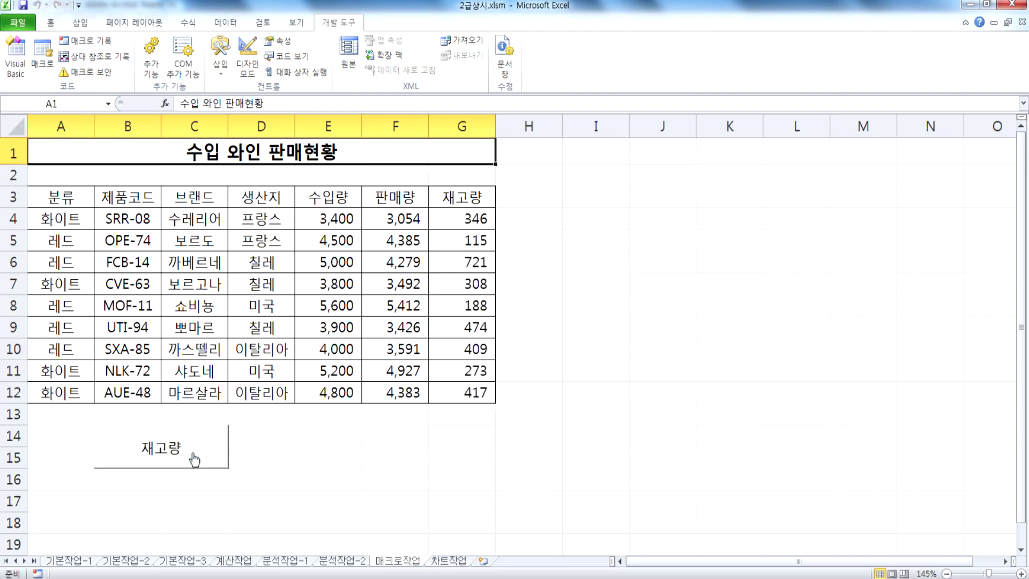
# Select the title cell A1 and start recording a macro named 셀스타일 in the current workbook
pyautogui.moveTo(71, 198); pyautogui.dragTo(465, 198)
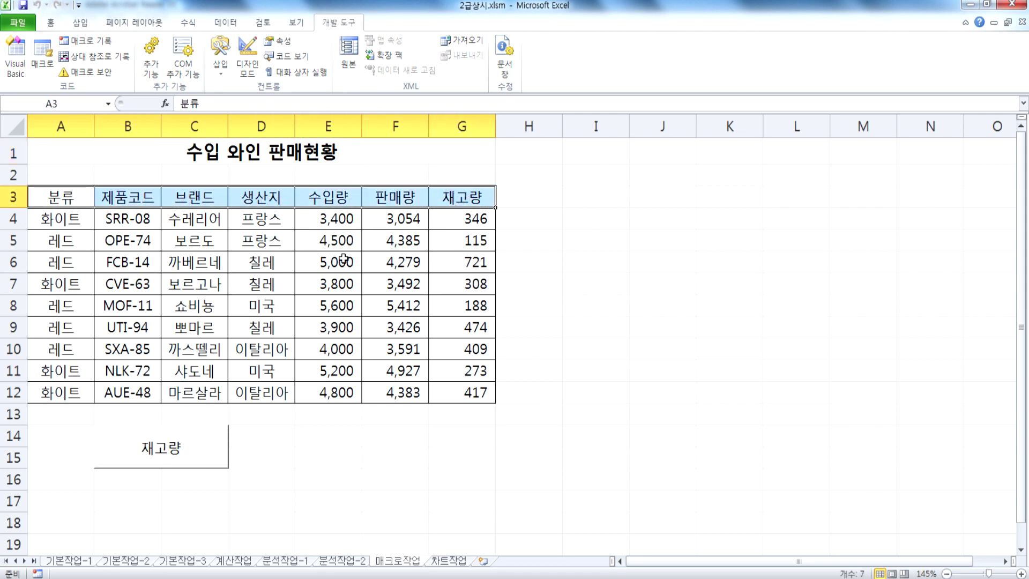
pyautogui.click(111, 147)
pyautogui.click(106, 42)
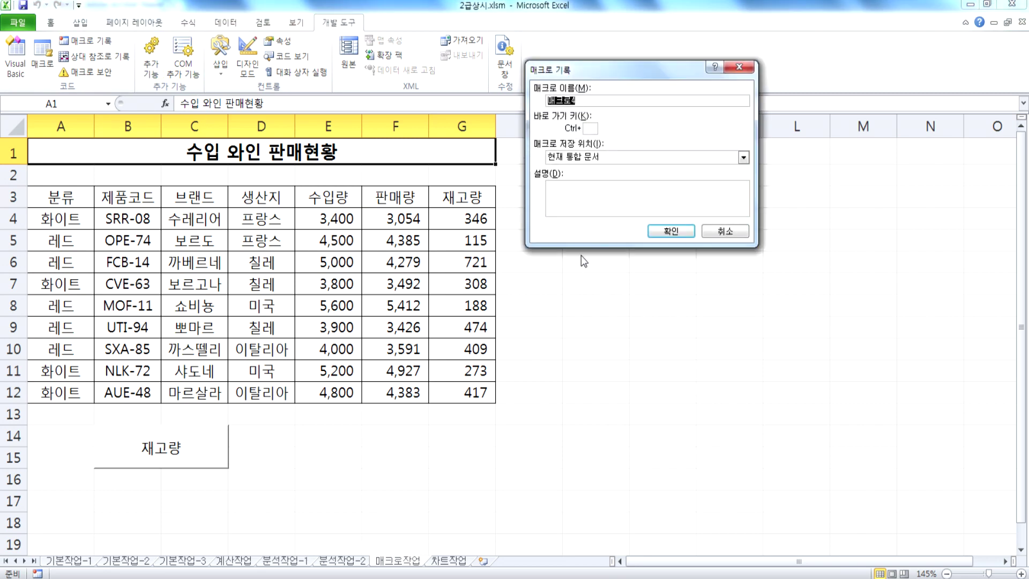
pyautogui.write('셀스타일')
pyautogui.press('Return')
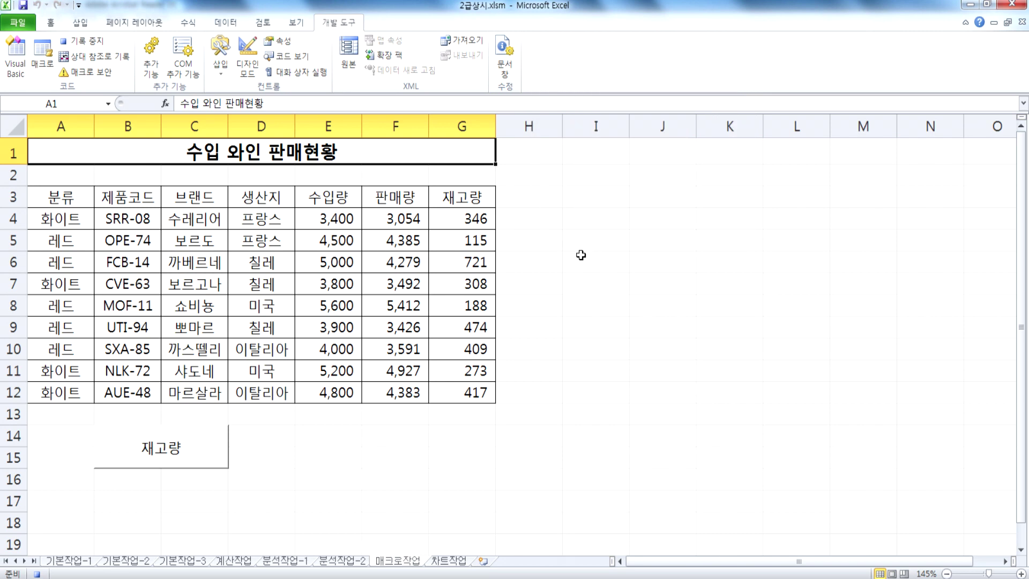
# Apply the 강조색1 cell style to the header row A3:G3, select A1, and stop recording the macro
pyautogui.moveTo(61, 199); pyautogui.dragTo(449, 201)
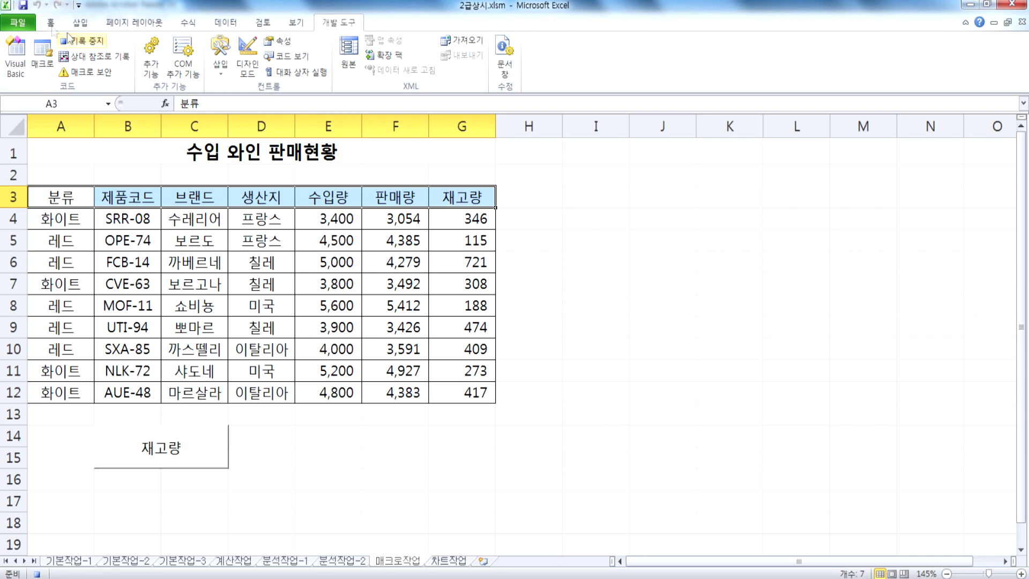
pyautogui.click(51, 22)
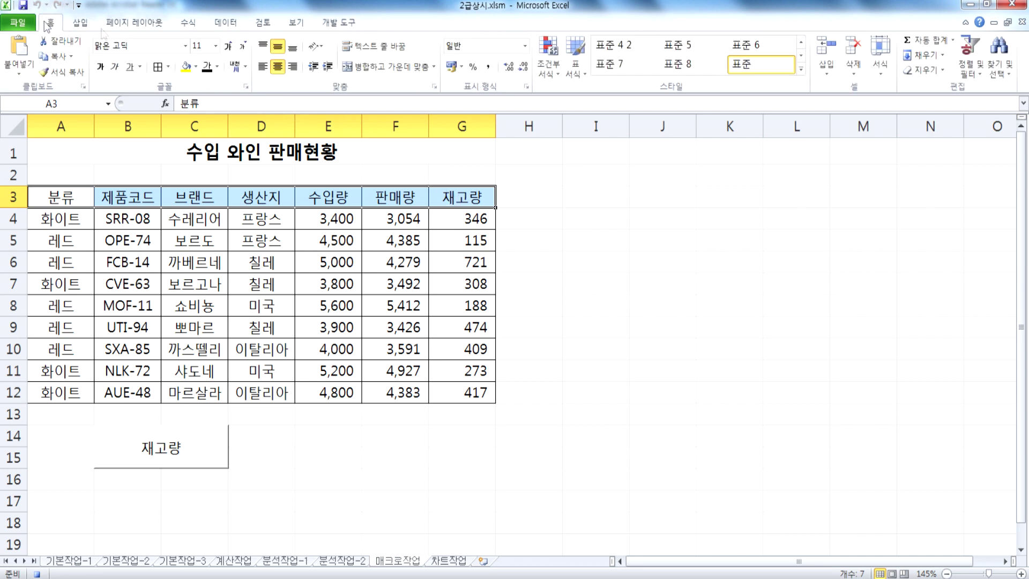
pyautogui.click(801, 69)
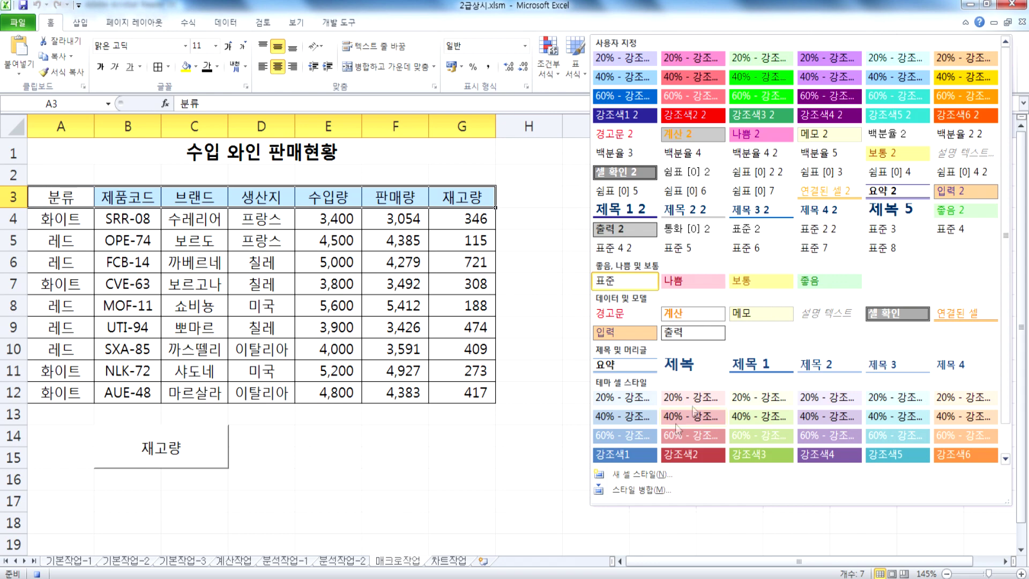
pyautogui.click(629, 456)
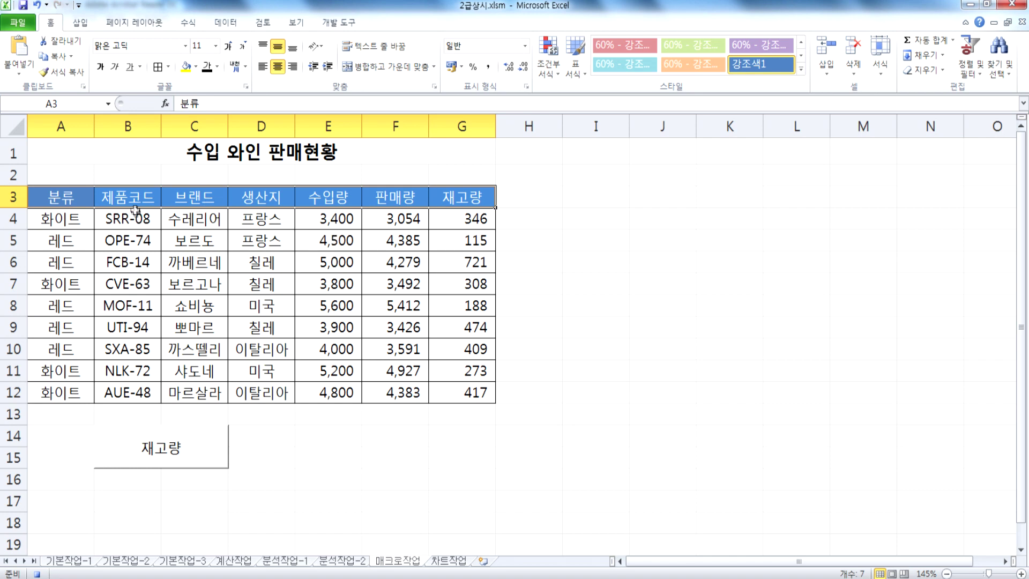
pyautogui.click(110, 151)
pyautogui.click(321, 27)
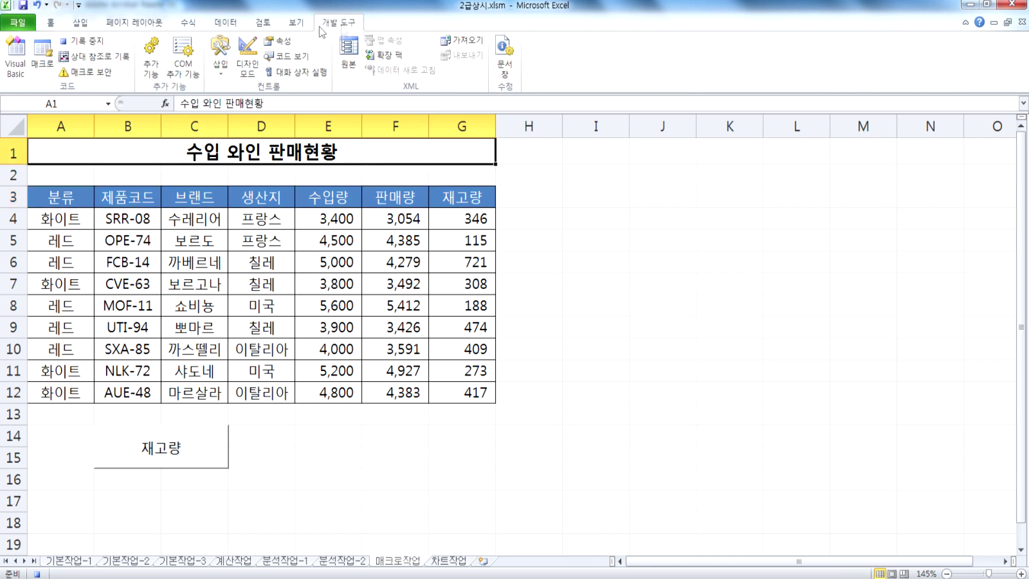
pyautogui.click(81, 41)
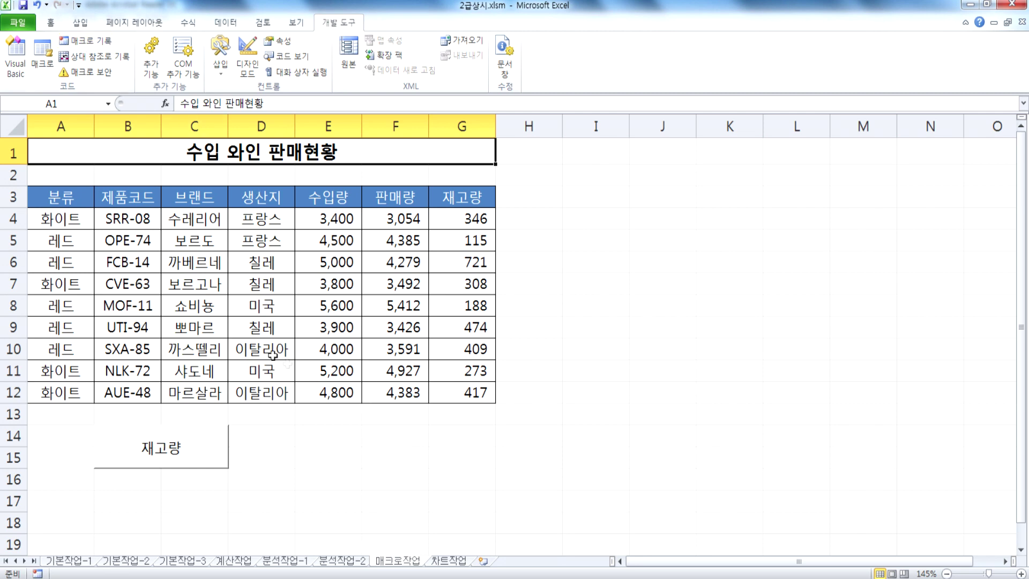
# Draw a rectangle shape over E14:F15 and label it 셀스타일
pyautogui.click(80, 21)
pyautogui.click(134, 51)
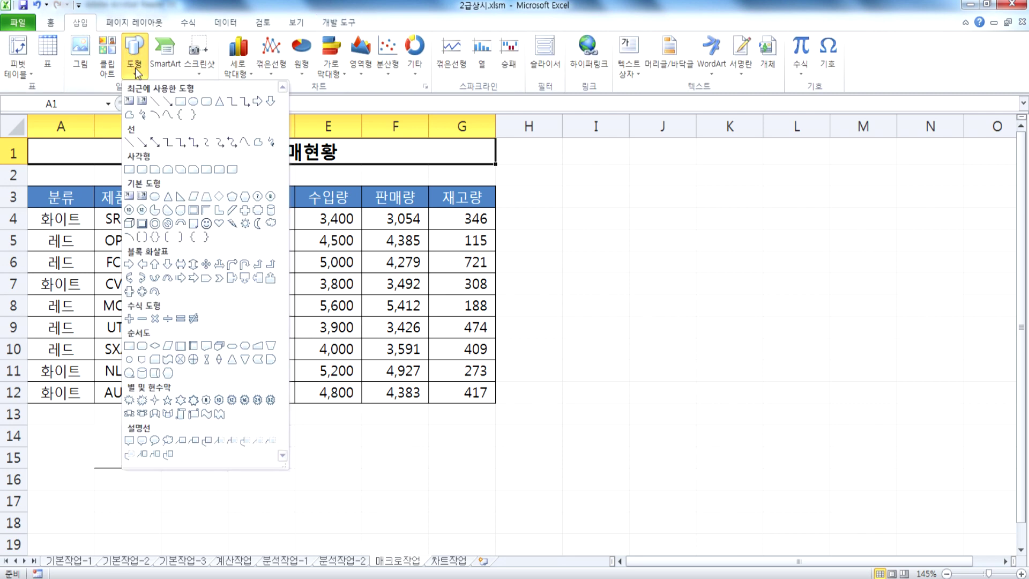
pyautogui.click(130, 170)
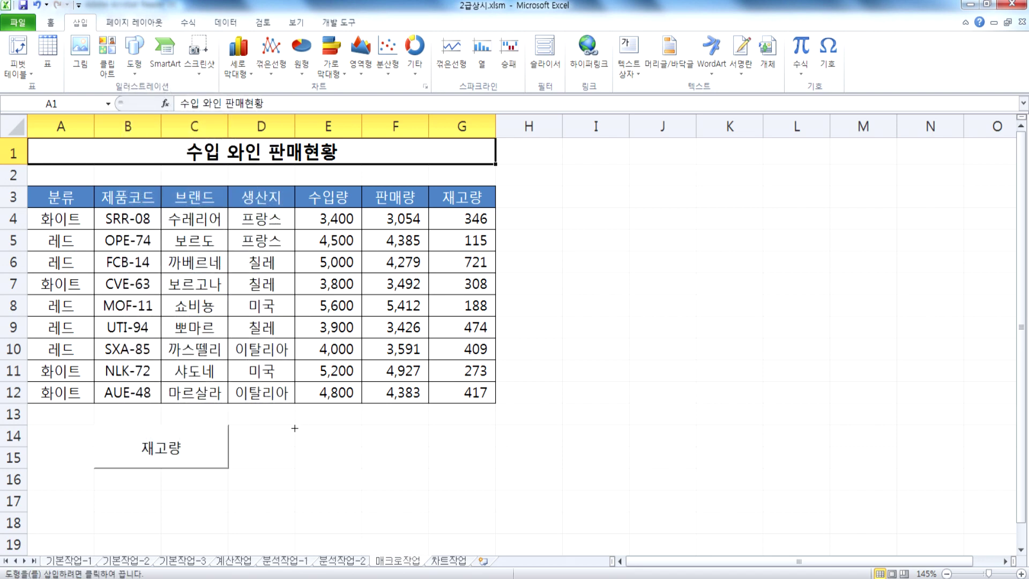
pyautogui.moveTo(293, 426); pyautogui.dragTo(428, 468)
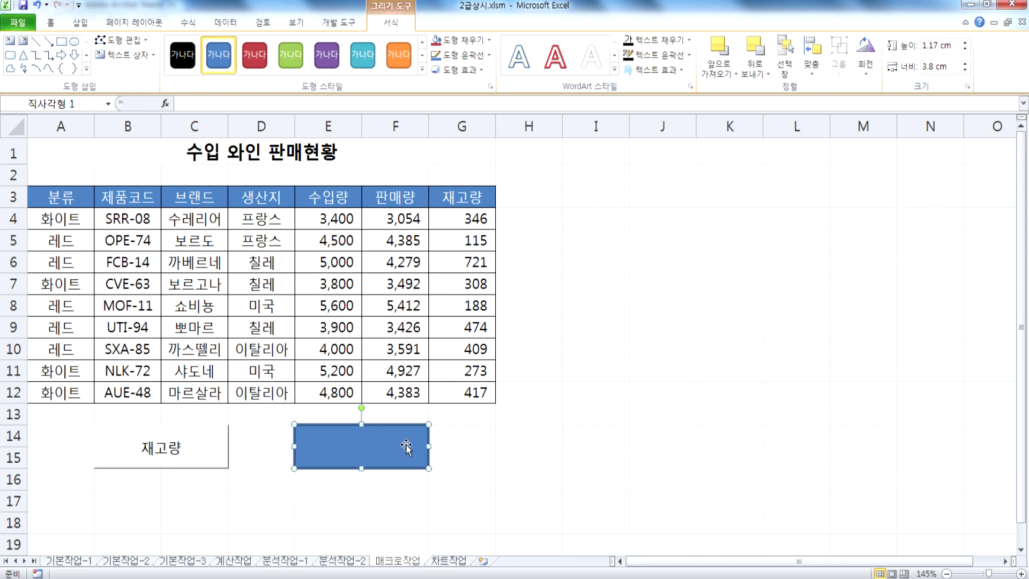
pyautogui.write('셀스타일')
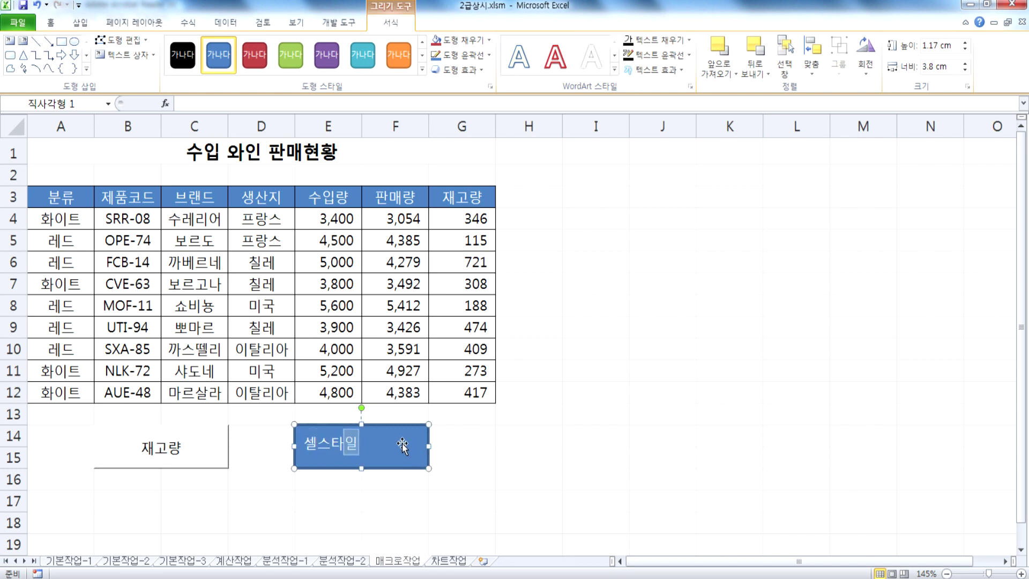
pyautogui.click(535, 482)
# Assign the 셀스타일 macro to the rectangle shape
pyautogui.click(409, 453)
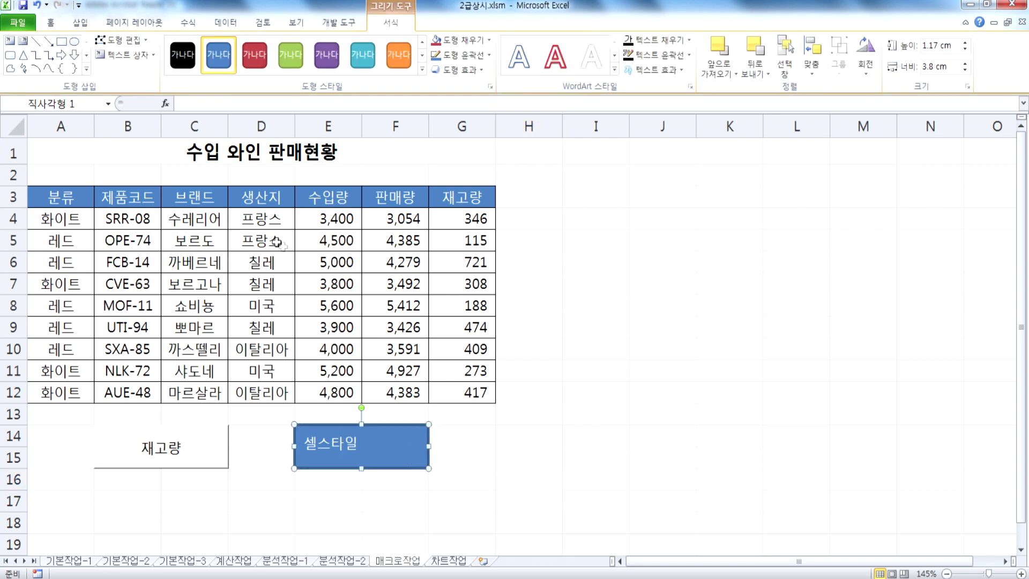
pyautogui.rightClick(393, 445)
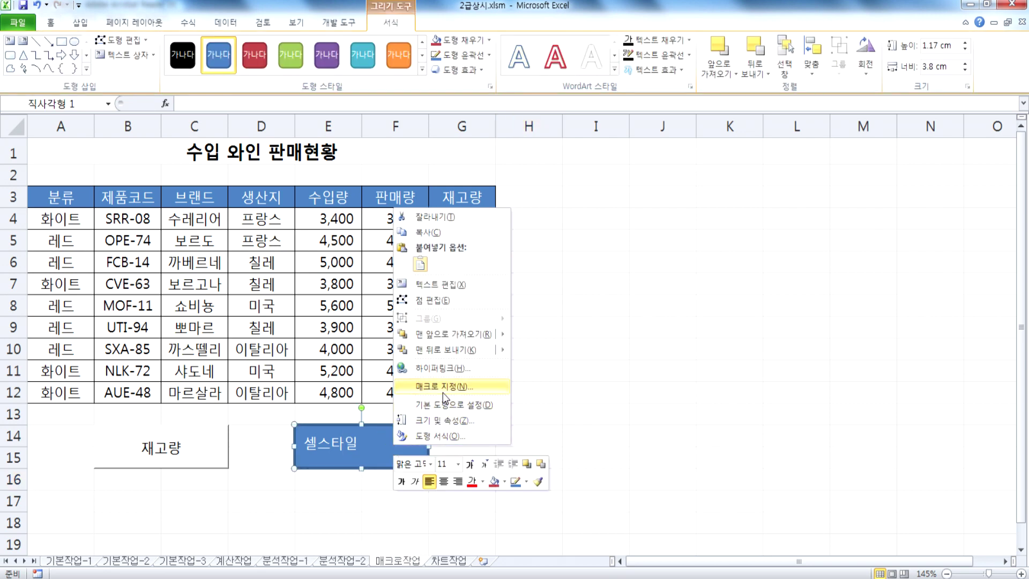
pyautogui.click(443, 386)
pyautogui.click(343, 319)
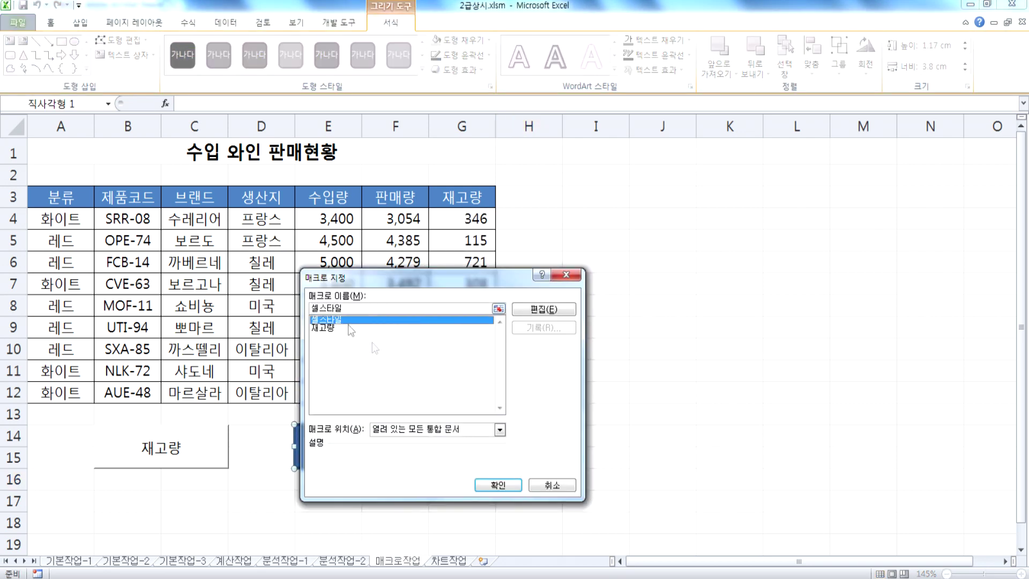
pyautogui.click(504, 486)
# Give the header row A3:G3 a different cell style and test the 셀스타일 shape by running its macro
pyautogui.moveTo(80, 198); pyautogui.dragTo(461, 199)
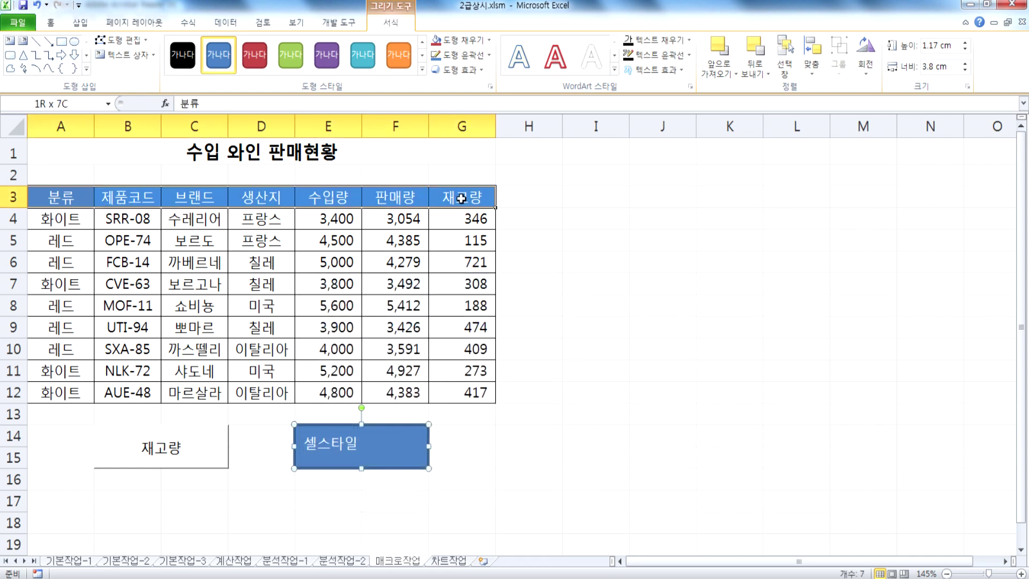
pyautogui.click(689, 45)
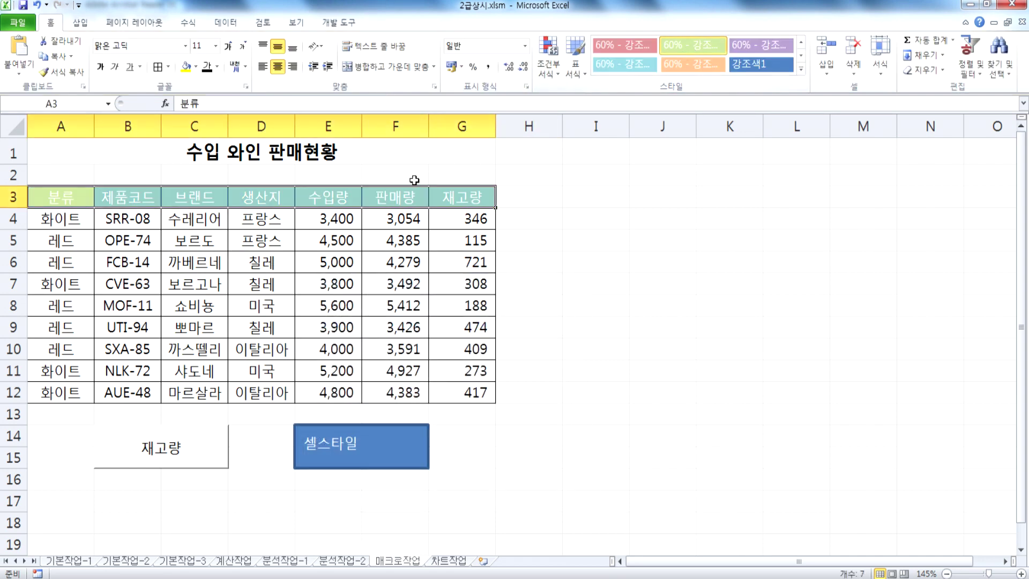
pyautogui.click(691, 64)
pyautogui.click(685, 278)
pyautogui.click(410, 447)
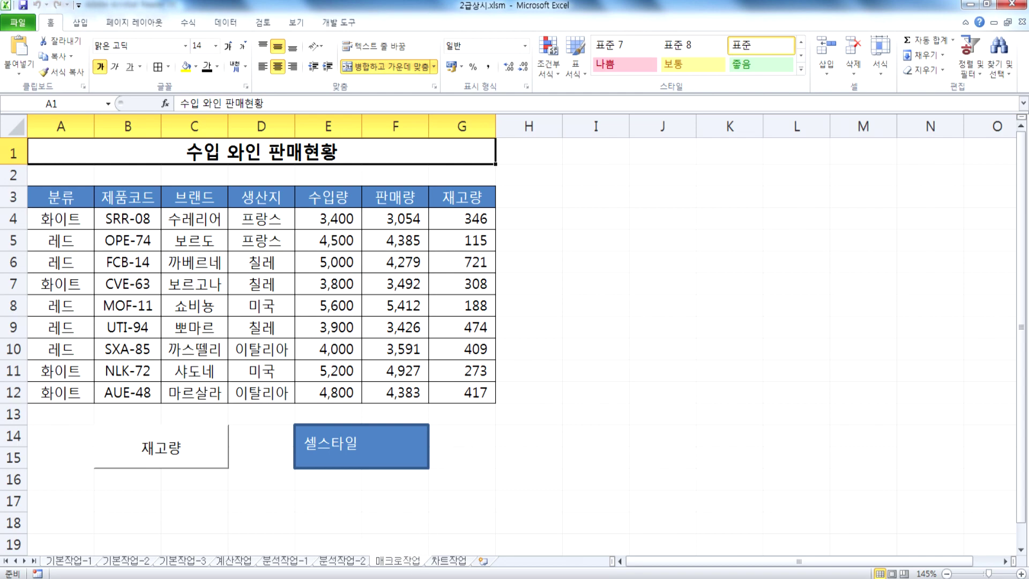
# Open the 차트작업 sheet, enlarge the view, and examine the column chart below the 건강검진 결과표 data
pyautogui.click(449, 560)
pyautogui.scroll(-2, 357, 387)
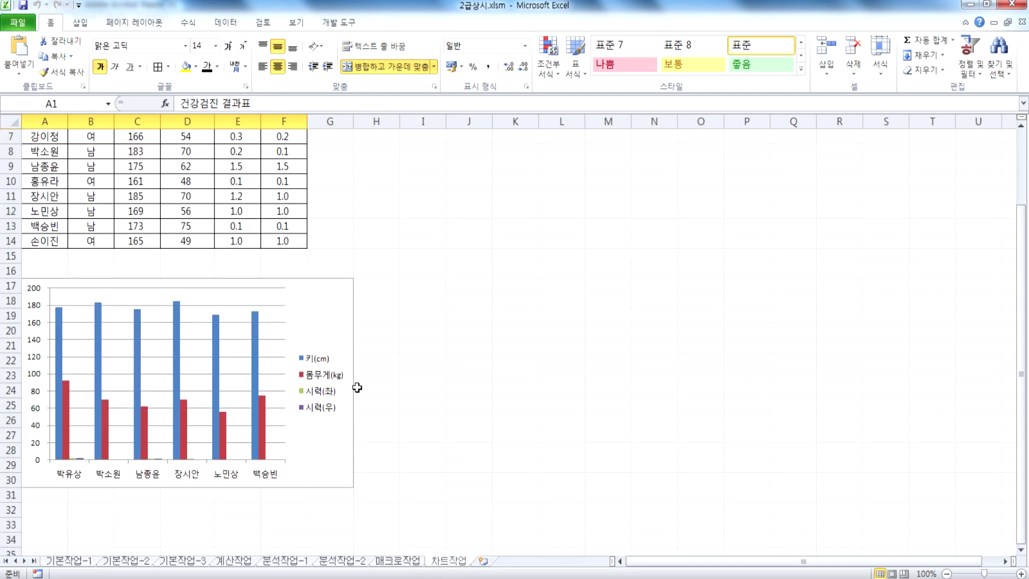
pyautogui.scroll(2, 360, 393)
pyautogui.keyDown('ctrl'); pyautogui.scroll(2, 361, 394); pyautogui.keyUp('ctrl')
pyautogui.scroll(-3, 361, 394)
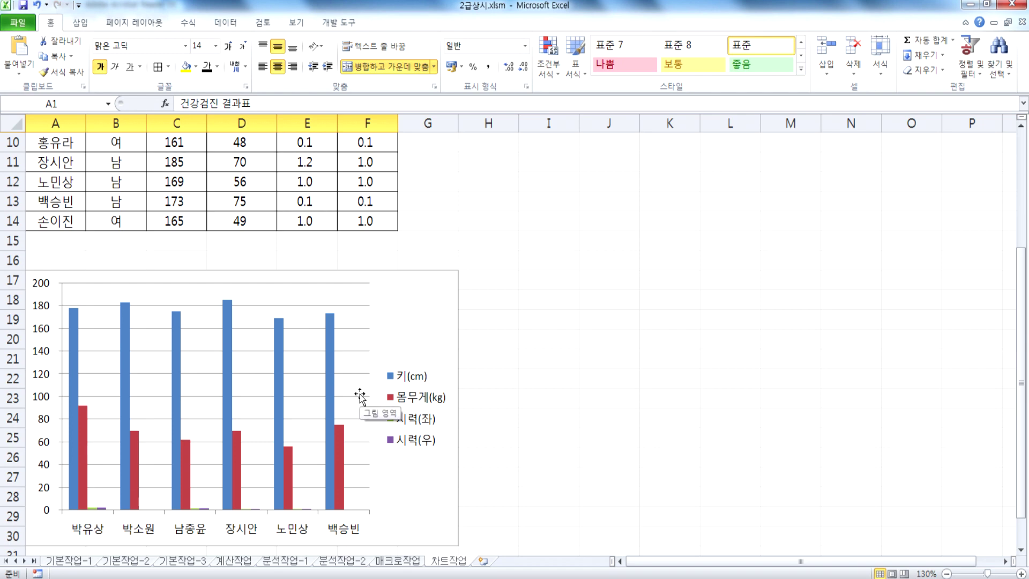
pyautogui.scroll(-3, 359, 397)
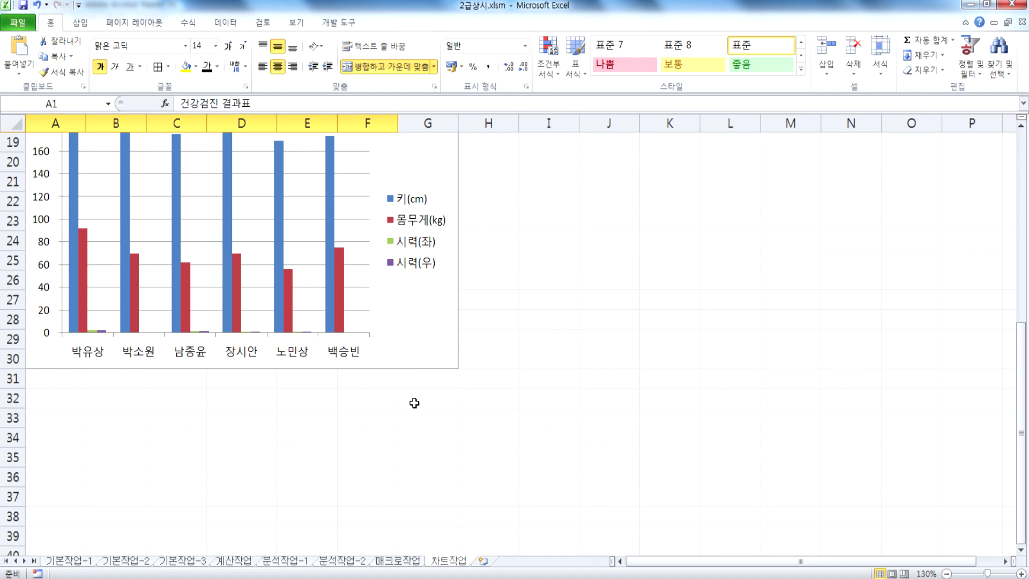
pyautogui.scroll(1, 414, 403)
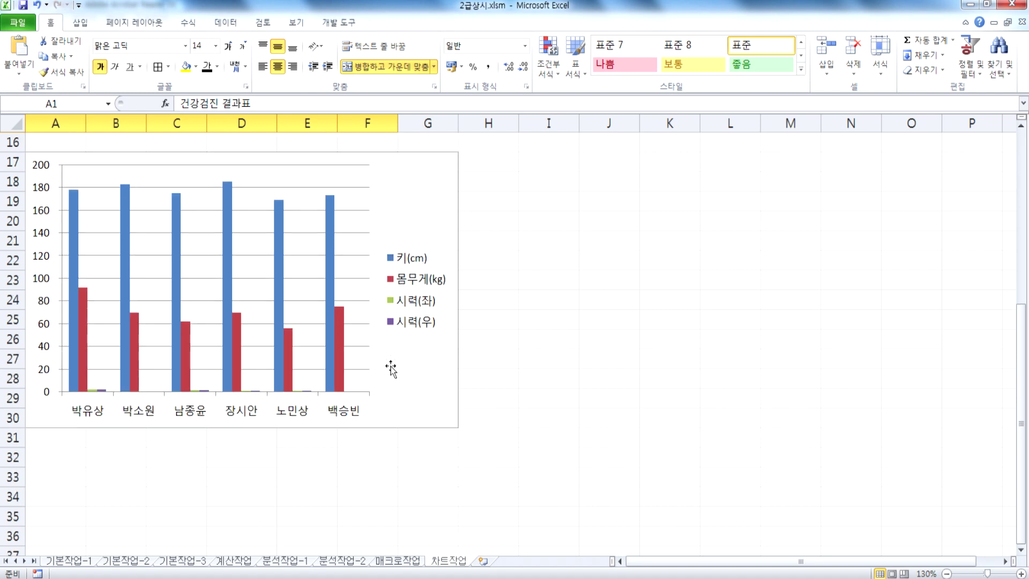
pyautogui.moveTo(331, 293)
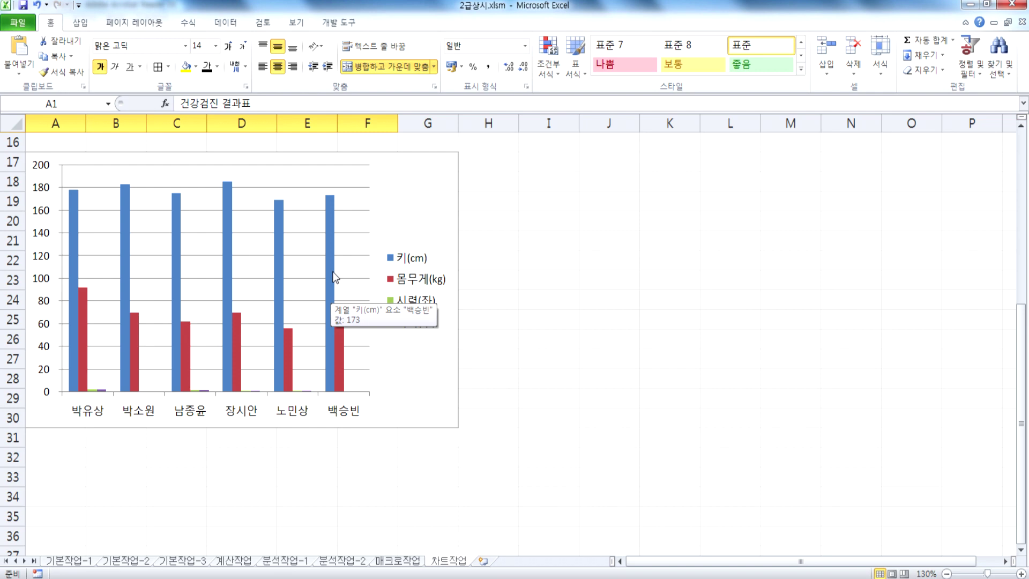
# Delete the 키(cm) and 몸무게(kg) series from the column chart
pyautogui.click(334, 277)
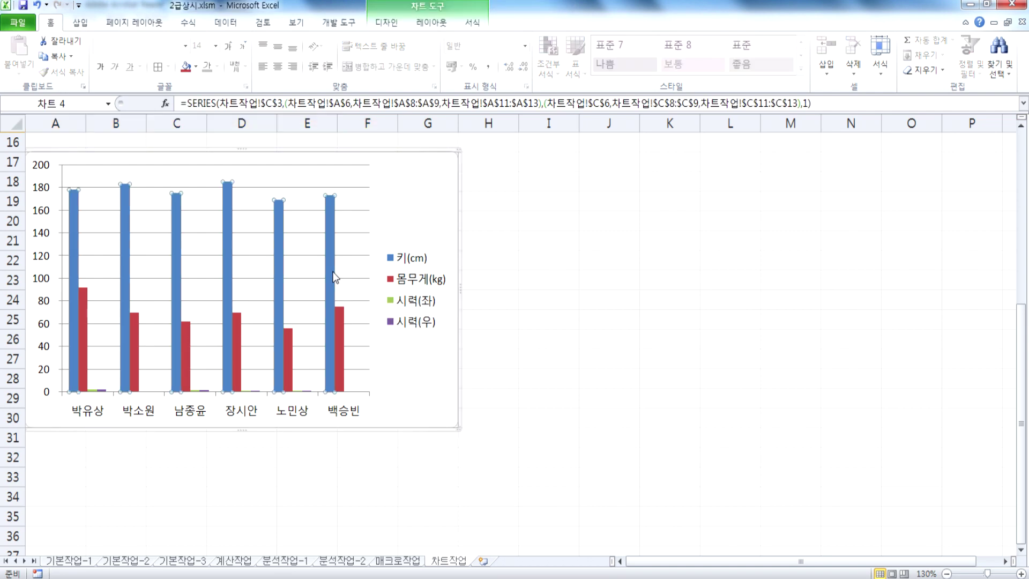
pyautogui.press('Delete')
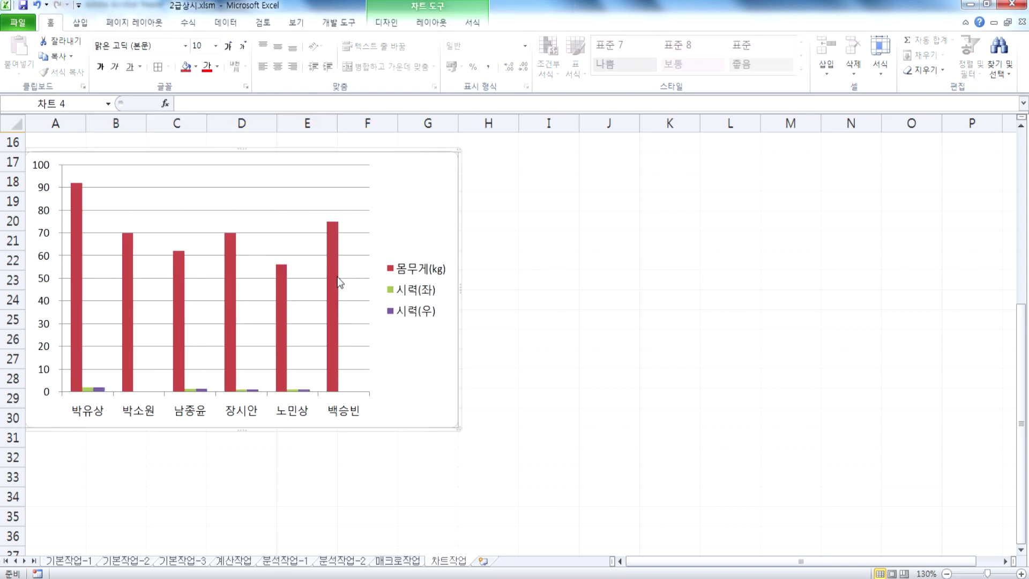
pyautogui.click(336, 278)
pyautogui.press('Delete')
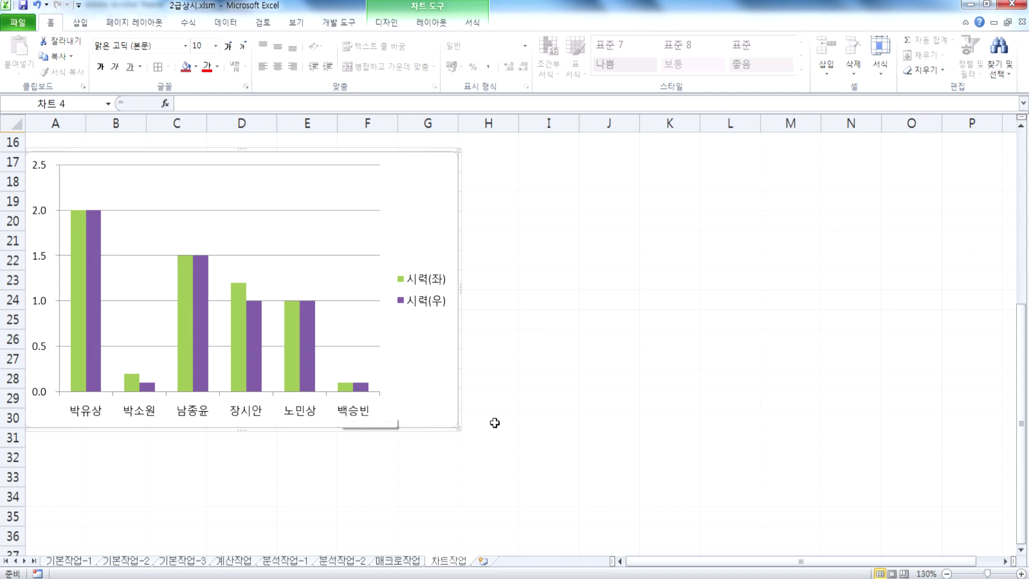
pyautogui.press('super')
pyautogui.press('super')
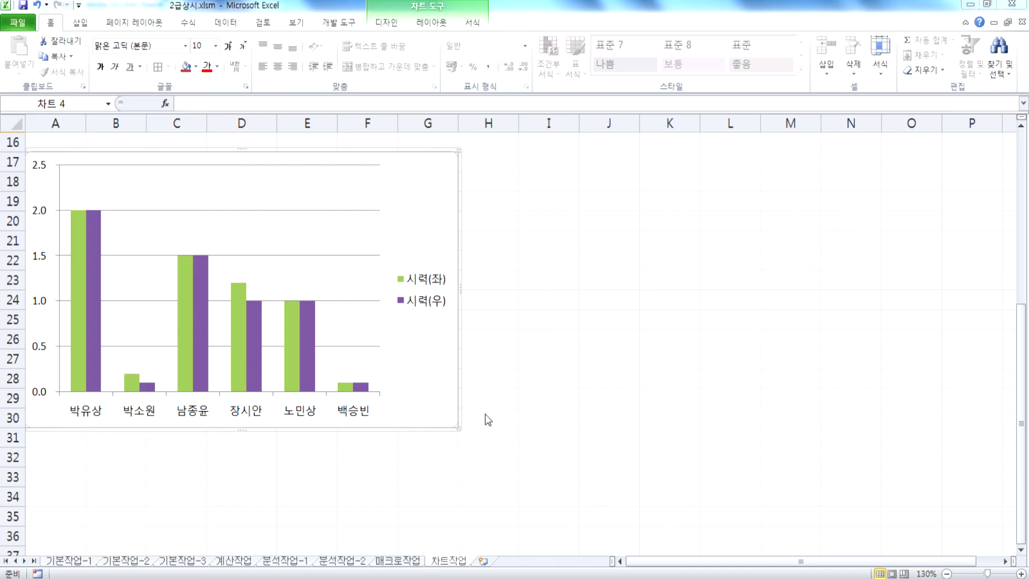
# Undo both series deletions in the chart and deselect the series
pyautogui.hotkey('ctrl', 'z')
pyautogui.hotkey('ctrl', 'z')
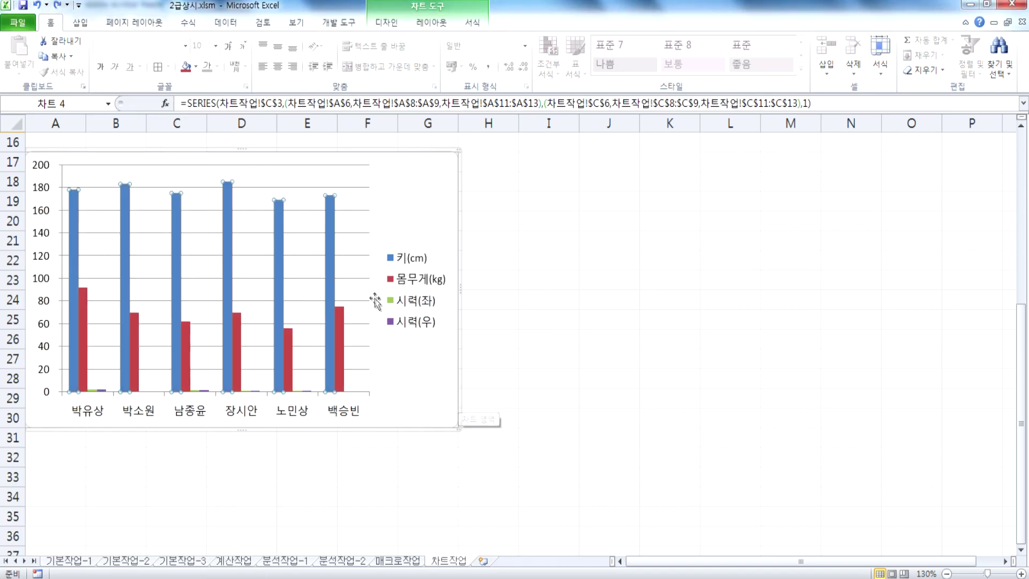
pyautogui.press('Escape')
# Reselect the chart's source data, starting with the name cells A3, A6, A8, A9, A11, A12 and A13
pyautogui.click(386, 22)
pyautogui.click(129, 54)
pyautogui.scroll(5, 156, 333)
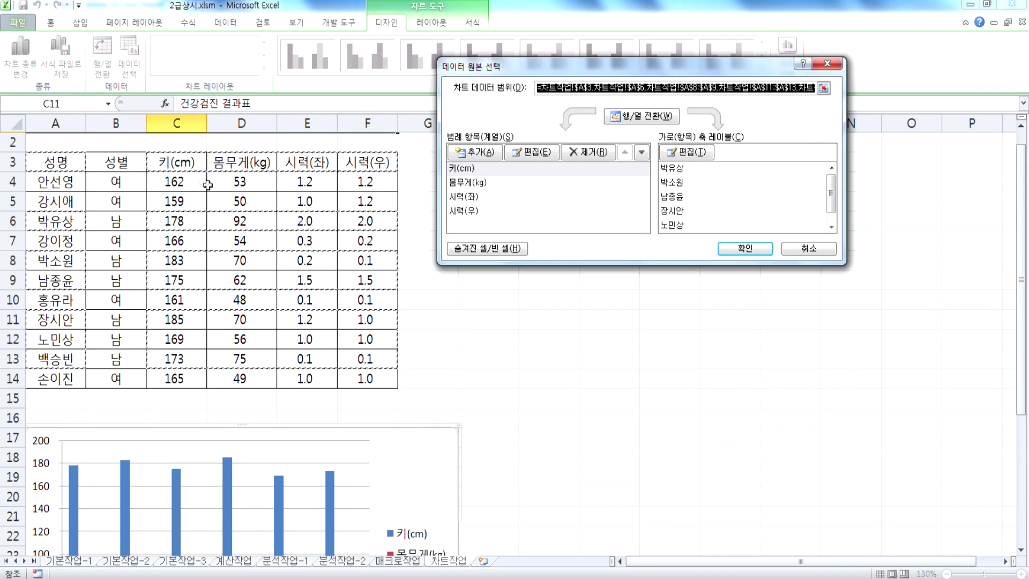
pyautogui.click(54, 160)
pyautogui.keyDown('ctrl'); pyautogui.click(64, 222); pyautogui.keyUp('ctrl')
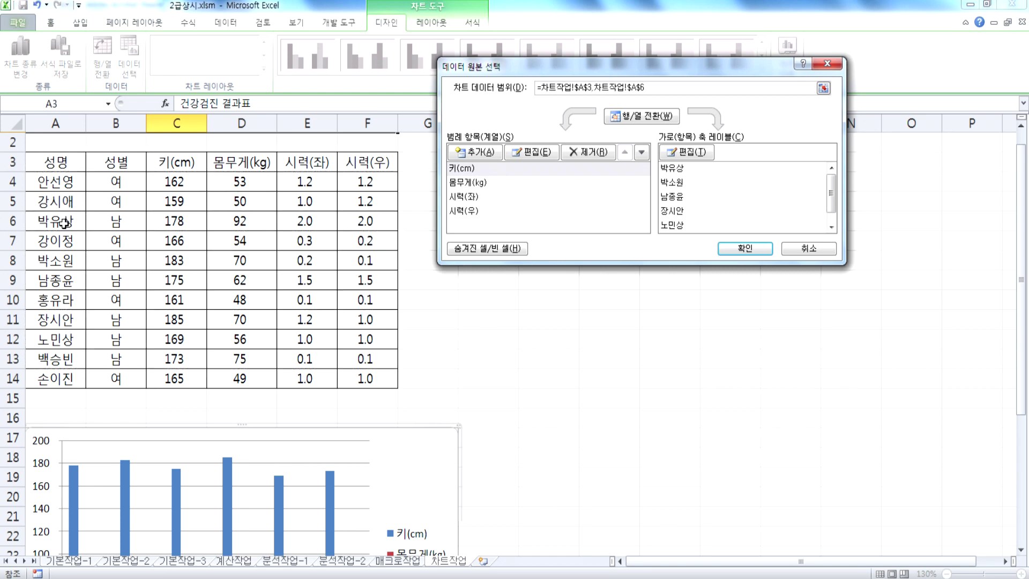
pyautogui.keyDown('ctrl'); pyautogui.click(59, 261); pyautogui.keyUp('ctrl')
pyautogui.keyDown('ctrl'); pyautogui.click(60, 280); pyautogui.keyUp('ctrl')
pyautogui.keyDown('ctrl'); pyautogui.click(60, 316); pyautogui.keyUp('ctrl')
pyautogui.keyDown('ctrl'); pyautogui.click(61, 338); pyautogui.keyUp('ctrl')
pyautogui.keyDown('ctrl'); pyautogui.click(61, 361); pyautogui.keyUp('ctrl')
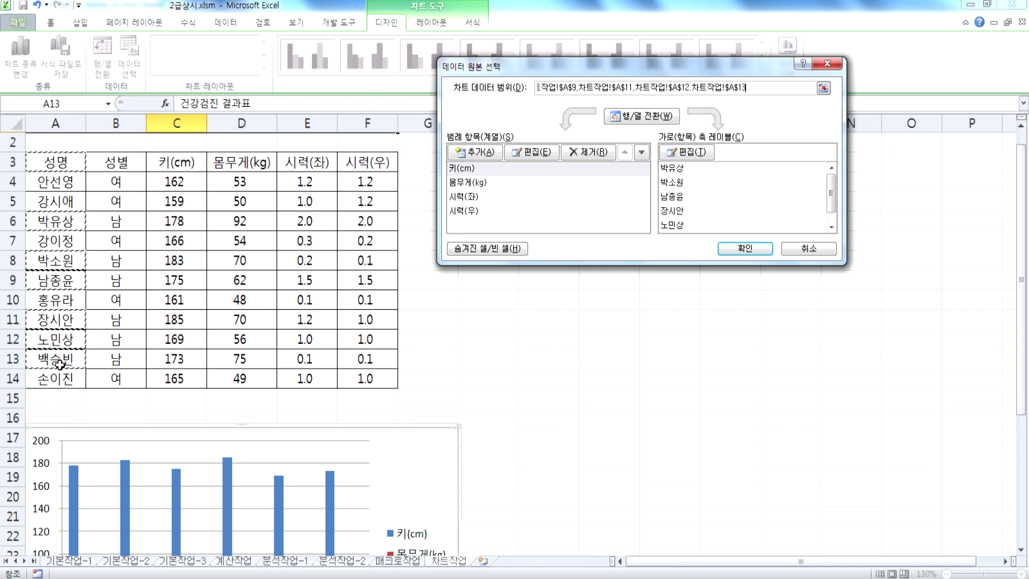
# Add the 시력(좌) and 시력(우) ranges E3:F3, E6:F6, E8:F8, E9:F9 and E11:F13 to the chart data range
pyautogui.moveTo(300, 162); pyautogui.dragTo(358, 164)
pyautogui.moveTo(313, 220); pyautogui.dragTo(363, 220)
pyautogui.moveTo(310, 262); pyautogui.dragTo(341, 285)
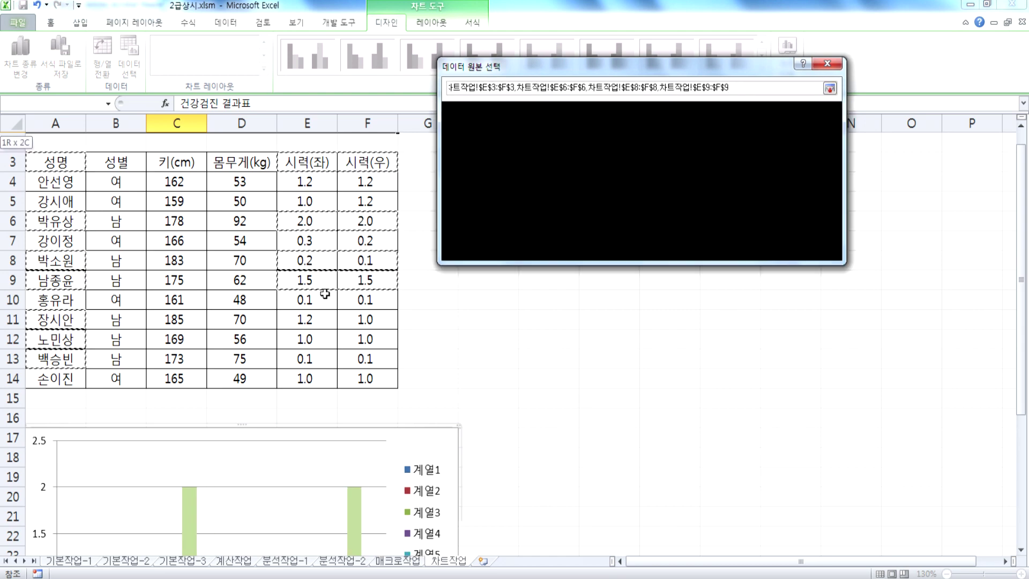
pyautogui.moveTo(300, 323); pyautogui.dragTo(360, 360)
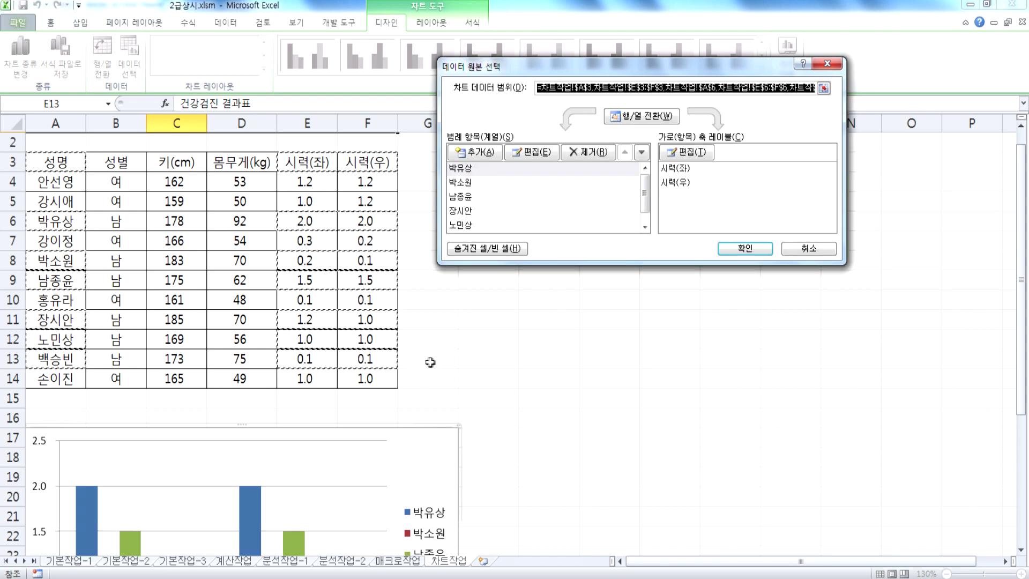
pyautogui.scroll(-3, 353, 452)
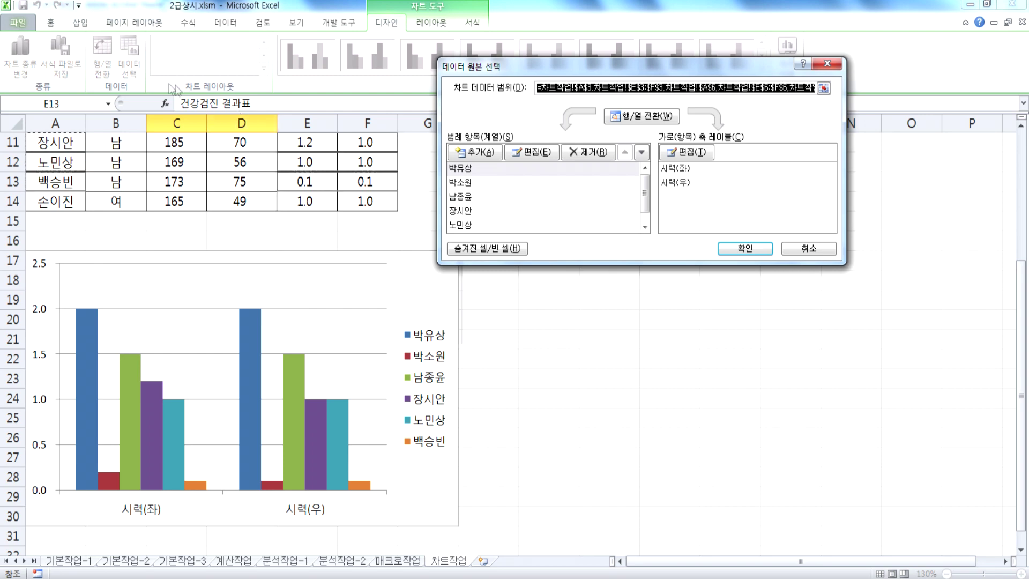
# Switch the rows and columns of the chart's source data and discard the source data changes
pyautogui.click(642, 115)
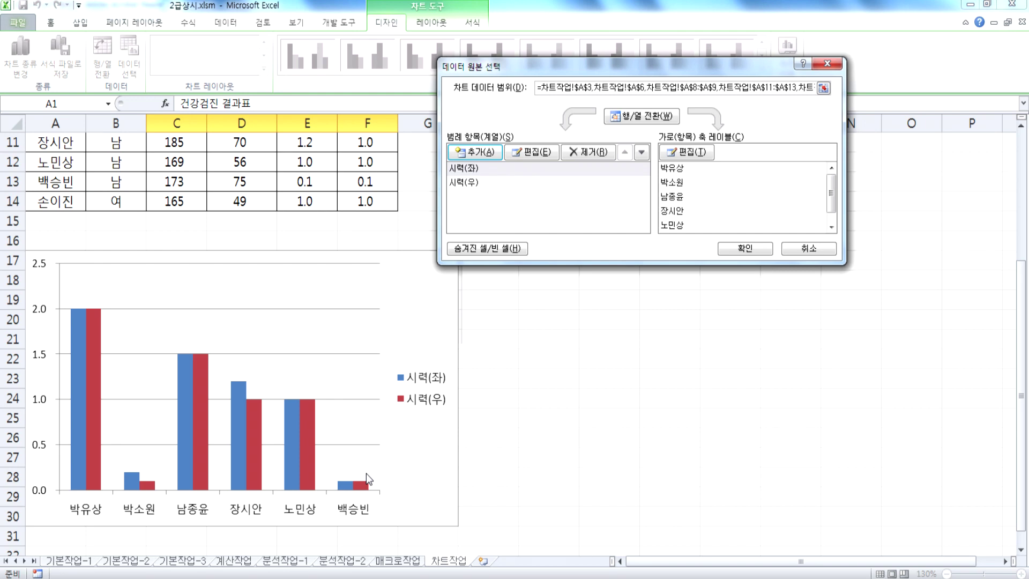
pyautogui.press('Escape')
pyautogui.press('Escape')
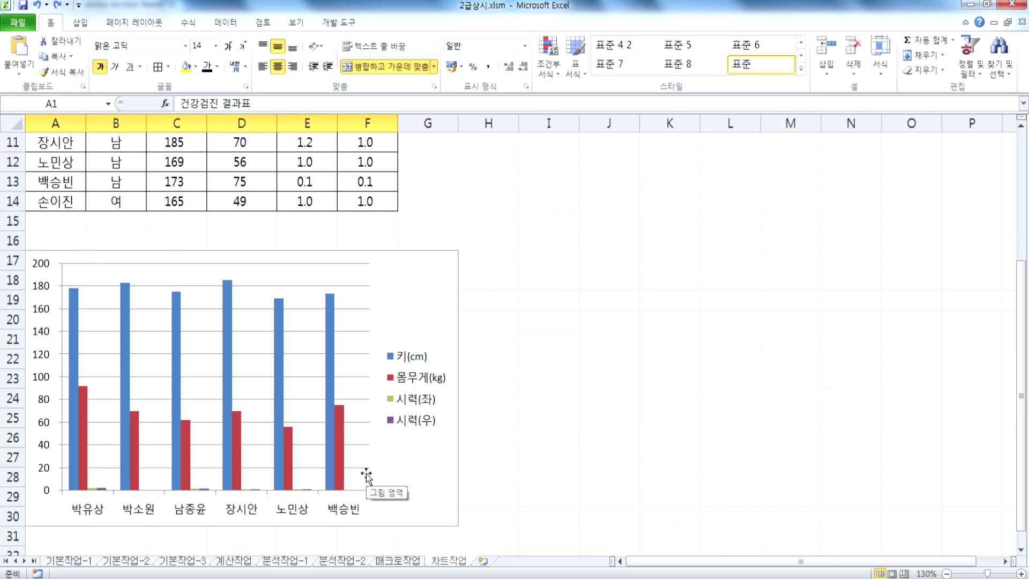
# Delete the 키(cm) and 몸무게(kg) series from the chart and review its source data range
pyautogui.click(333, 354)
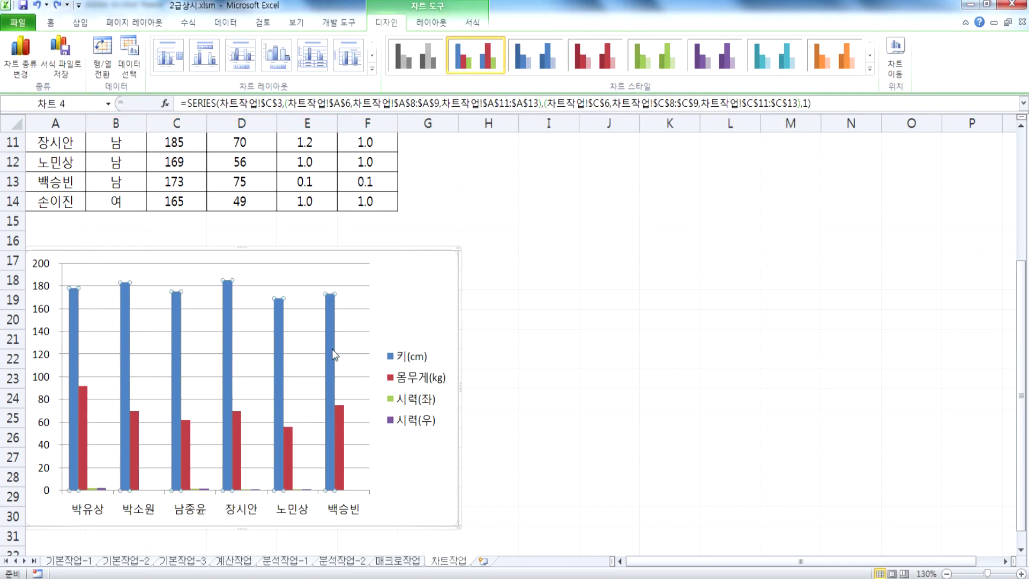
pyautogui.press('Delete')
pyautogui.click(331, 365)
pyautogui.press('Delete')
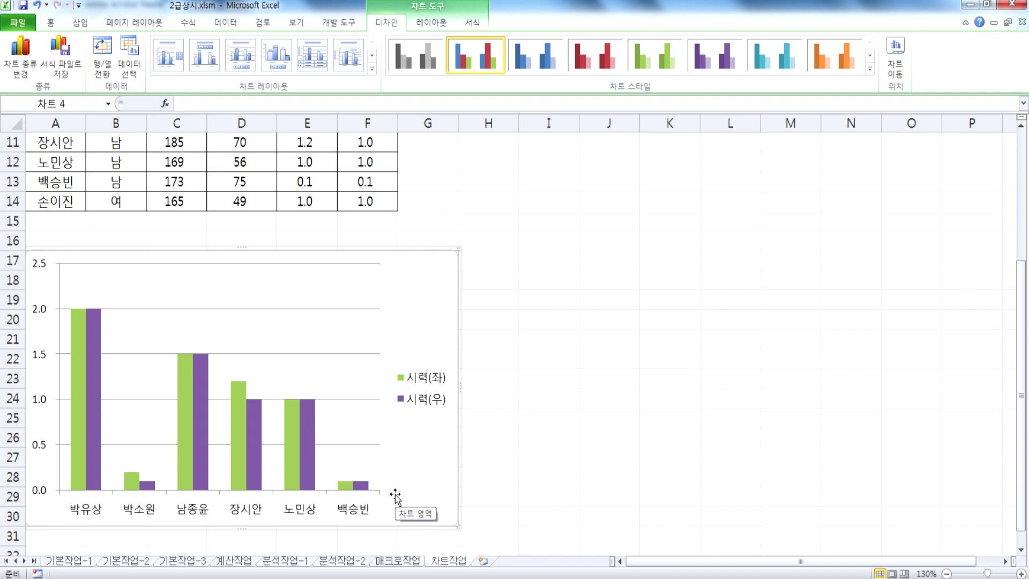
pyautogui.click(130, 57)
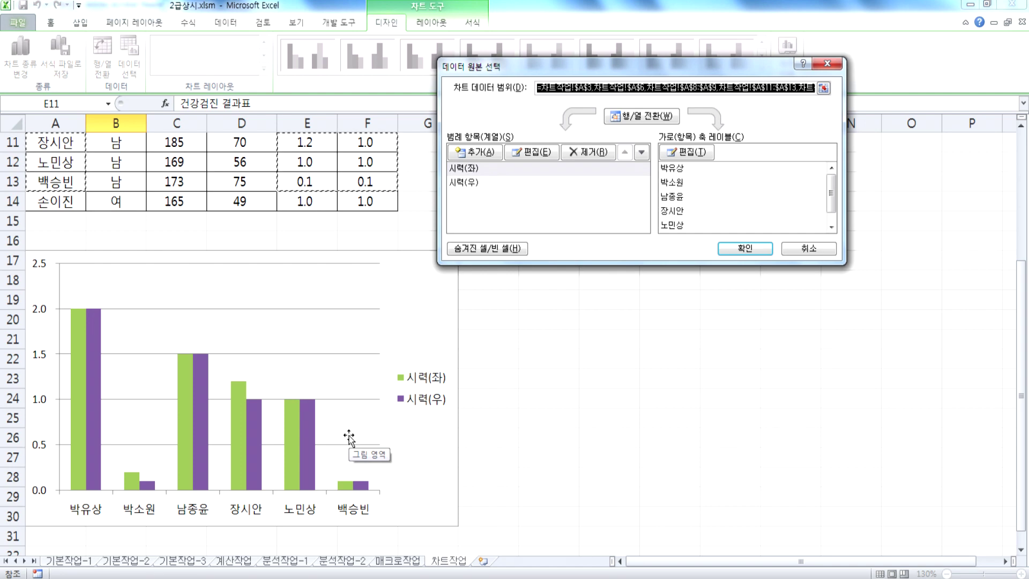
pyautogui.press('Return')
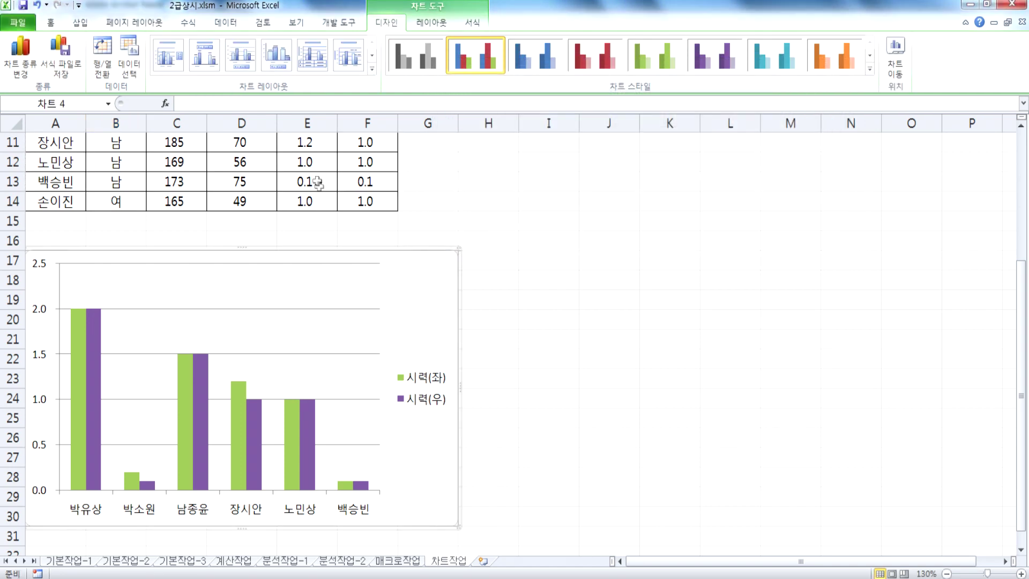
# Add a title above the chart and replace its placeholder text with 남성 죄/우 시력
pyautogui.click(434, 23)
pyautogui.click(208, 63)
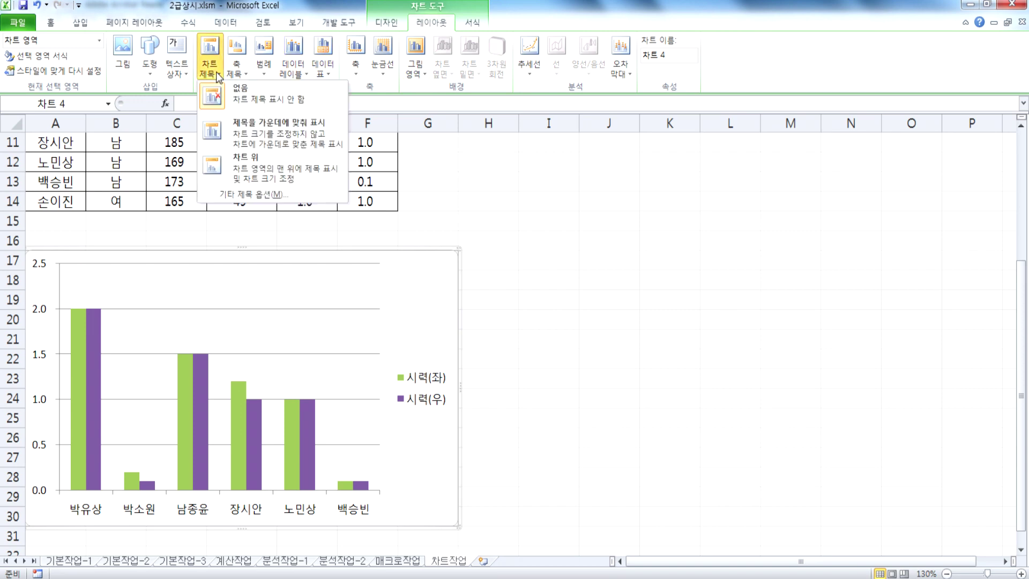
pyautogui.click(244, 166)
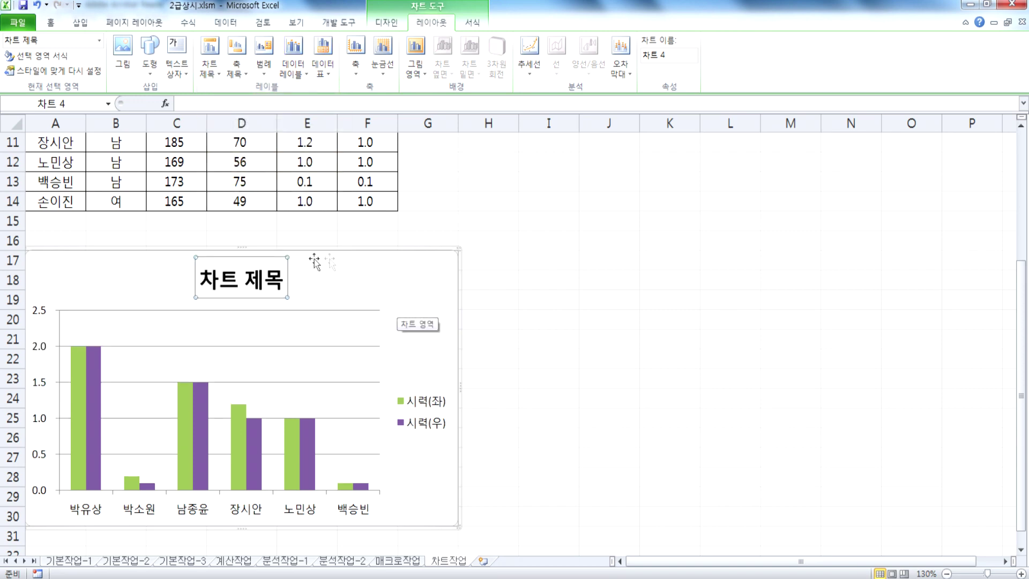
pyautogui.click(287, 293)
pyautogui.write('남성 죄')
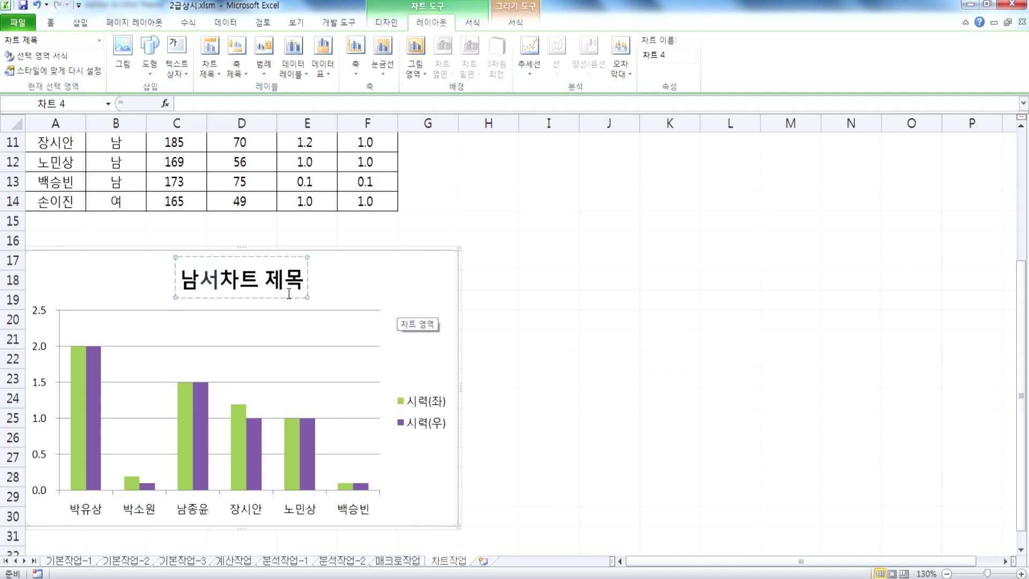
pyautogui.write('/우 시력')
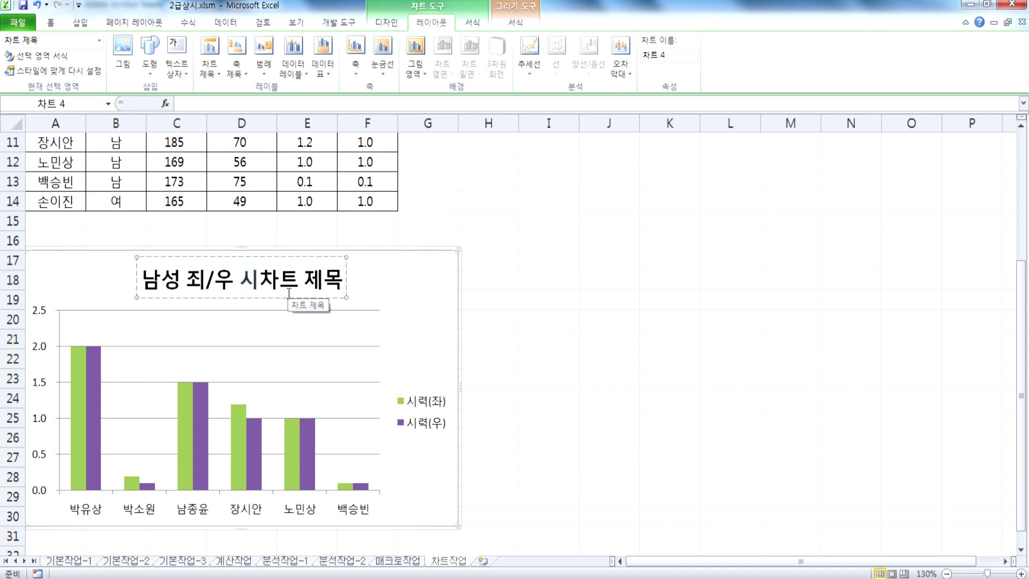
pyautogui.press('Delete')
pyautogui.press('Delete')
pyautogui.press('Delete')
pyautogui.press('Delete')
pyautogui.press('Delete')
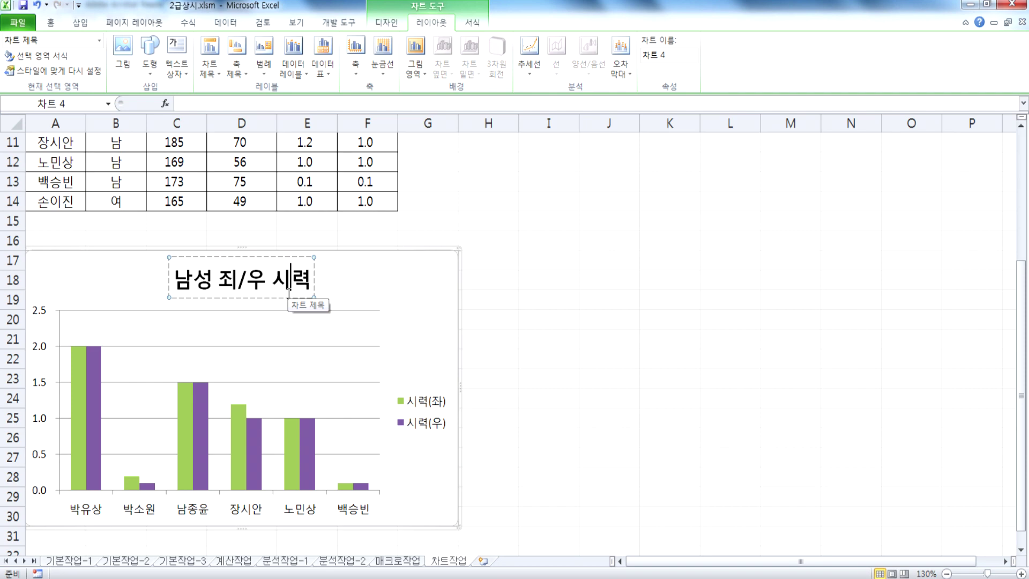
# Correct the character 죄 to 좌 so the chart title reads 남성 좌/우 시력
pyautogui.press('Left')
pyautogui.press('Left')
pyautogui.press('Left')
pyautogui.write('좌')
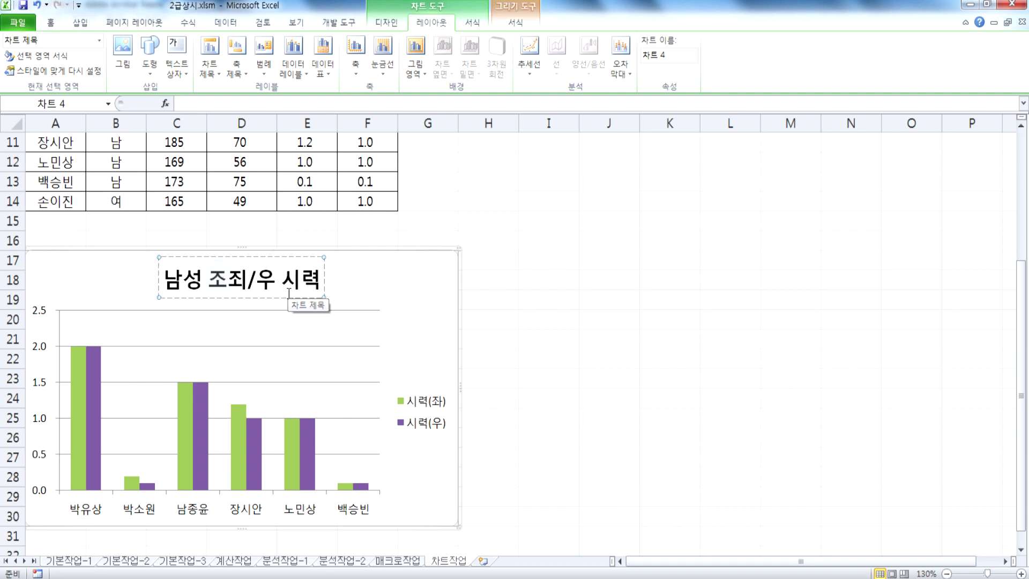
pyautogui.press('Delete')
pyautogui.press('Escape')
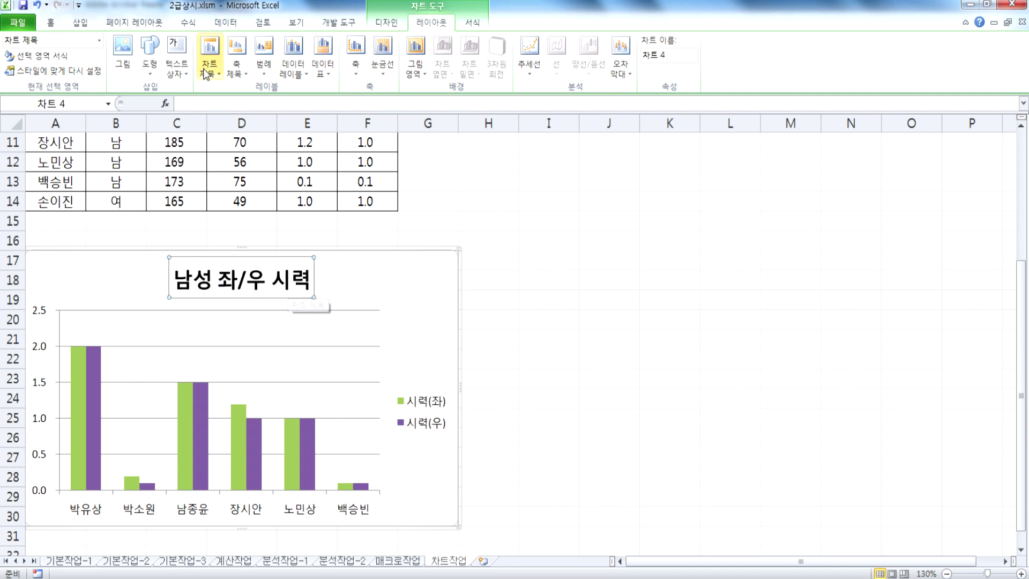
# Reduce the chart title's font size to 14
pyautogui.click(50, 22)
pyautogui.click(242, 48)
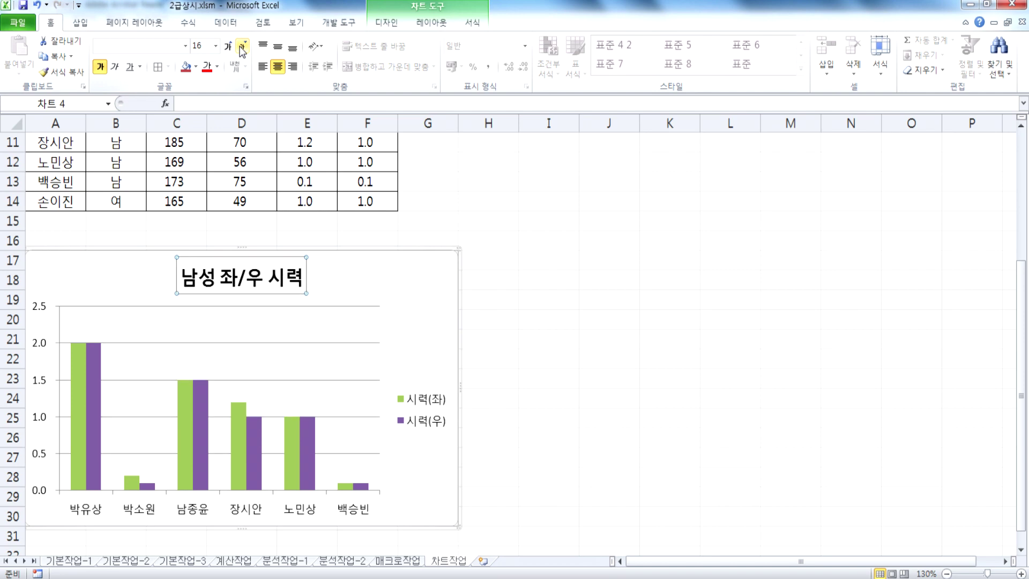
pyautogui.click(243, 48)
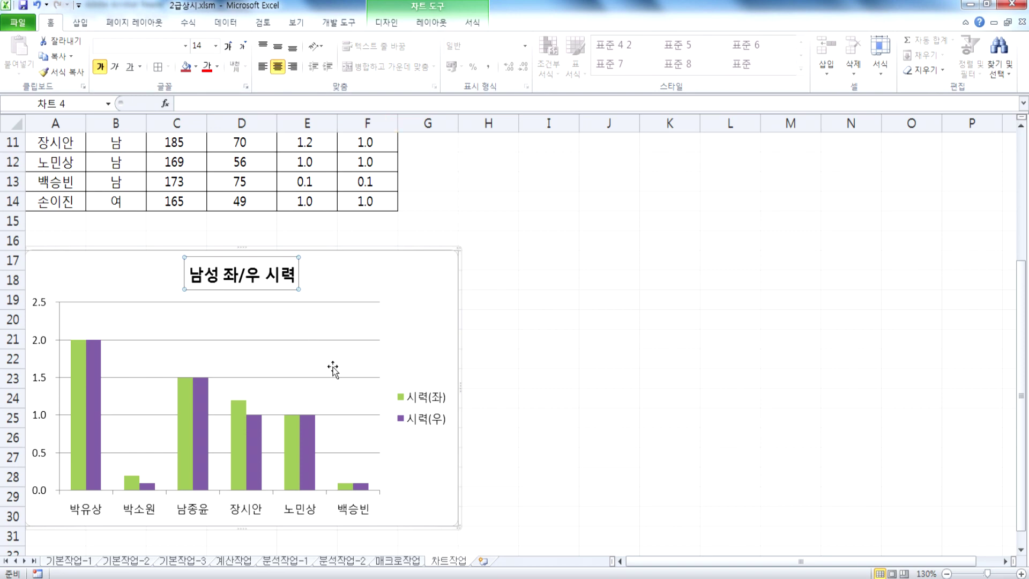
# Set the data series overlap to 50% and the gap width to 100%, and check the 시력(우) series options
pyautogui.doubleClick(191, 413)
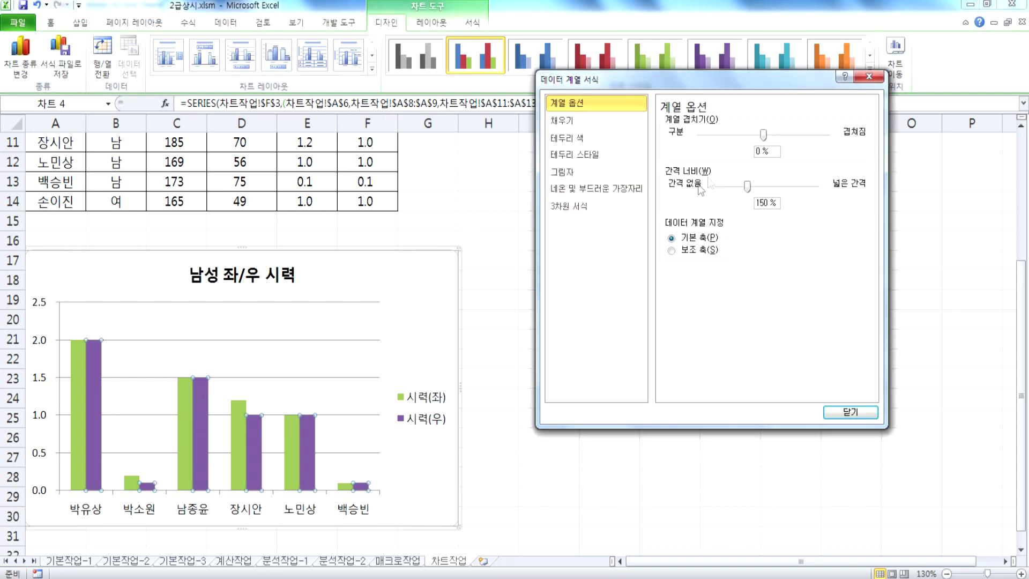
pyautogui.click(764, 150)
pyautogui.write('50')
pyautogui.click(777, 204)
pyautogui.write('100')
pyautogui.press('Return')
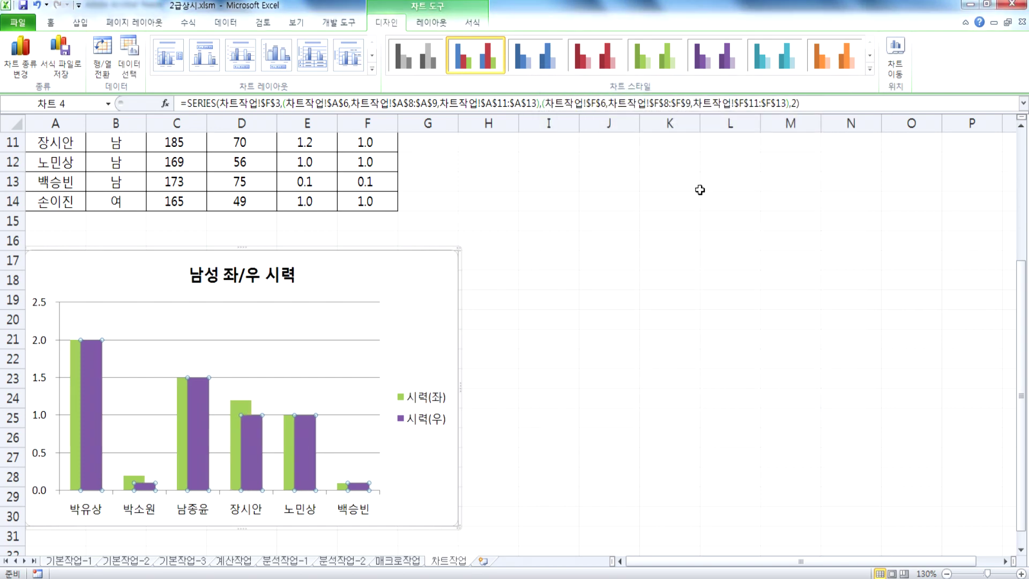
pyautogui.click(405, 290)
pyautogui.doubleClick(310, 429)
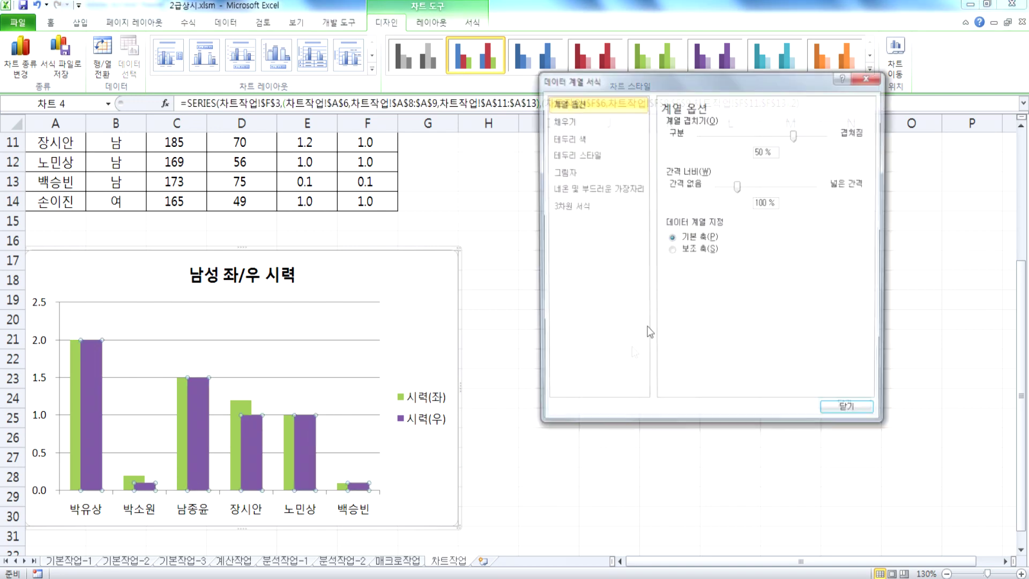
# Make the horizontal axis cross the vertical axis at the value 0.5
pyautogui.doubleClick(41, 348)
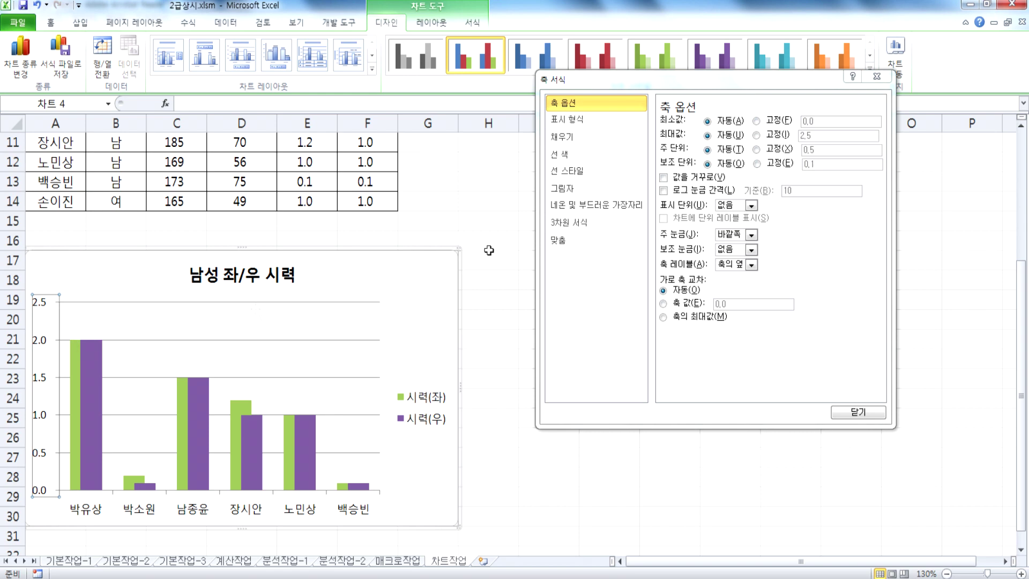
pyautogui.click(680, 310)
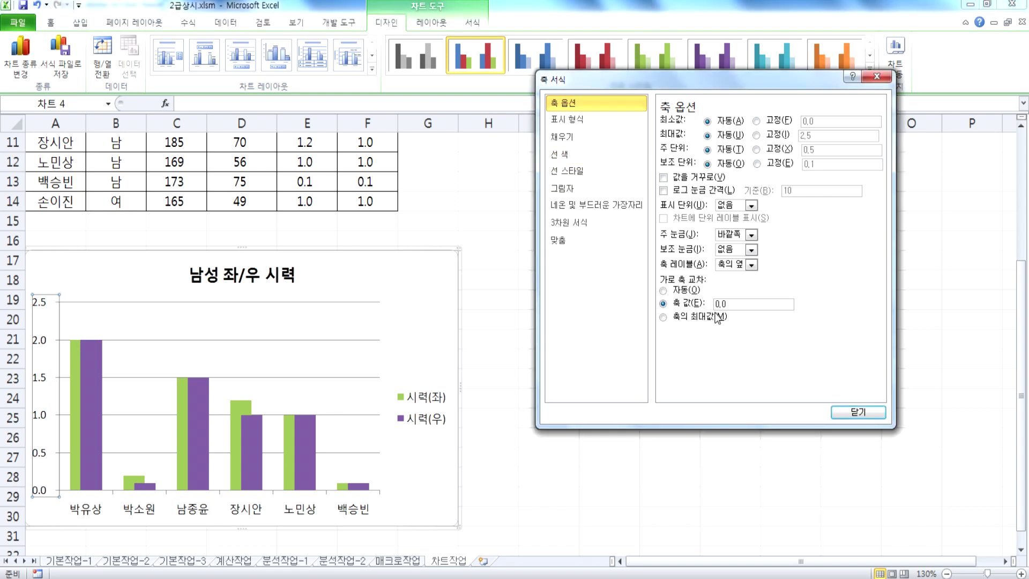
pyautogui.moveTo(735, 304); pyautogui.dragTo(655, 306)
pyautogui.write('0.5')
pyautogui.press('Return')
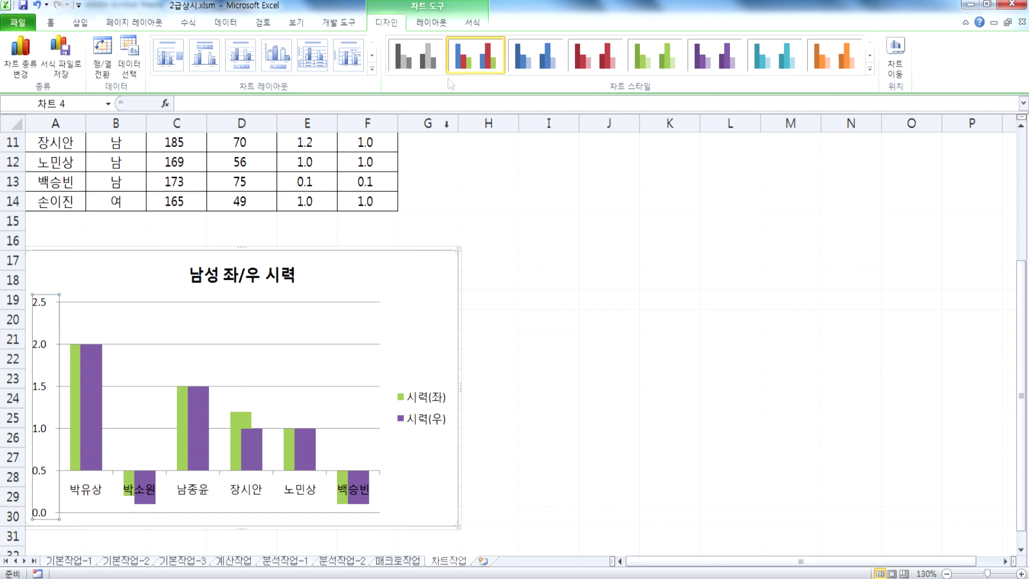
# Add a data table with legend keys below the chart and switch it to the version without legend keys
pyautogui.click(431, 22)
pyautogui.click(322, 72)
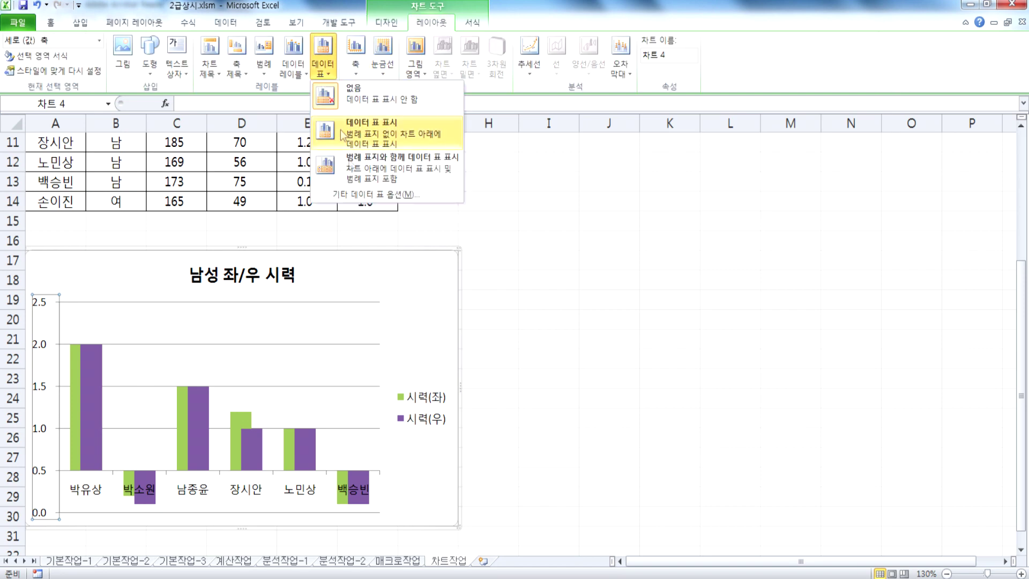
pyautogui.click(351, 171)
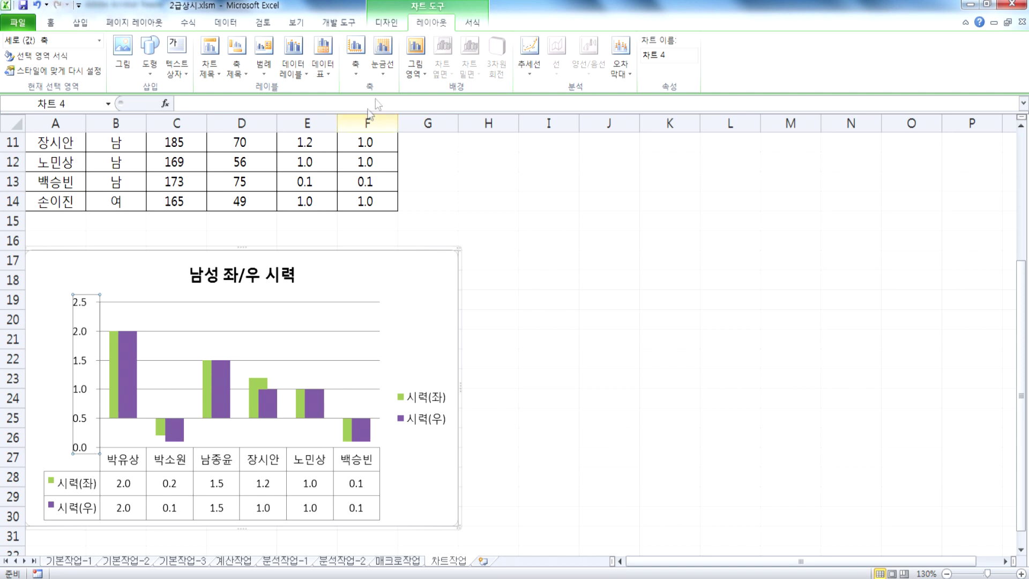
pyautogui.click(329, 71)
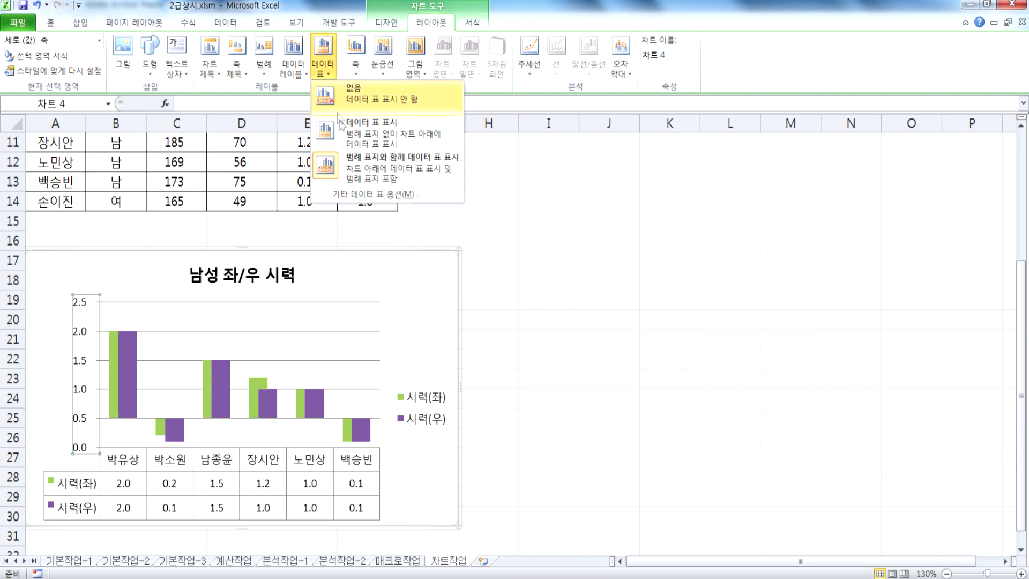
pyautogui.click(353, 142)
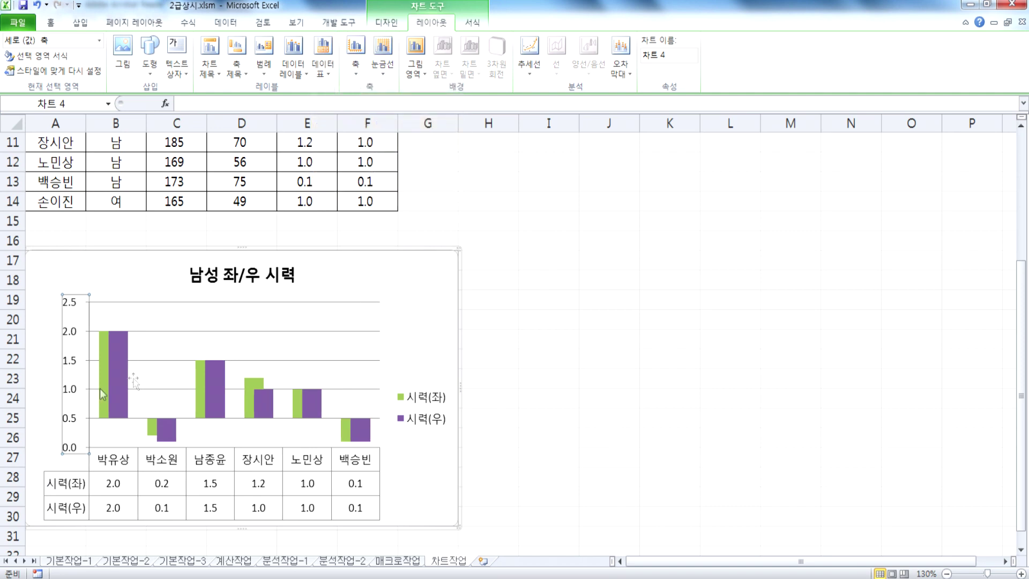
pyautogui.click(443, 292)
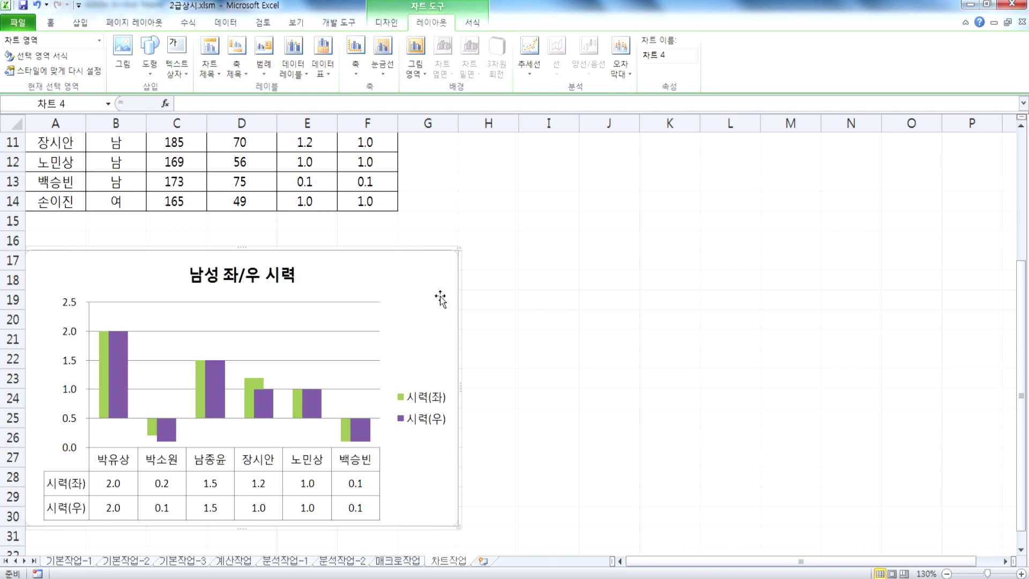